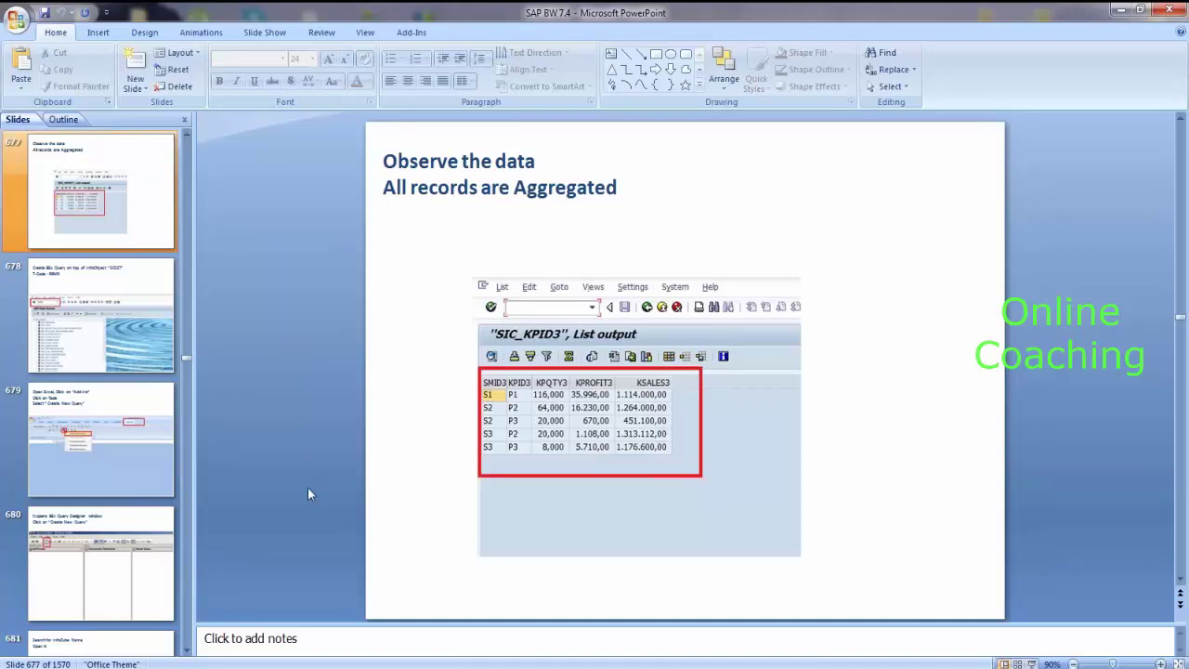
- Connect to the pinned remote computer 183.82.101.130 through Remote Desktop Connection and dismiss the Facebook notification
key("super")
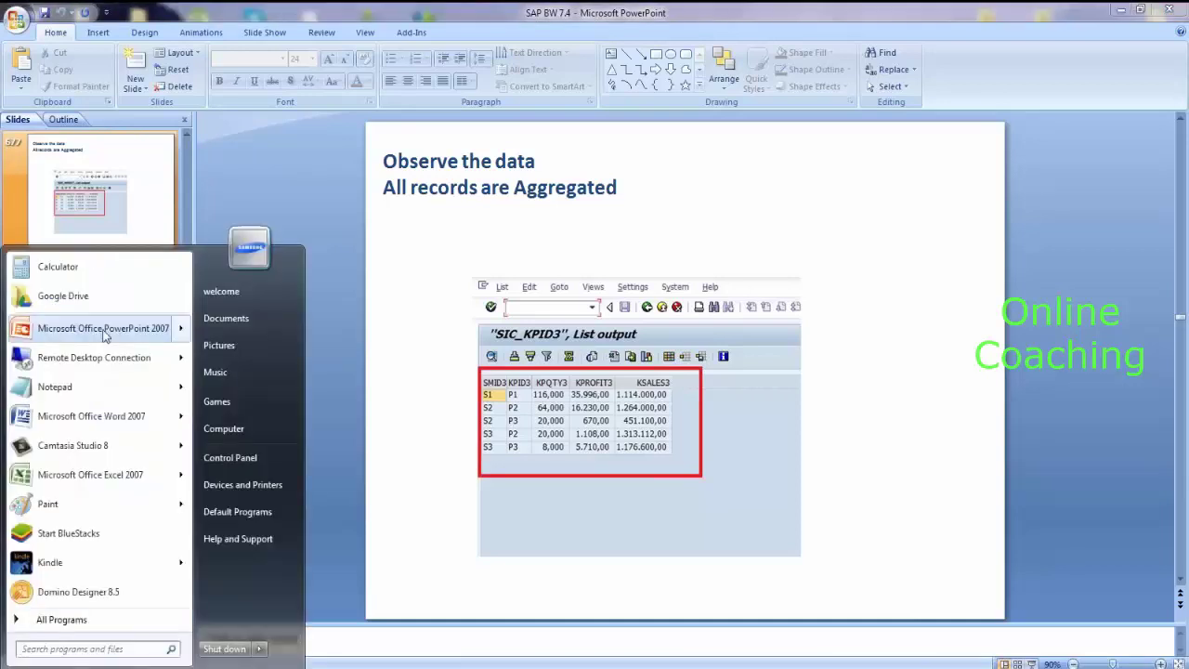
mouse_move(122, 361)
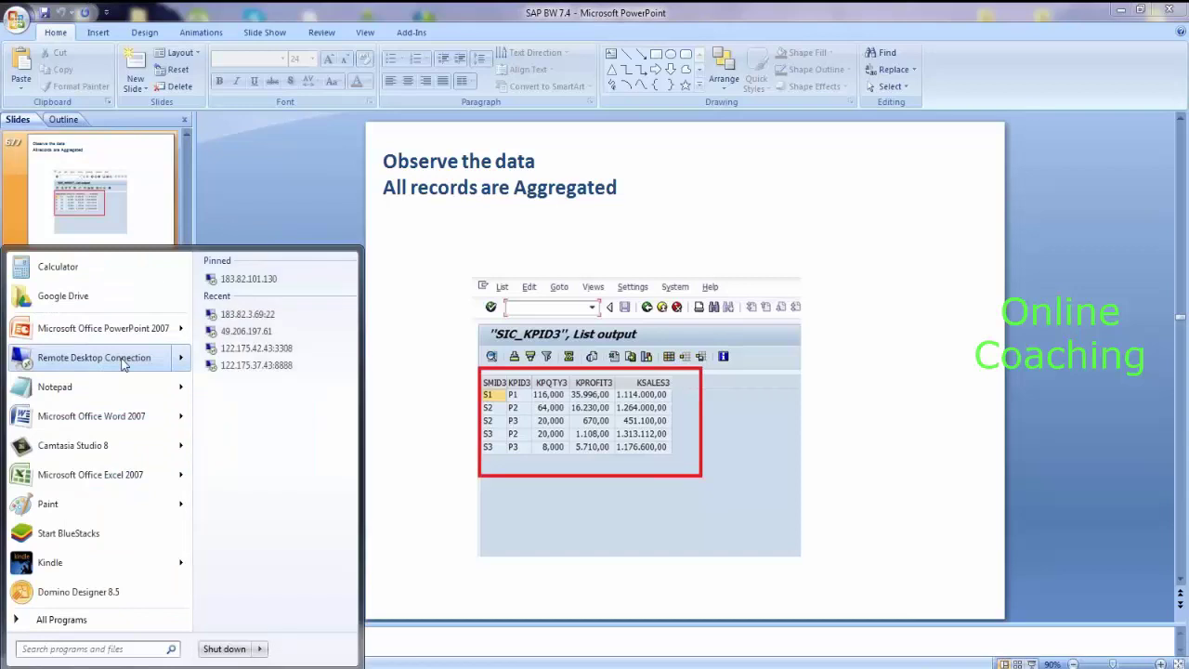
left_click(285, 278)
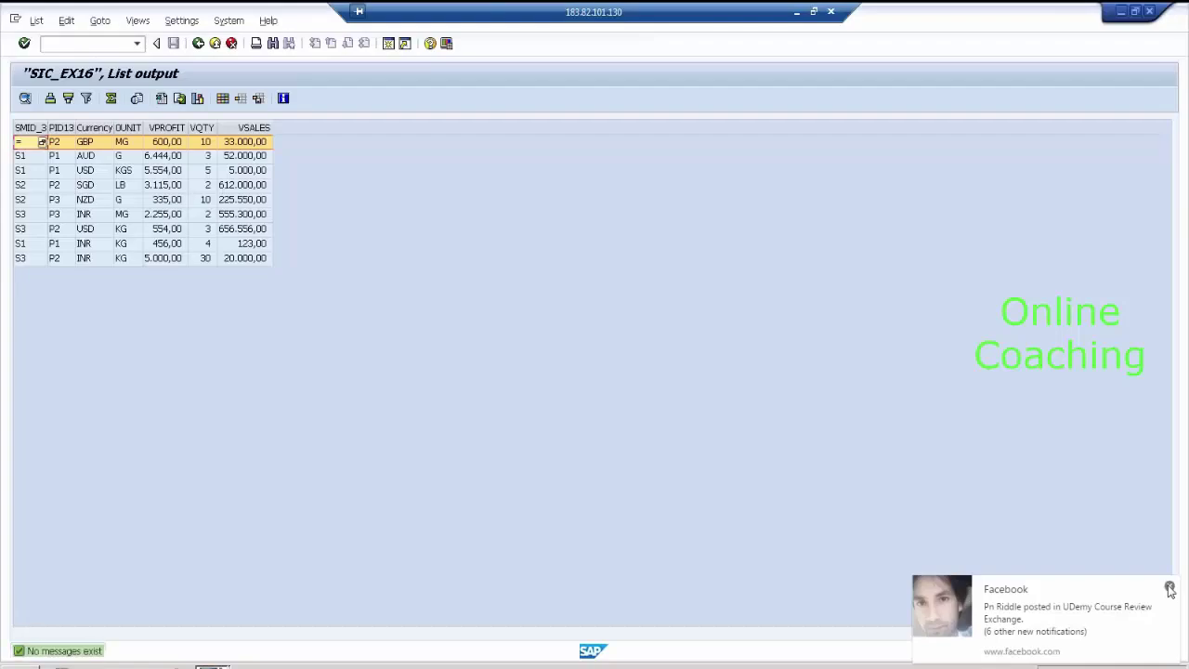
left_click(1170, 588)
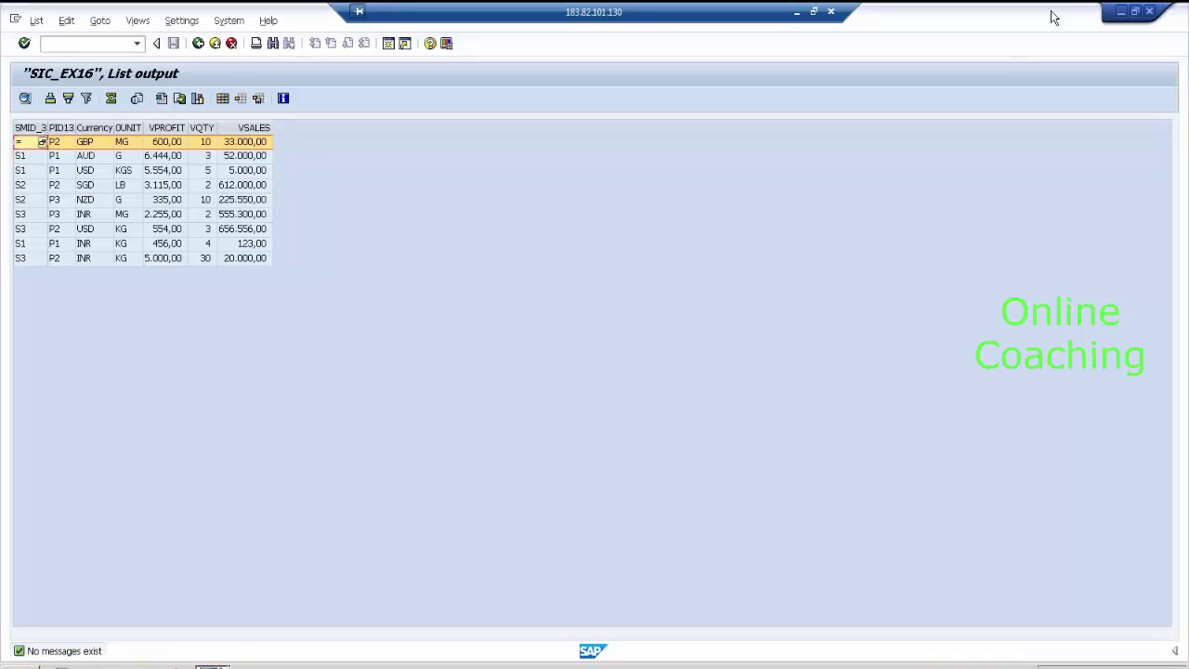
- Launch the BEx Analyzer from the SAP session with the transaction command /ORRMX
left_click(43, 43)
type("/")
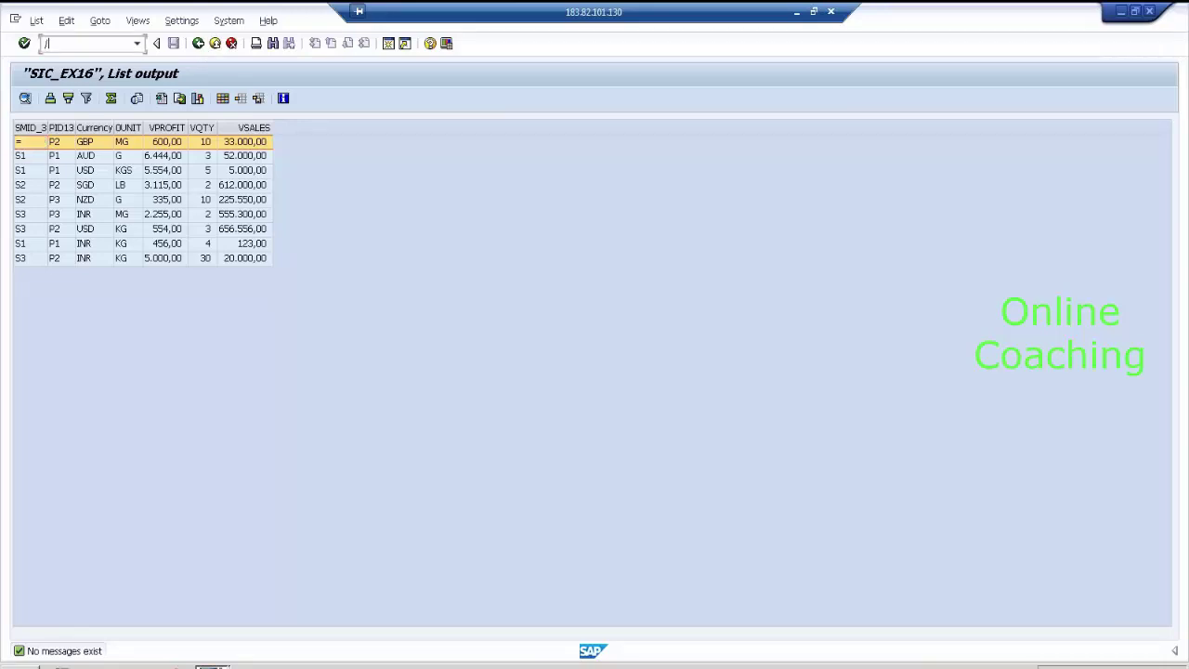
type("ORRMX")
key("Return")
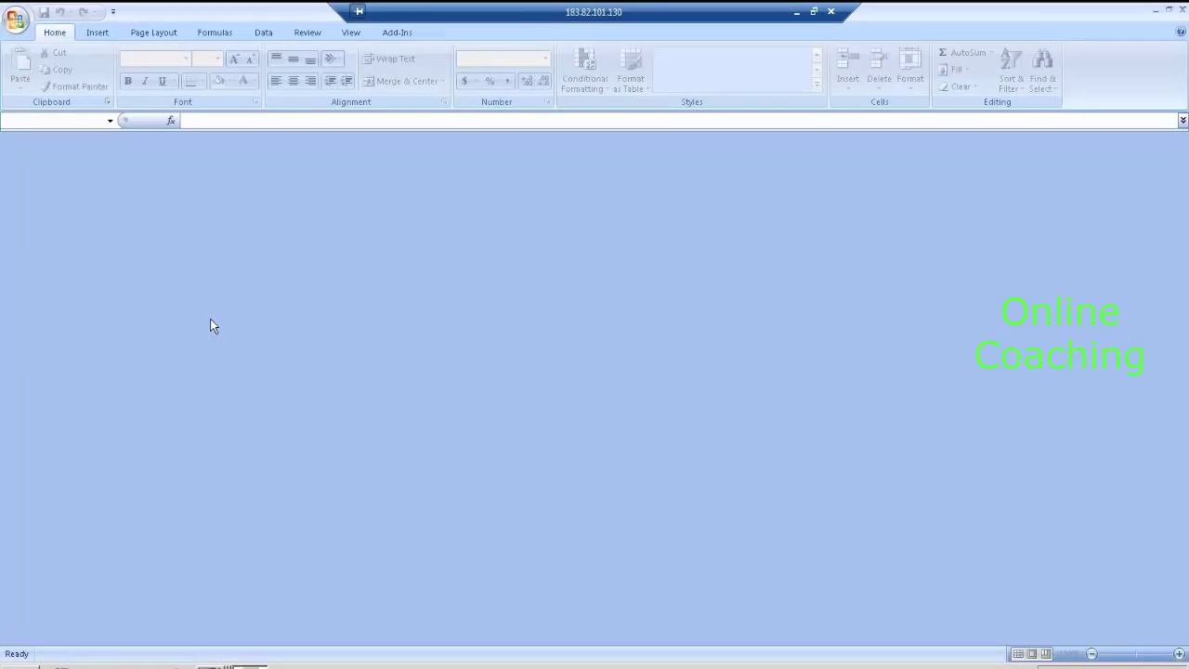
- Start Create New Query from the BEx Analyzer tools and choose SAP BW 7.3 as the logon system
left_click(397, 32)
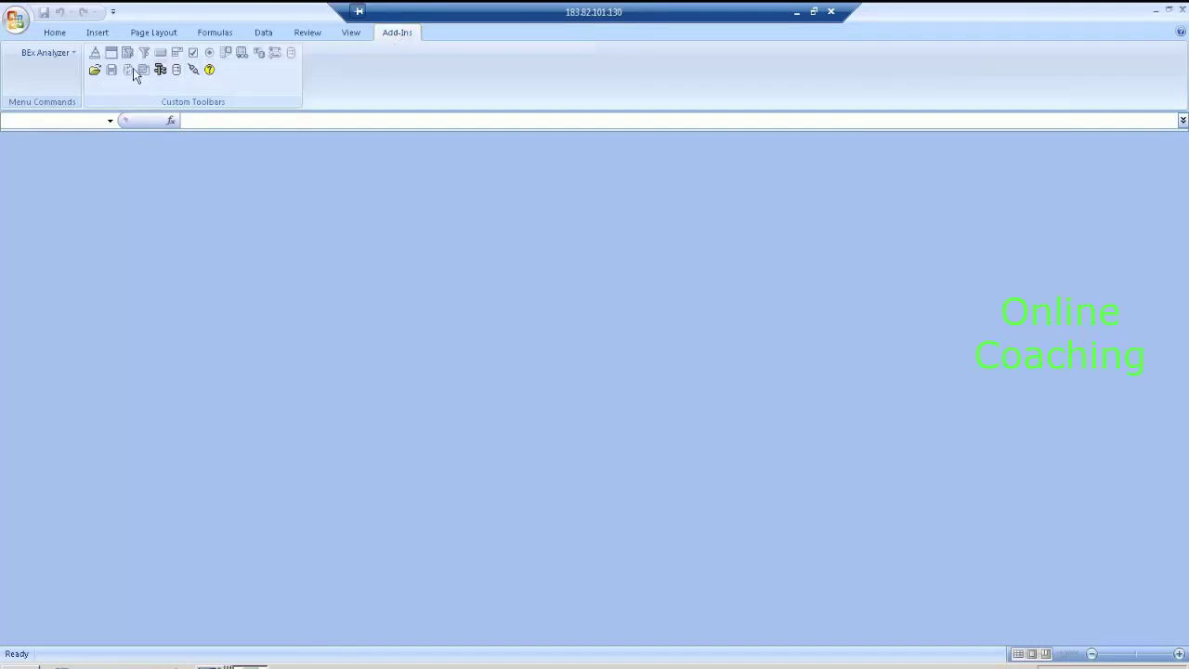
left_click(160, 70)
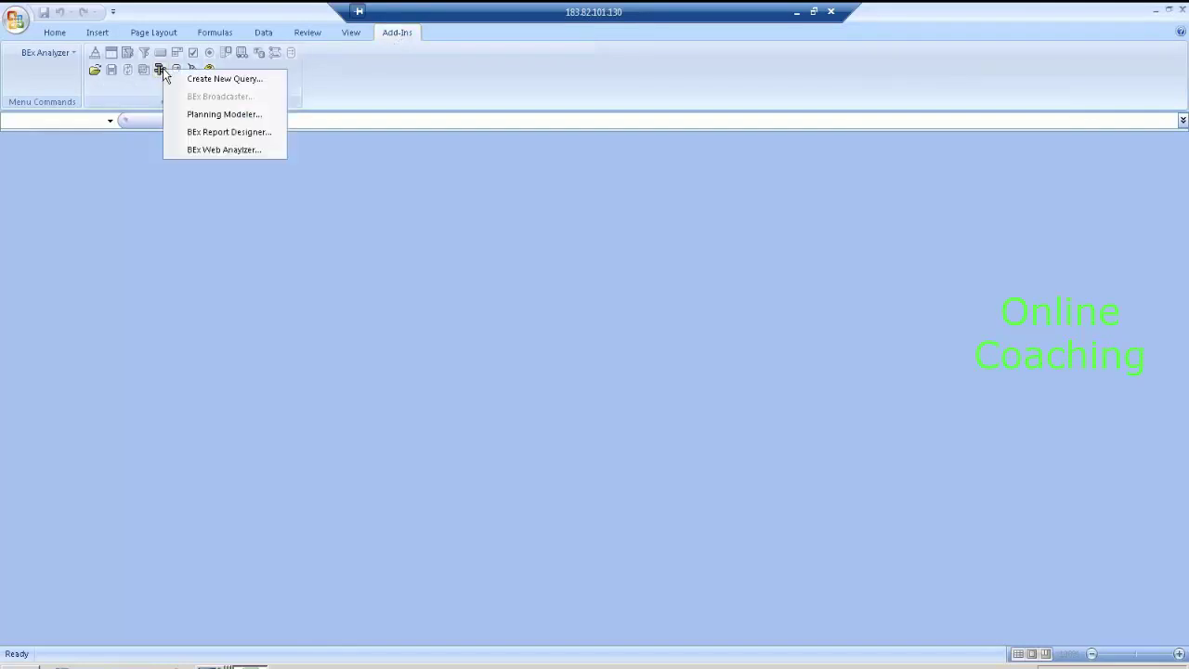
left_click(205, 82)
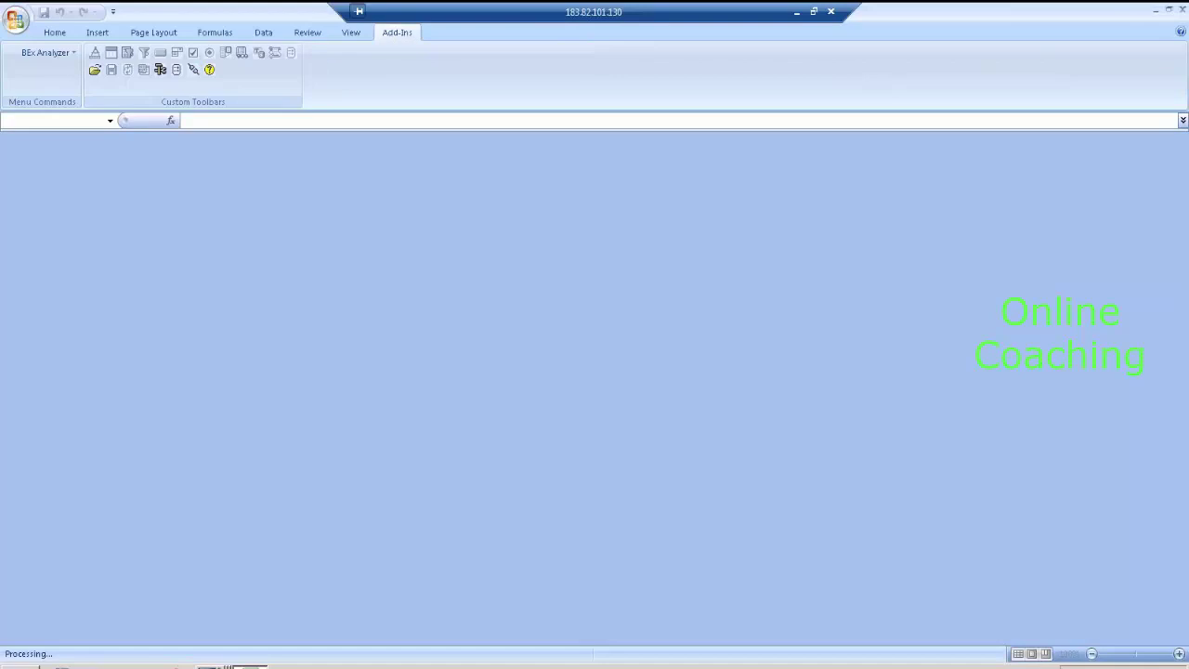
left_click(536, 303)
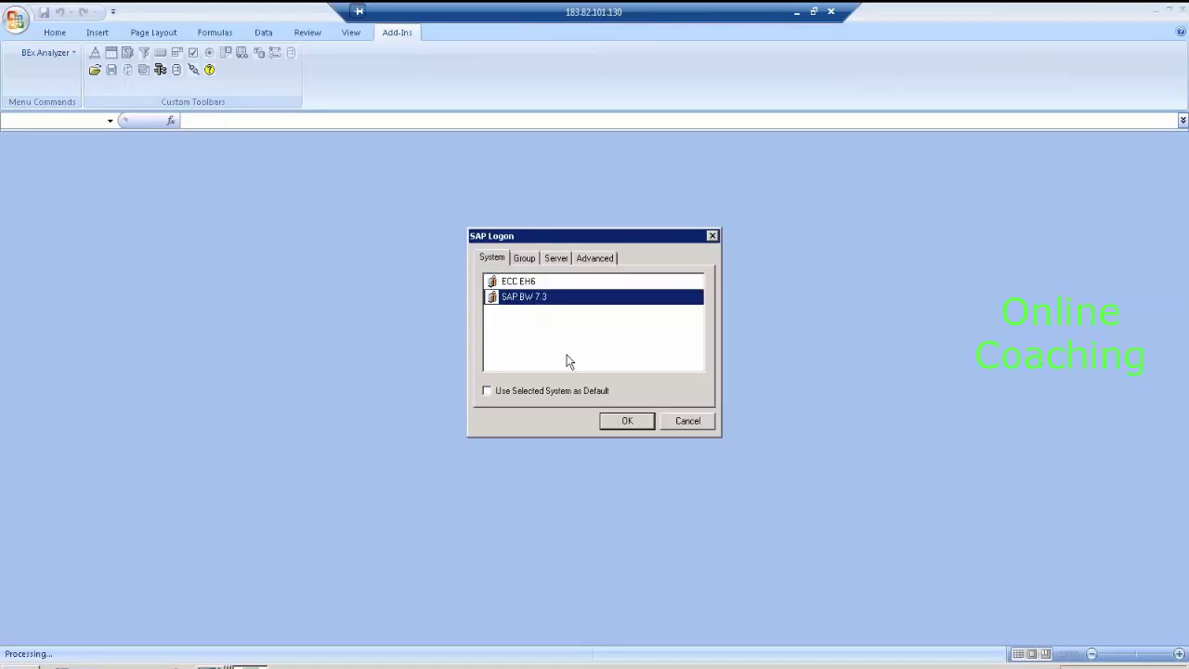
left_click(614, 423)
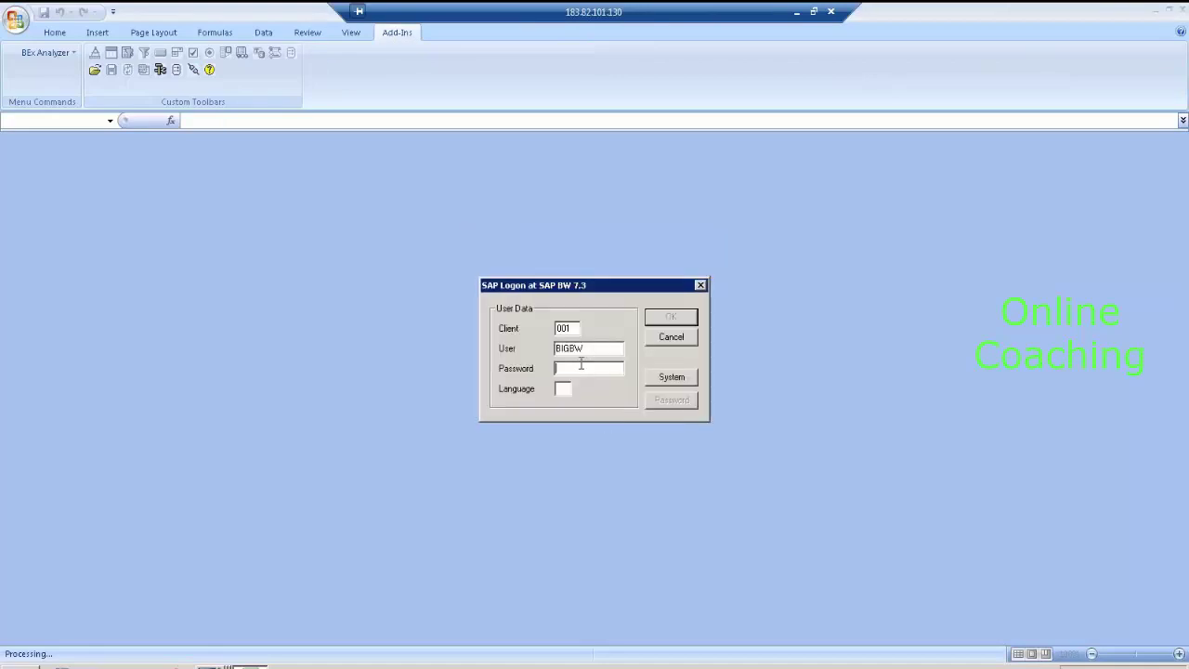
- Log on to SAP BW 7.3 with the account password and maximize the BEx Query Designer window
type("*********")
key("Return")
left_click(715, 325)
type("********")
key("Return")
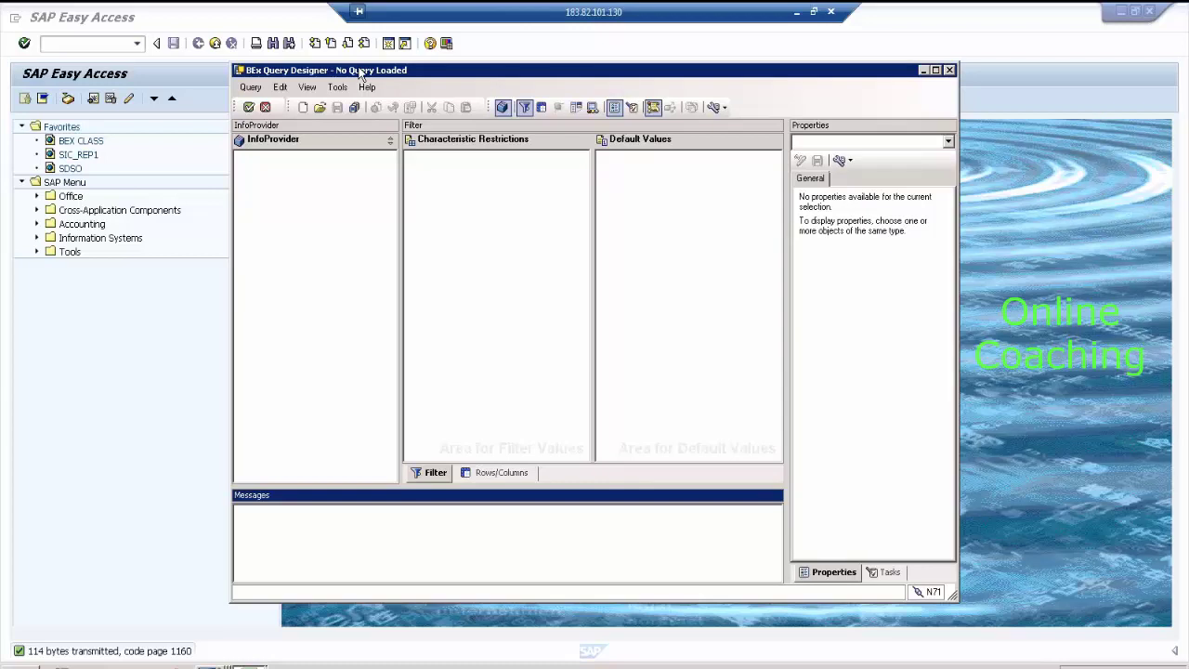
double_click(360, 73)
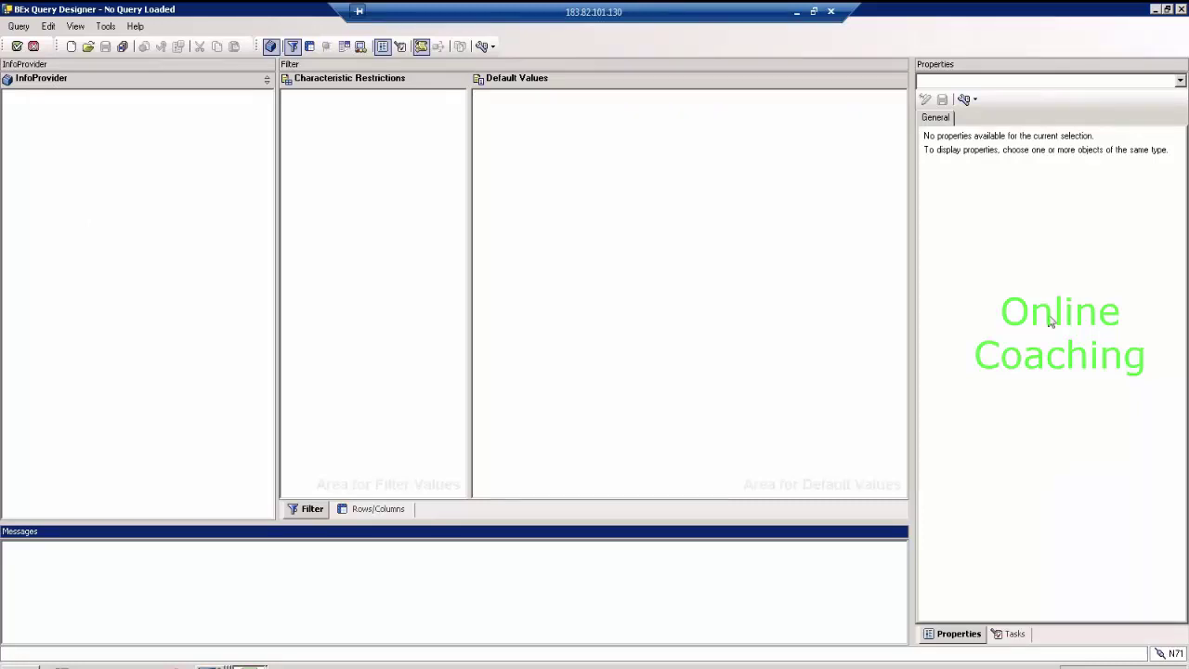
mouse_move(47, 102)
left_mouse_down()
mouse_move(20, 88)
mouse_move(88, 74)
mouse_move(6, 74)
mouse_move(39, 101)
left_mouse_up()
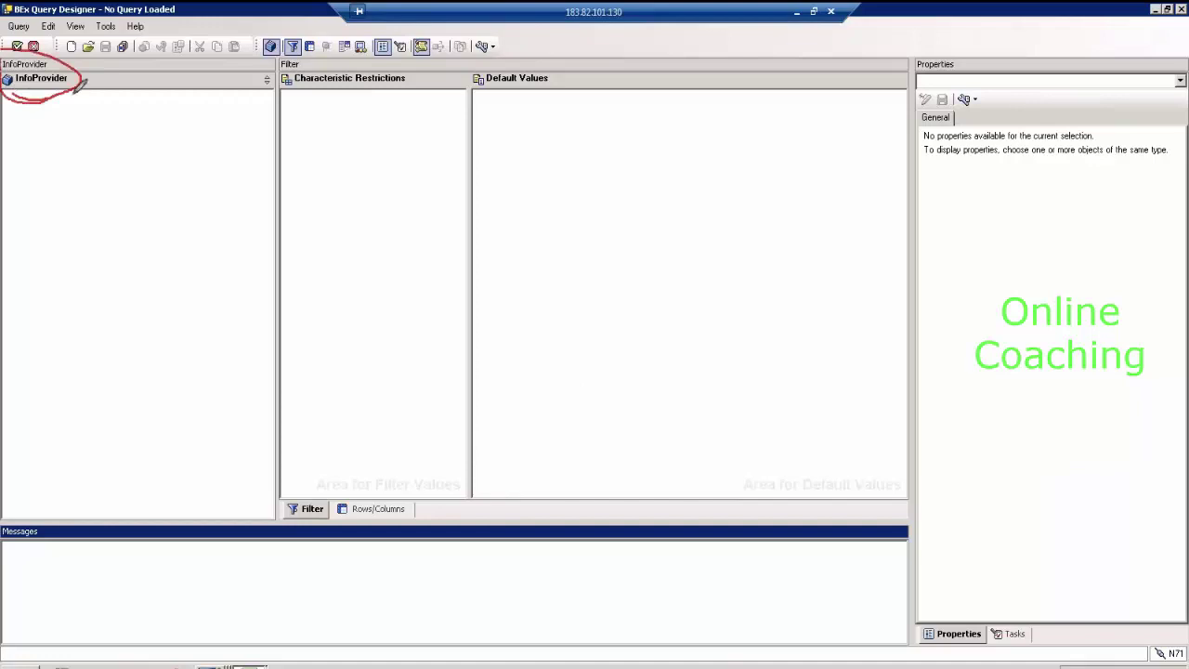
left_click_drag(2, 150, 91, 150)
left_click_drag(9, 160, 91, 160)
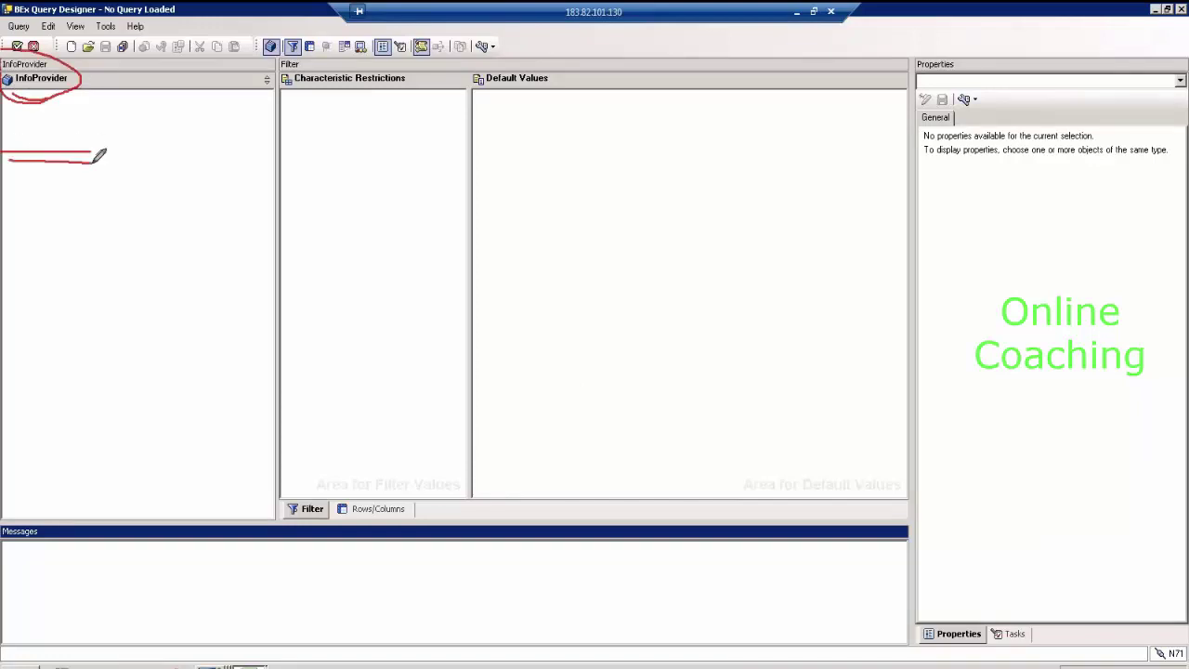
left_click_drag(0, 193, 93, 194)
left_click_drag(28, 227, 56, 226)
left_click_drag(15, 272, 91, 276)
left_click_drag(43, 304, 91, 310)
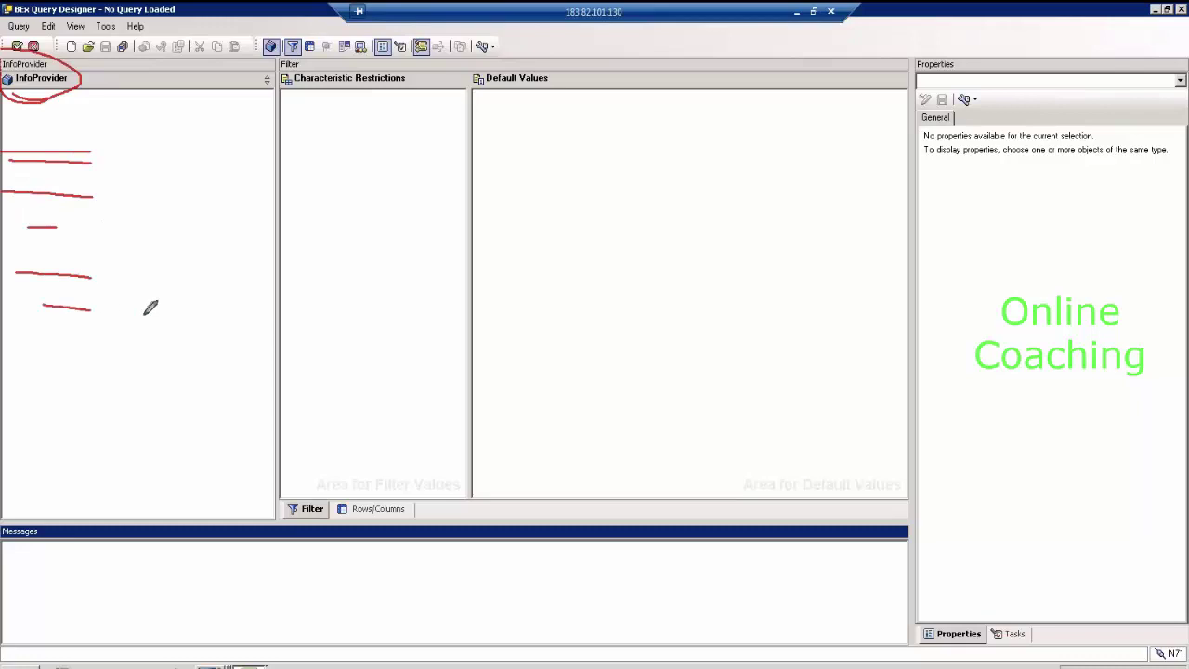
mouse_move(426, 84)
left_mouse_down()
mouse_move(333, 61)
mouse_move(327, 110)
mouse_move(409, 75)
left_mouse_up()
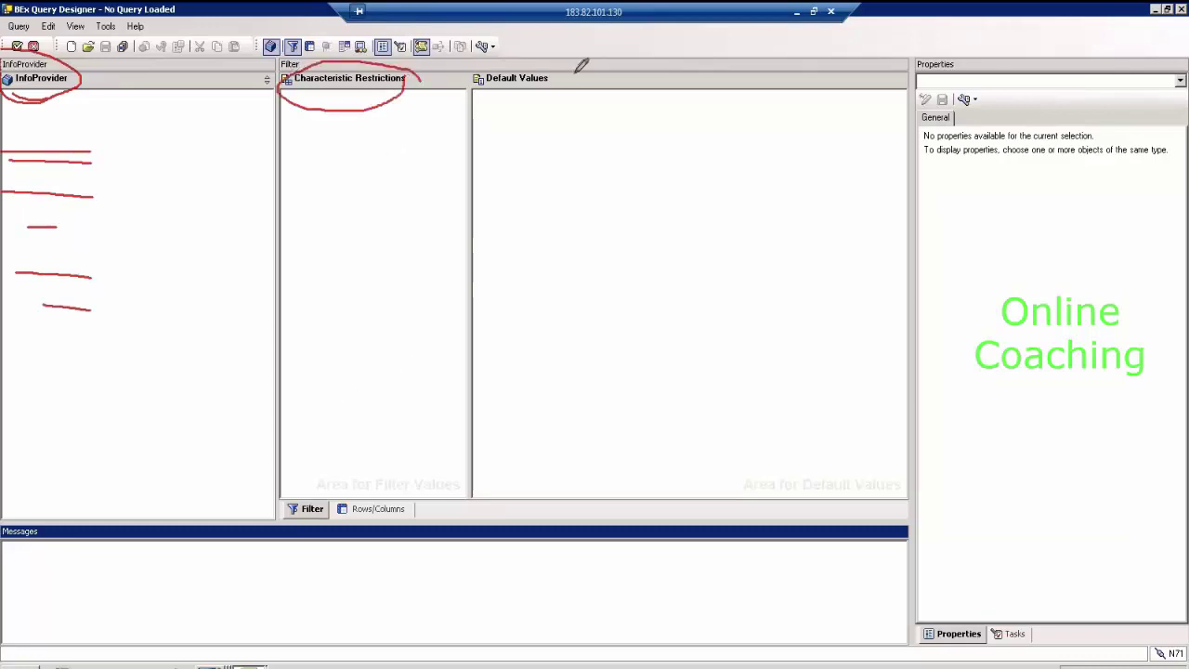
mouse_move(572, 57)
left_mouse_down()
mouse_move(477, 58)
mouse_move(553, 93)
mouse_move(570, 68)
left_mouse_up()
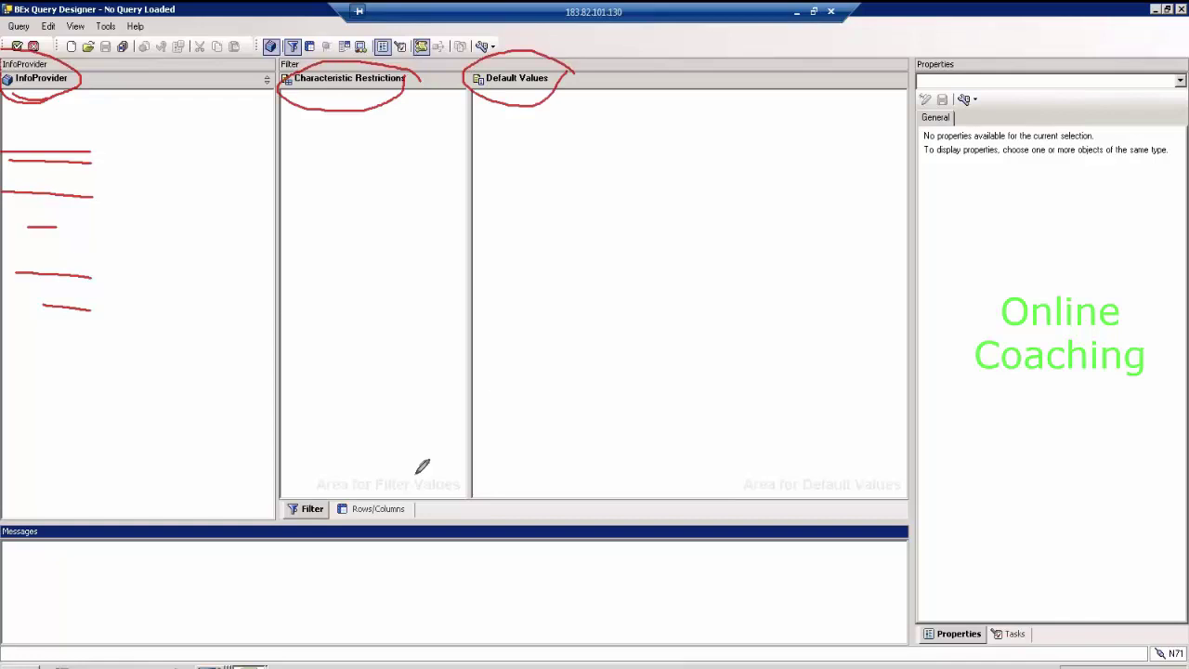
mouse_move(339, 502)
left_mouse_down()
mouse_move(307, 525)
mouse_move(331, 490)
mouse_move(385, 542)
mouse_move(356, 483)
left_mouse_up()
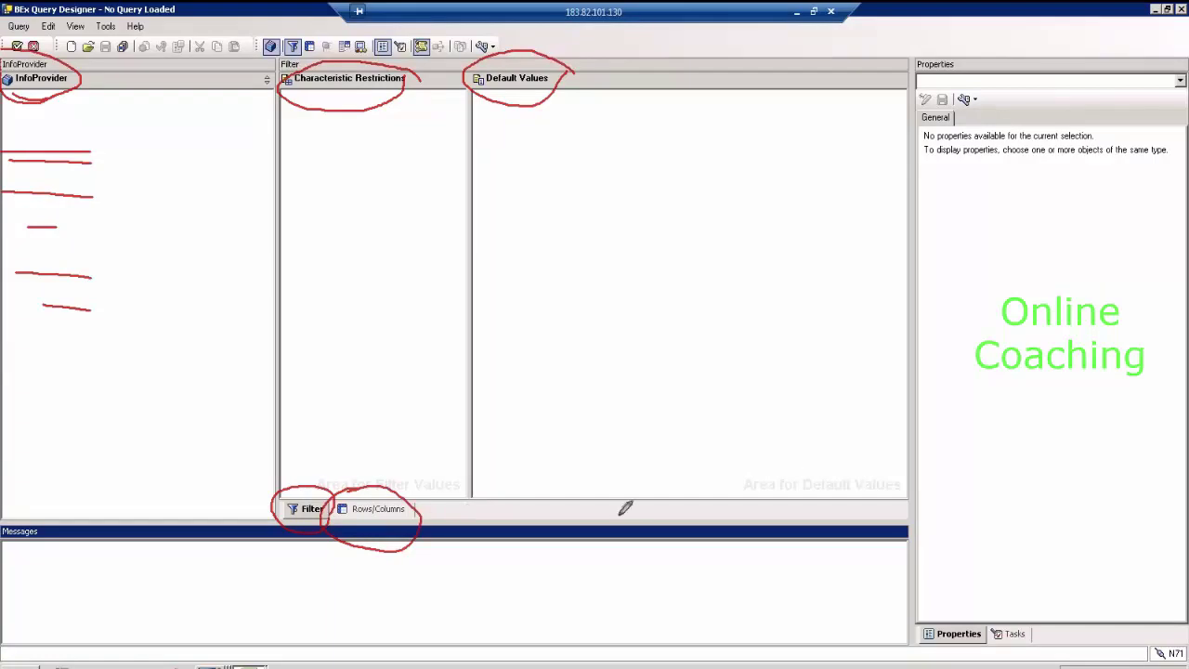
key("e")
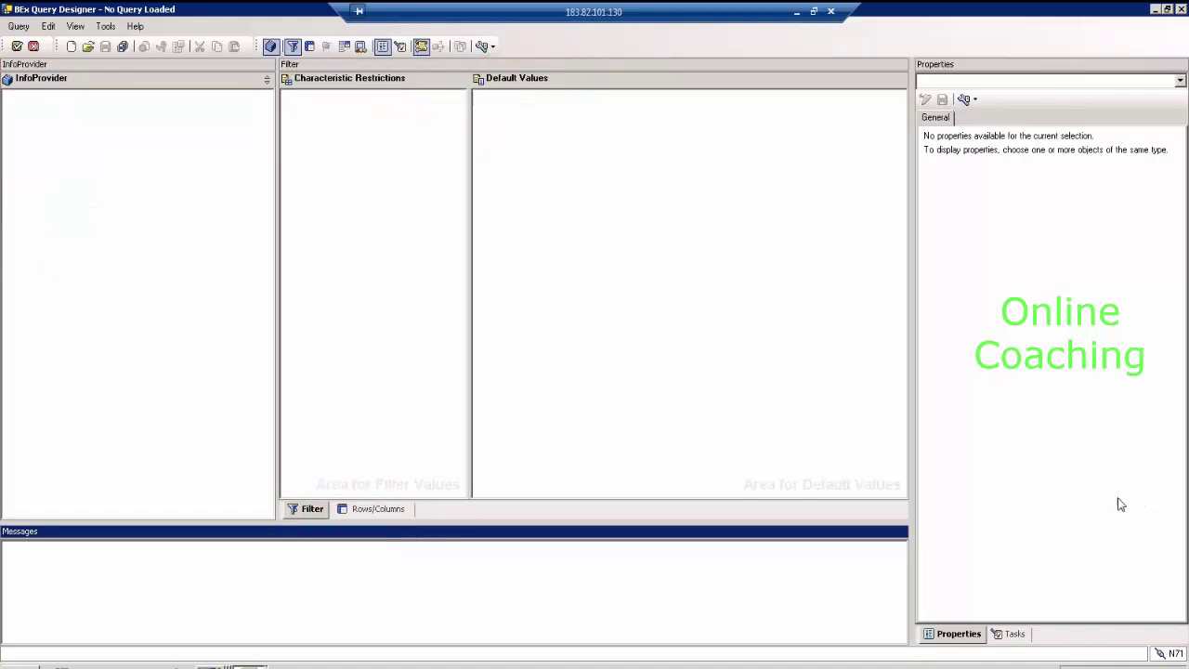
- Begin a new query and set the InfoProvider search to cover technical names as well as descriptions
left_click(378, 510)
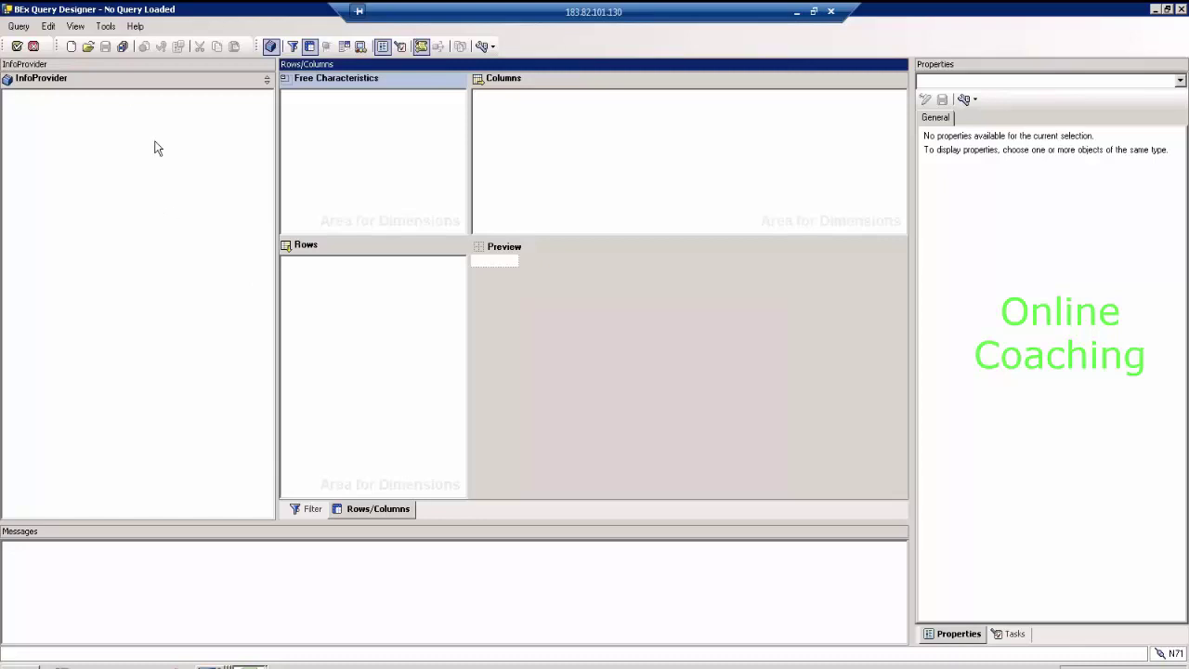
left_click(71, 46)
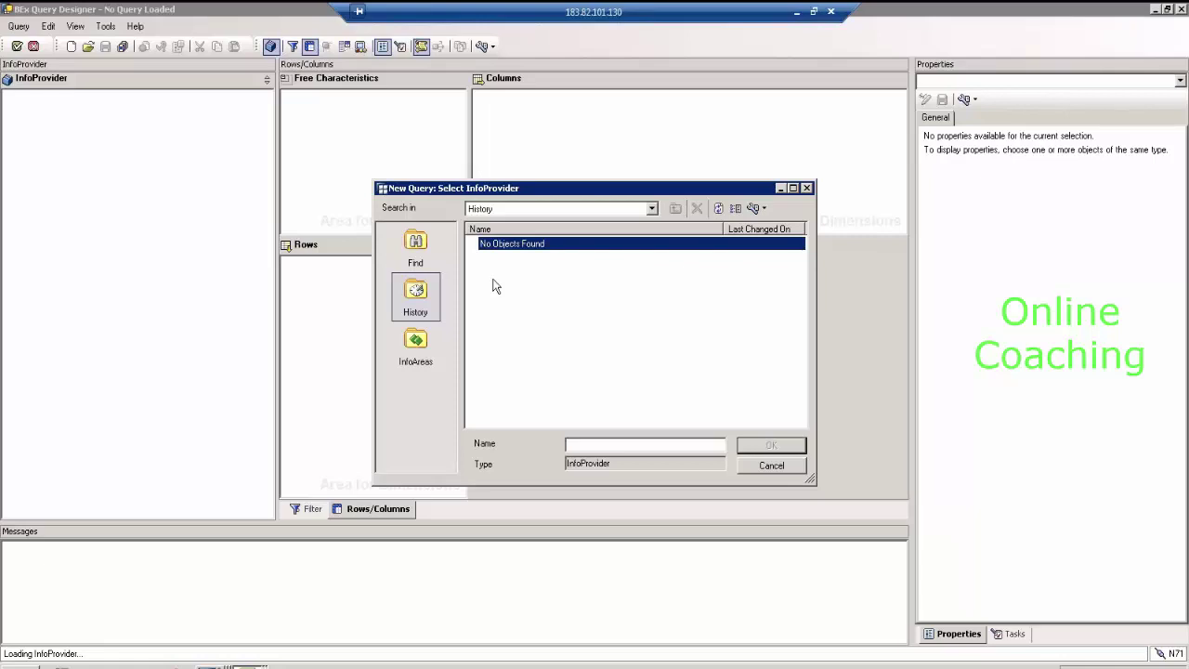
left_click(417, 248)
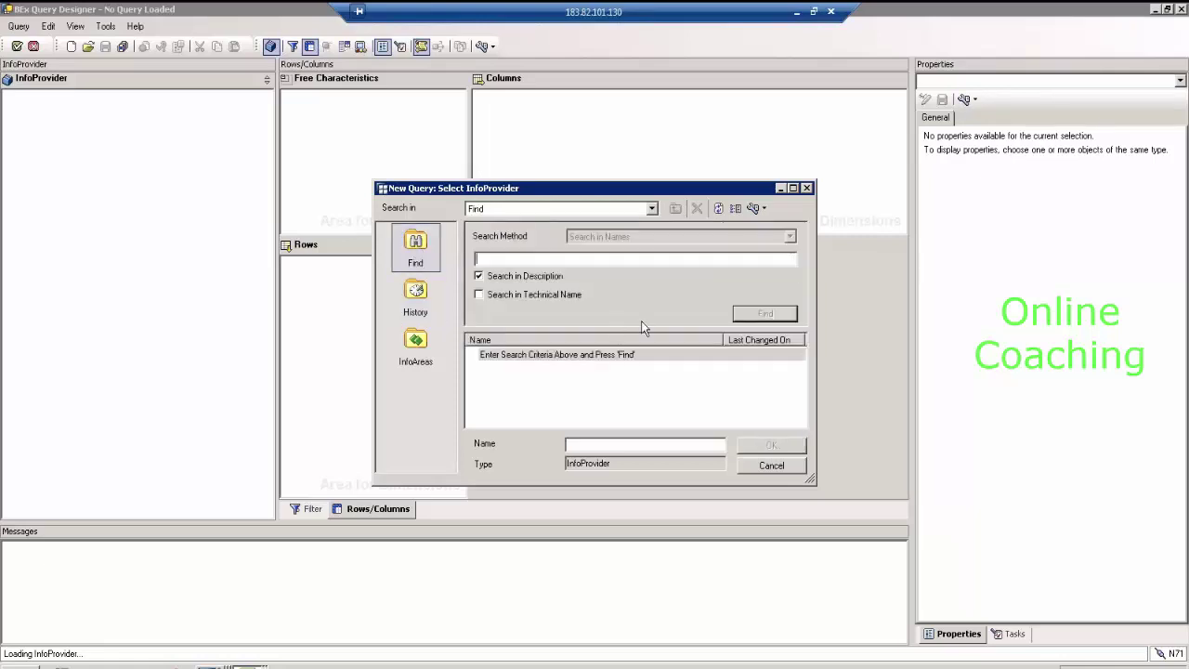
left_click(504, 295)
left_click(527, 261)
- Look up the InfoProvider's technical name in the open SAP list output and return to the InfoProvider selection
left_click(214, 666)
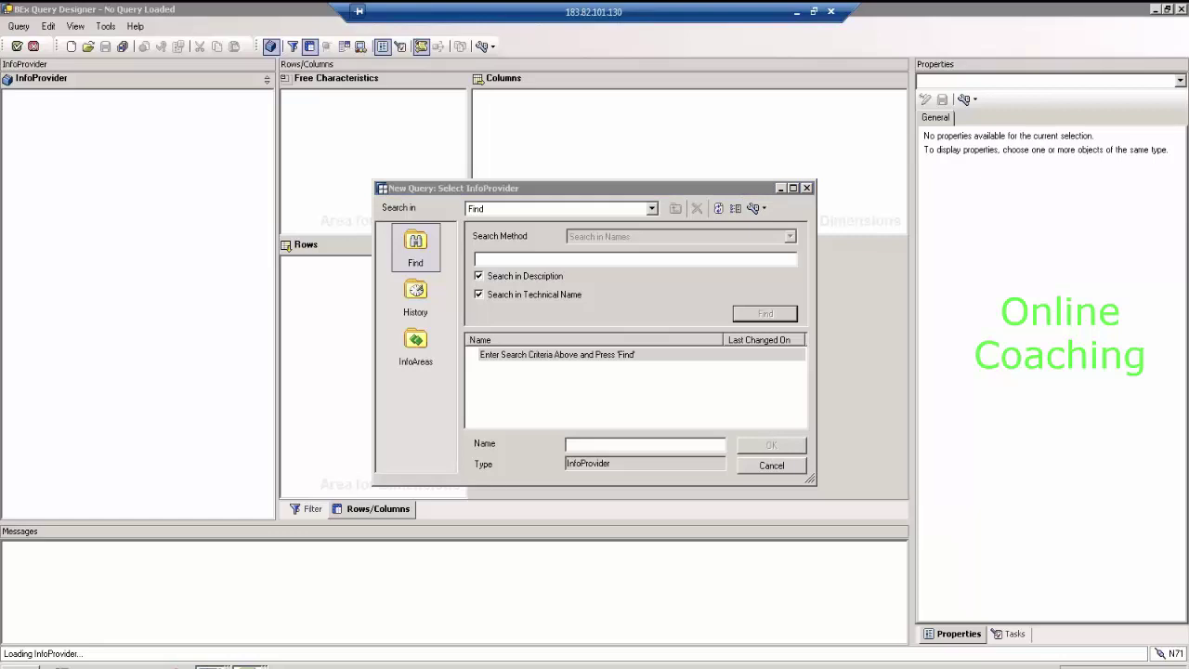
left_click(199, 647)
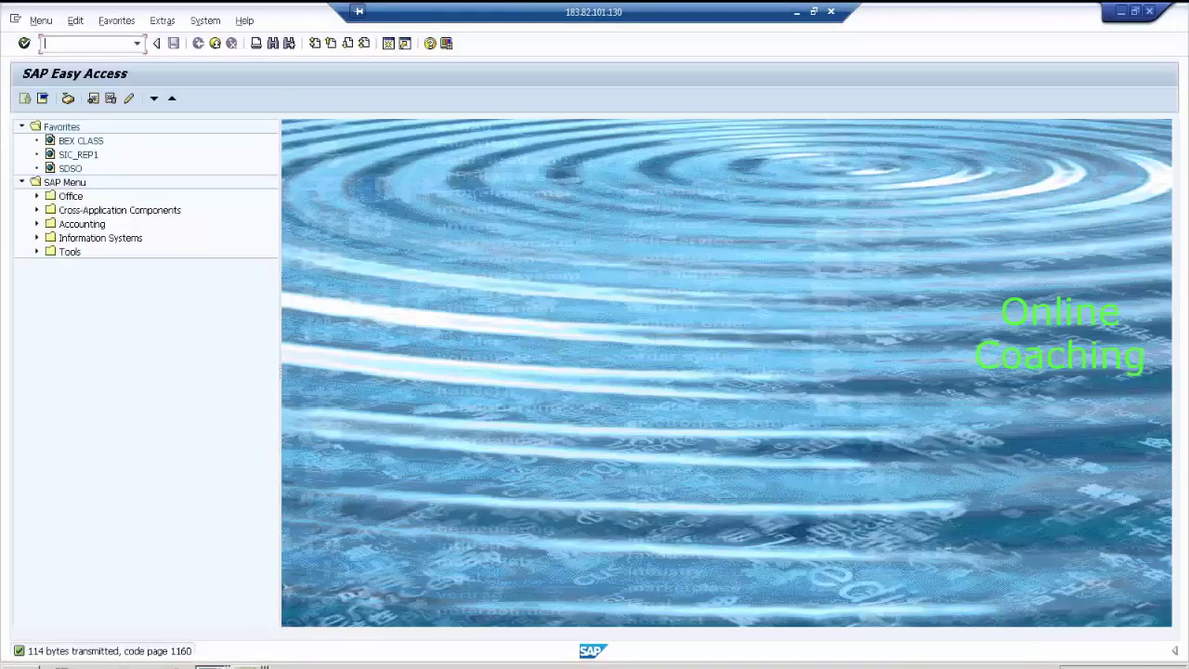
left_click(229, 665)
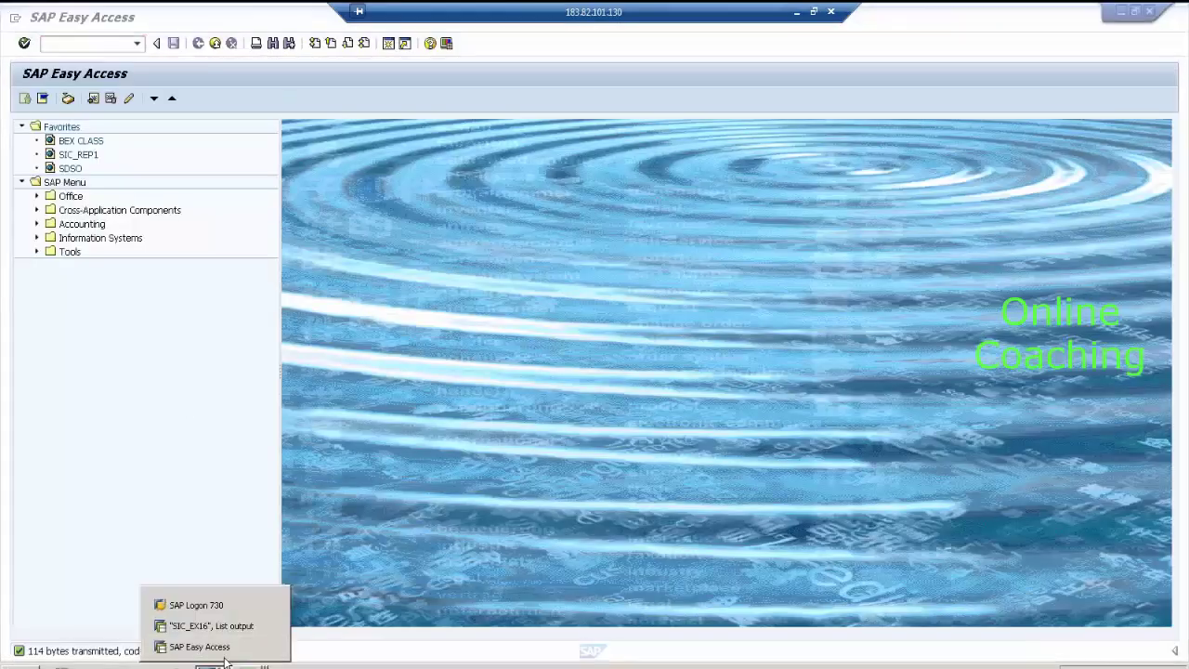
left_click(226, 631)
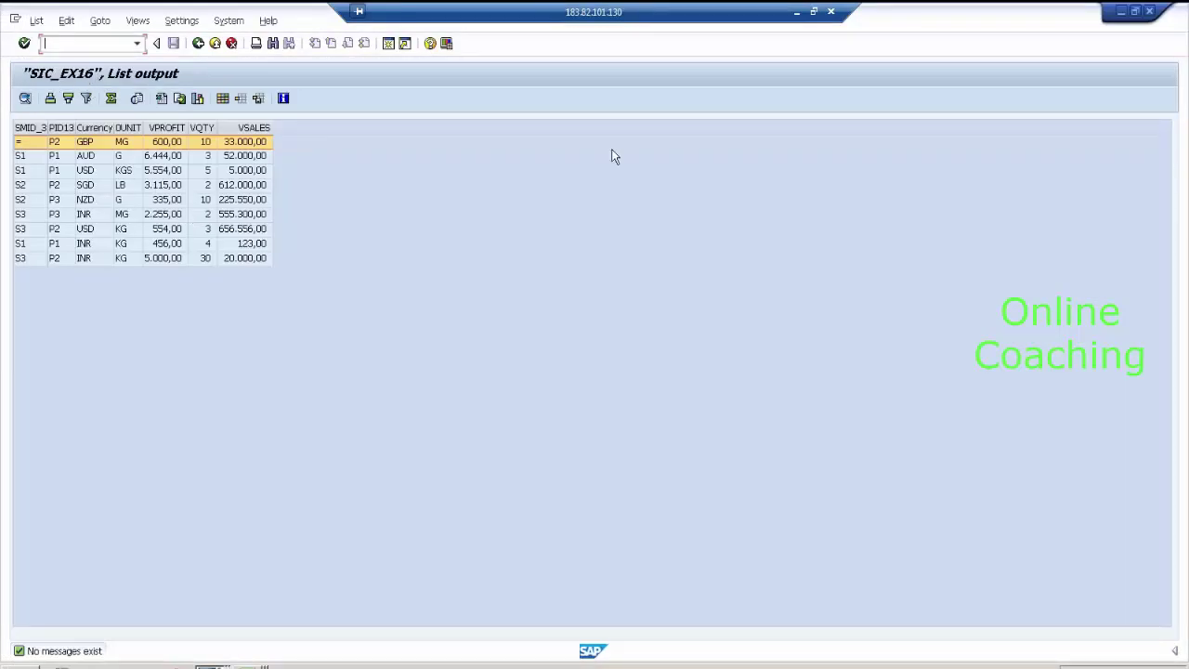
left_click(213, 666)
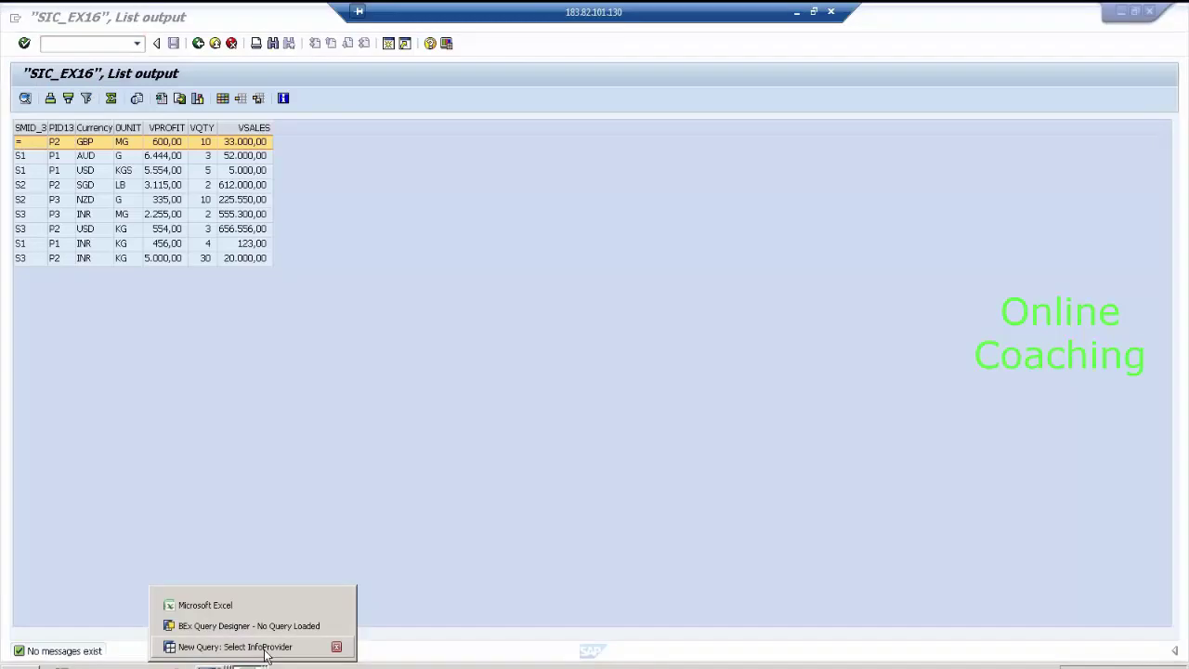
left_click(213, 642)
- Search for the InfoProvider SIC_EX16 and open STD IC FOR ERROR STACK as the basis of the new query
type("SI")
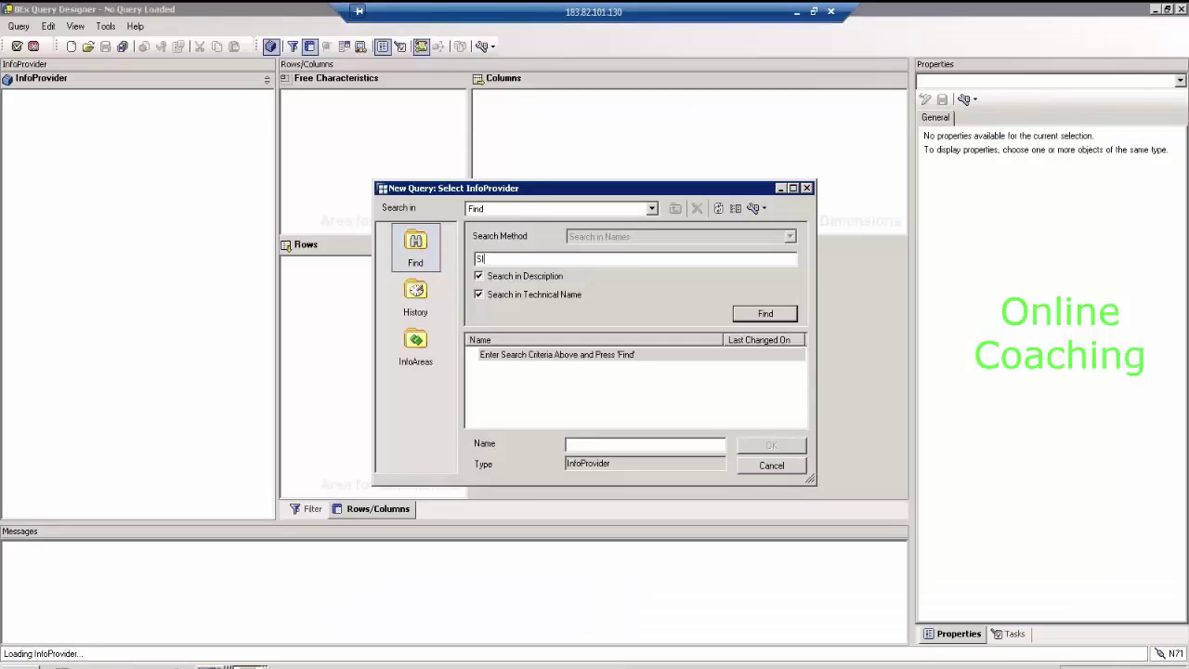
type("C_EX16")
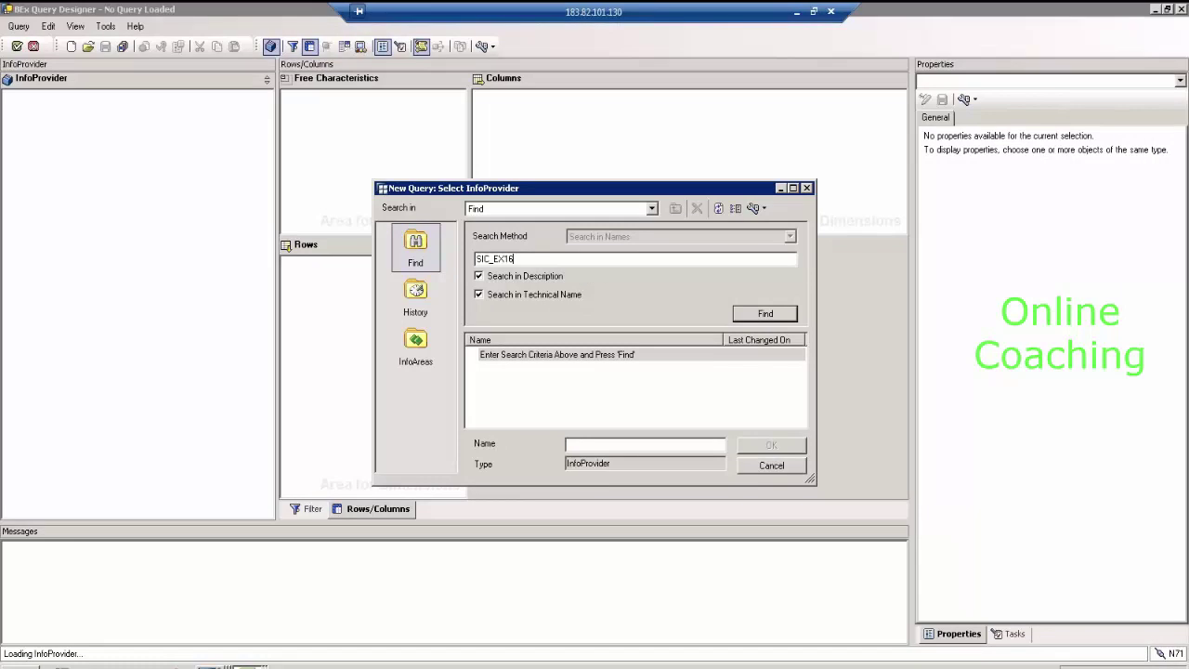
key("Return")
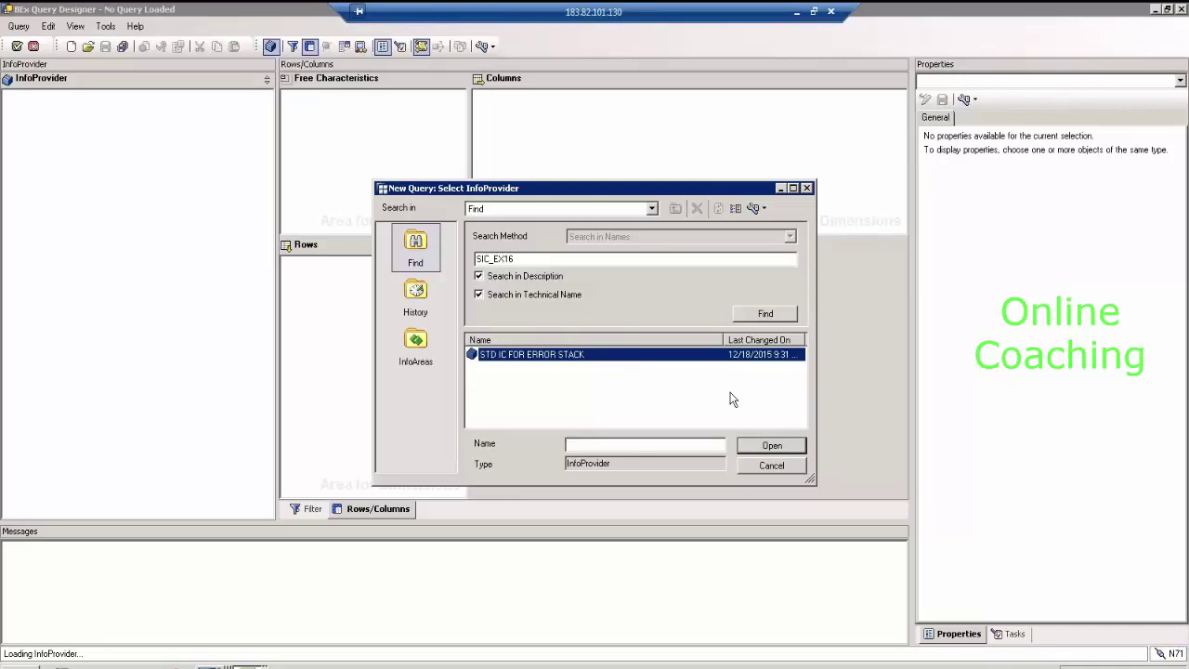
left_click(796, 449)
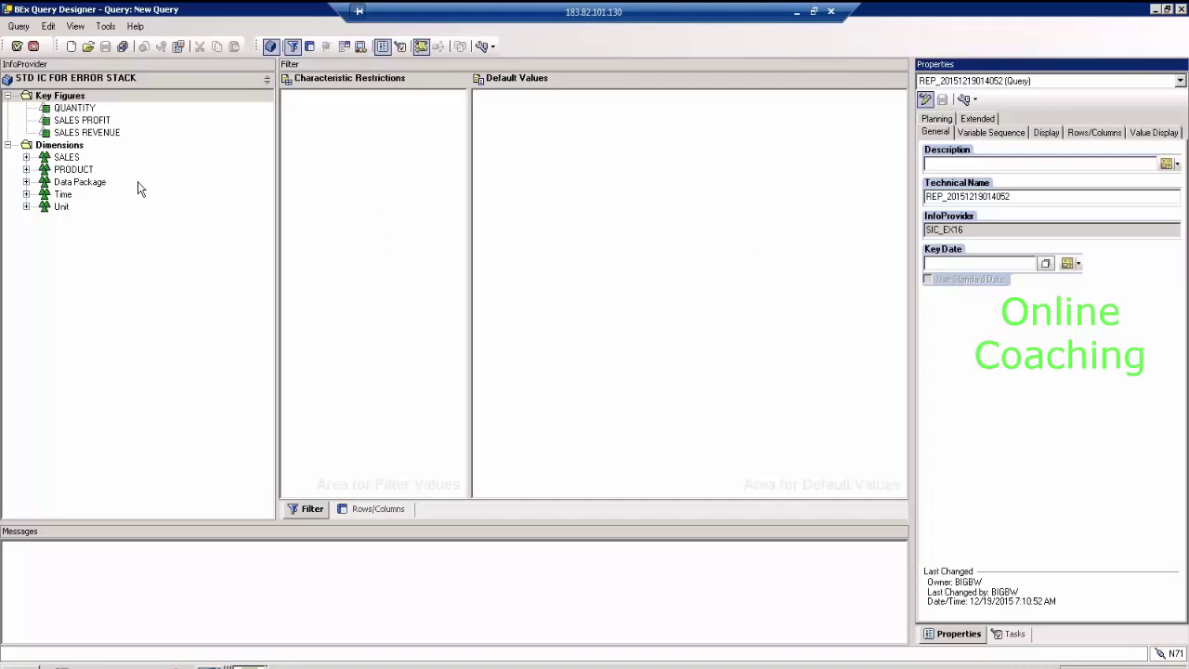
- Examine the dimensions and key figures available in the STD IC FOR ERROR STACK InfoProvider tree
left_click(79, 170)
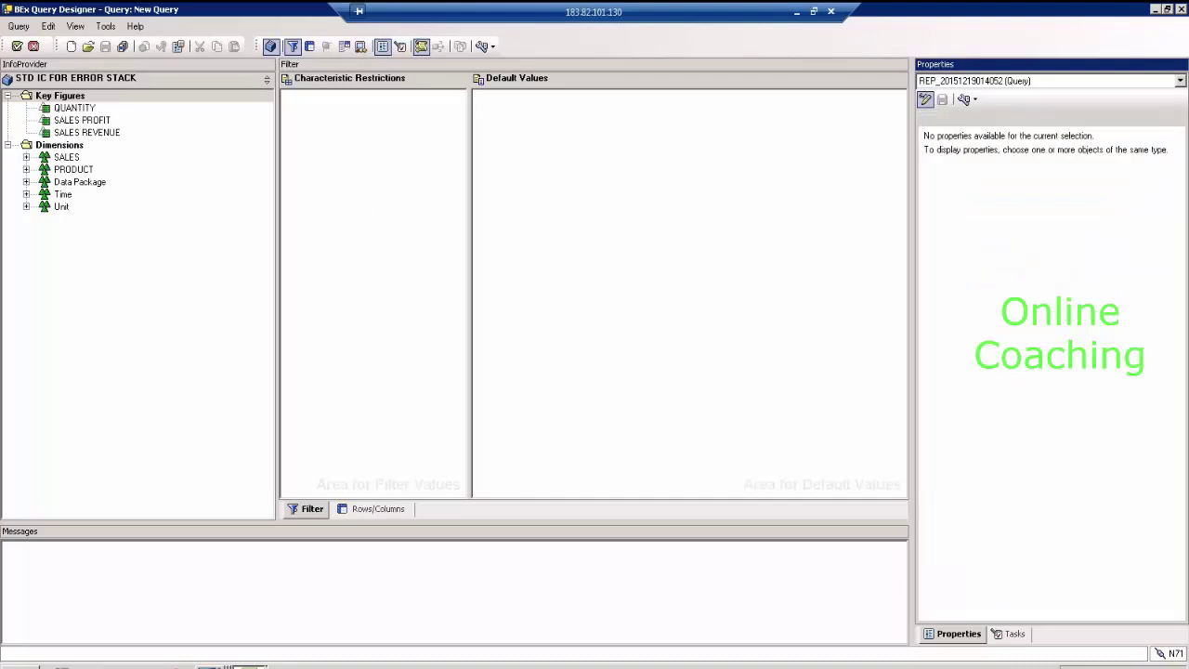
left_click(68, 206)
left_click(70, 194)
left_click(71, 184)
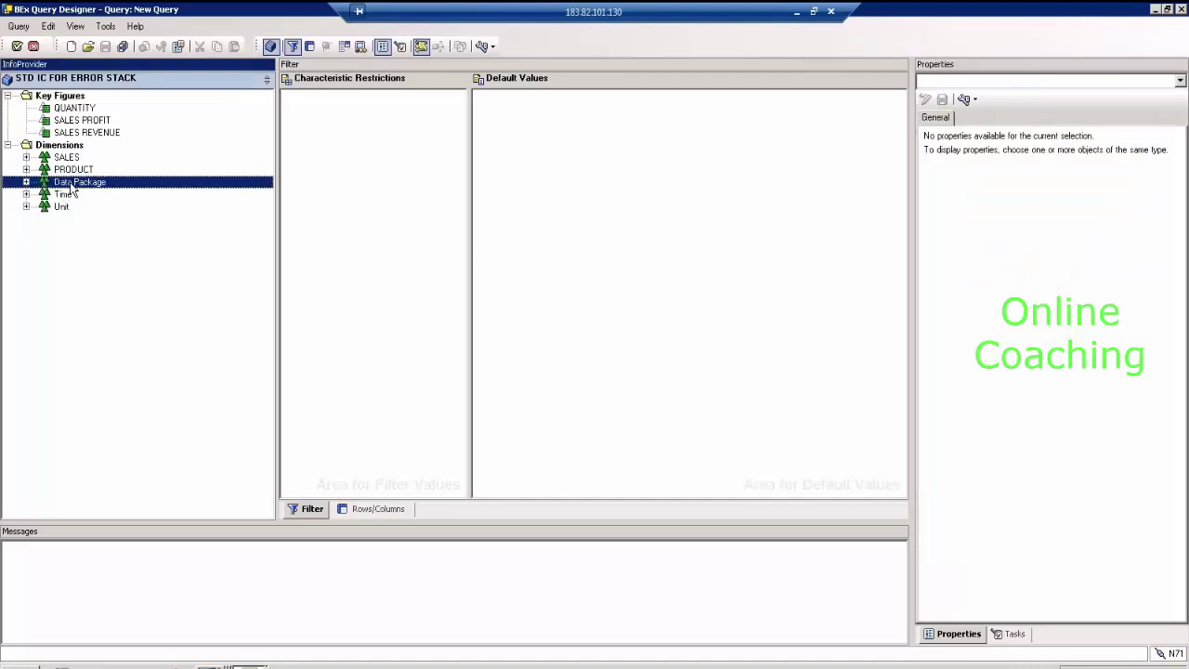
left_click(72, 172)
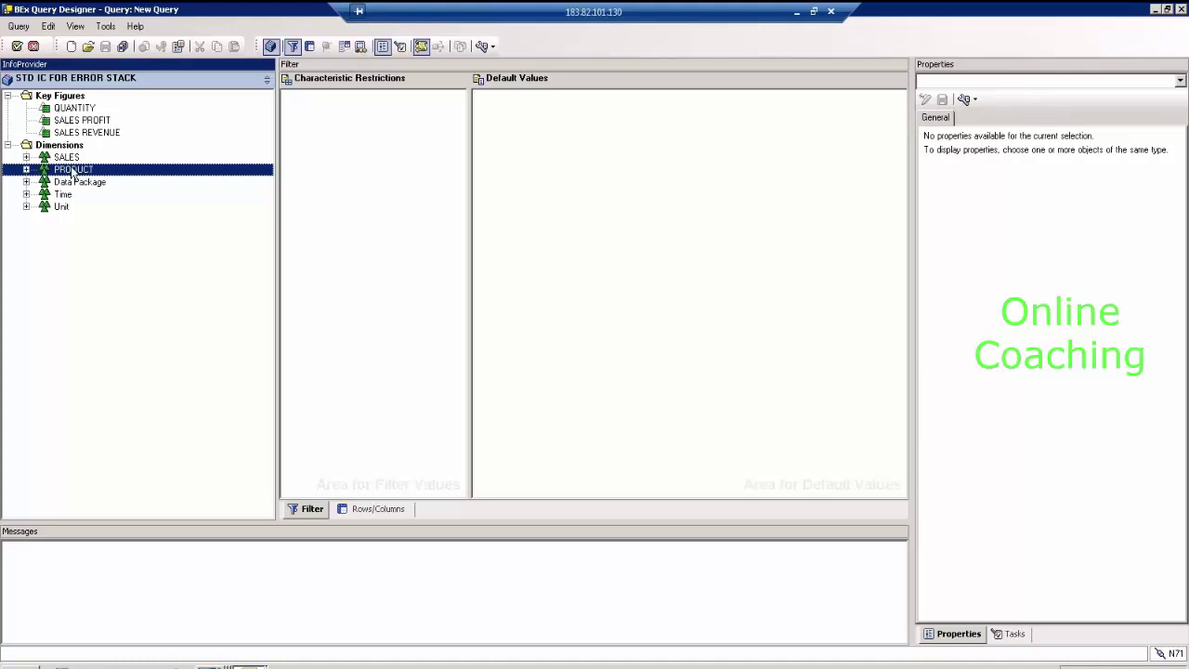
left_click(71, 158)
left_click(80, 111)
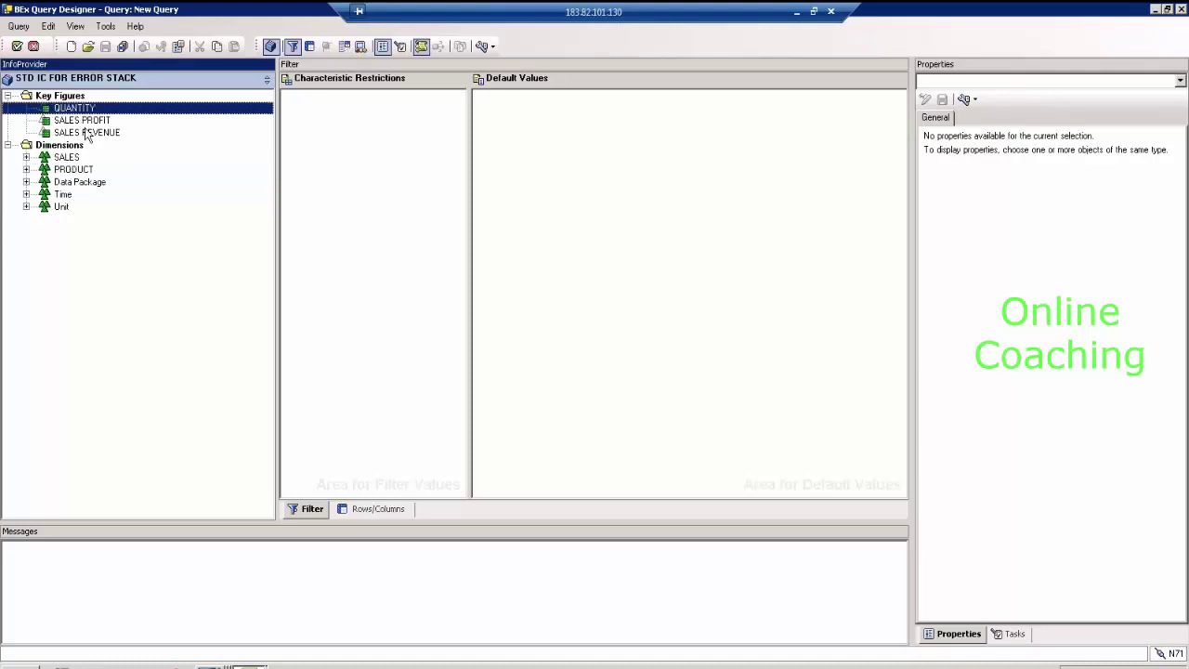
left_click(88, 133)
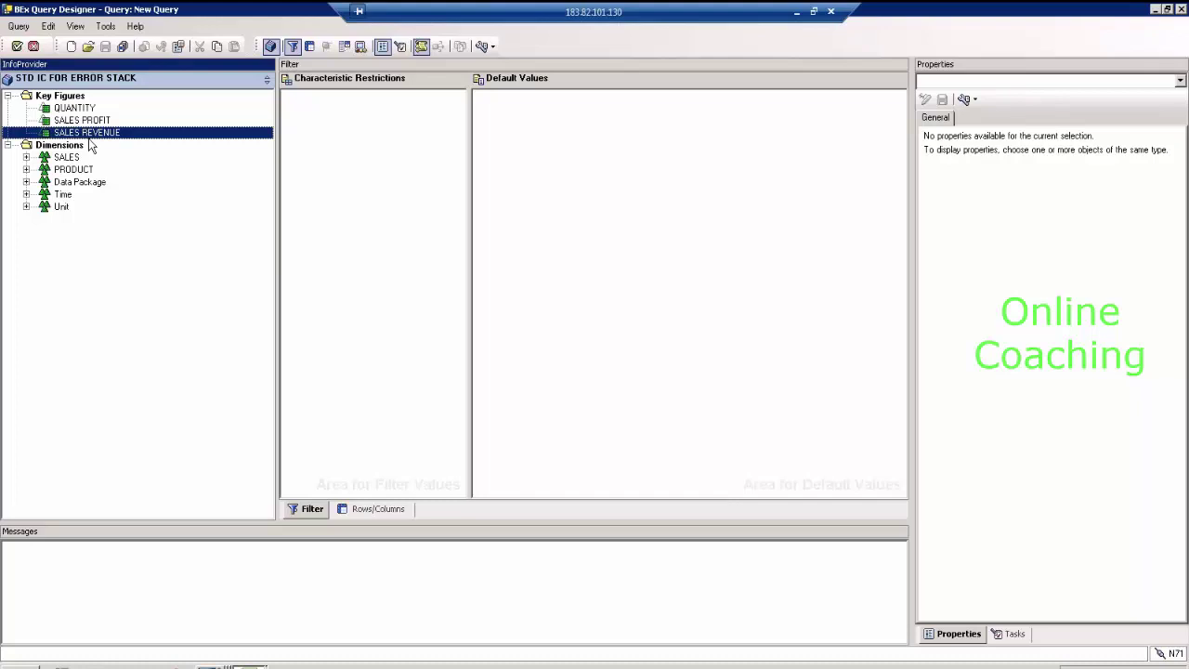
- Lay out the query with SALES MAN ID in the rows and QUANTITY, SALES PROFIT and SALES REVENUE in the columns
left_click(371, 510)
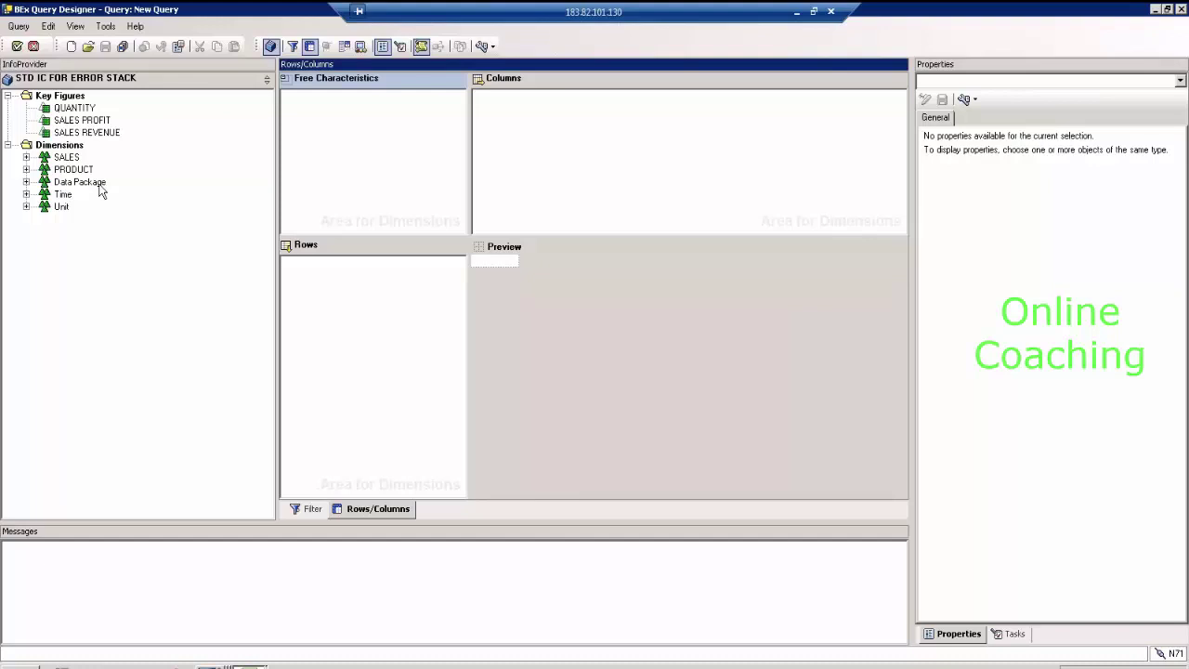
left_click(26, 157)
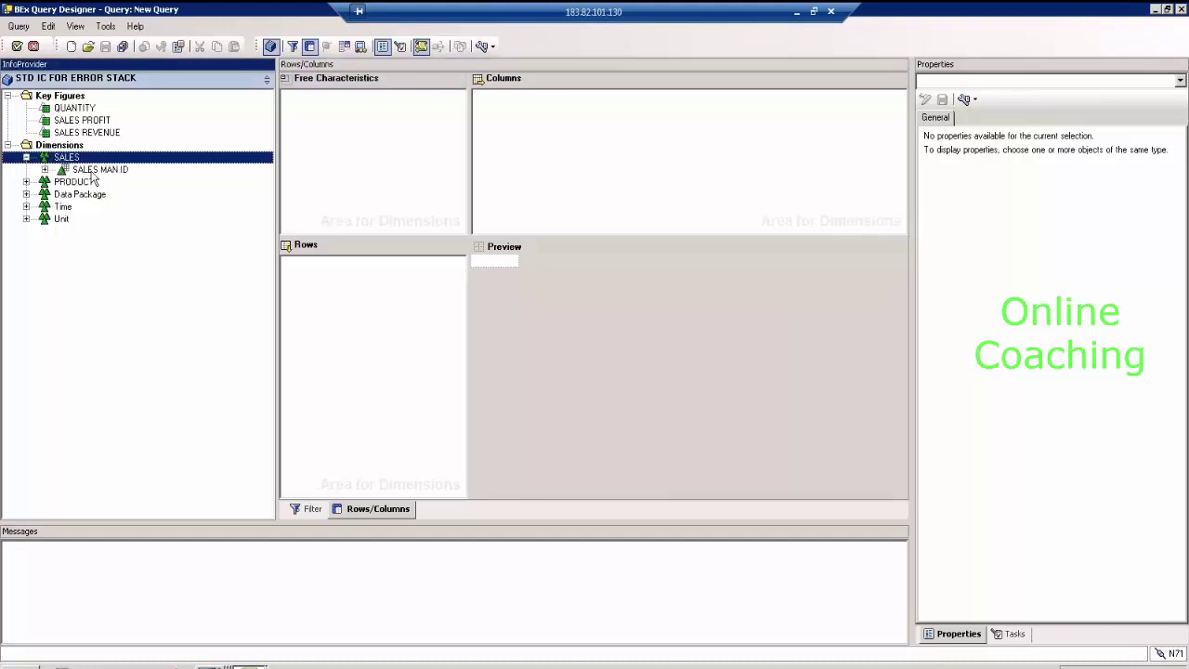
left_click_drag(97, 172, 335, 297)
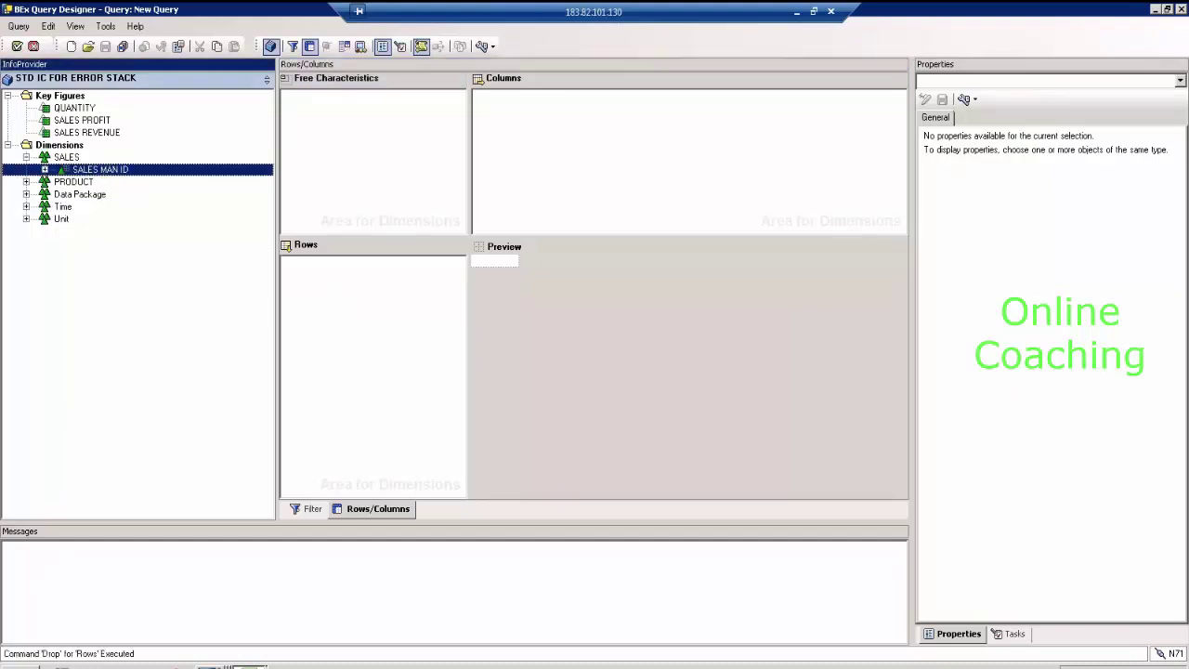
left_click(82, 111)
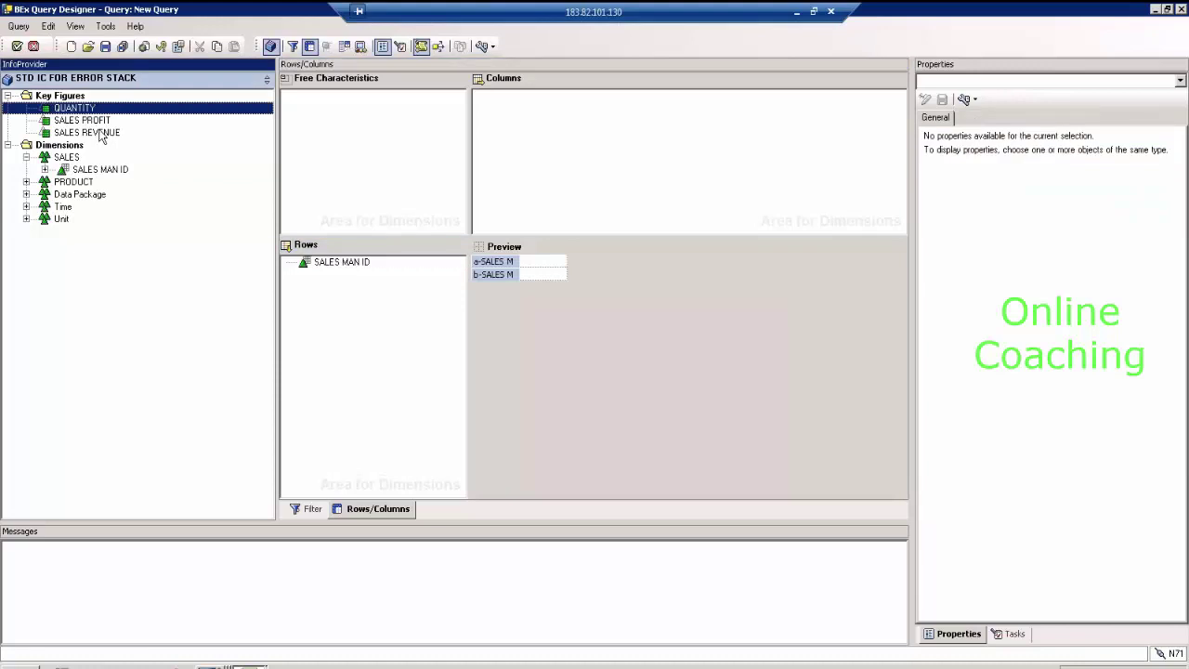
left_click(105, 132, "shift")
left_click_drag(147, 128, 604, 158)
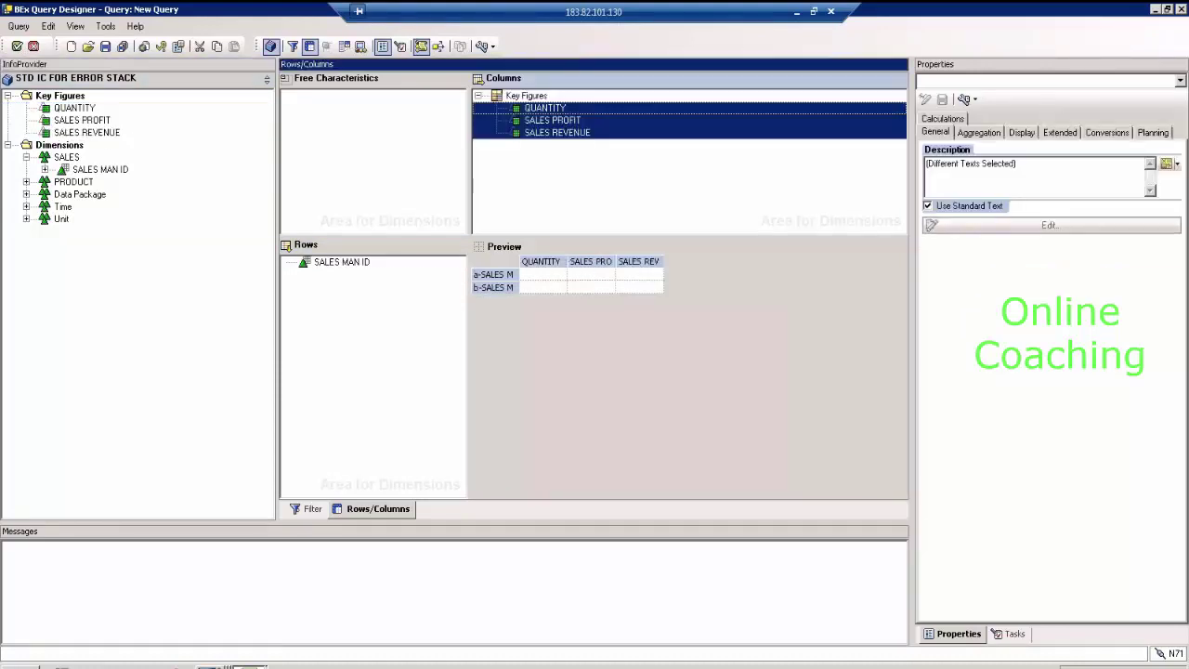
- Save the query to Favorites with REP_2 as both description and technical name
left_click(106, 46)
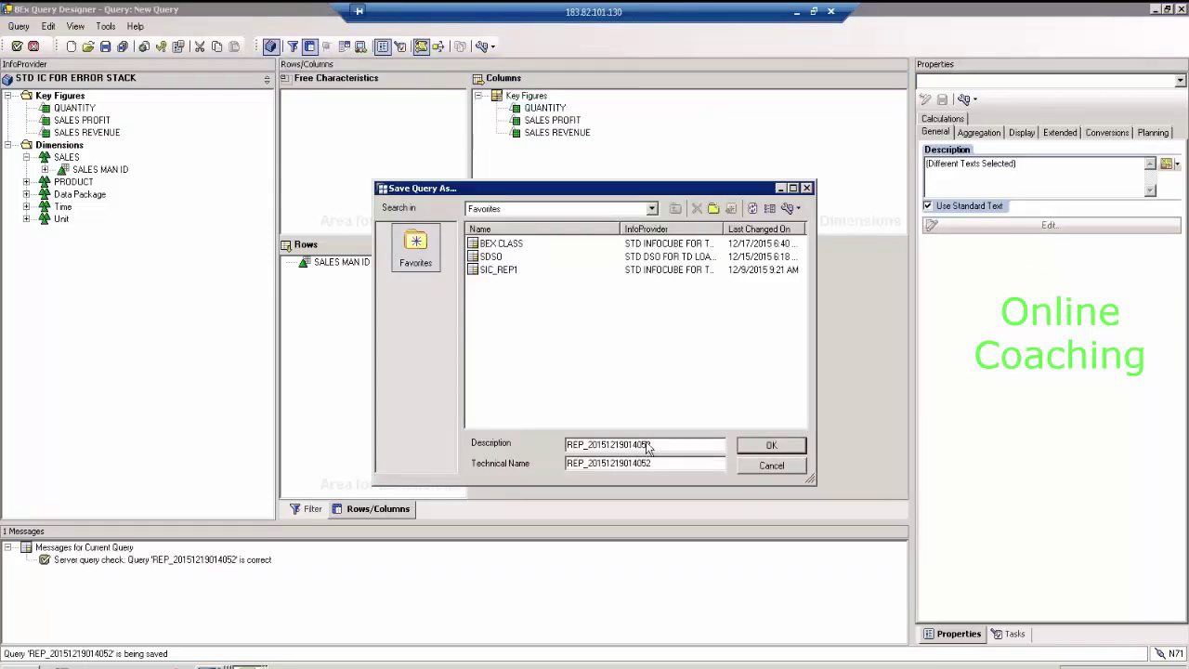
left_click_drag(666, 445, 587, 444)
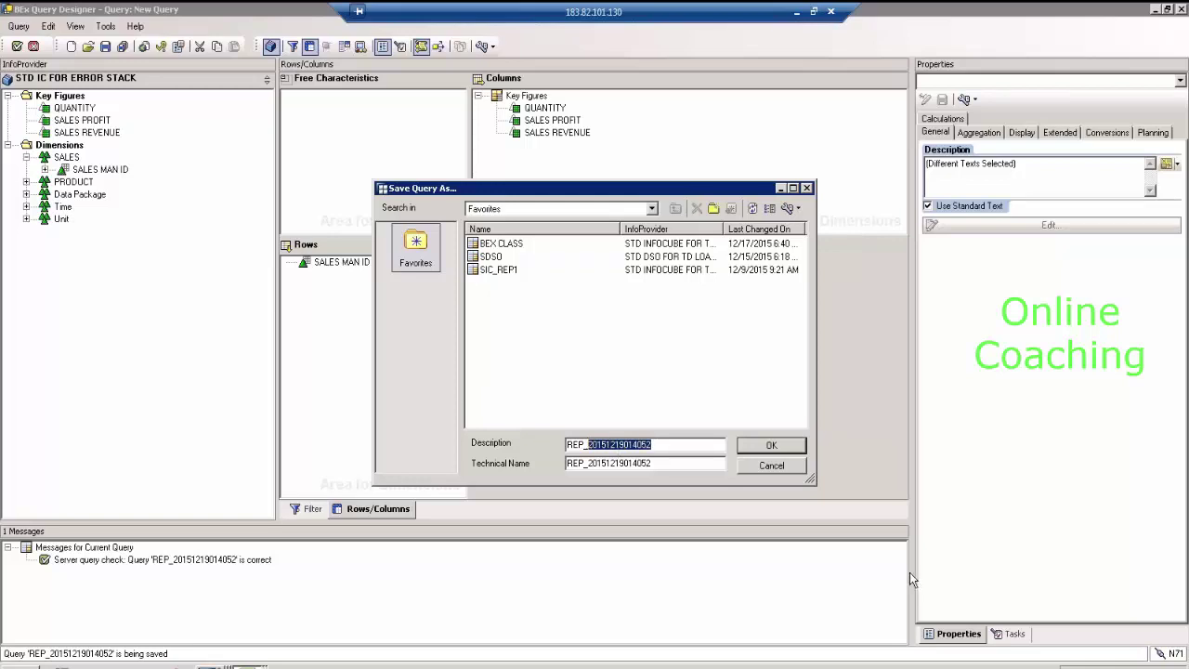
type("2")
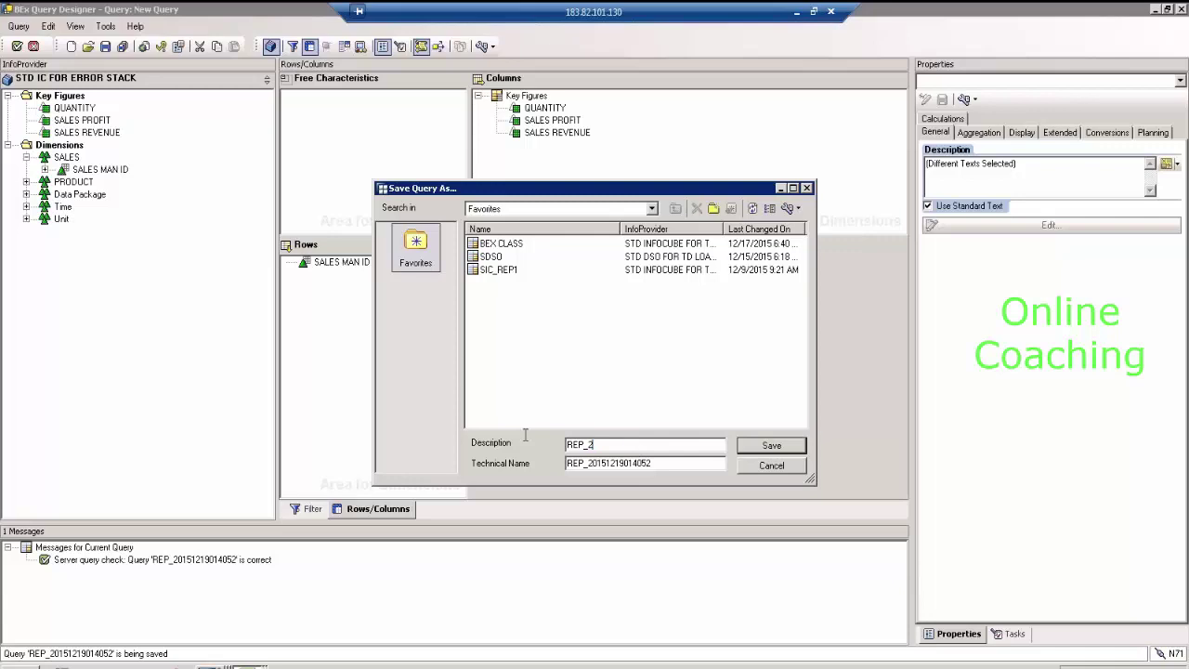
double_click(580, 444)
key("ctrl+c")
double_click(666, 463)
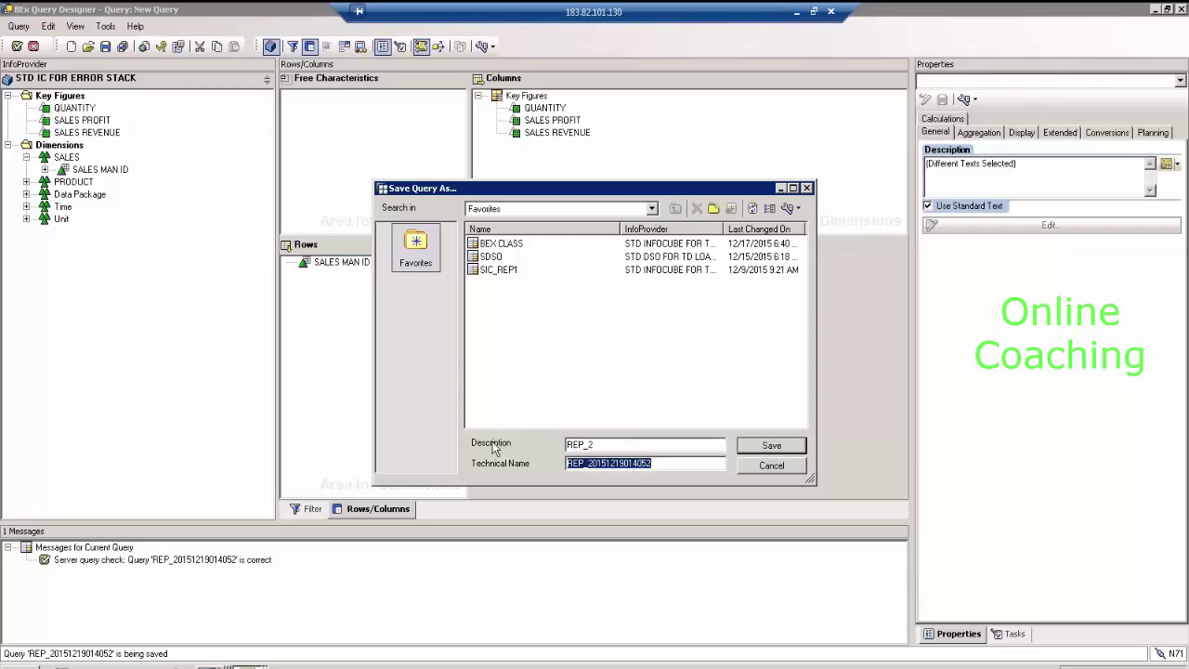
key("ctrl+v")
left_click(744, 446)
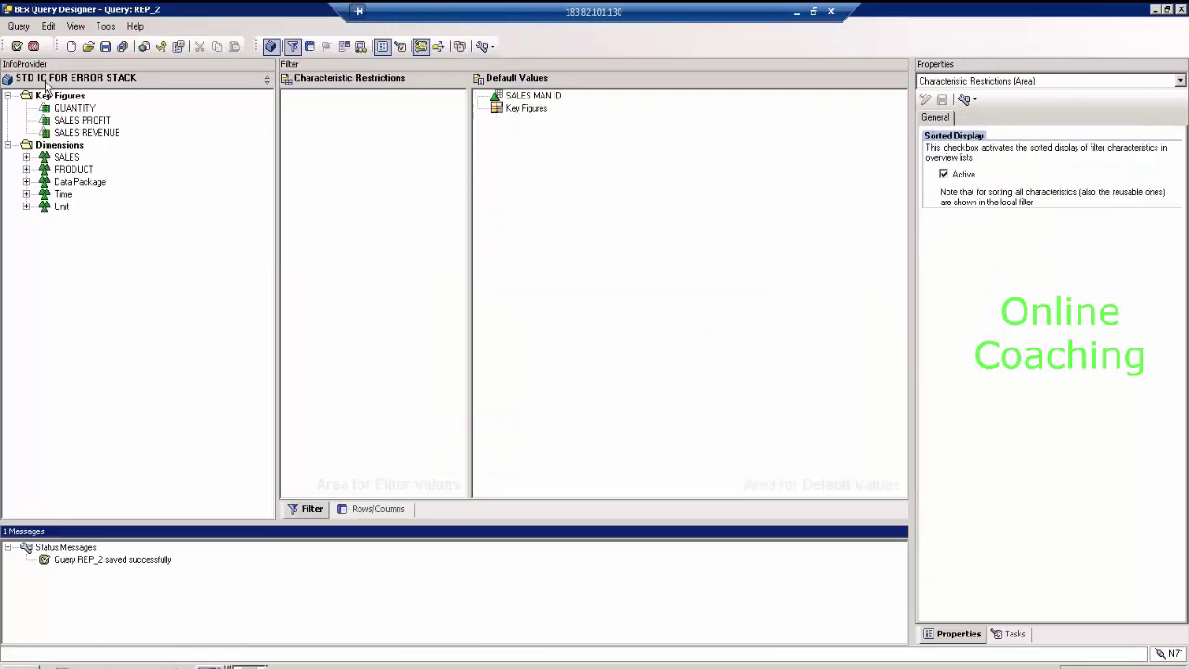
- Switch to the REP_2 query results in BEx Analyzer in Excel and show the filter area
key("alt+Tab")
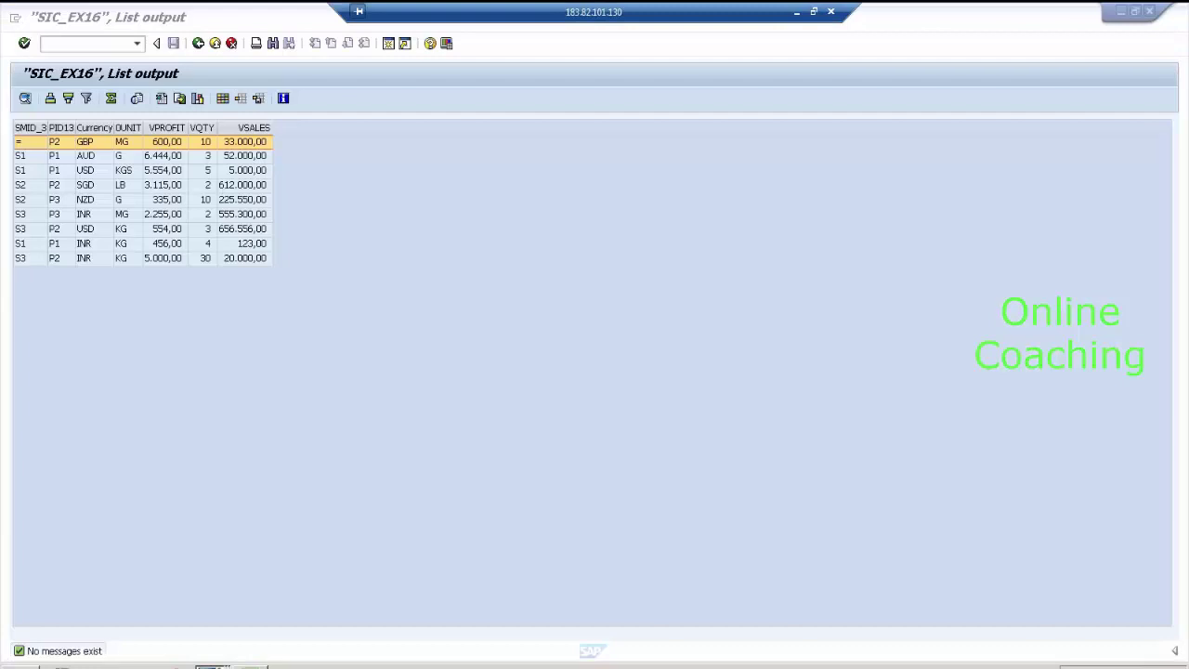
key("alt+Tab")
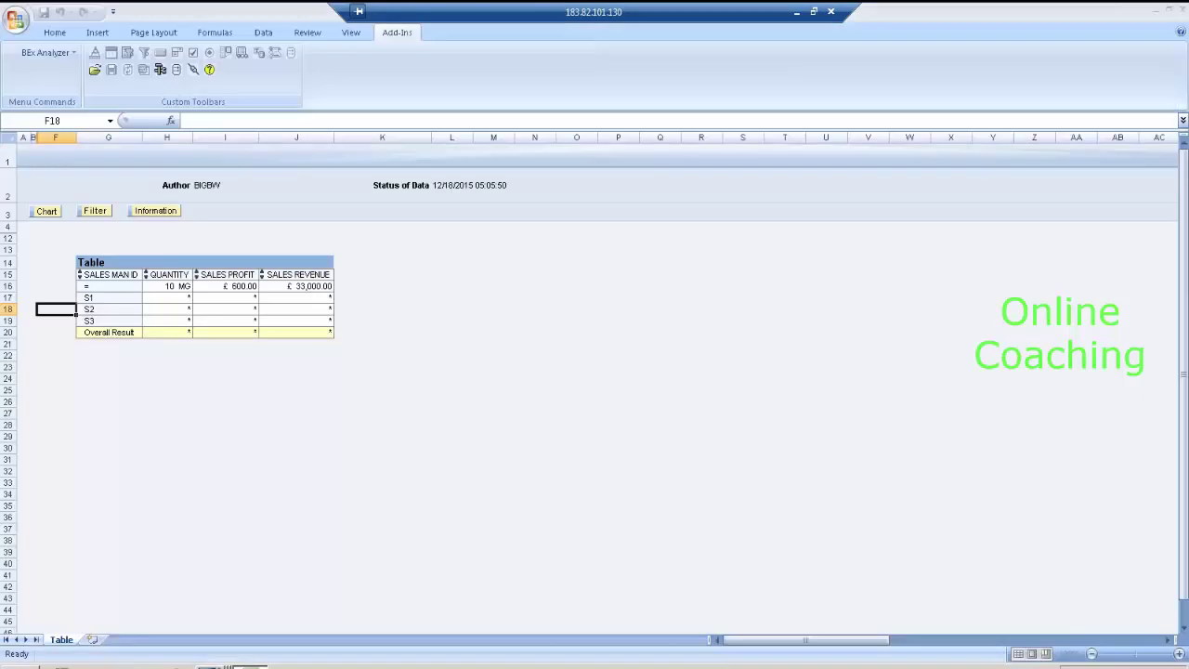
left_click(96, 211)
- Examine the underlying quantity, profit and revenue values for salesmen S1, S2 and S3 in the results table
left_click(261, 297)
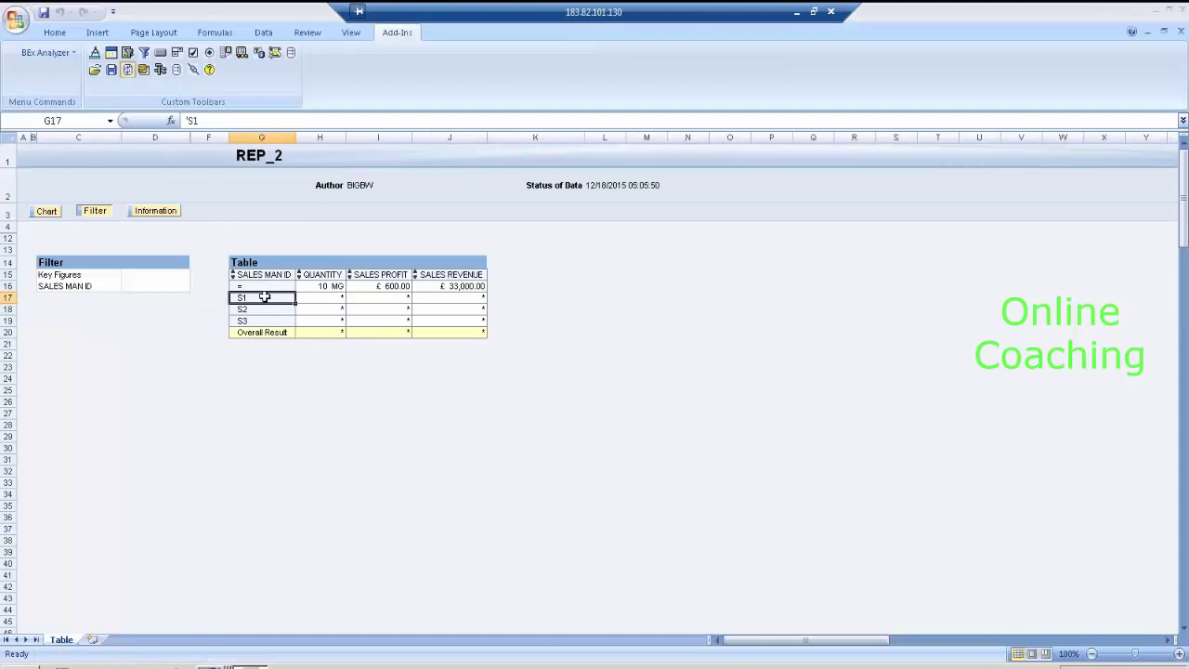
left_click(324, 297)
left_click(383, 309)
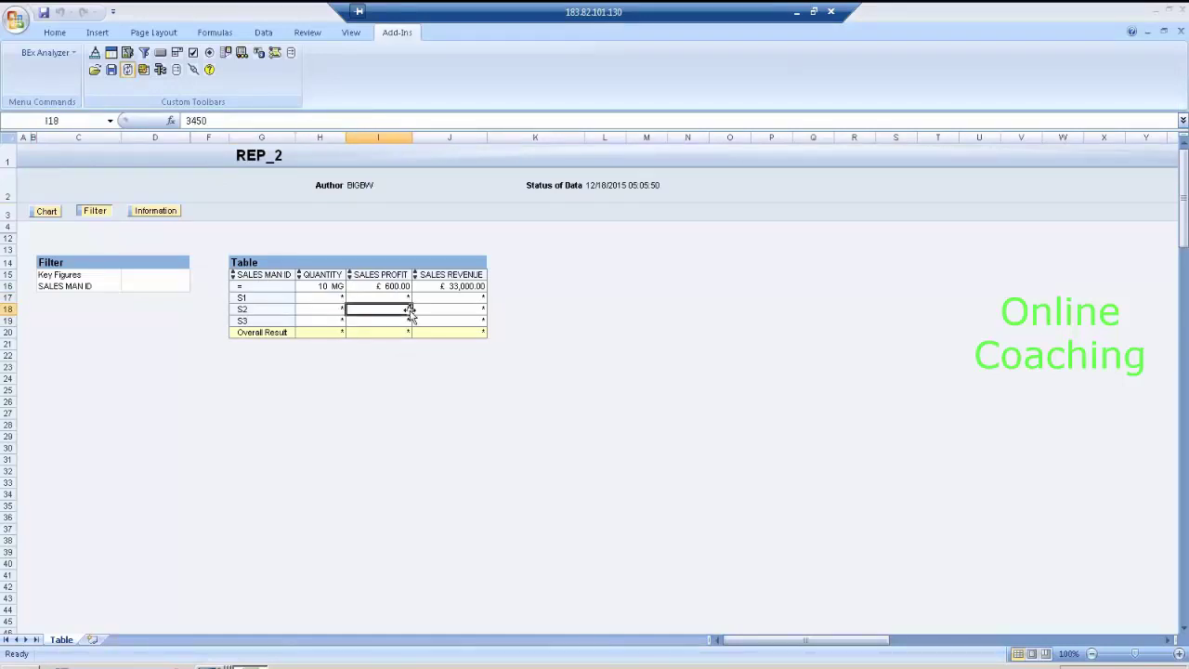
left_click(439, 296)
left_click(462, 323)
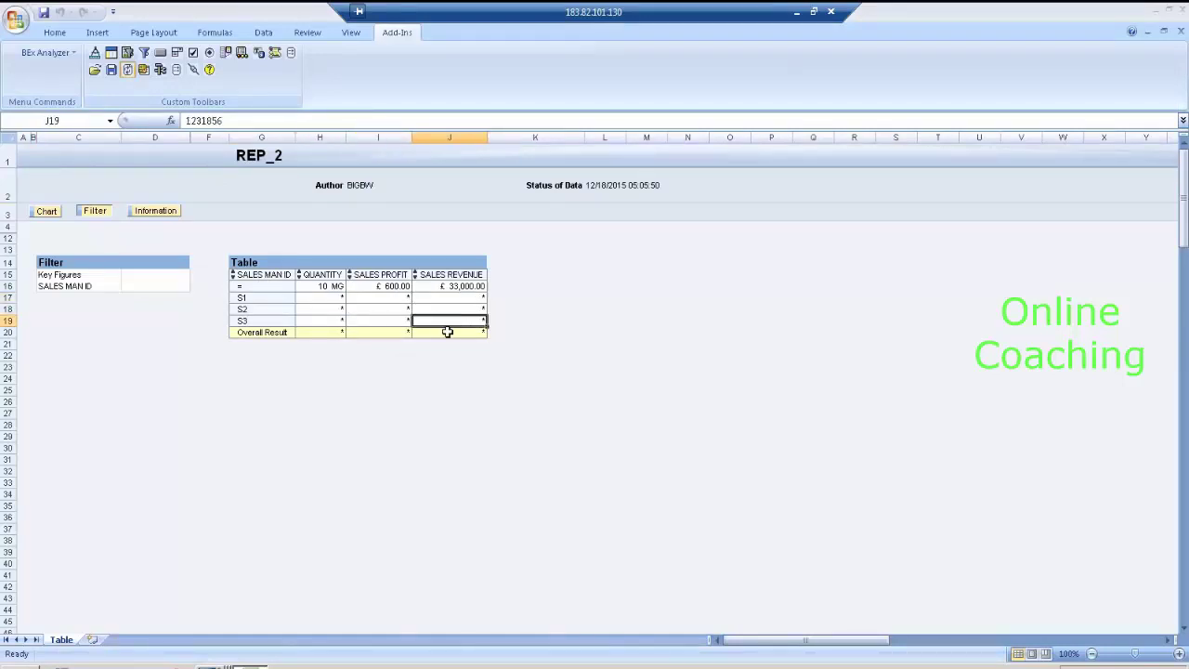
left_click(336, 296)
left_click(340, 310)
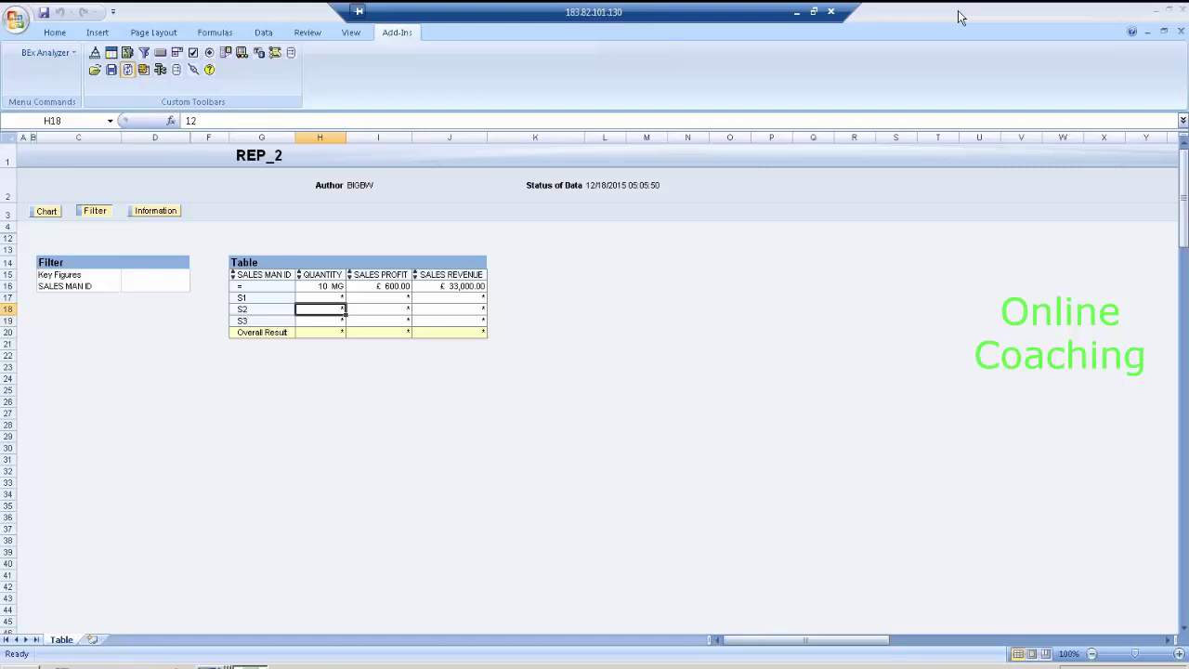
- Close the REP_2 workbook without saving changes and close the SIC_EX16 list output window
left_click(1184, 13)
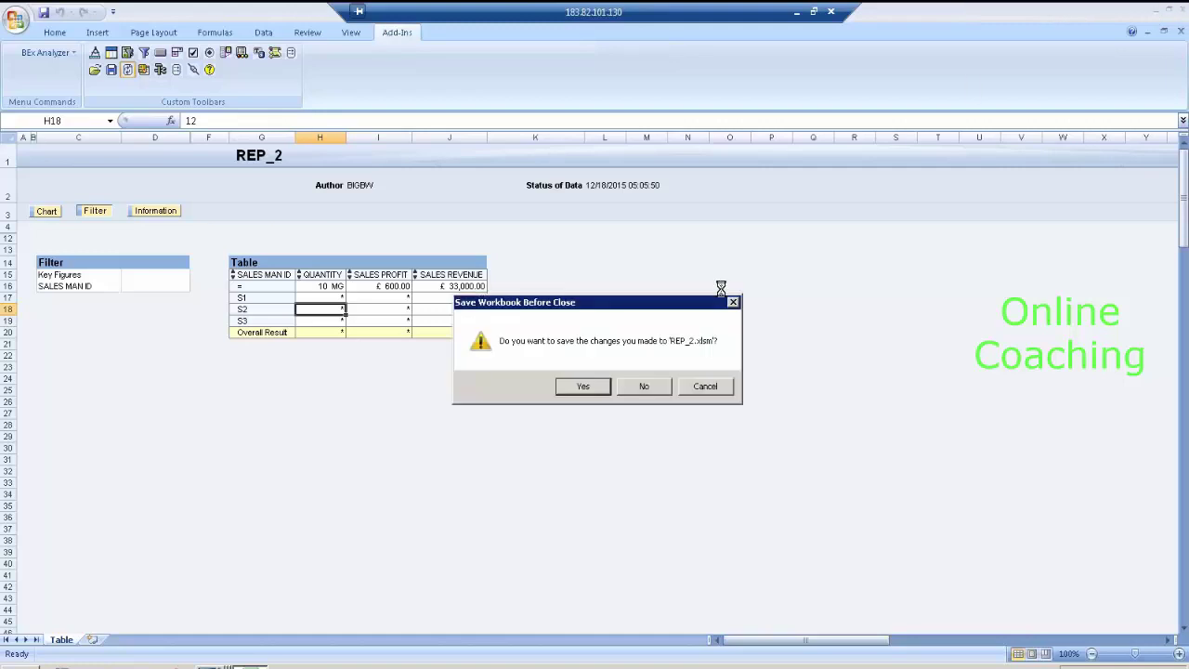
left_click(642, 388)
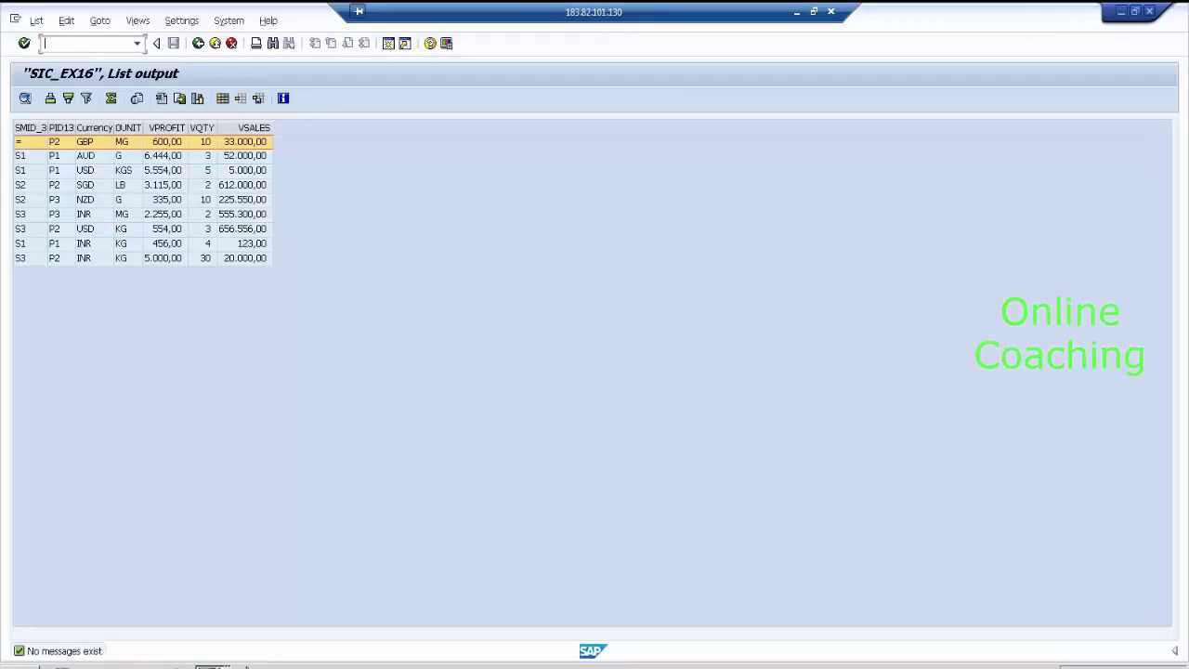
left_click(1151, 11)
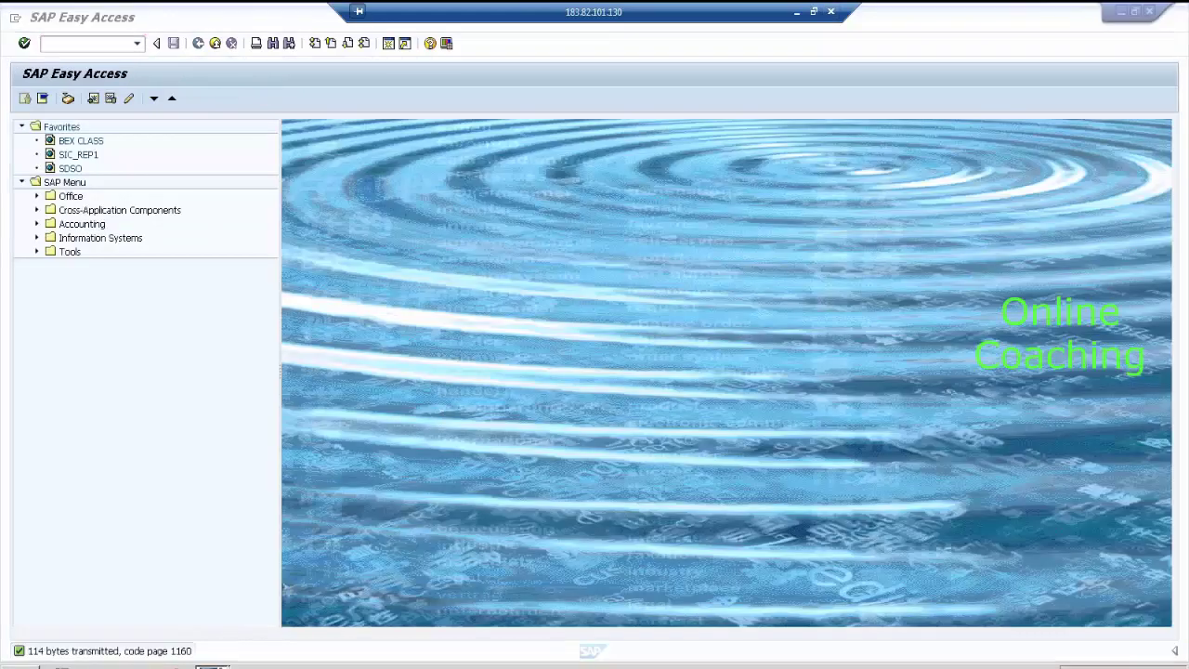
- Switch to the SAP BW 7.4 presentation in PowerPoint and run the slide show from the Process Chains title slide, advancing one slide
left_click(211, 665)
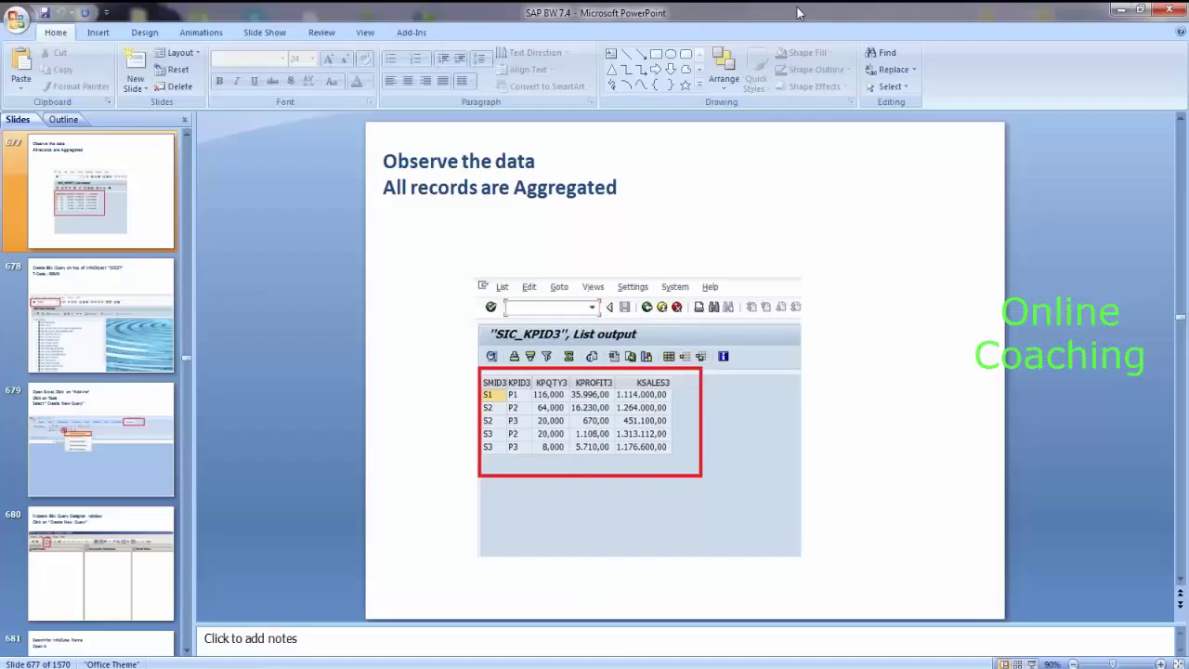
left_click(797, 11)
scroll(317, 513, "down", 1)
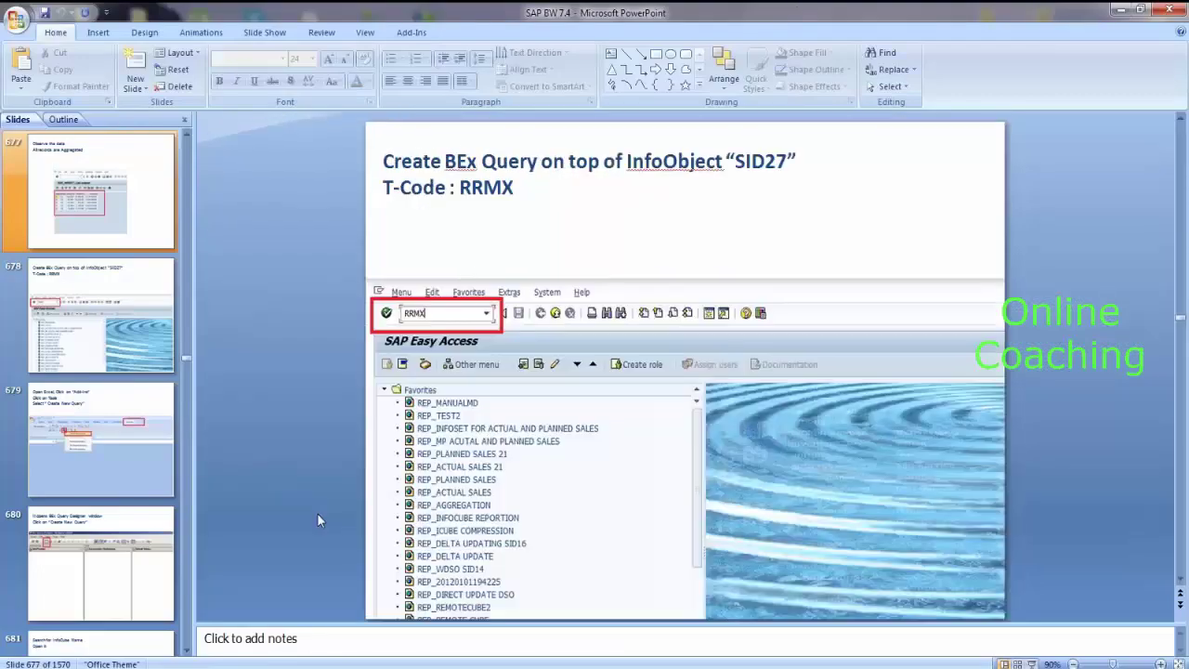
scroll(317, 513, "down", 3)
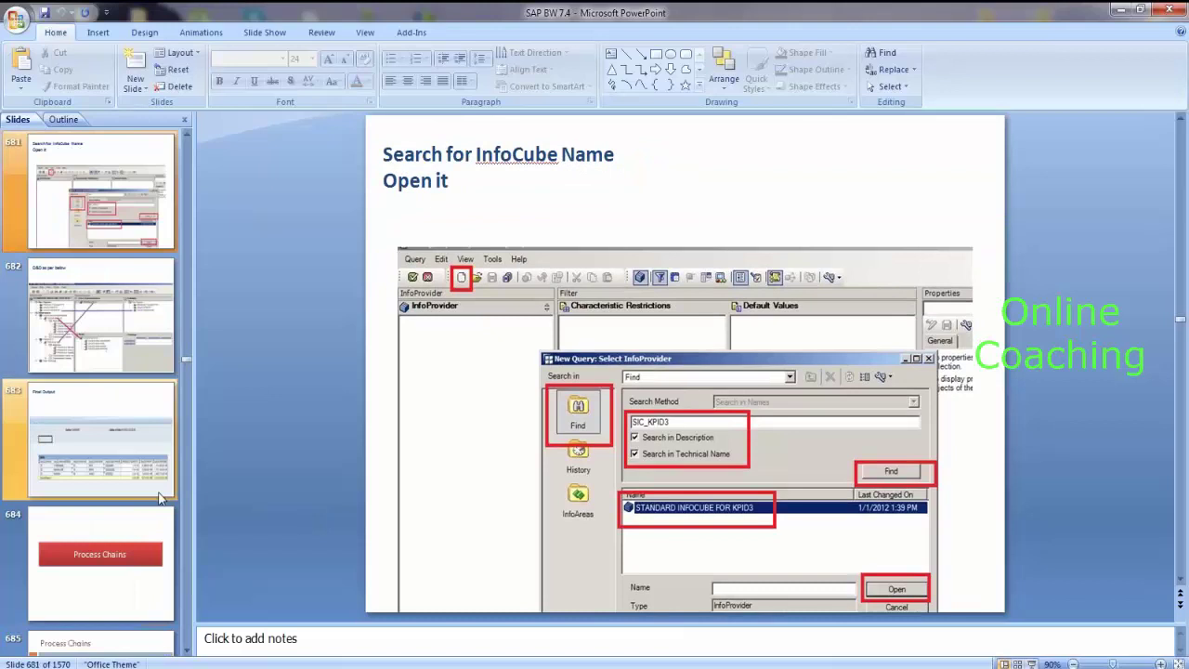
left_click(130, 540)
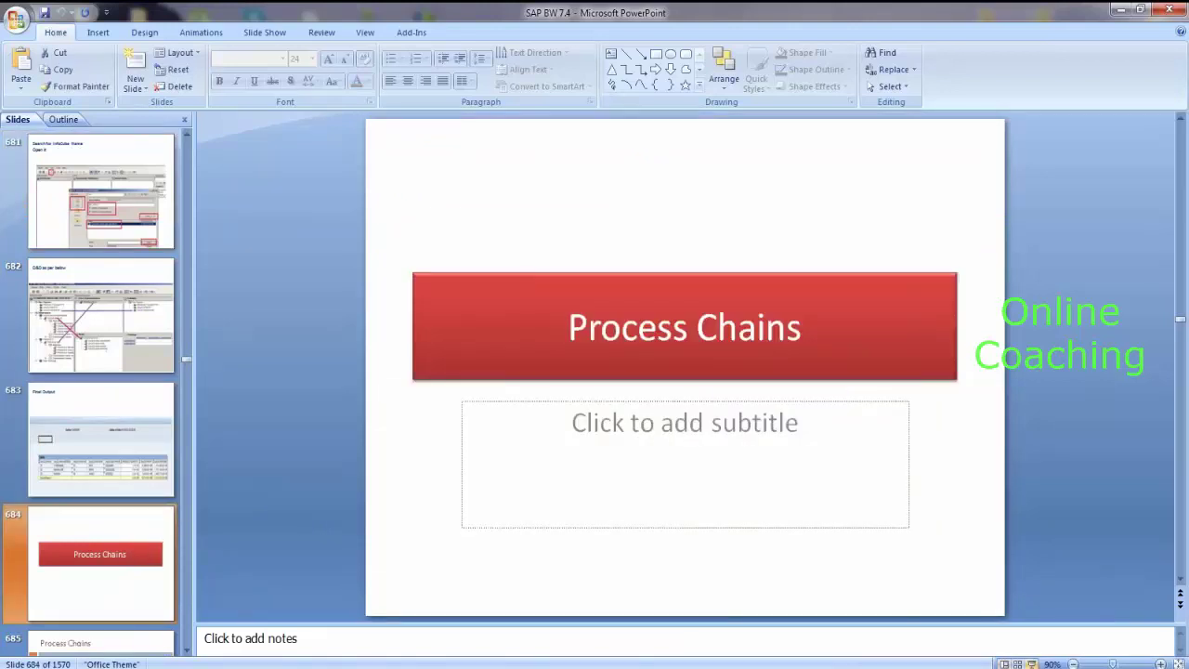
left_click(1032, 665)
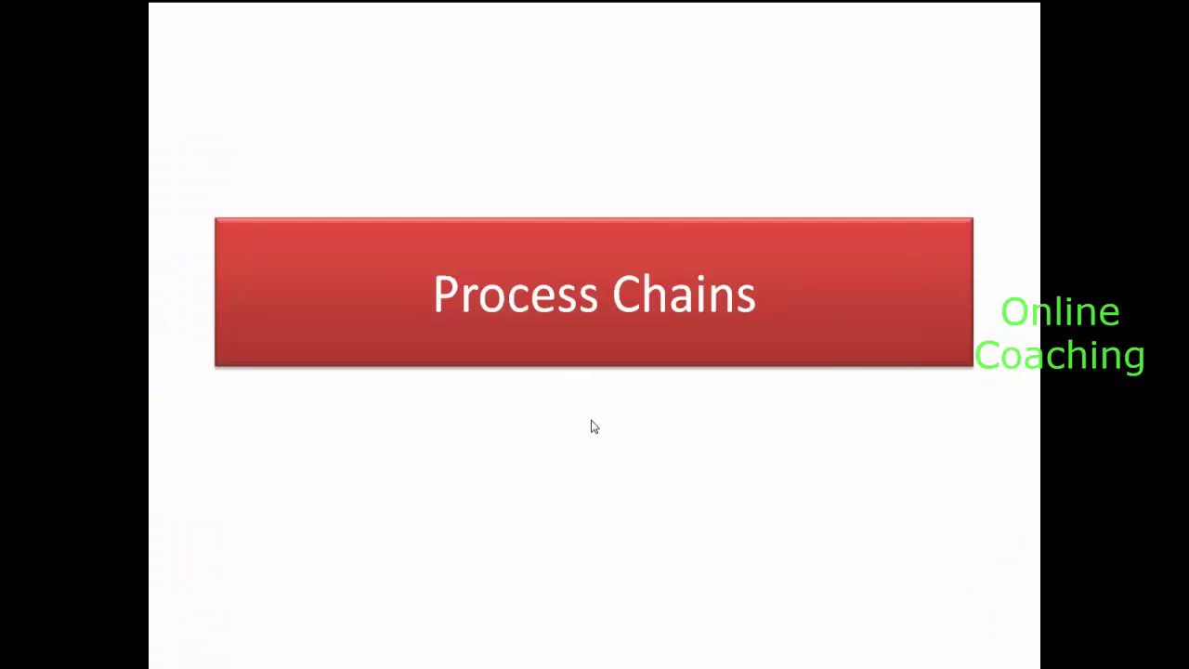
left_click(595, 427)
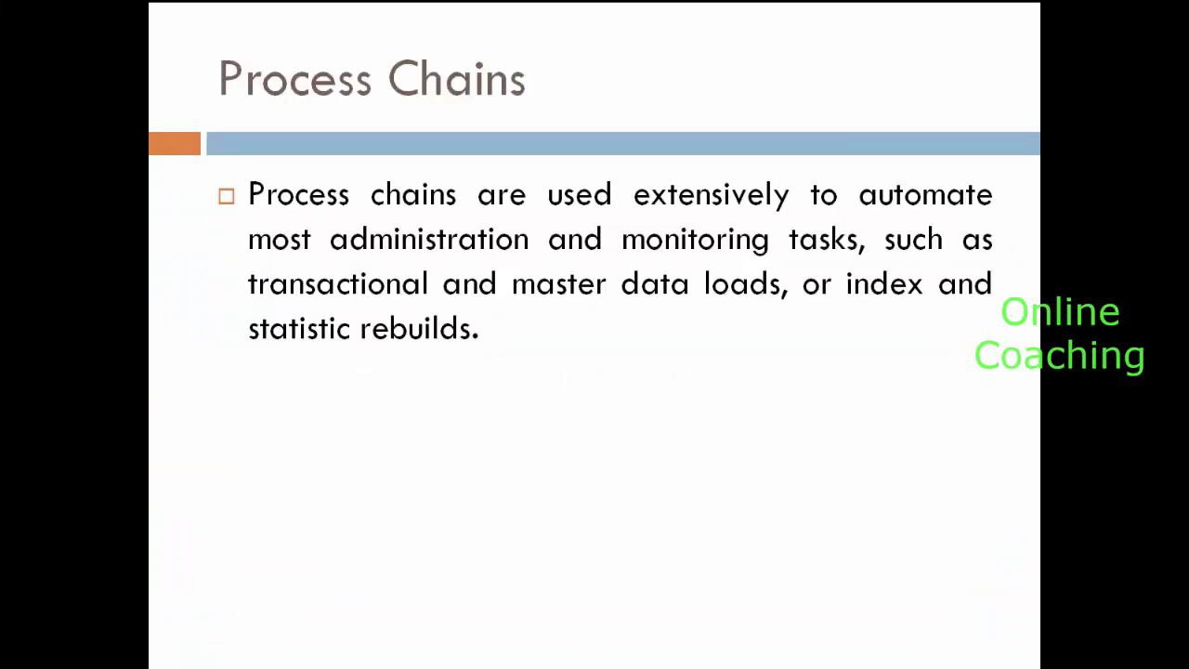
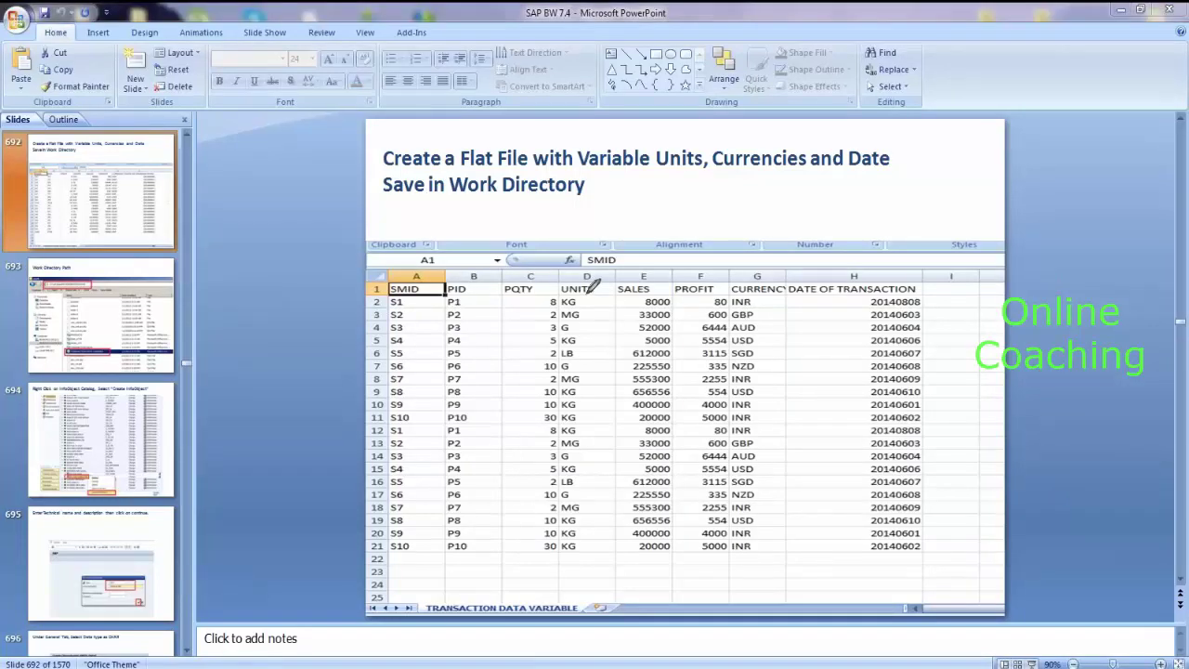
- Mark several unit entries with short red strokes and bracket the first ten currencies on the flat file slide, and leave drawing mode
mouse_move(580, 304)
left_mouse_down()
mouse_move(596, 296)
mouse_move(603, 339)
left_mouse_up()
left_click_drag(582, 352, 603, 342)
left_click_drag(574, 380, 592, 373)
left_click_drag(582, 414, 589, 413)
left_click_drag(575, 457, 592, 454)
left_click_drag(760, 297, 758, 415)
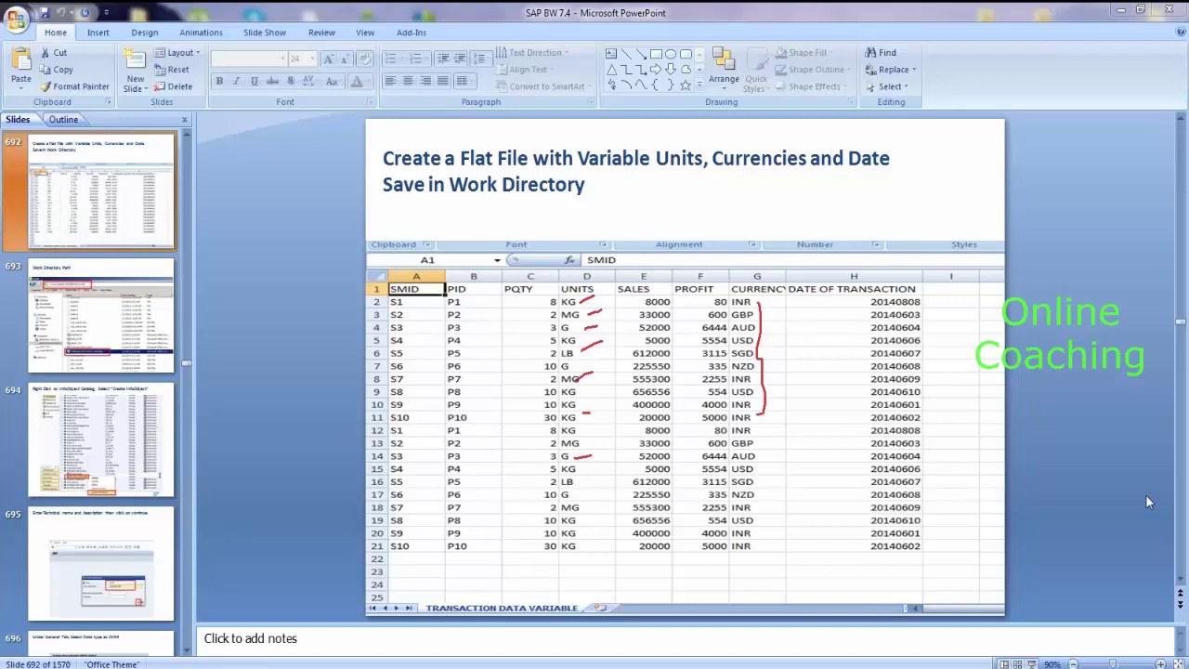
key("Escape")
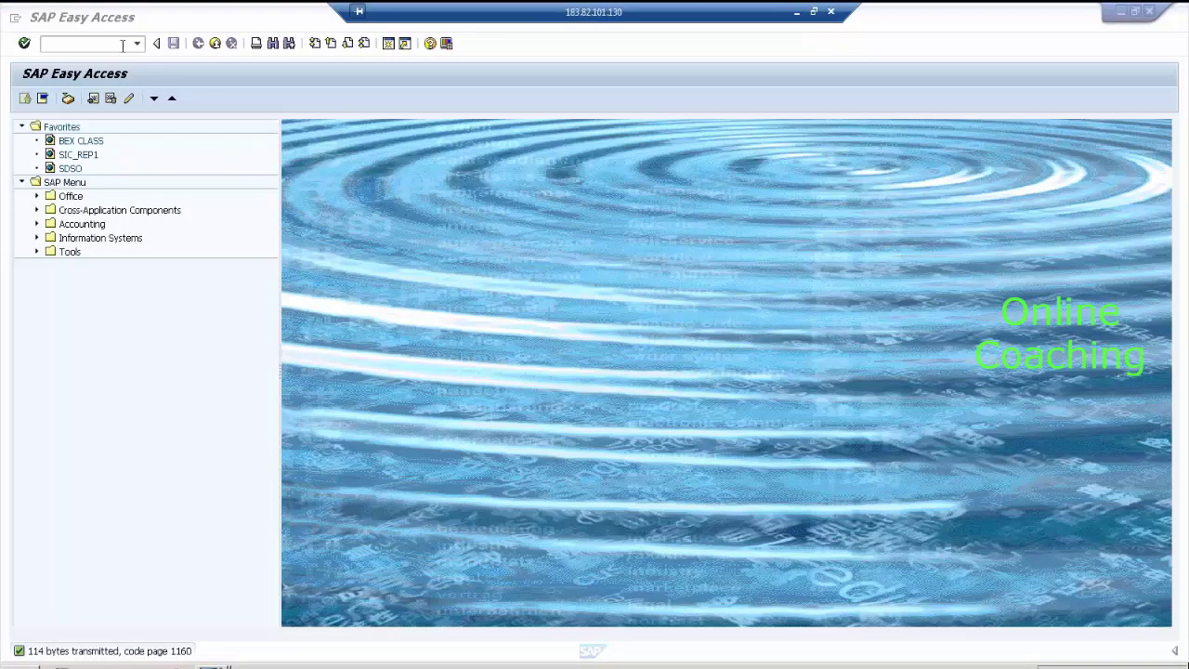
- Switch to SAP Easy Access and run transaction RSA14 to open the InfoObjects tree of the Data Warehousing Workbench
left_click(123, 44)
type("RSA")
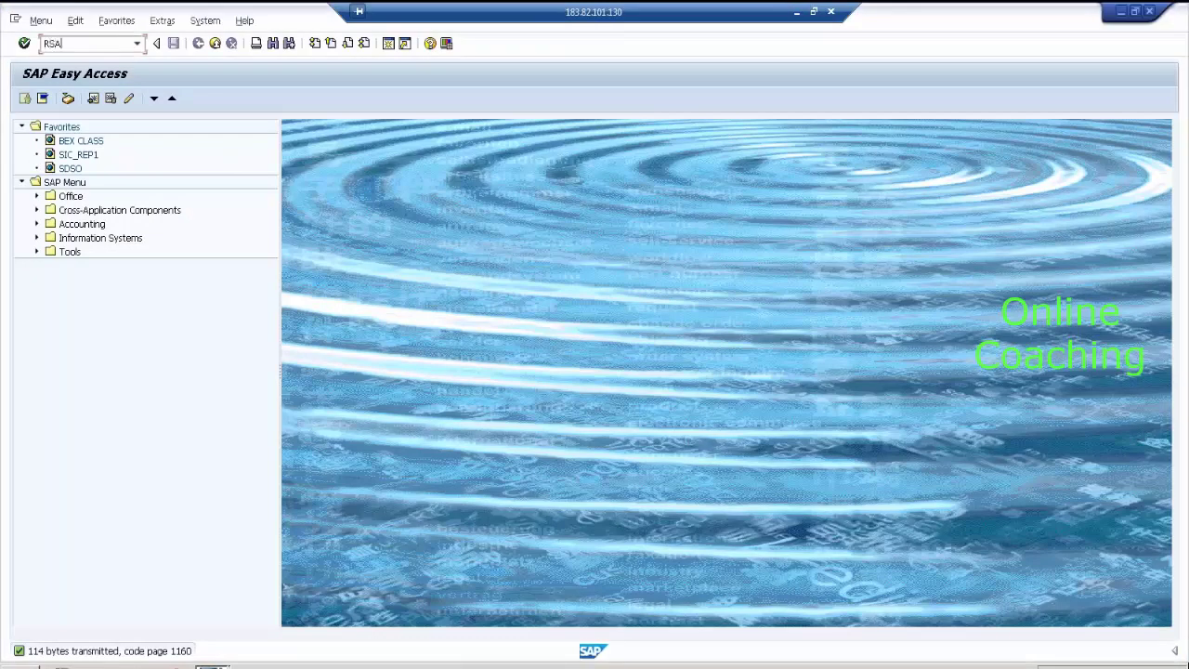
type("14")
key("Return")
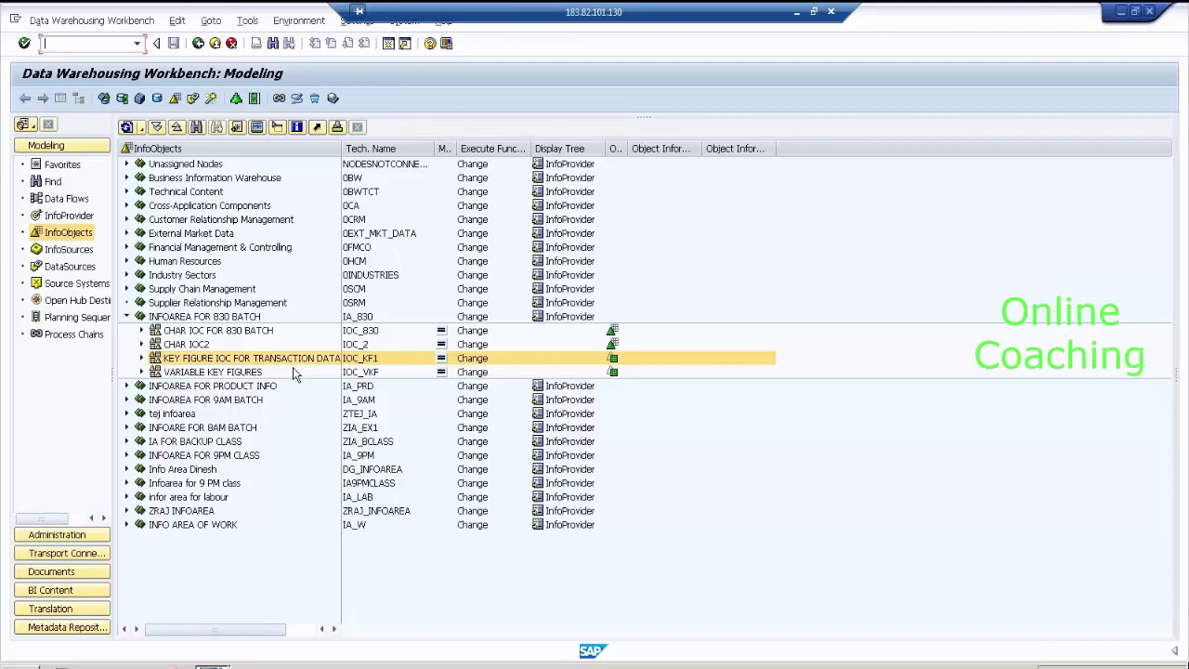
- Start a new InfoObject catalog IOC_KF7AM under INFOAREA FOR 9AM BATCH, described as KF IOC FOR 7AM BATCH FOR PROCESS CHAINS
left_click(232, 401)
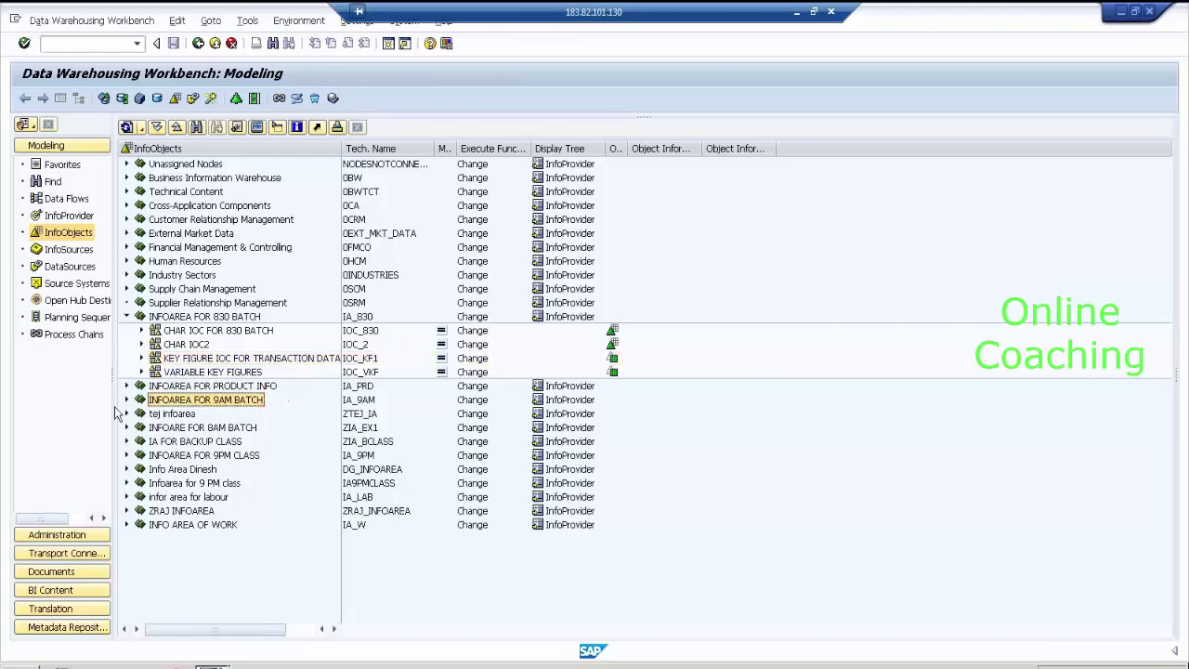
left_click(126, 399)
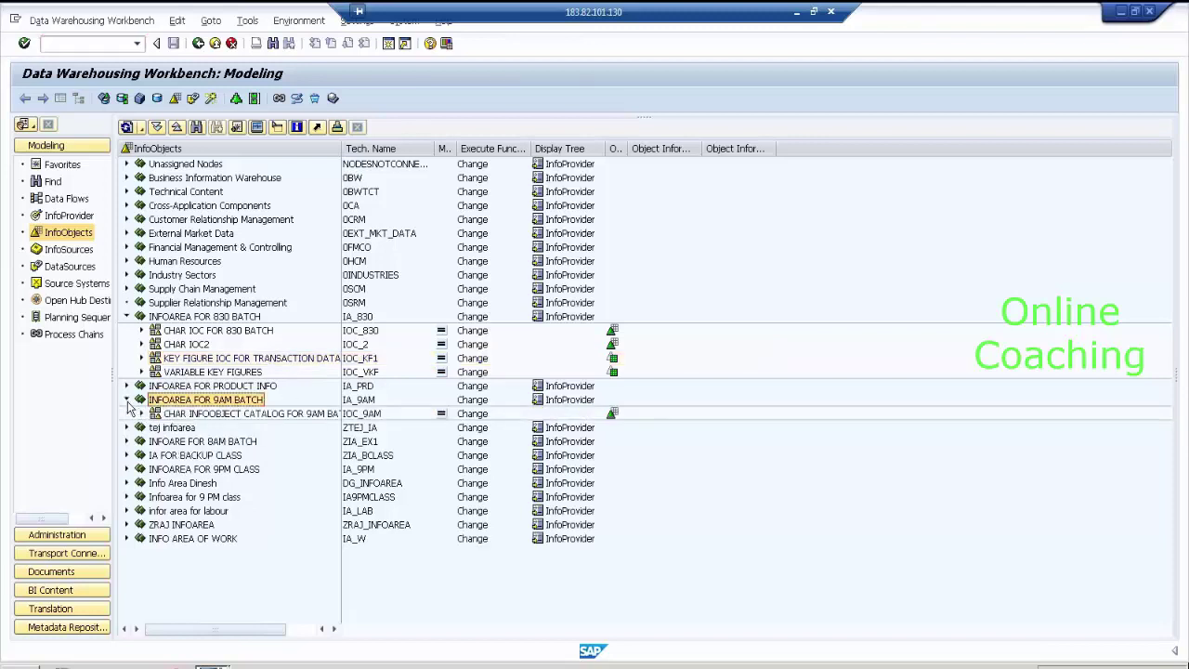
left_click(232, 400)
right_click(249, 402)
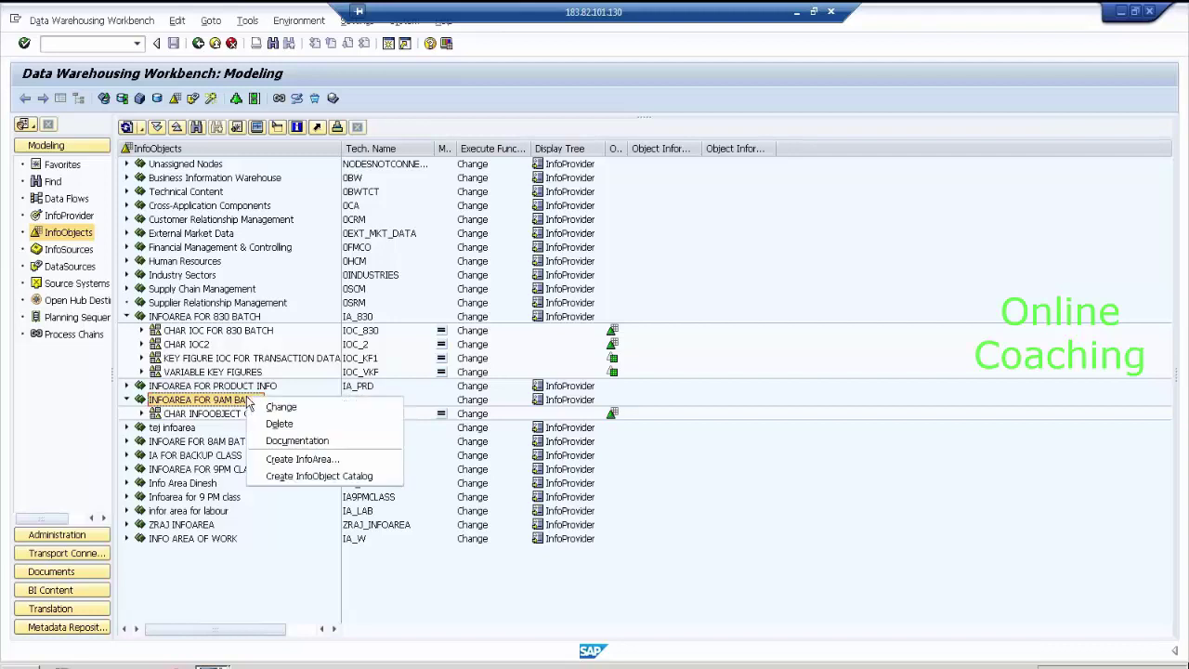
left_click(343, 479)
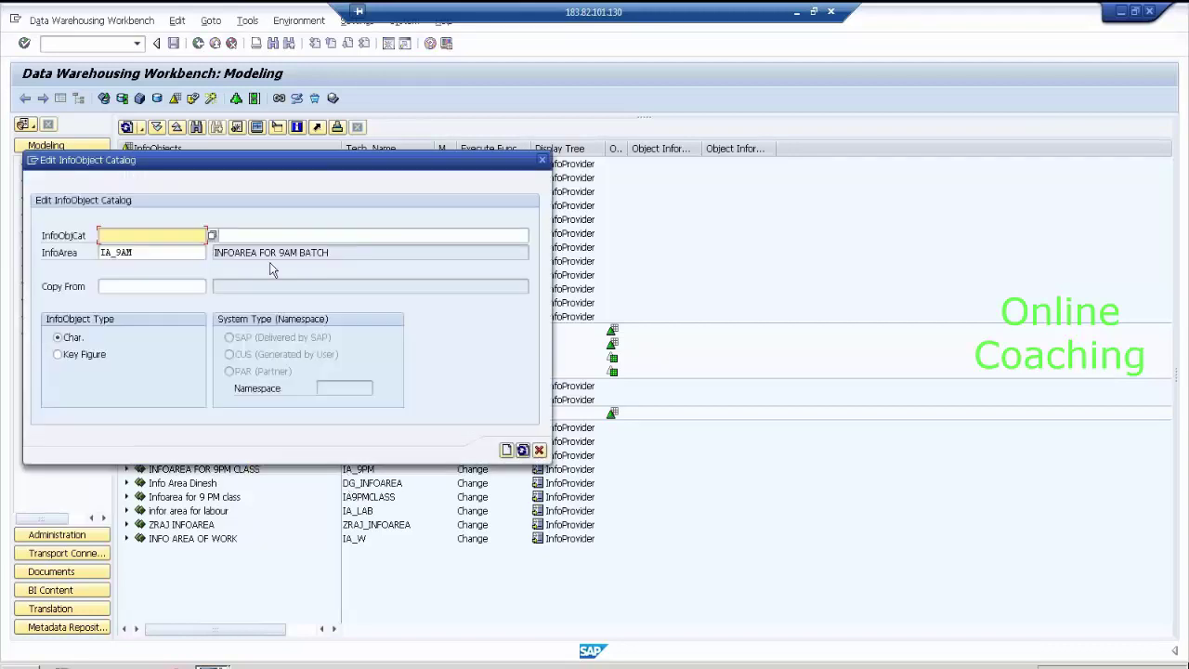
left_click_drag(353, 169, 605, 146)
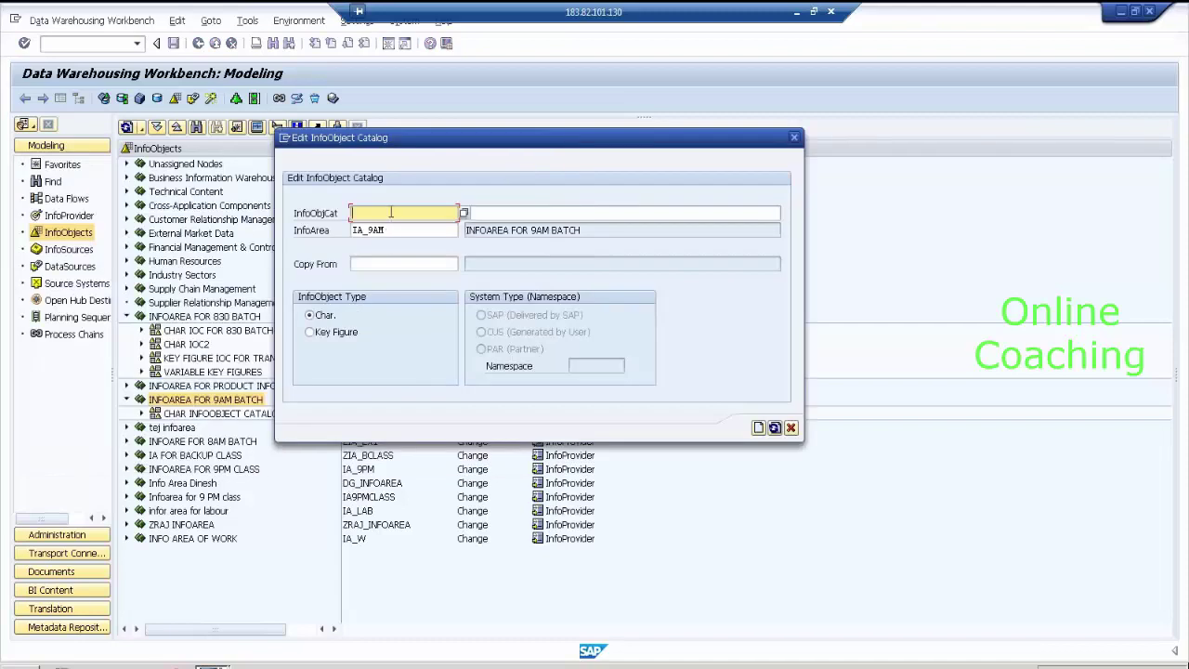
type("IOC_KF")
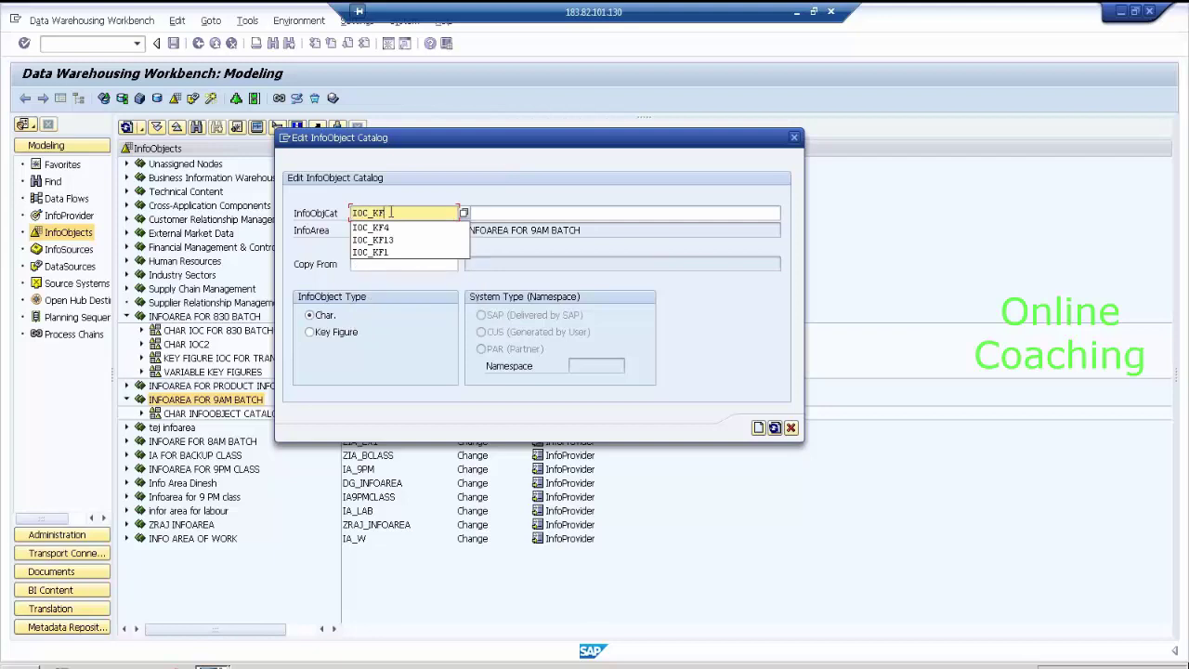
type("7AM")
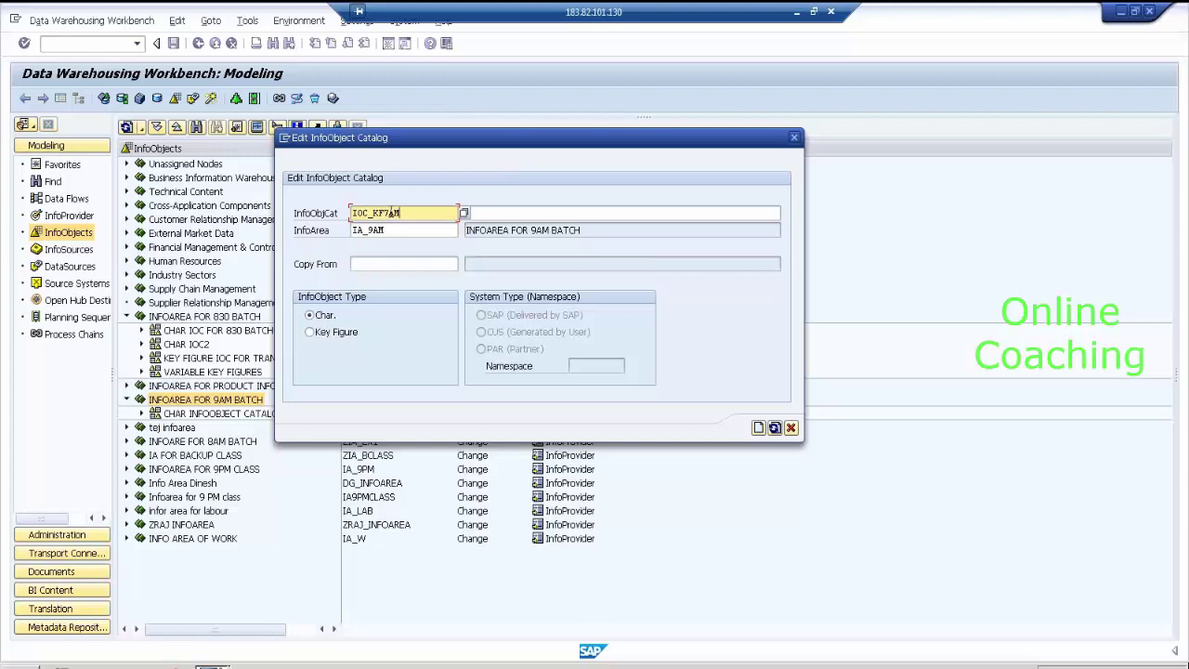
key("Tab")
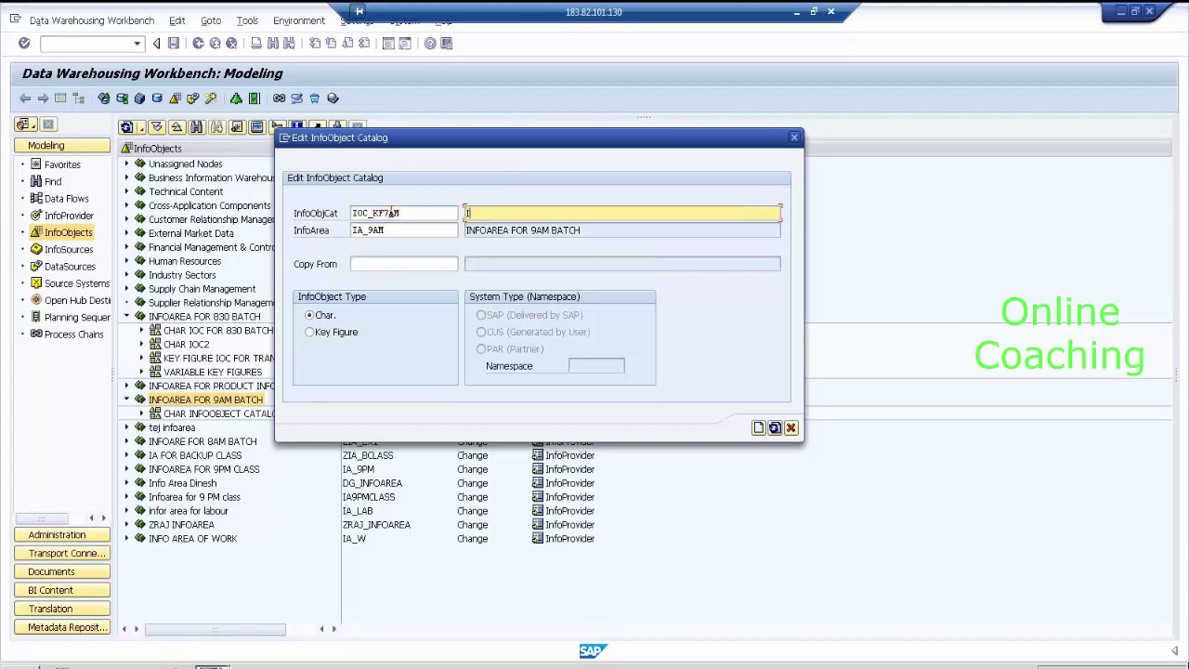
type("kF IOC FOR 7AM BATCH FOR PROCESS CHAINS")
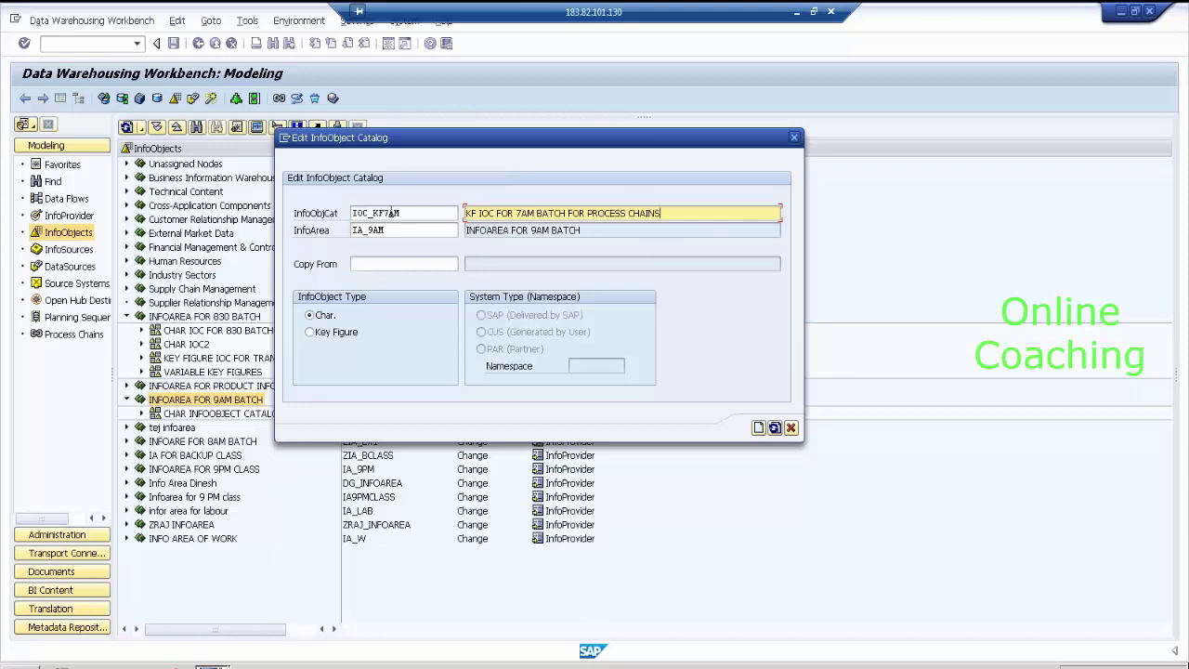
- Make IOC_KF7AM a Key Figure catalog, create and activate it, and return to the InfoObjects tree
left_click(349, 333)
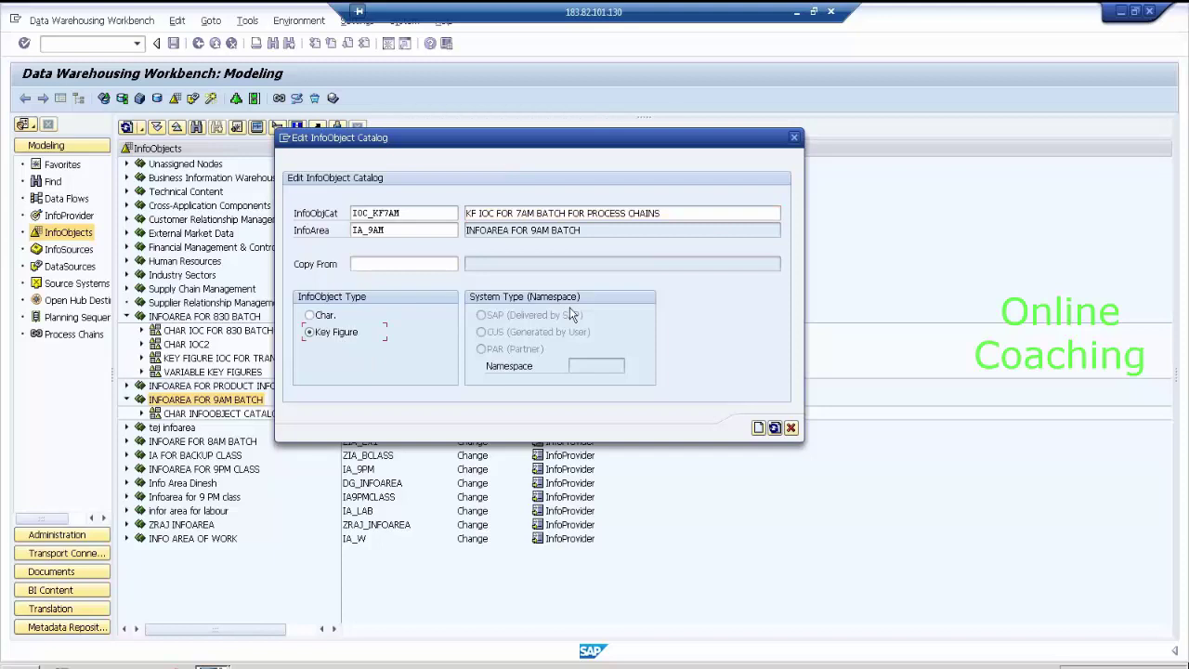
left_click(758, 428)
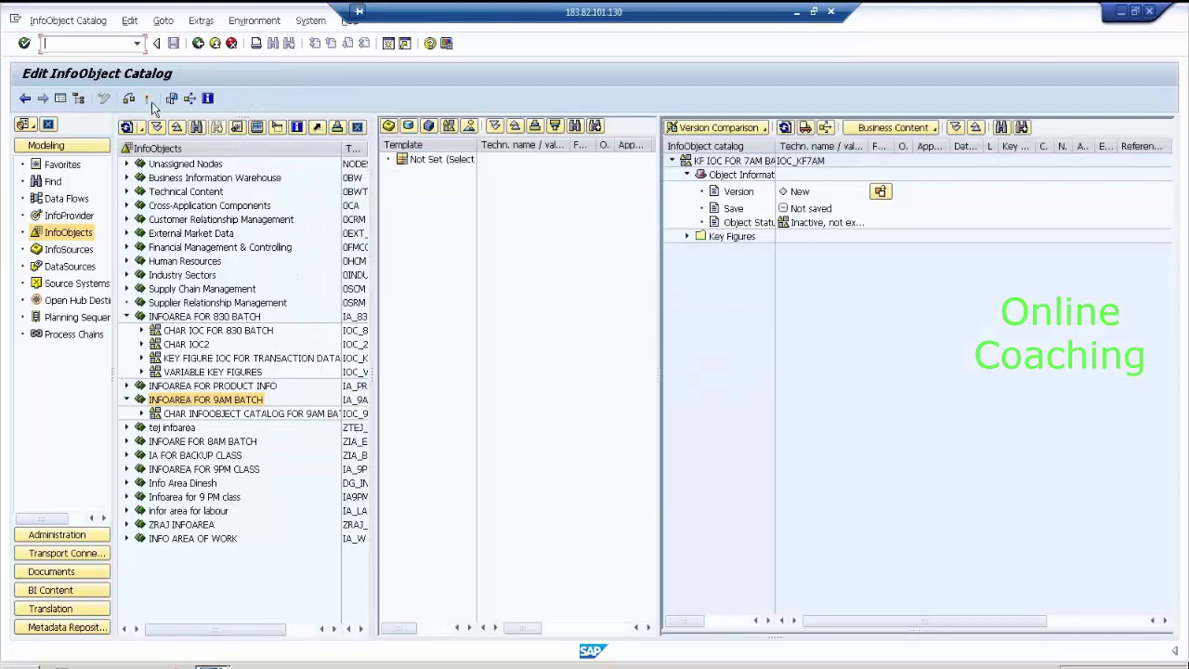
left_click(147, 101)
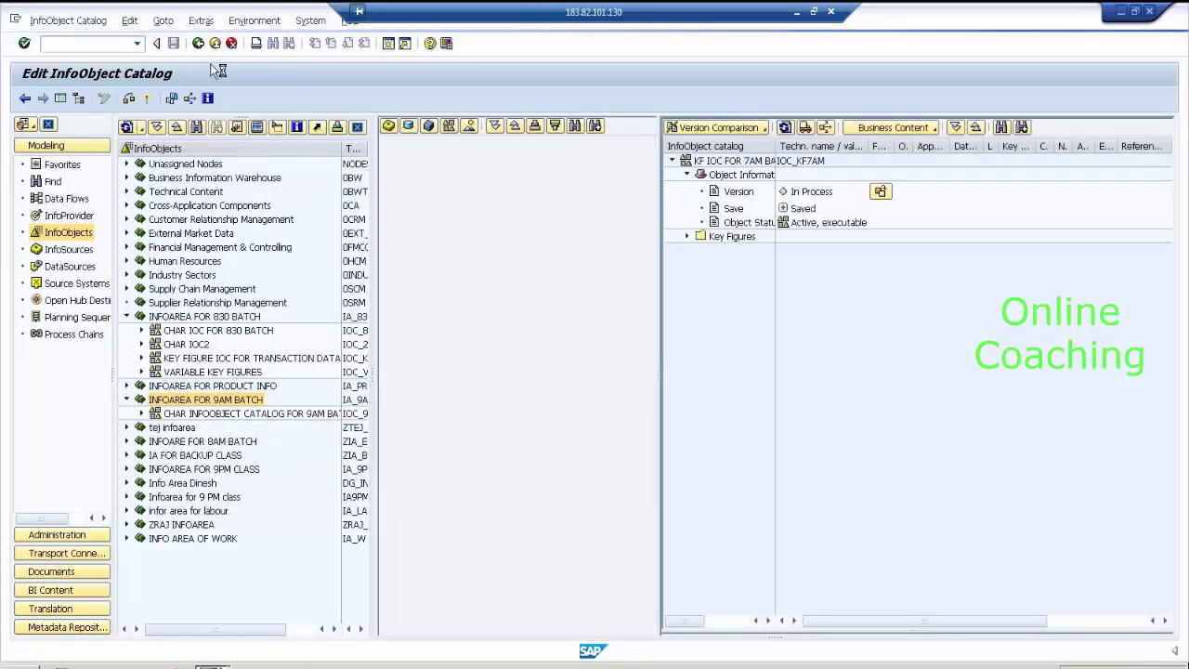
left_click(198, 42)
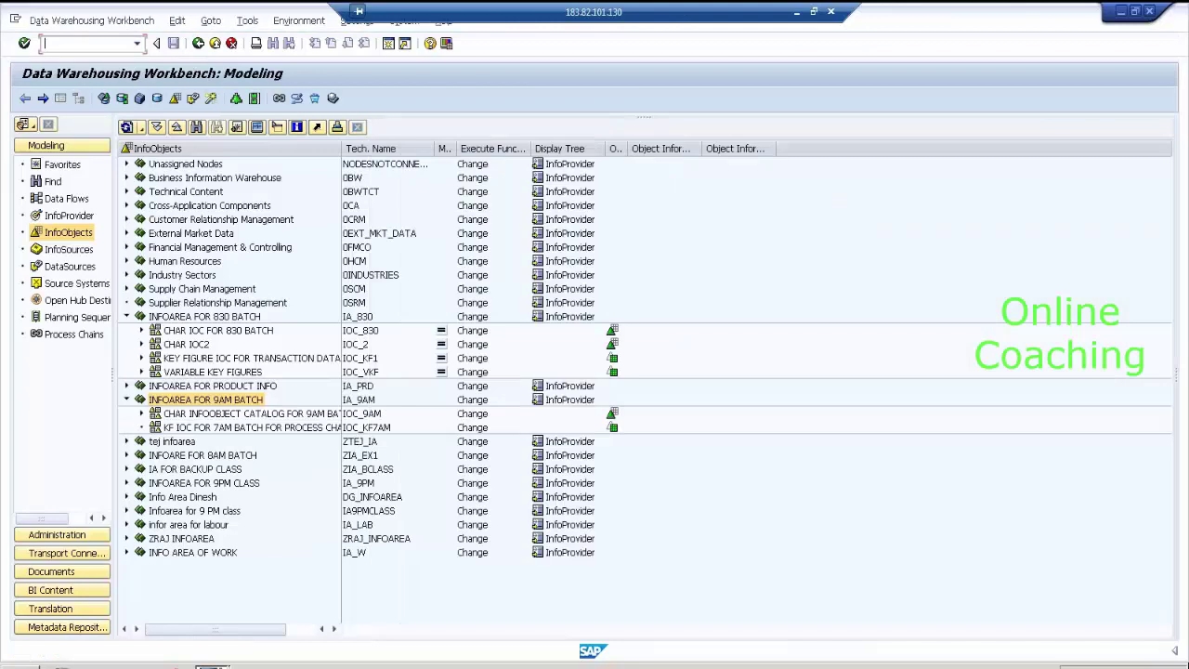
- Start a new key figure QTY_P with the long description PRODUCT QUANTITY in the IOC_KF7AM catalog
left_click(276, 429)
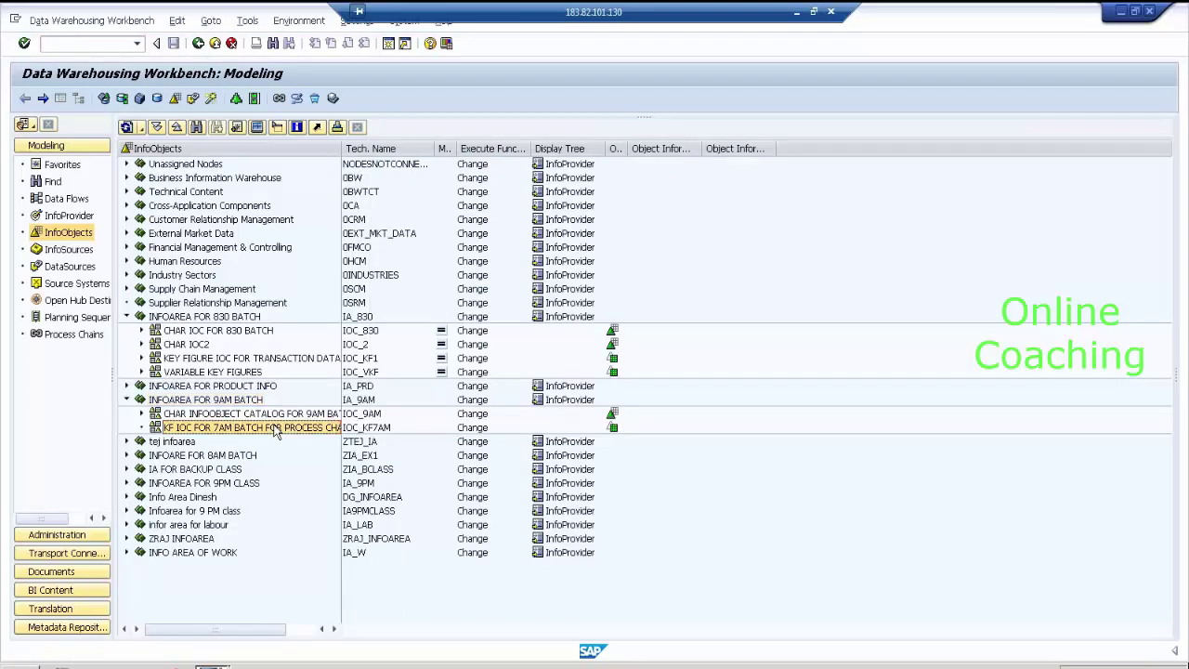
right_click(276, 430)
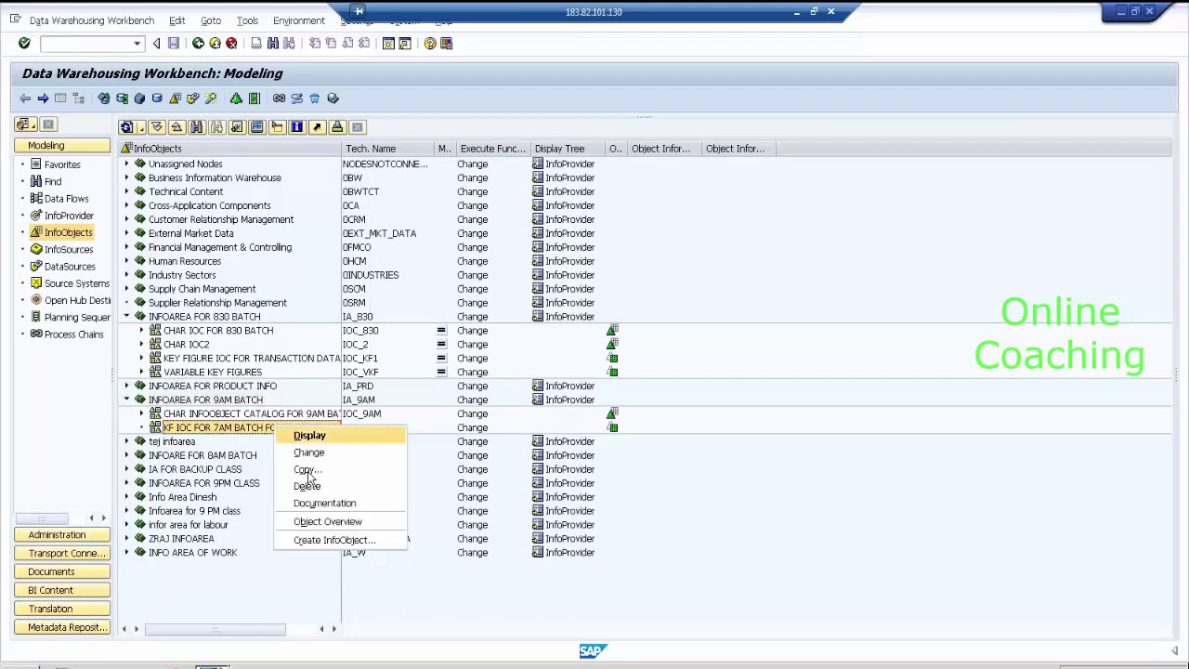
left_click(359, 541)
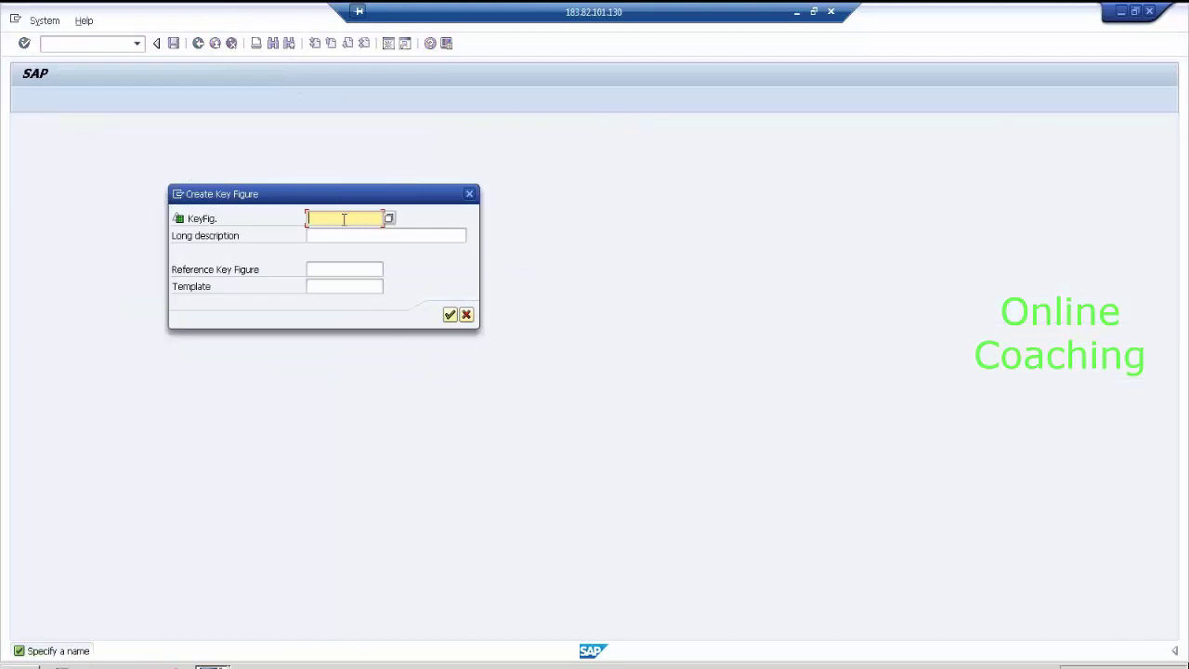
type("QTY")
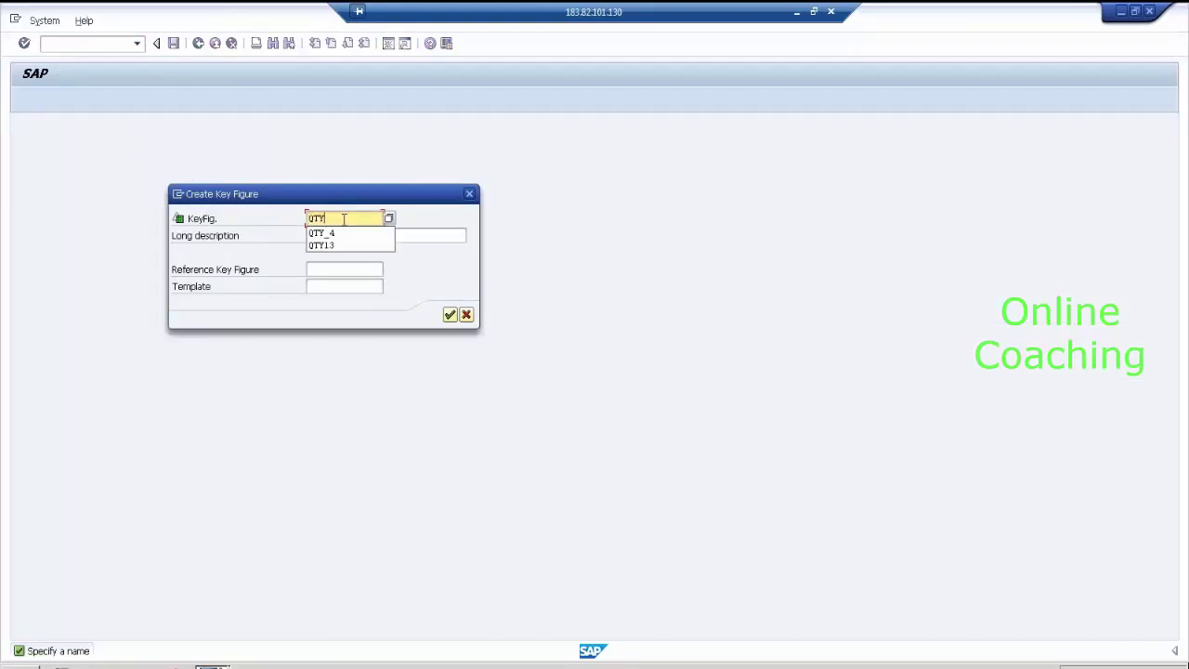
type("_")
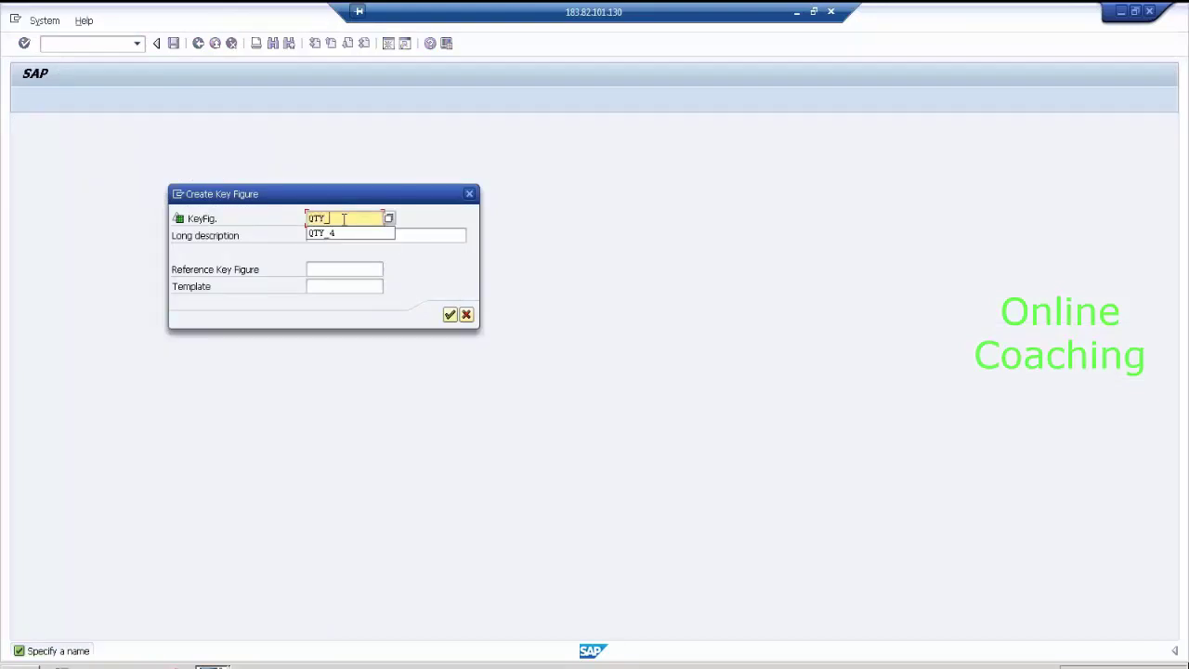
type("P")
key("Tab")
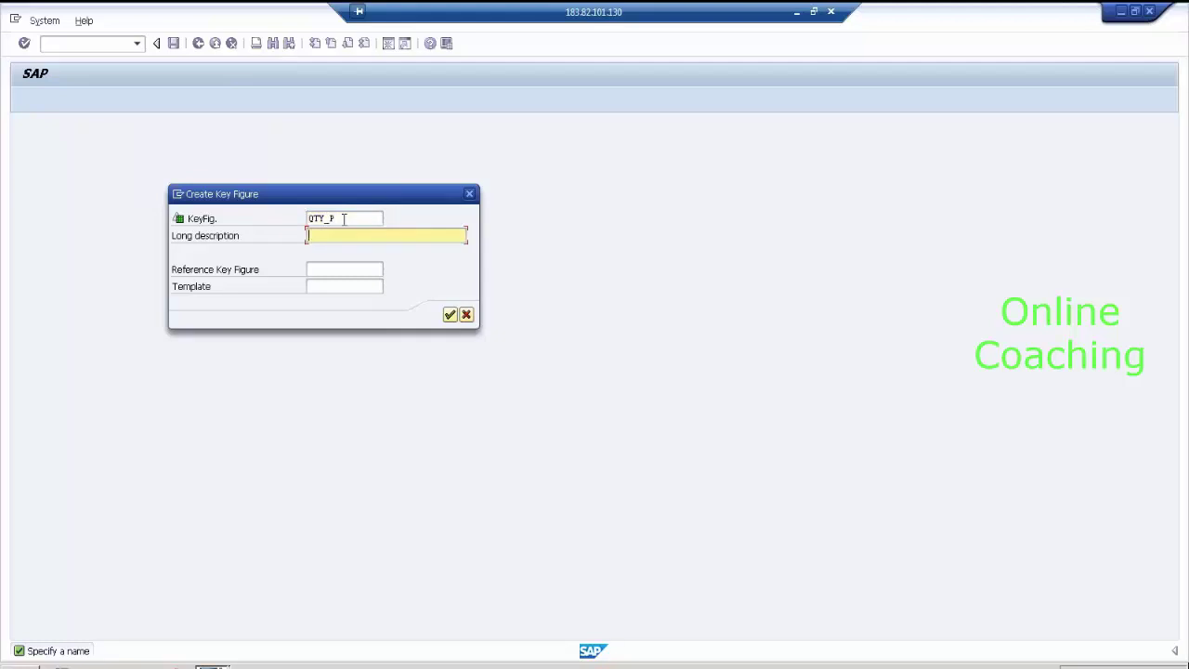
type("PRODUCT QUANITITY")
key("Return")
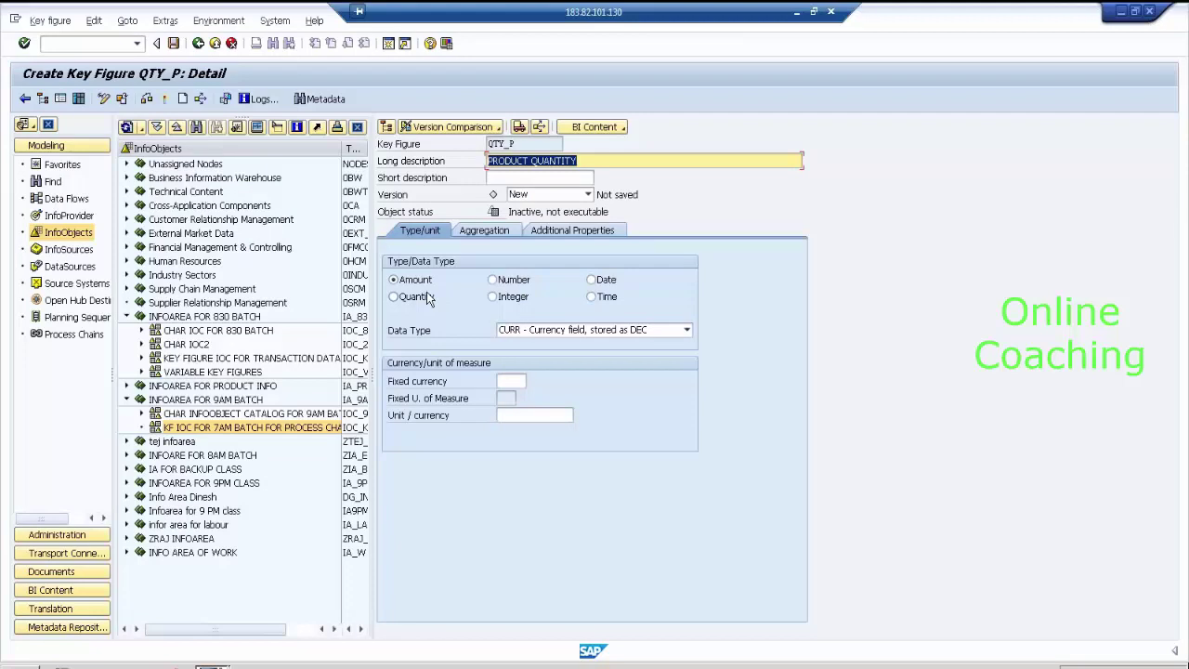
- Set QTY_P to type Quantity with unit InfoObject 0UNIT, activate it, and return to the InfoObjects tree
left_click(430, 298)
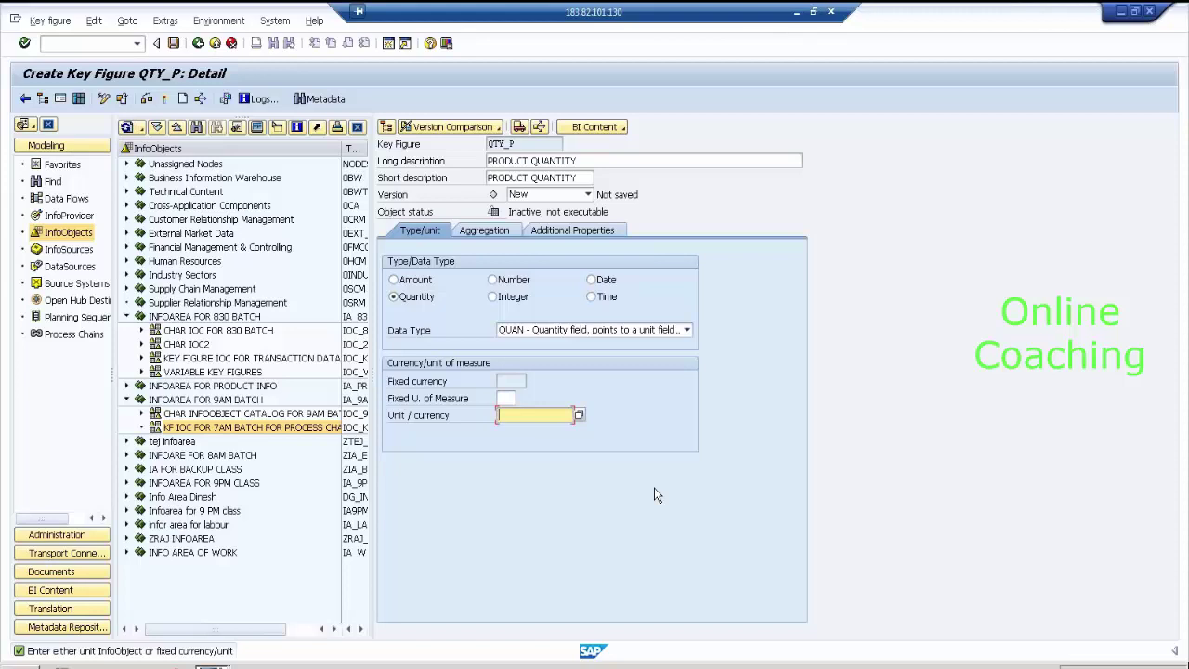
type("0")
key("Down")
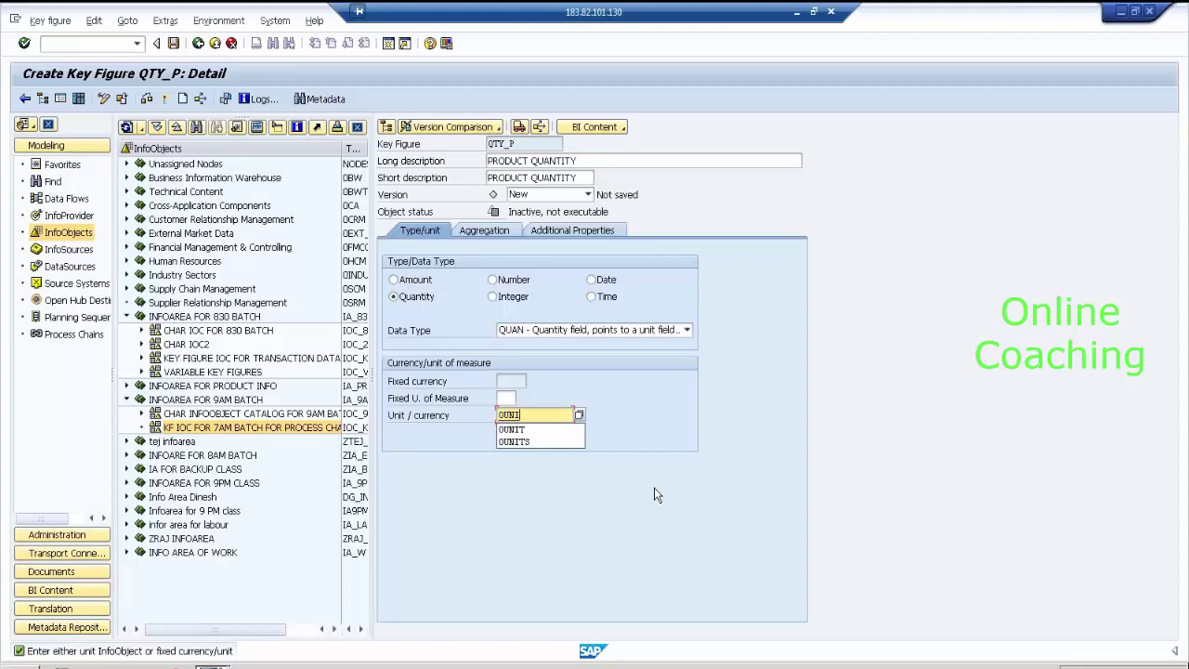
key("Return")
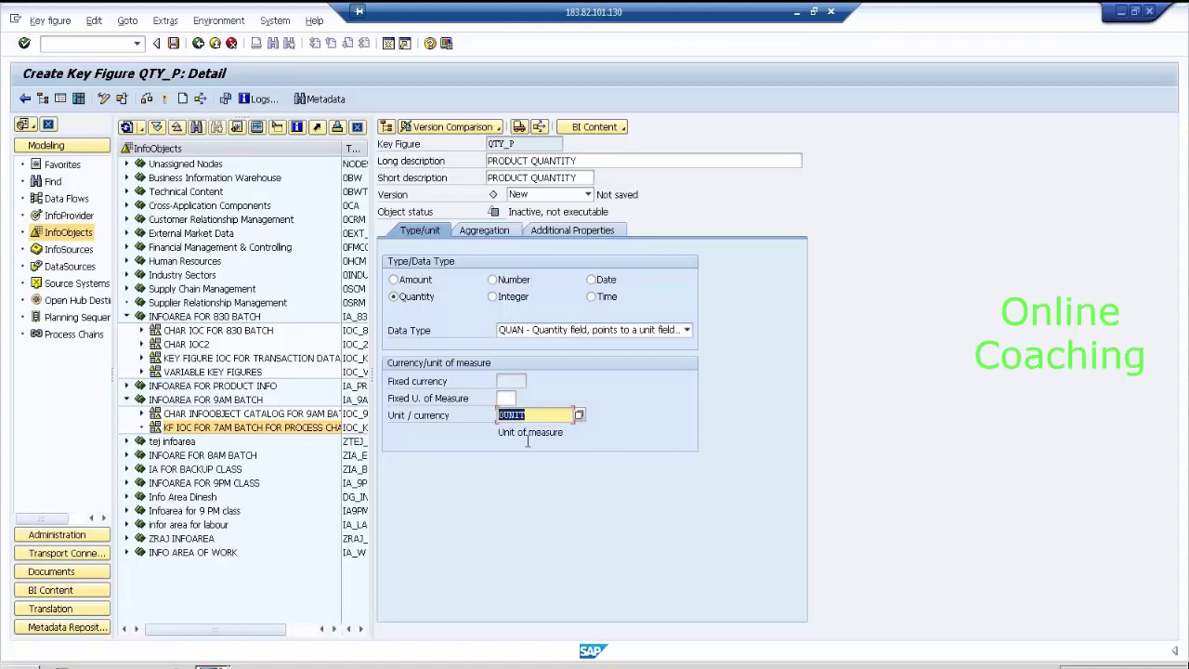
left_click(165, 99)
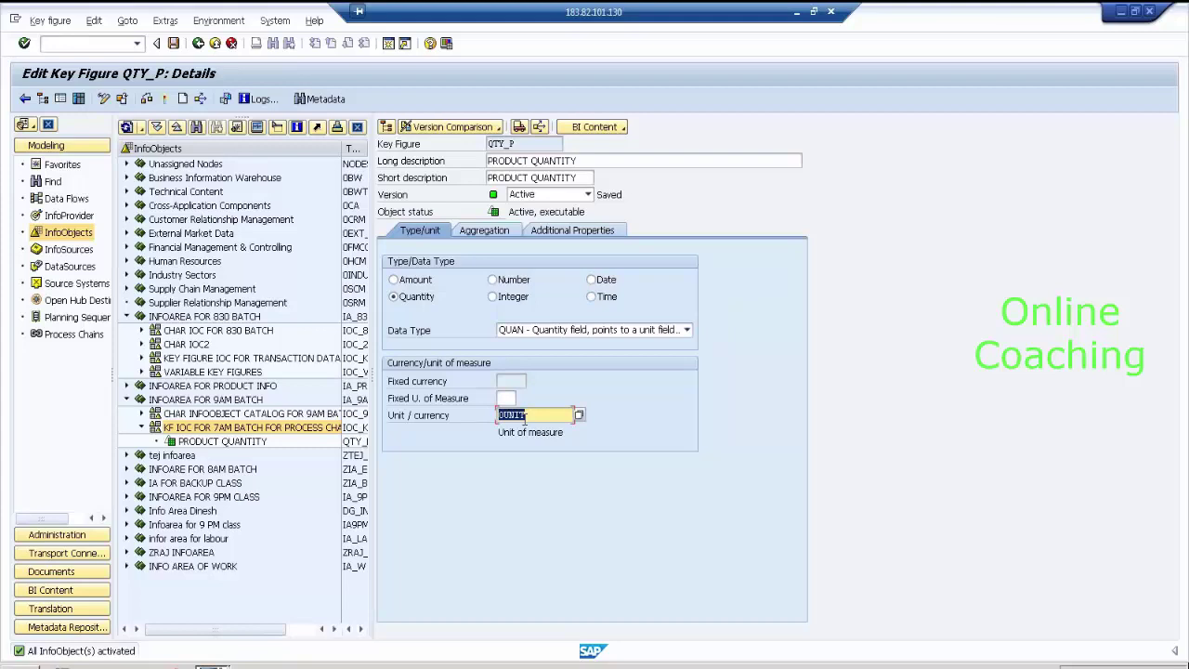
left_click(198, 43)
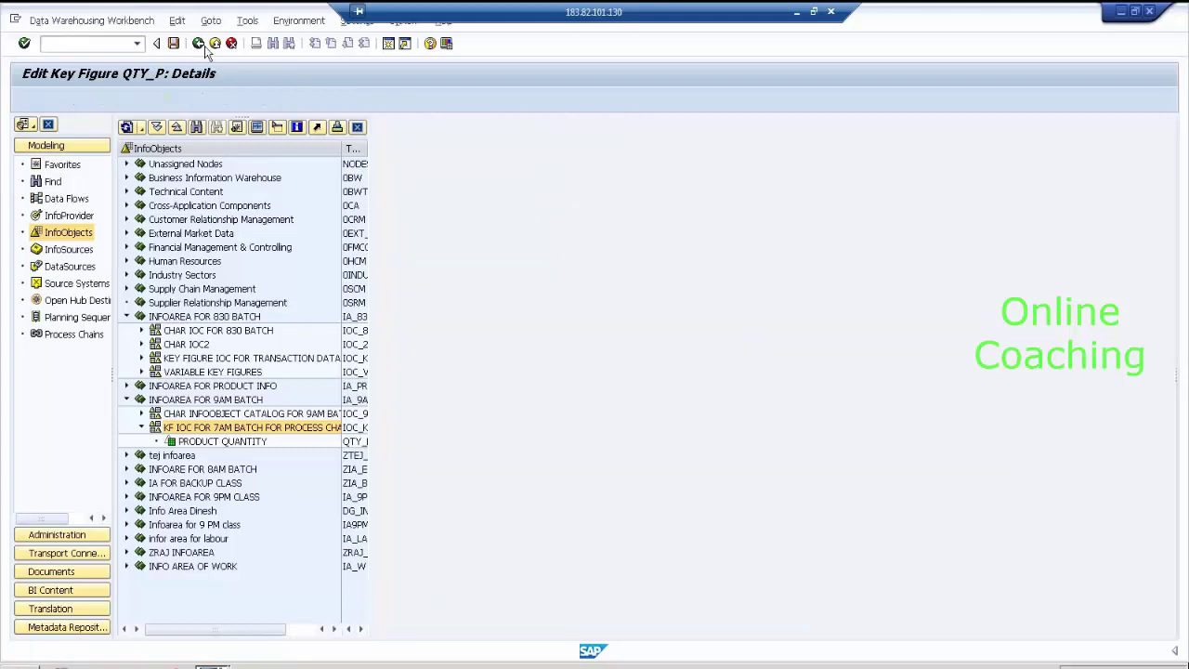
- Start a new key figure SALES_P with the long description SALES in the IOC_KF7AM catalog
right_click(318, 428)
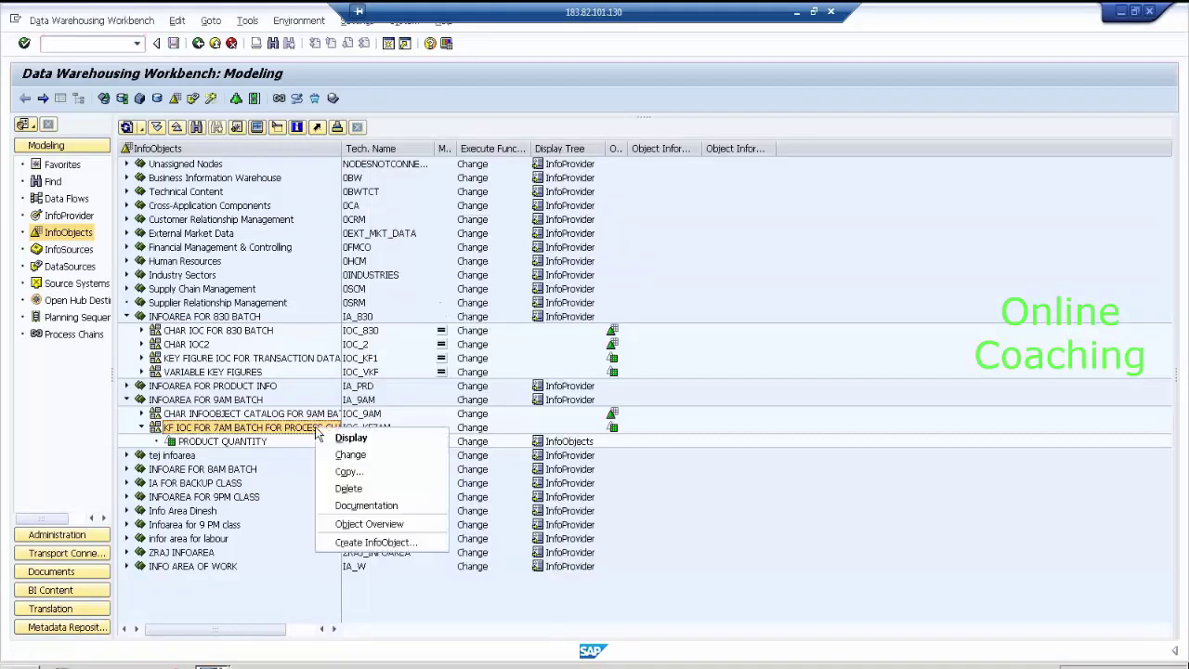
left_click(389, 542)
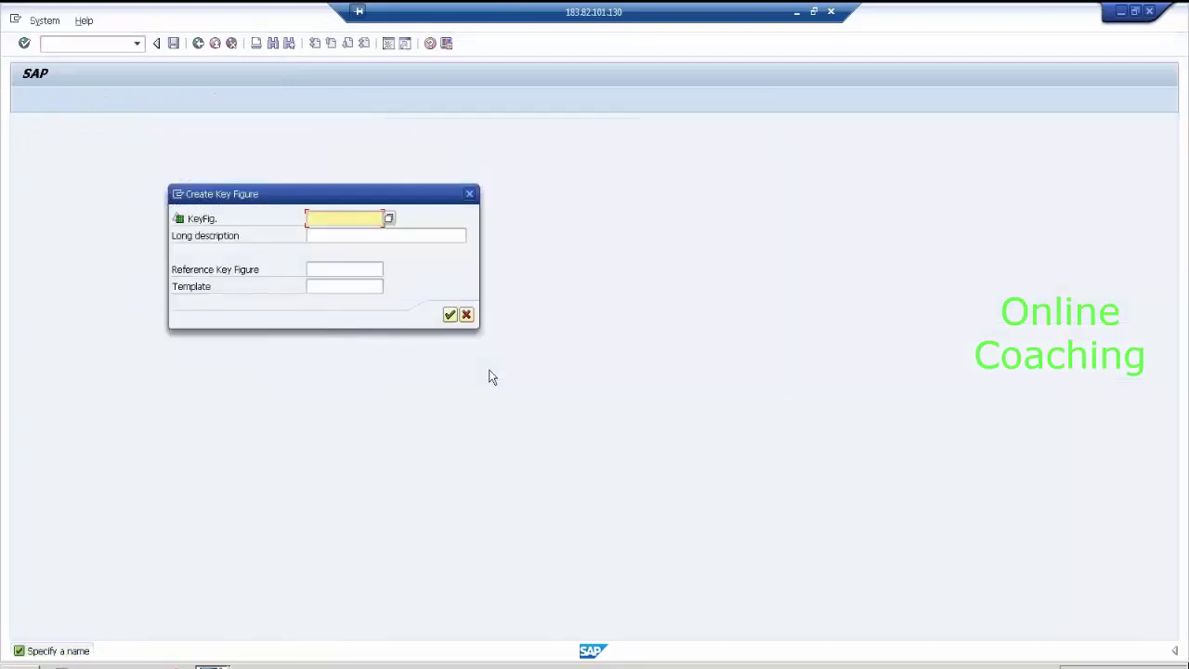
type("SALES")
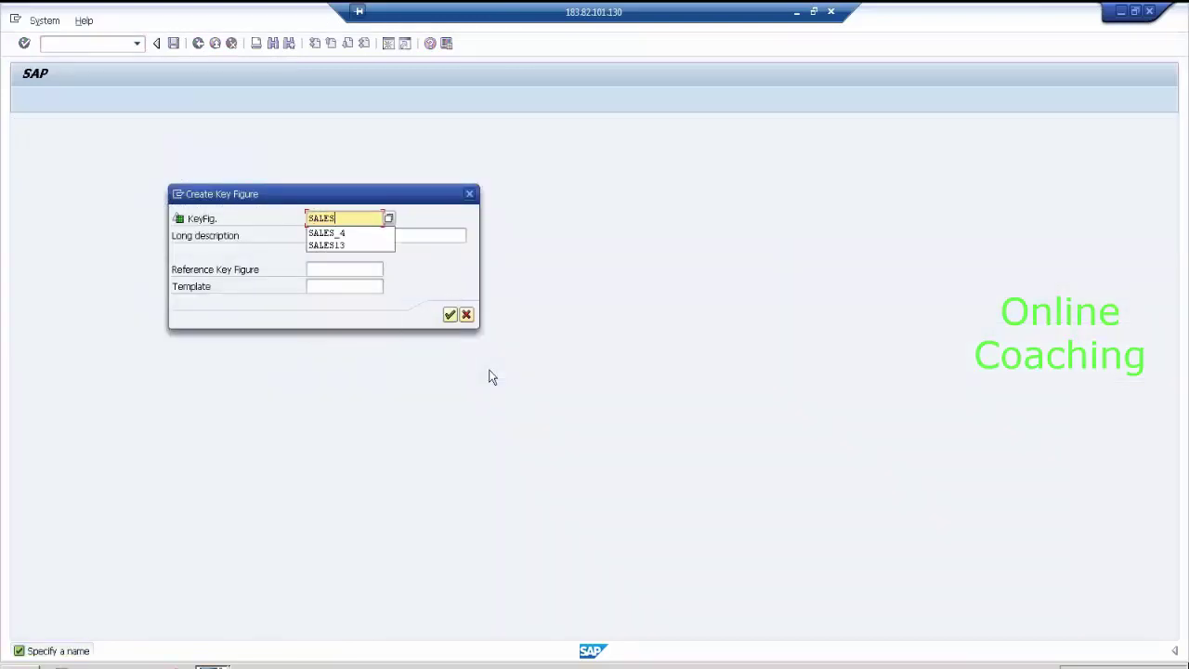
type("_P")
key("Tab")
type("SALES")
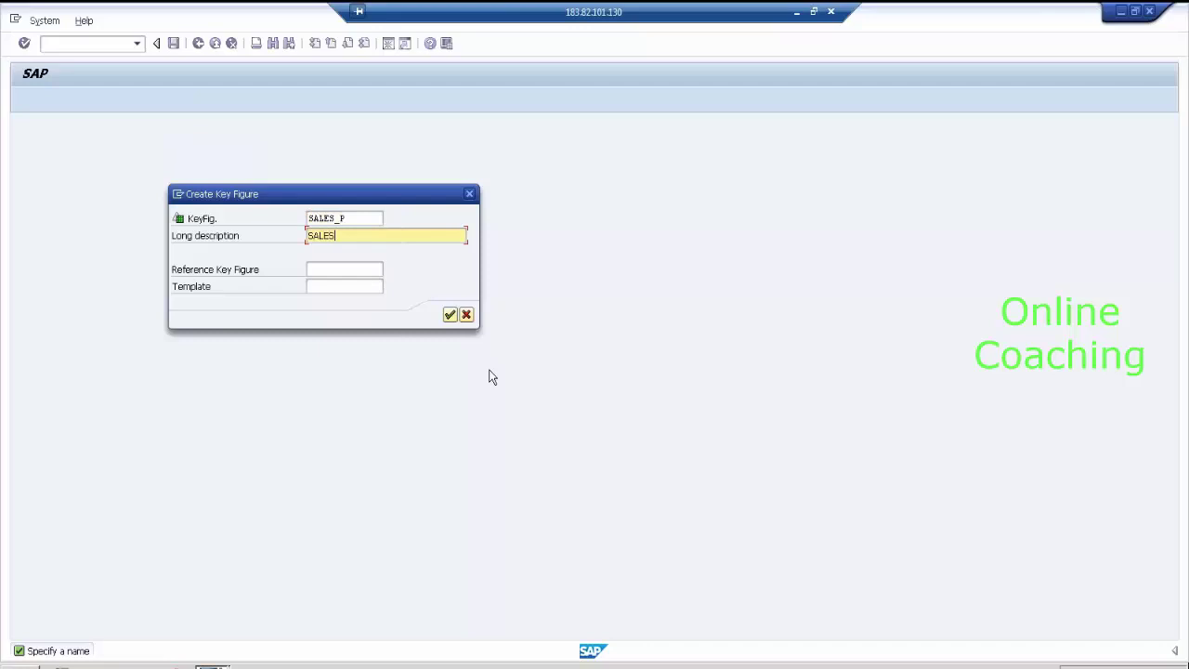
key("Return")
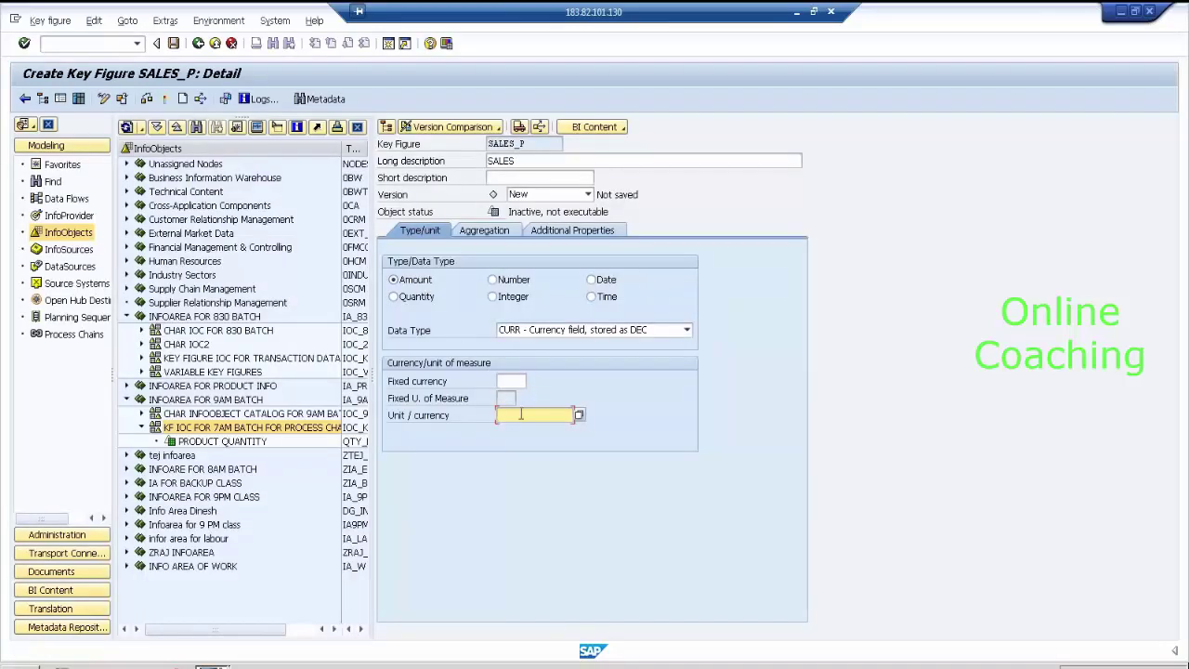
- Assign 0CURRENCY as the unit/currency of the amount key figure SALES_P and activate it
type("0CURRENCY")
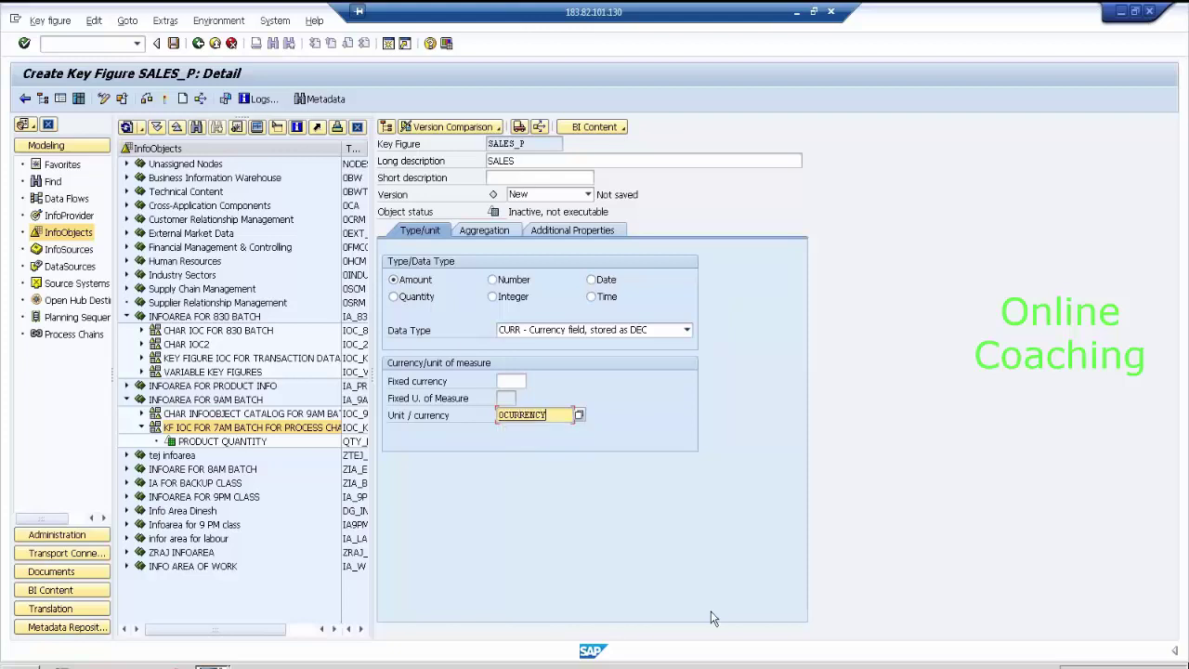
key("Return")
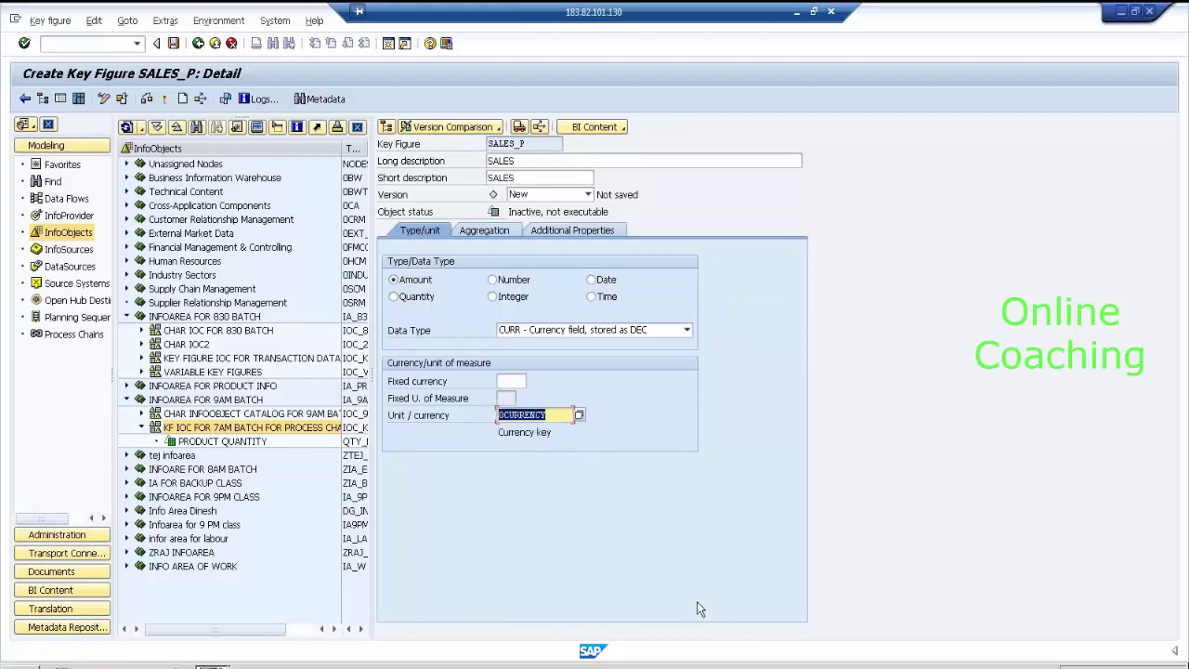
left_click(564, 414)
left_click(165, 98)
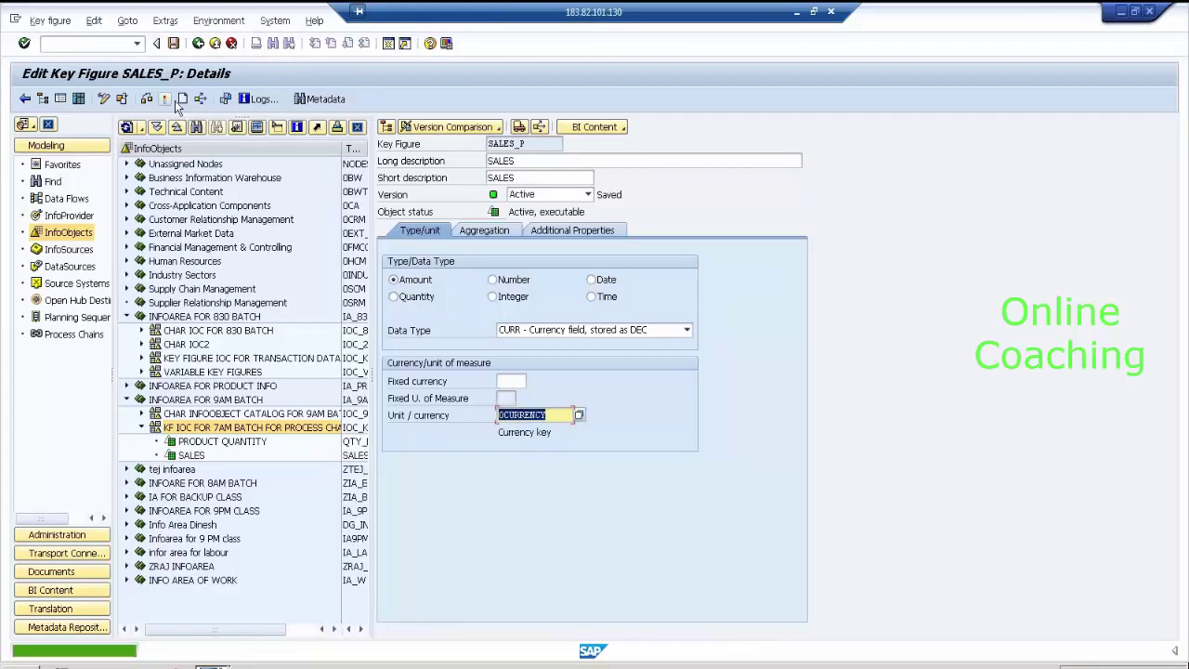
- Start another key figure, PROFIT_P, with the long description SALES PROFIT directly from the SALES_P details
left_click(183, 99)
type("PROFIT_P")
key("Tab")
type("SALES PRF")
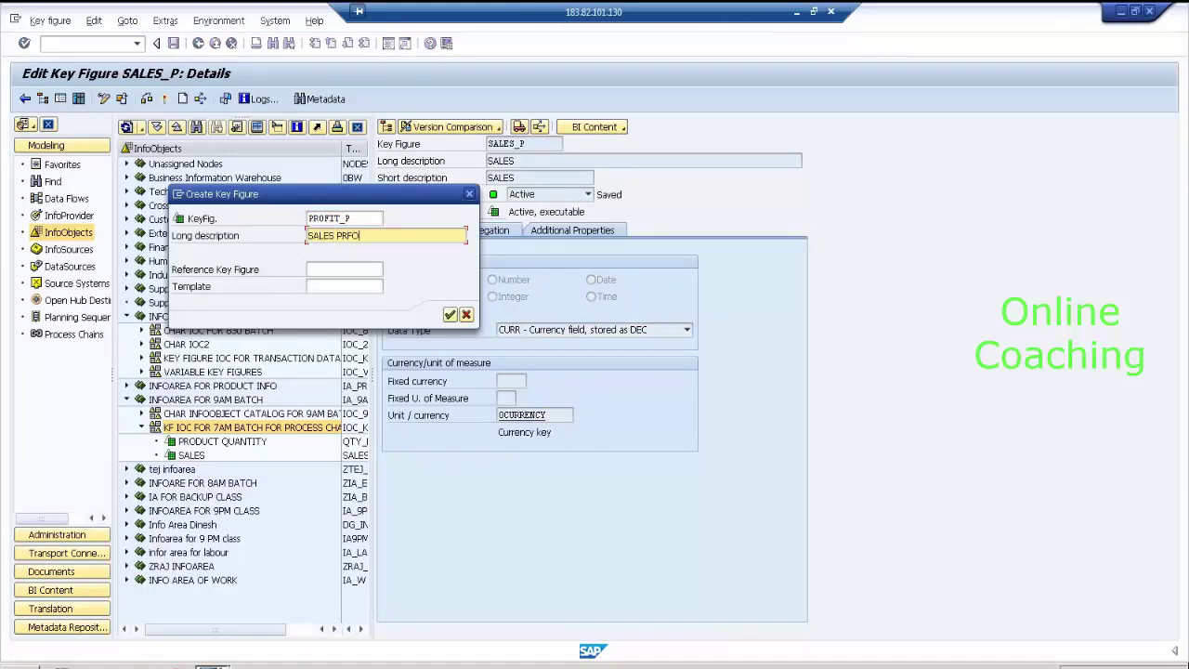
key("BackSpace")
type("OFIT")
key("Return")
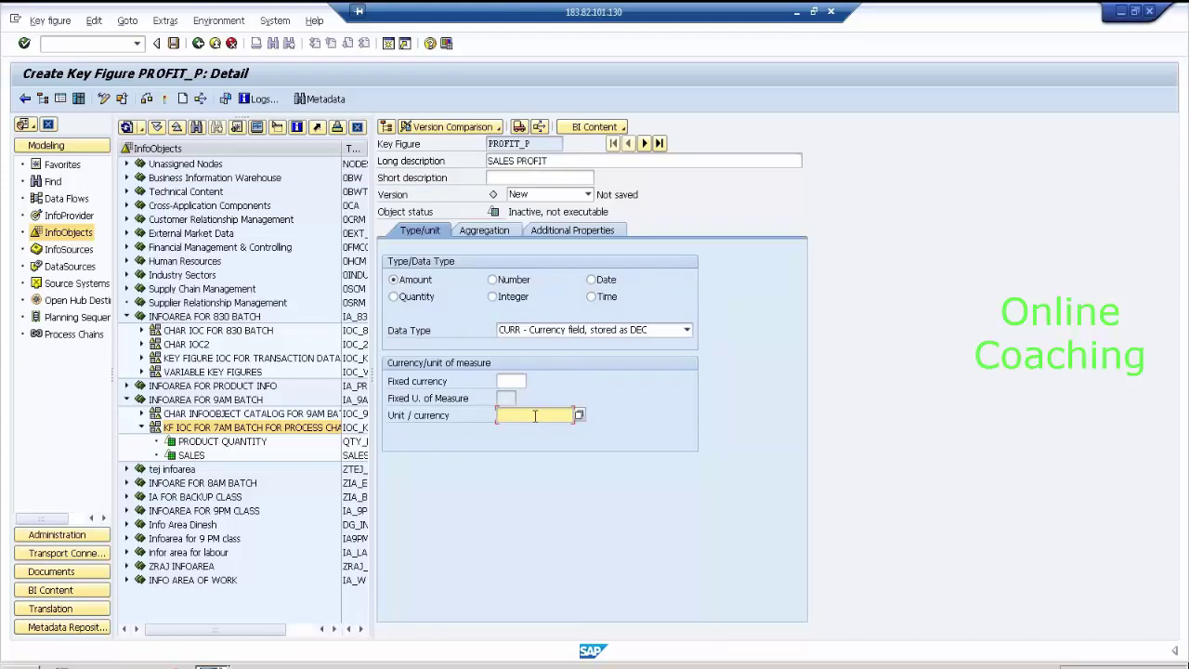
- Assign 0CURRENCY as the unit/currency of the key figure PROFIT_P, activate it, and return to the InfoObjects tree
type("0")
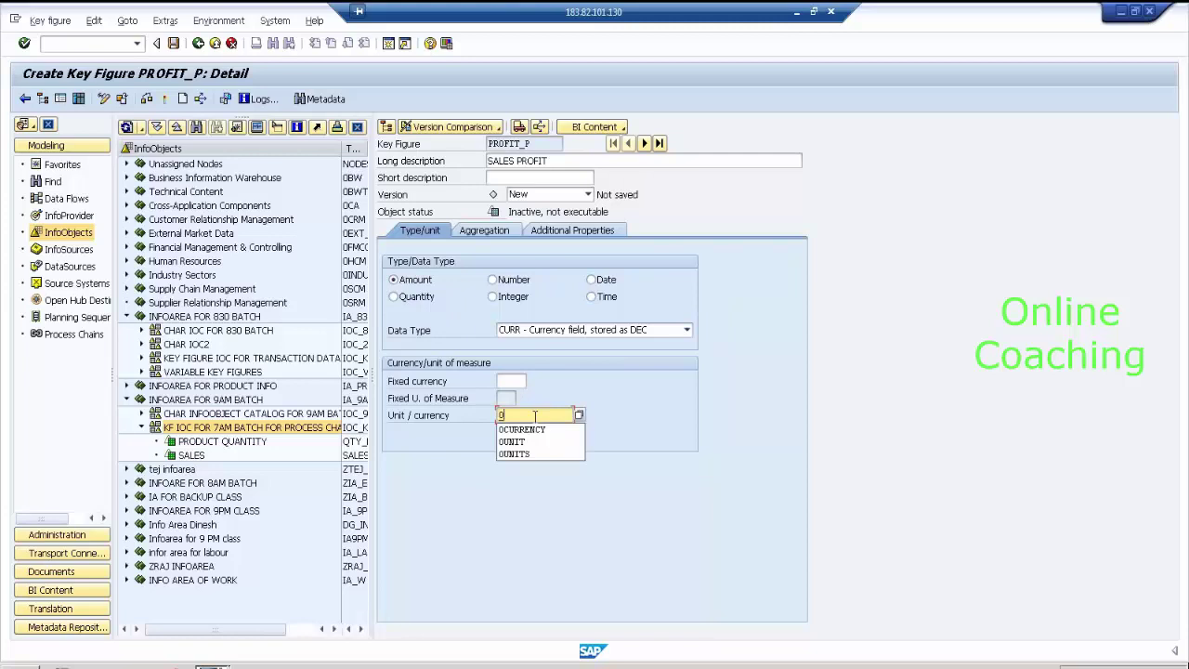
left_click(537, 429)
key("Return")
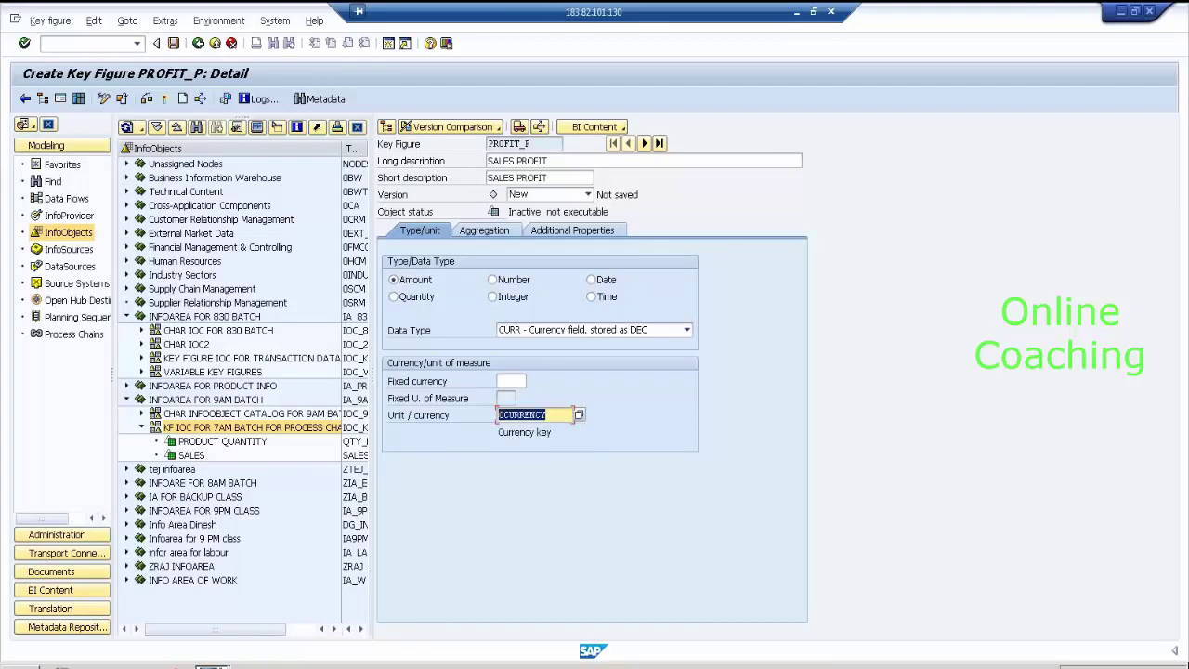
left_click(145, 99)
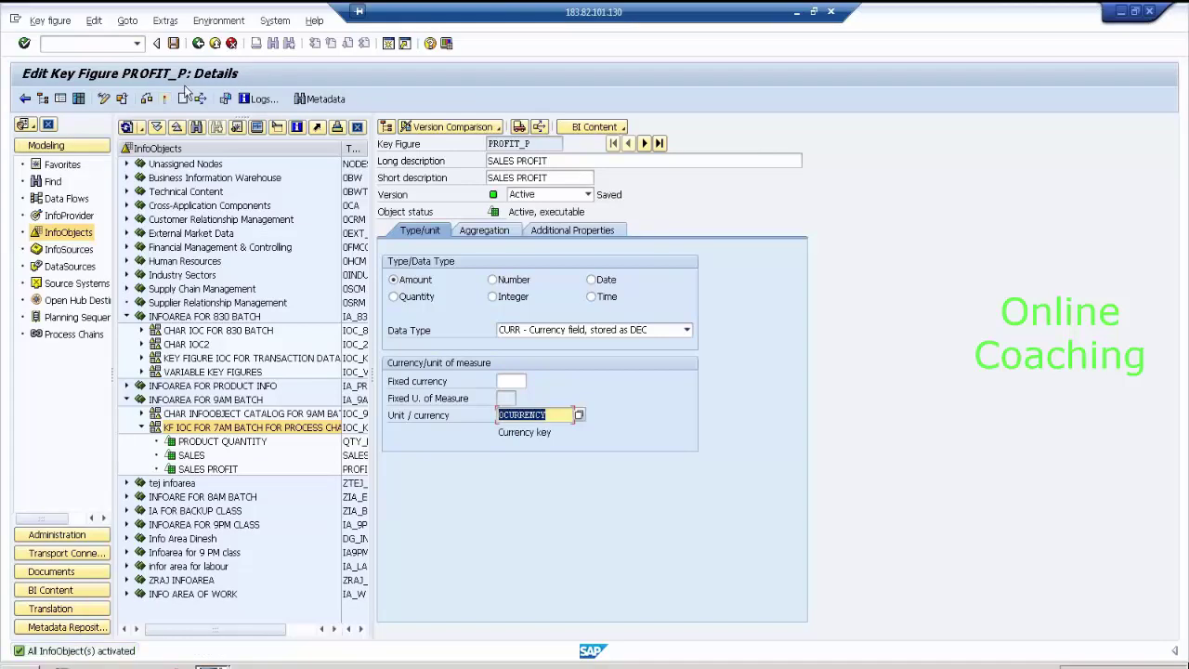
left_click(198, 44)
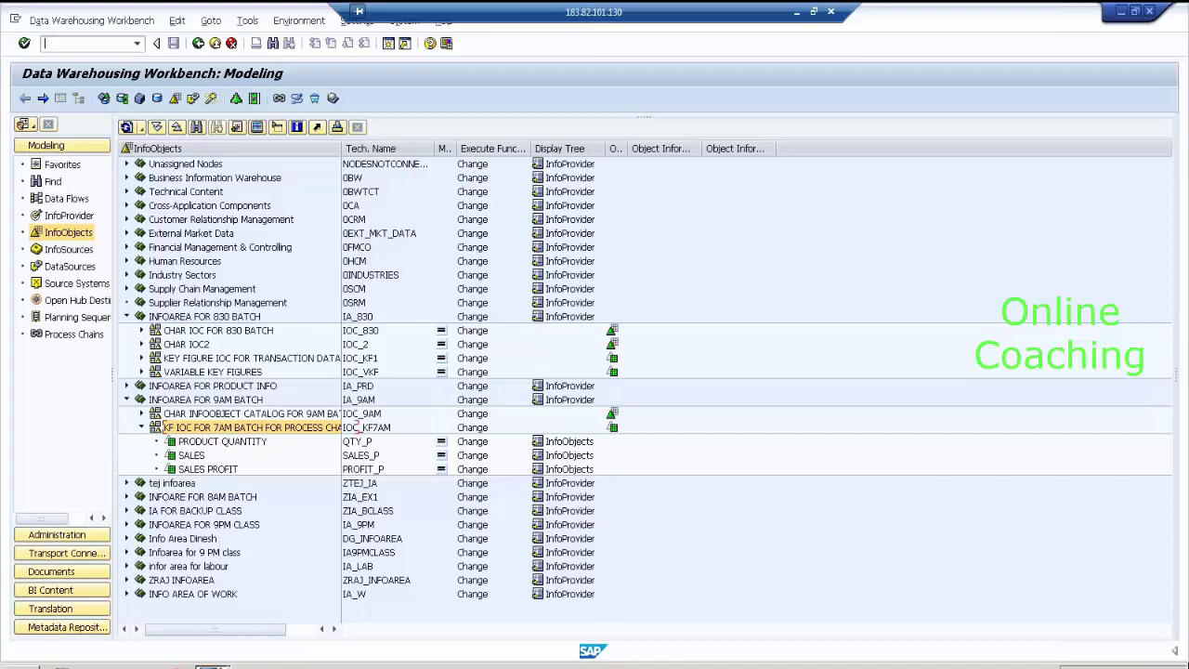
- Collapse the IOC_KF7AM catalog and expand the application component APP COMP FOR 9PM BATCH in the DataSources tree
left_click(141, 428)
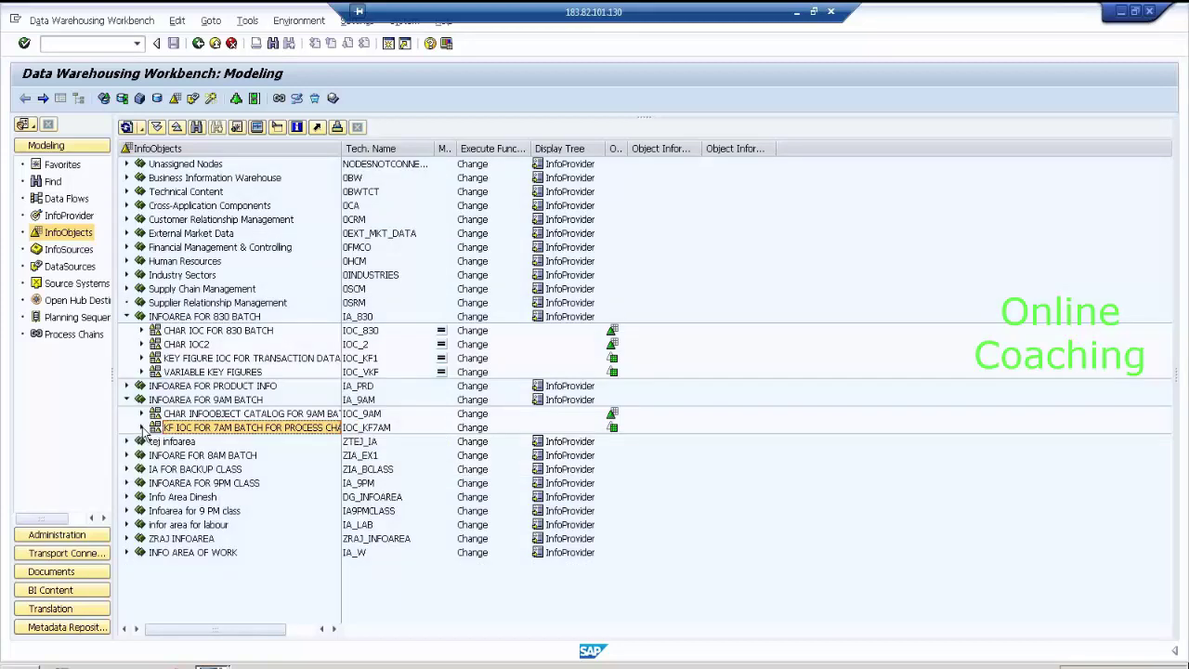
left_click(70, 266)
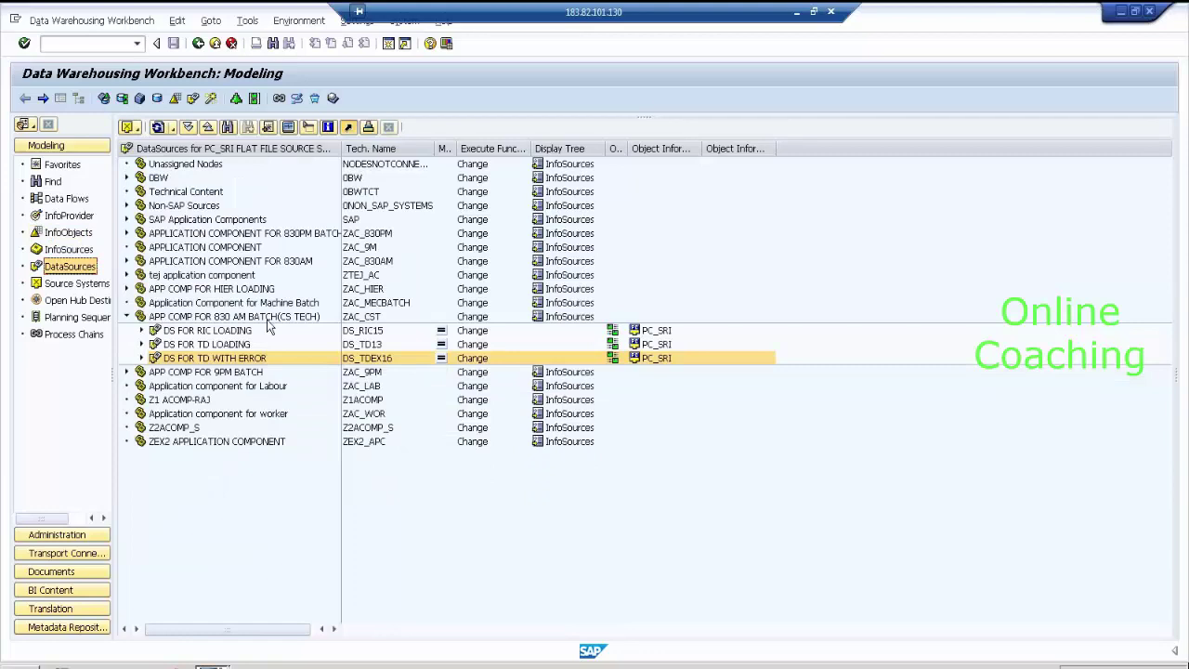
left_click(128, 316)
left_click(128, 331)
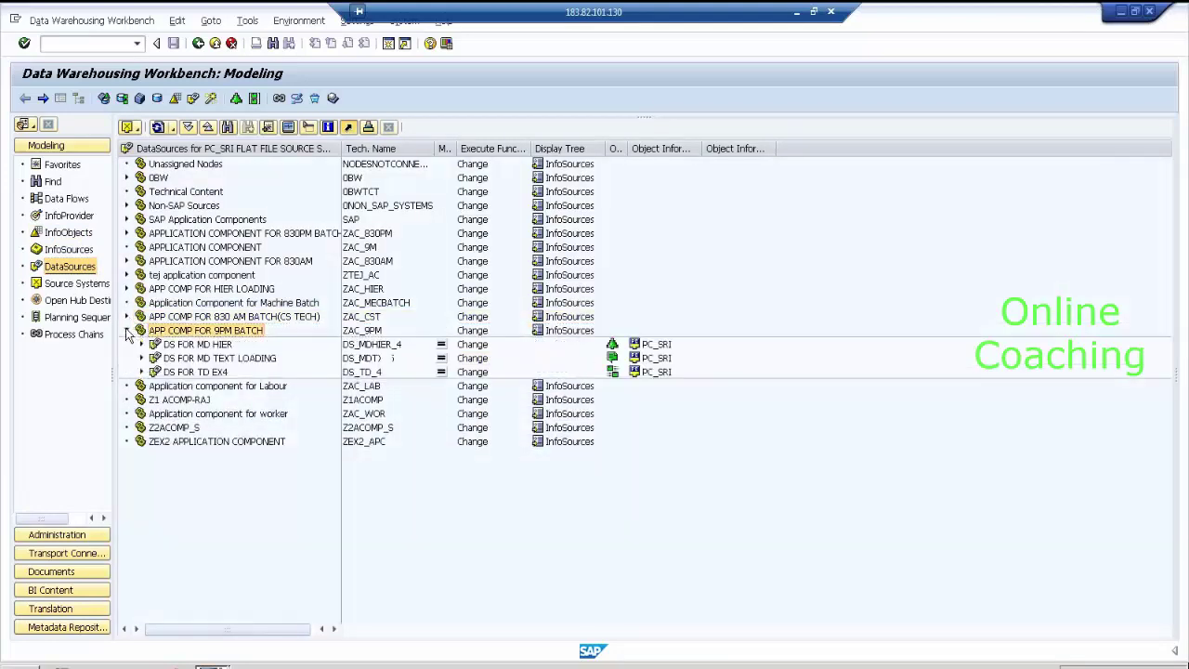
- Create the DataSource DS_TDEX5 with data type Transaction Data under APP COMP FOR 9PM BATCH for source system PC_SRI
right_click(218, 334)
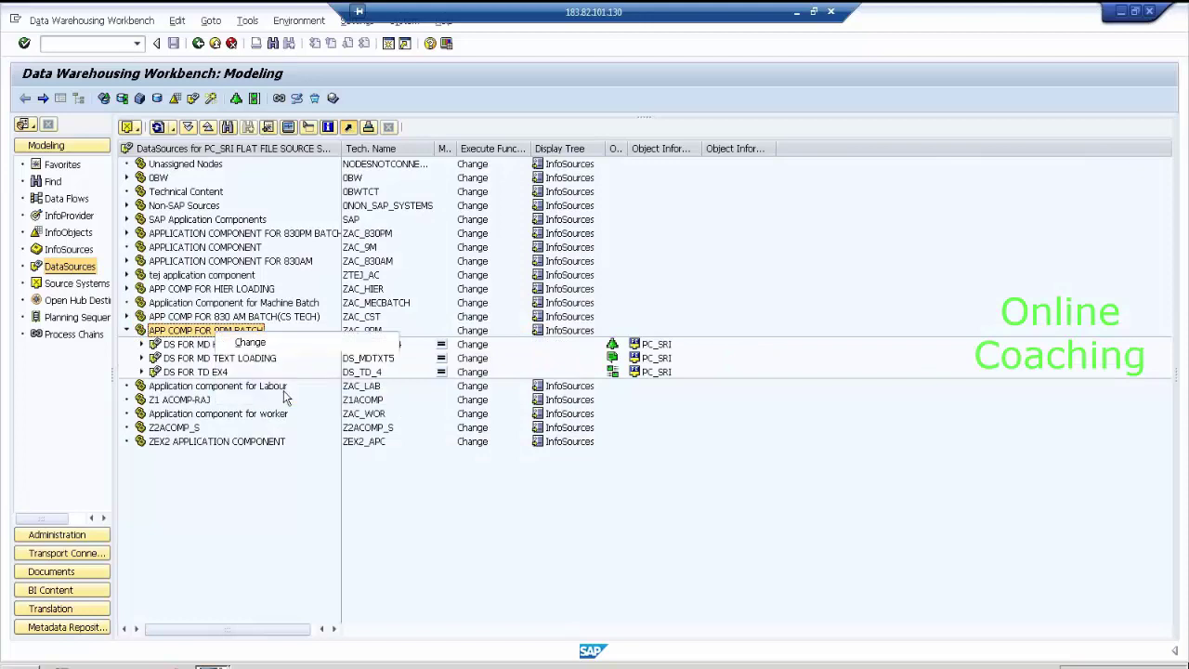
left_click(279, 394)
type("DS_TD")
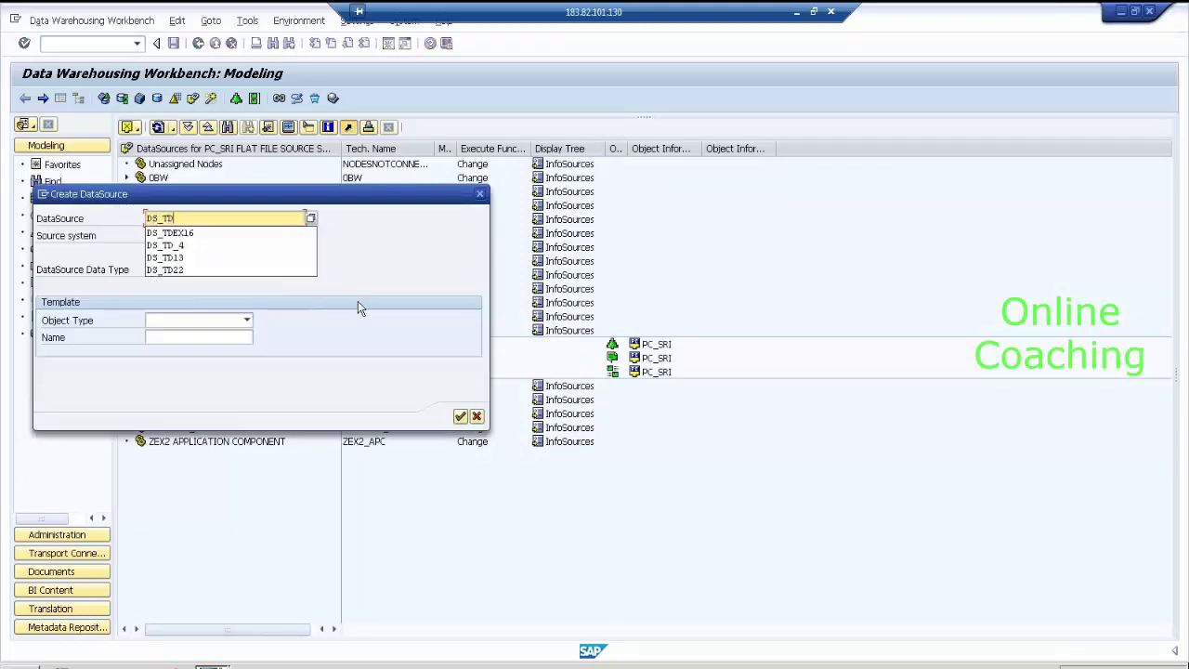
type("EX")
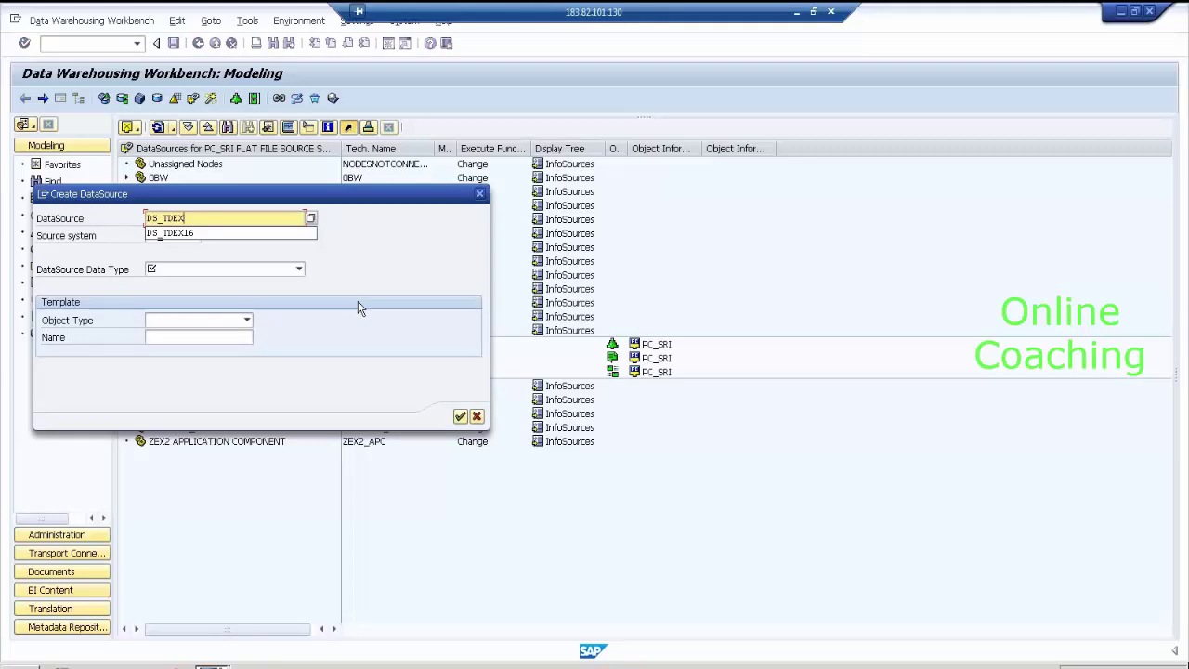
left_click_drag(316, 196, 727, 141)
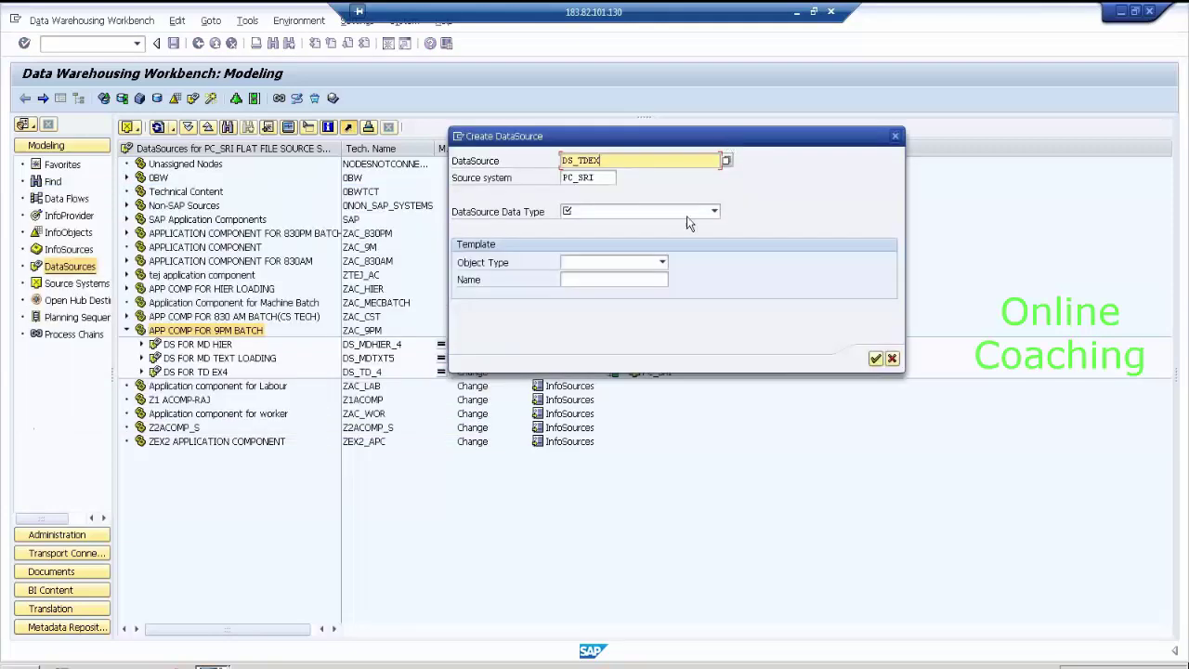
type("S")
left_click(715, 211)
left_click(696, 224)
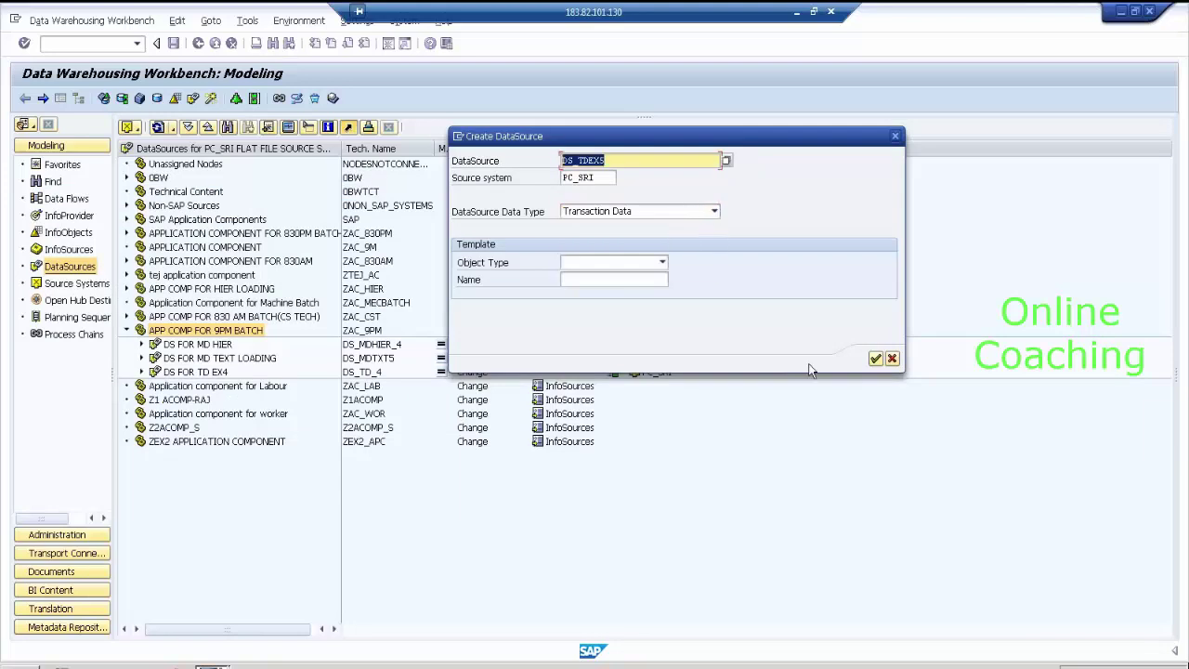
left_click(875, 358)
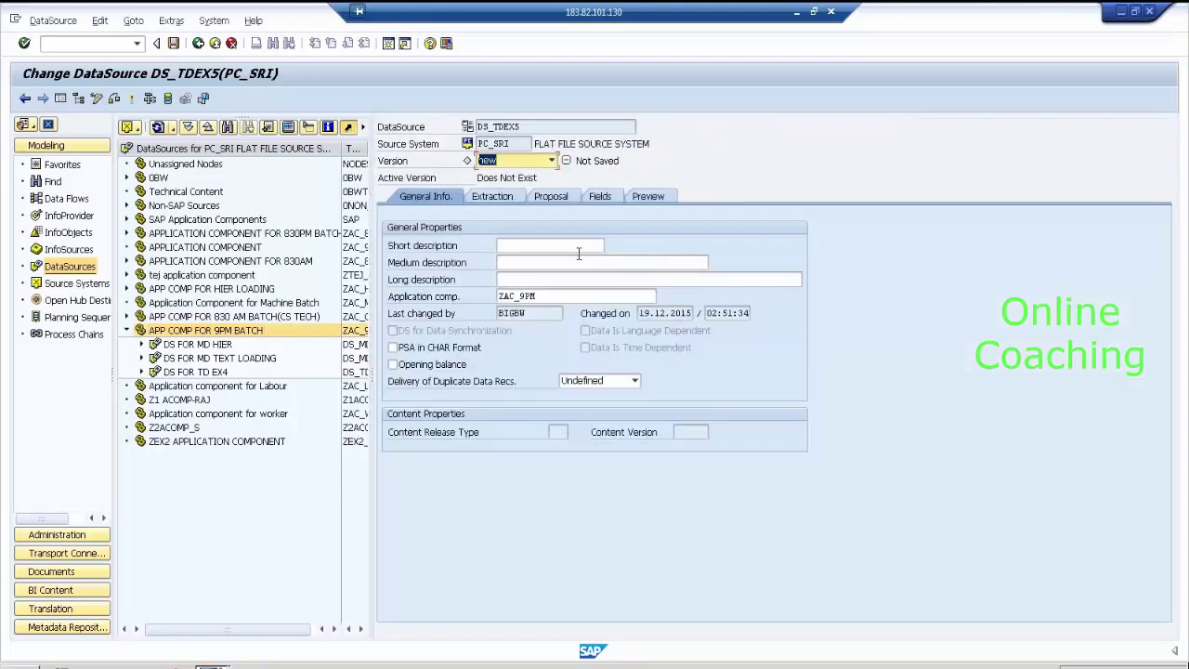
- Enter DS FOR TD PROCESS CH as the short, medium and long description and show the extraction settings without the navigation tree
left_click(579, 249)
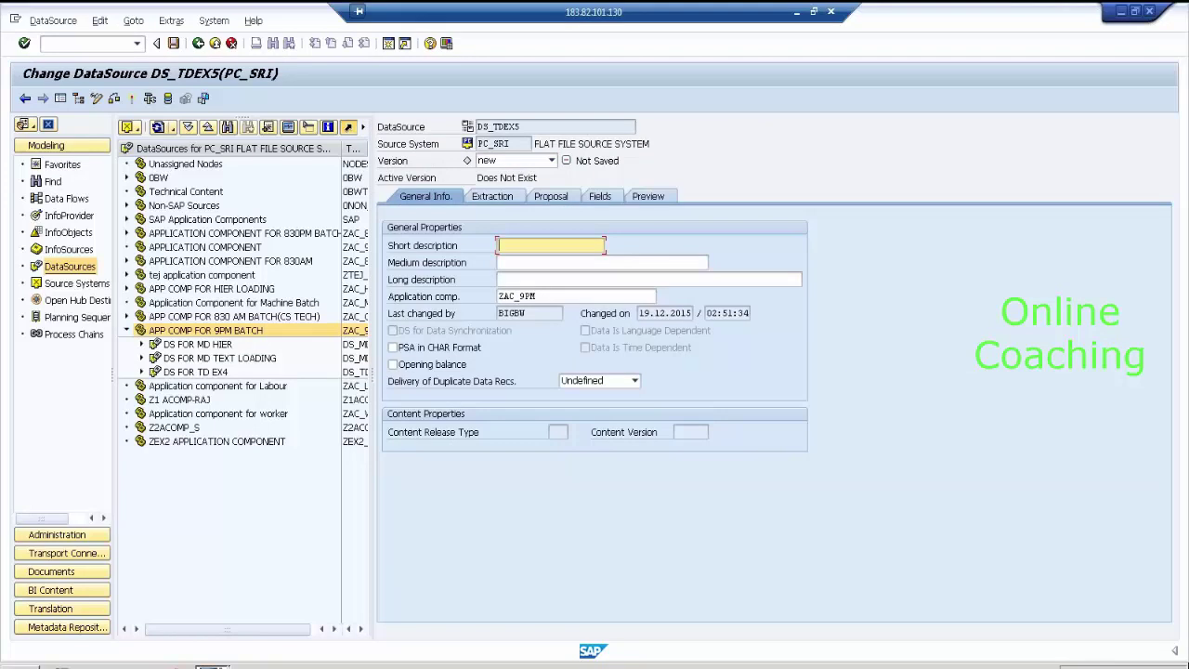
type("DS FOR TD")
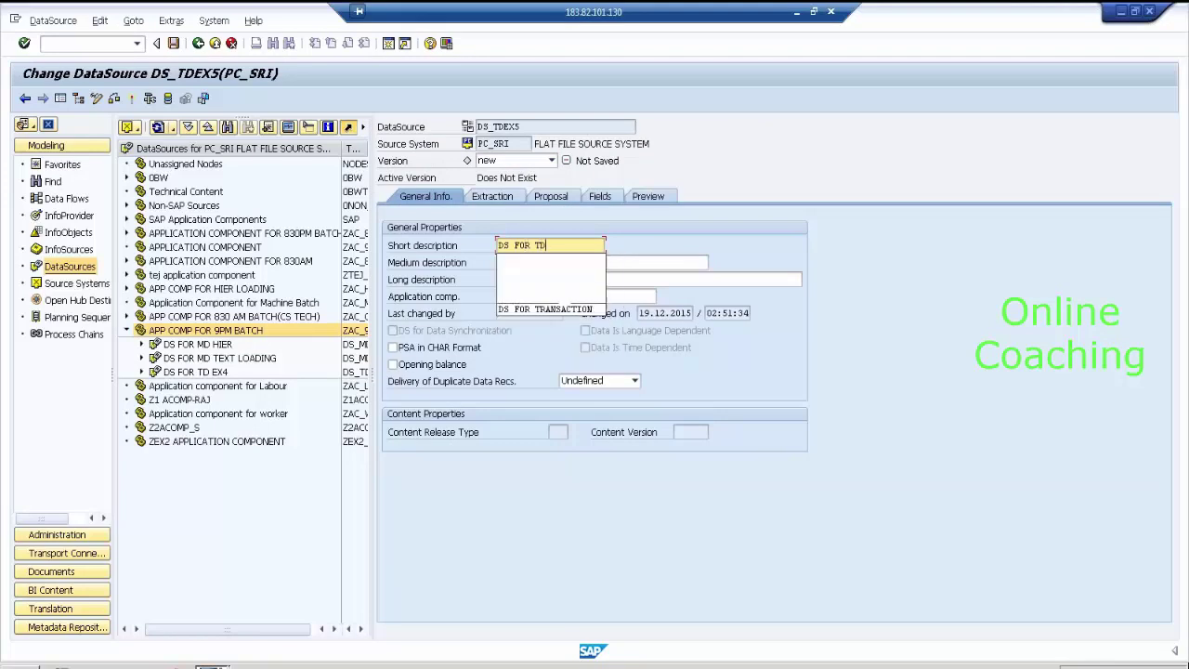
type(" PROCESS CH")
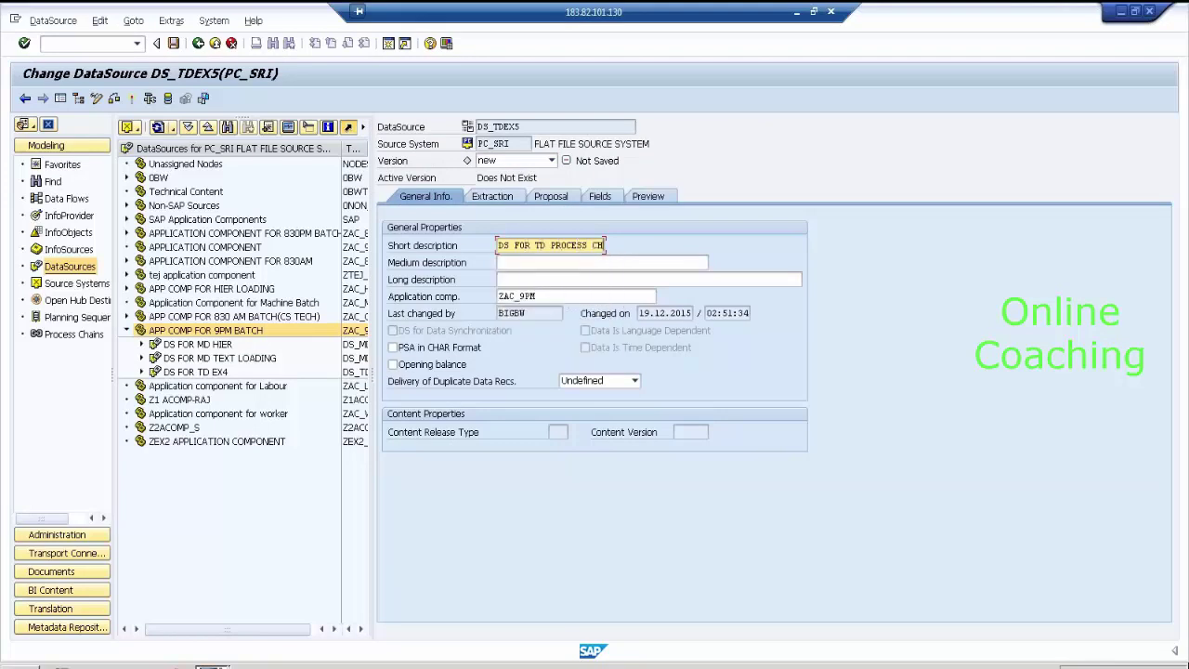
key("shift+Home")
key("ctrl+c")
key("Tab")
key("ctrl+v")
key("Tab")
key("ctrl+v")
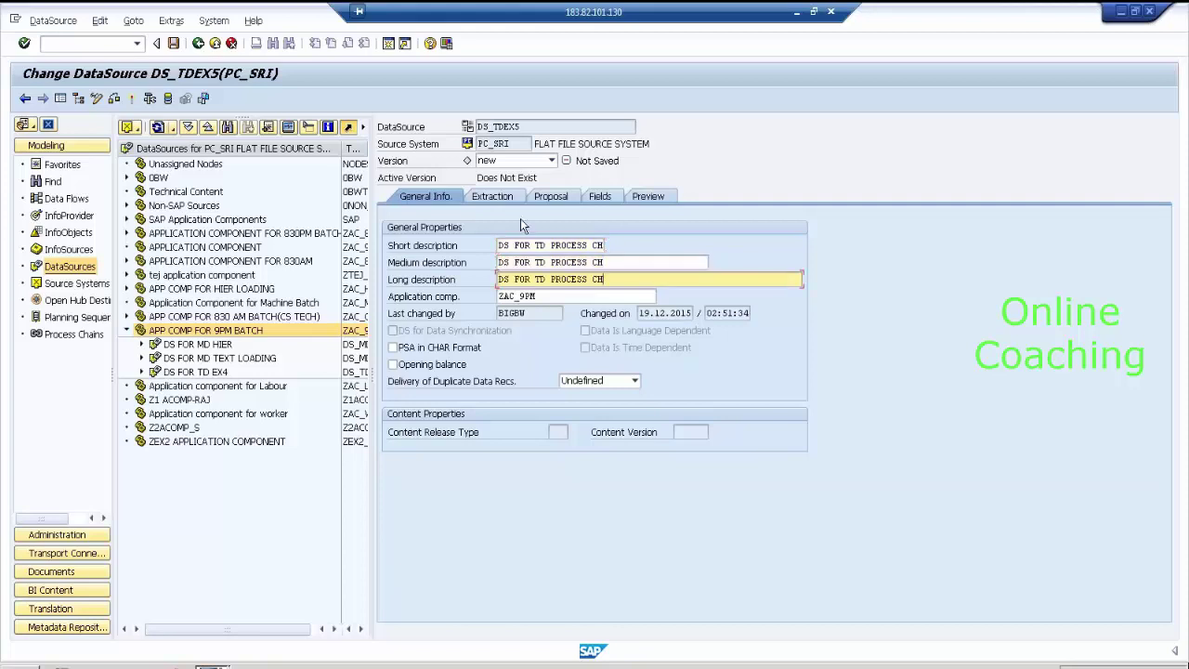
left_click(497, 199)
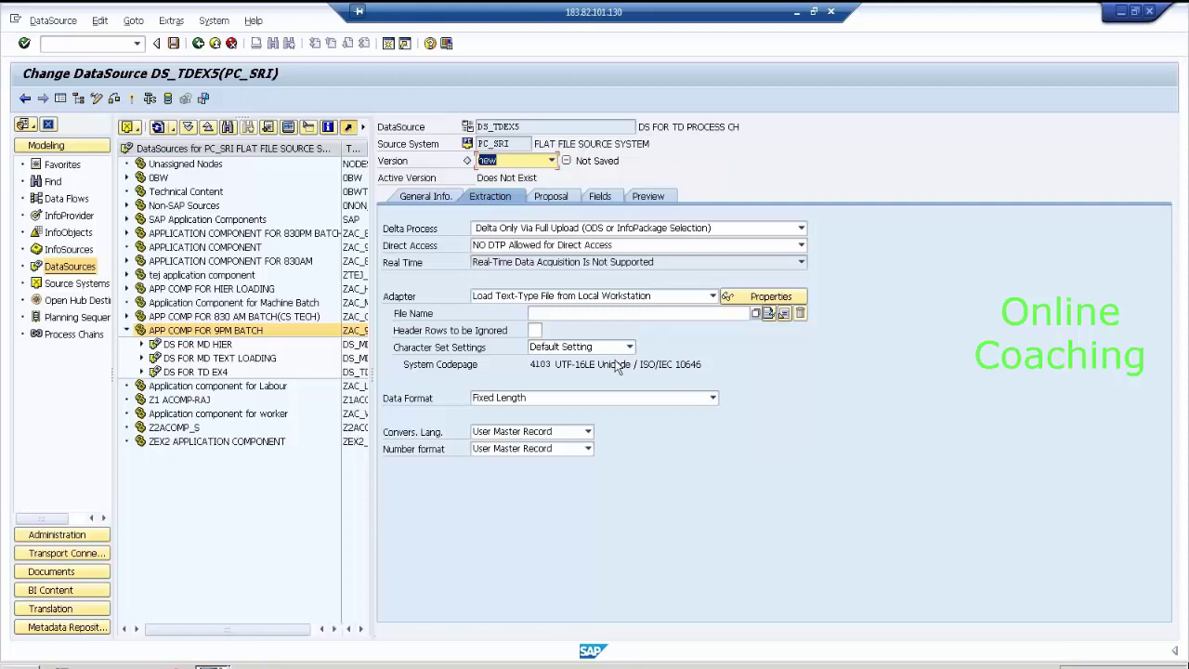
left_click(60, 98)
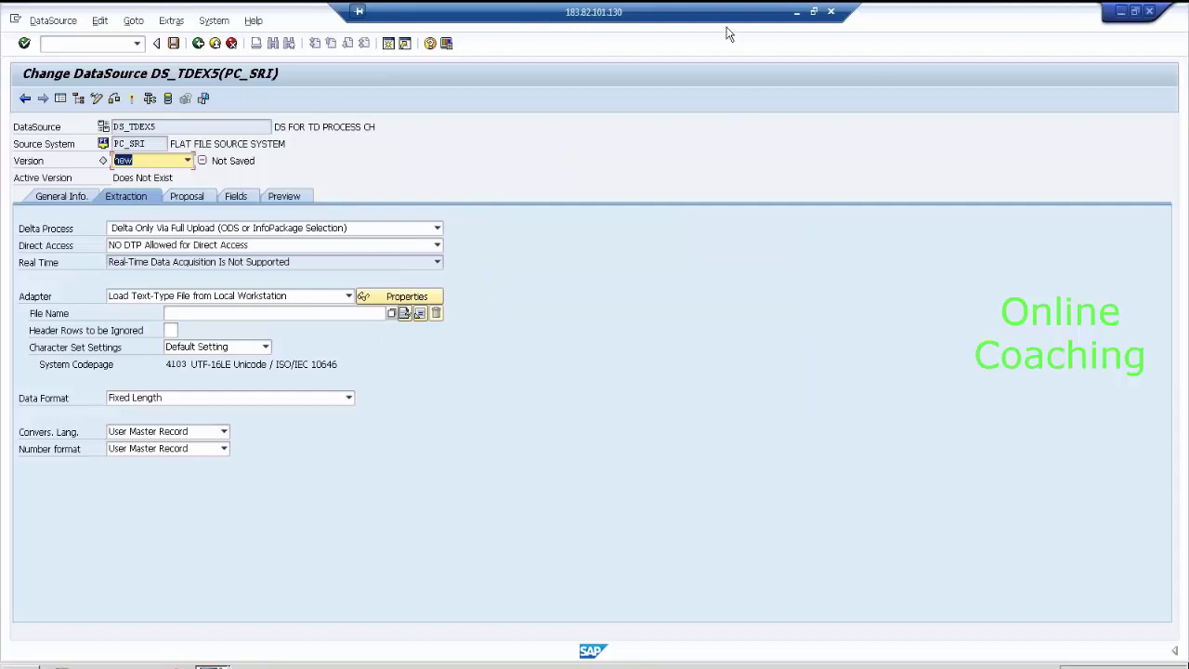
- Switch to PowerPoint and present the slides on the variable-unit flat file and work directory path, temporarily circling Work Directory
left_click(800, 12)
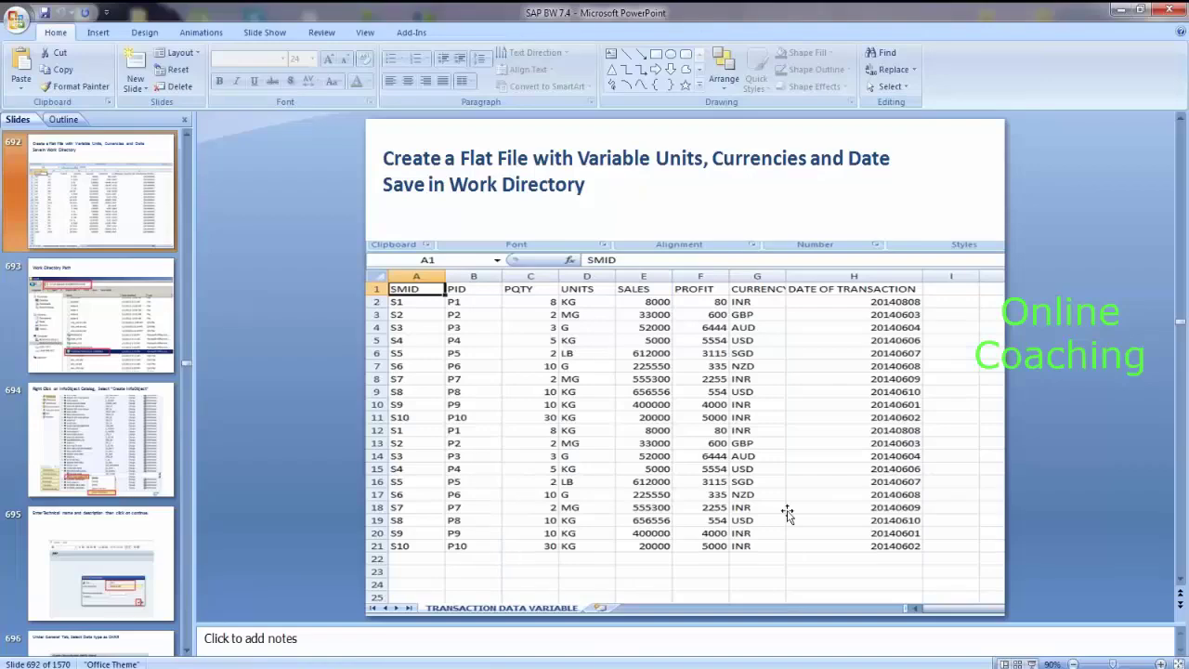
left_click(1034, 664)
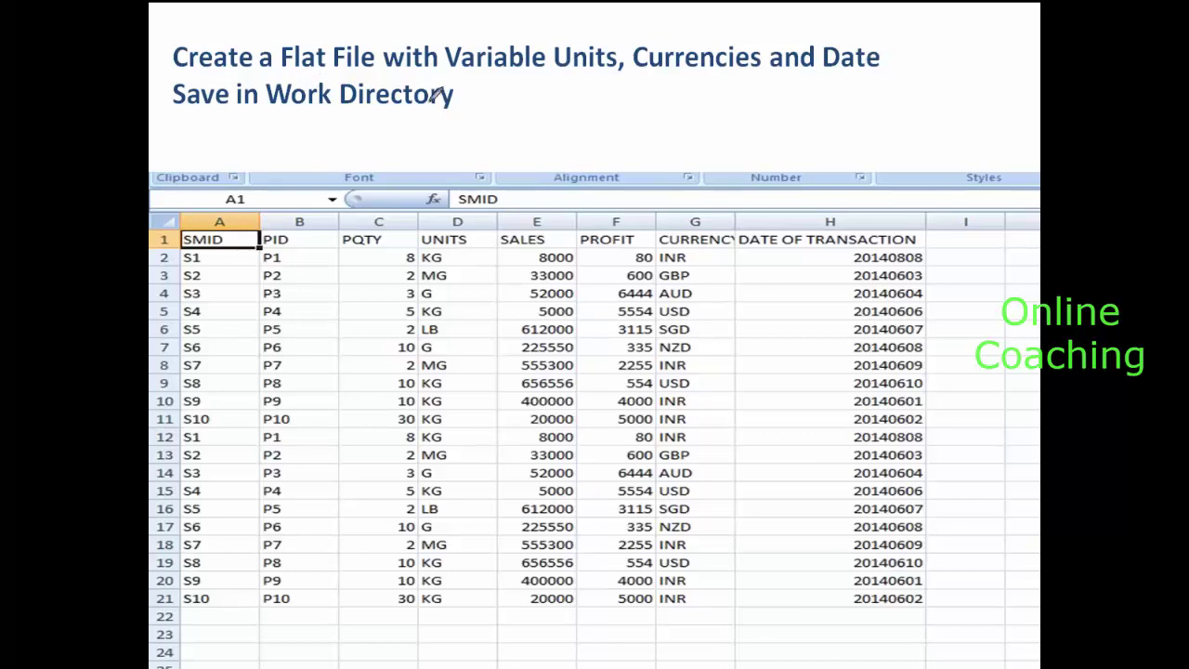
mouse_move(471, 99)
left_mouse_down()
mouse_move(399, 54)
mouse_move(304, 58)
mouse_move(277, 71)
mouse_move(266, 113)
mouse_move(361, 141)
mouse_move(464, 96)
left_mouse_up()
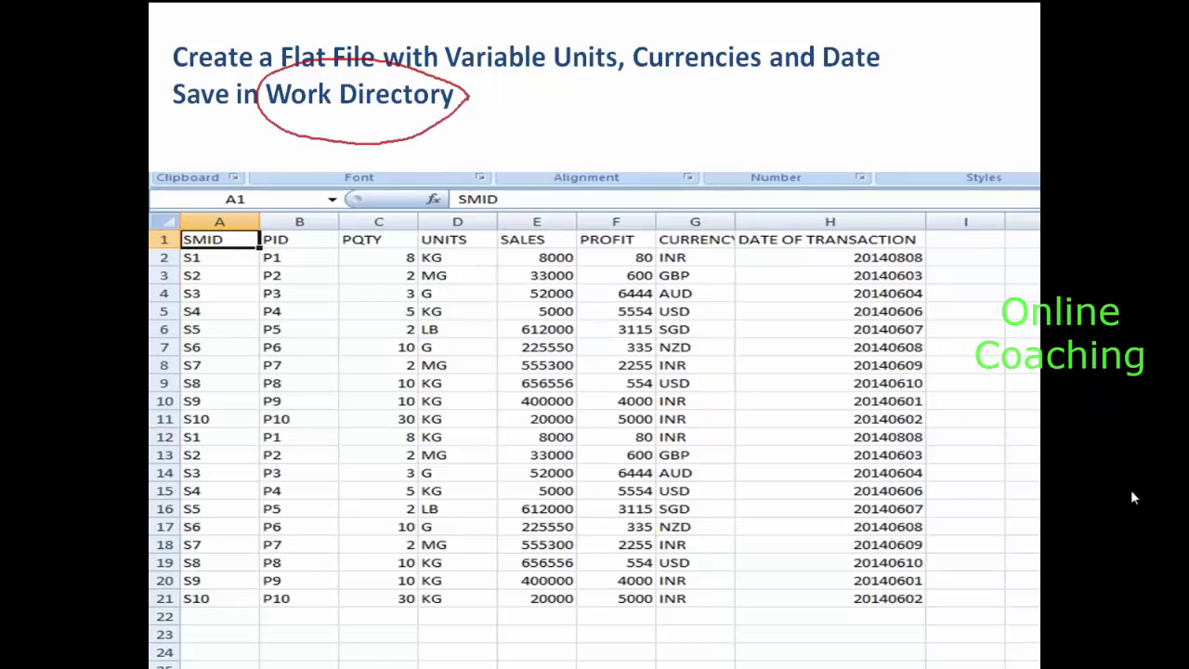
key("e")
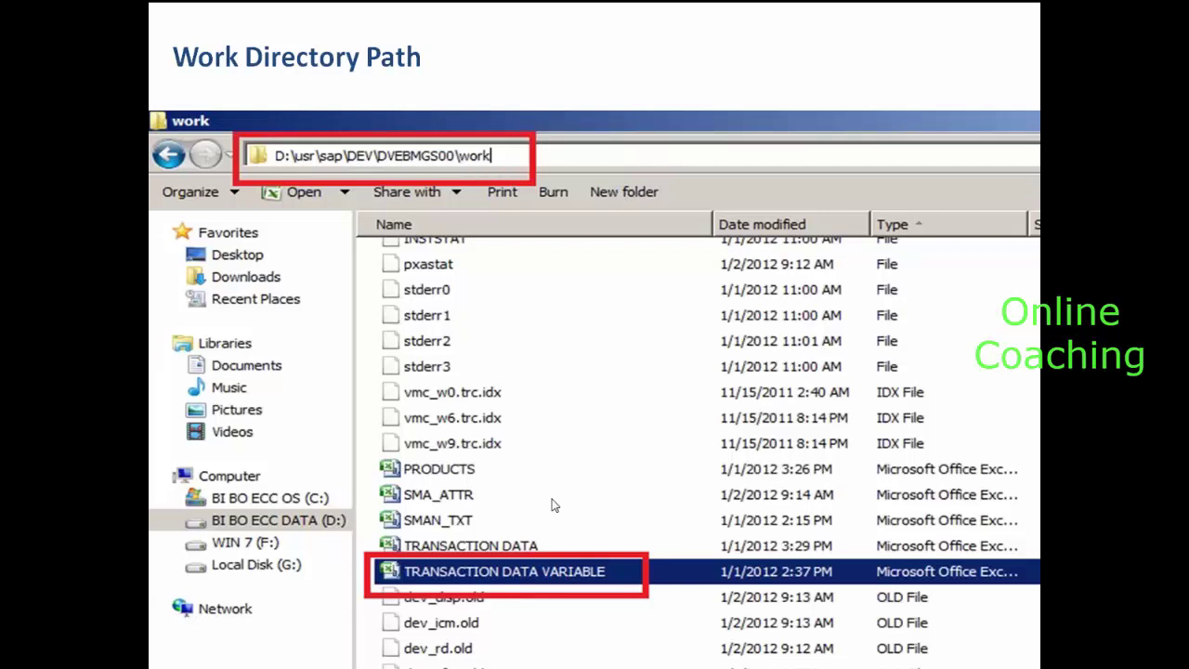
left_click(629, 577)
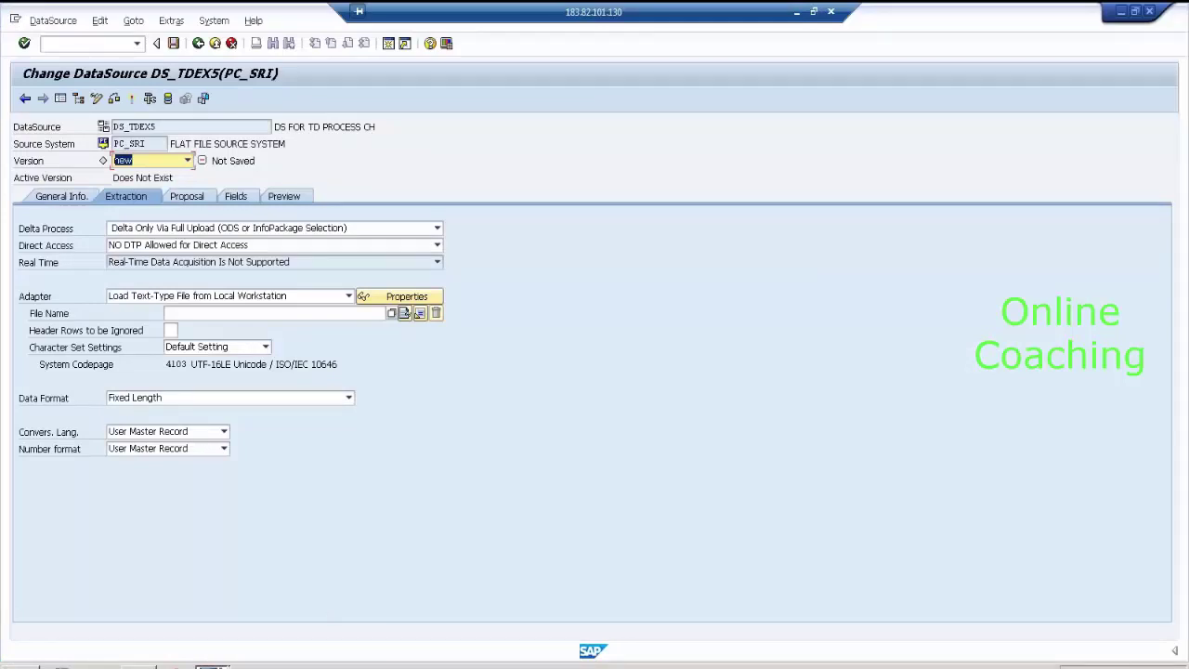
- Switch to Windows Explorer on the server and open the folder D:\usr\sap\B74\DVEBMGS27\work
left_click(405, 313)
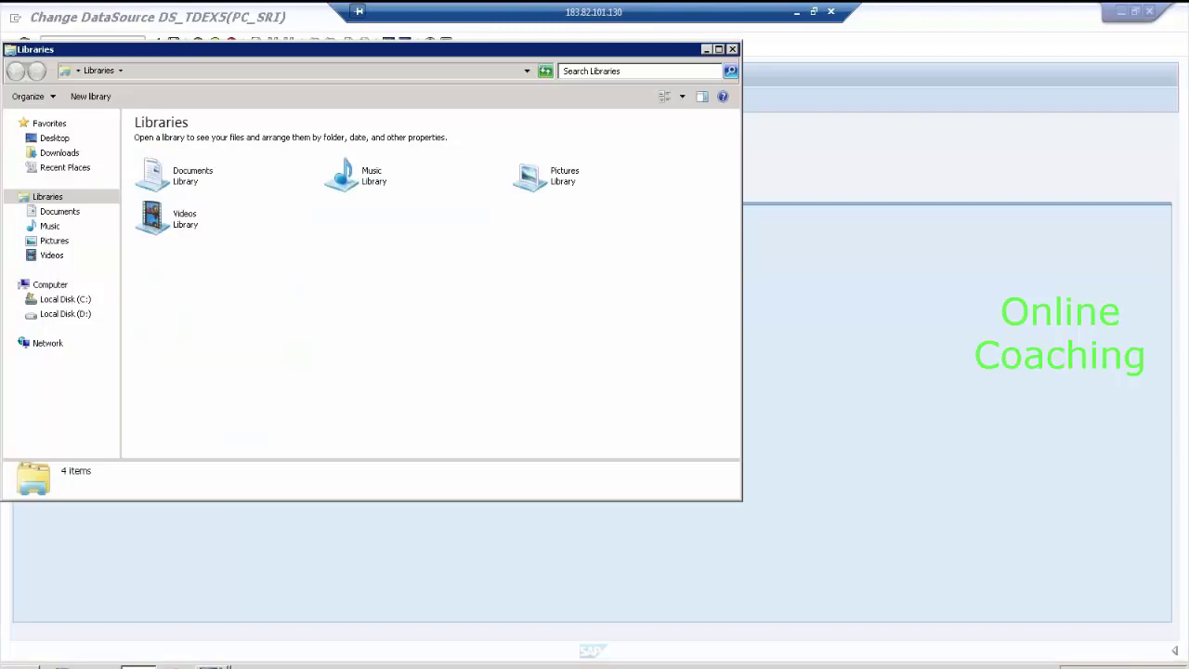
left_click(83, 316)
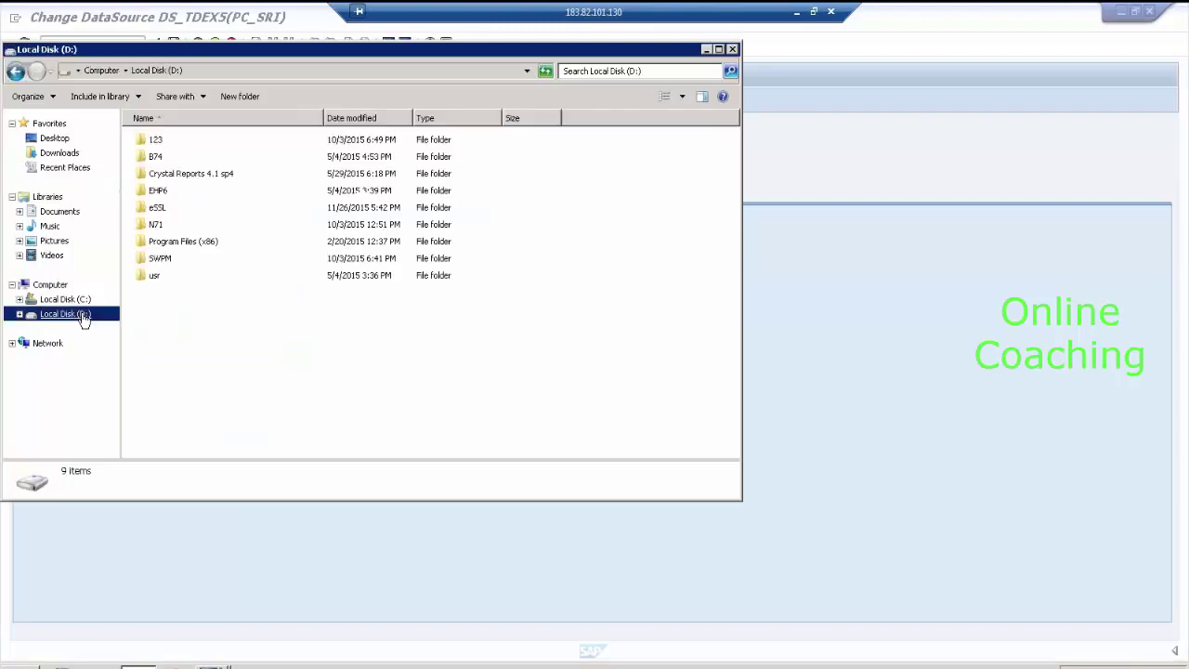
double_click(147, 277)
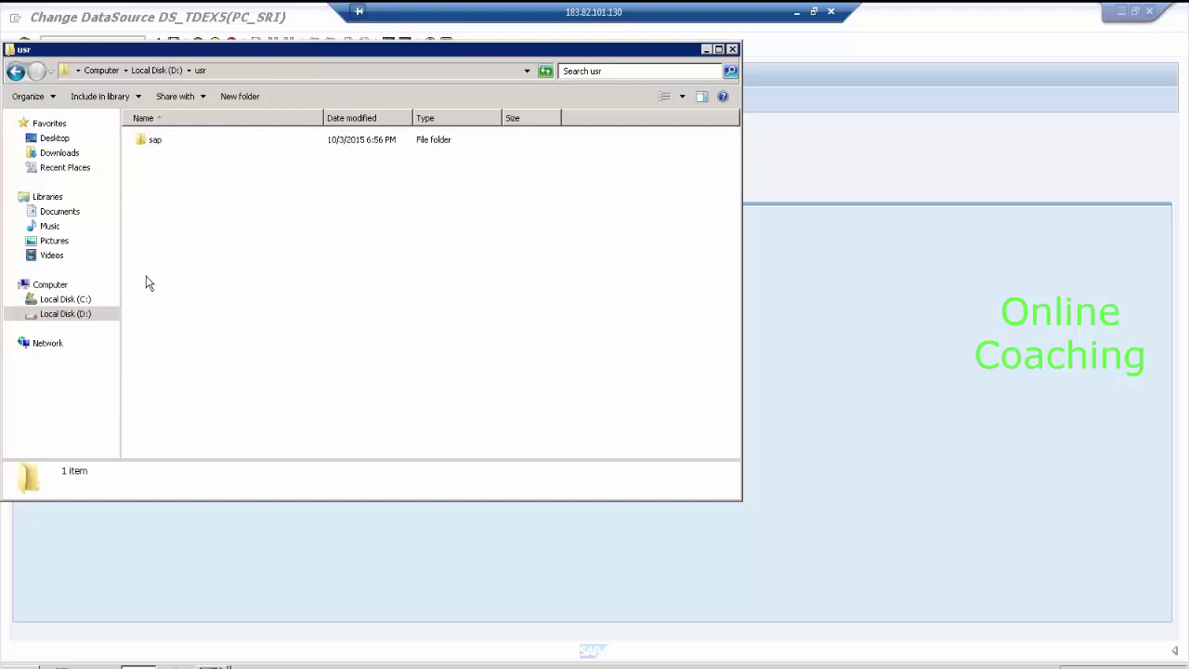
double_click(152, 142)
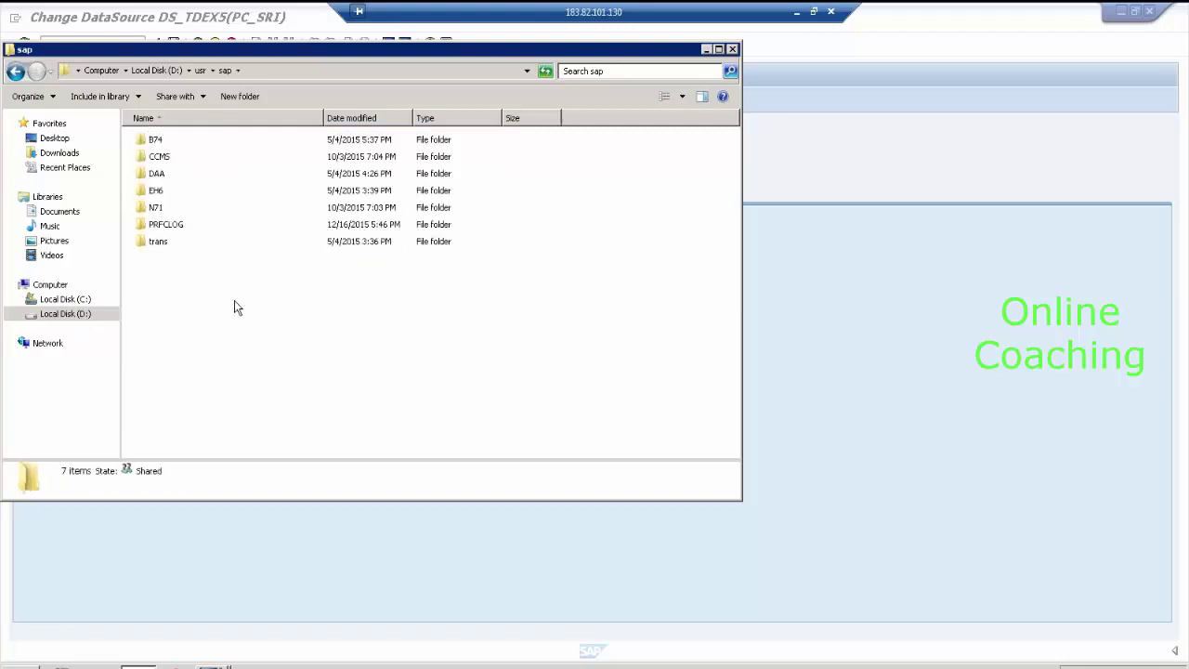
left_click(156, 141)
double_click(156, 140)
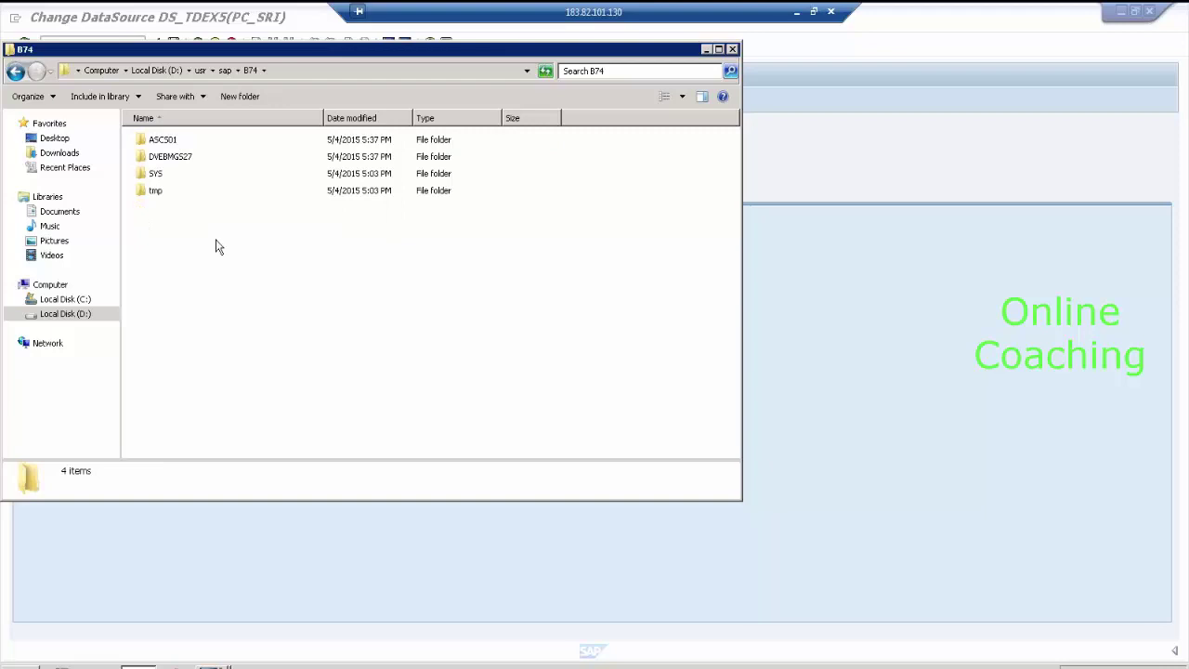
double_click(181, 160)
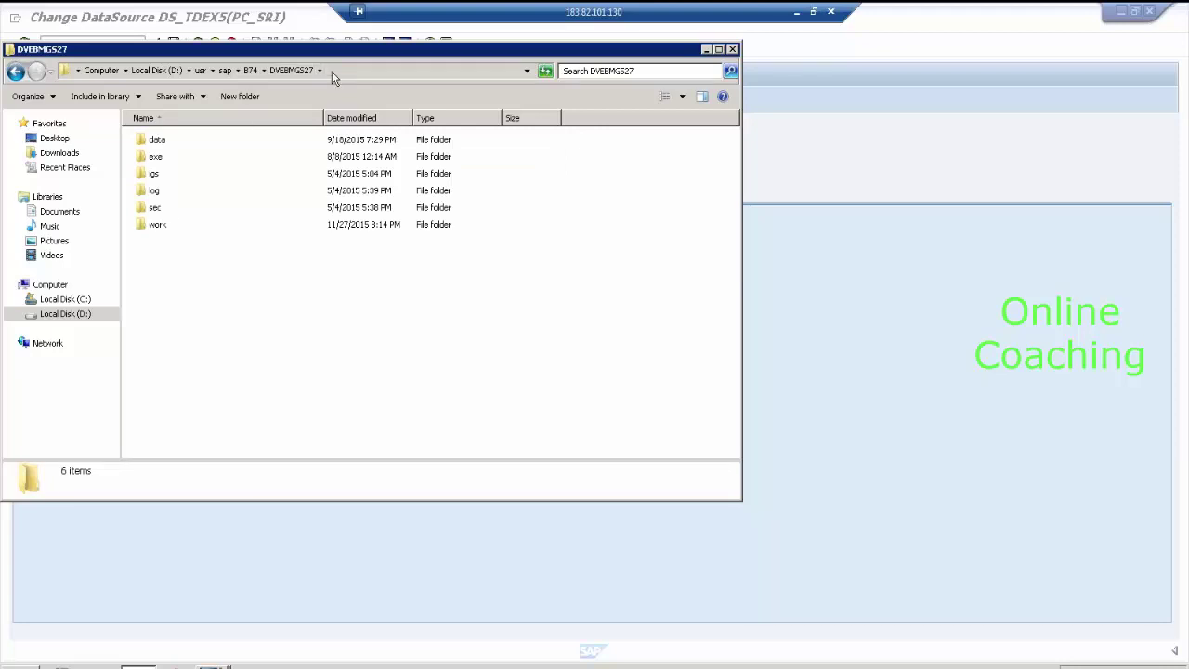
left_click(161, 229)
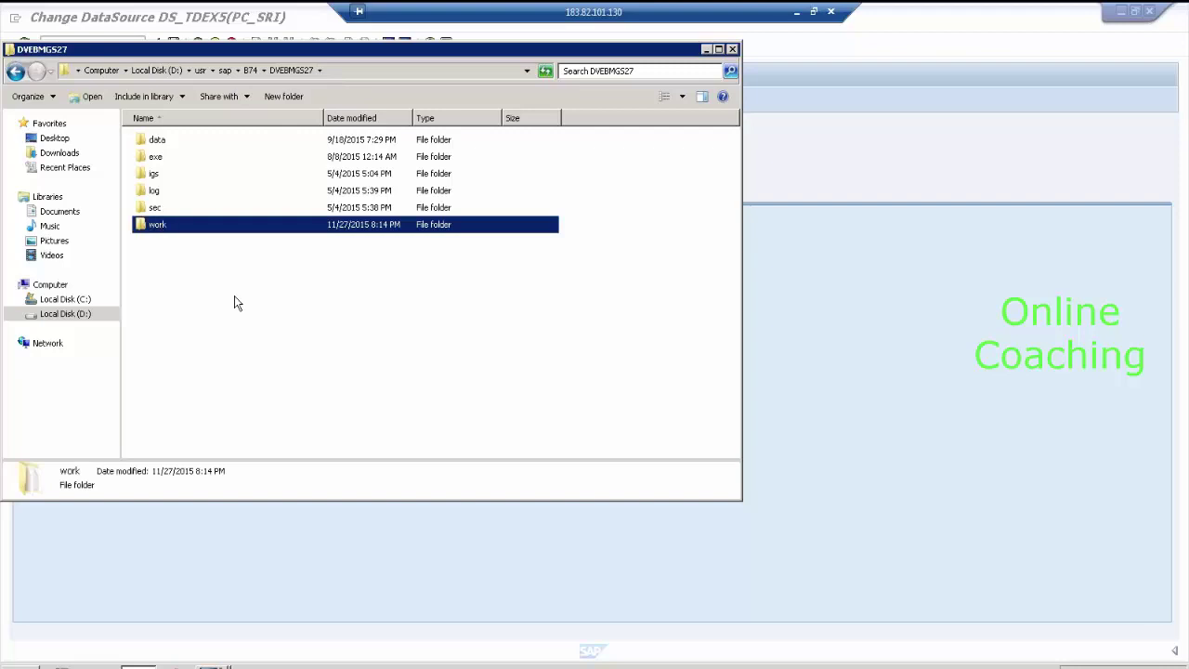
double_click(184, 231)
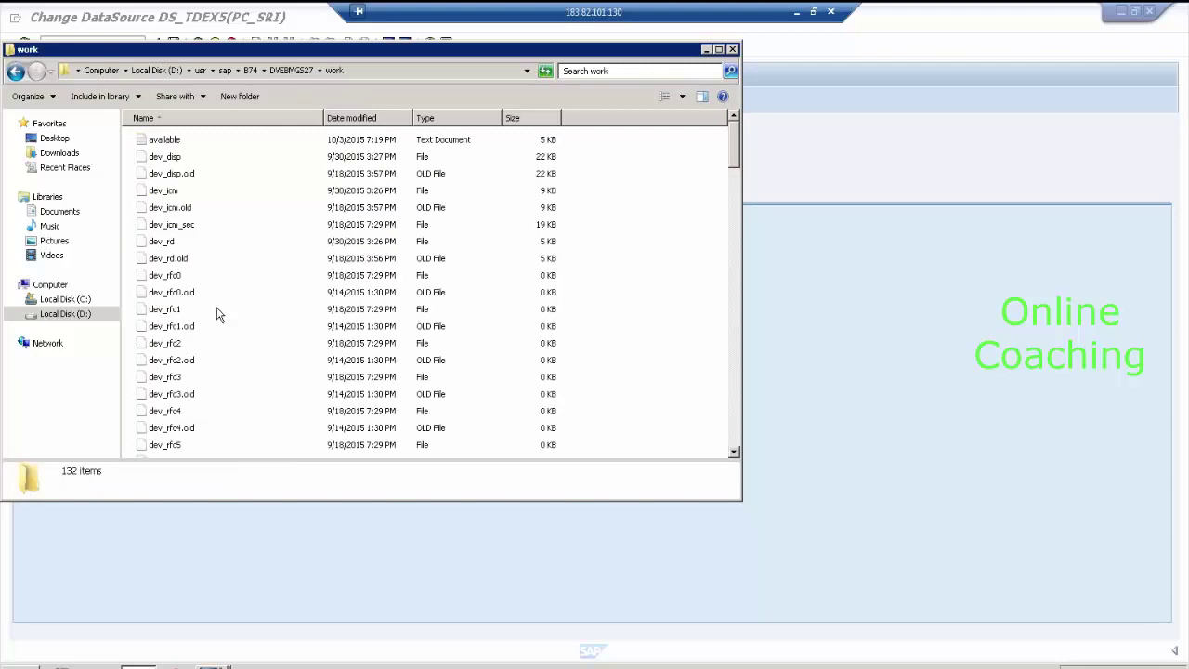
- Locate the TRANSACTION DATA VARIABLE file in the work folder and return to the DataSource's extraction settings
left_click(173, 382)
scroll(170, 386, "down", 9)
scroll(170, 388, "down", 15)
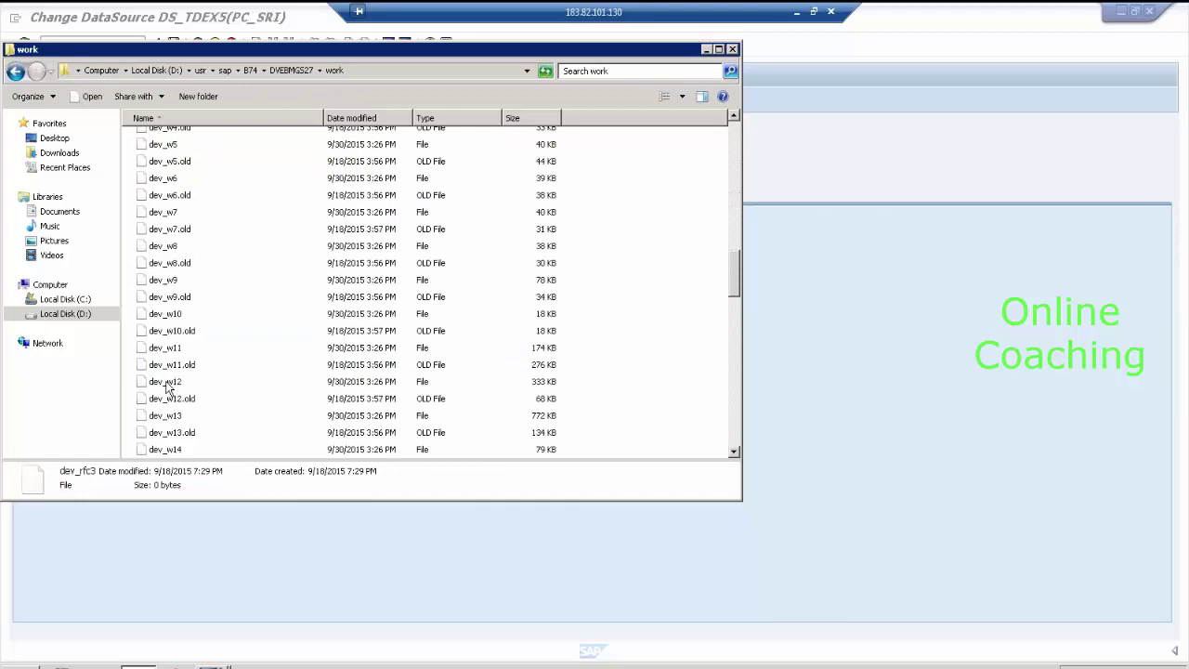
scroll(167, 389, "down", 4)
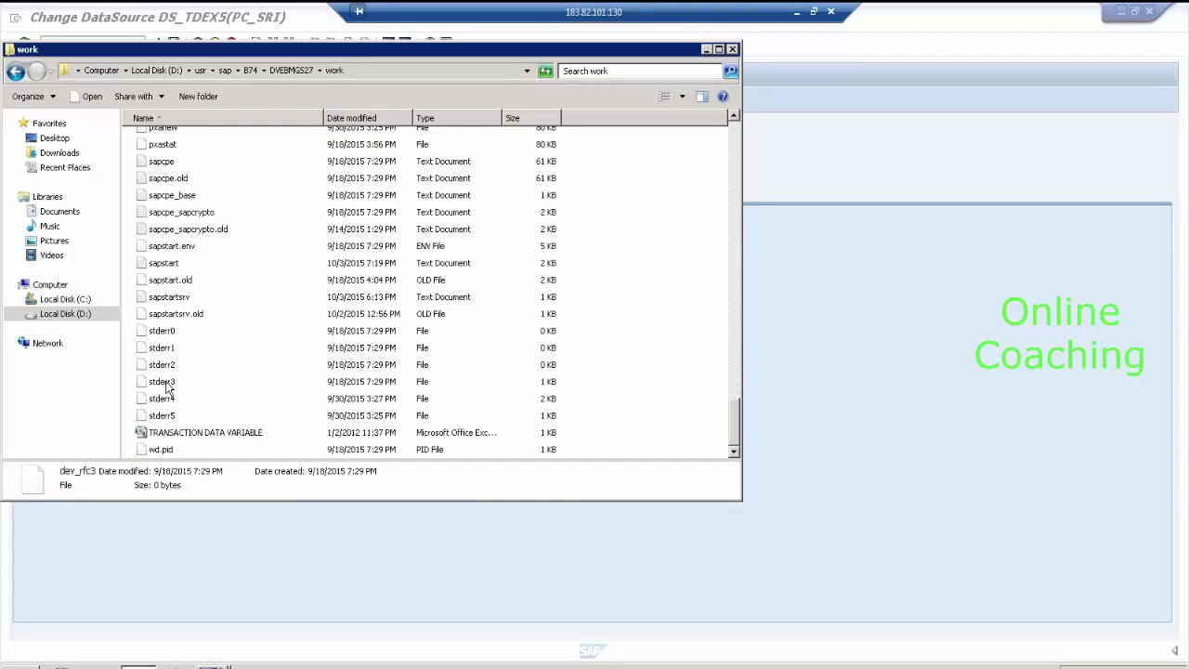
left_click(244, 437)
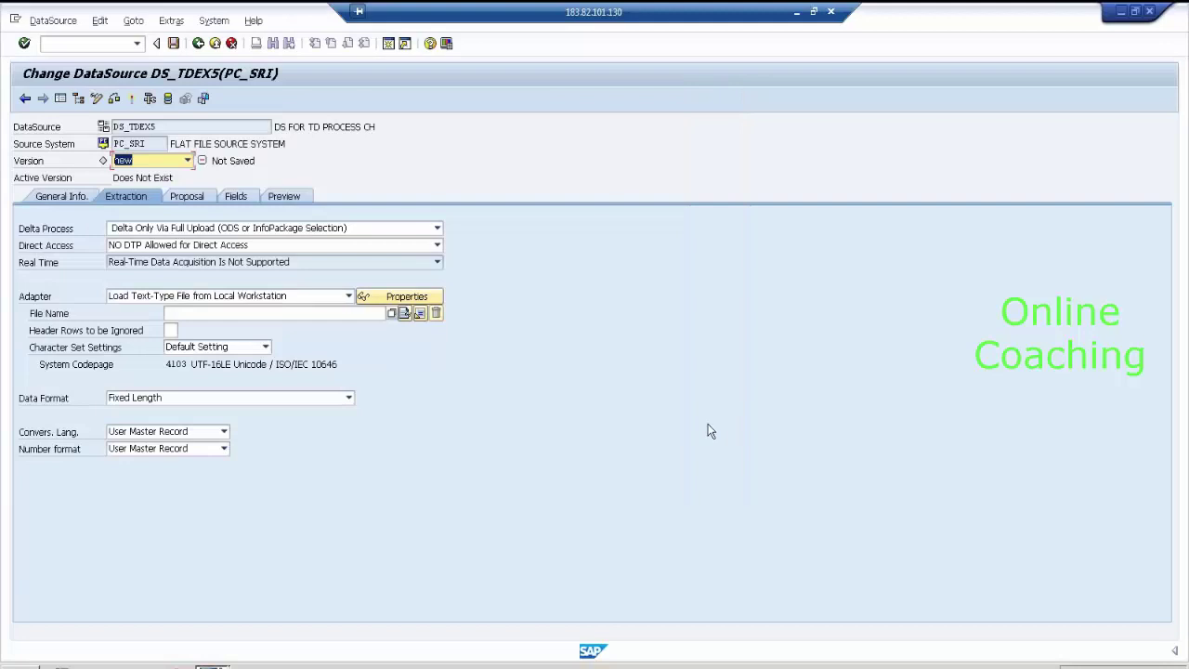
- Set the adapter to Load Text-Type File from Application Server and browse the AL11 files for the file name
left_click(310, 295)
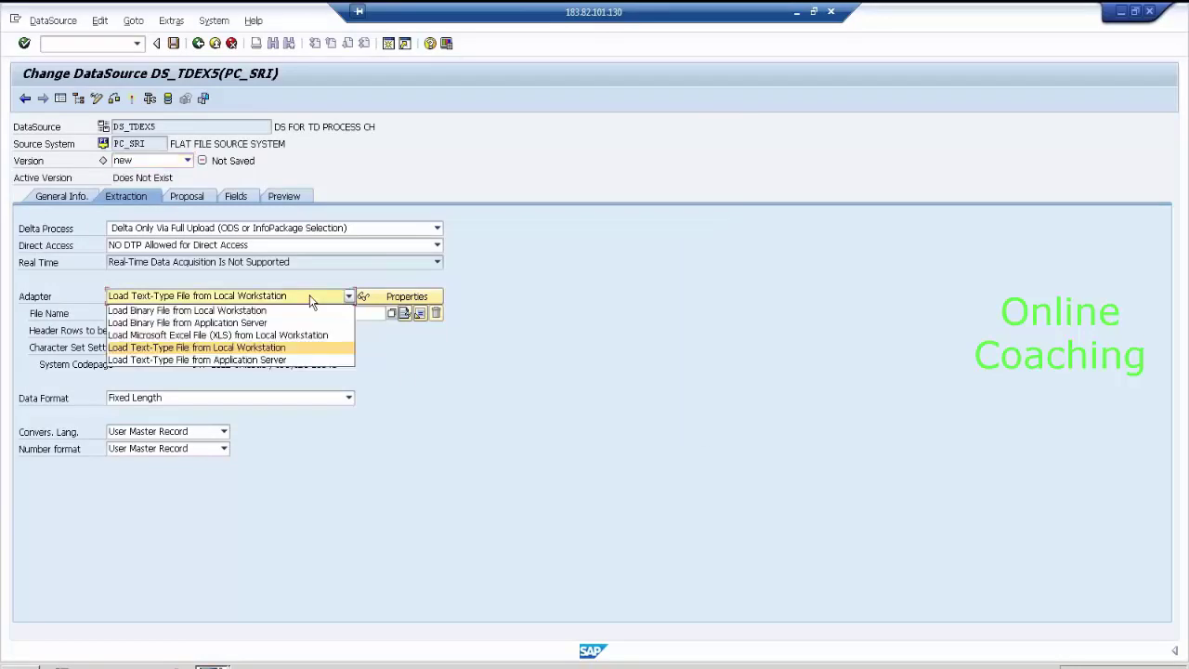
left_click(297, 360)
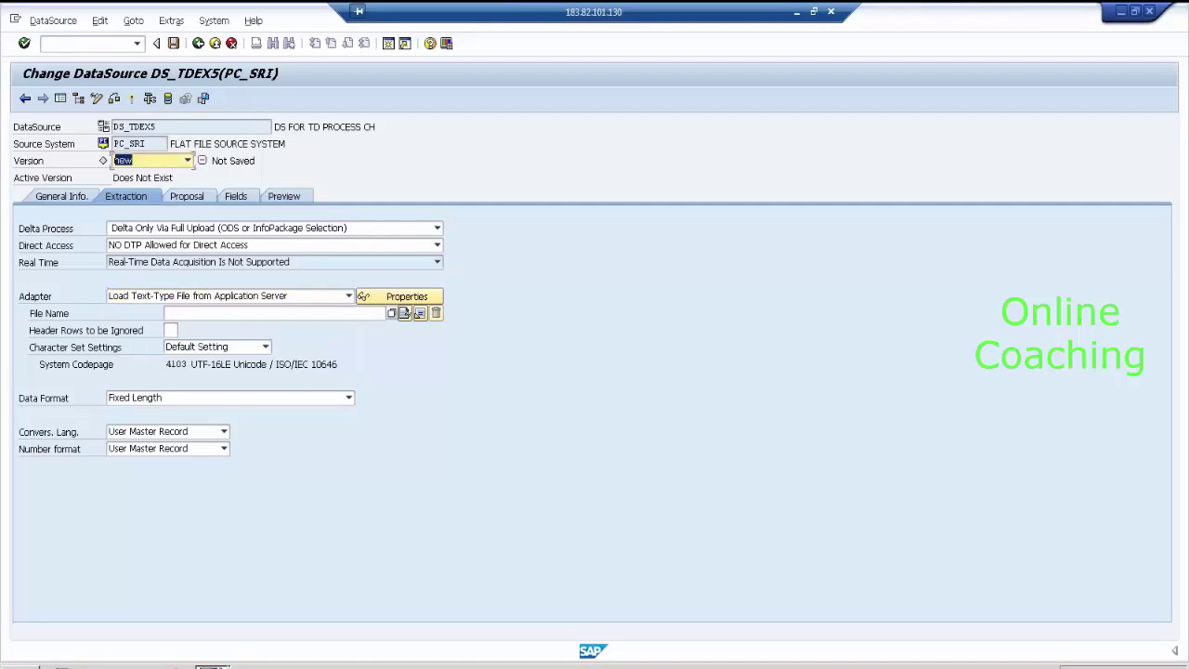
left_click(391, 313)
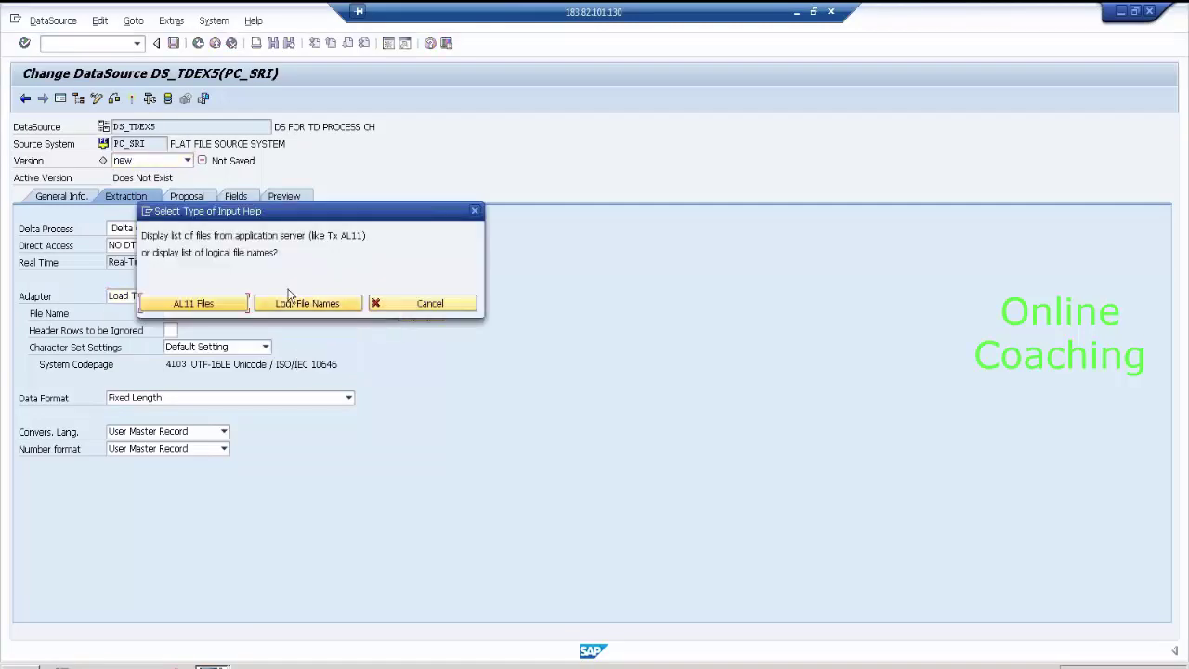
left_click_drag(346, 207, 554, 112)
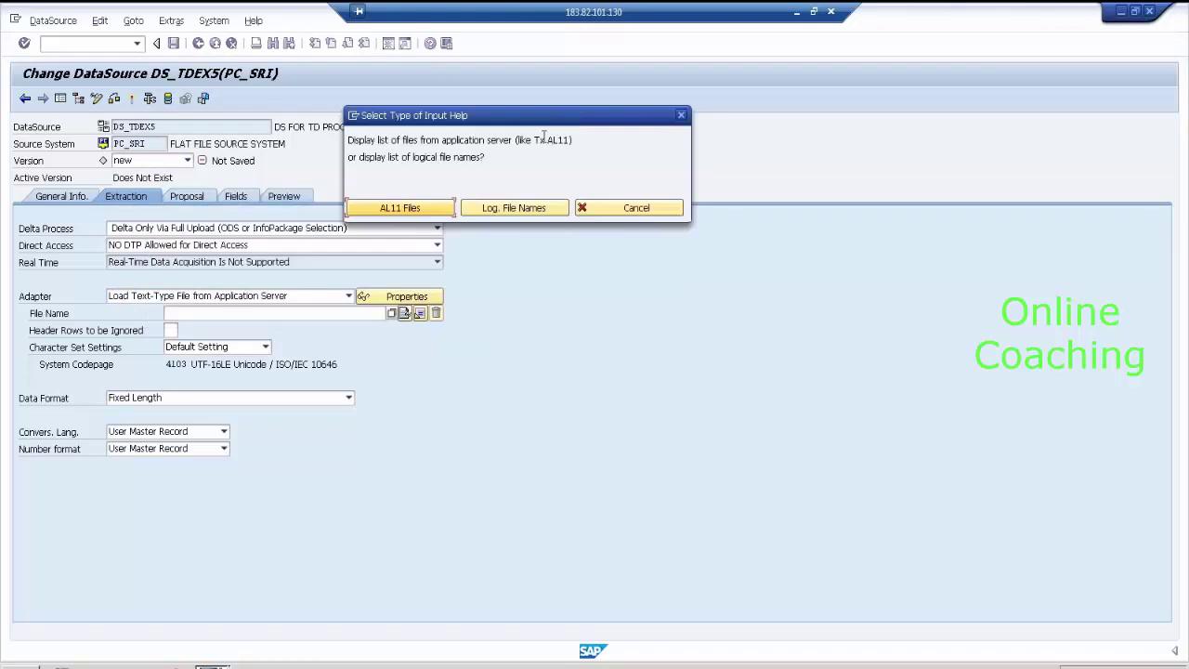
left_click_drag(543, 139, 574, 140)
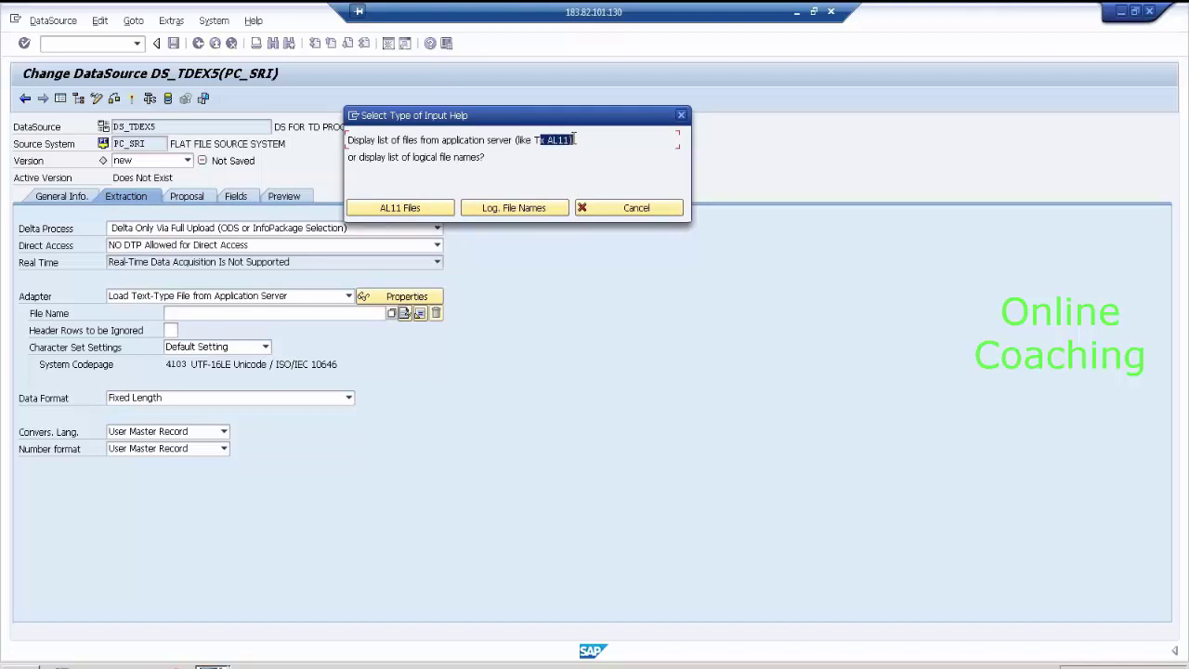
left_click(387, 210)
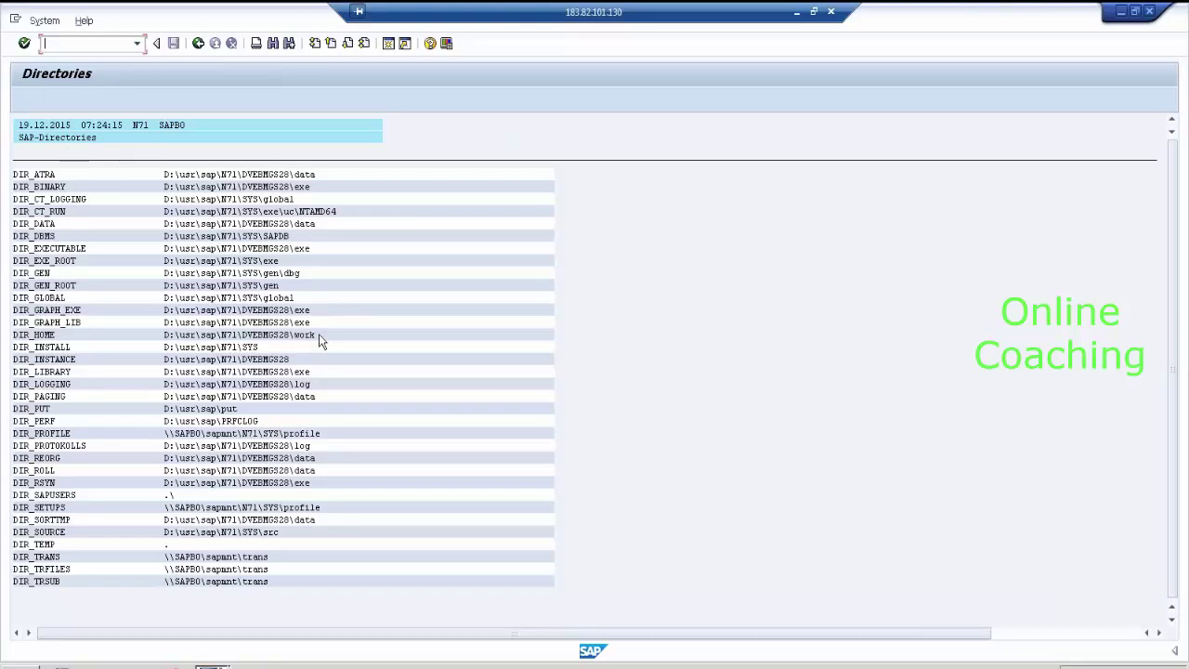
- Open the DIR_HOME directory D:\usr\sap\N71\DVEBMGS28\work and temporarily circle its path
left_click(291, 335)
left_click(176, 336)
double_click(40, 335)
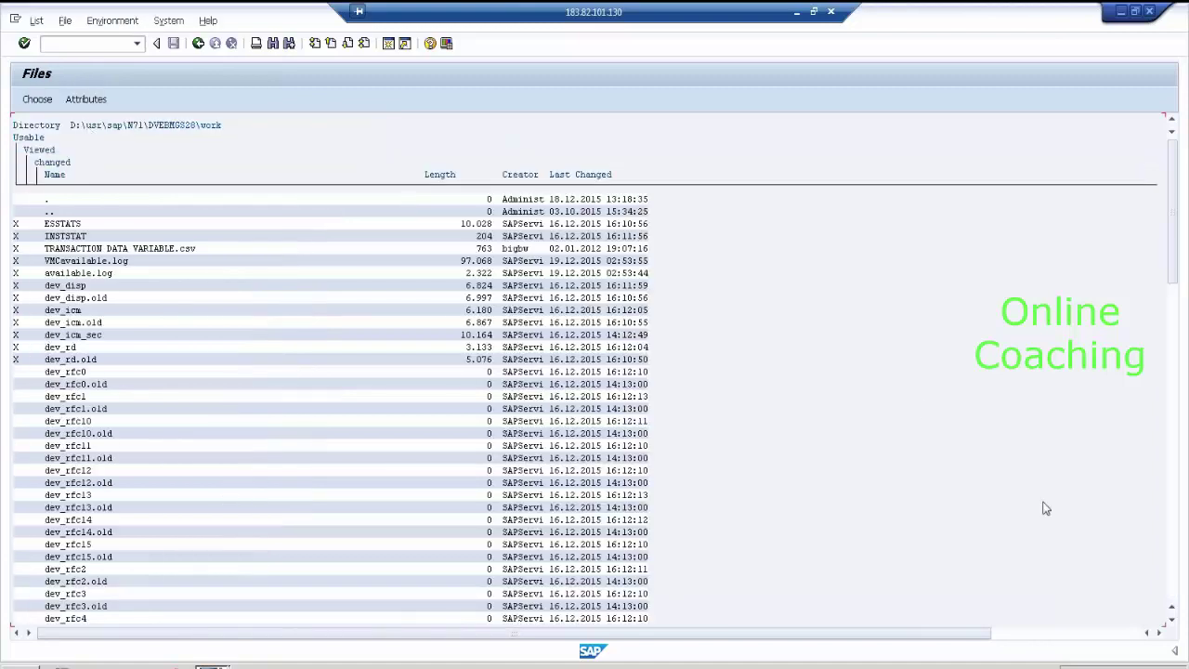
mouse_move(69, 114)
left_mouse_down()
mouse_move(94, 140)
mouse_move(185, 151)
mouse_move(211, 105)
mouse_move(63, 102)
mouse_move(67, 115)
left_mouse_up()
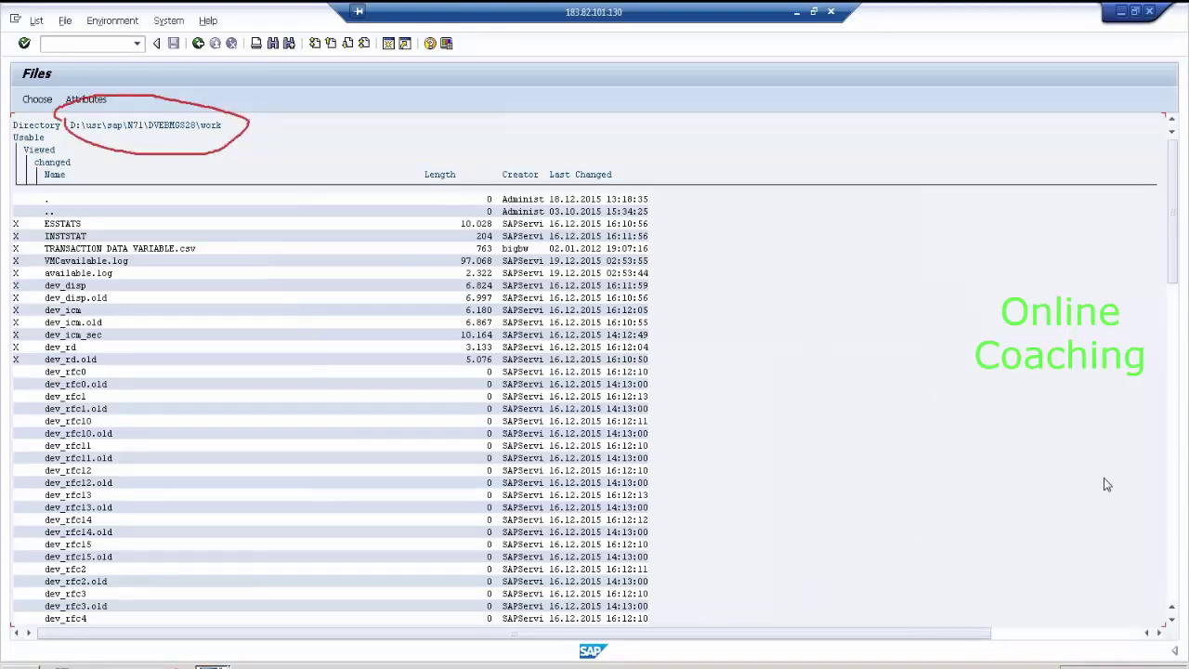
key("Escape")
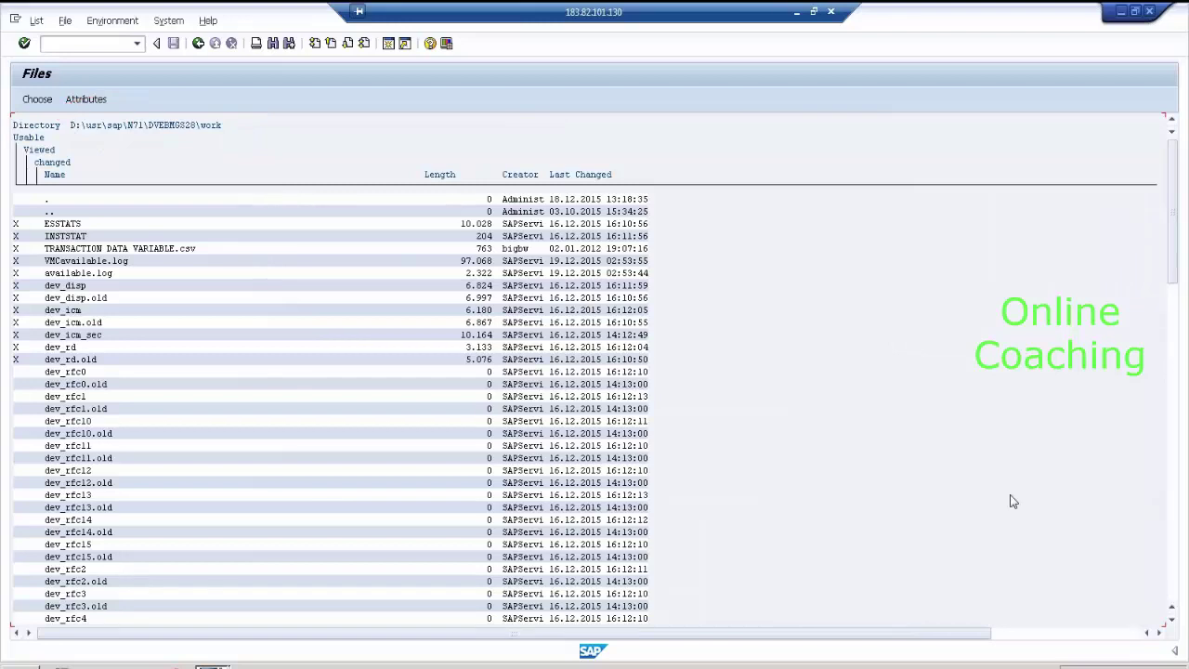
- Copy the name of TRANSACTION DATA VARIABLE.csv into the DataSource's file name and check the full path
left_click(156, 248)
double_click(177, 251)
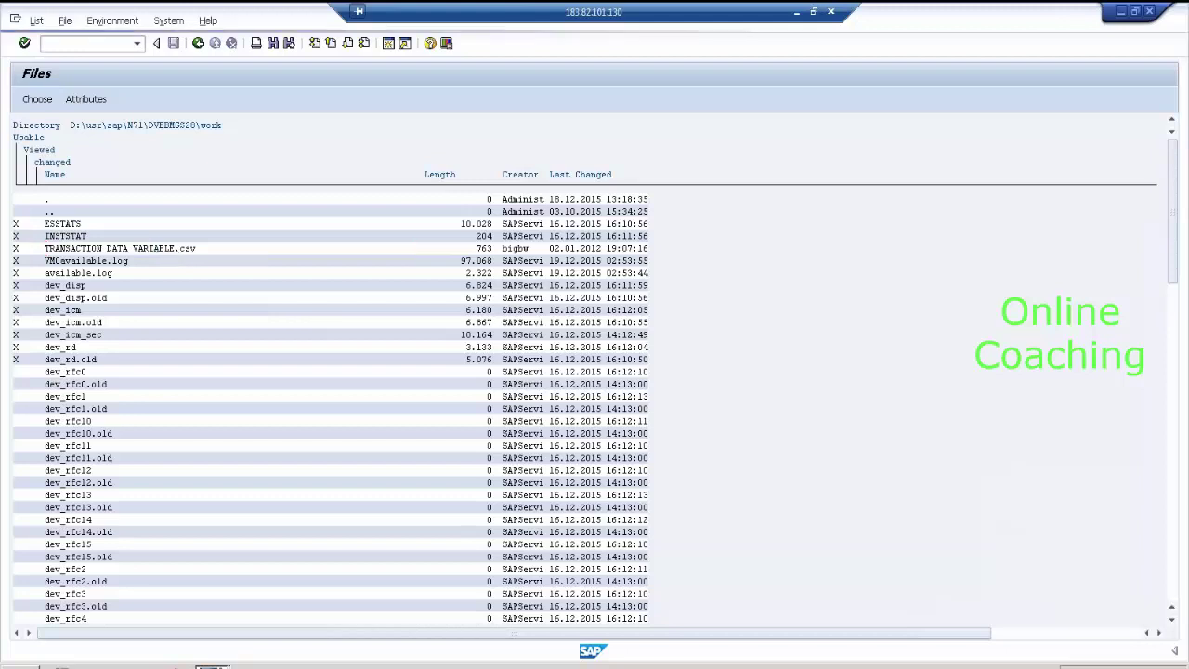
left_click(701, 233)
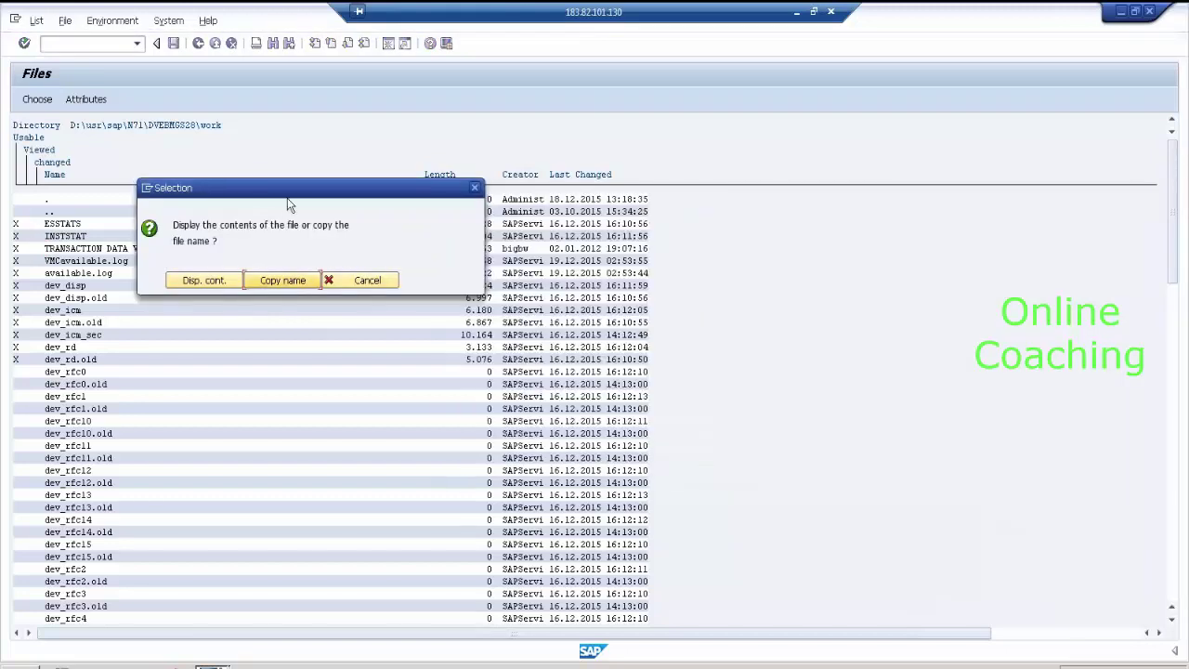
left_click_drag(297, 186, 499, 146)
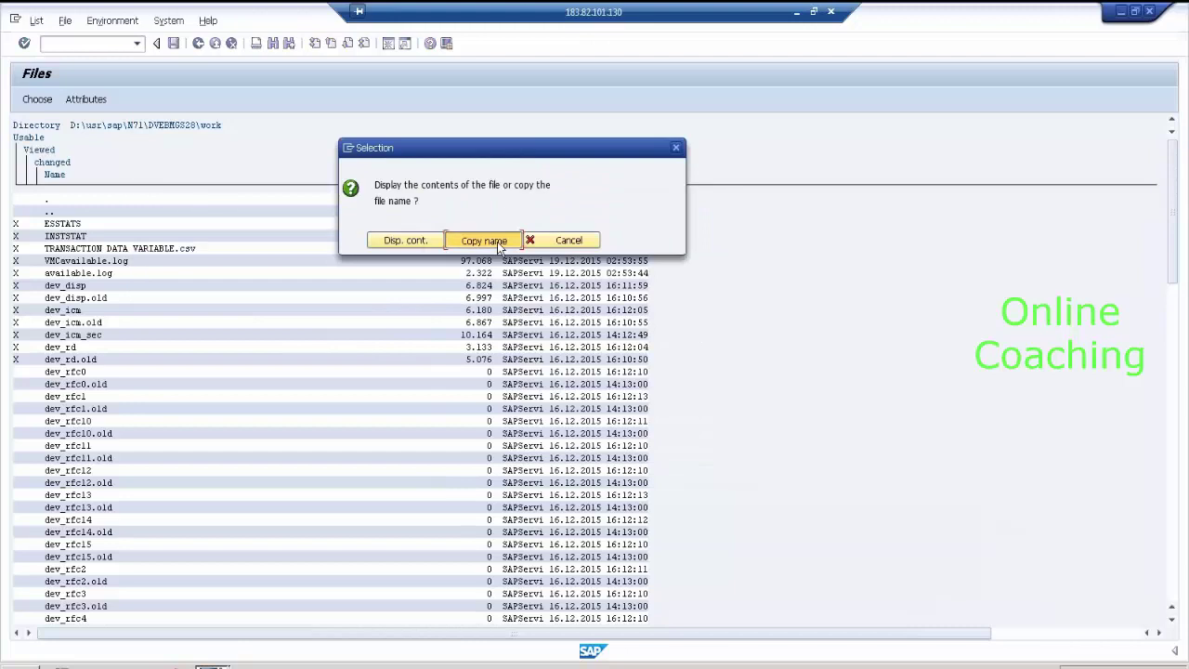
left_click(497, 242)
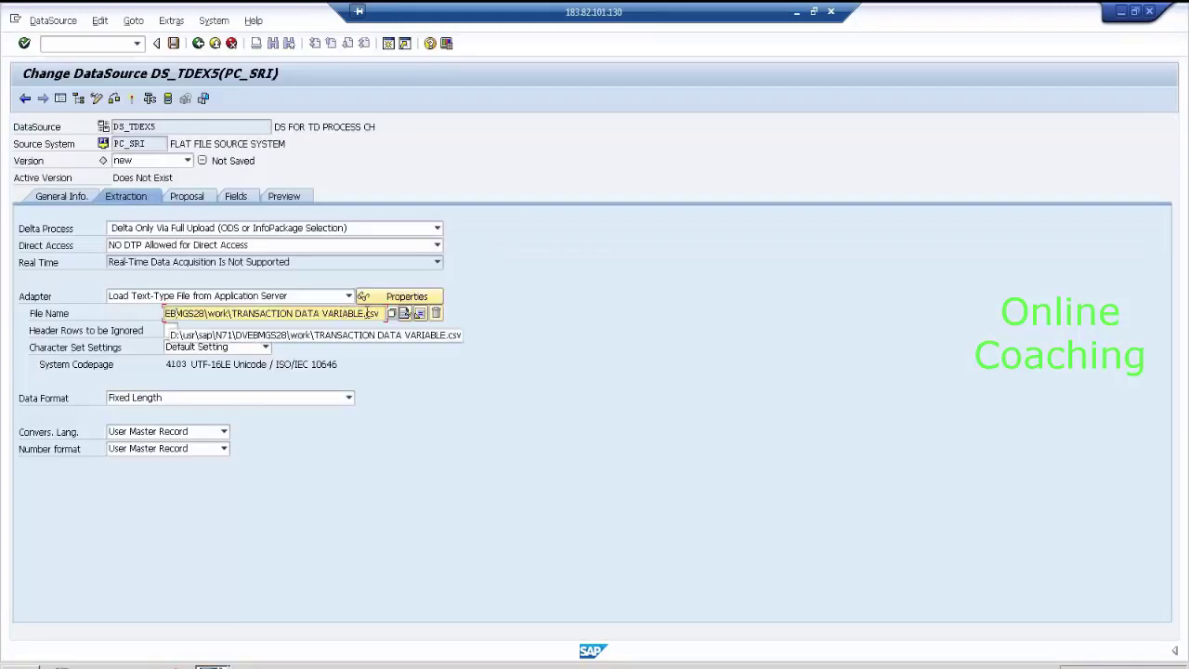
left_click_drag(383, 313, 112, 313)
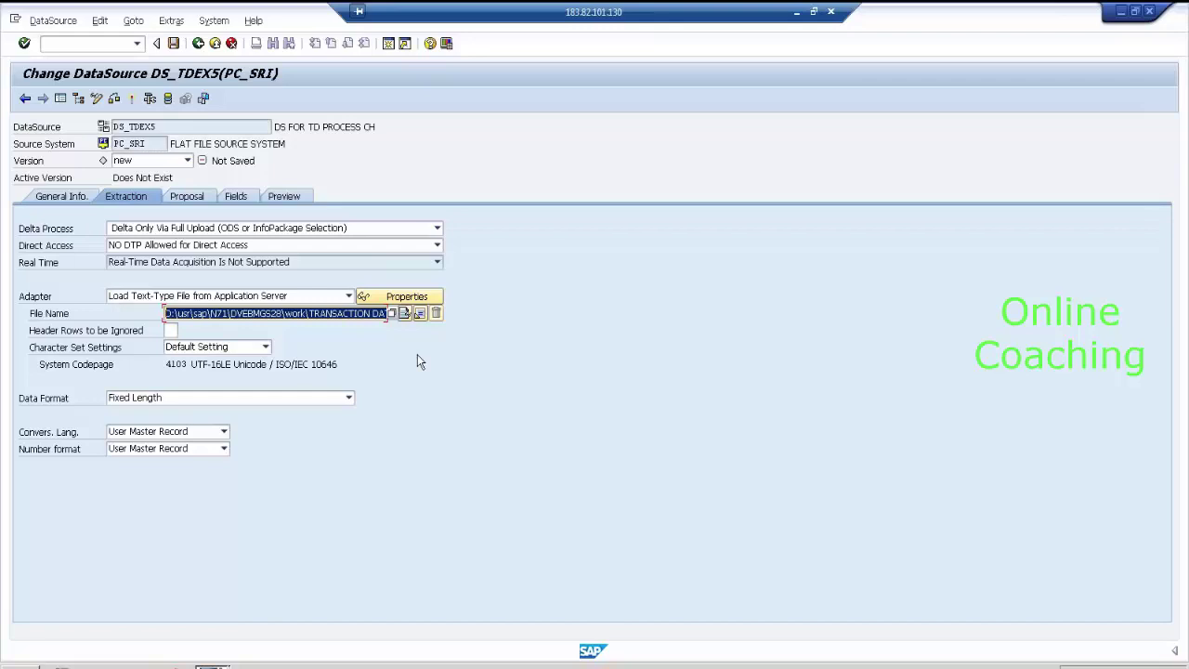
- Set 1 header row to be ignored and the data format to Separated with Separator (for Example, CSV), with a comma as data separator
key("Tab")
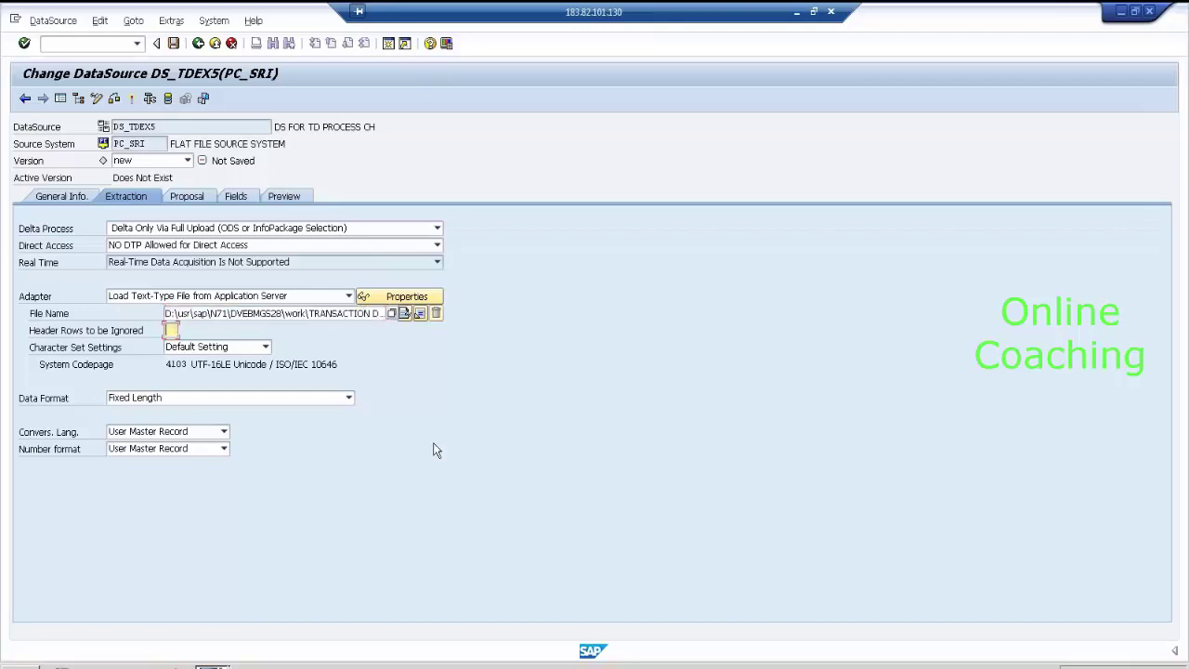
type("1")
left_click(299, 400)
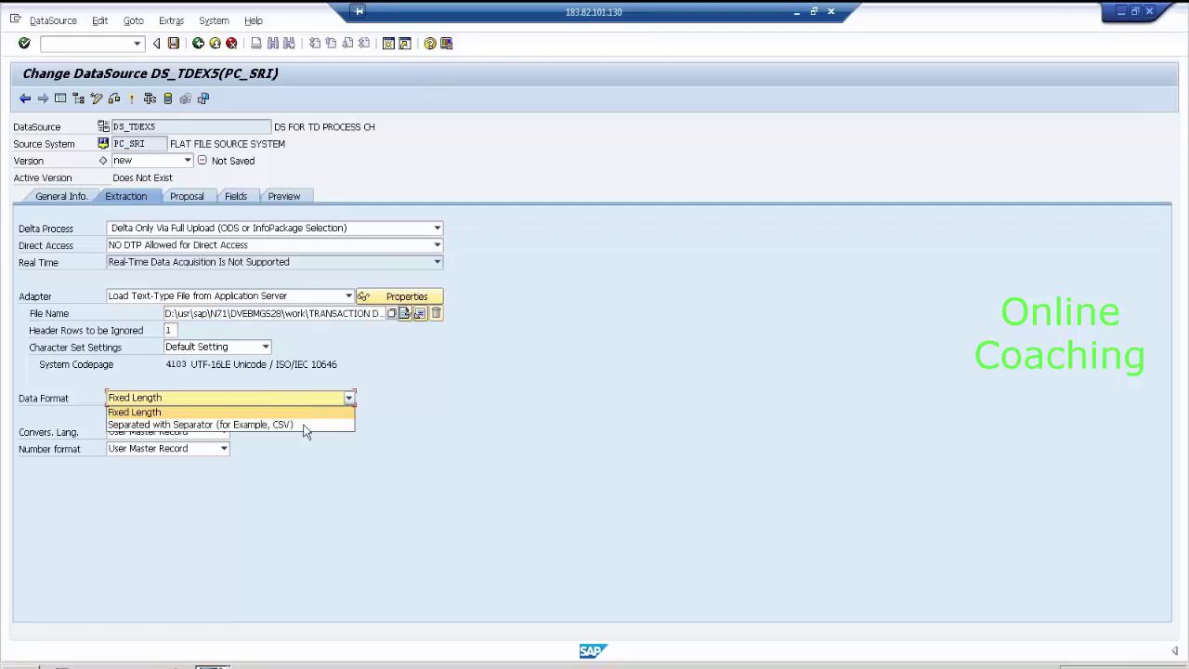
left_click(304, 423)
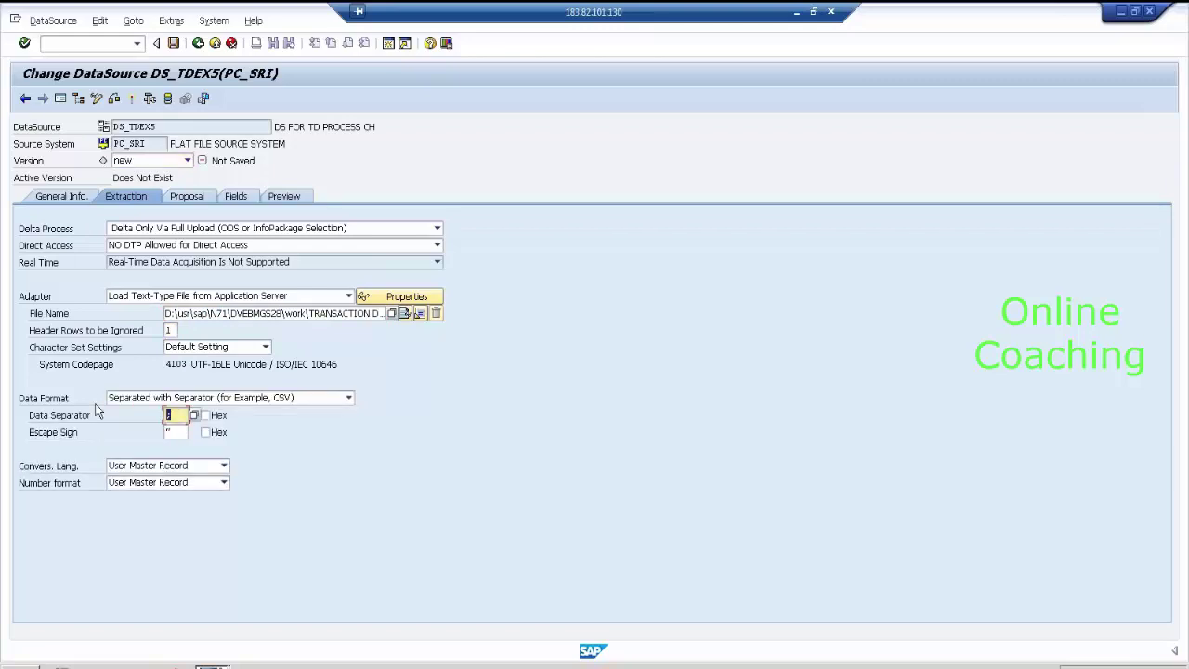
type(",")
- Load the example data for the field proposal, and assign InfoObject SMID_3 to the SMID field, copying its properties
left_click(197, 197)
left_click(259, 245)
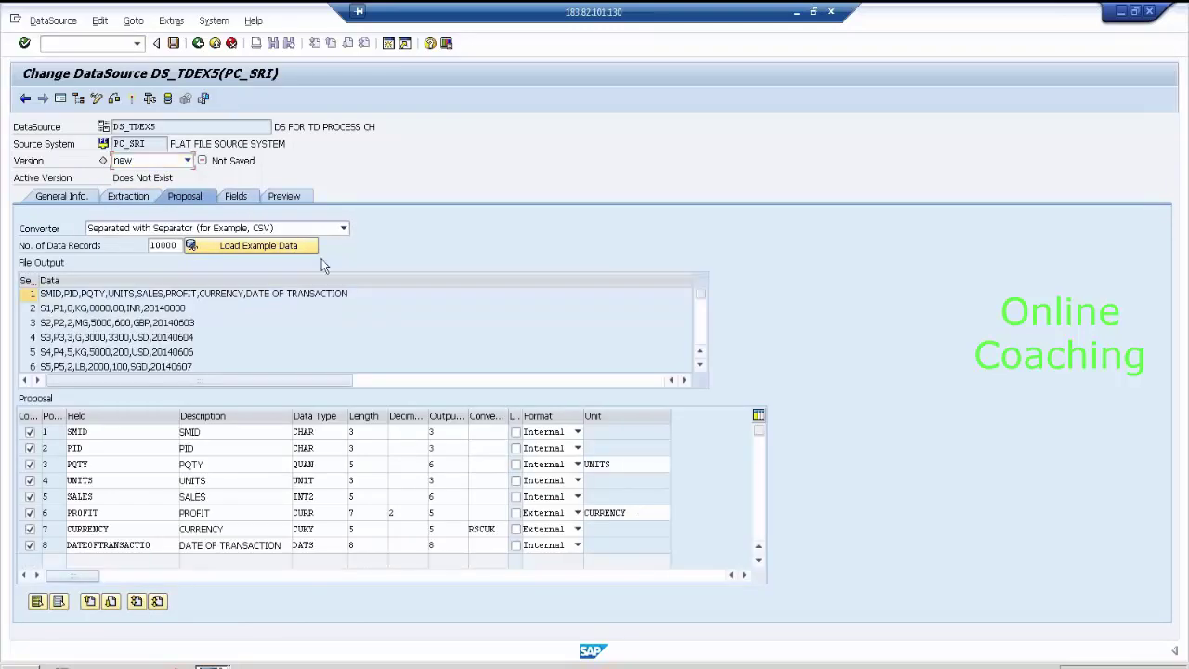
left_click(235, 196)
left_click(260, 261)
type("SMID")
key("Down")
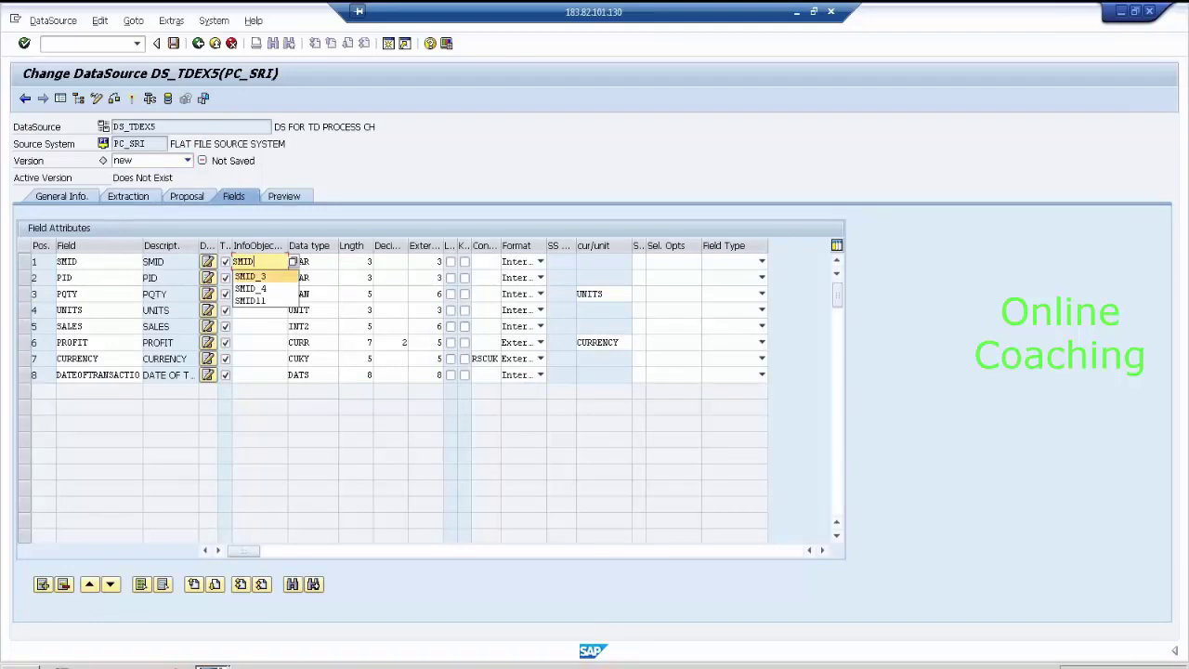
key("Return")
key("Return")
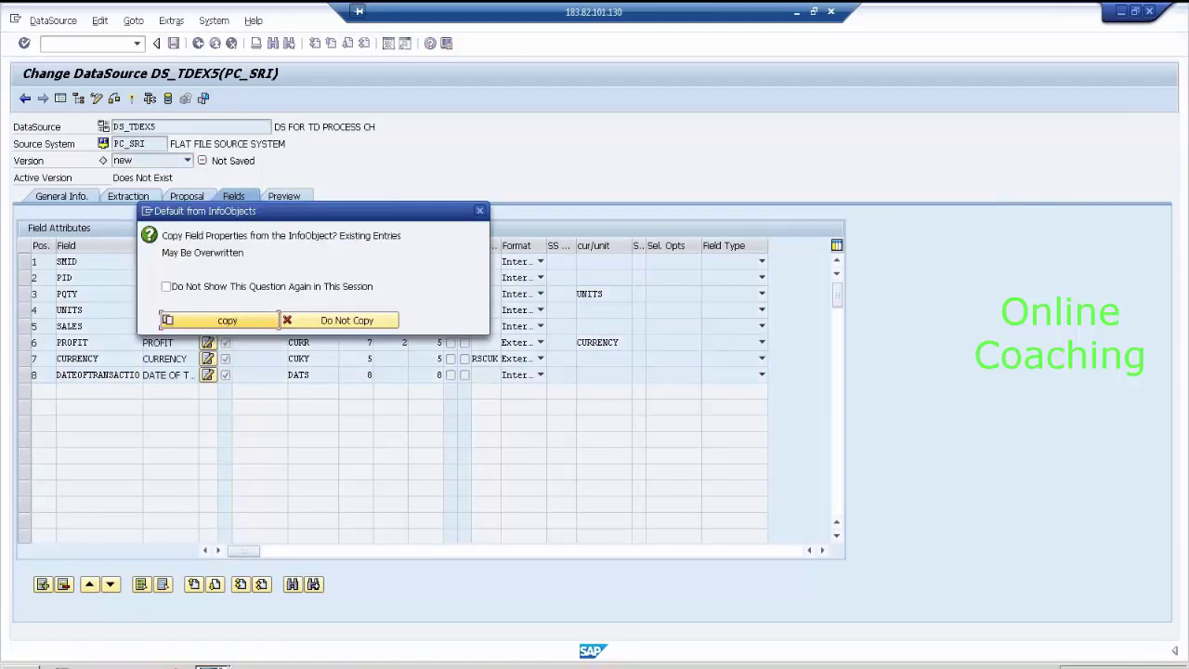
left_click(260, 321)
- Assign InfoObject PID13 to the PID field
left_click(257, 277)
type("PI")
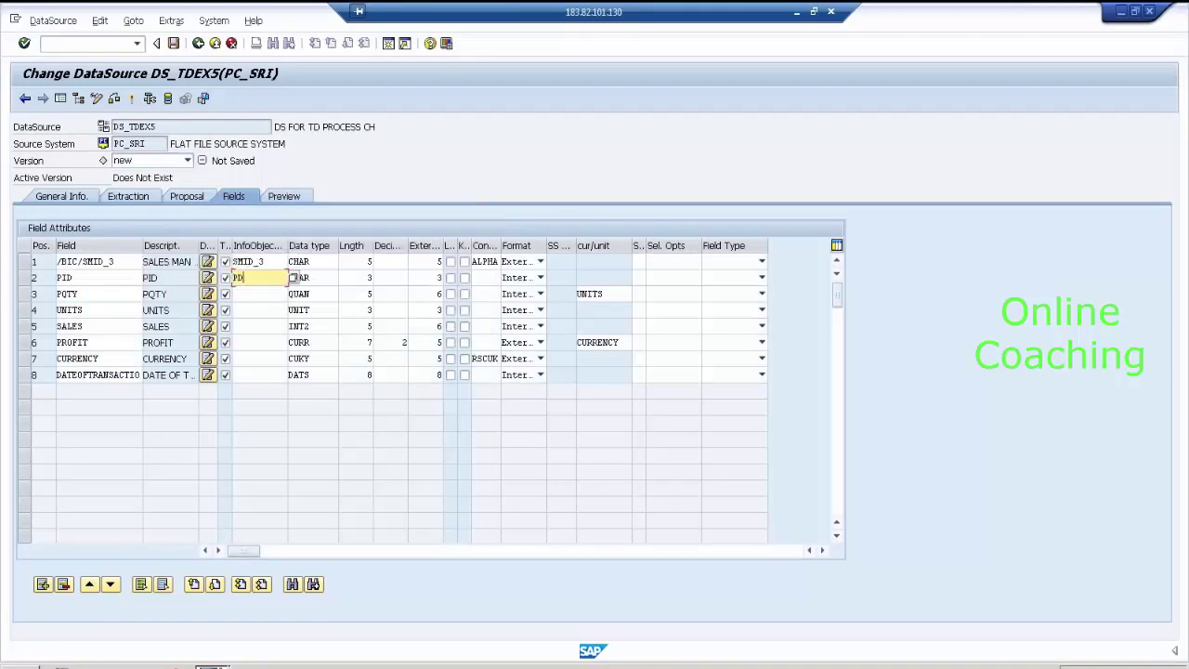
key("Down")
key("Return")
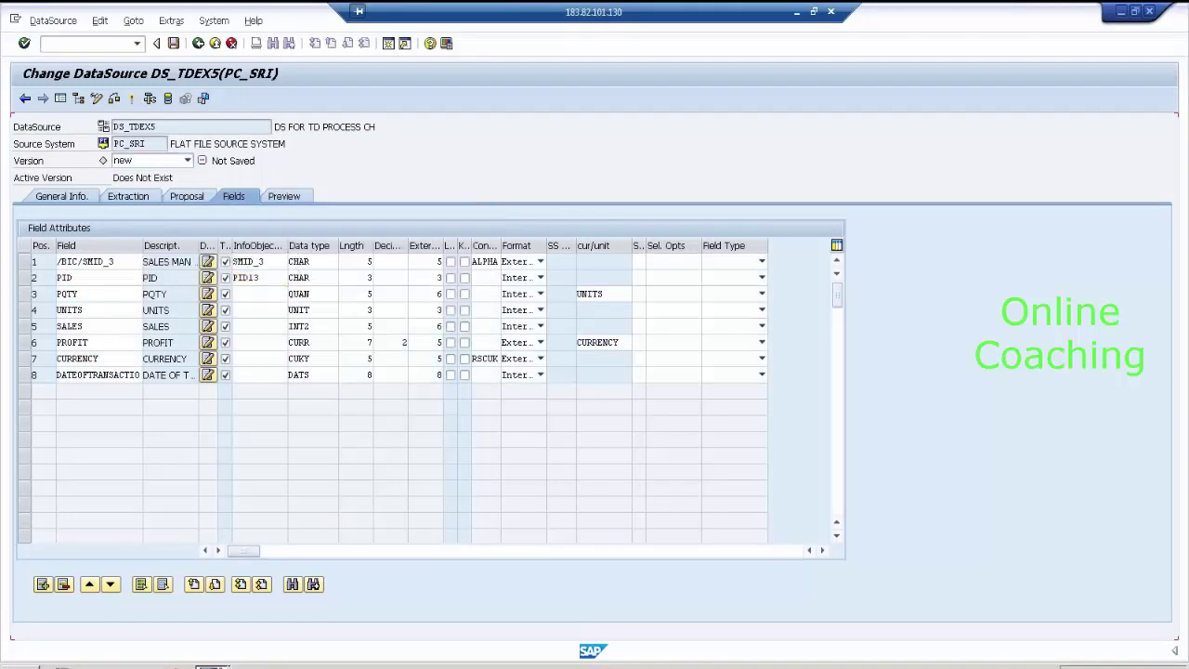
- Assign InfoObject QTY_P to the PQTY field and acknowledge the added UNIT reference field
type("Q")
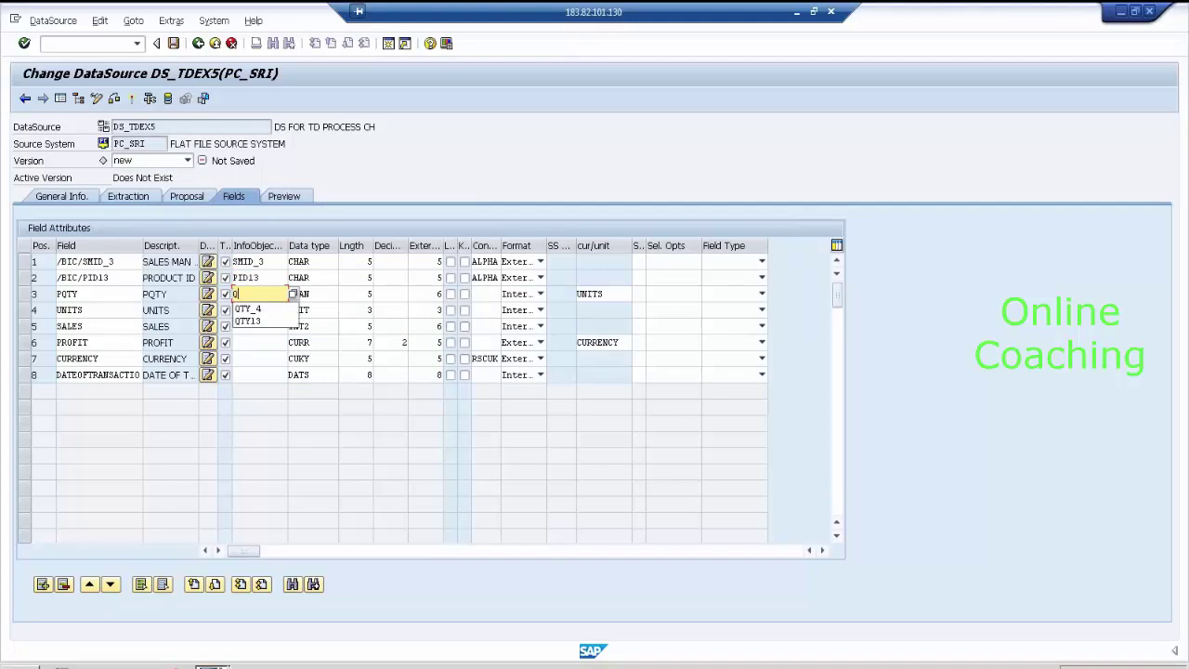
type("TY_P")
key("Return")
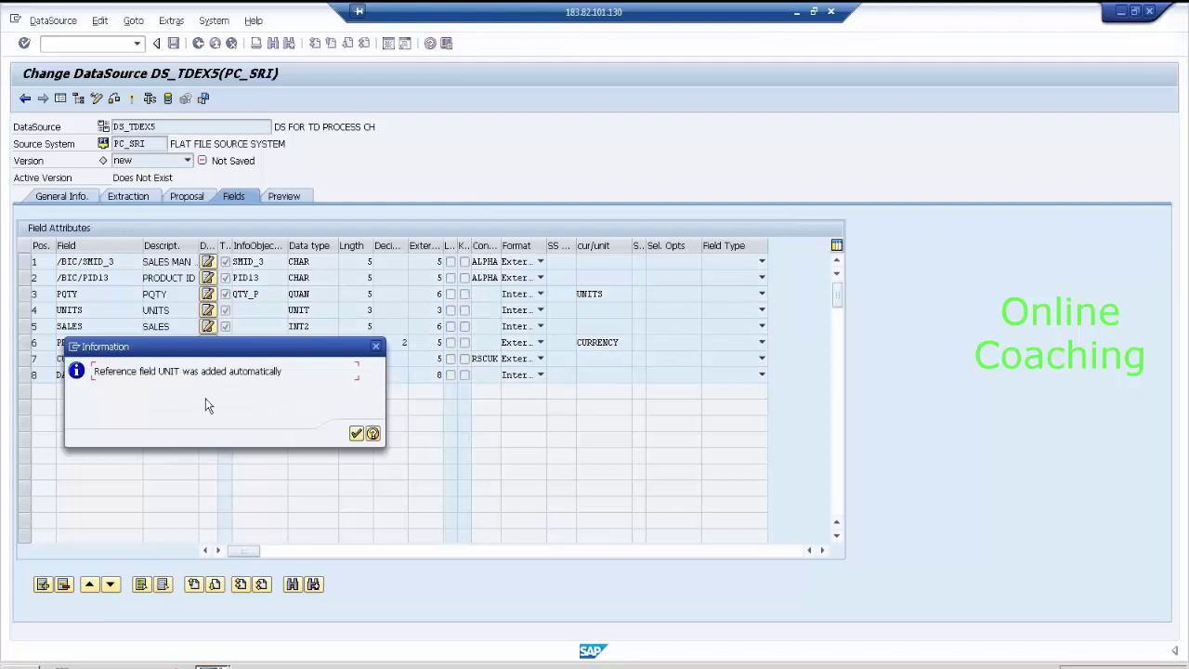
left_click_drag(319, 354, 679, 366)
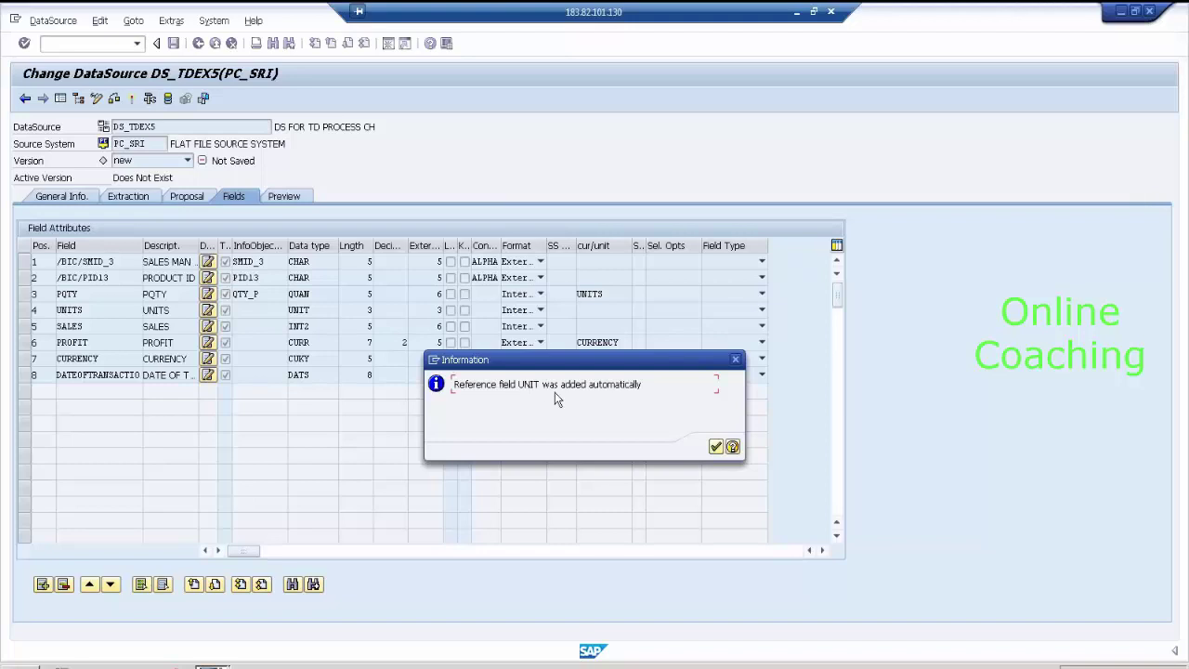
left_click(715, 448)
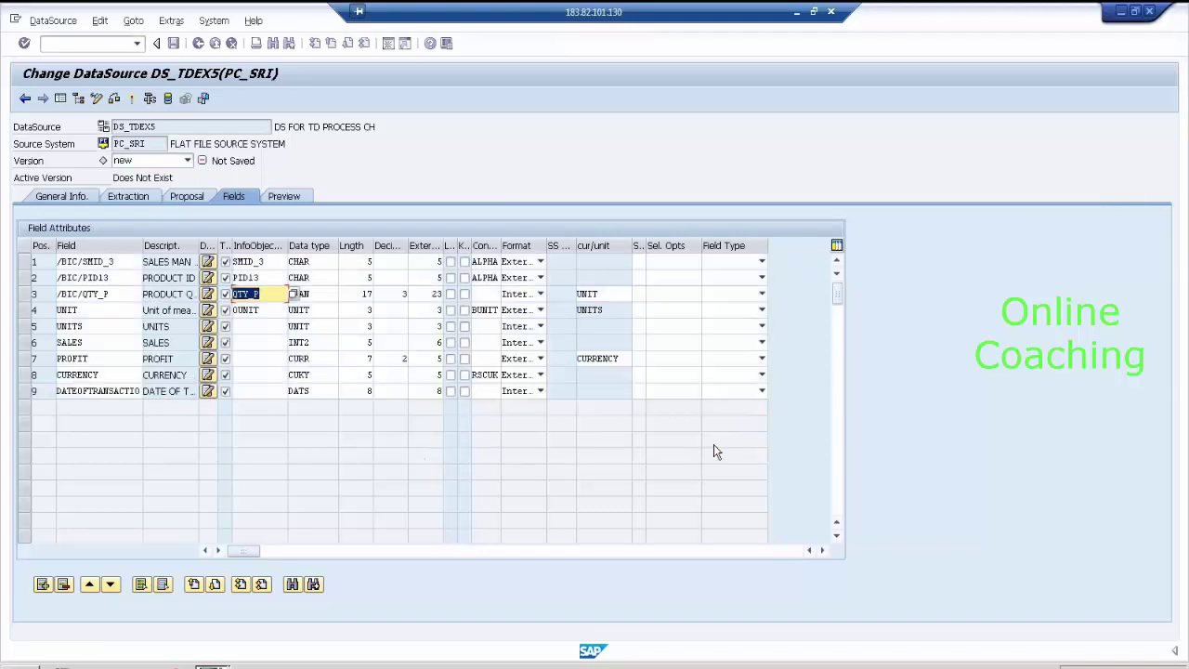
- Delete the redundant UNITS field at position 5, keeping the UNIT field
left_click(25, 309)
left_click(28, 327)
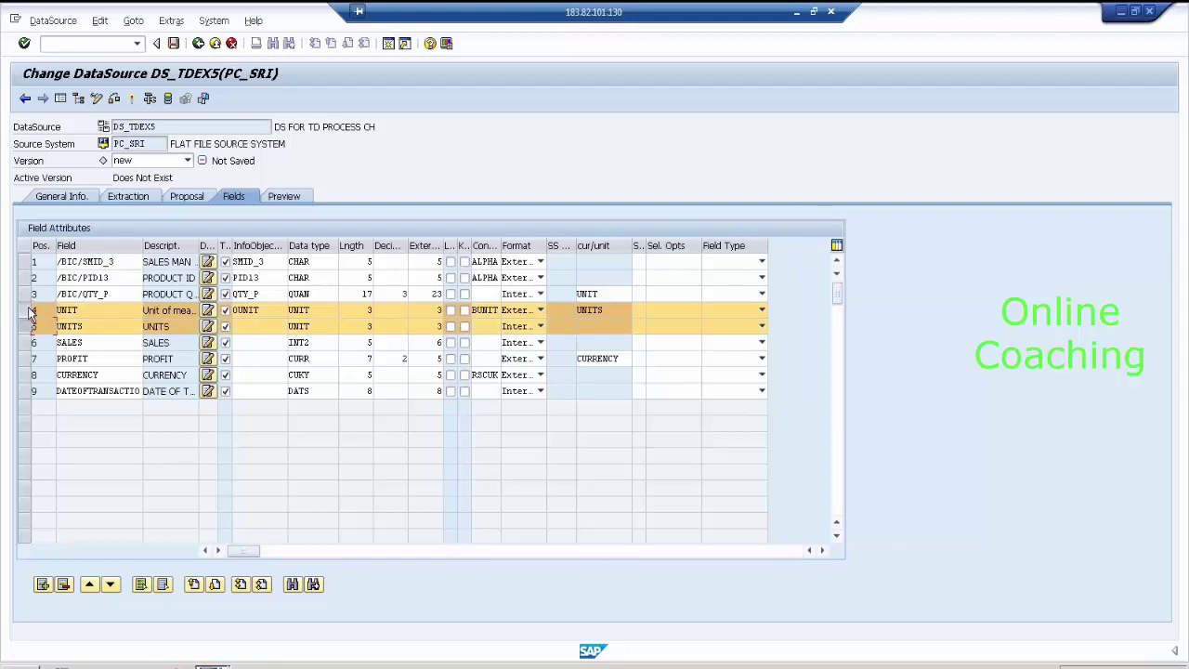
left_click(27, 311)
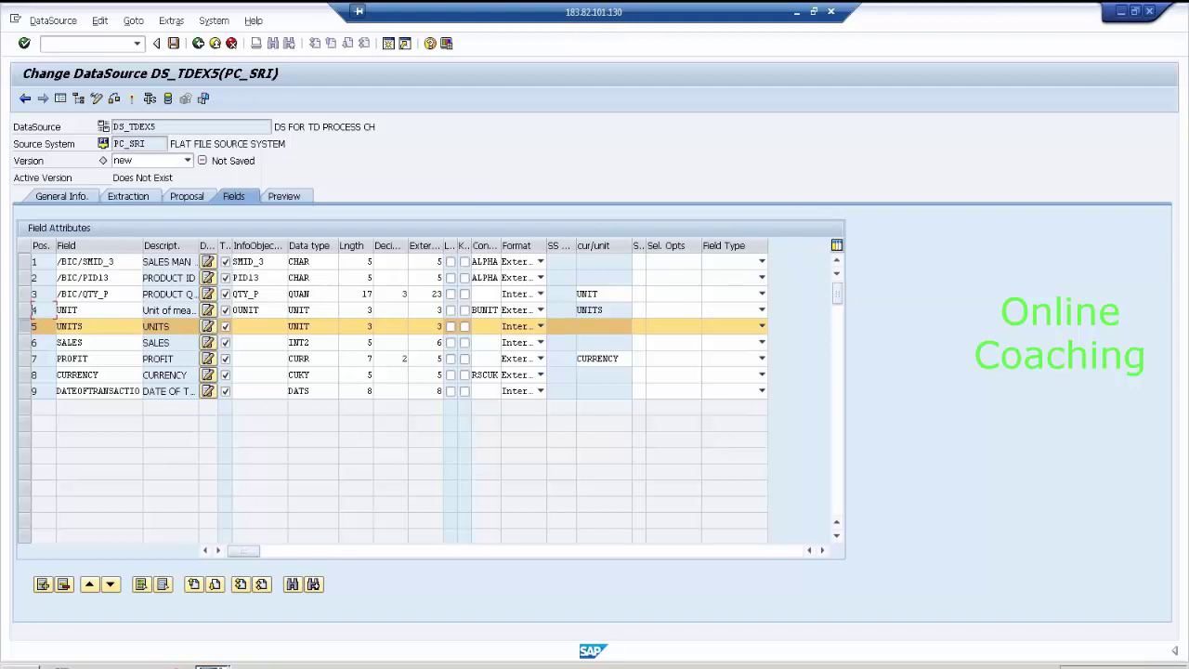
left_click(63, 584)
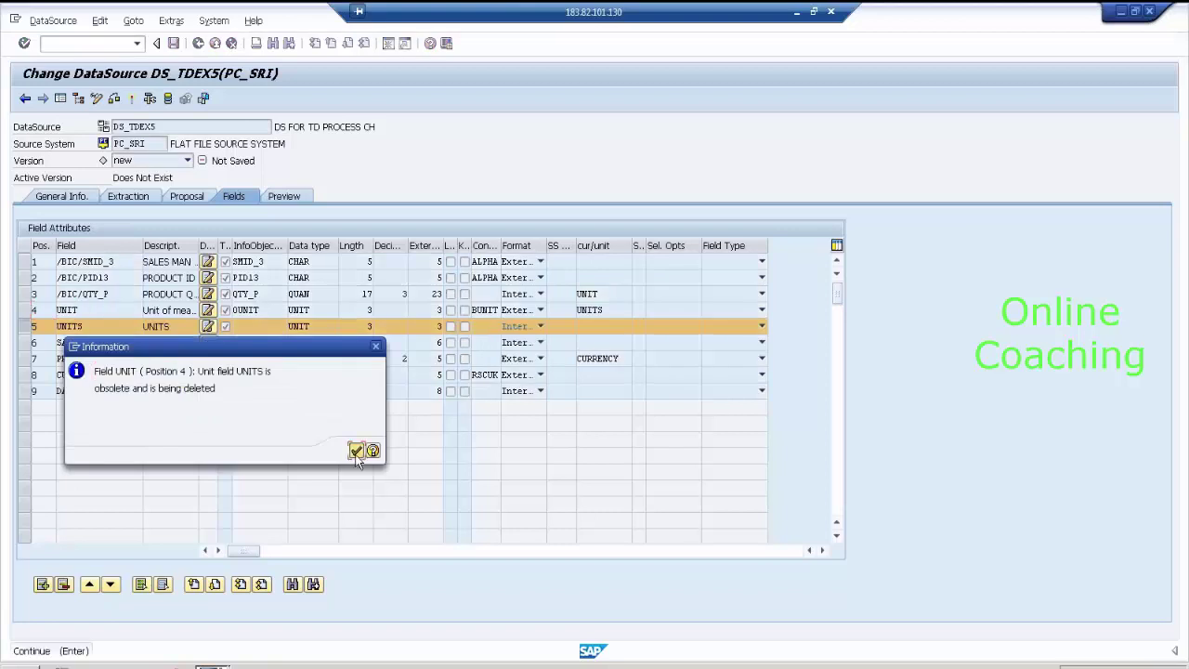
left_click(356, 452)
- Assign InfoObject SALES_P to the SALES field and PROFIT_P to the PROFIT field
left_click(258, 326)
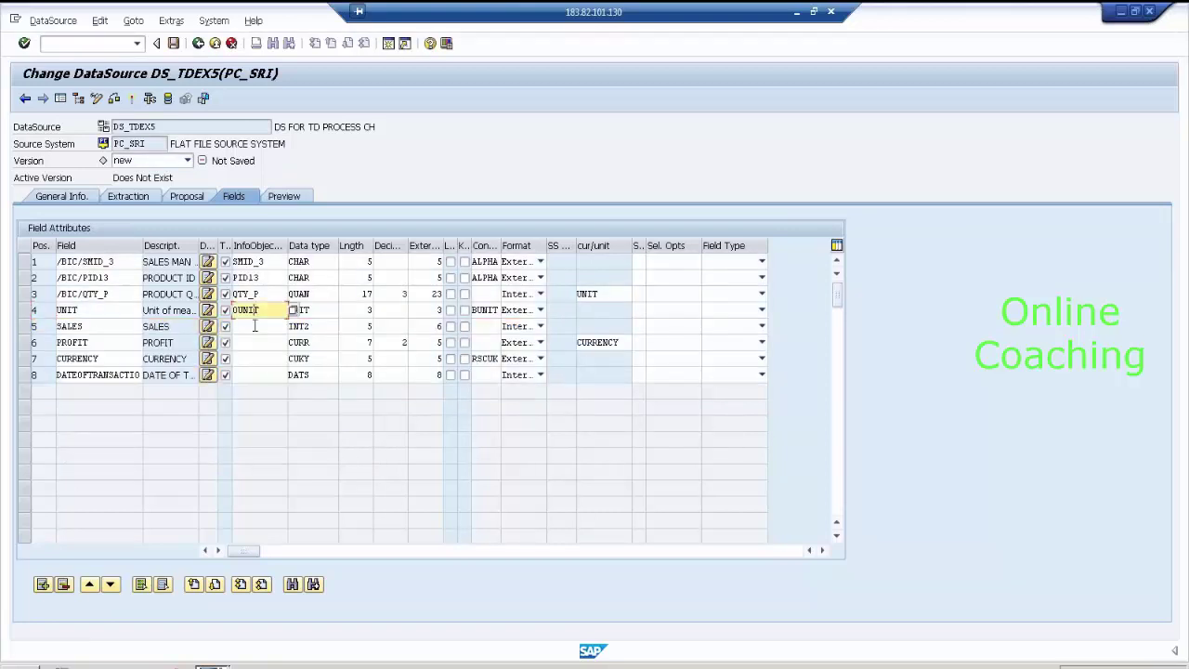
type("SALES")
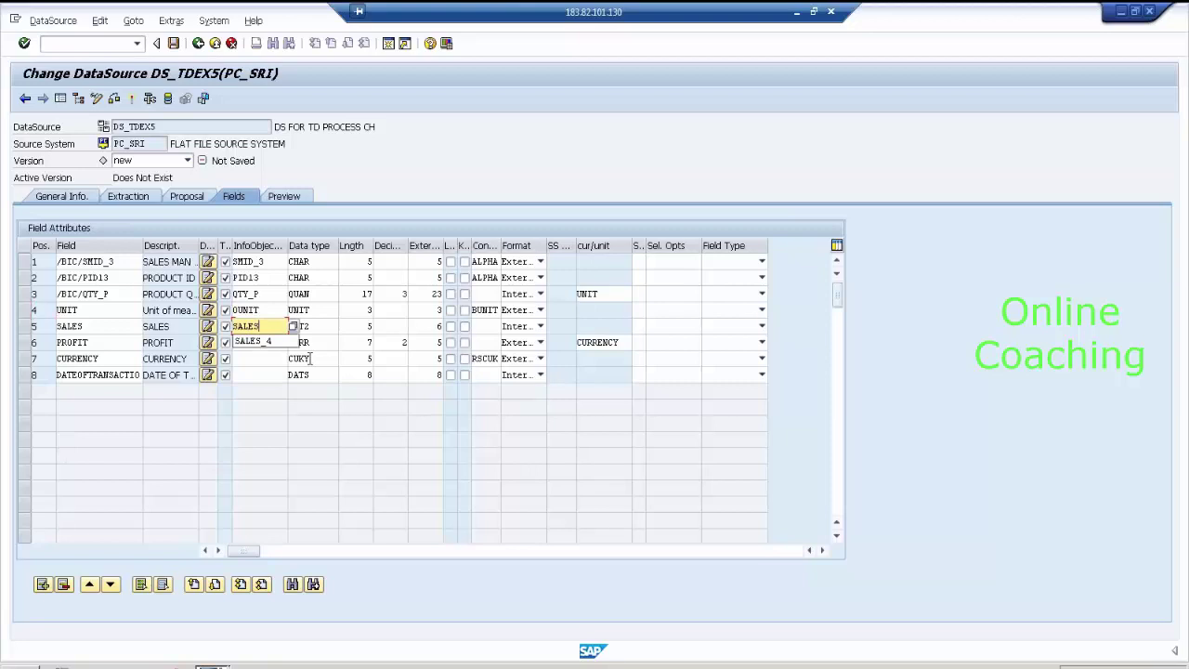
type("_P")
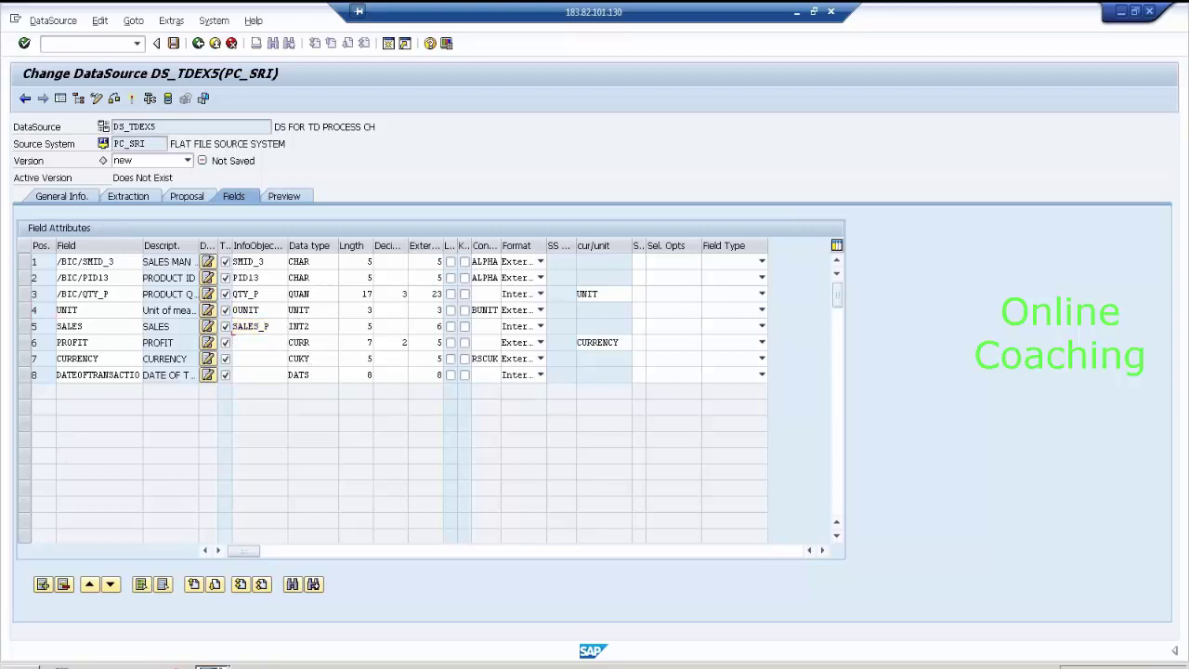
key("Return")
left_click(257, 342)
type("PROFIT_P")
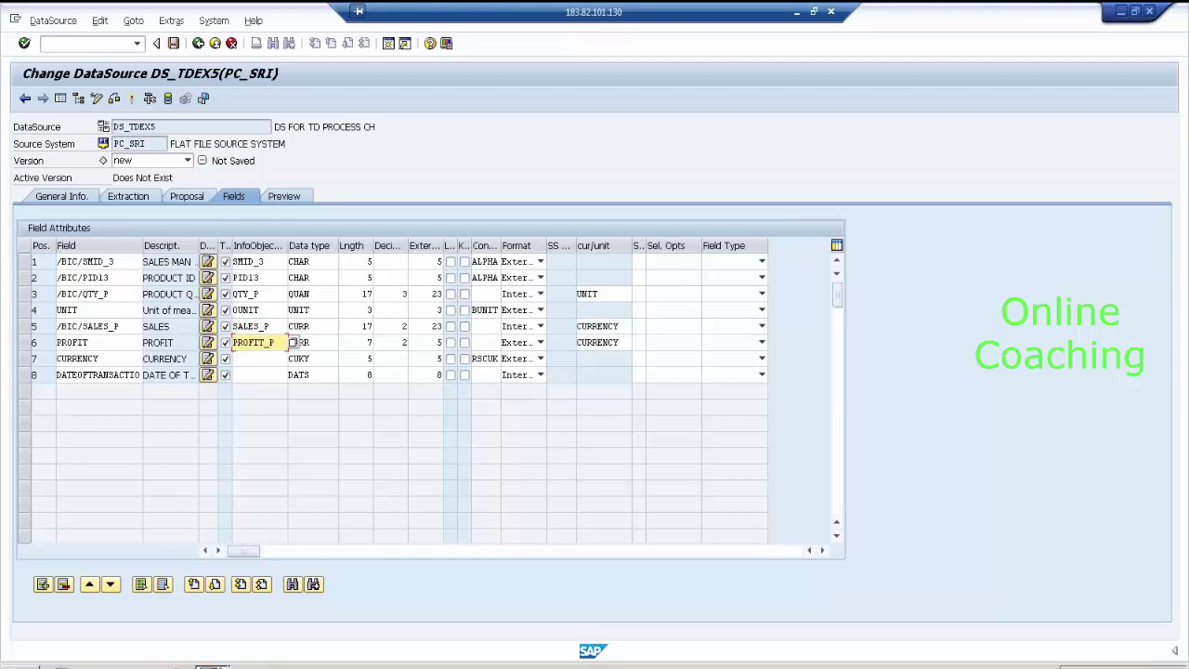
key("Return")
- Assign InfoObject 0CURRENCY to the CURRENCY field
left_click(257, 358)
type("0CURRENCY")
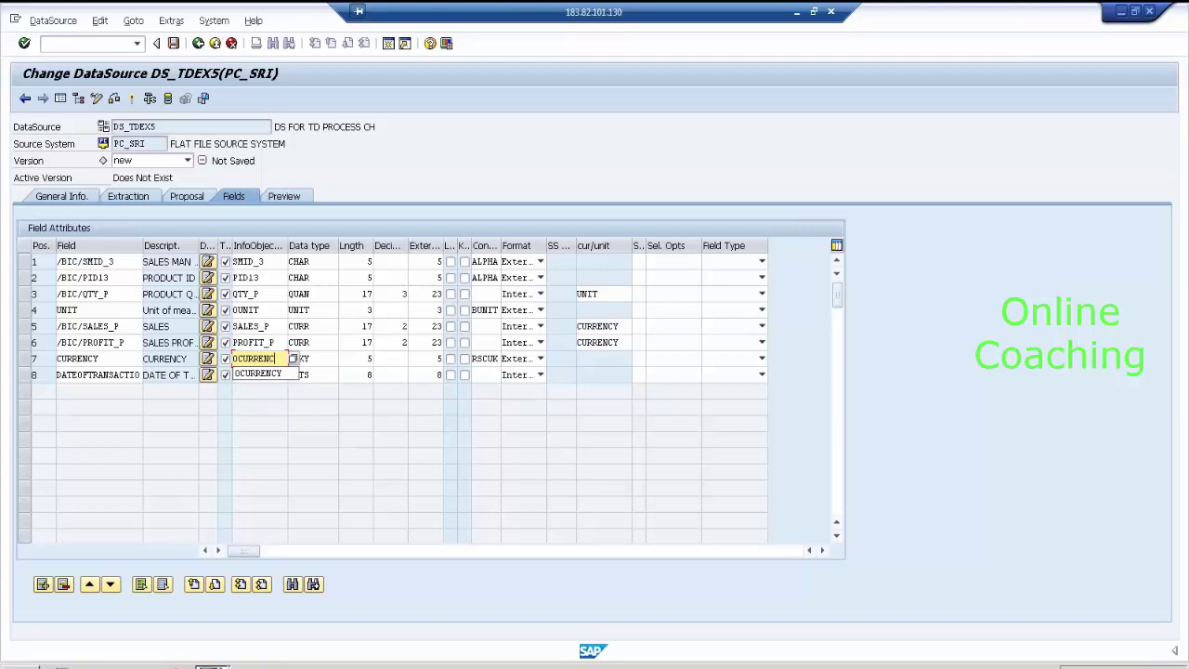
key("Return")
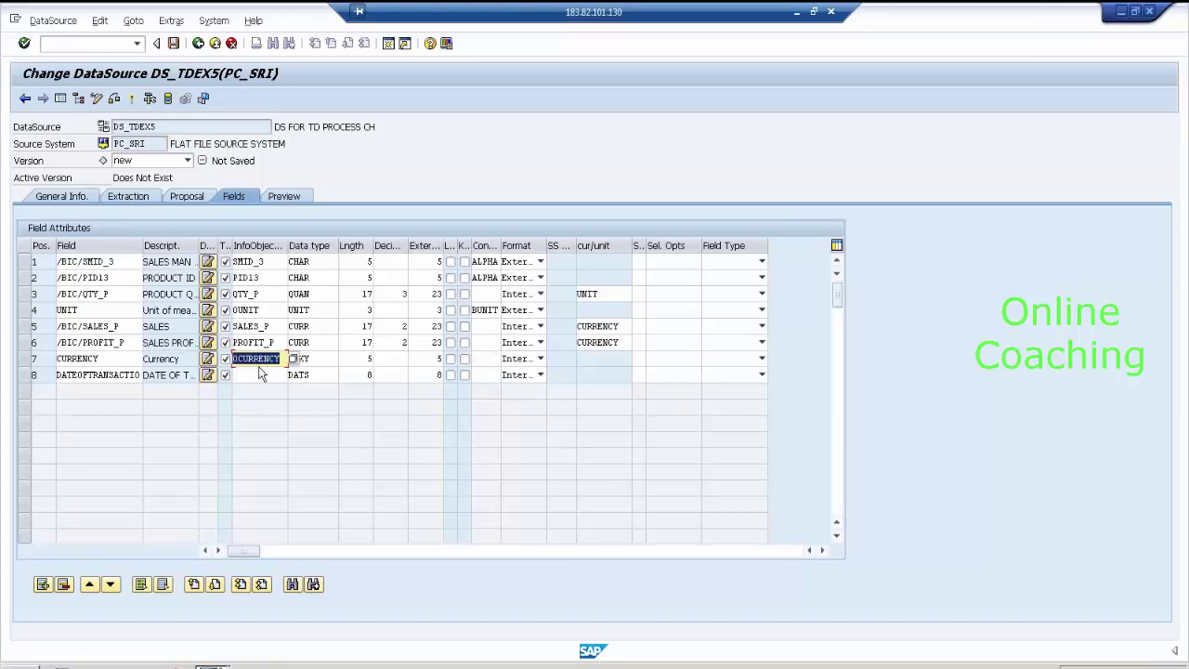
- Assign InfoObject 0CALDAY to the date of transaction field at position 8
left_click(262, 375)
type("0CALDAY")
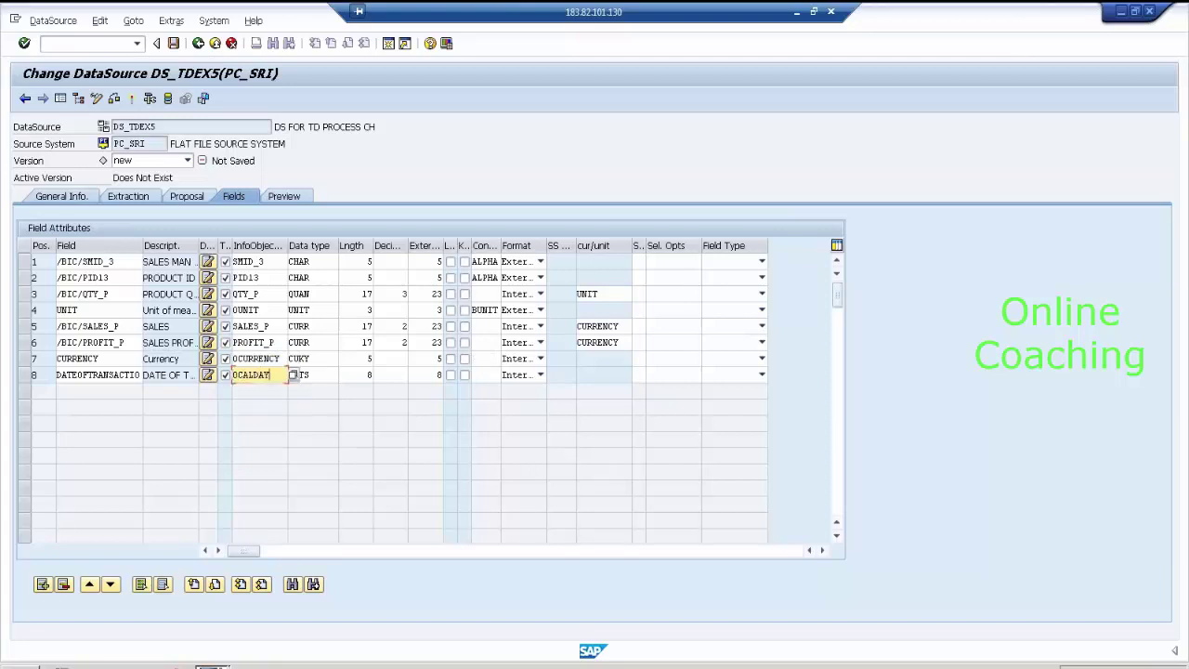
key("Return")
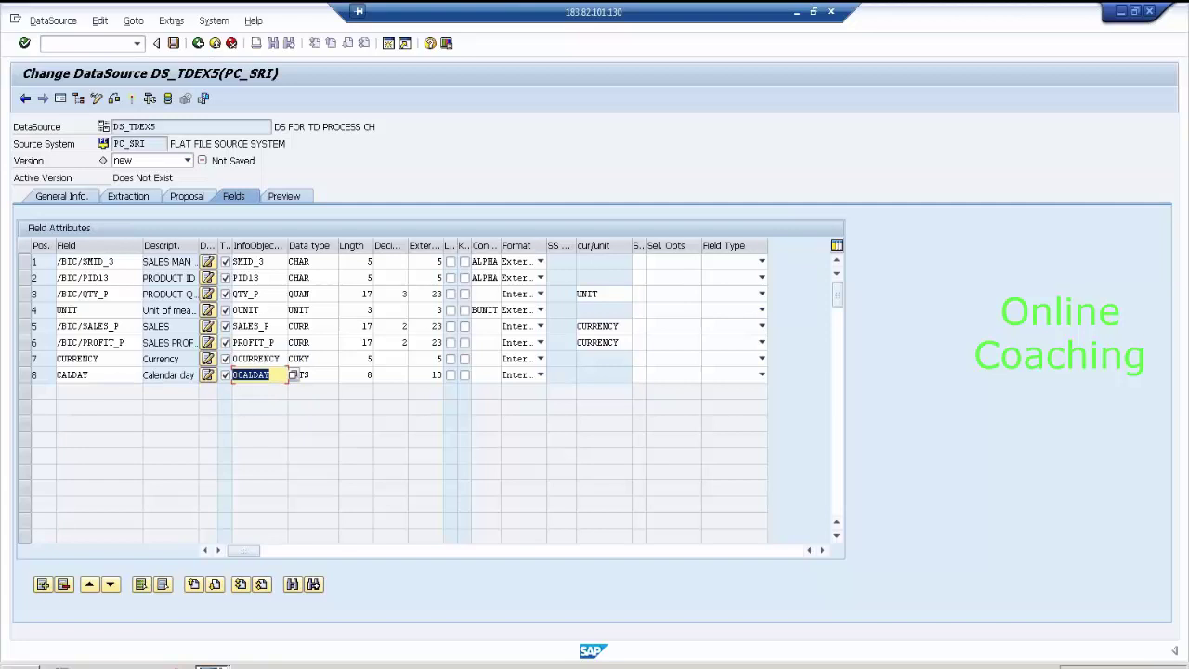
- Read the preview data for 10000 records, activating DataSource DS_TDEX5 and accepting the activation log
left_click(300, 194)
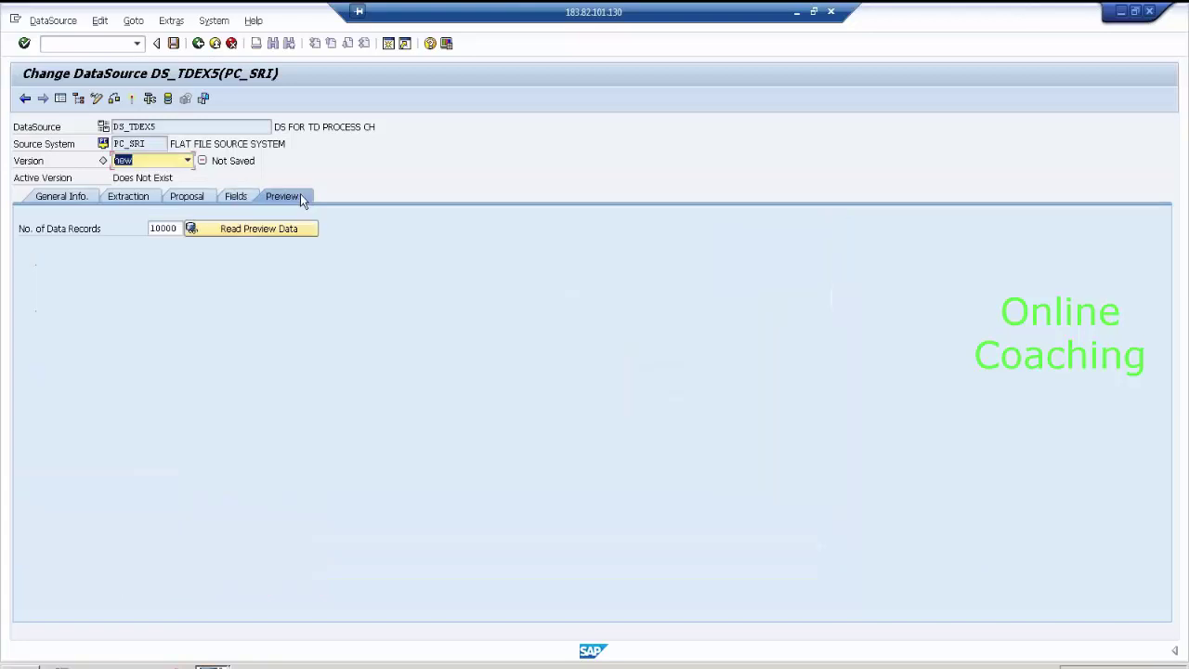
left_click(258, 231)
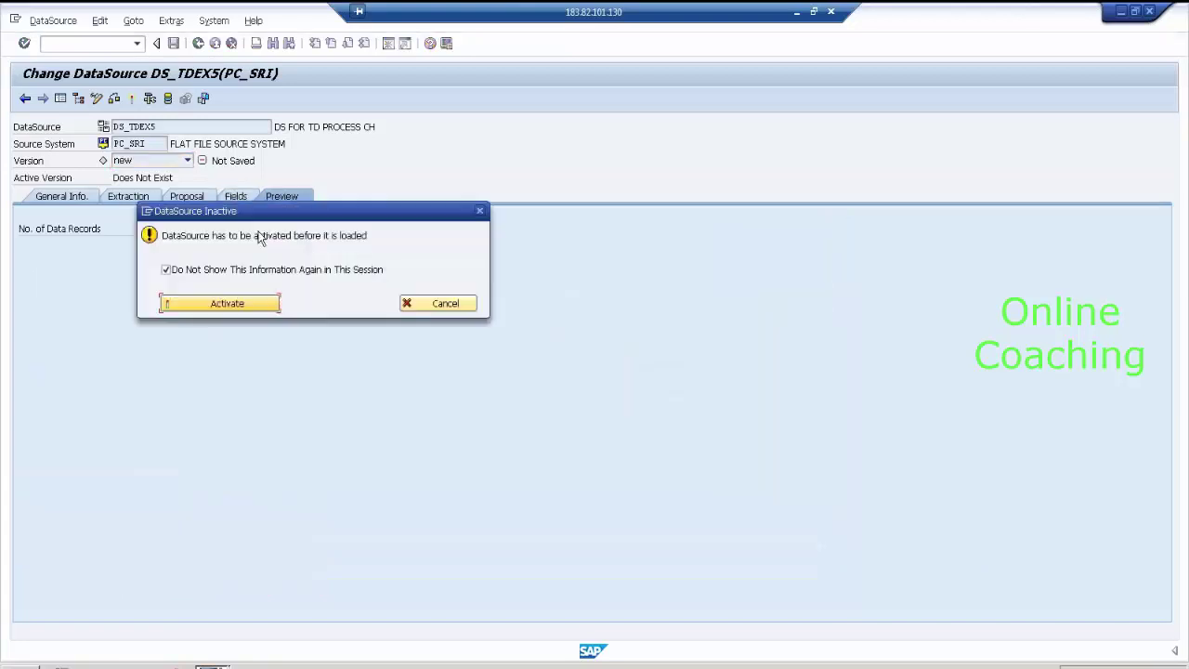
left_click(272, 305)
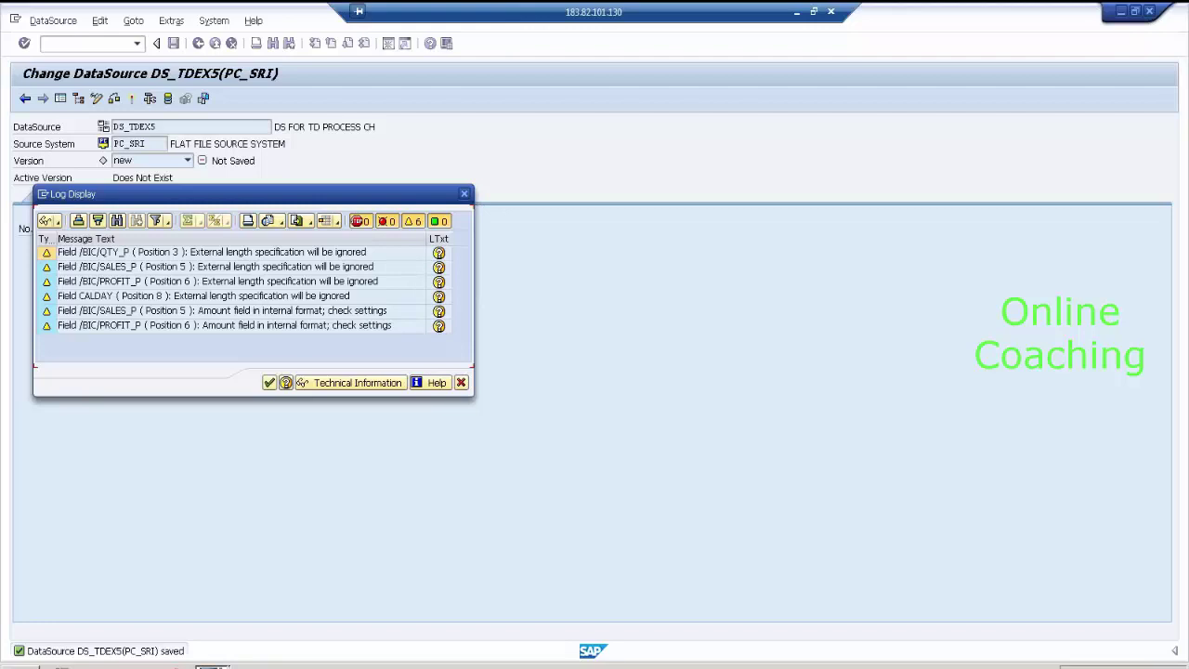
left_click(270, 383)
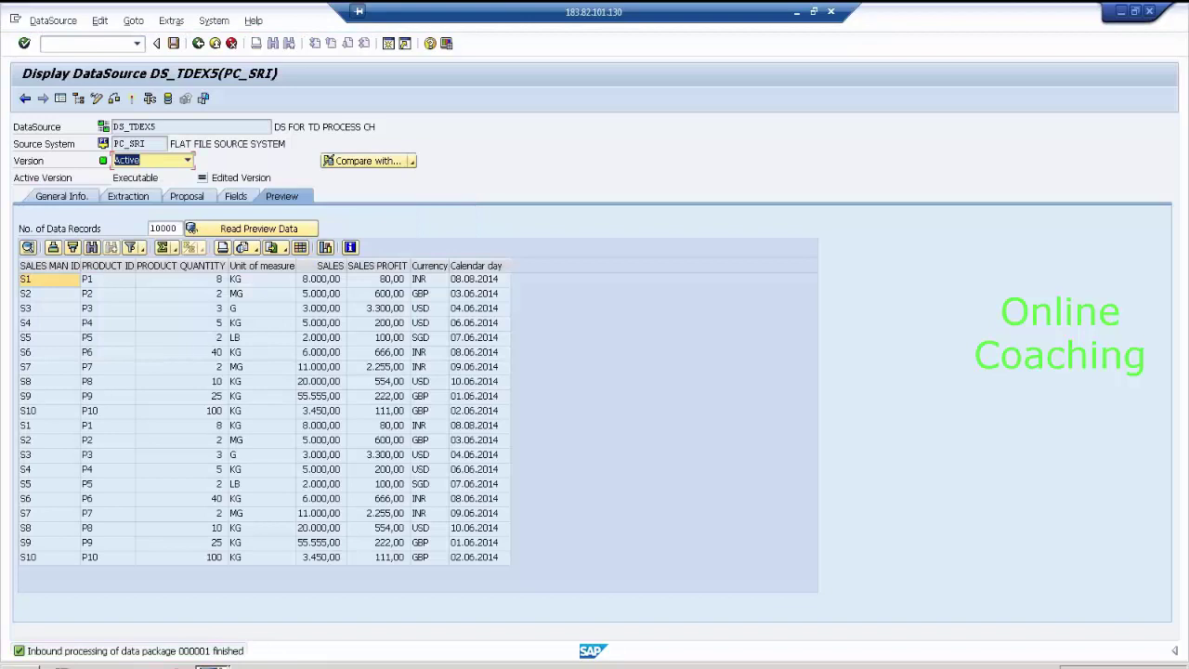
- Leave the DataSource and expand INFOAREA FOR 9PM CLASS in the InfoProvider tree
left_click(198, 44)
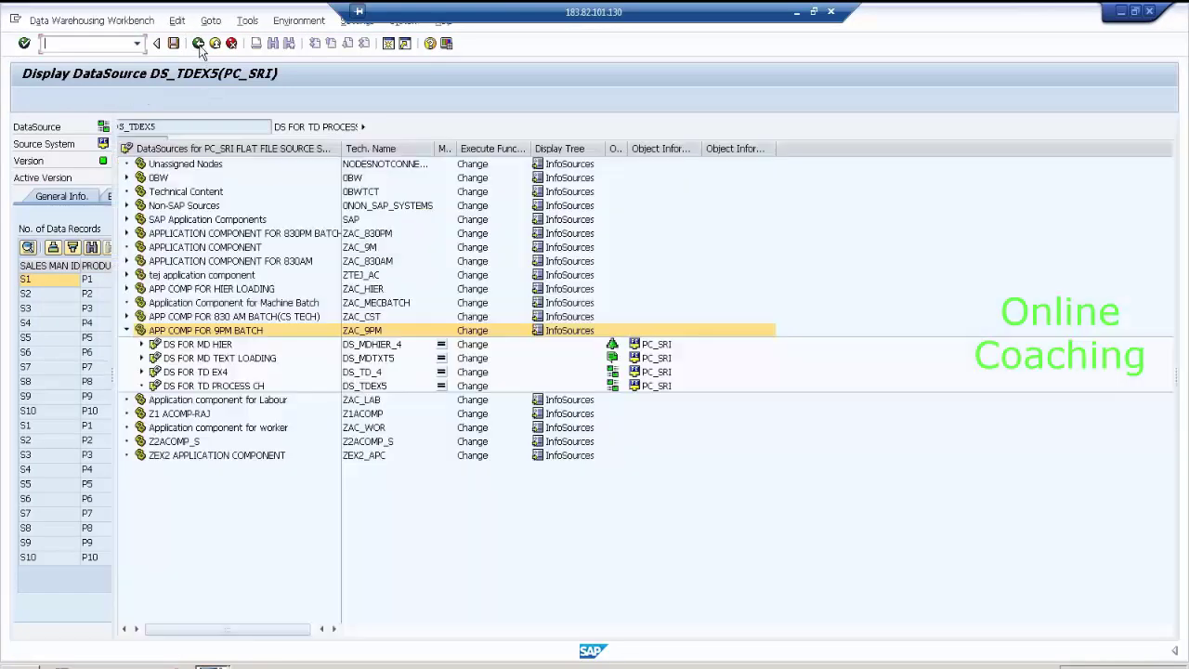
left_click(126, 331)
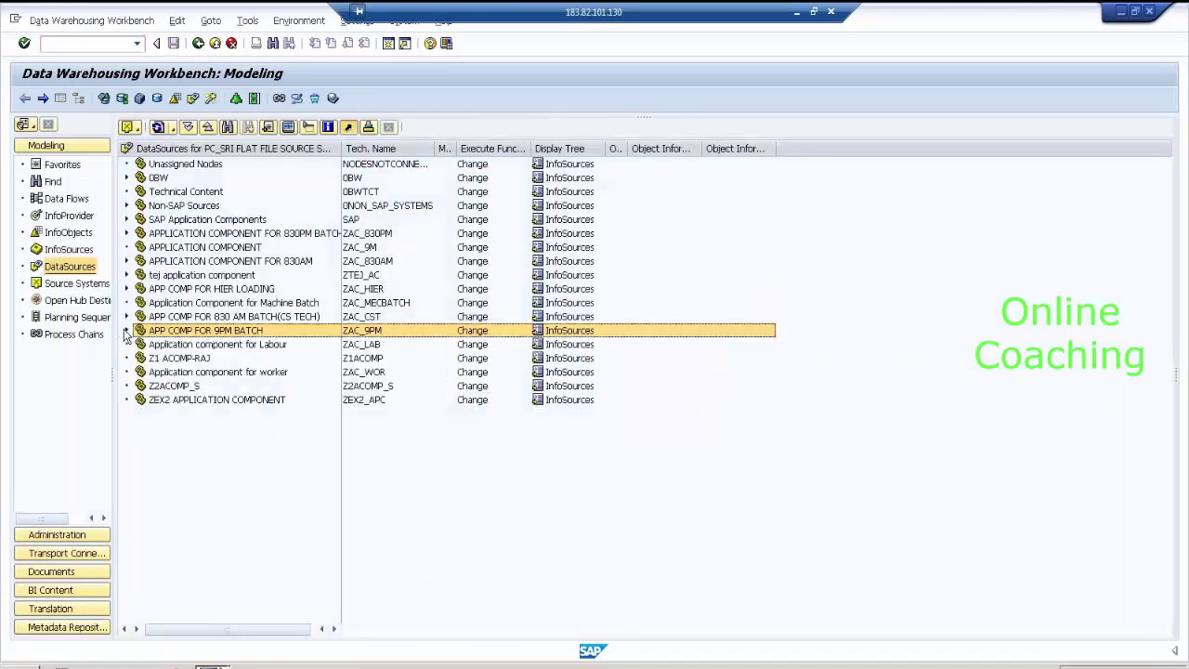
left_click(81, 219)
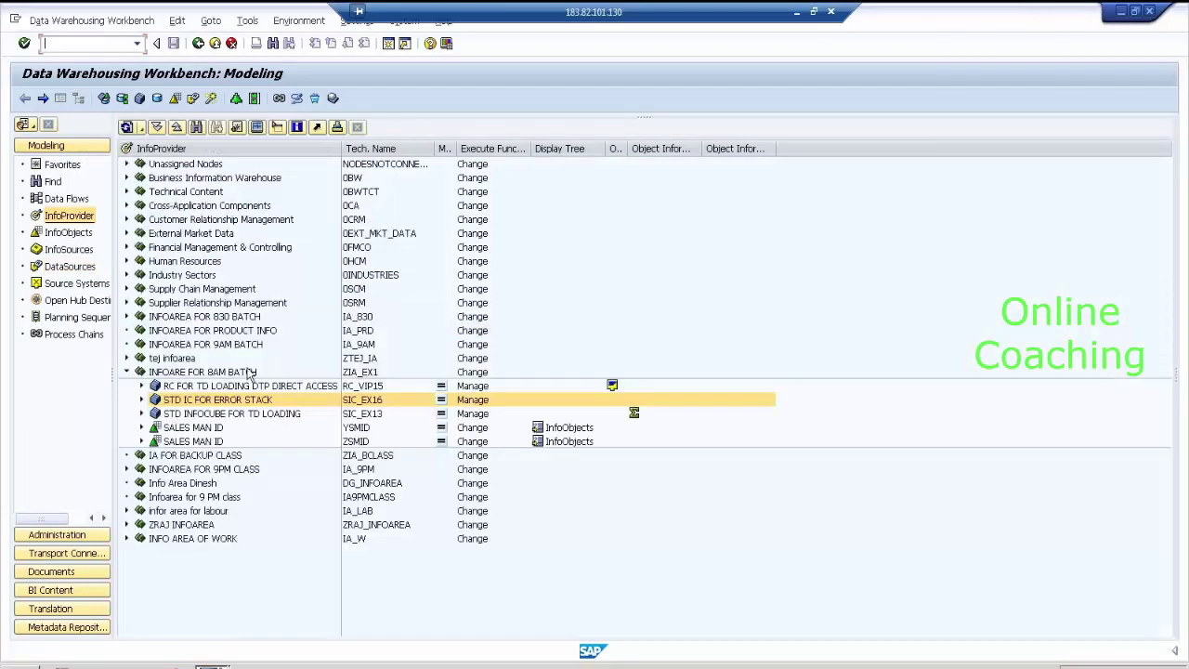
left_click(126, 372)
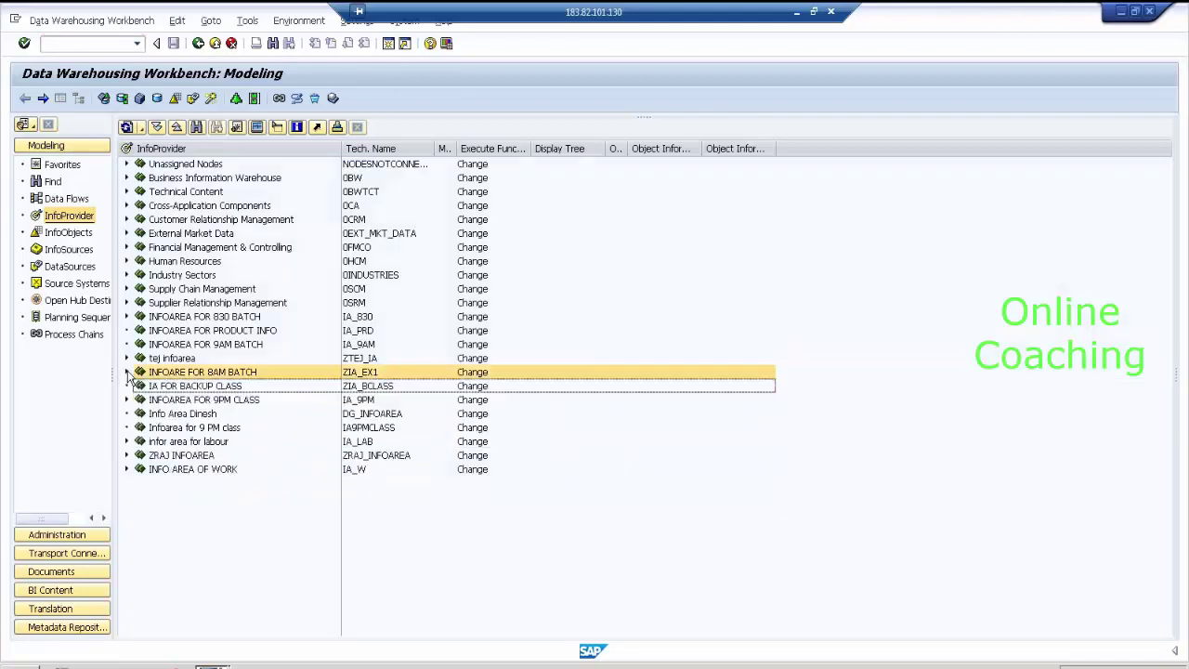
left_click(140, 402)
left_click(127, 401)
left_click(259, 415)
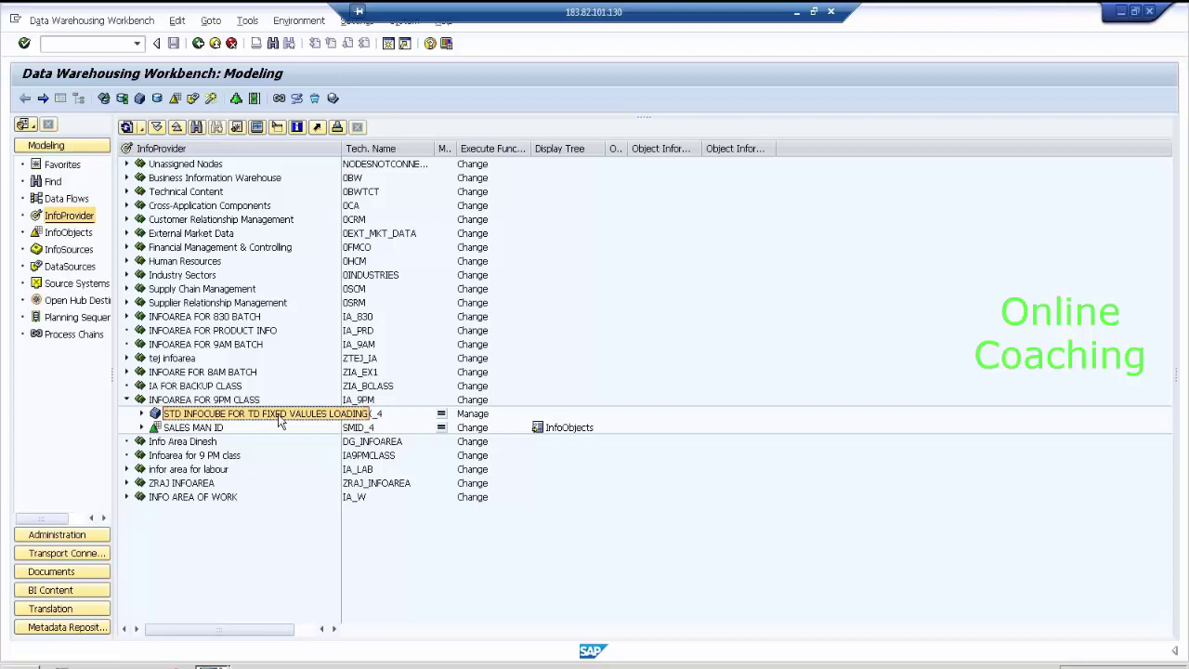
- Try to create a standard InfoCube SIC_PC described as STD ICUBE FOR PROCESS CHAINS under INFOAREA FOR 9PM CLASS
right_click(249, 400)
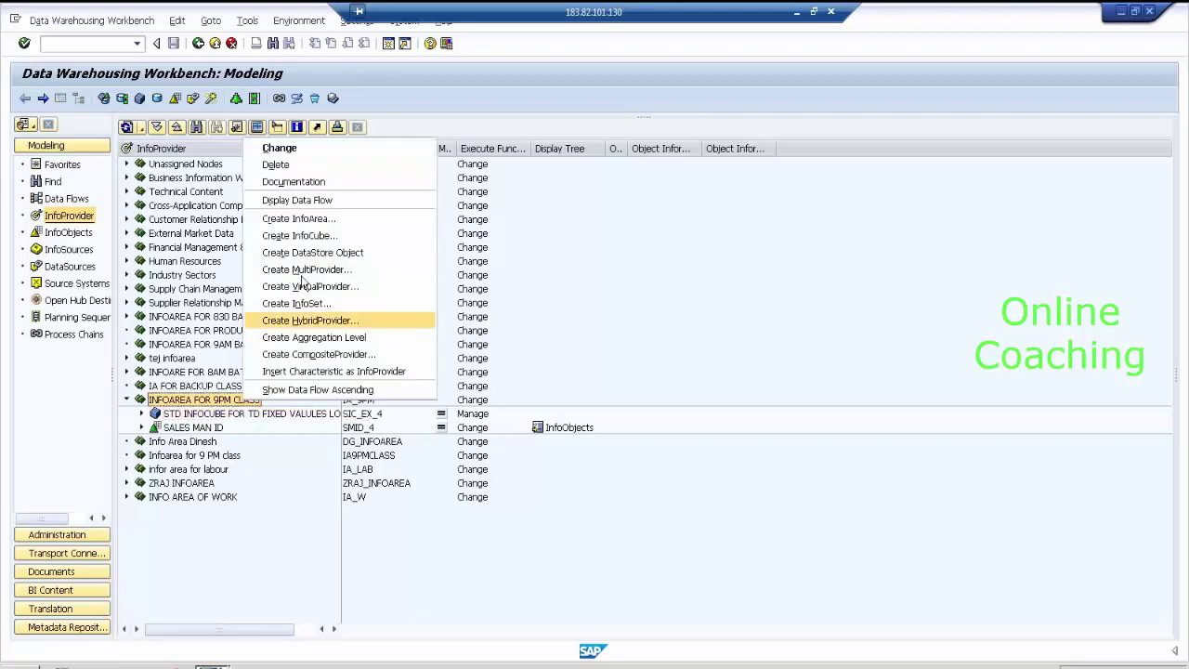
left_click(300, 235)
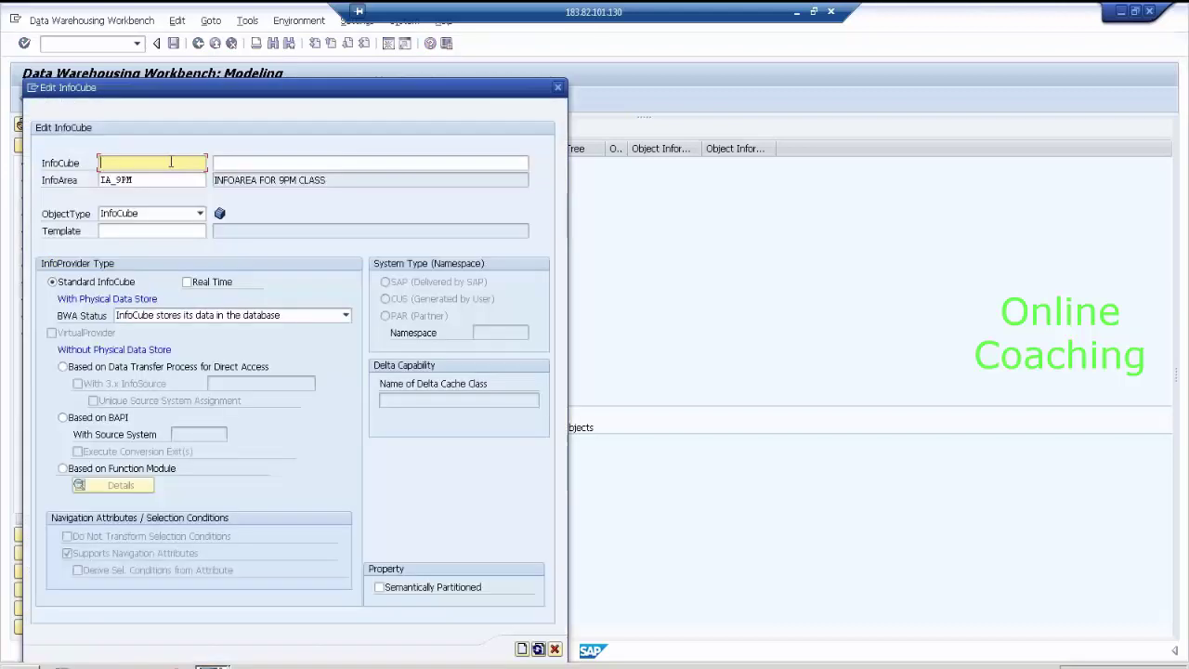
type("SIC_")
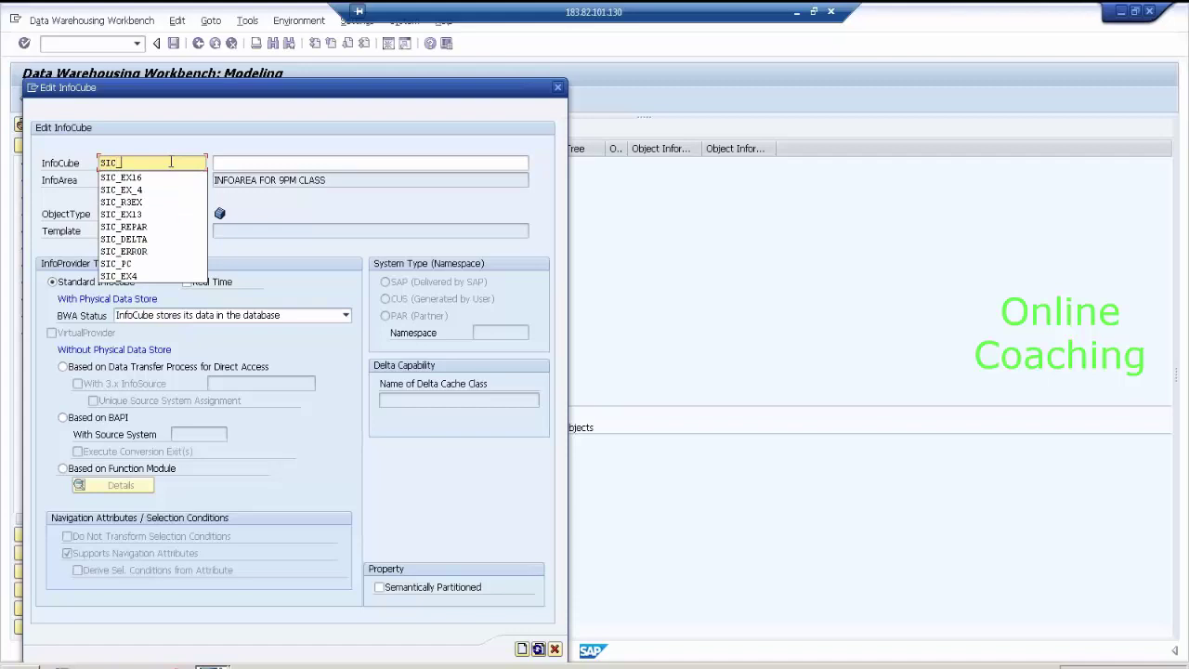
type("PC")
key("Tab")
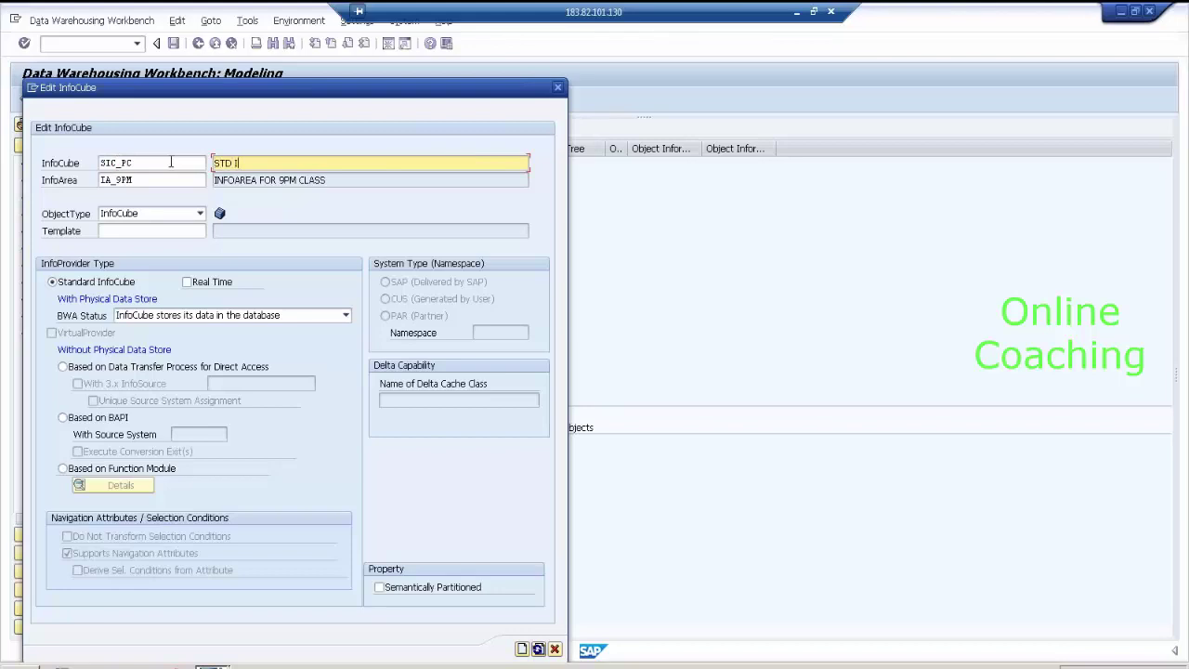
type("STD ICUBE FOR PROCESS CHAINS")
key("Return")
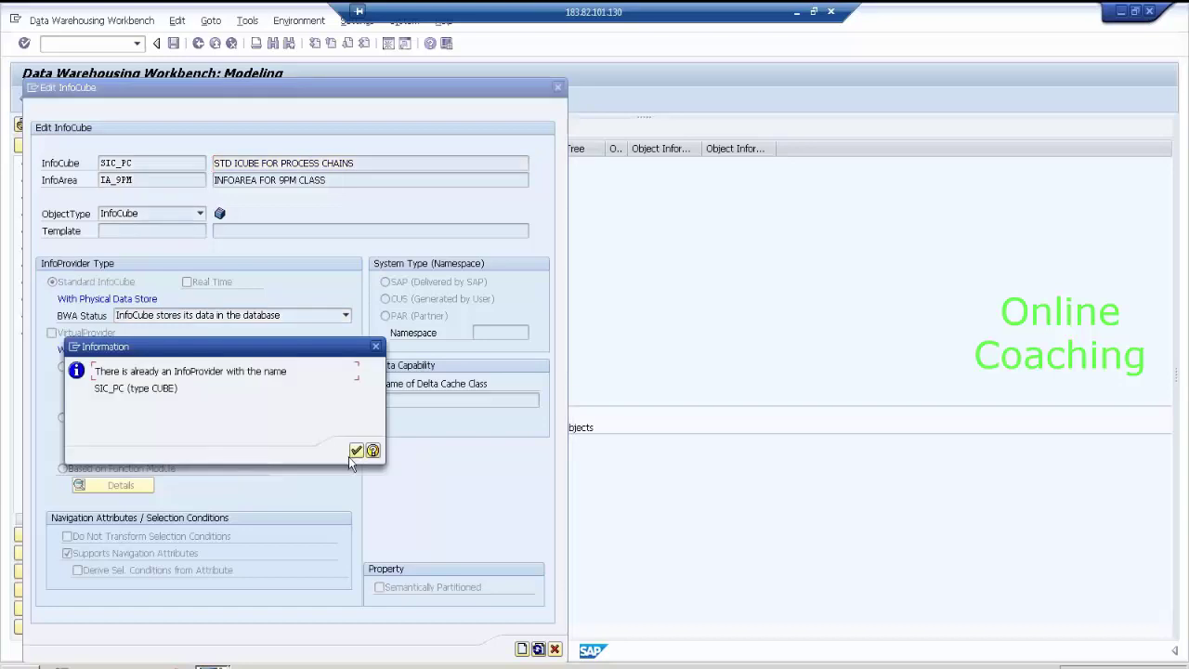
- Change the InfoCube's technical name to SIC_PC1 and create it
left_click(357, 450)
left_click(169, 162)
type("1")
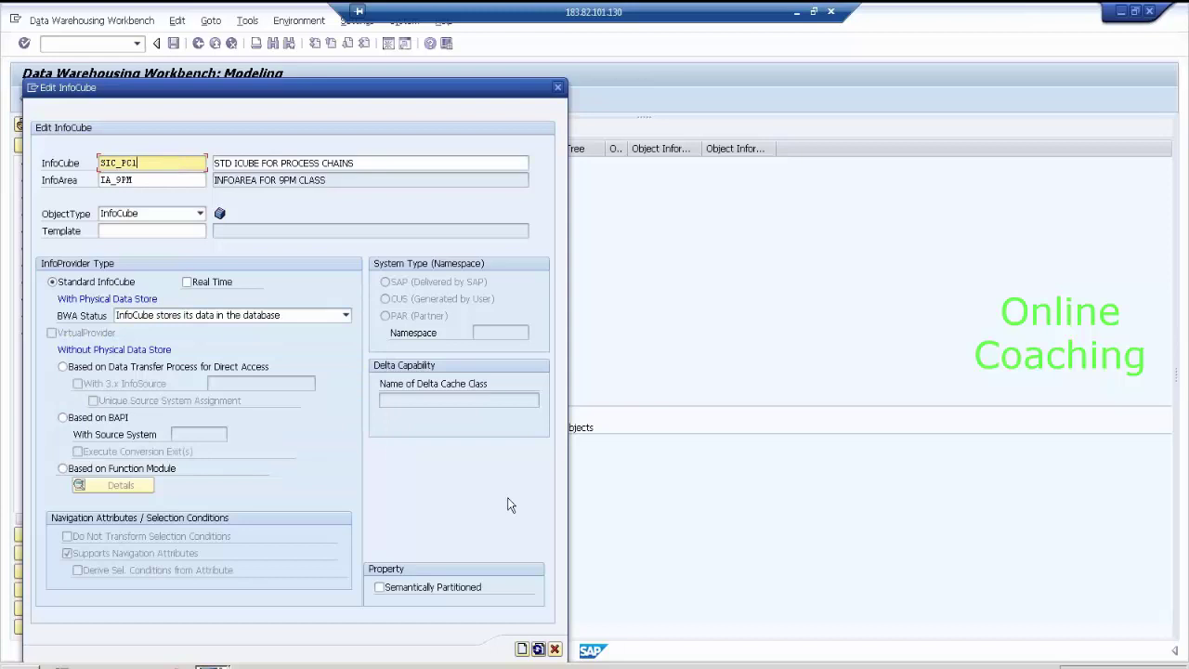
left_click(523, 650)
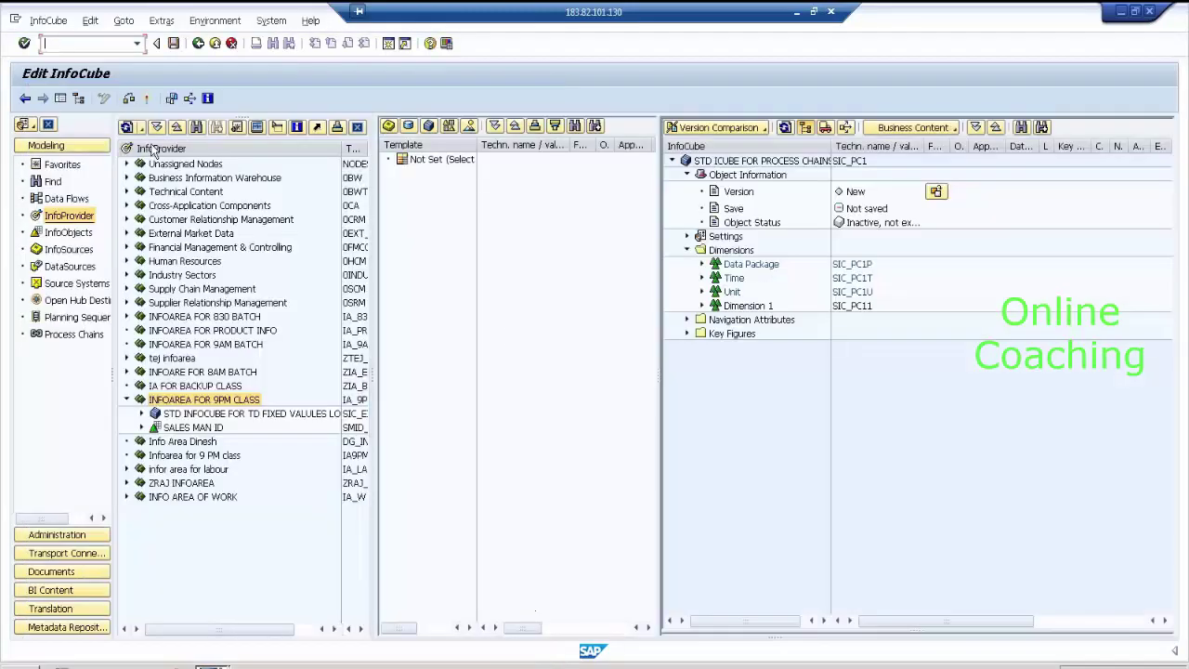
- Hide the navigation area, widen the InfoCube name column, and rename Dimension 1 to SALES DIMENSION
left_click(61, 99)
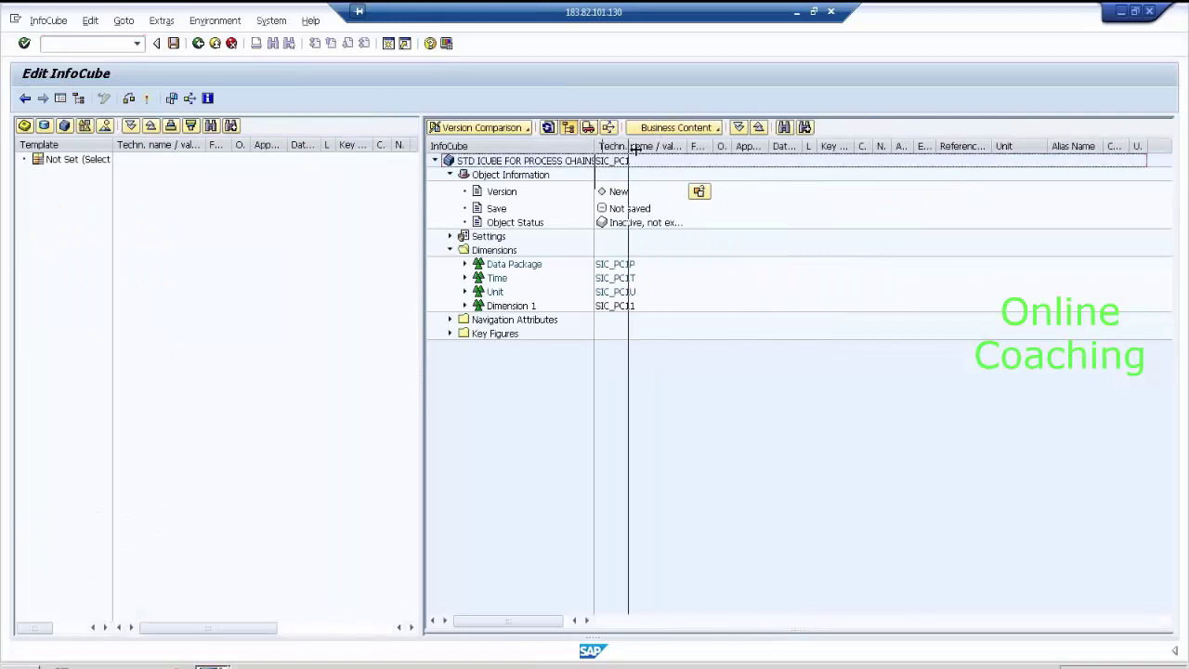
left_click_drag(595, 146, 638, 149)
right_click(522, 306)
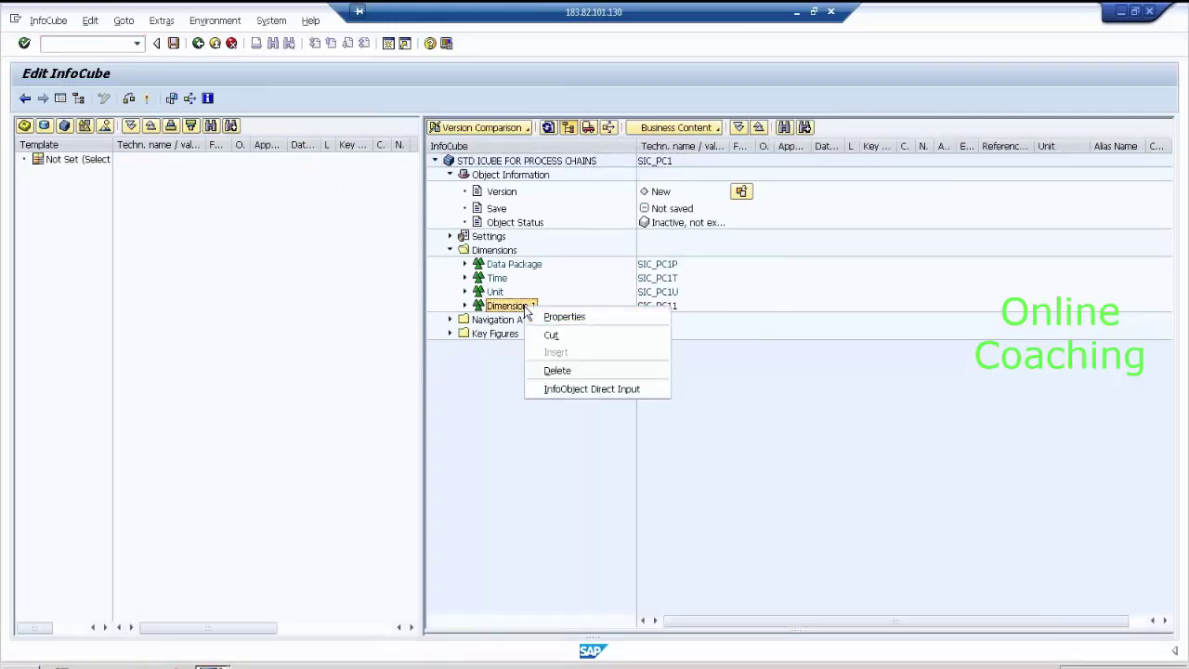
left_click(547, 321)
type("S")
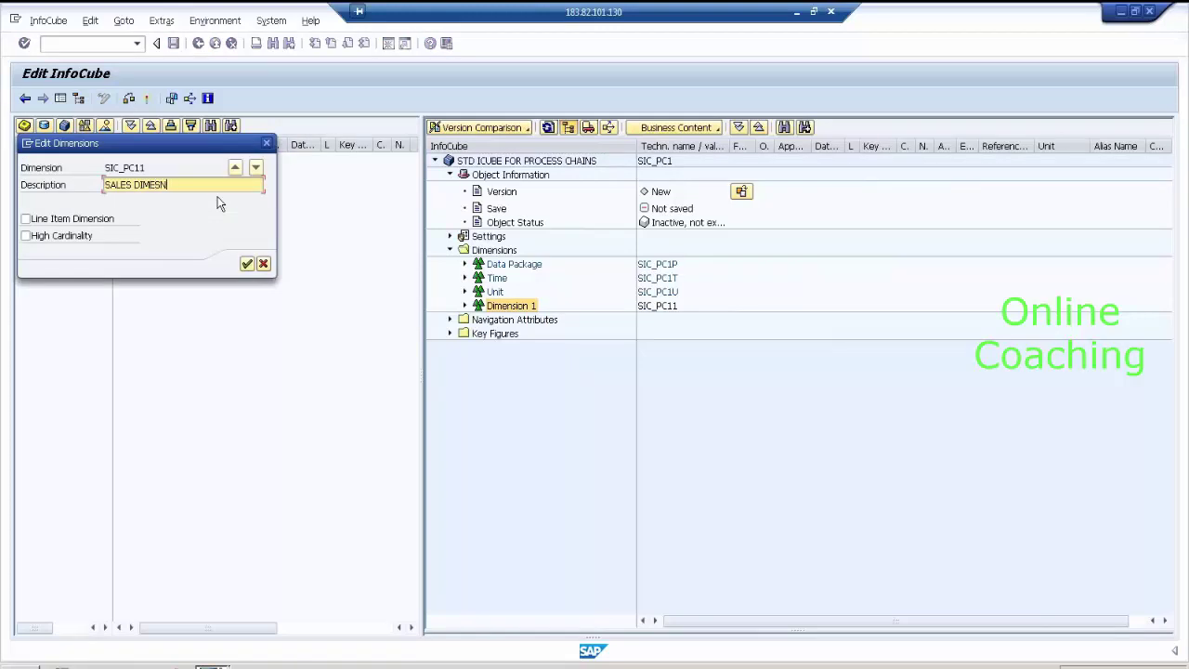
type("ALES DIMENSION")
key("Return")
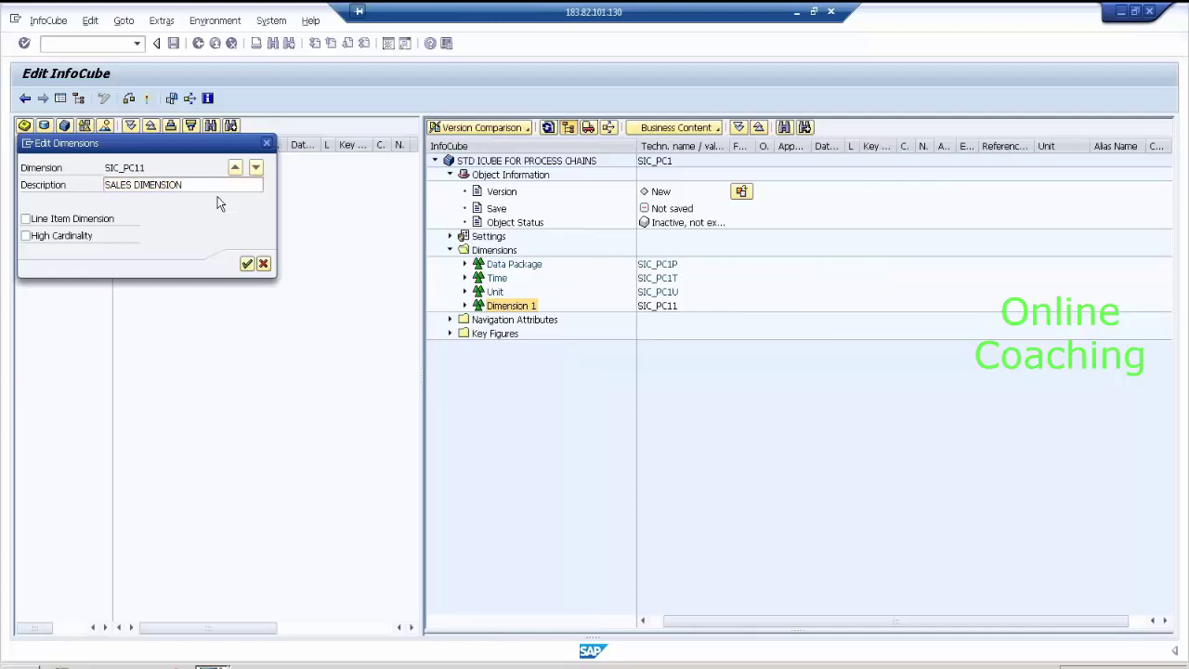
- Create a new dimension described as PRODUCT DIMENSION in InfoCube SIC_PC1
right_click(511, 252)
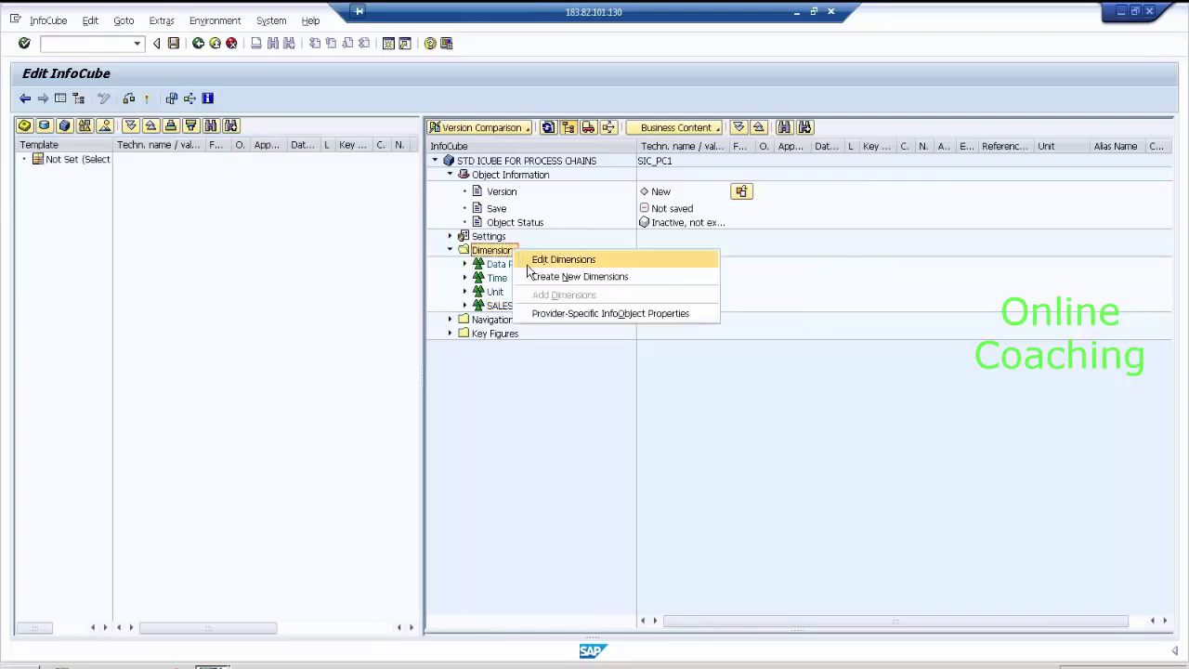
left_click(548, 277)
type("PRODUCT DIMENSIO")
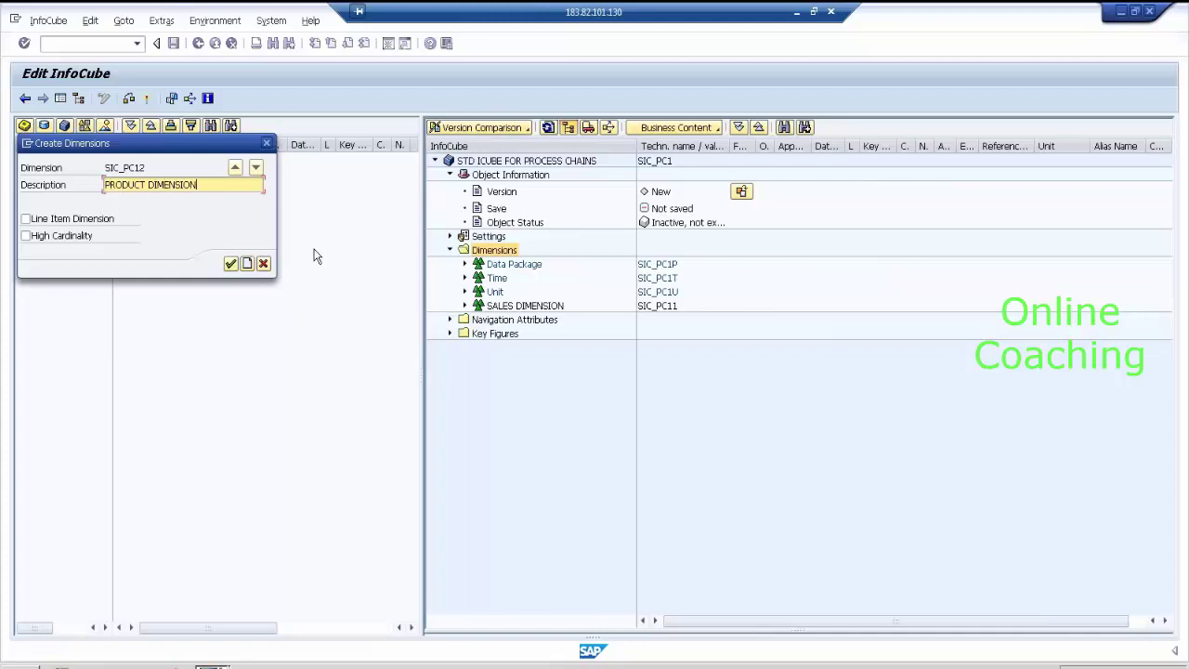
type("N")
key("Return")
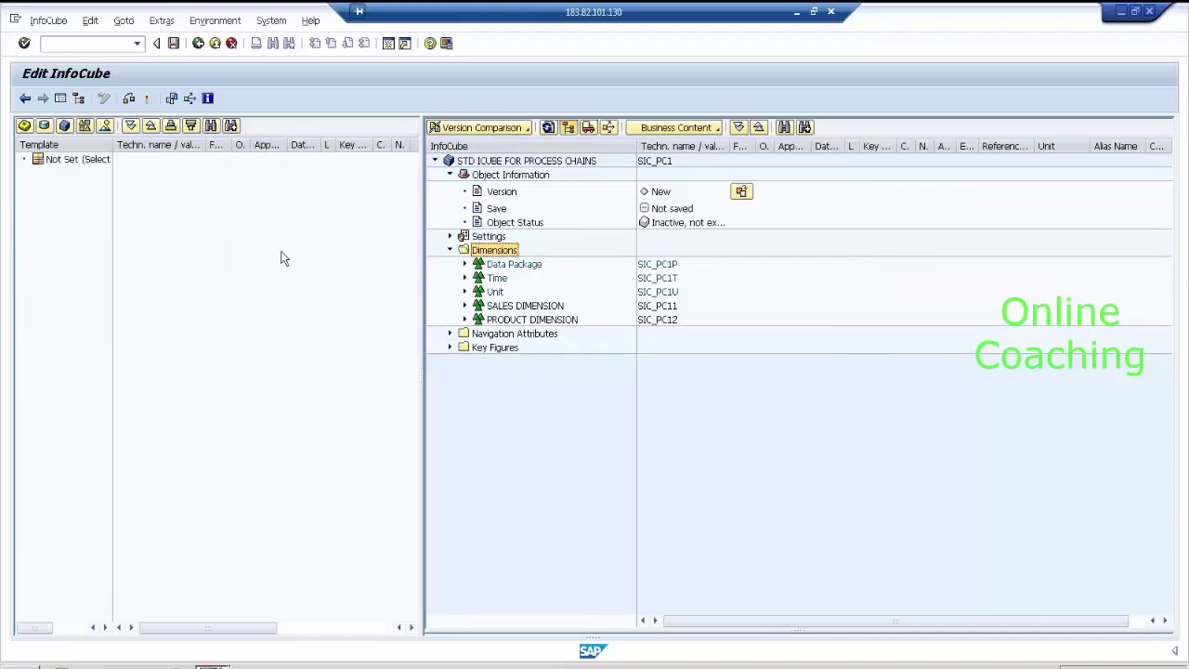
left_click(563, 307)
left_click(564, 319)
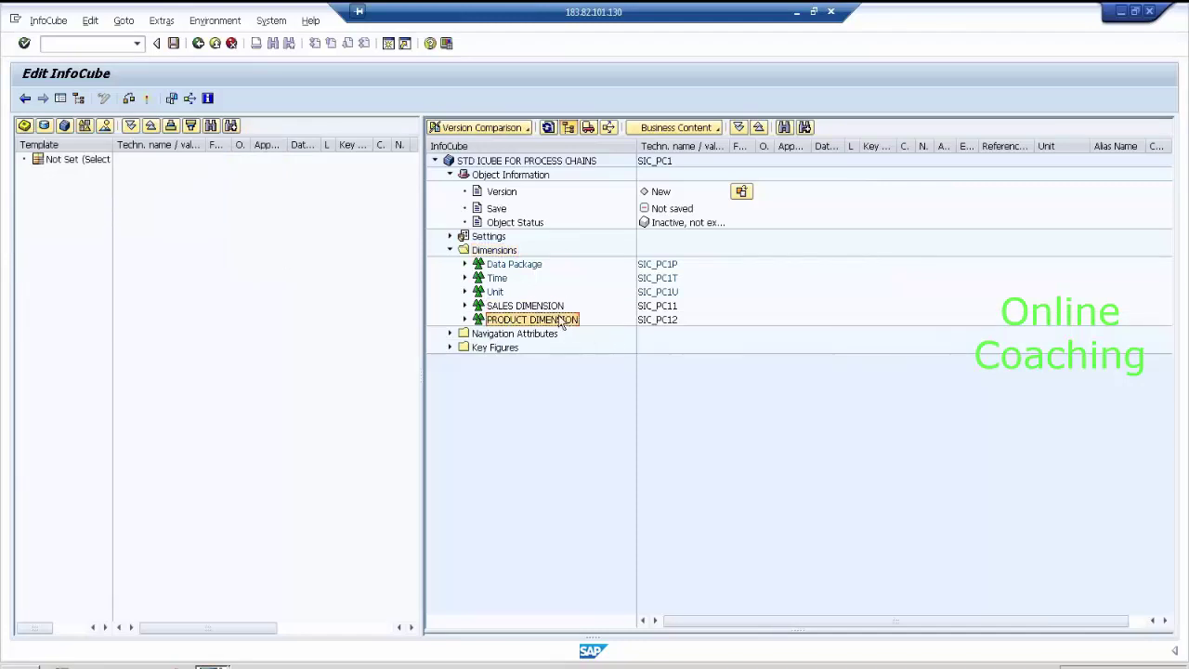
left_click(551, 308)
left_click(555, 321)
right_click(557, 307)
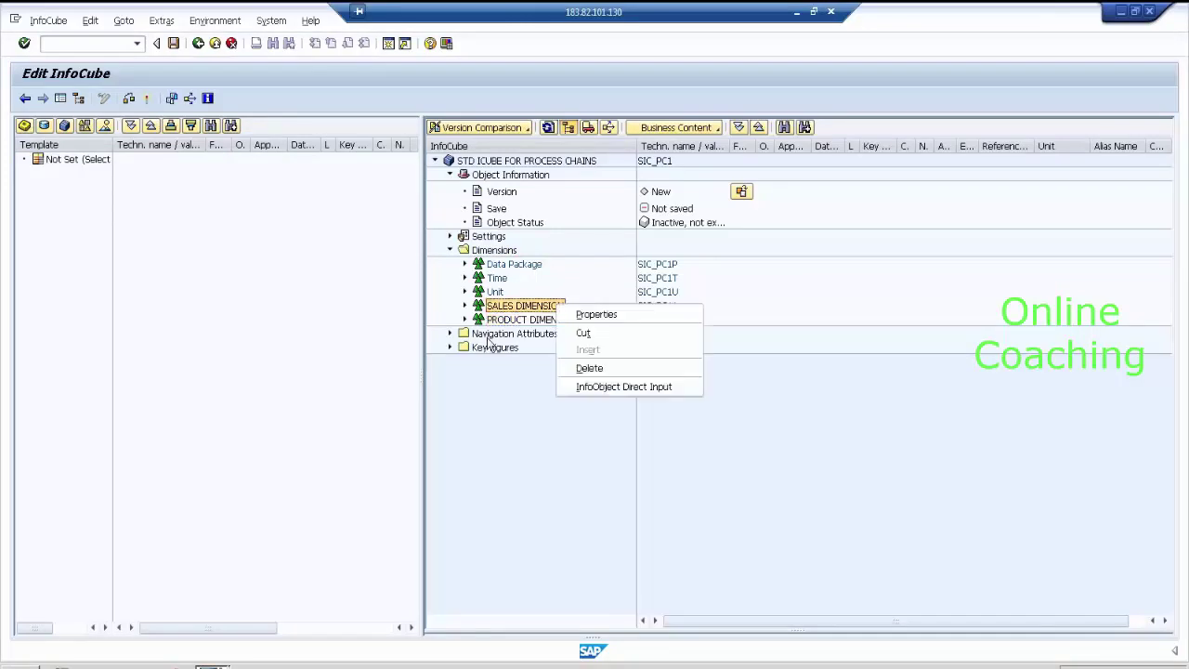
left_click(508, 420)
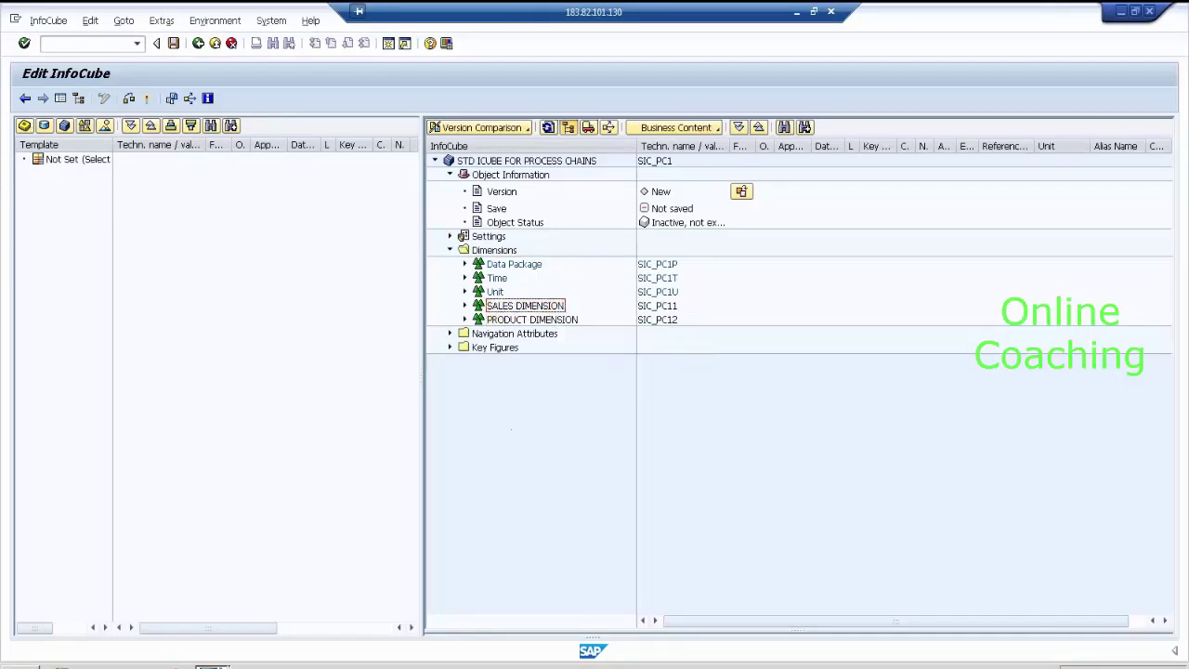
- Open a second SAP session and run transaction rsa15 to show the DataSources tree
left_click(212, 665)
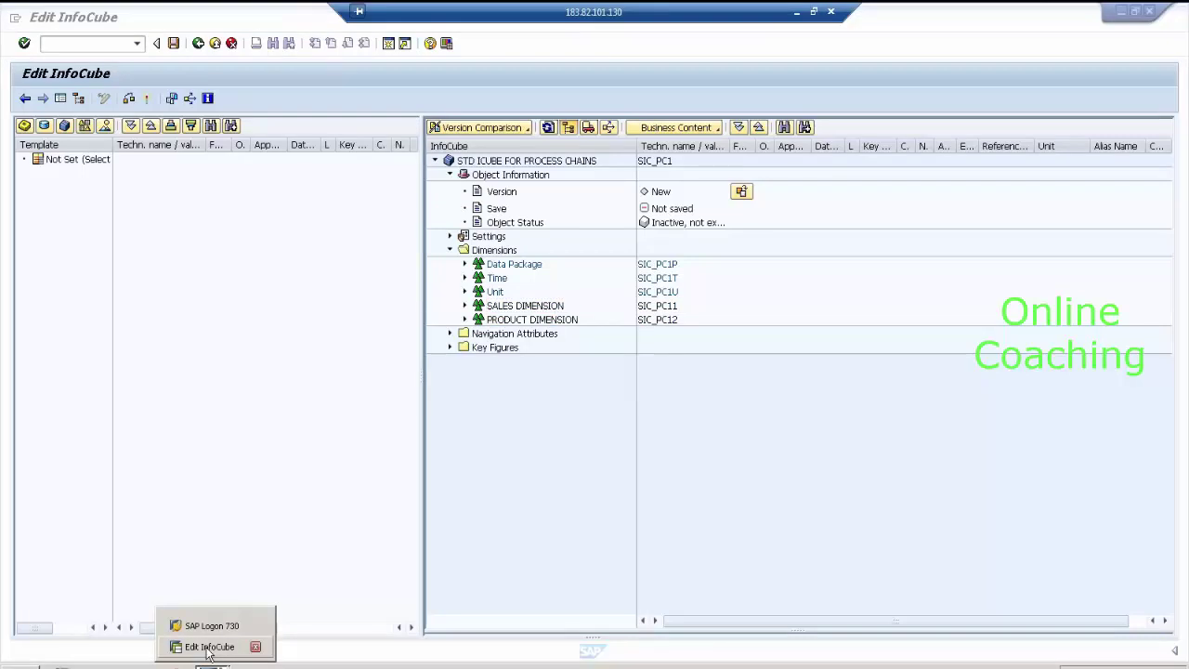
left_click(340, 344)
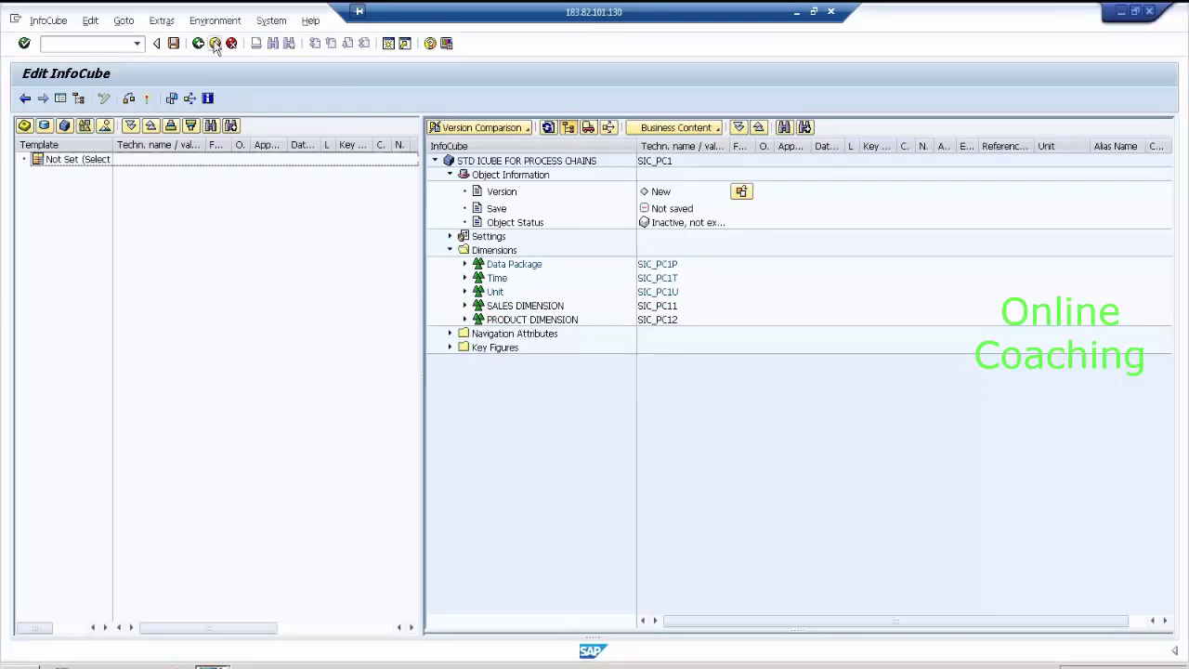
left_click(390, 42)
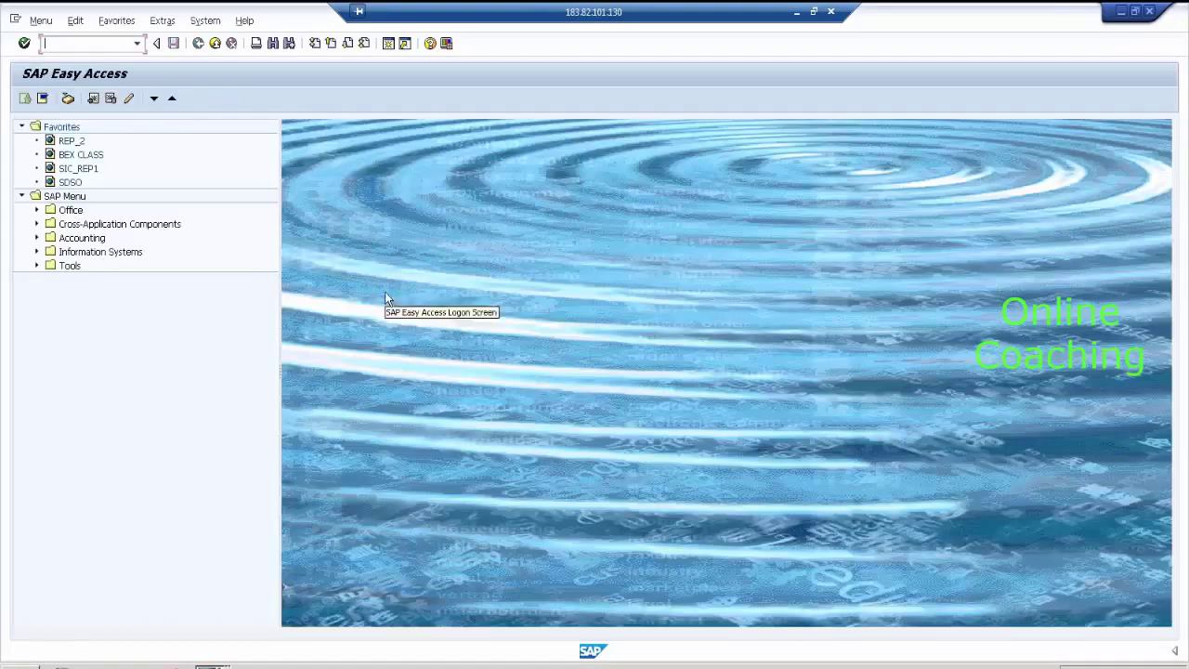
left_click(137, 43)
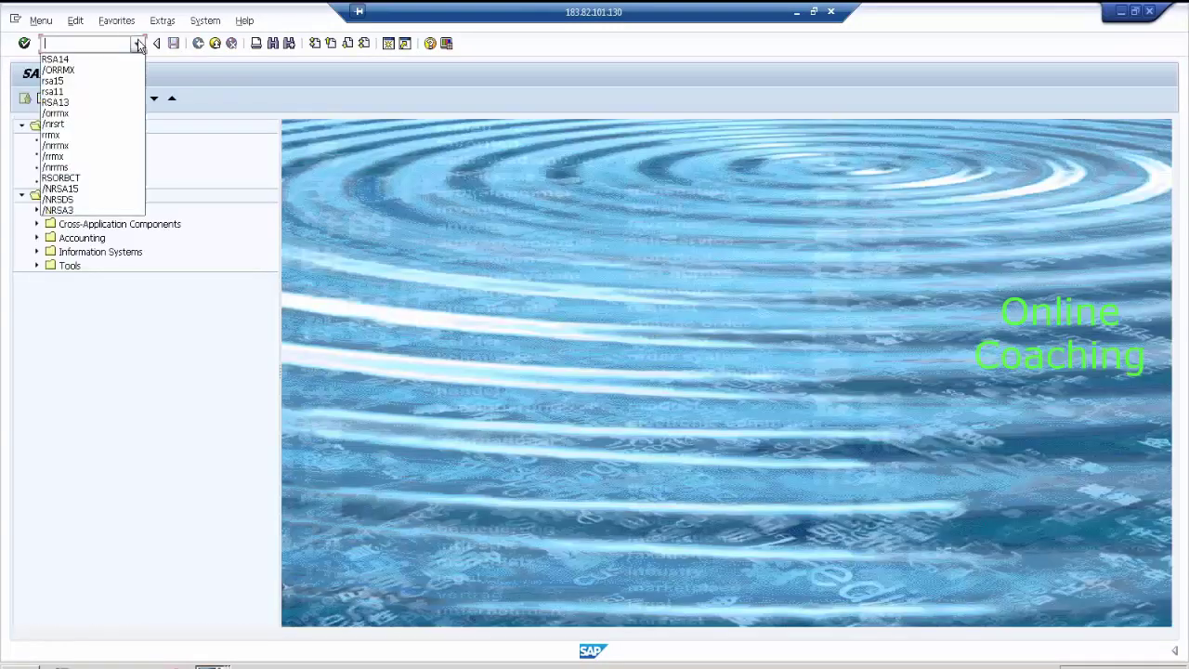
left_click(104, 81)
key("Return")
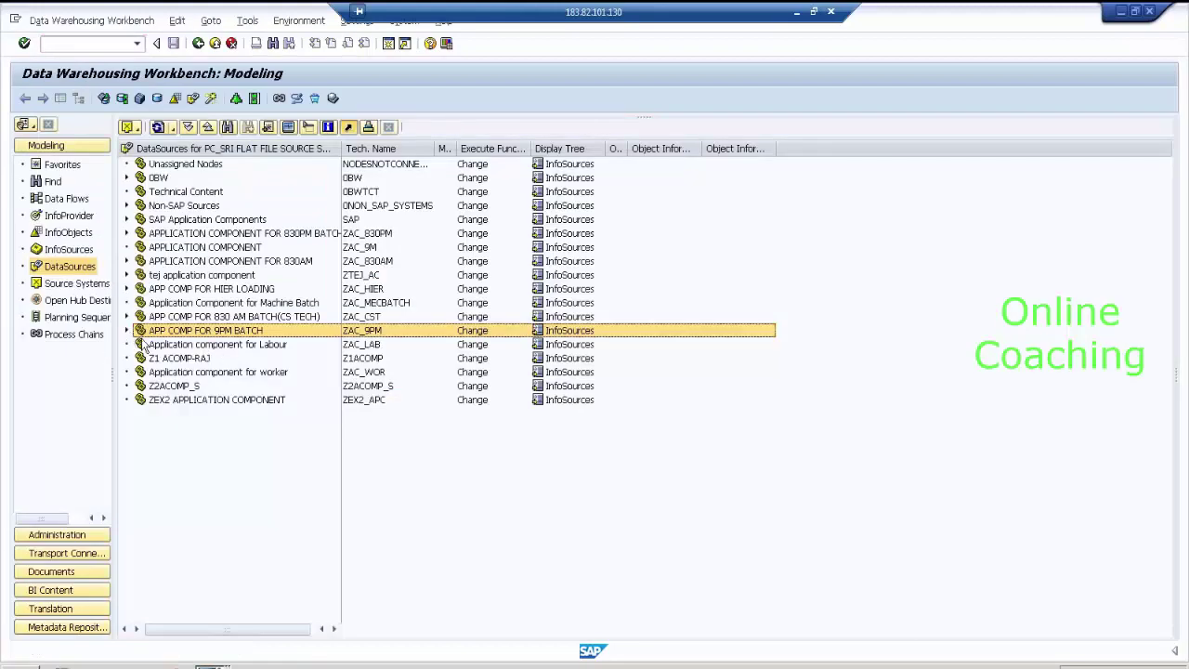
- Display DataSource DS FOR TD PROCESS CH under APP COMP FOR 9PM BATCH
left_click(127, 331)
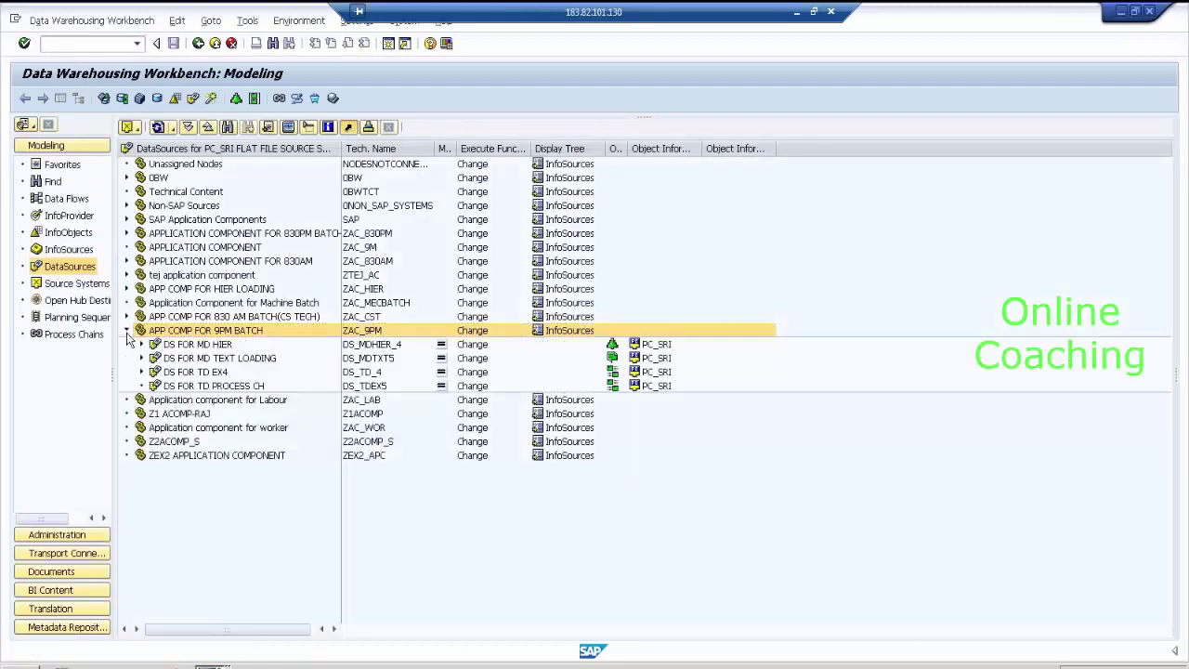
left_click(230, 388)
double_click(231, 391)
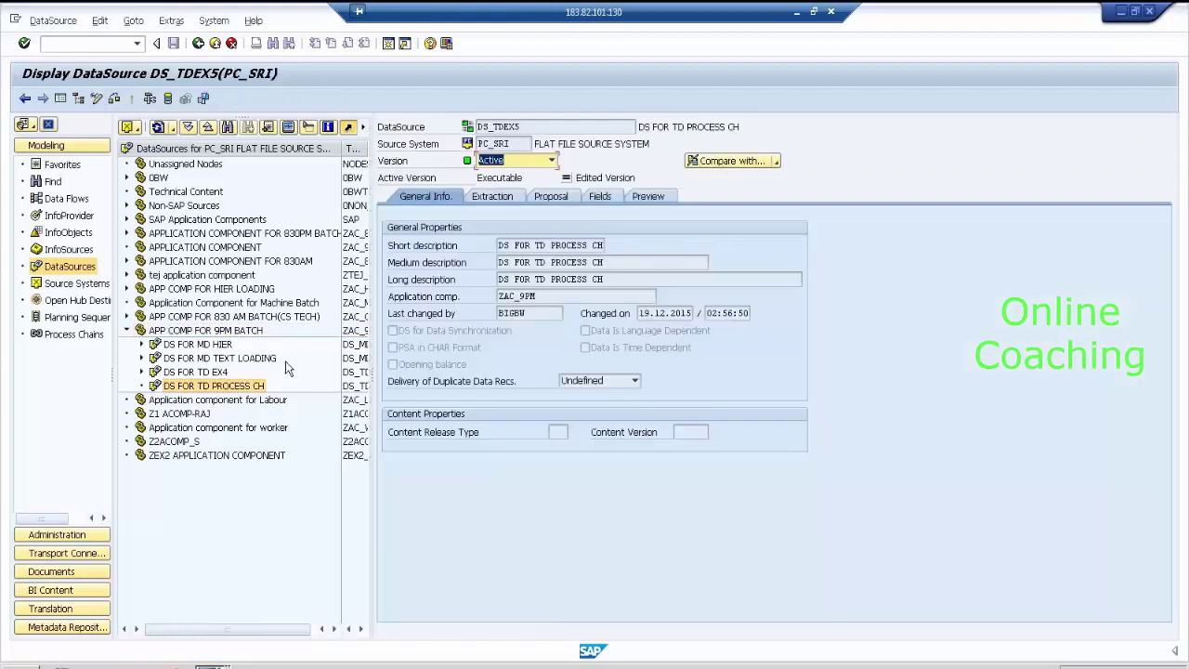
- Examine the field list of DataSource DS_TDEX5 for its InfoObjects, and return to the InfoCube editing session
left_click(600, 198)
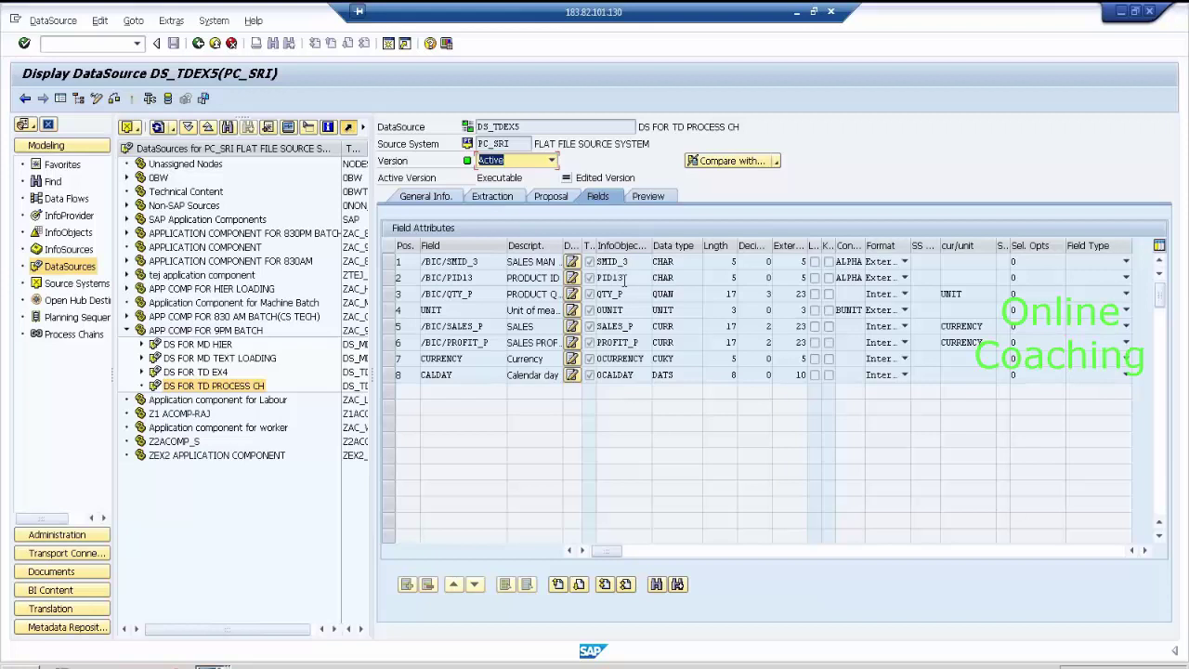
left_click(232, 626)
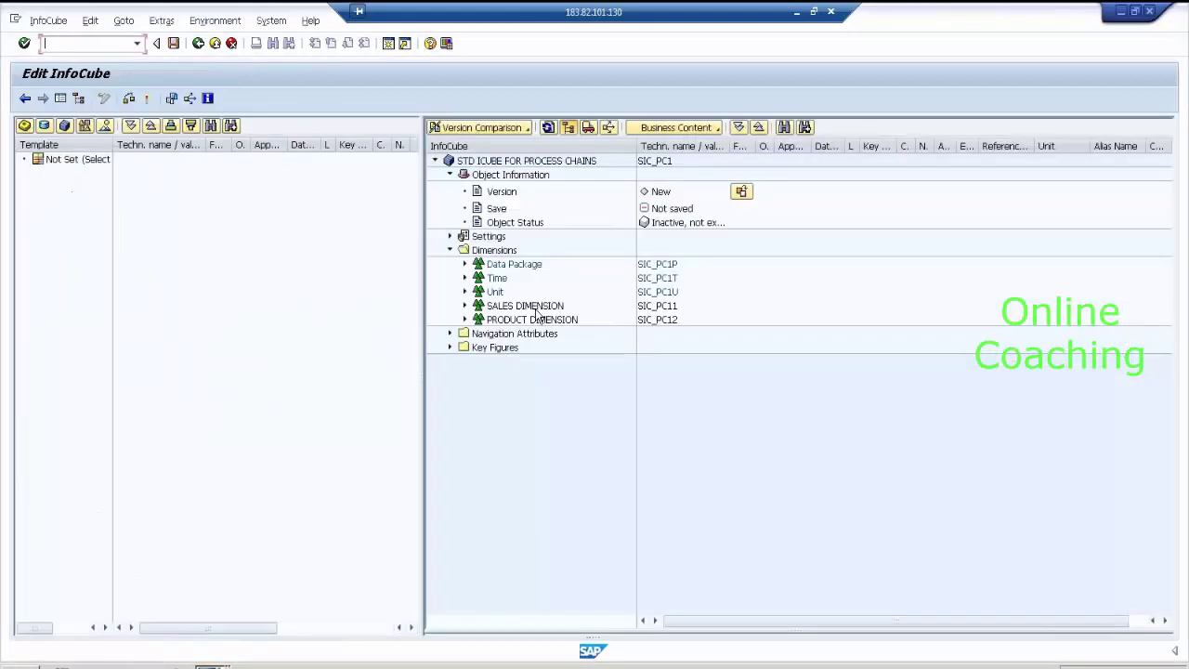
right_click(546, 314)
left_click(212, 667)
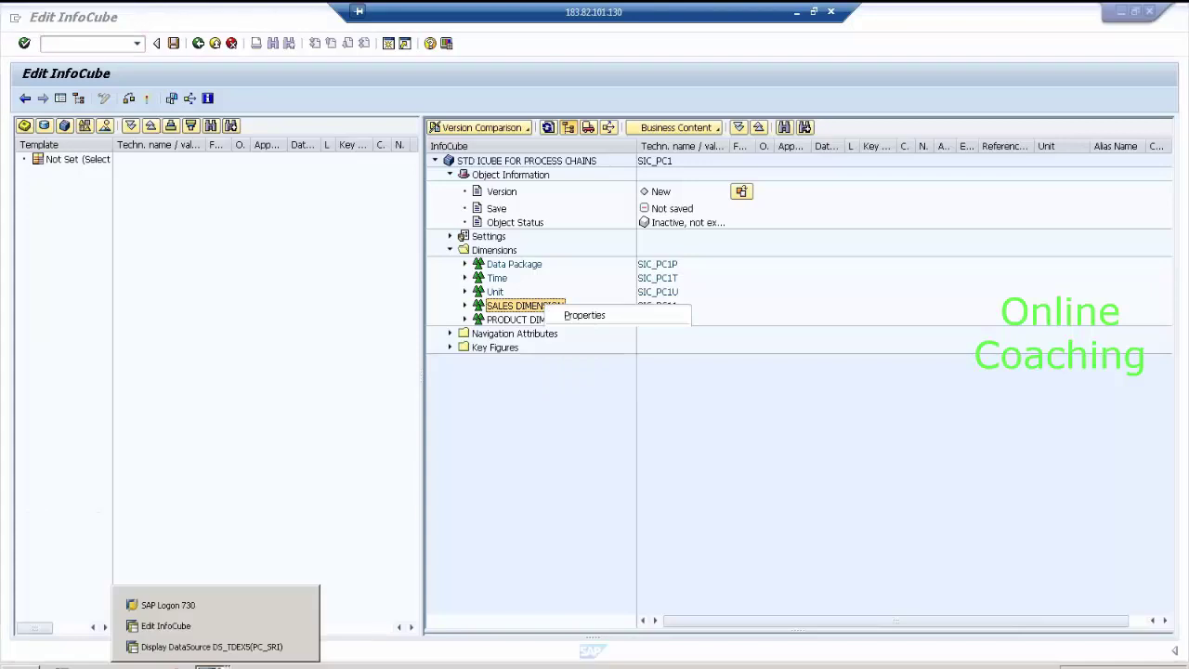
left_click(213, 647)
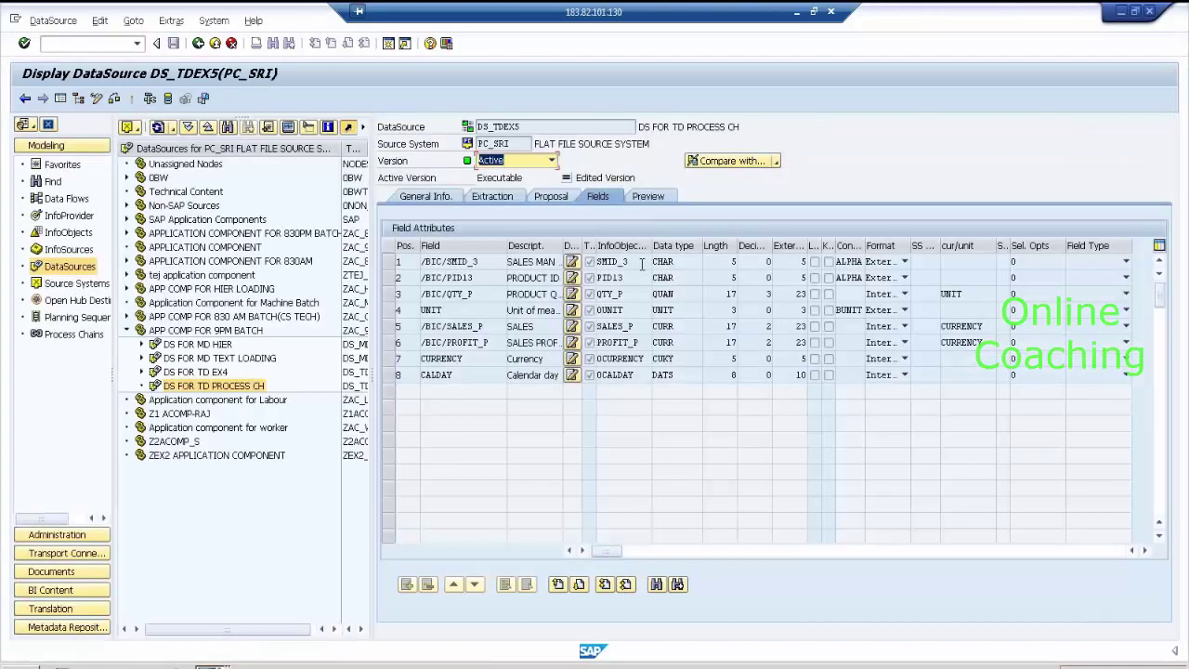
left_click(212, 666)
left_click(217, 627)
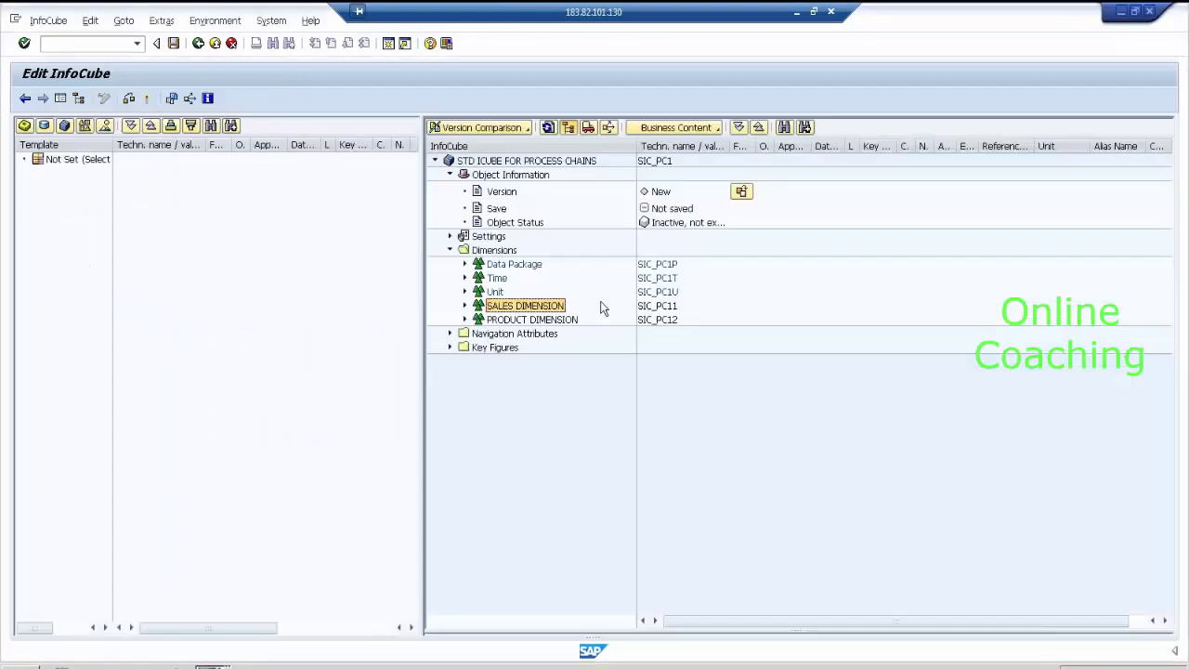
- Insert InfoObject SMID_3 into SALES DIMENSION of InfoCube SIC_PC1 using InfoObject direct input
right_click(551, 310)
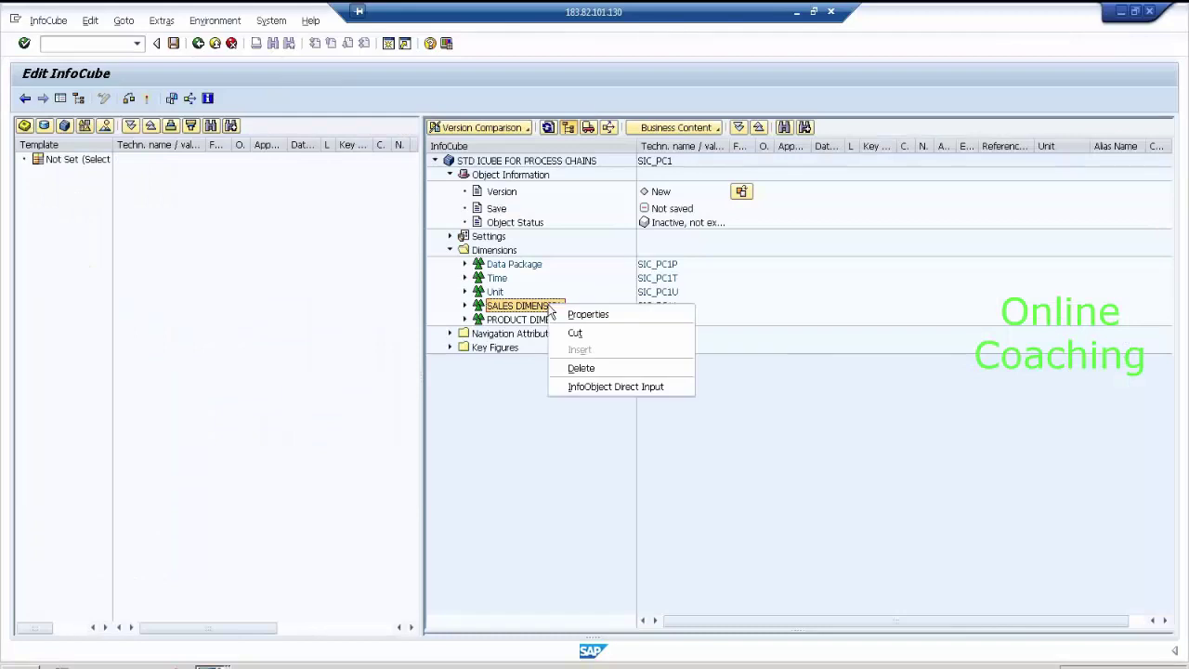
left_click(595, 388)
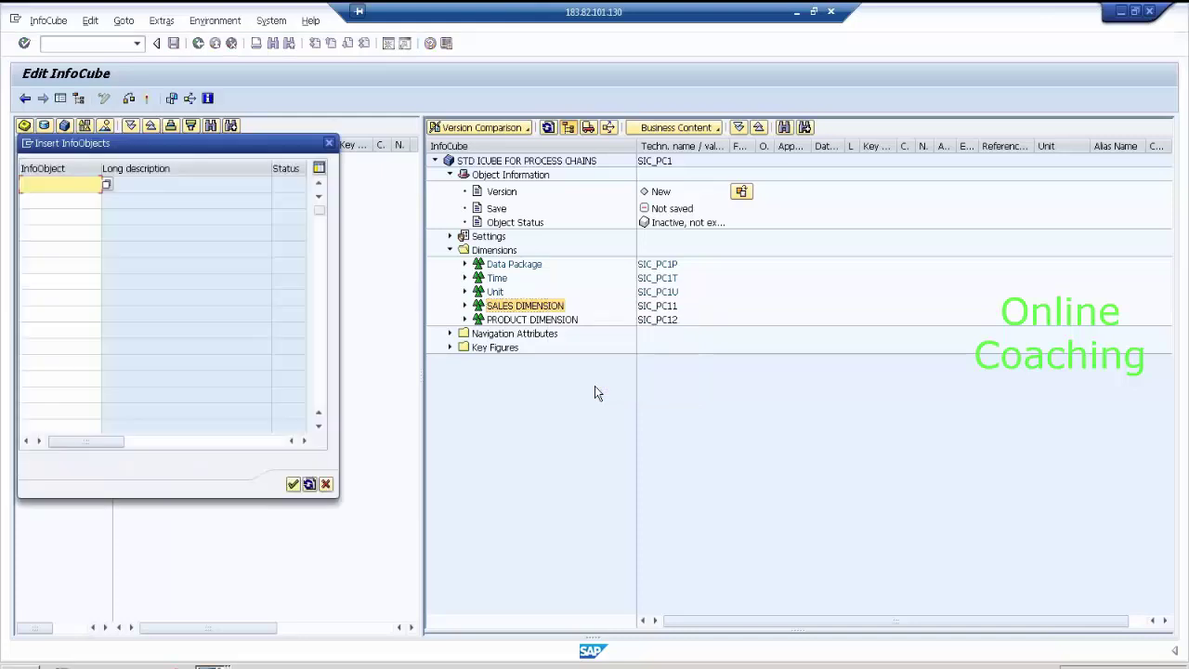
type("SMID")
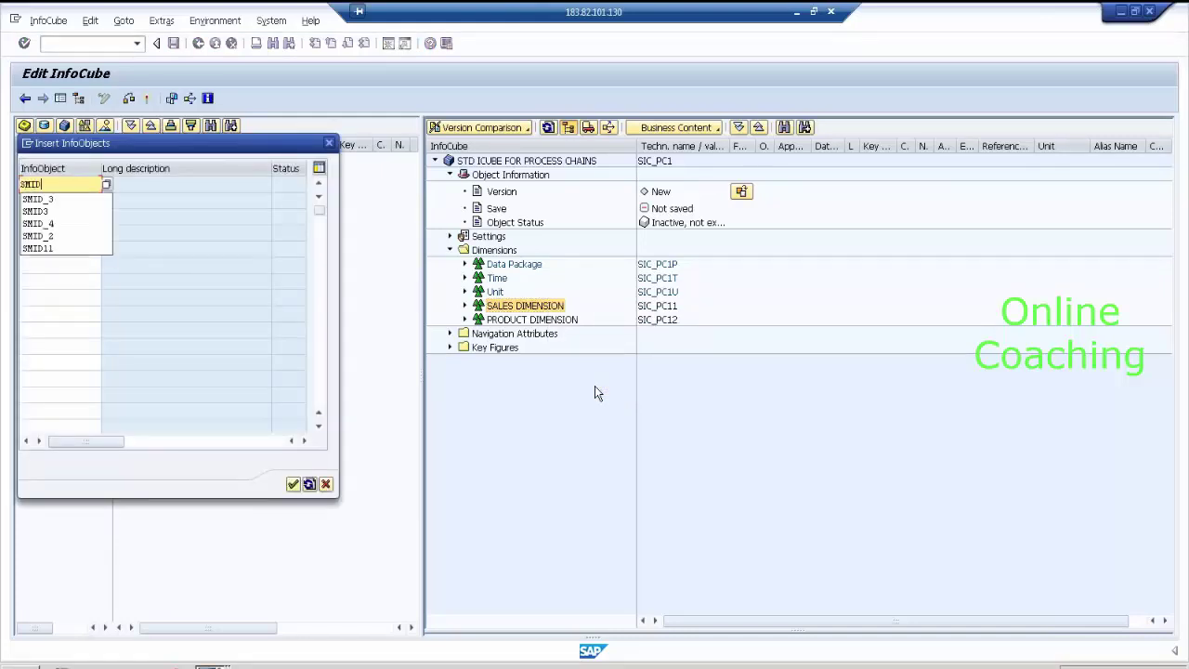
key("Down")
key("Return")
key("Return")
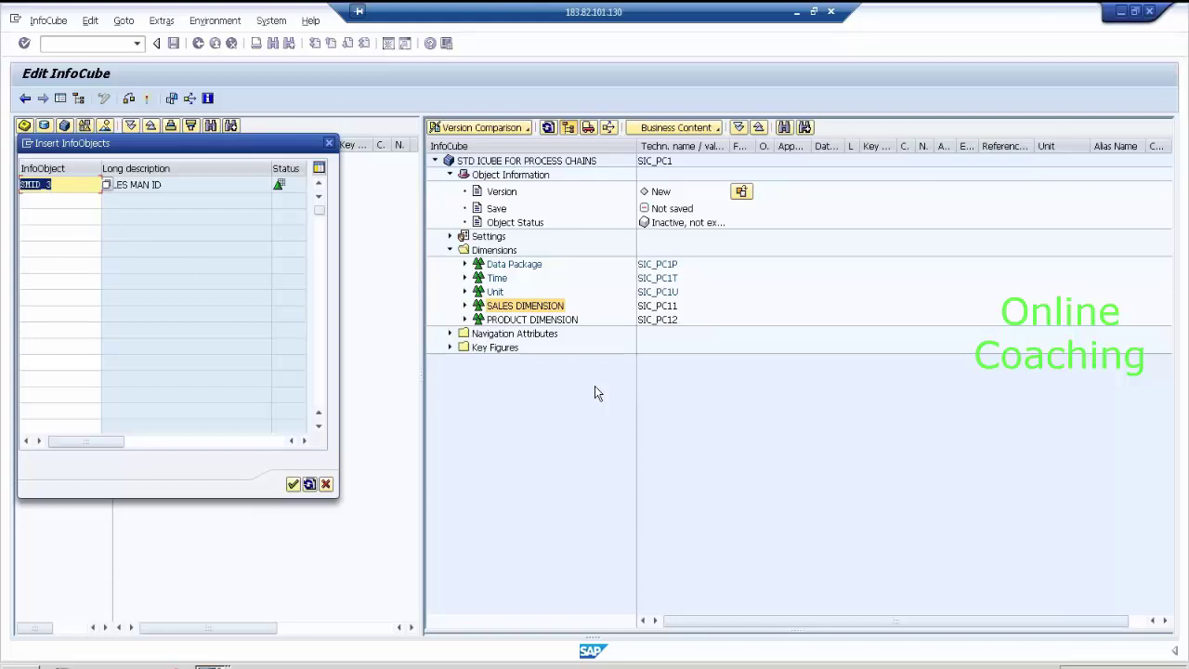
left_click(295, 487)
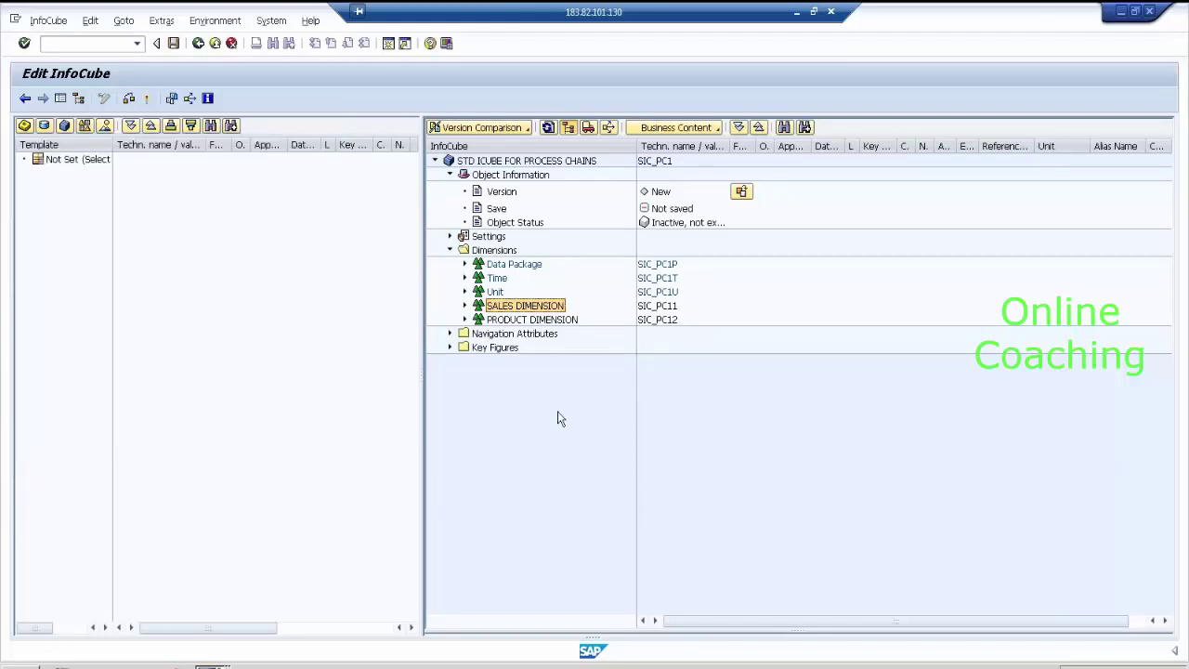
- Insert InfoObject PID13 into PRODUCT DIMENSION using direct input, and expand both the sales and product dimensions
right_click(560, 320)
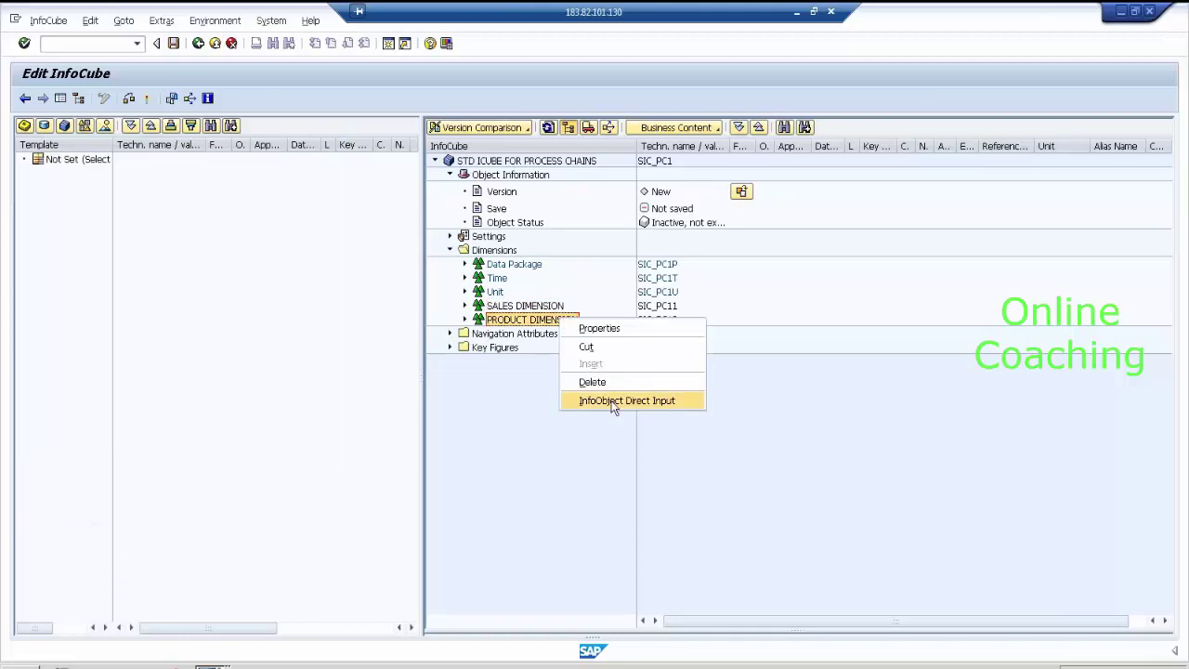
left_click(612, 401)
type("PID")
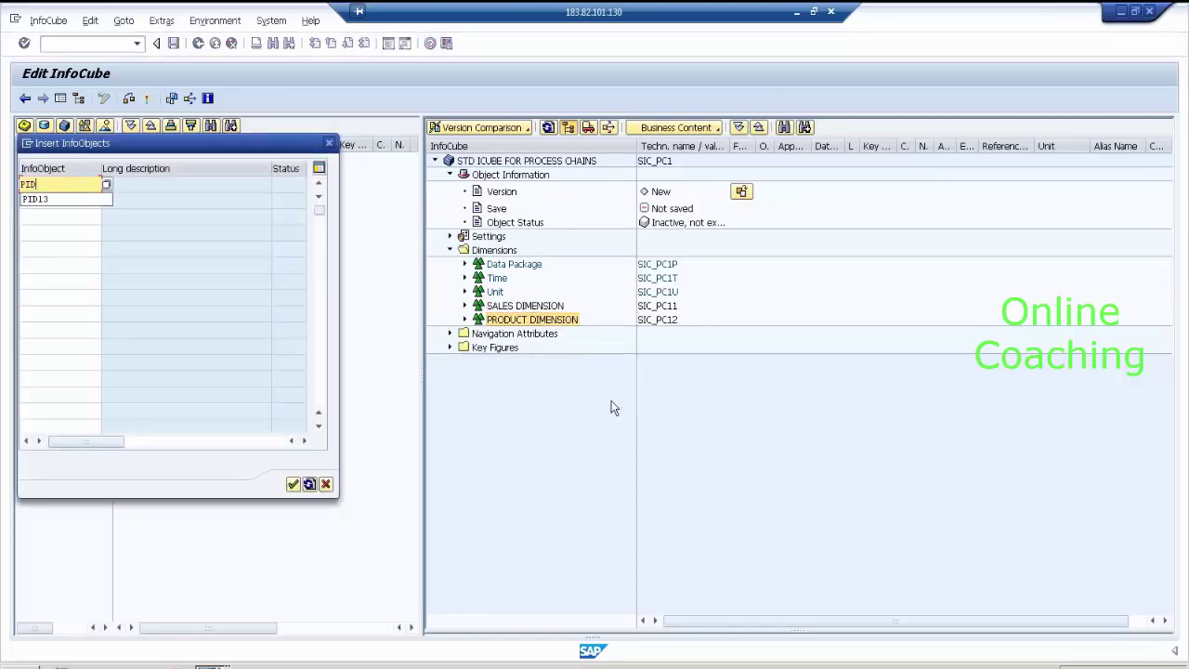
key("Down")
key("Return")
key("Return")
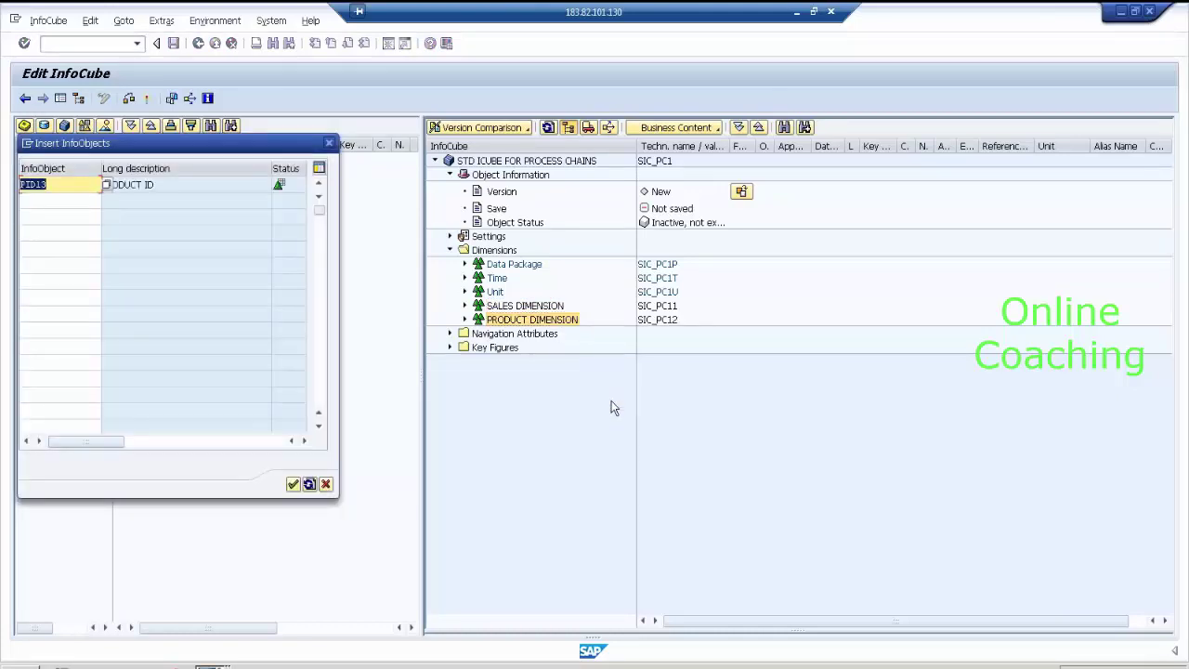
left_click(293, 485)
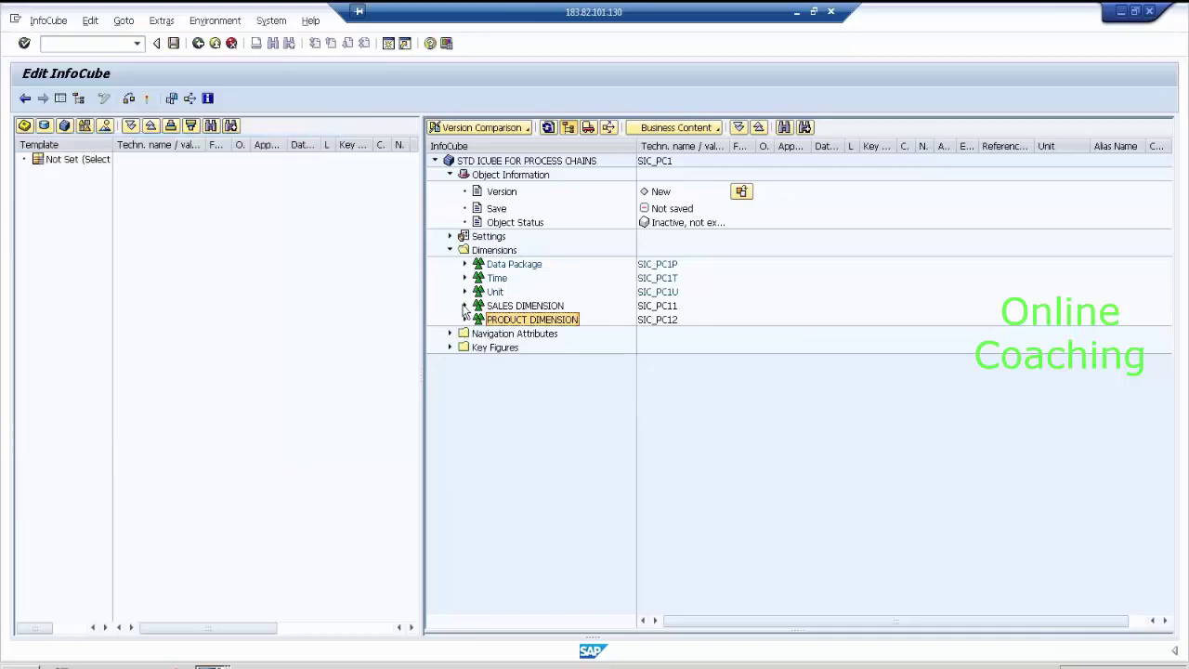
left_click(465, 305)
left_click(465, 333)
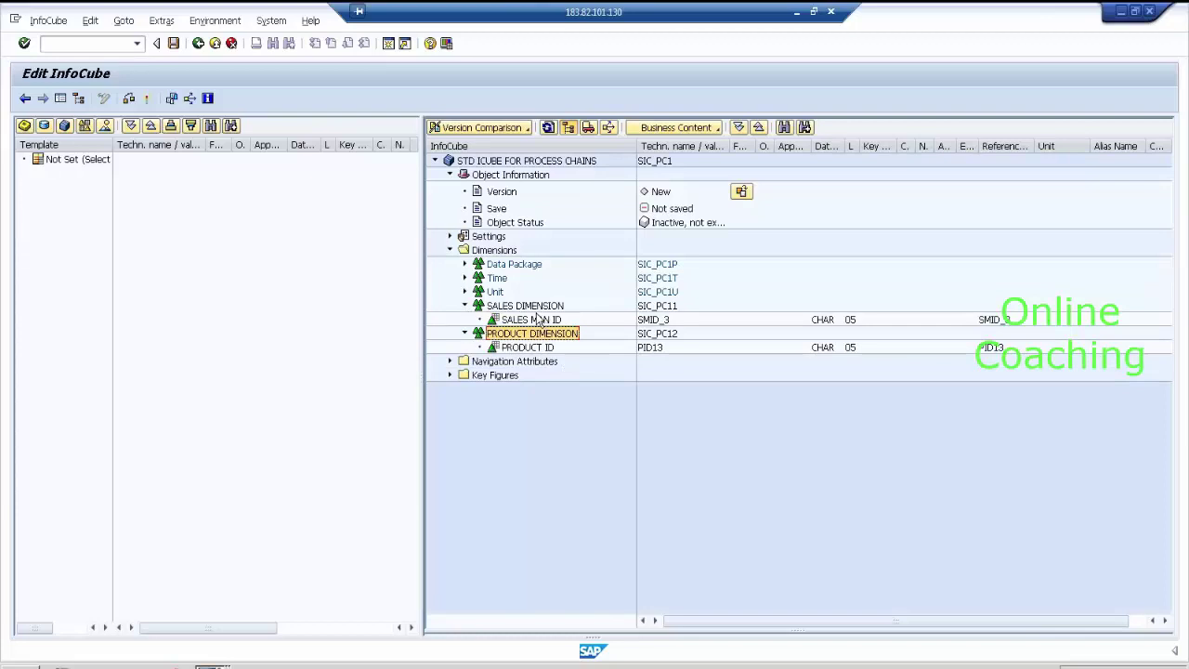
- Insert time characteristics 0CALDAY, 0CALMONTH and 0CALYEAR into the Time dimension using direct input, and expand the dimension
right_click(499, 282)
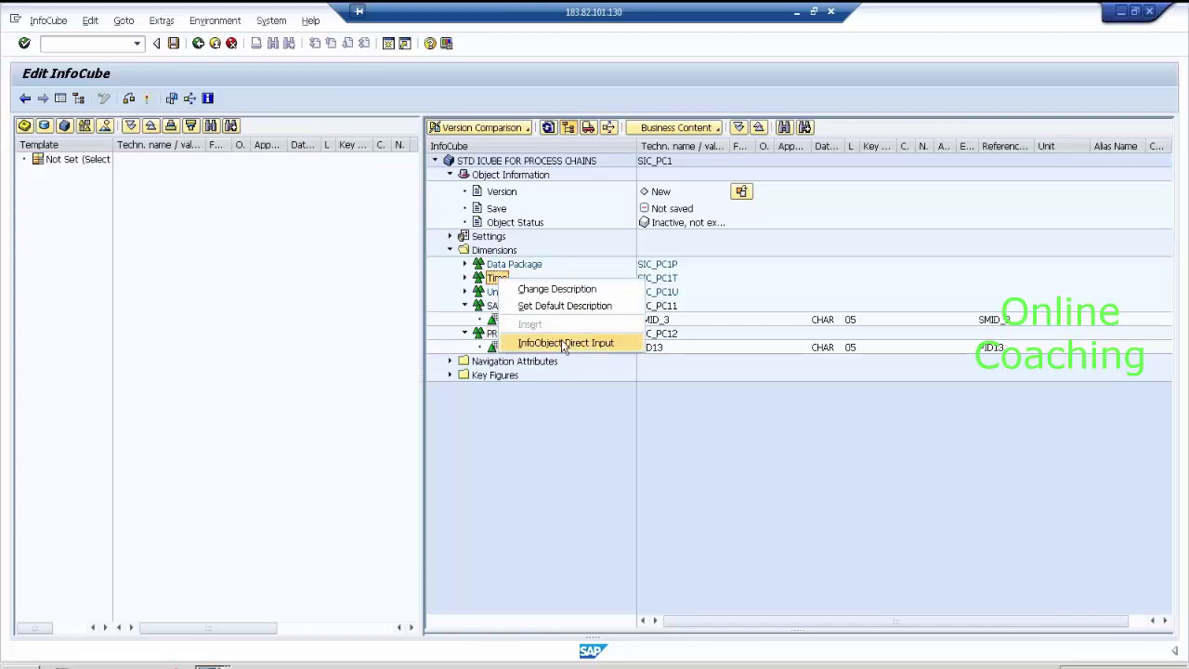
left_click(561, 339)
type("0CALDAY")
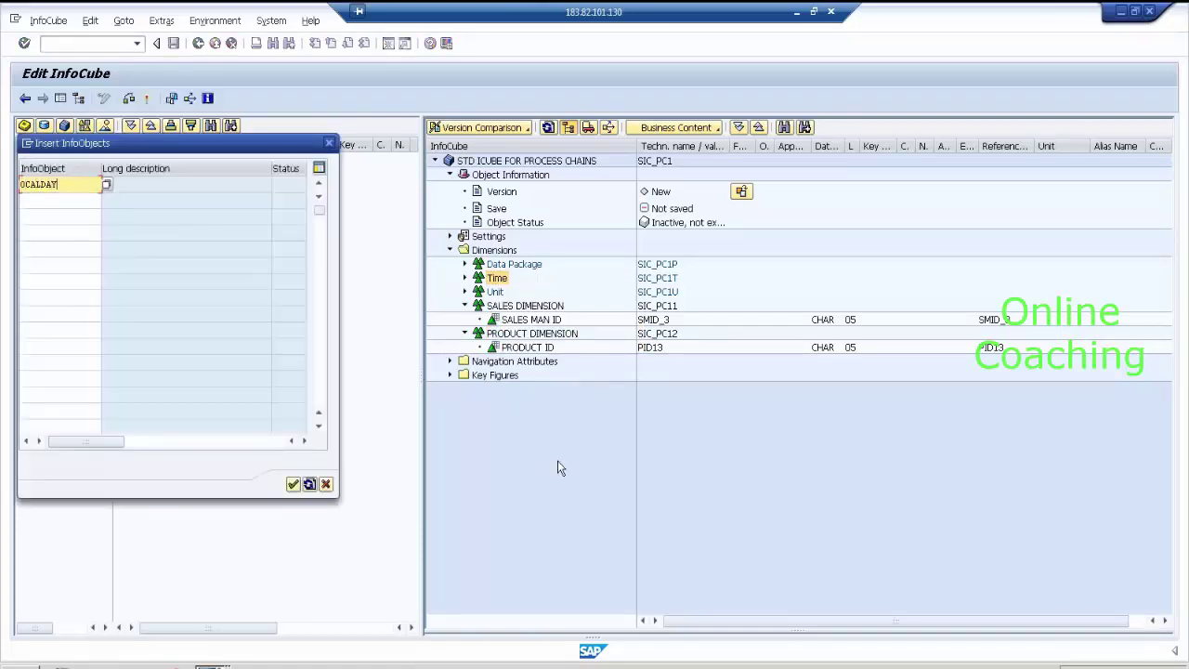
key("Return")
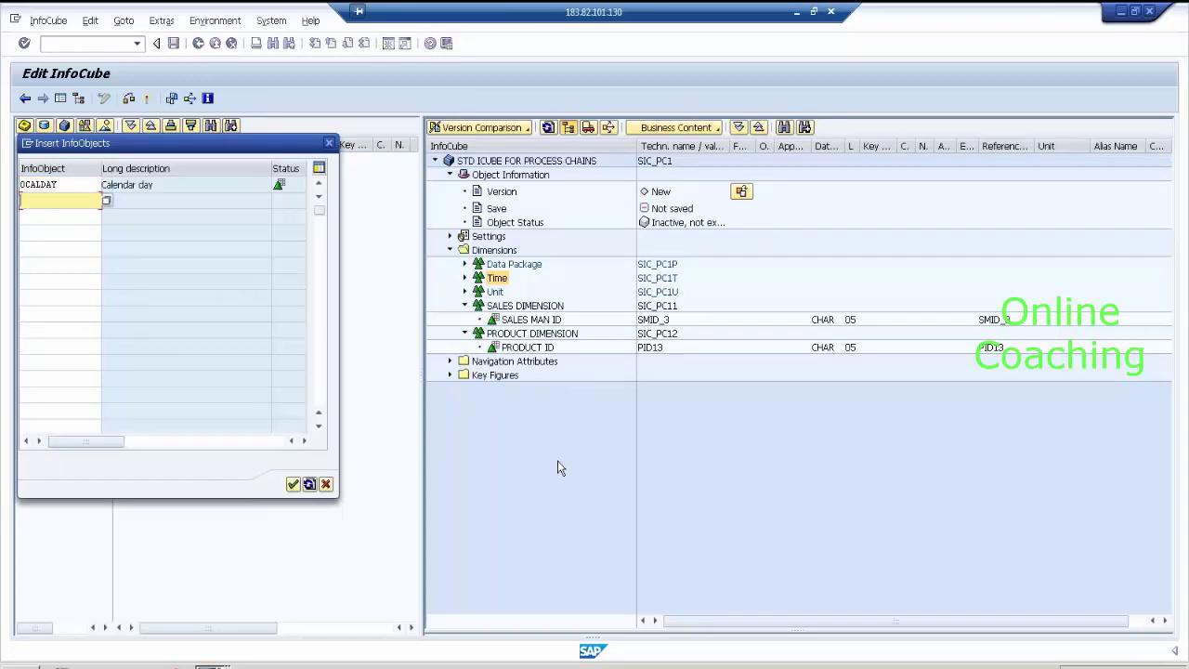
type("0CAL")
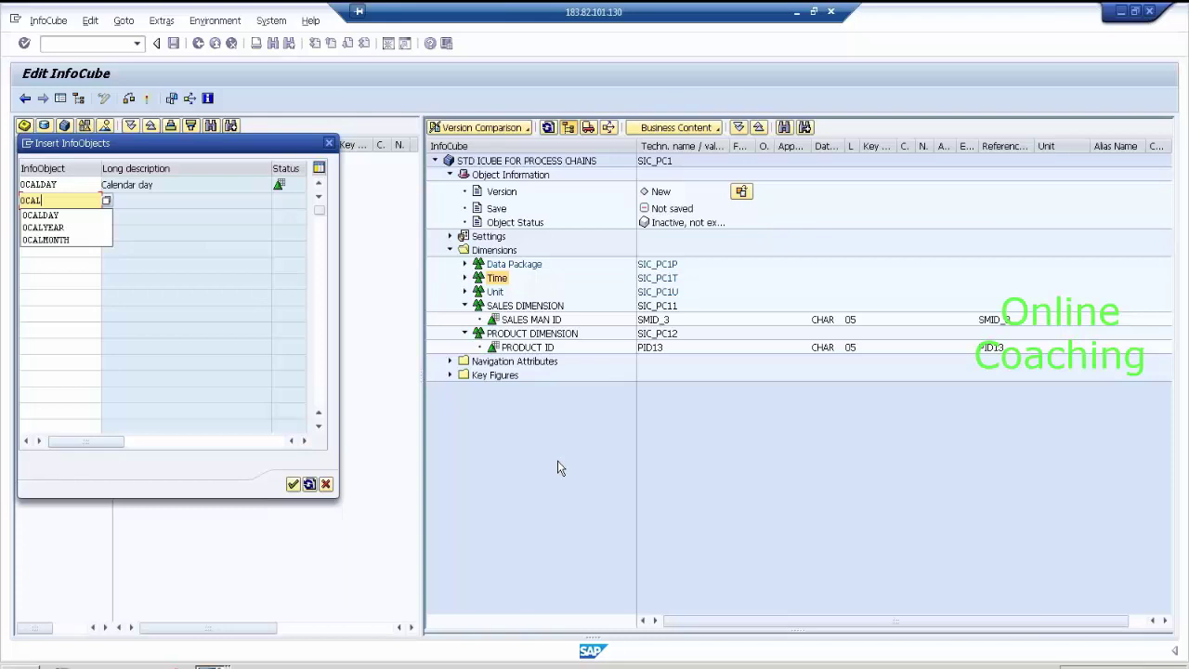
type("MONTH")
key("Return")
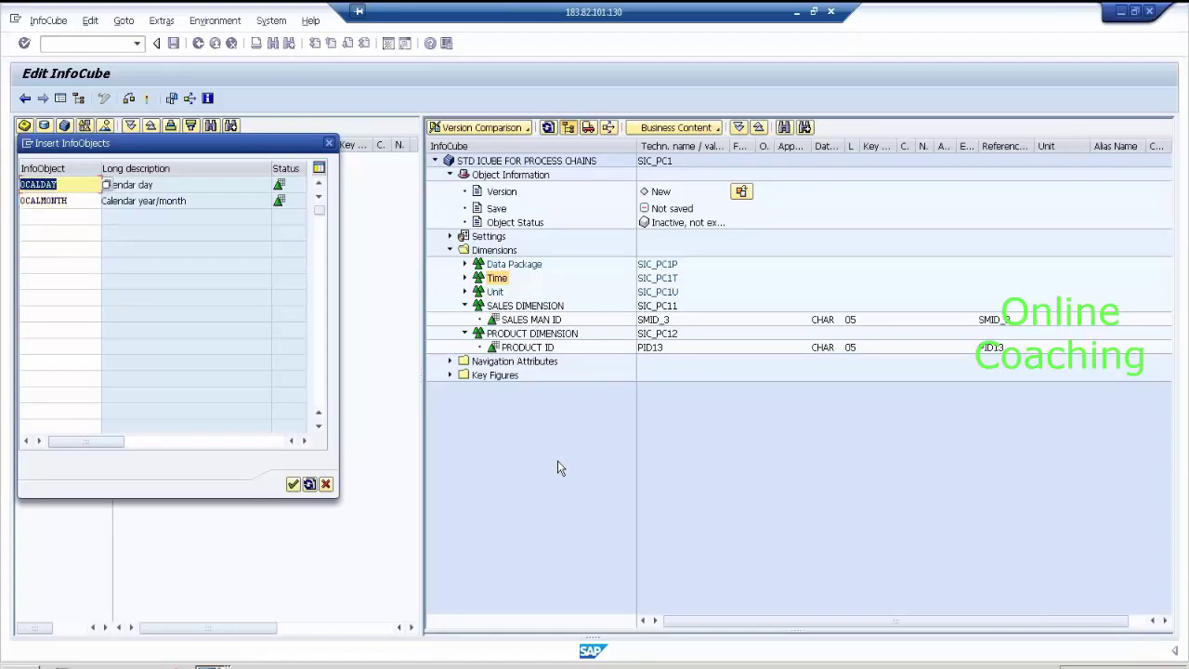
type("0CAL")
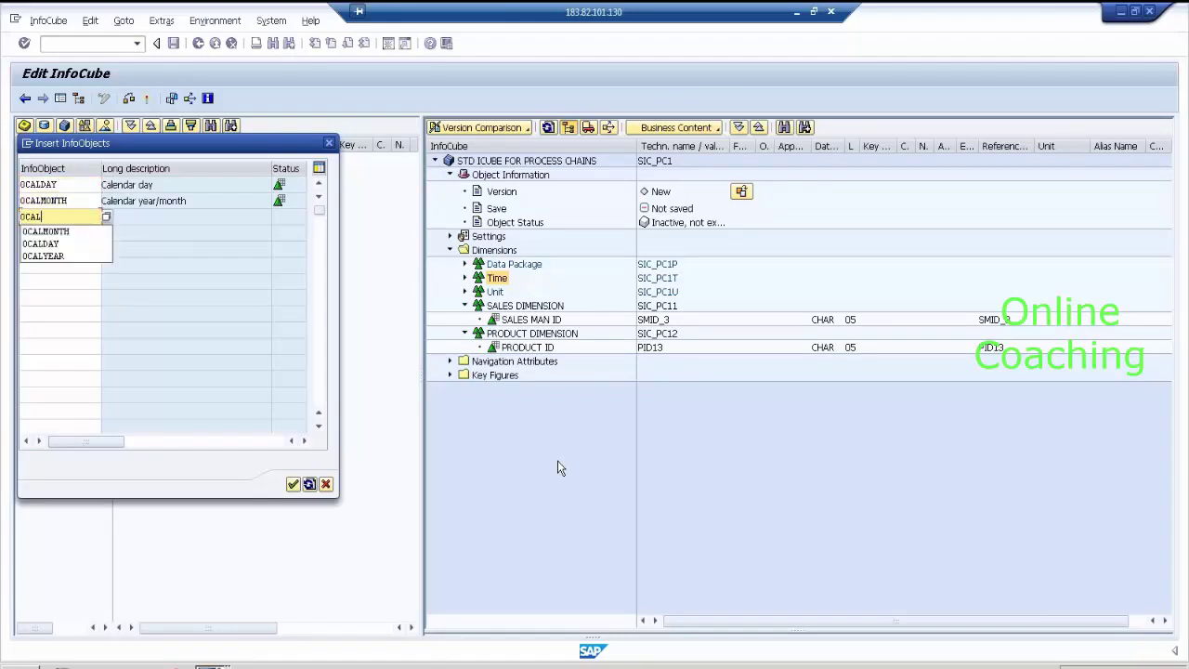
type("YEAR")
key("Return")
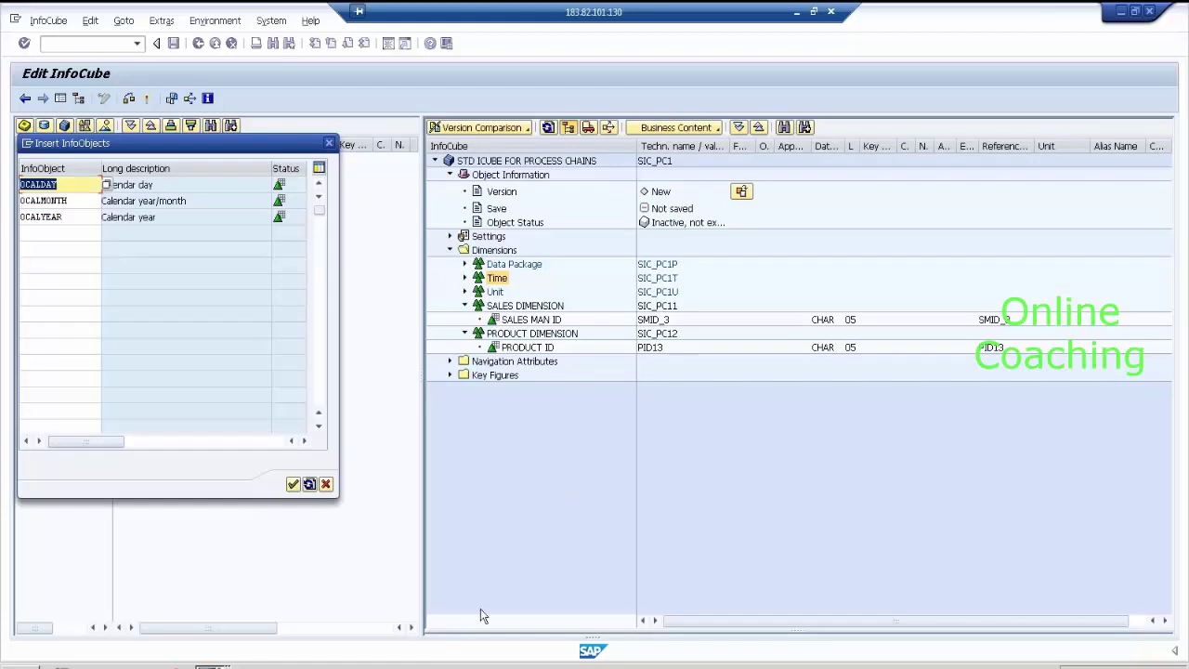
left_click(293, 485)
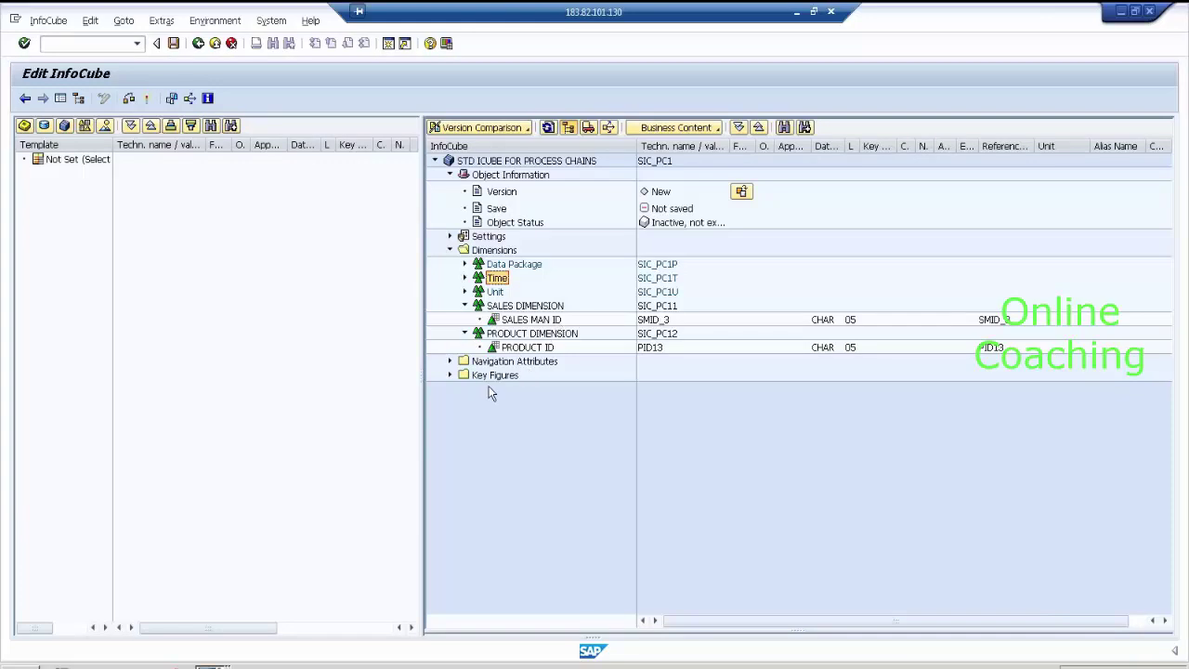
left_click(465, 278)
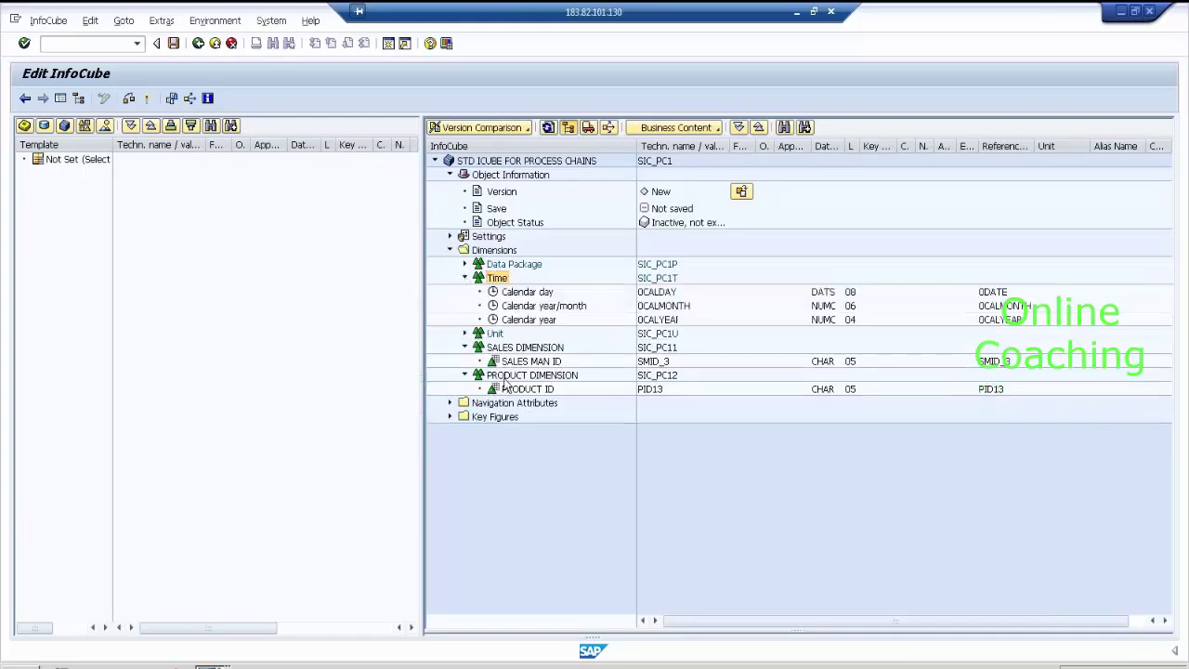
left_click(495, 417)
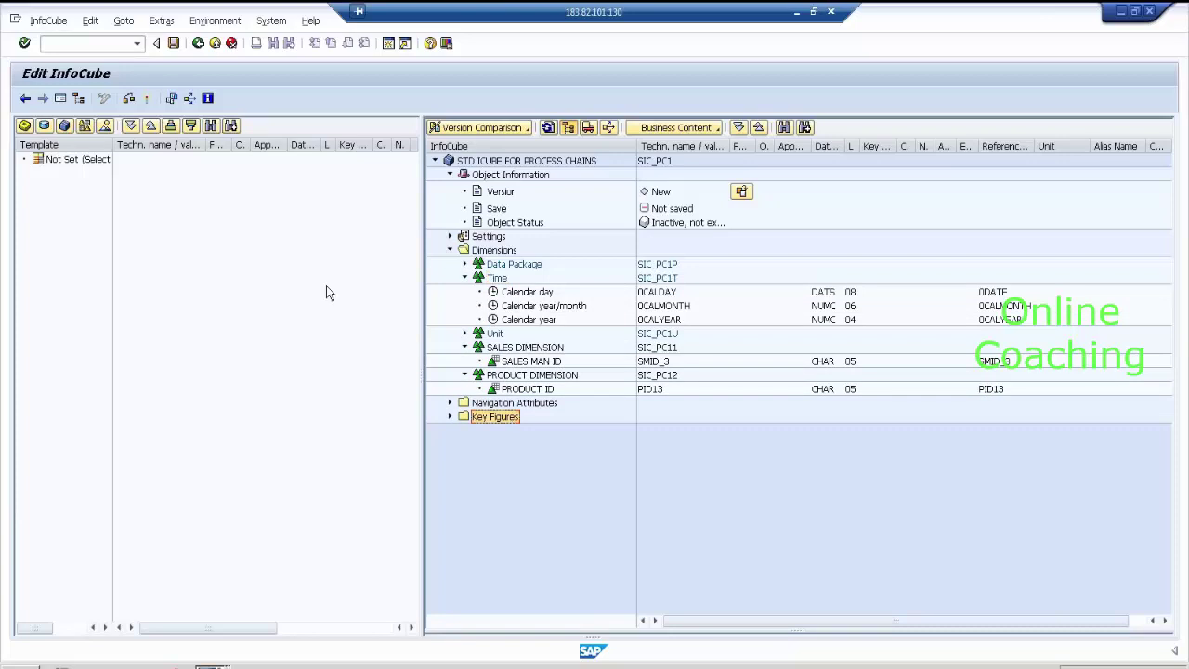
left_click(85, 125)
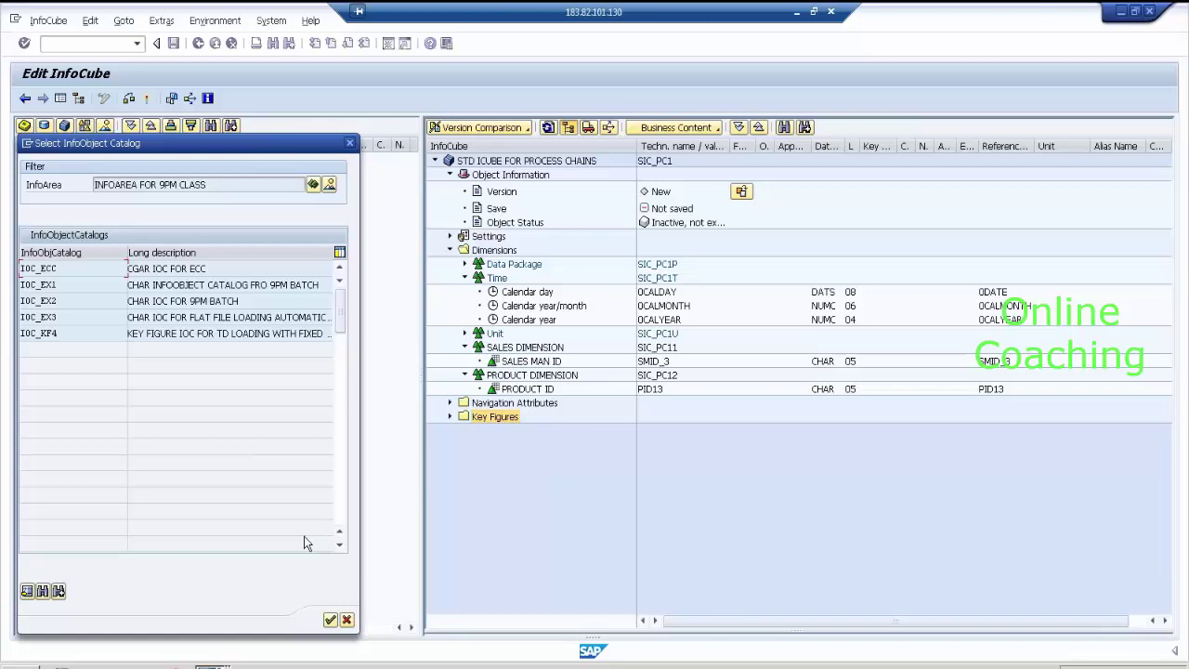
left_click(345, 624)
- In the DataSource session, show the InfoObjects tree full width and look up key figure catalog IOC_KF7AM and its InfoArea, INFOAREA FOR 9AM BATCH
left_click(216, 653)
left_click(217, 649)
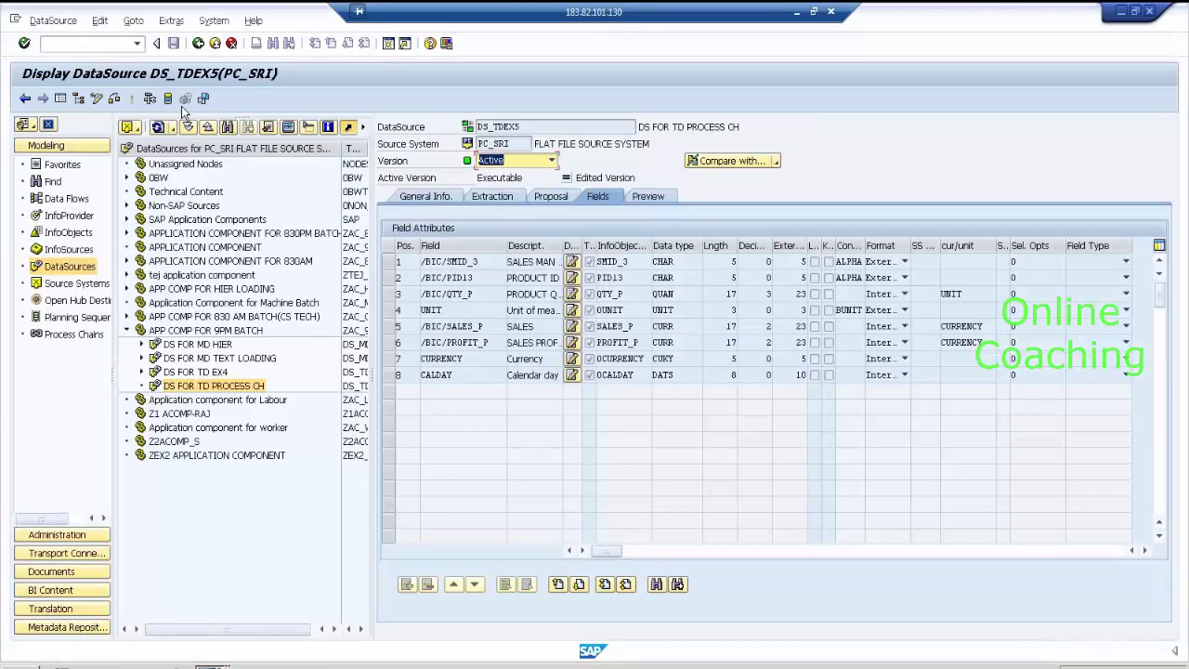
left_click(68, 232)
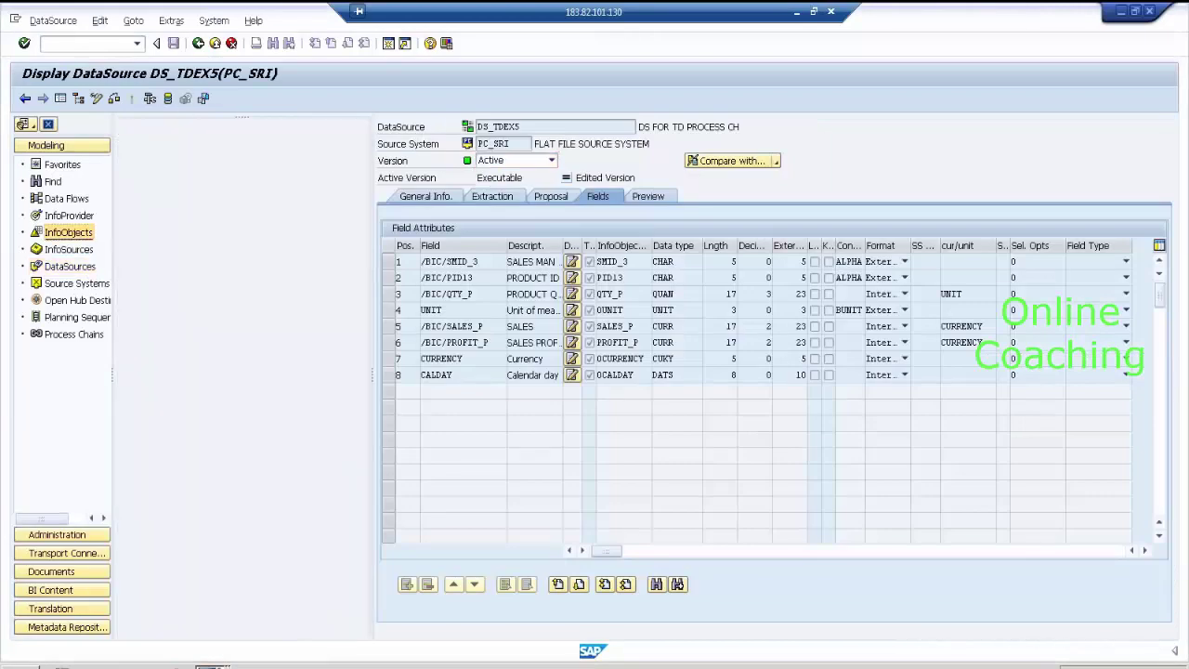
left_click(241, 344)
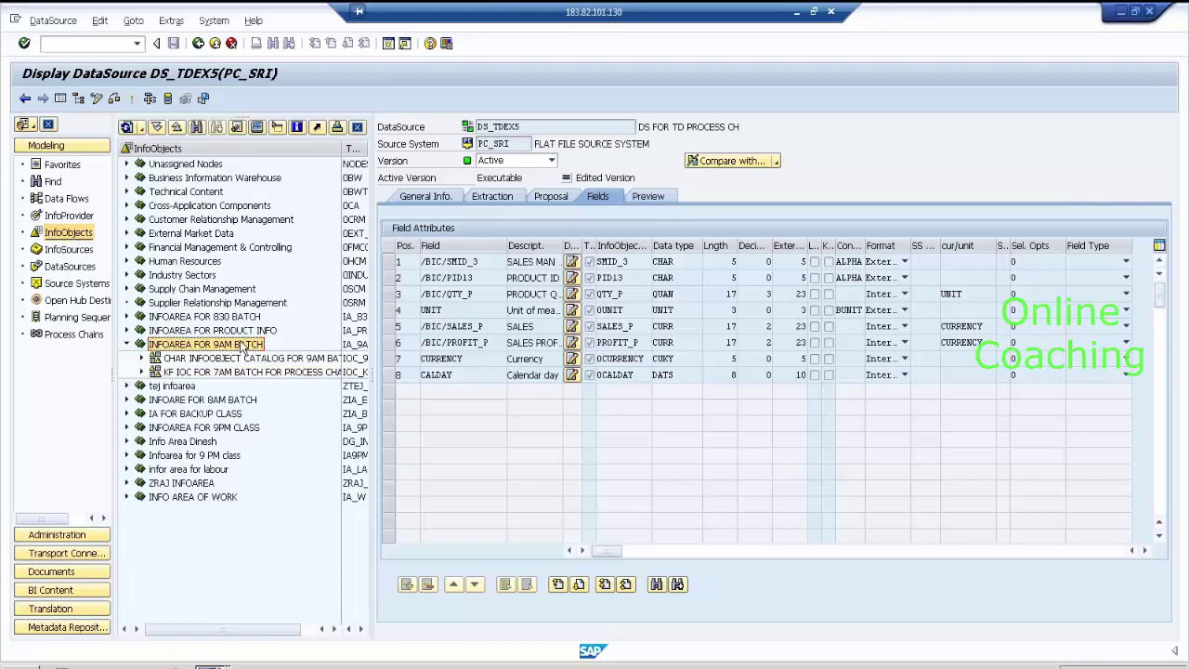
left_click(198, 42)
left_click(370, 375)
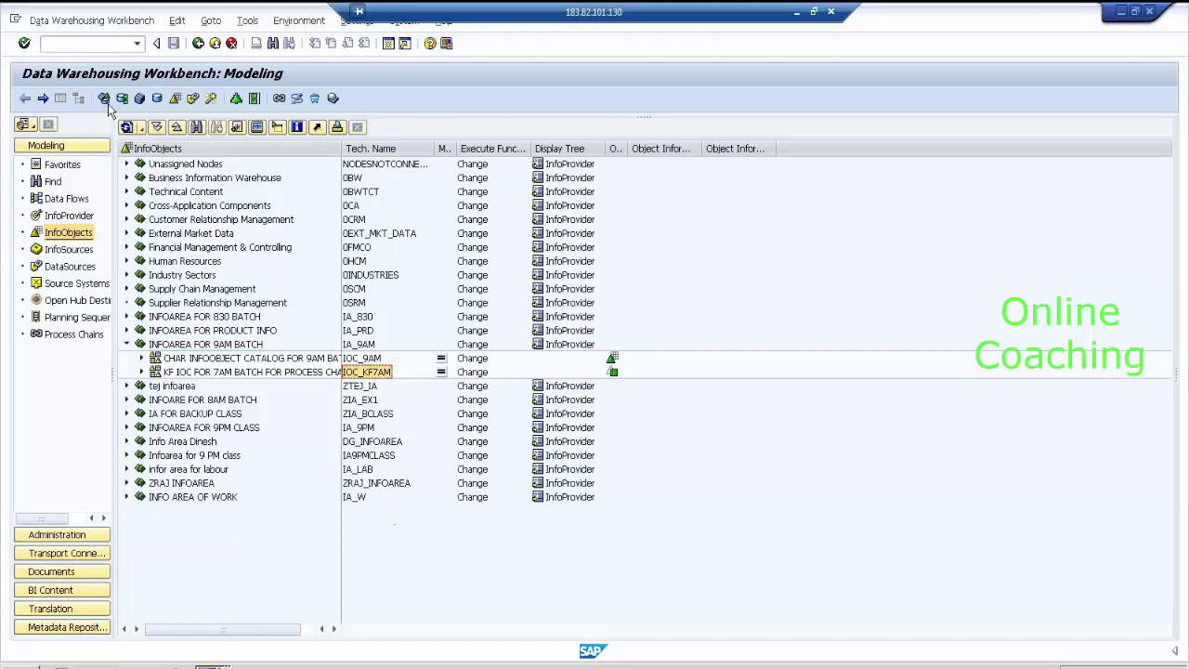
left_click(127, 127)
left_click(370, 346)
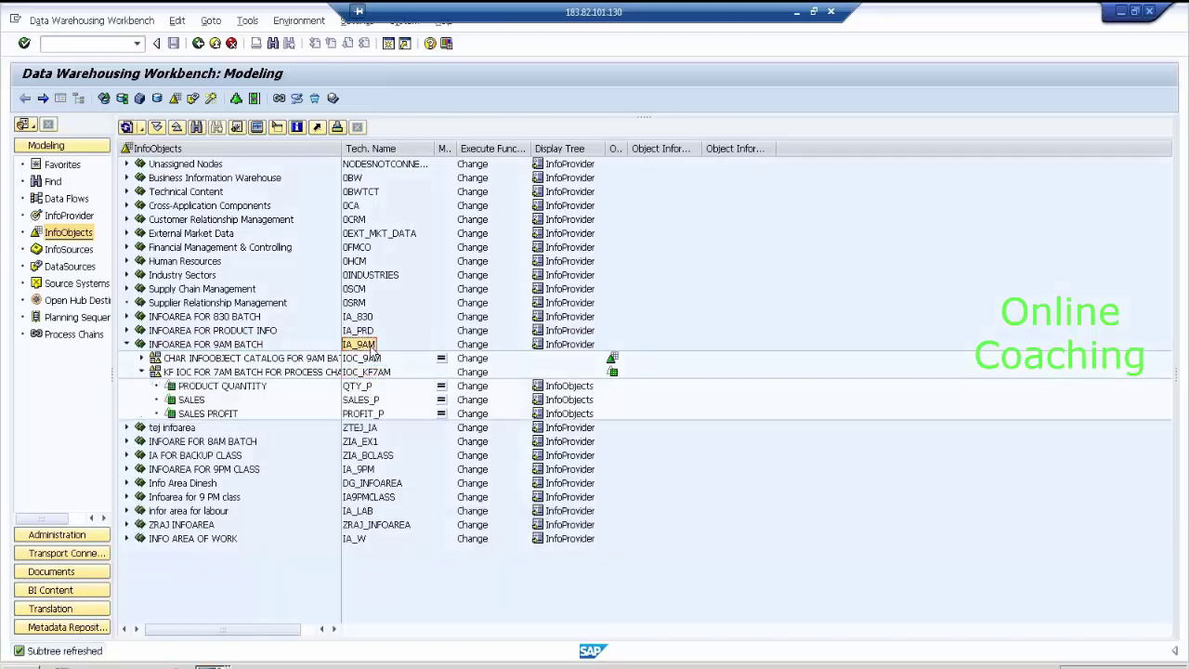
- Return to the InfoCube session and open the InfoArea selection for the template InfoObject catalog
left_click(212, 667)
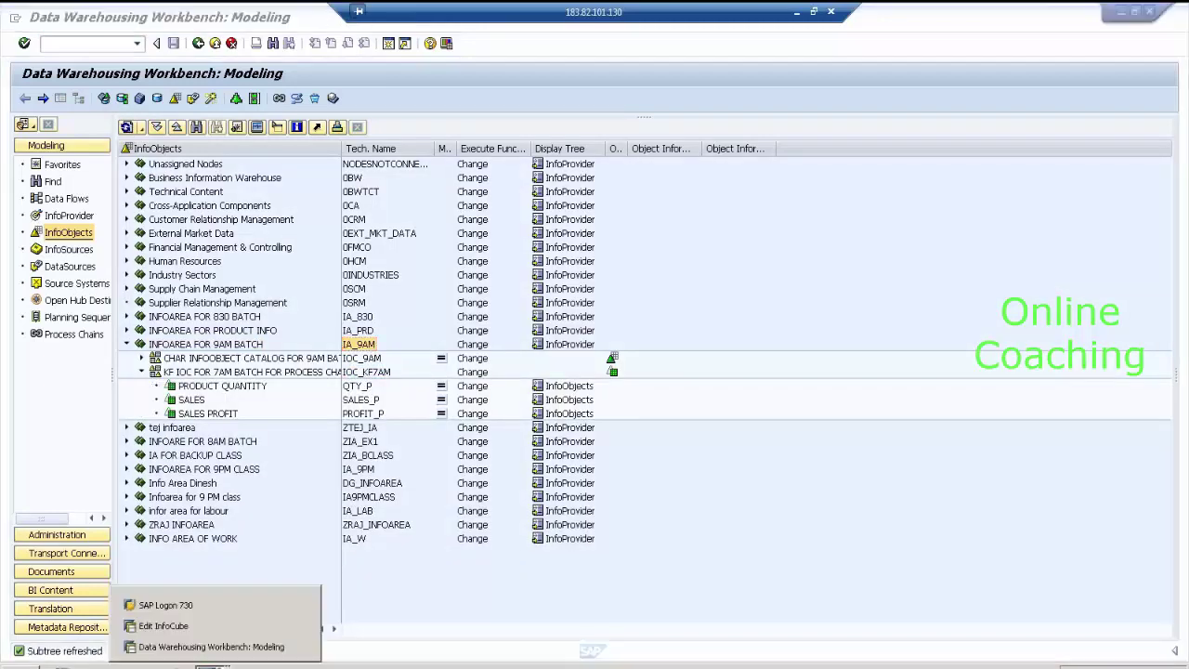
left_click(210, 646)
key("alt+Tab")
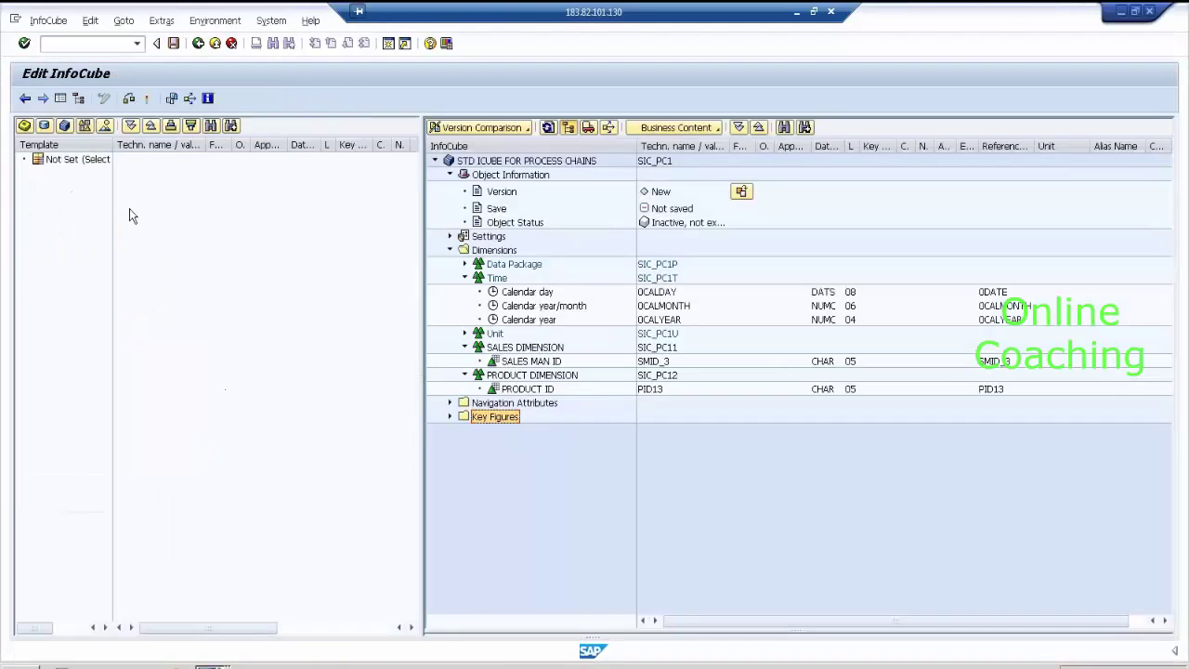
left_click(87, 130)
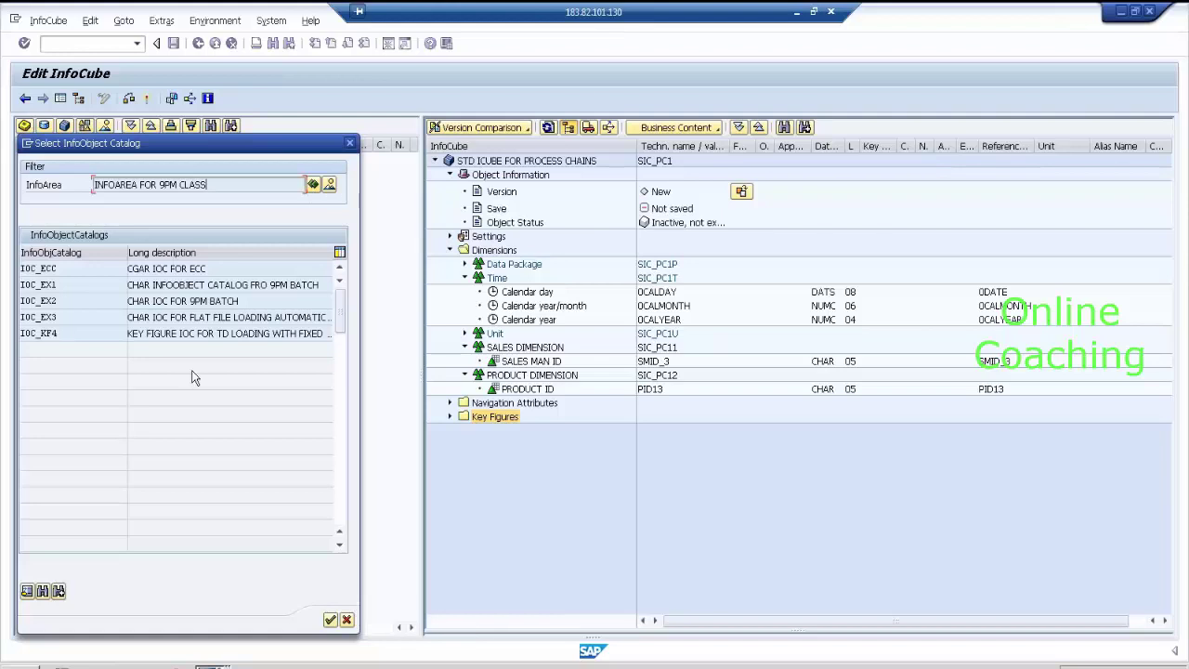
left_click(313, 185)
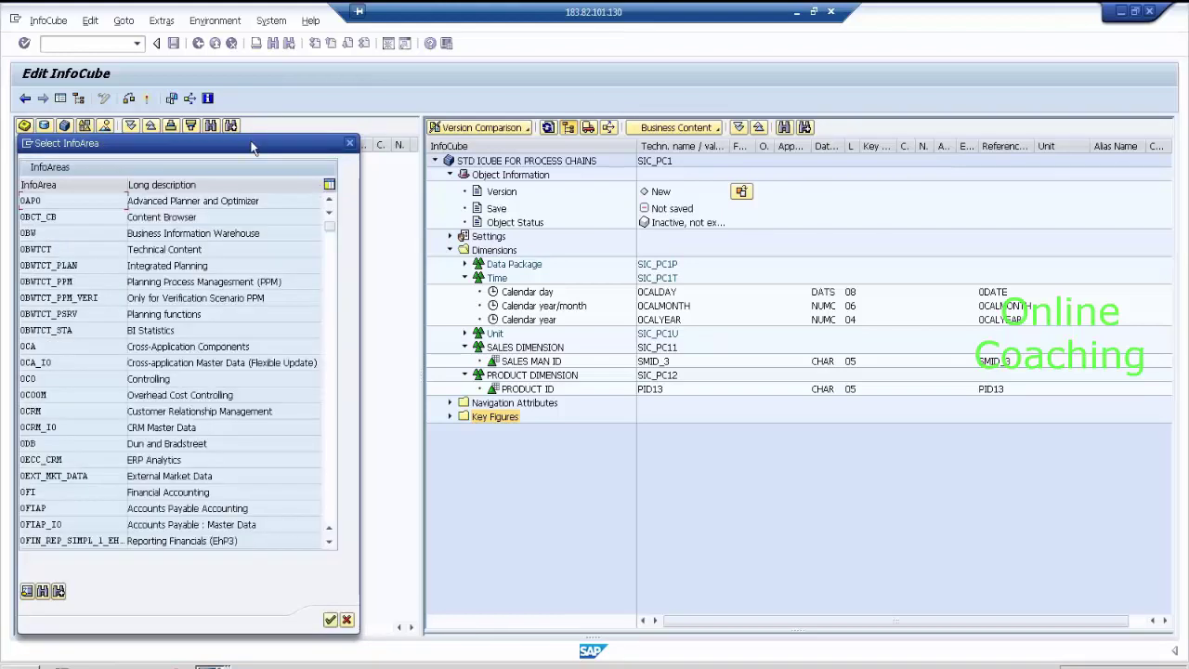
- Load the key figure catalog IOC_KF7AM of InfoArea IA_9AM as the template for the InfoCube
left_click_drag(259, 144, 389, 64)
left_click(188, 511)
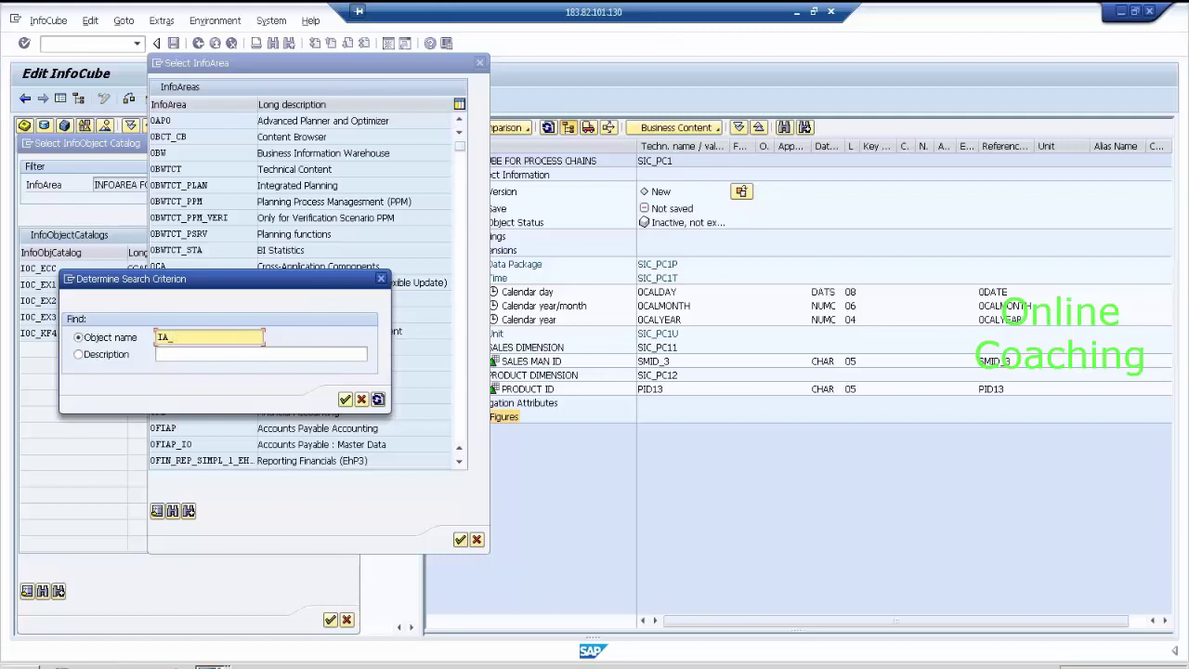
key("Return")
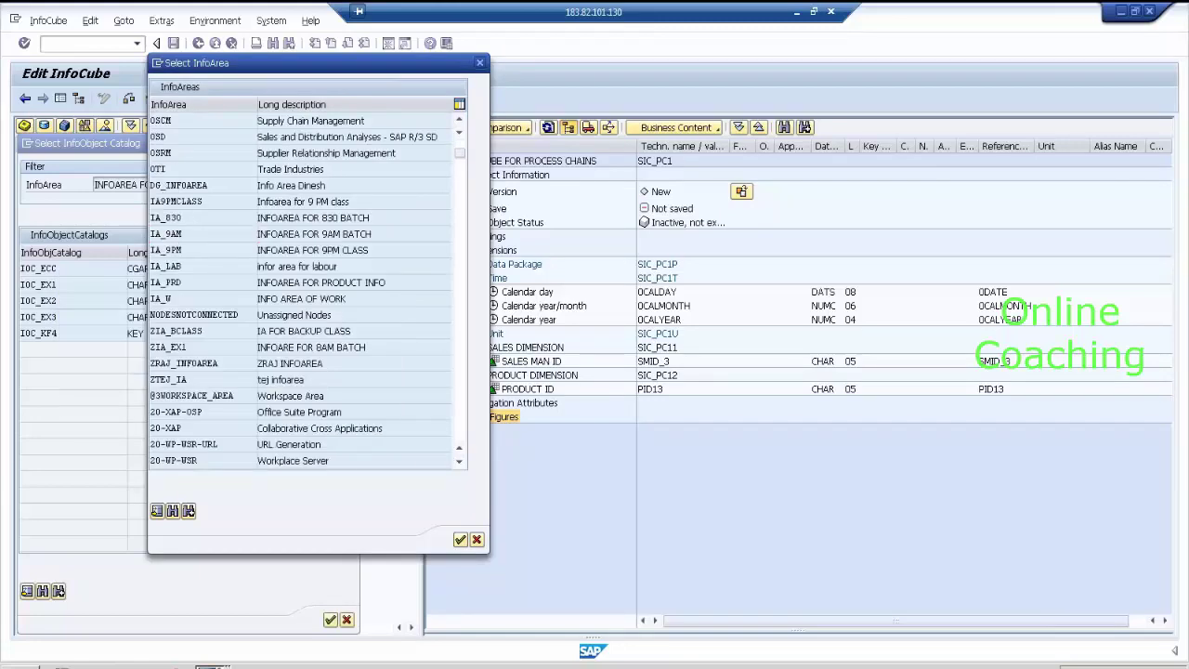
double_click(172, 234)
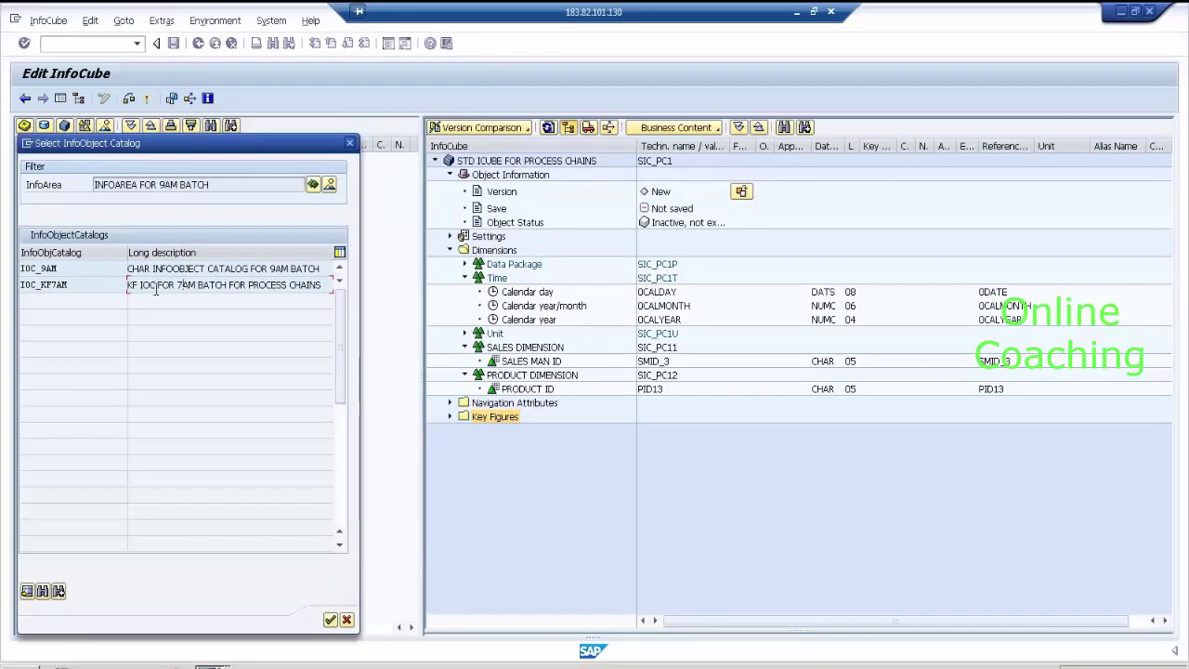
double_click(56, 284)
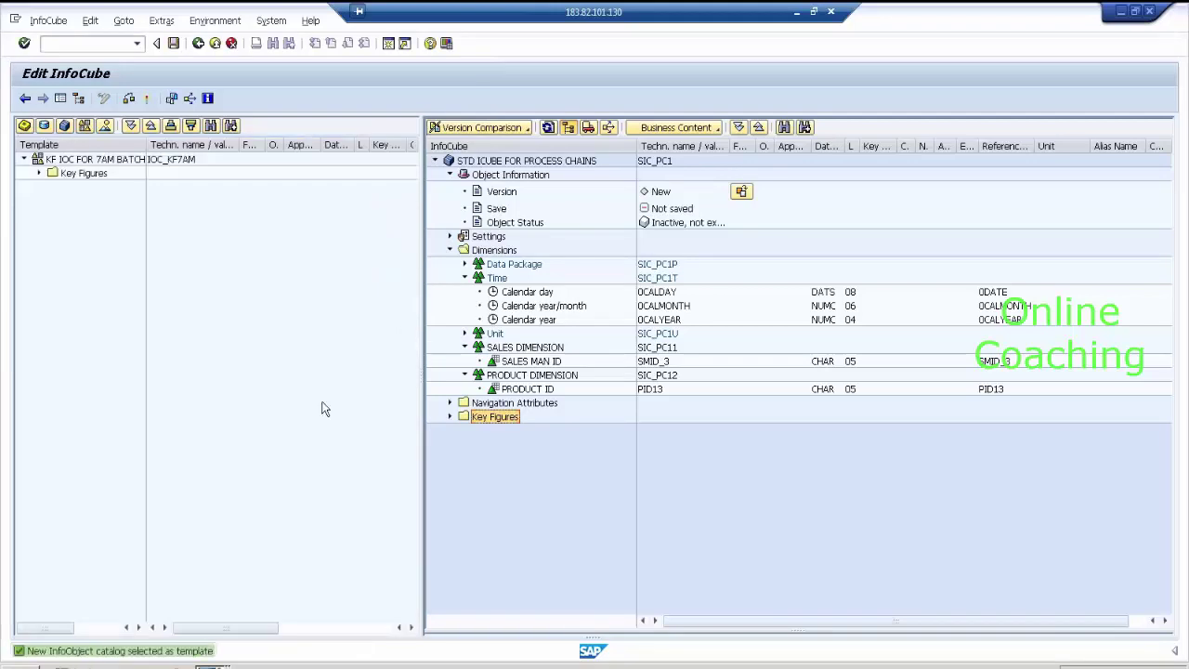
- Add SALES PROFIT, PRODUCT QUANTITY and SALES from the template catalog to the InfoCube's Key Figures folder
left_click(39, 172)
left_click(102, 187)
left_click(89, 214, "shift")
left_click_drag(89, 215, 485, 417)
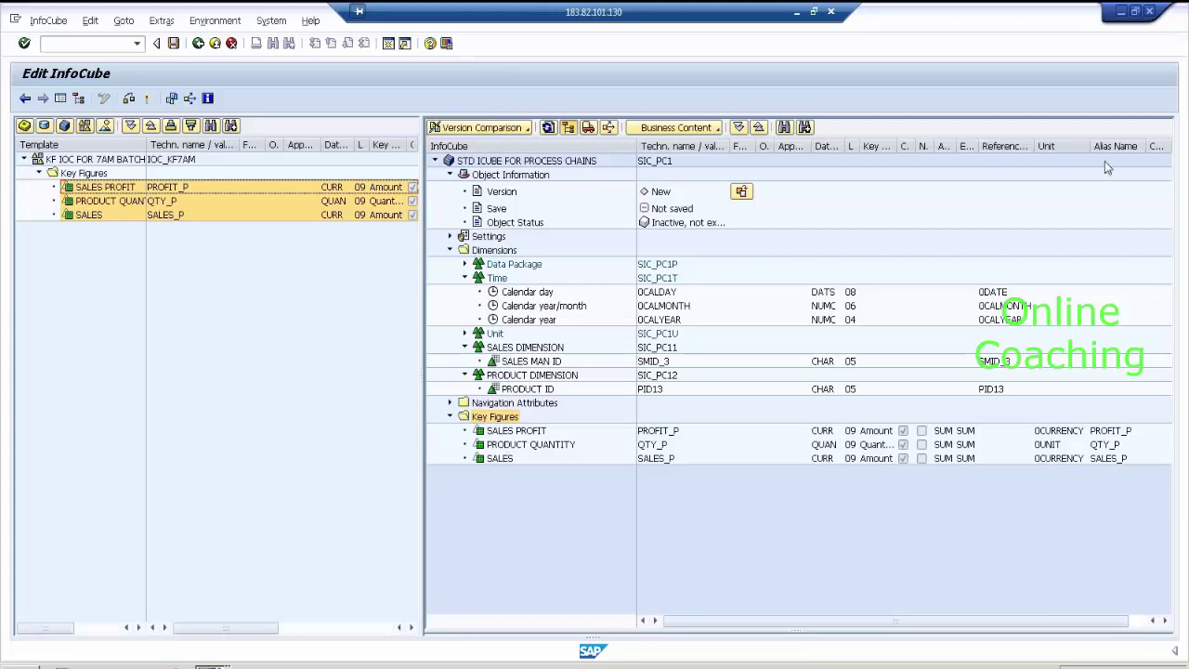
- Examine the unit assigned to each key figure and the characteristics contained in the Unit dimension
left_click(1060, 432)
left_click(1058, 444)
left_click(1061, 458)
left_click(1059, 432)
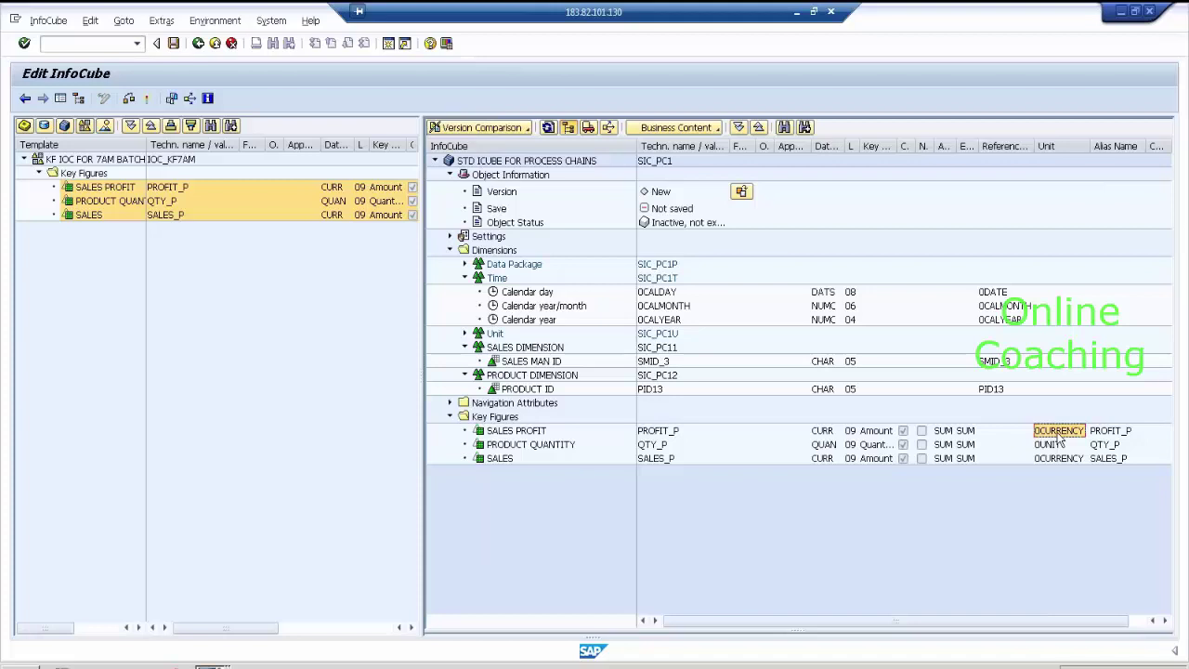
left_click(1057, 445)
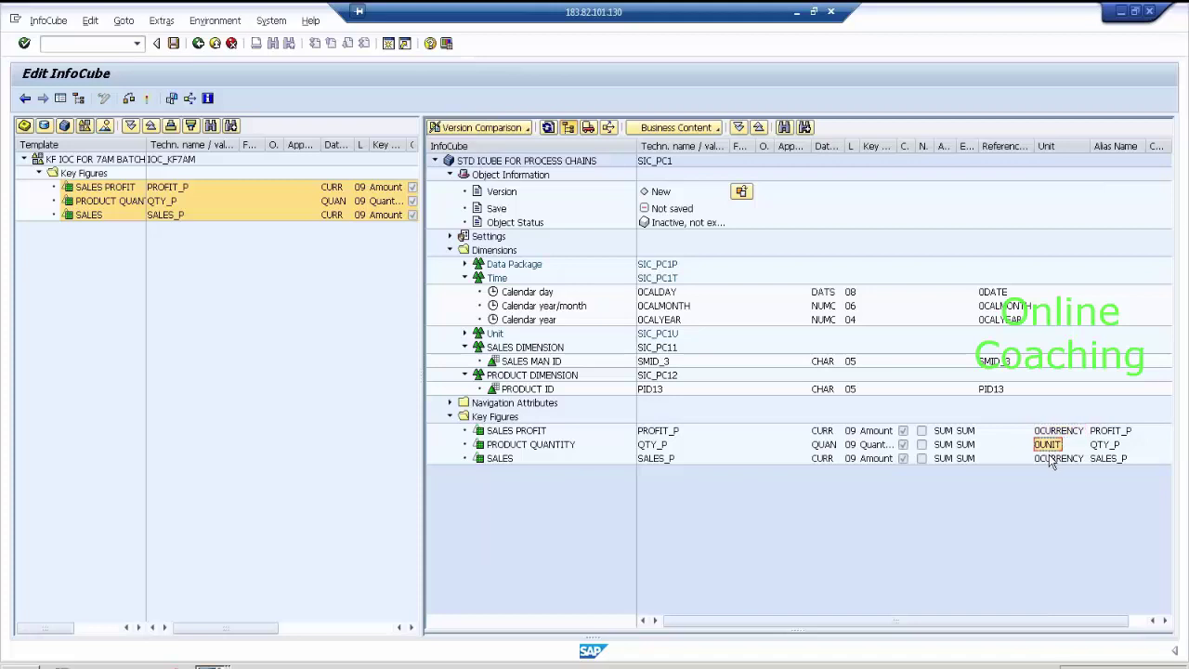
left_click(1053, 460)
left_click(466, 335)
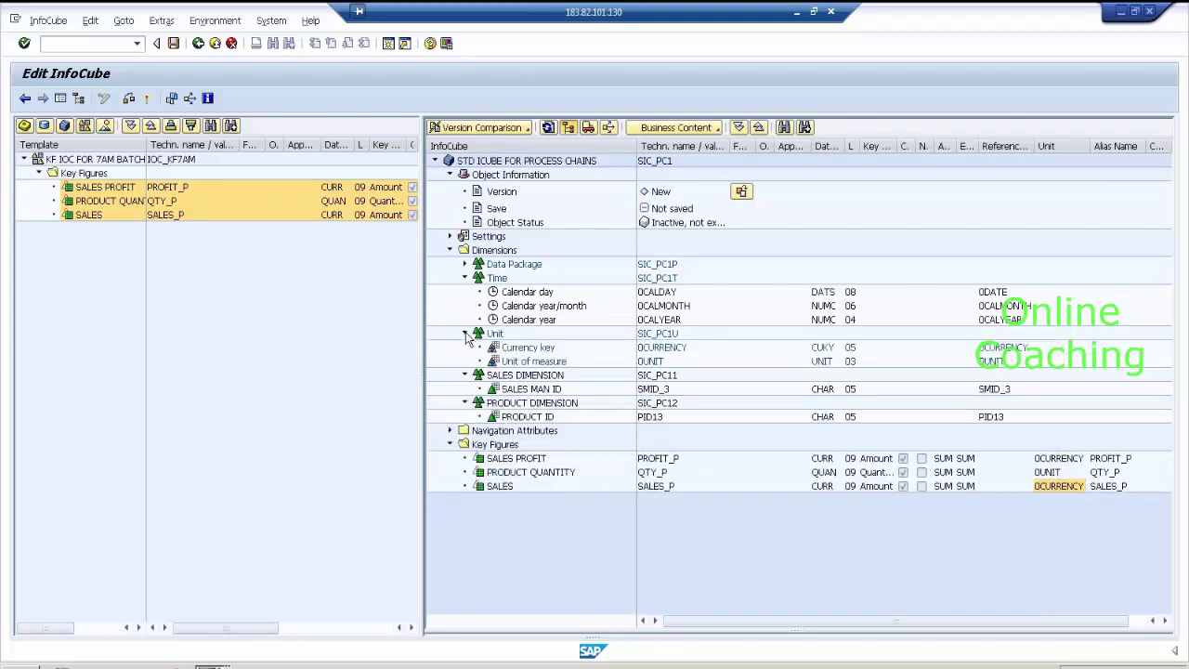
left_click(532, 360)
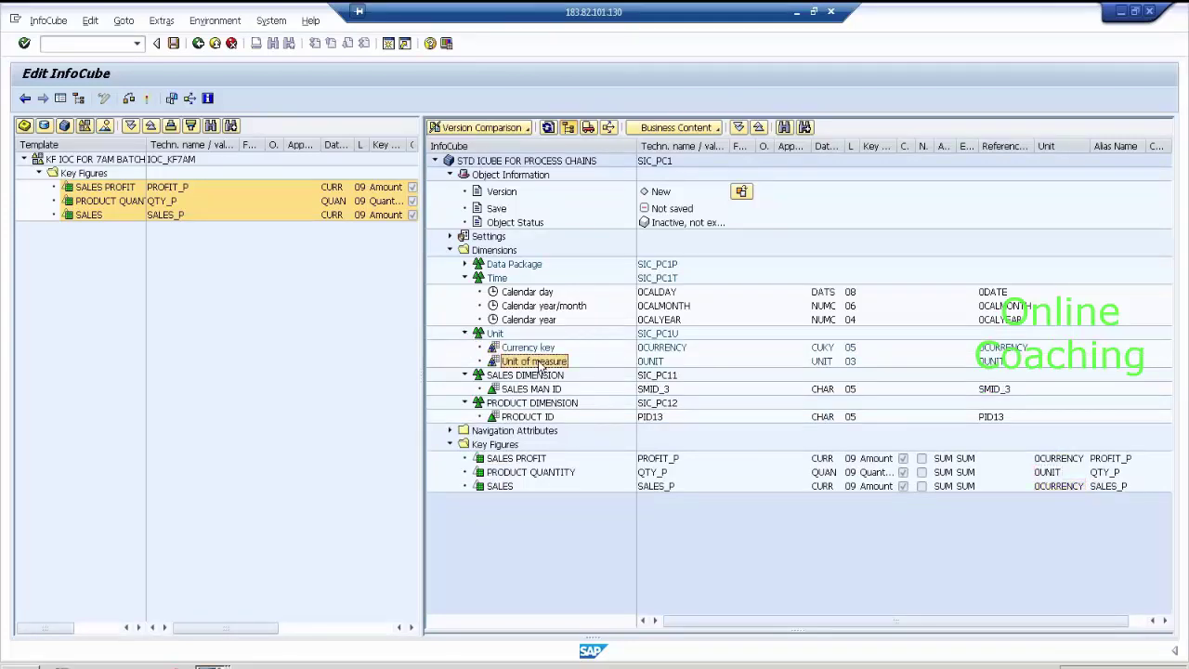
left_click(673, 348)
left_click(653, 361)
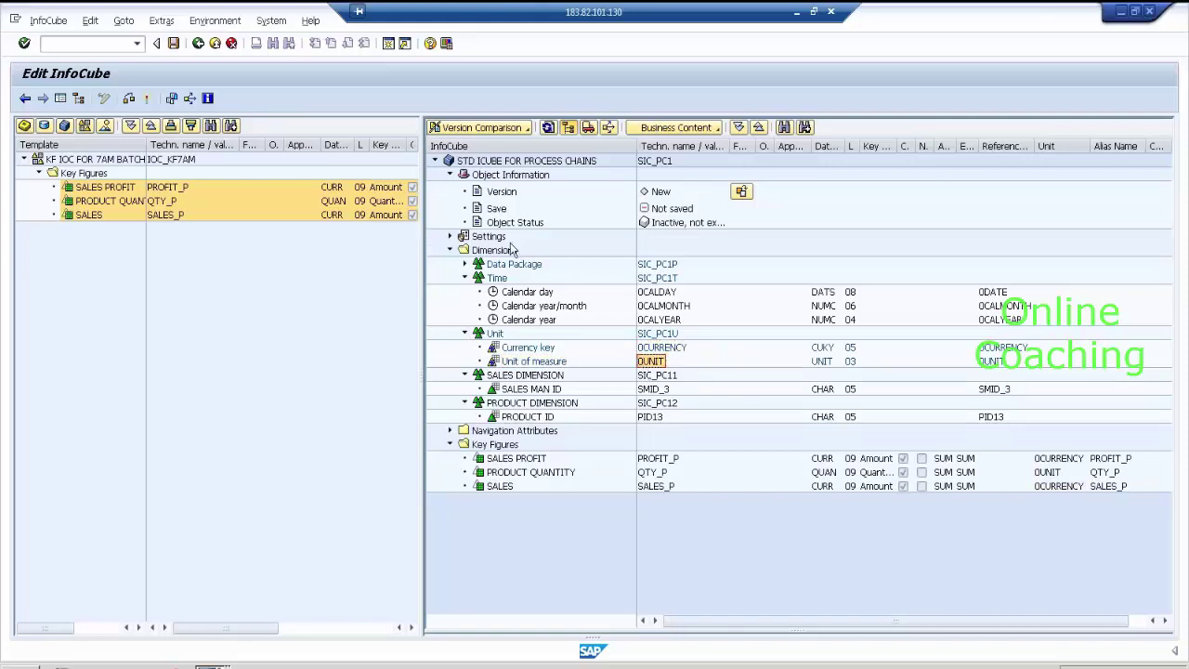
- Activate the InfoCube SIC_PC1 and open its dictionary/database status
left_click(146, 98)
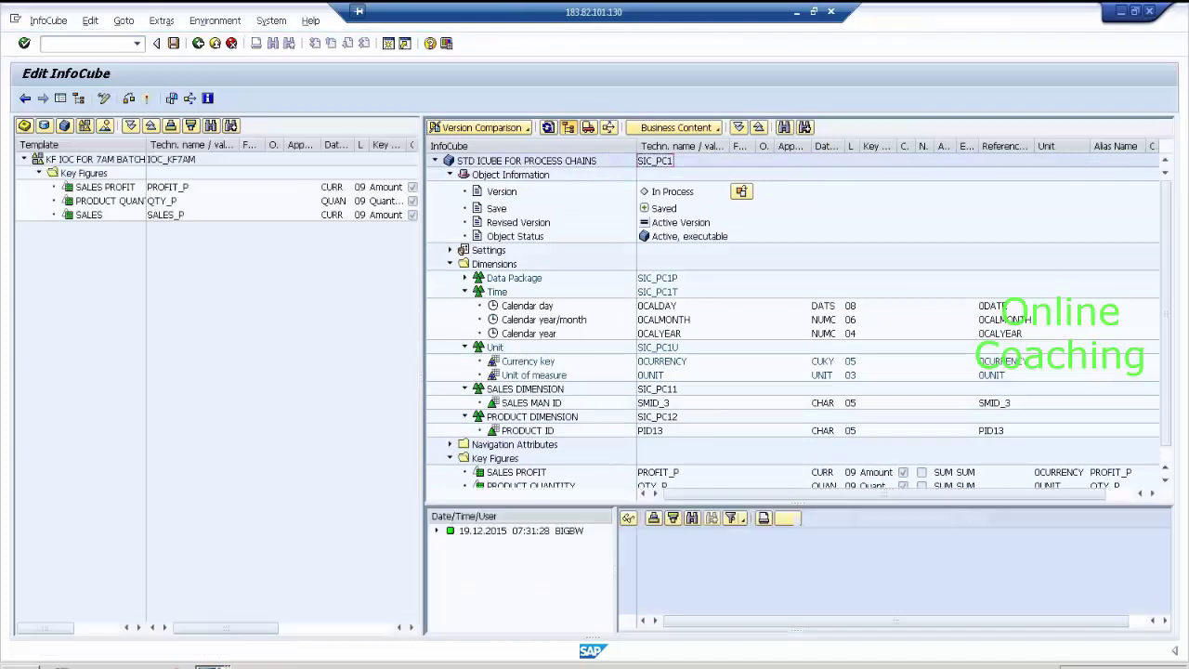
left_click(163, 20)
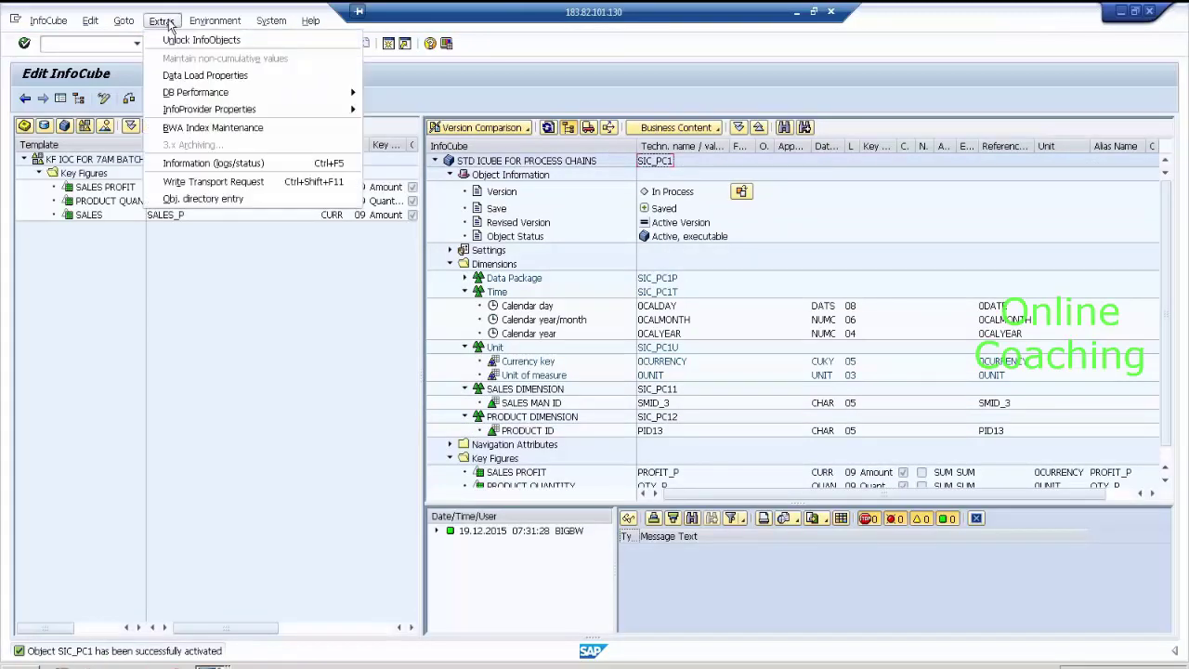
left_click(230, 166)
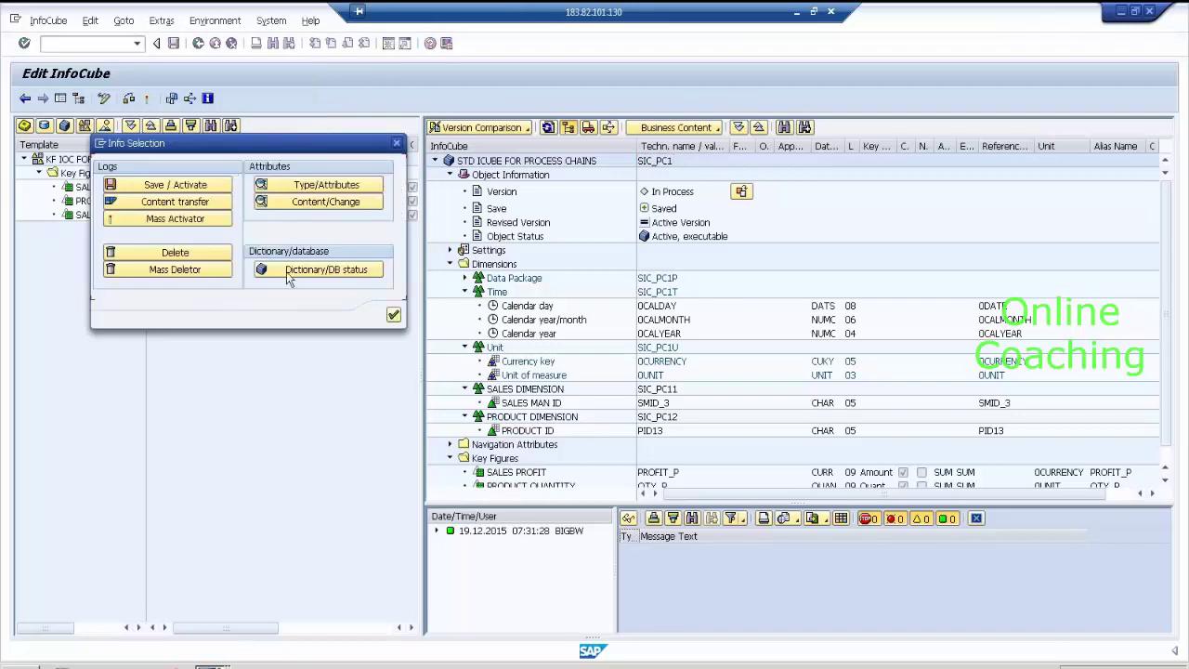
left_click(290, 271)
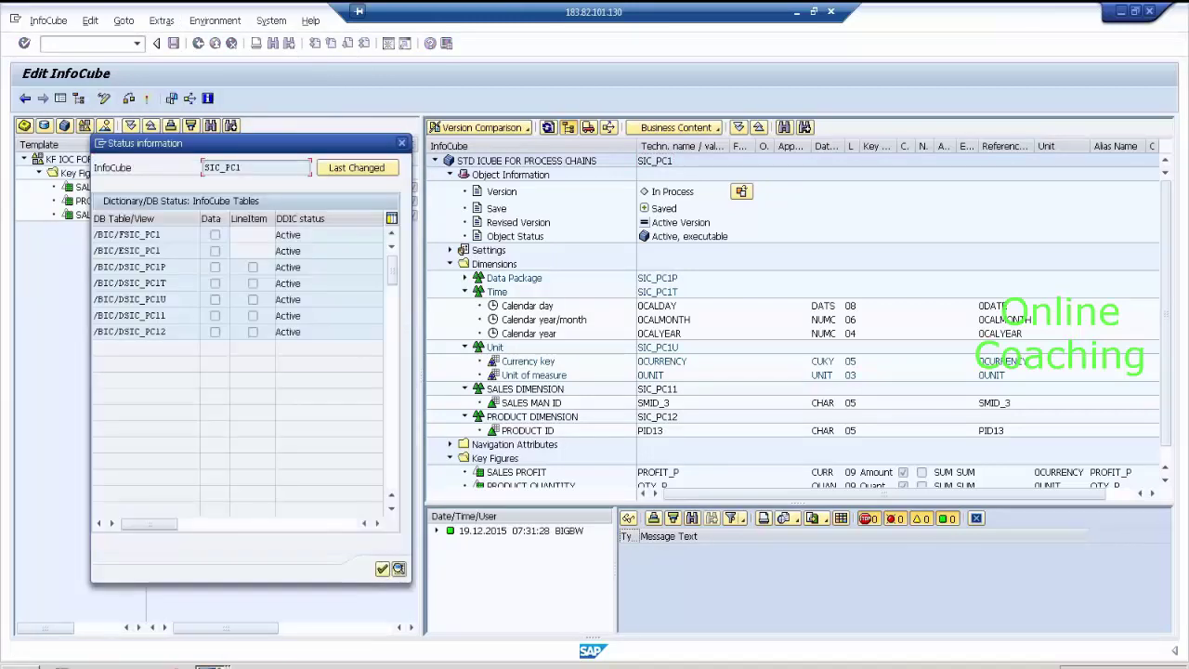
- Examine the fact and dimension tables generated for the InfoCube, and return to the modeling workbench
double_click(169, 239)
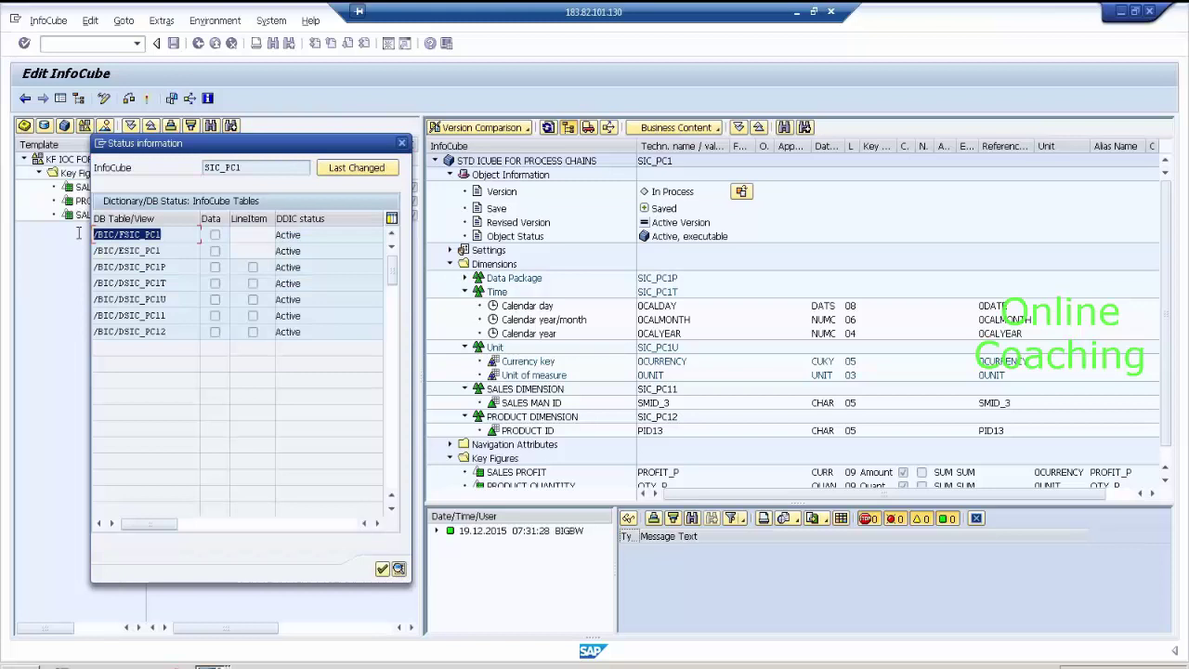
left_click_drag(155, 251, 90, 244)
left_click(182, 268)
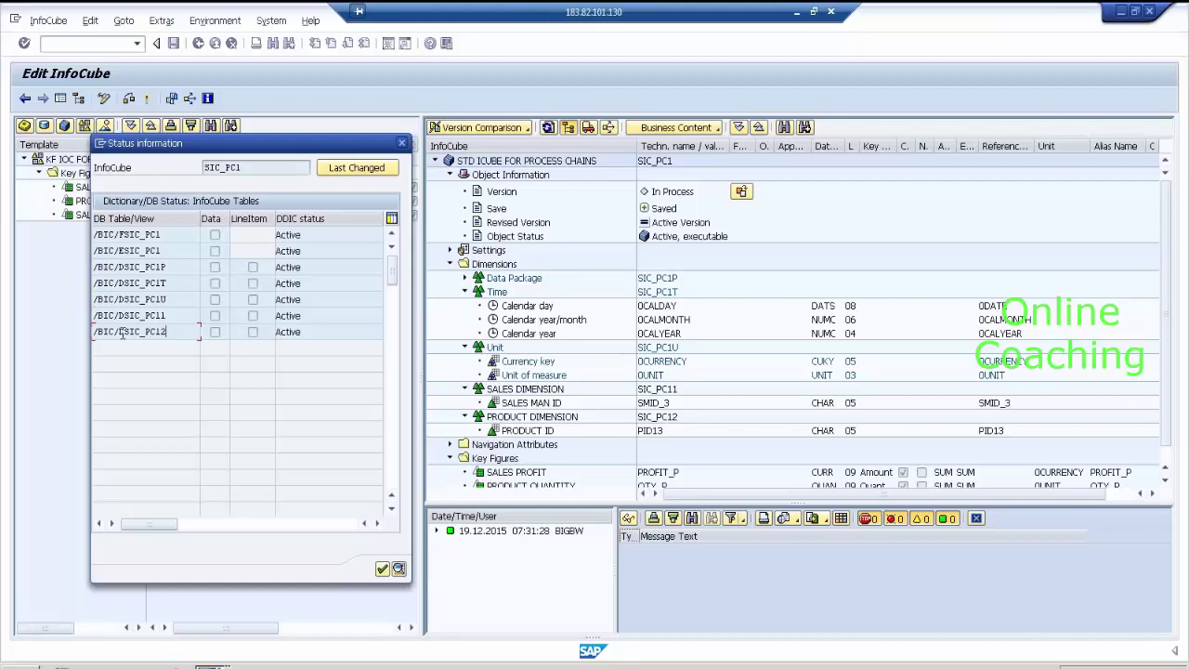
left_click_drag(120, 333, 142, 332)
left_click(181, 316)
left_click_drag(169, 331, 94, 332)
left_click(169, 316)
left_click(401, 141)
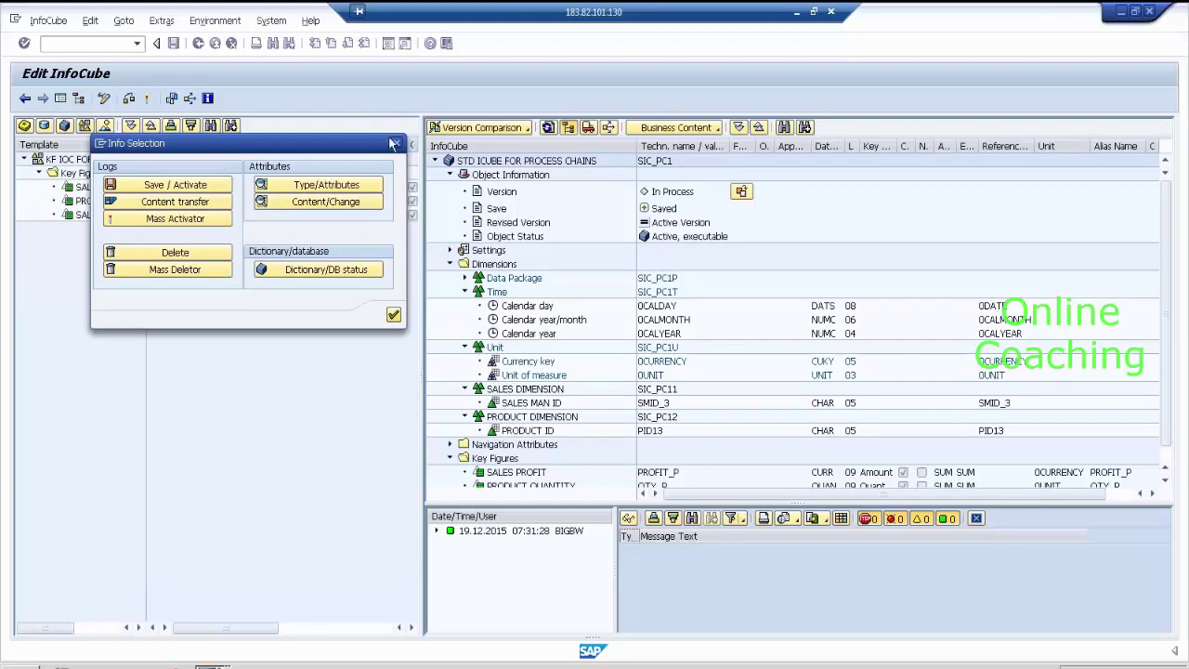
left_click(197, 42)
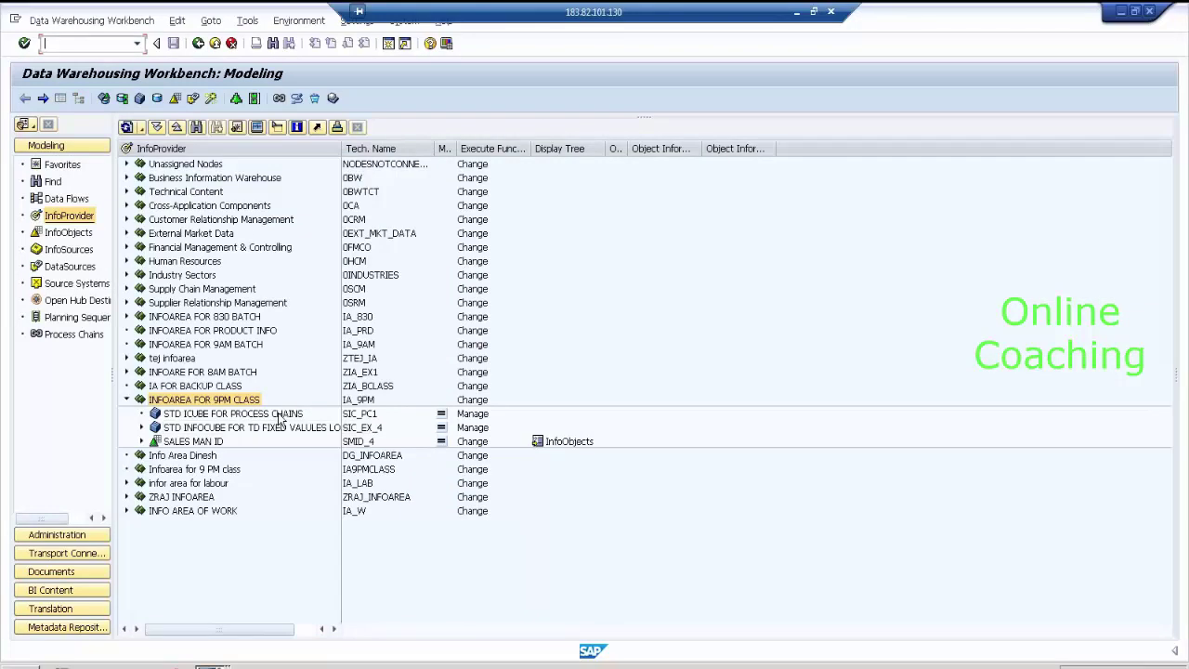
- Create a transformation for the InfoCube SIC_PC1 with DataSource DS_TDEX5 from source system PC_SRI as its source
right_click(279, 416)
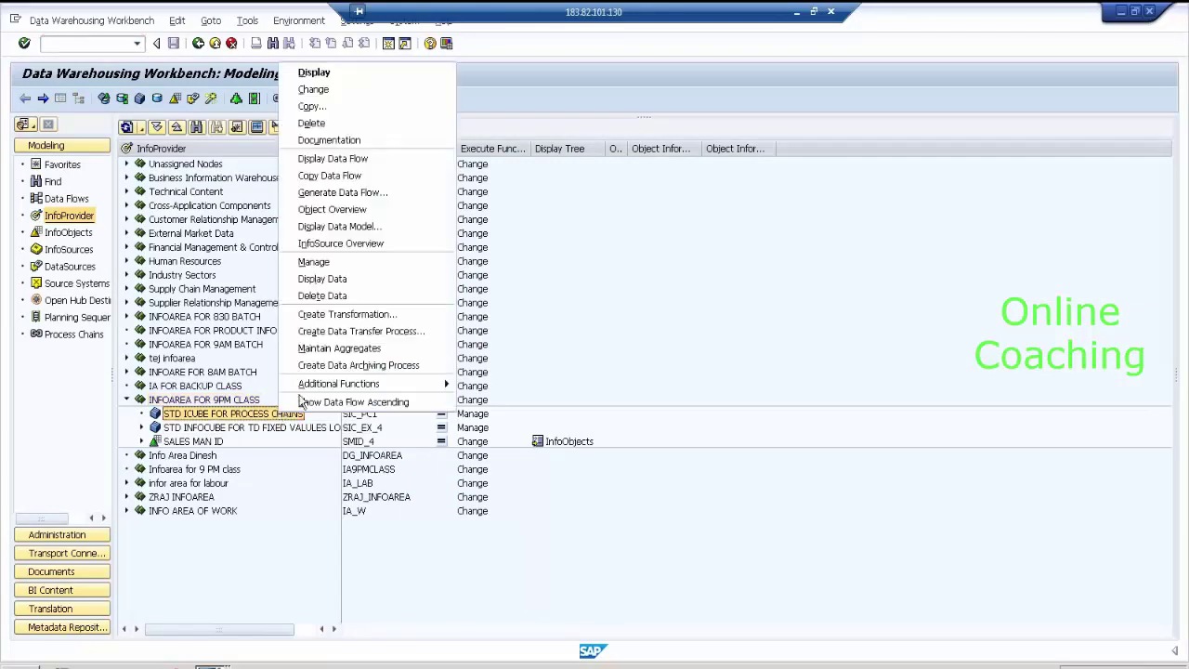
left_click(365, 320)
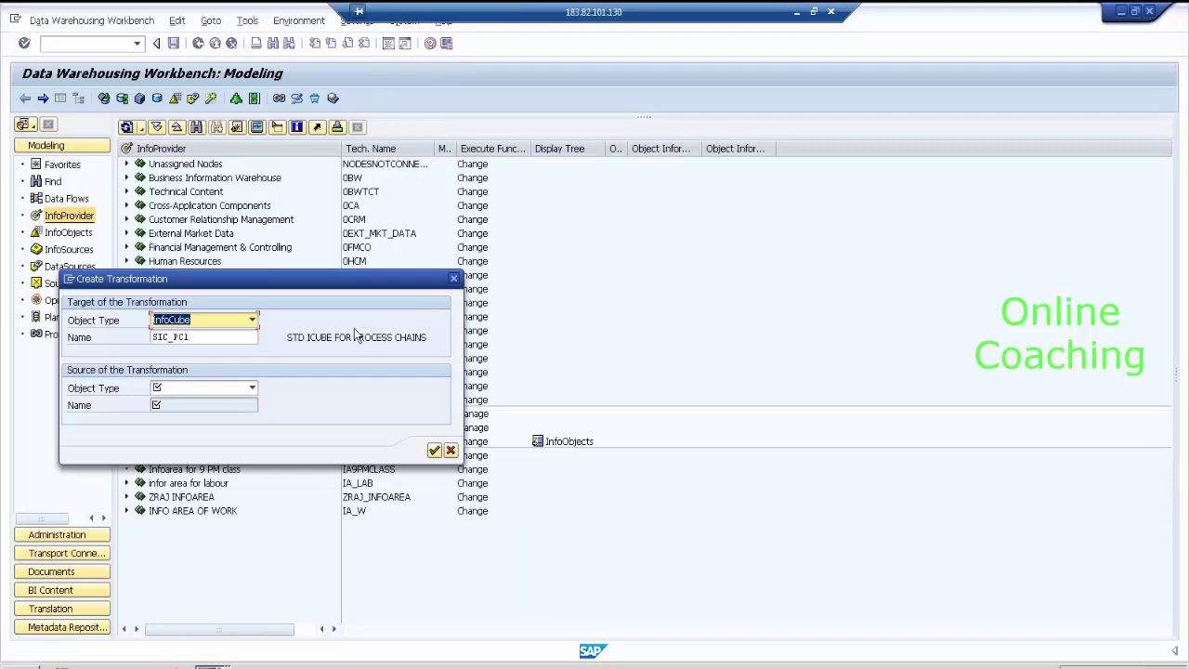
left_click(249, 388)
left_click(241, 405)
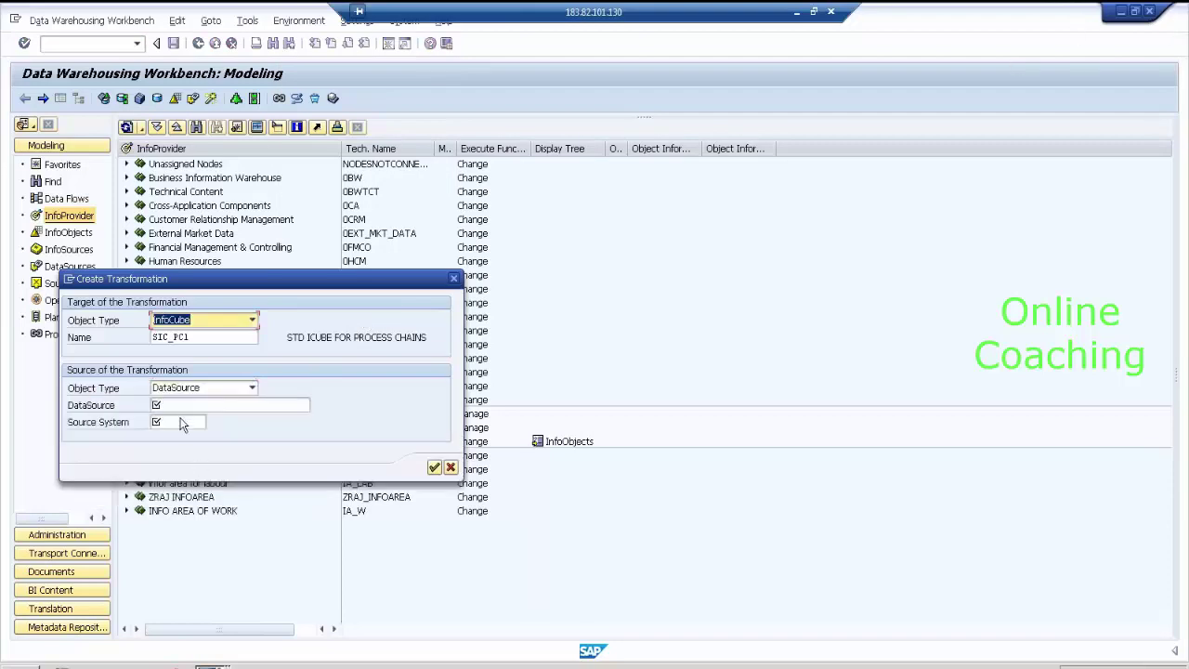
left_click(186, 405)
type("DS_TDE")
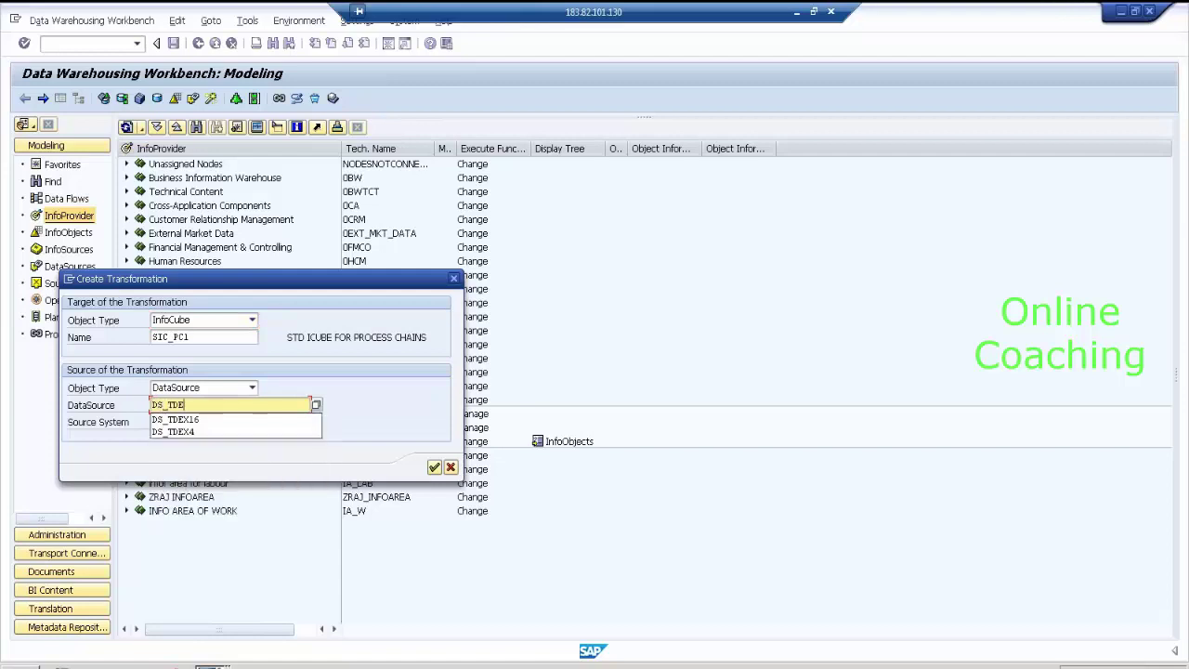
type("X5")
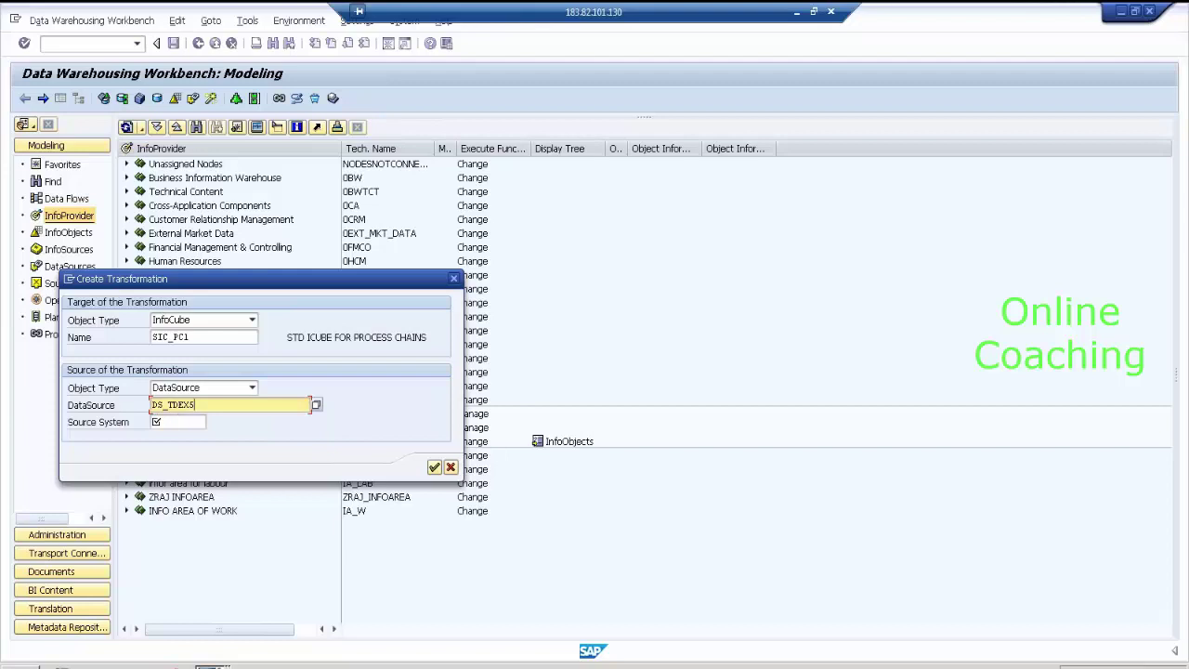
key("Tab")
type("PC")
key("Down")
key("Return")
key("Return")
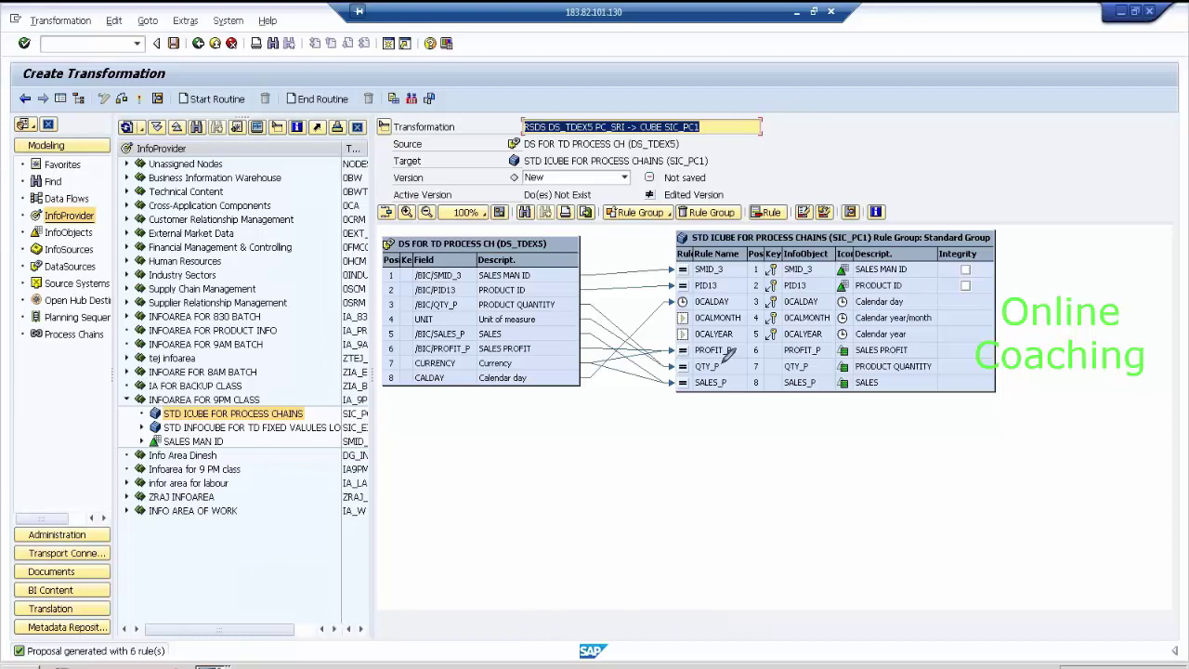
mouse_move(717, 355)
left_mouse_down()
mouse_move(690, 365)
mouse_move(726, 370)
mouse_move(723, 358)
left_mouse_up()
left_click_drag(561, 331, 577, 323)
mouse_move(566, 366)
left_mouse_down()
mouse_move(608, 344)
mouse_move(675, 372)
left_mouse_up()
left_click_drag(572, 362, 670, 375)
key("Escape")
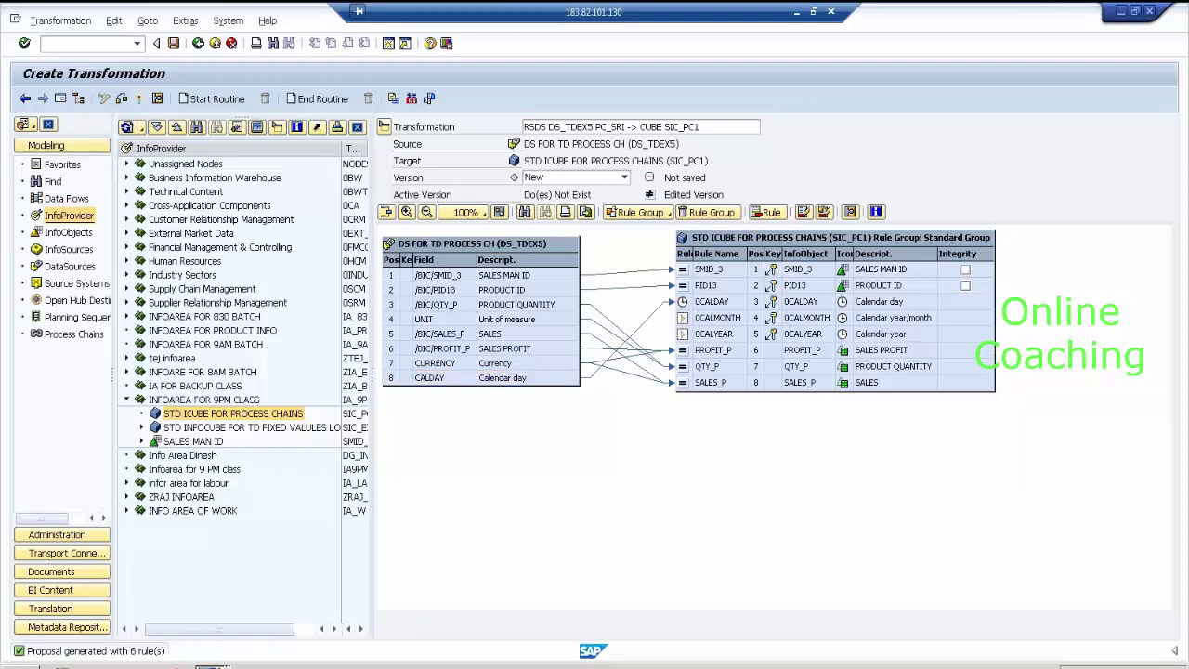
- Map the source field CALDAY to 0CALMONTH, activate the transformation and return to the InfoProvider tree
left_click_drag(570, 372, 587, 469)
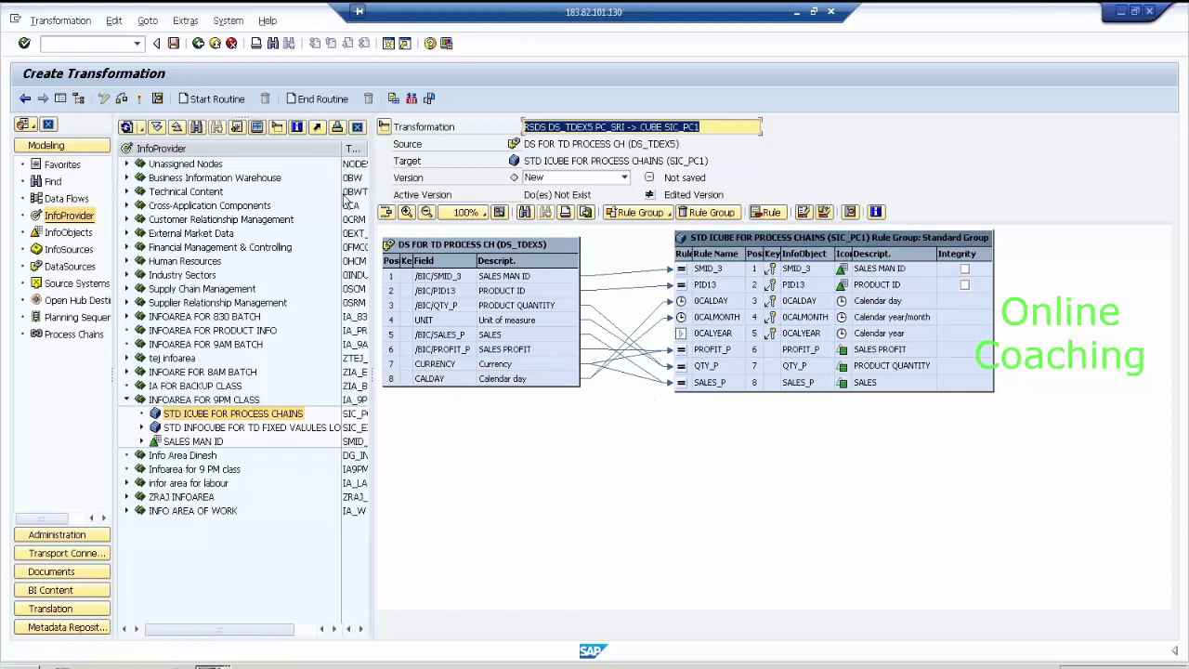
left_click(139, 97)
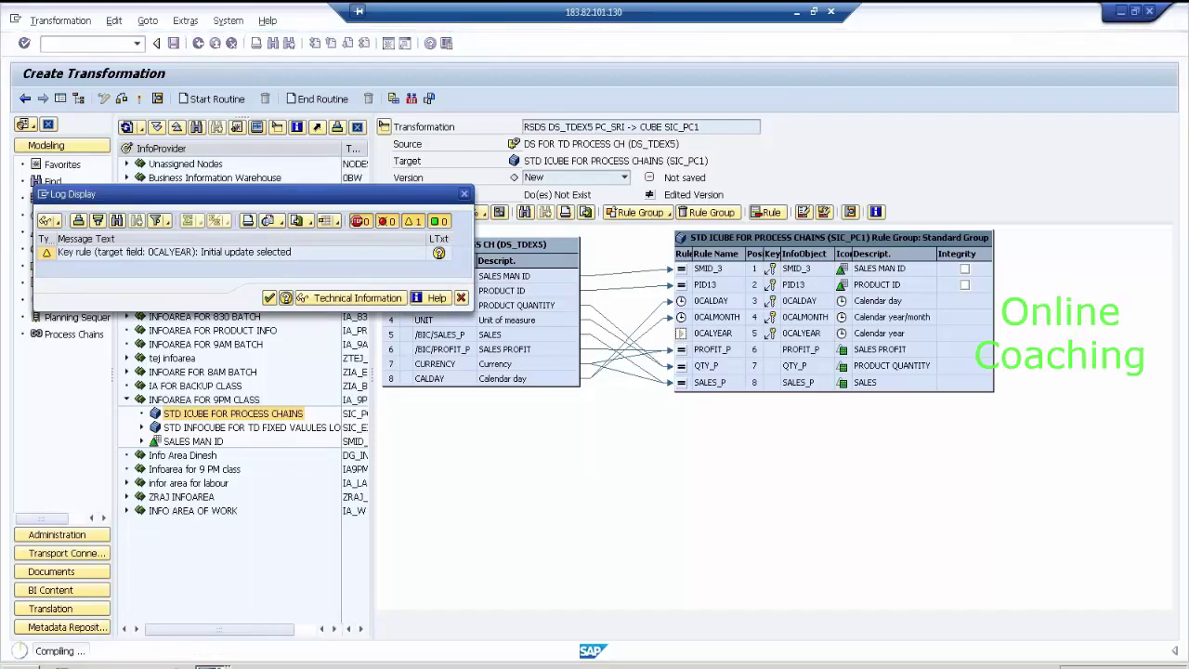
left_click(284, 299)
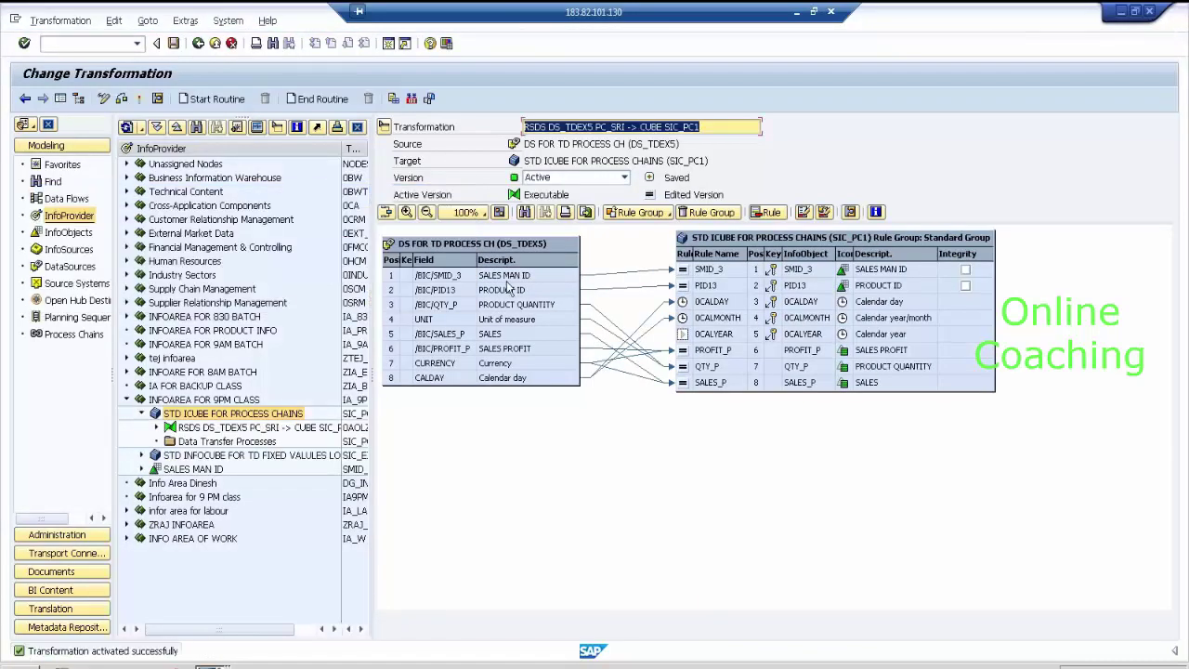
left_click(198, 43)
left_click(195, 428)
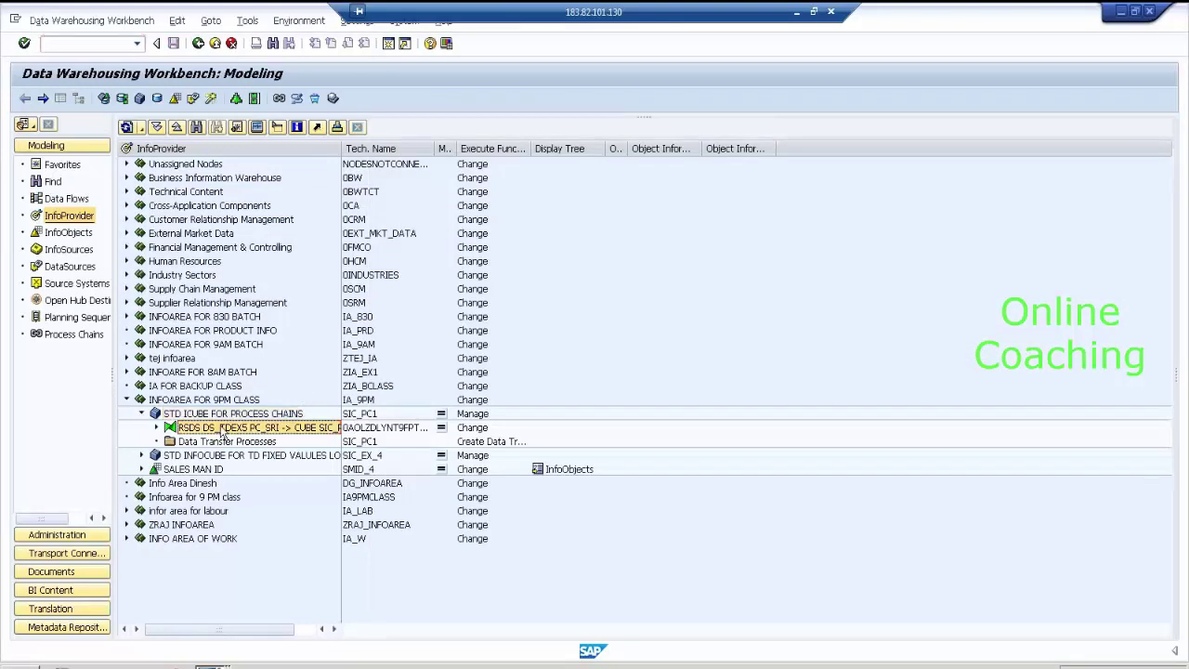
- Locate the DataSource DS FOR TD PROCESS CH under APP COMP FOR 9PM BATCH and check its upward data flow
left_click(78, 283)
left_click(74, 267)
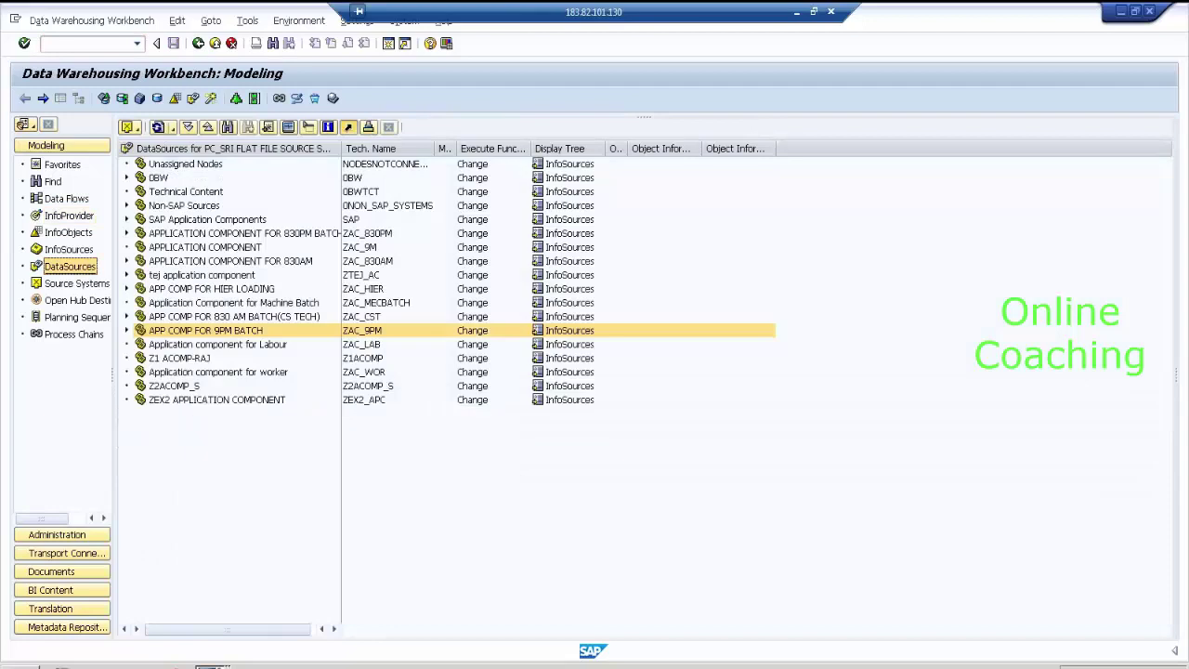
left_click(127, 331)
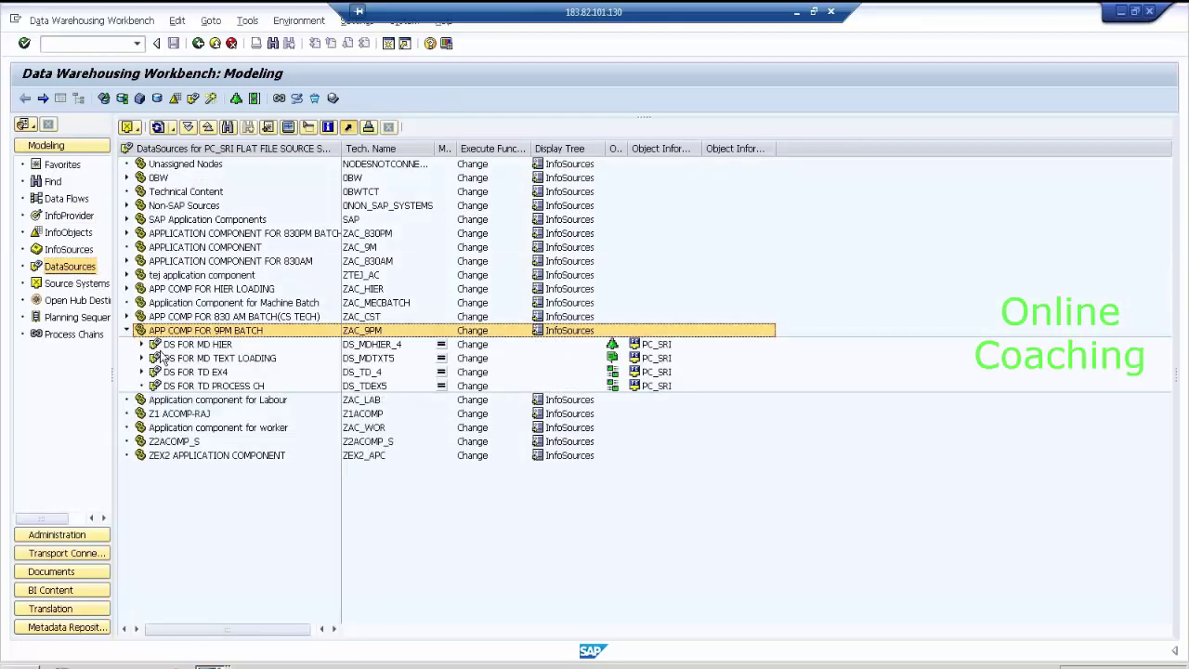
left_click(210, 374)
left_click(215, 385)
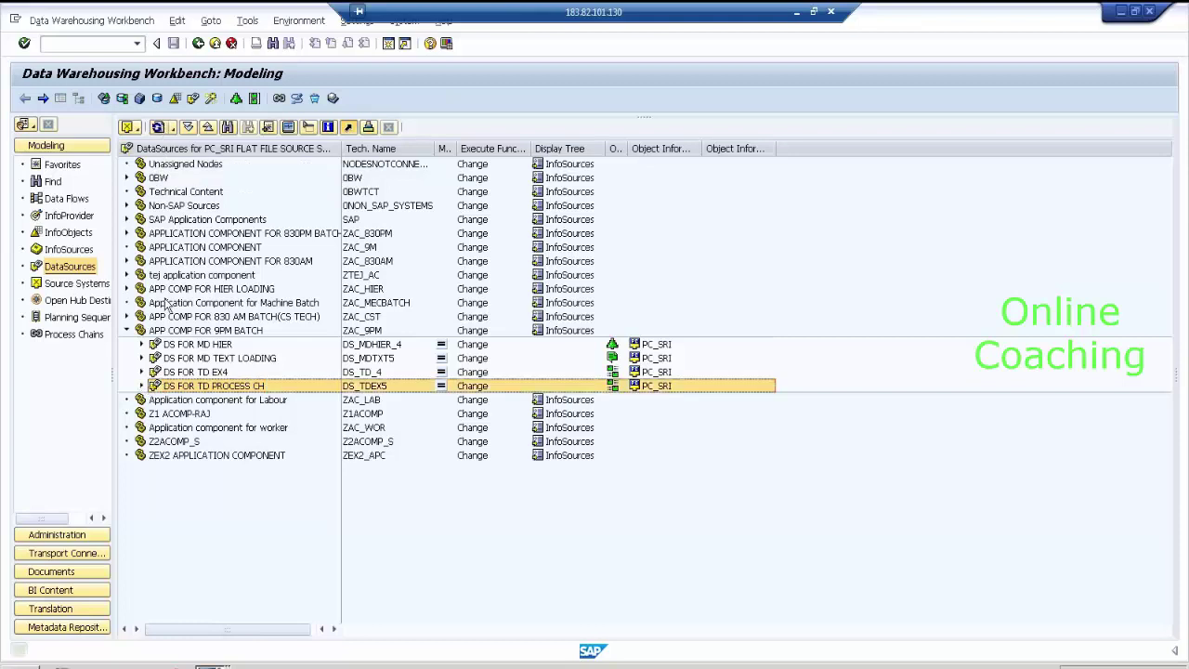
left_click(143, 385)
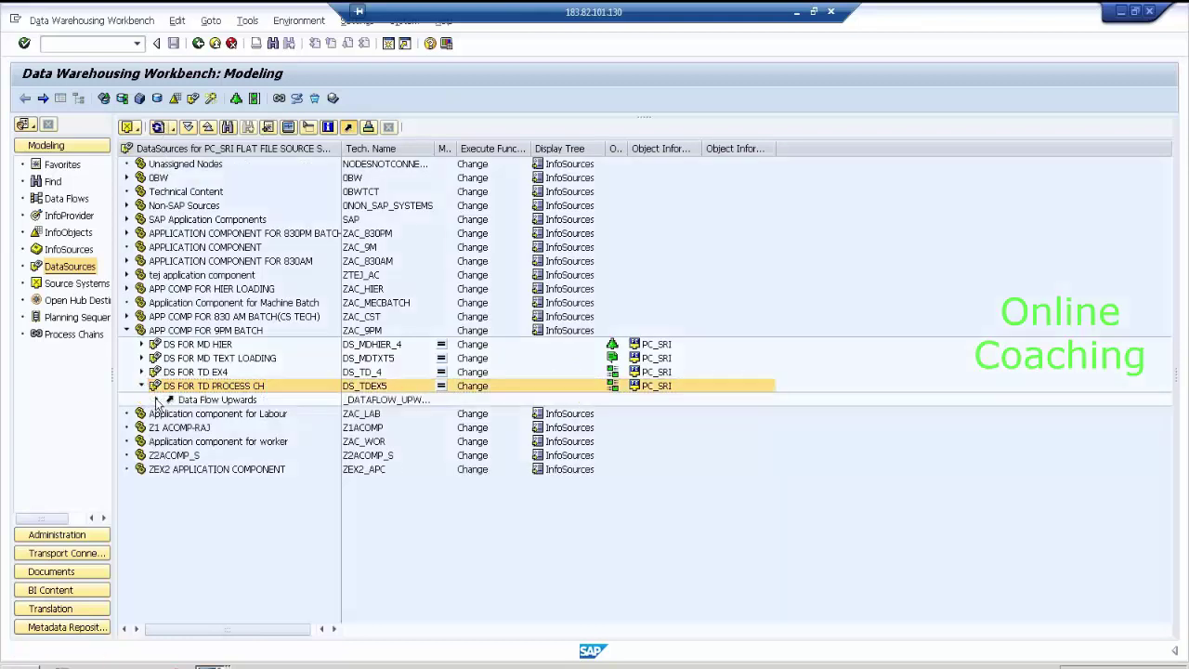
left_click(156, 399)
left_click(143, 386)
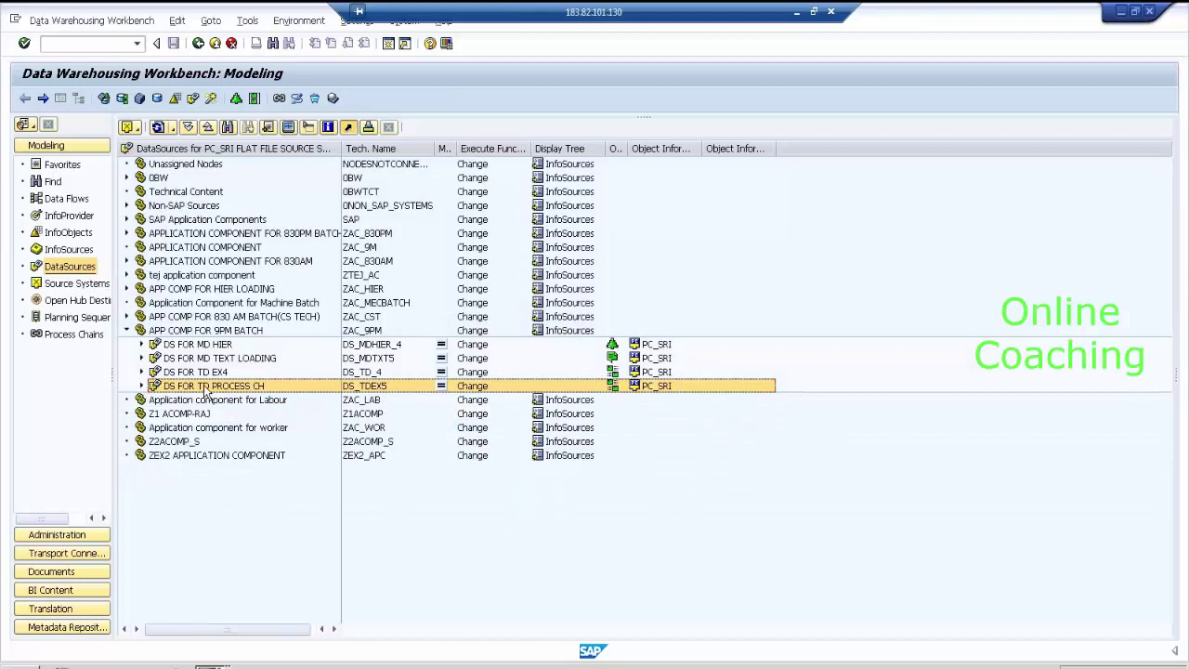
- Create and save an InfoPackage described INFOPAK FOR PROCESS CHAINS for the DataSource DS_TDEX5, and return to the DataSource tree
right_click(207, 385)
left_click(305, 586)
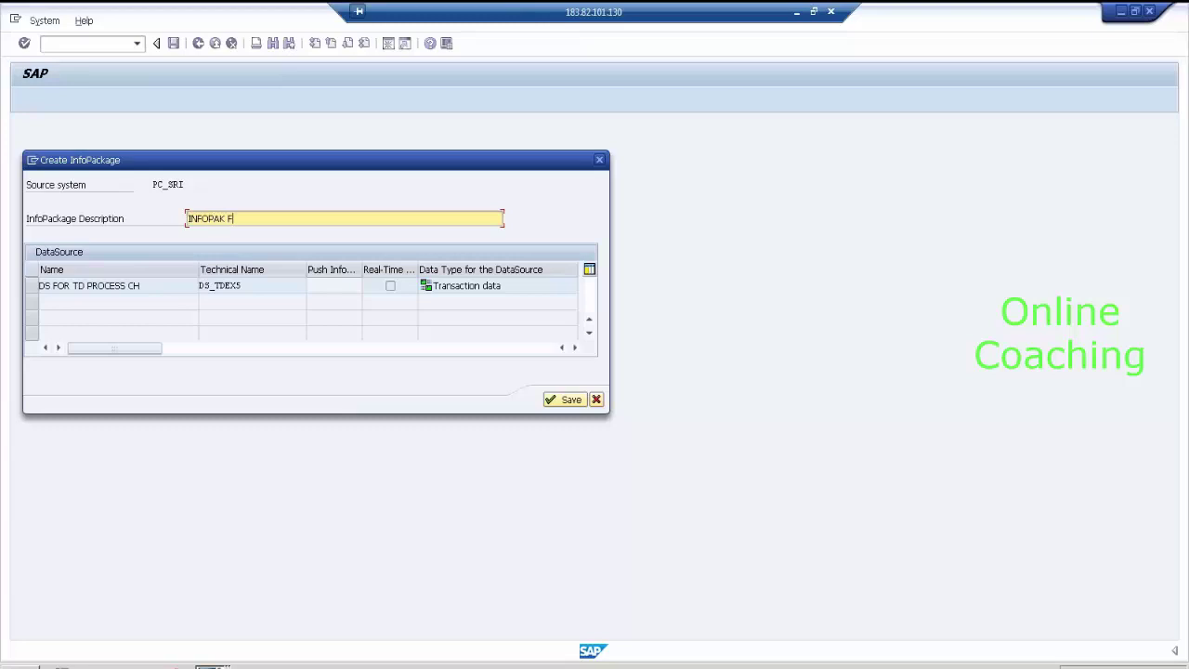
type("CHAINS")
key("Return")
left_click(674, 229)
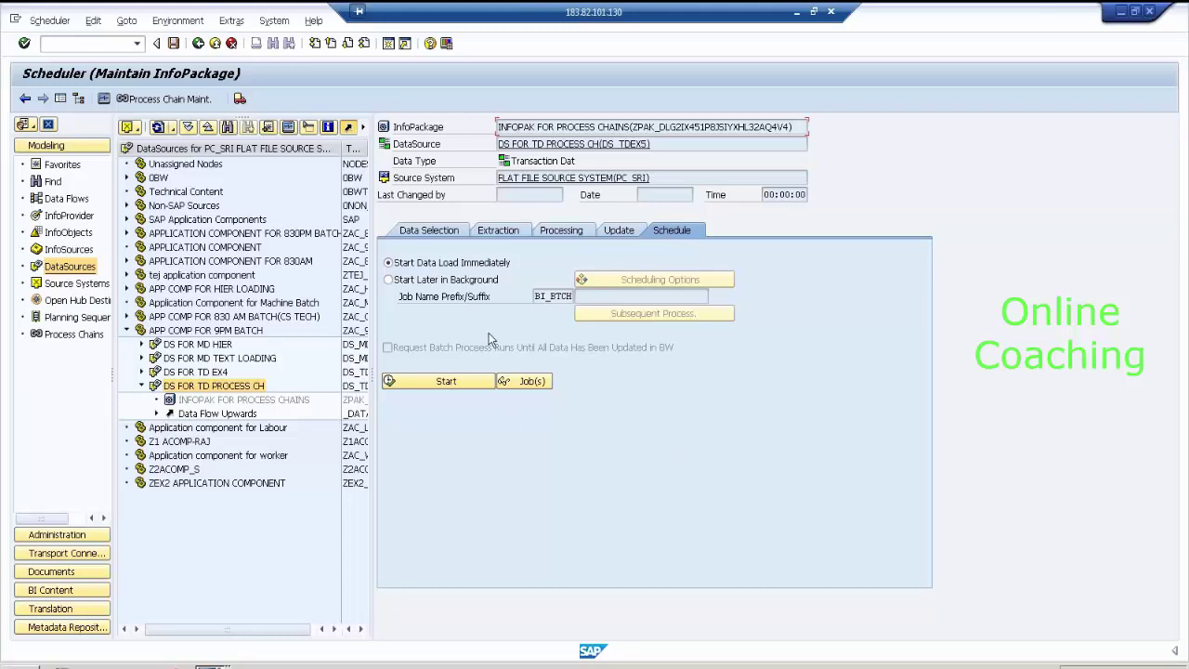
left_click(174, 44)
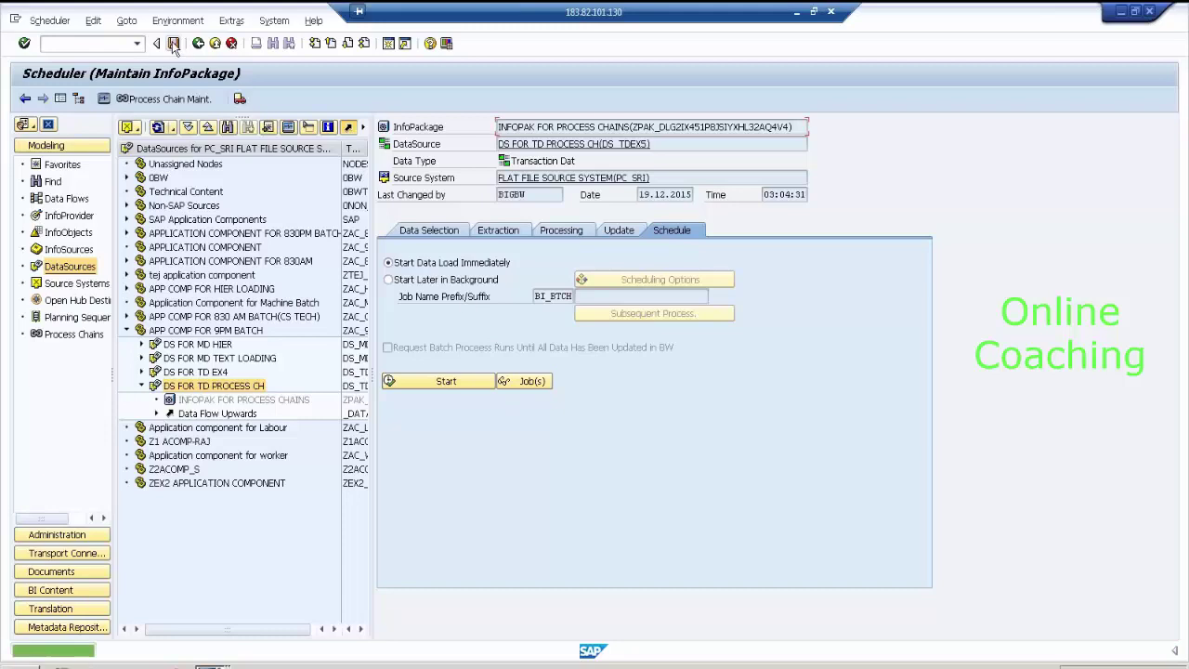
left_click(197, 43)
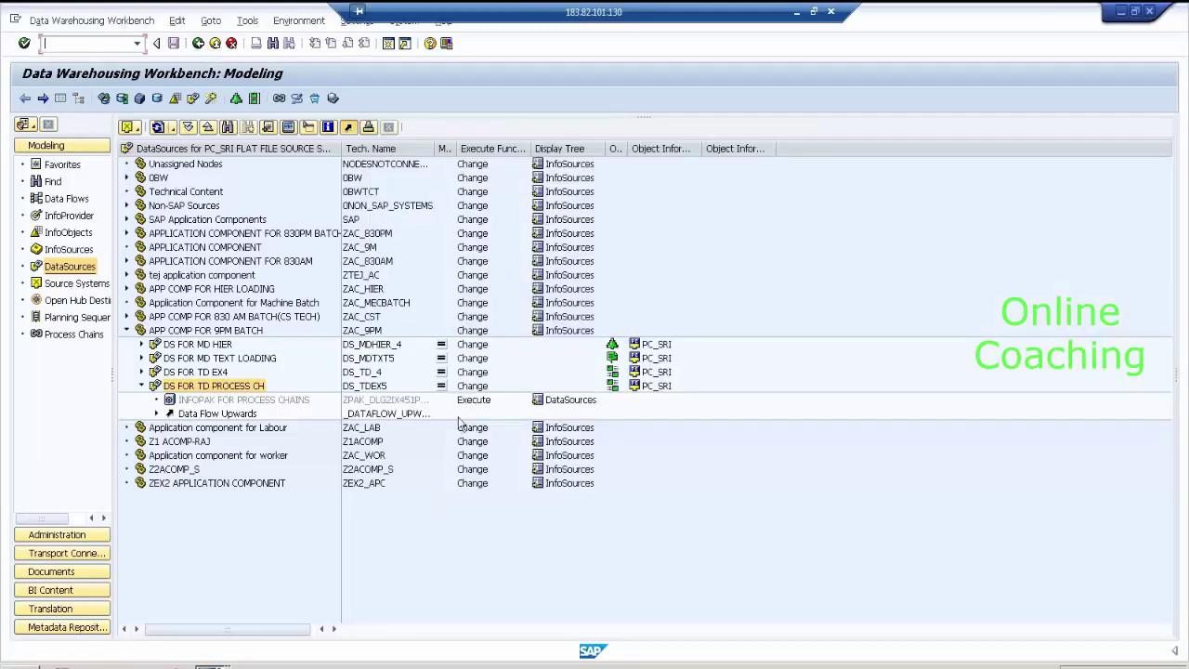
- Copy the technical name of the INFOPAK FOR PROCESS CHAINS InfoPackage into a new Notepad document, and return to the workbench
left_click(19, 666)
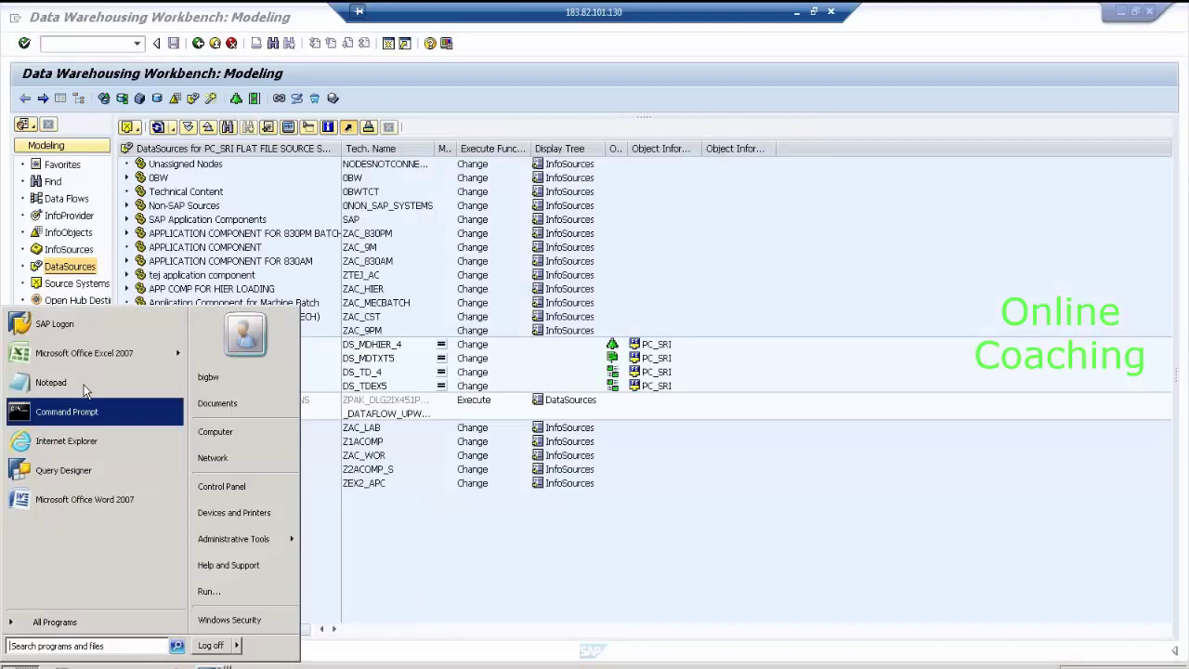
left_click(84, 382)
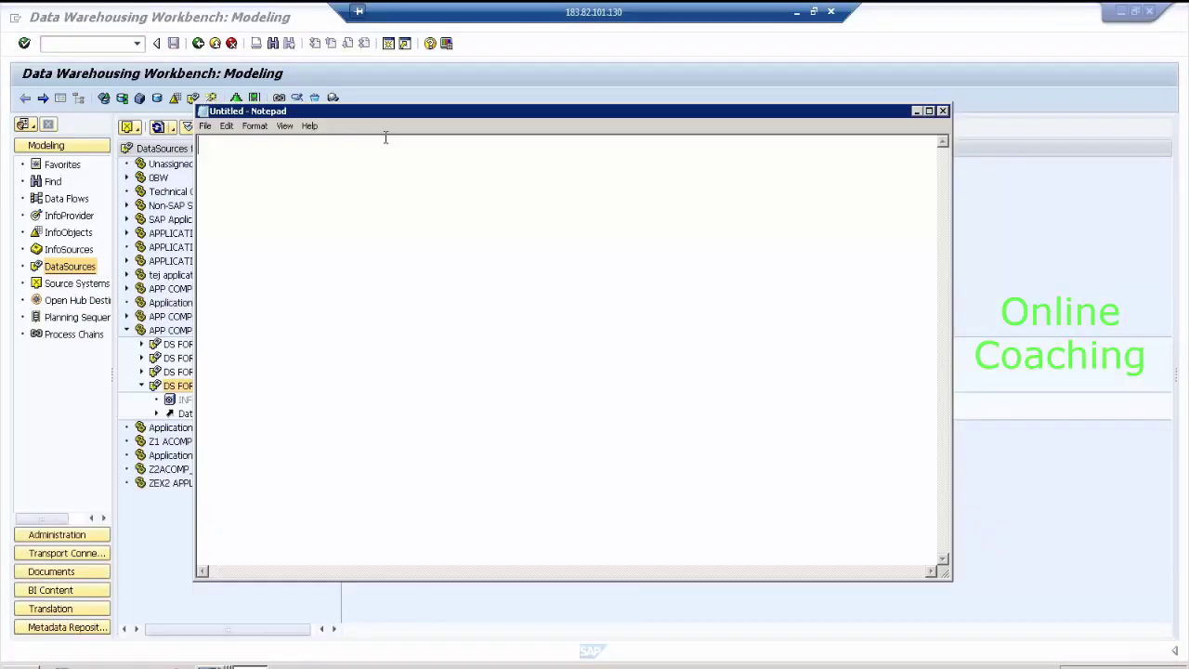
left_click(377, 605)
left_click(371, 401)
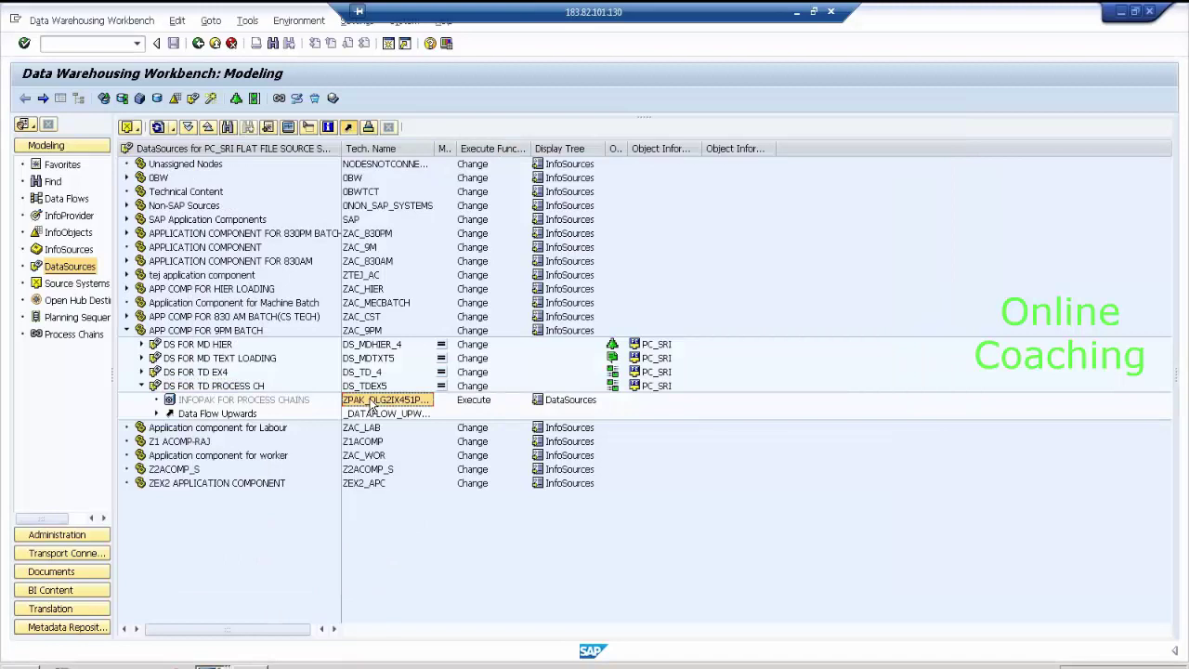
key("ctrl+c")
key("alt+Tab")
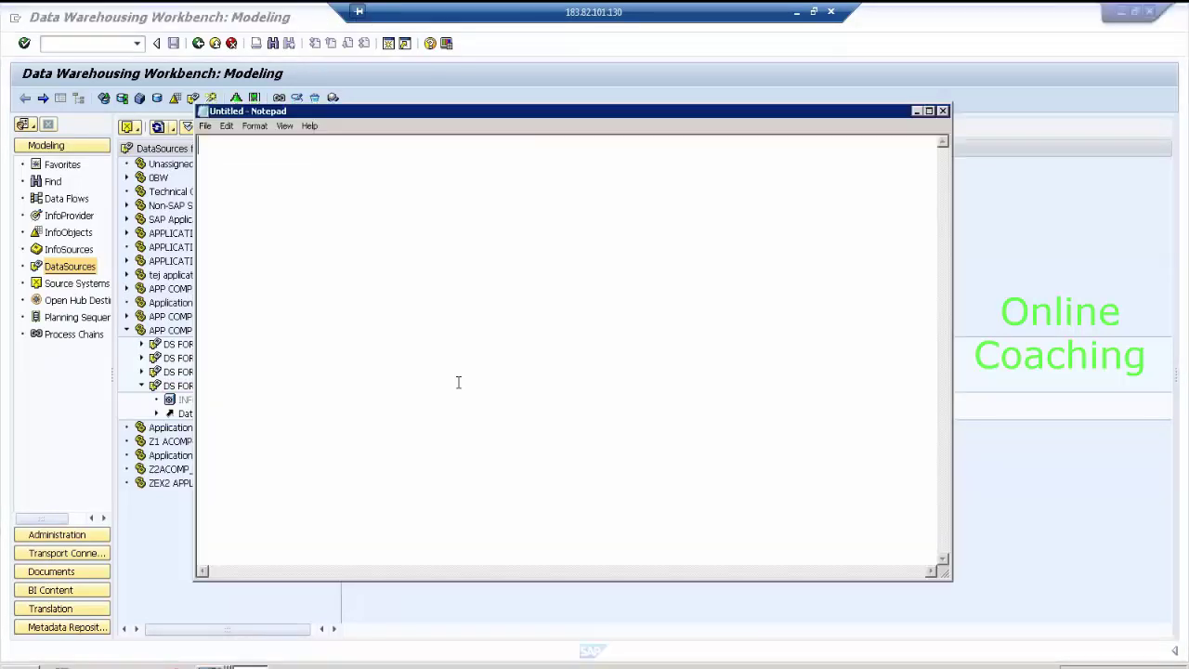
key("ctrl+v")
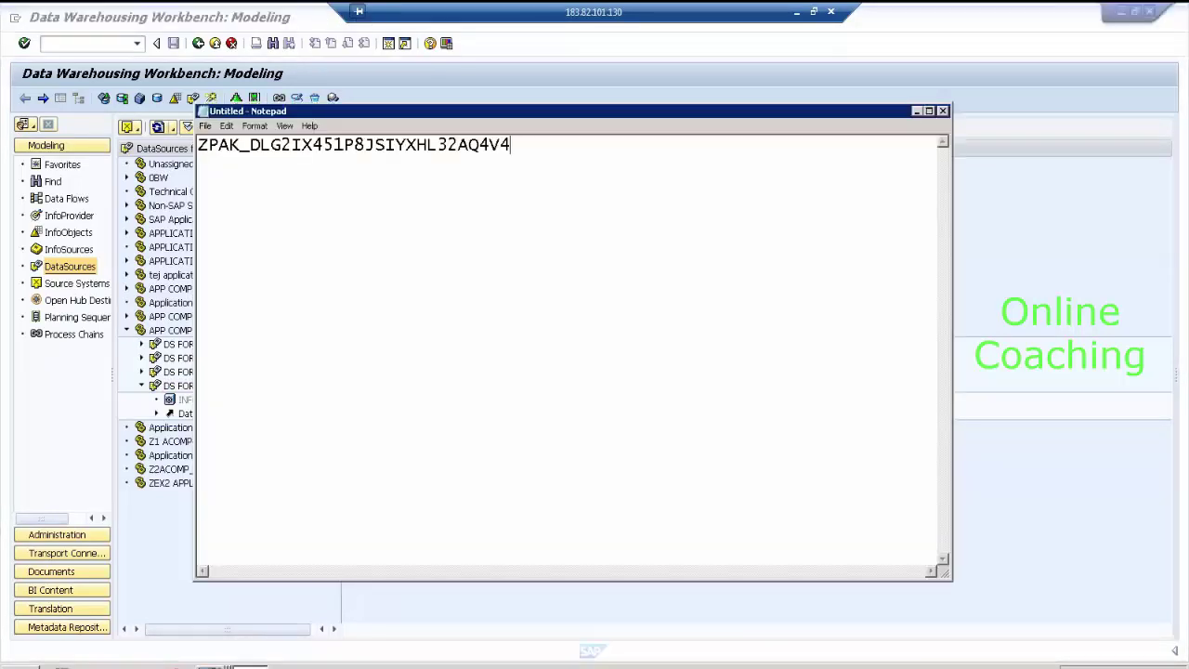
left_click(917, 111)
- Create a data transfer process from DS_TDEX5 to the InfoCube SIC_PC1 with Full extraction mode, activate it and return to the tree
right_click(259, 389)
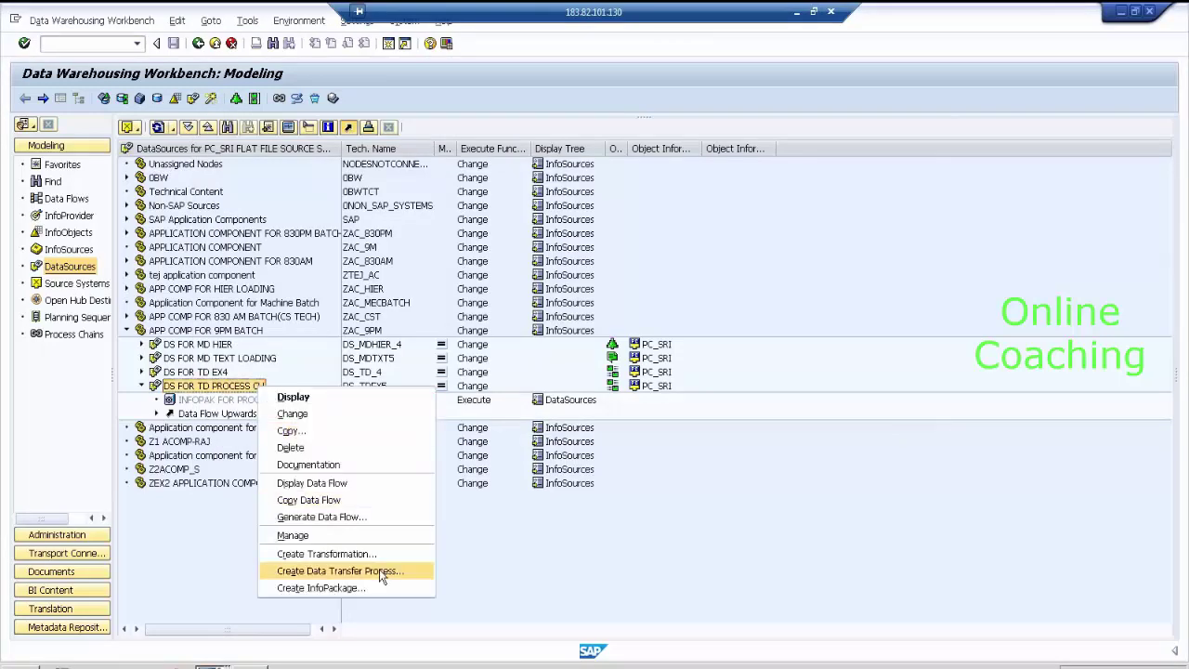
left_click(340, 571)
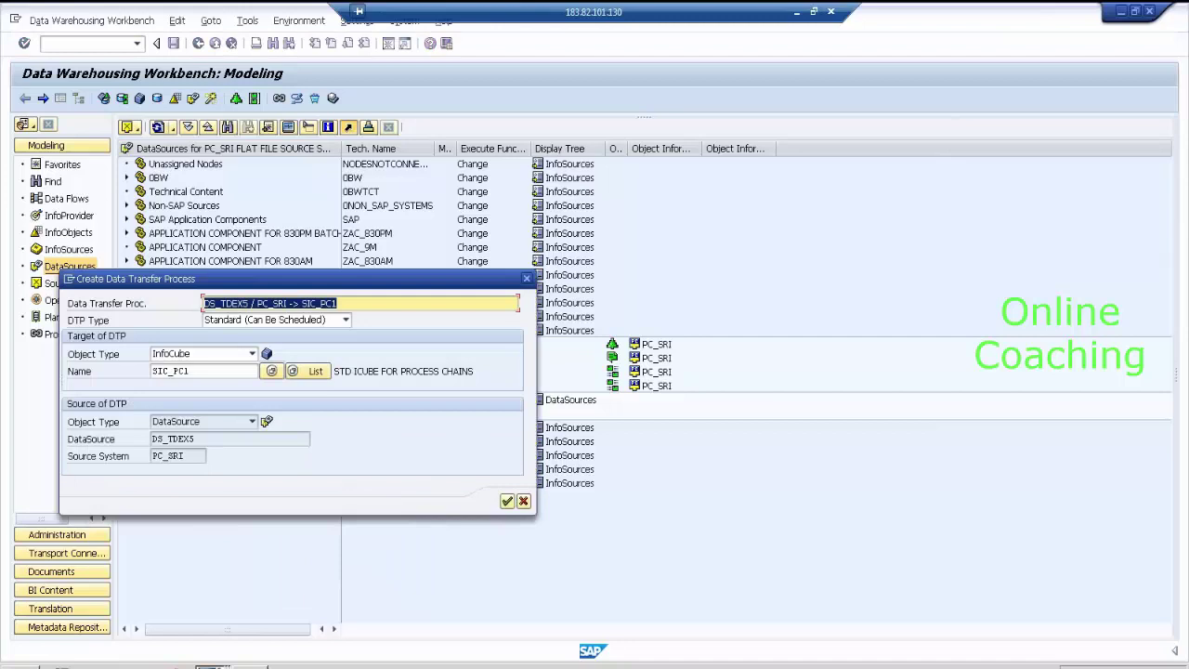
left_click(508, 501)
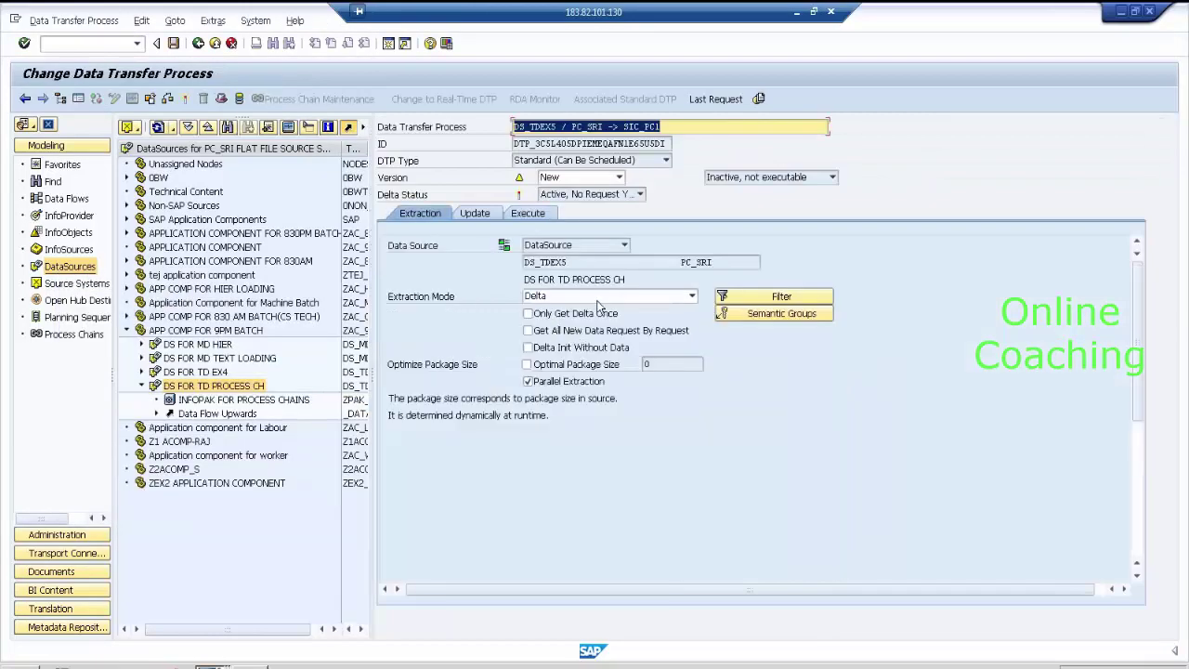
left_click(600, 297)
left_click(599, 316)
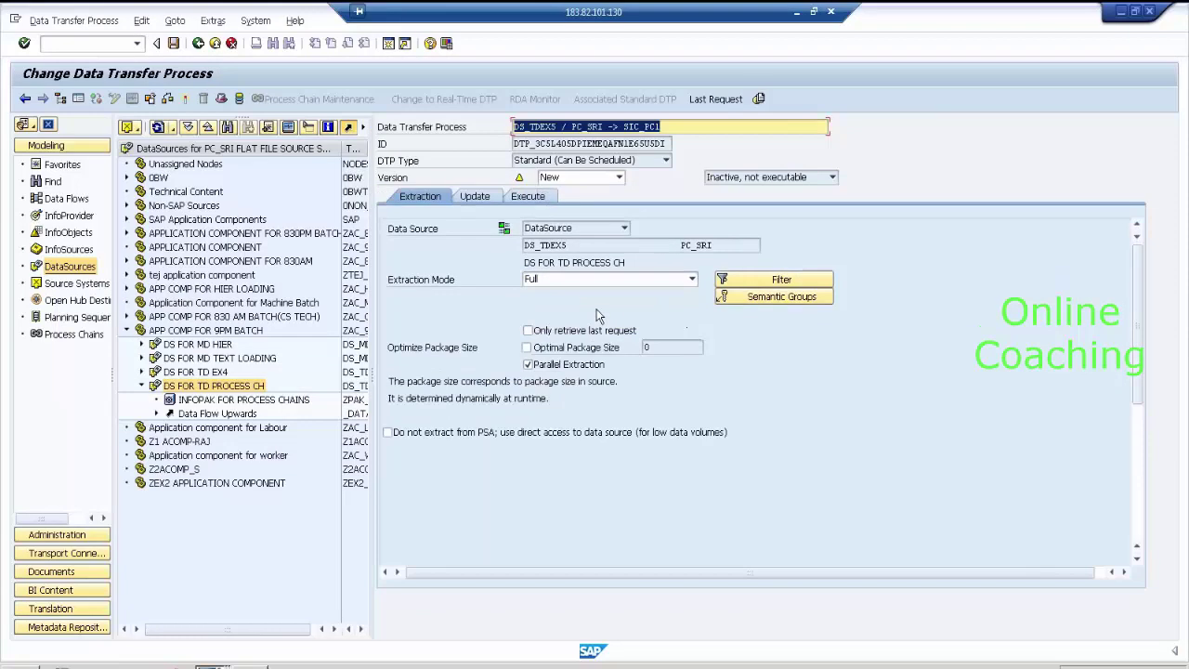
left_click(531, 196)
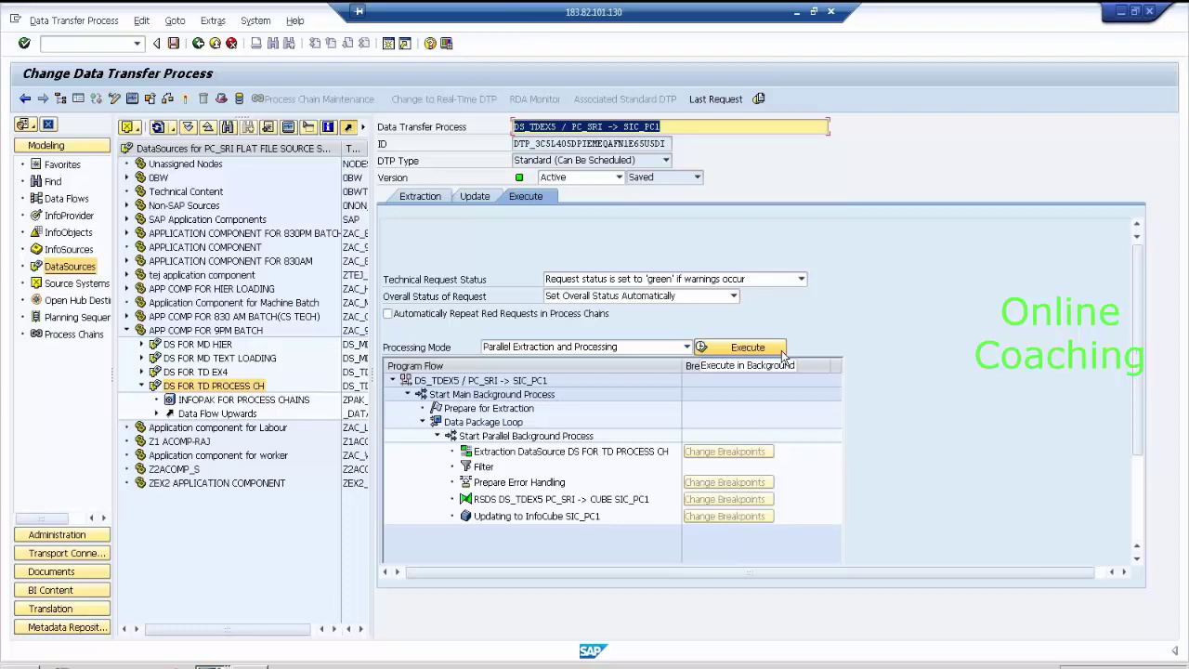
left_click(199, 43)
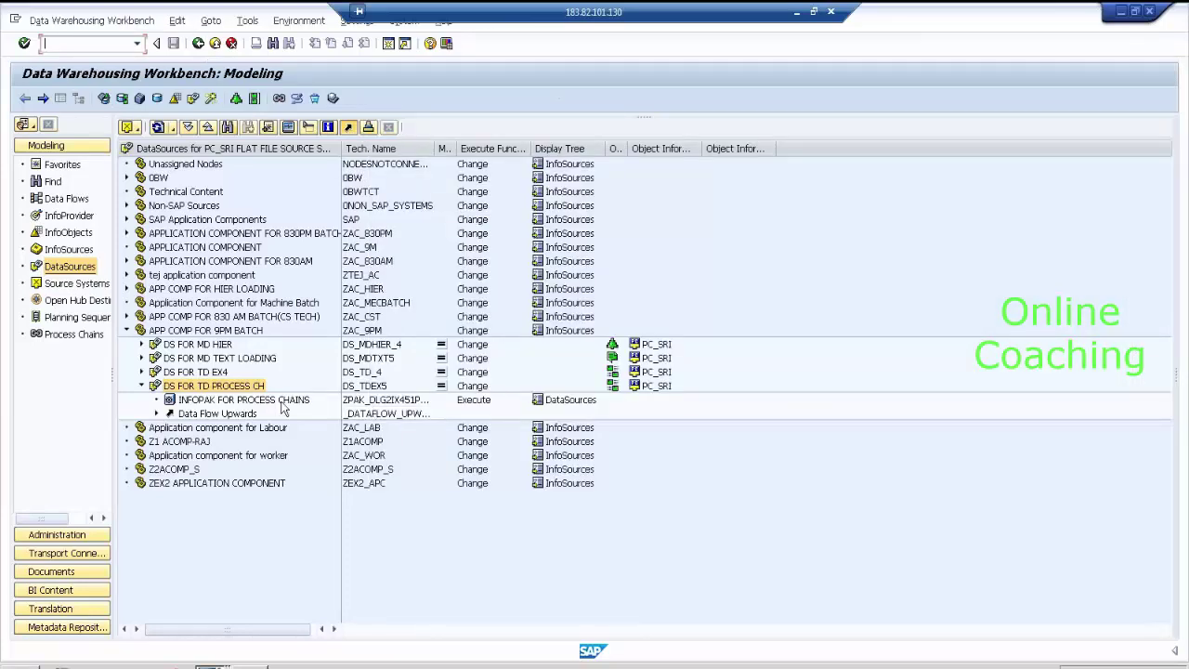
- Copy the technical name of the DS_TDEX5 to SIC_PC1 data transfer process into Notepad beneath the InfoPackage name, separated by a blank line
left_click(156, 413)
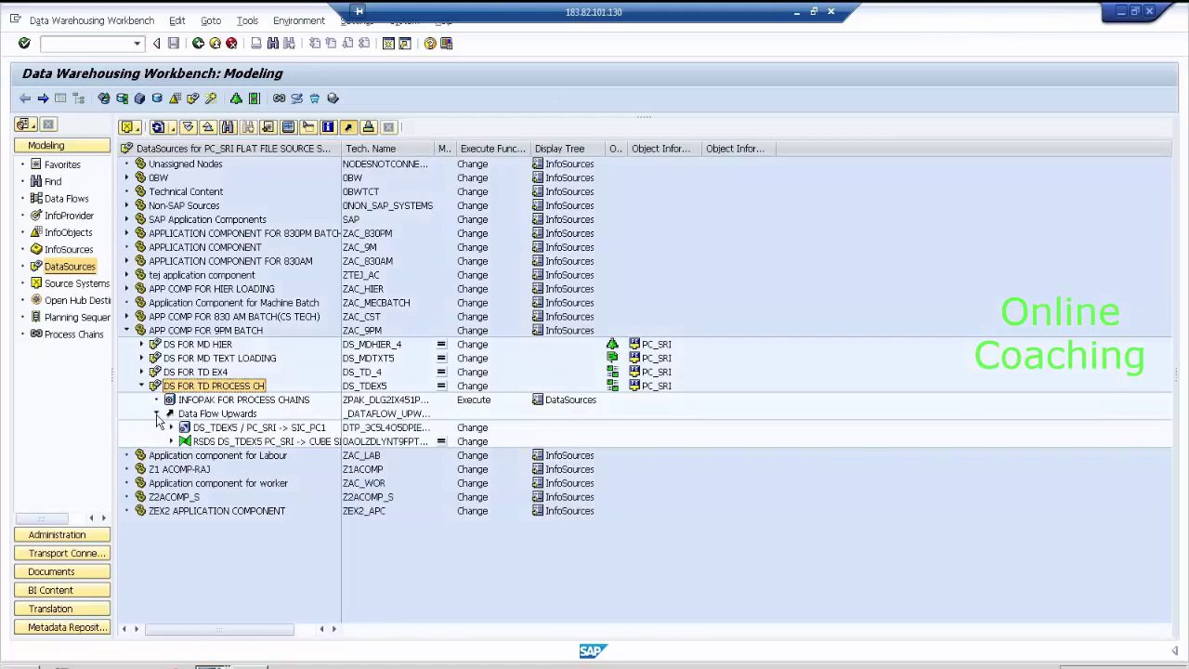
left_click(243, 429)
left_click(370, 429)
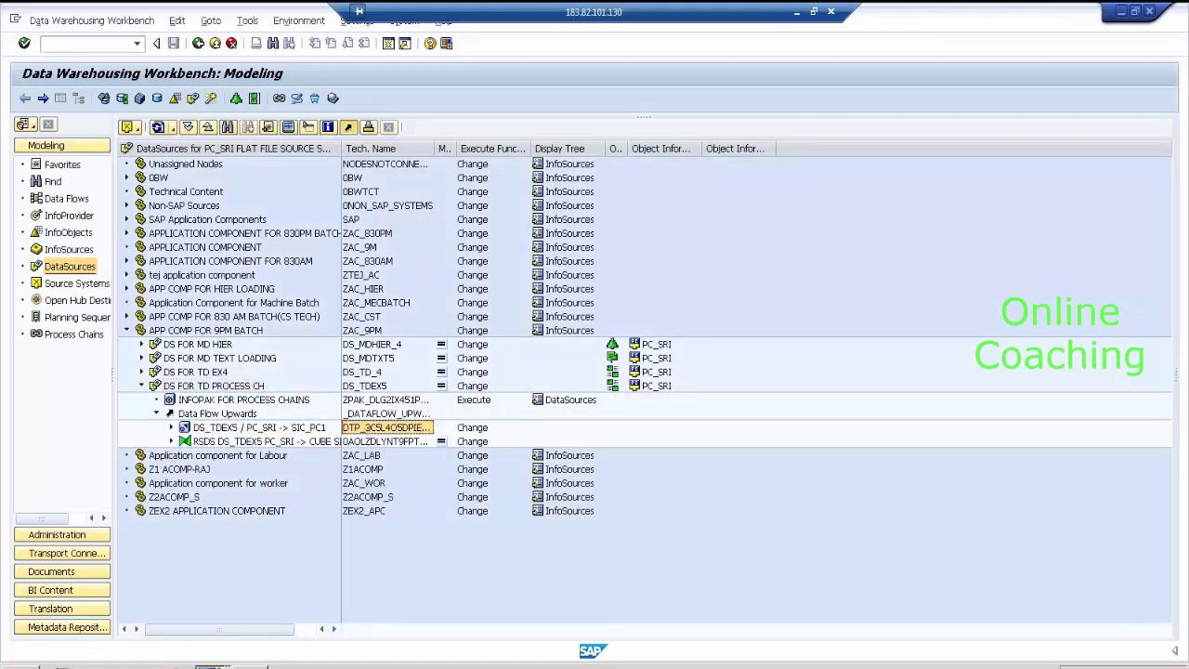
left_click(213, 667)
key("Return")
key("Return")
key("ctrl+v")
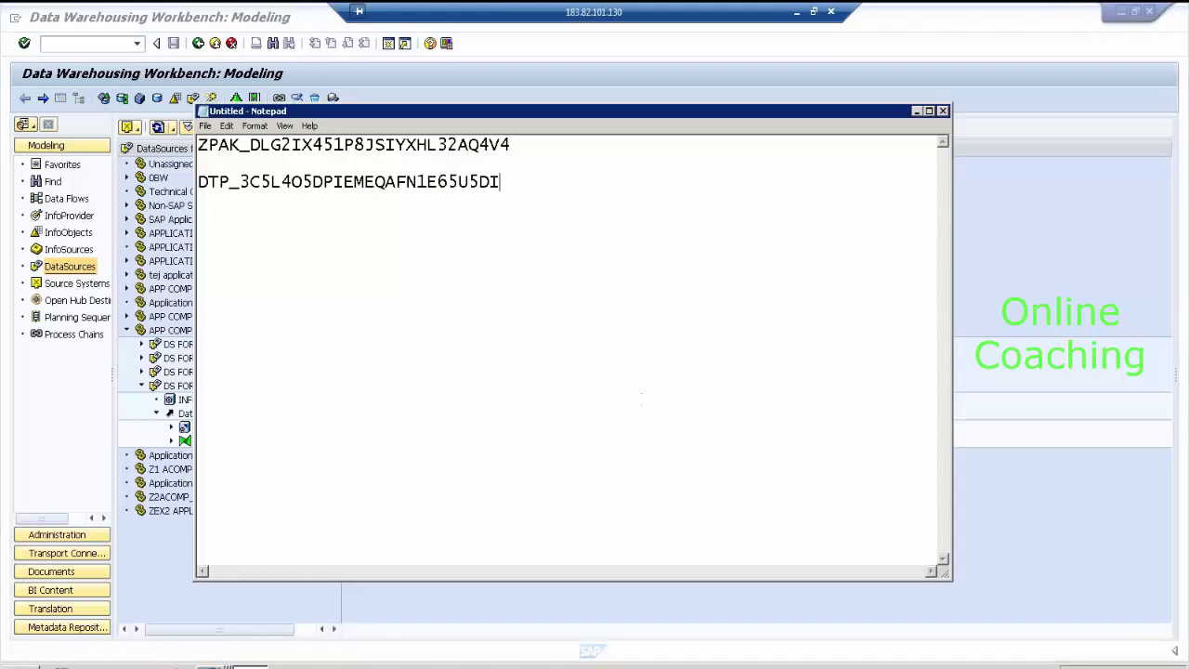
left_click(528, 146)
left_click(517, 183)
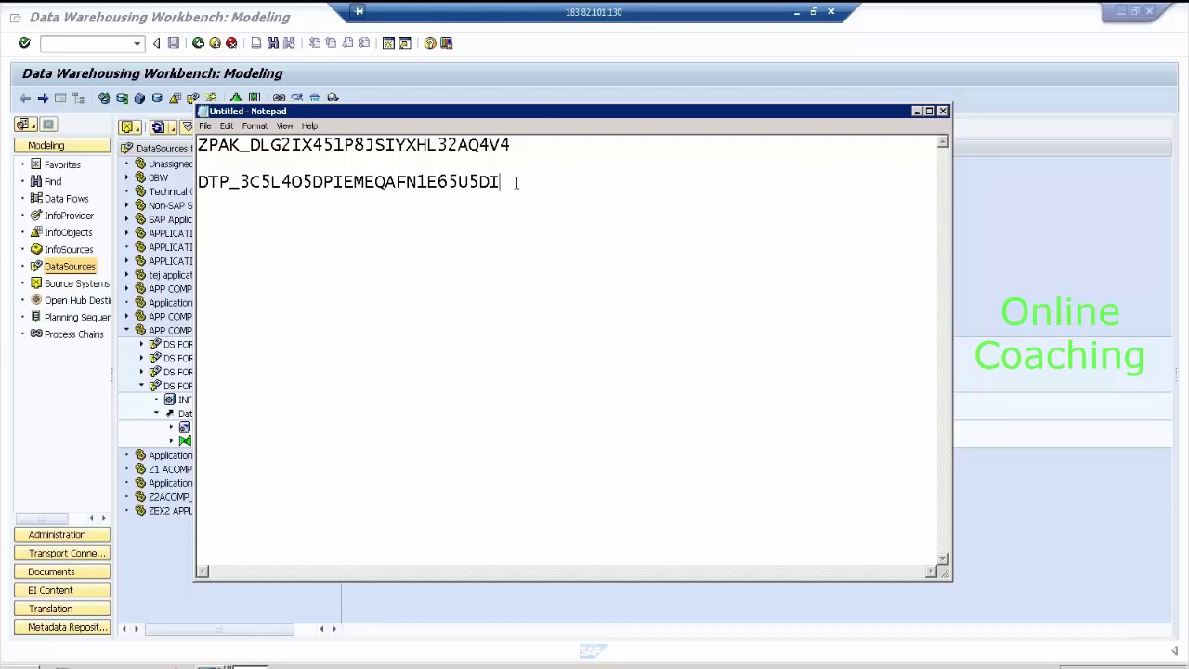
left_click(917, 112)
- Call transaction RSPC in a new session and bring up the process chains tree
left_click(106, 43)
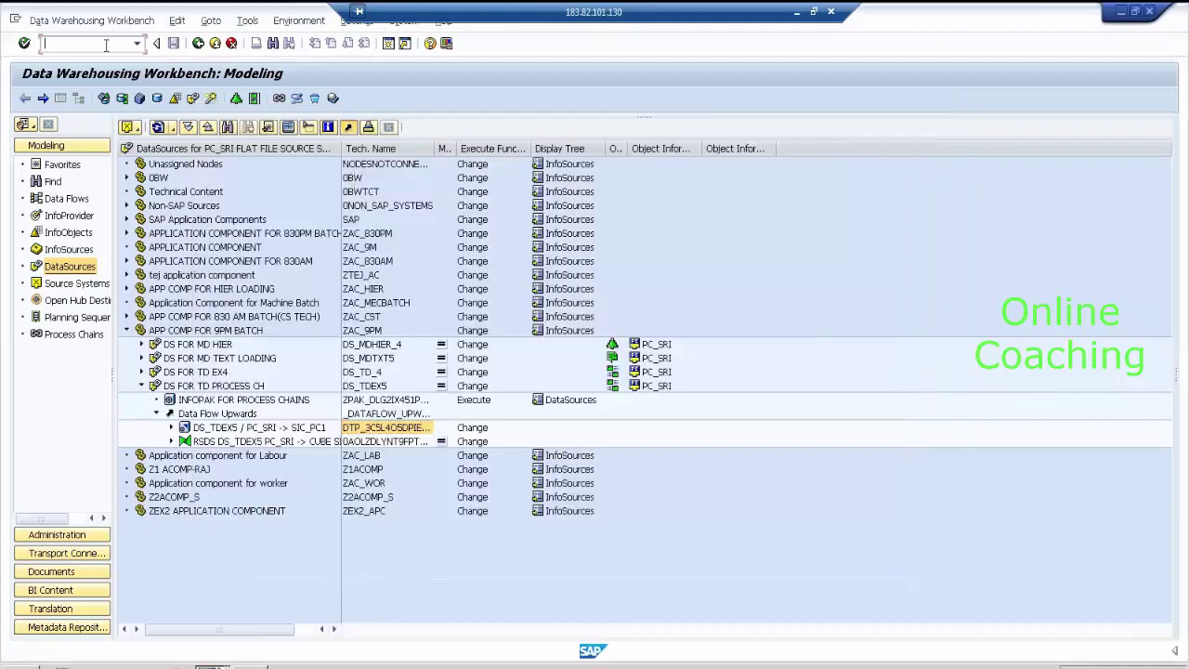
type("/ORSPC")
key("Return")
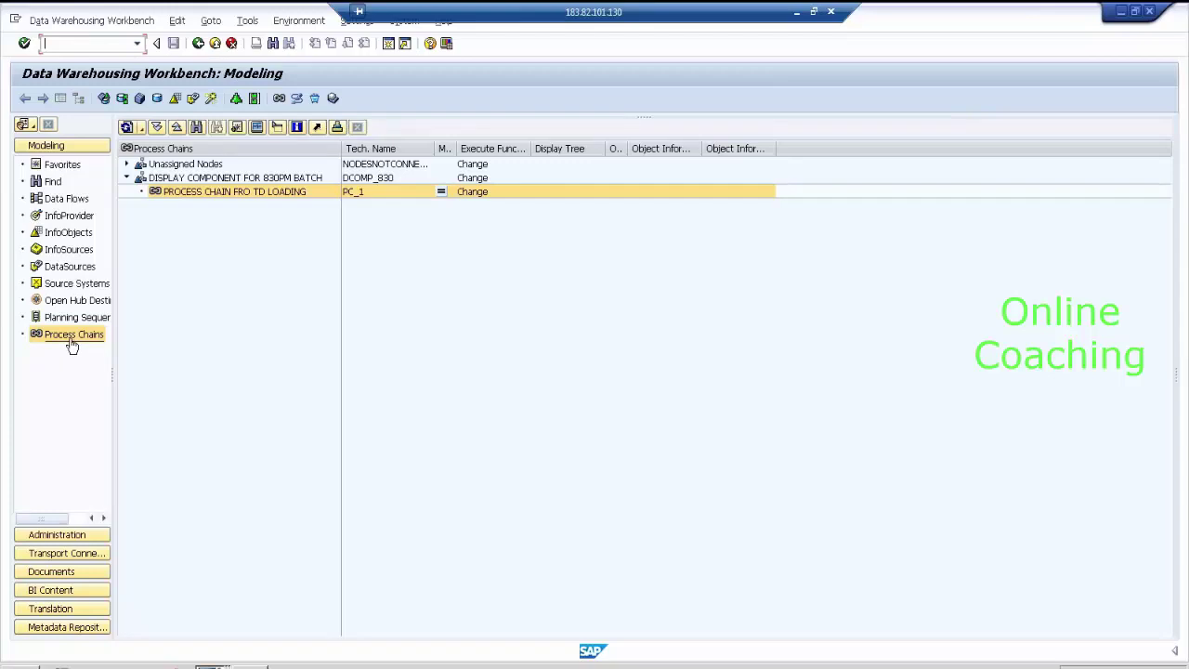
- Create the display component DCOMP_7AM with the long description PROCESS CHAIN FOR TD LOADING
left_click(279, 178)
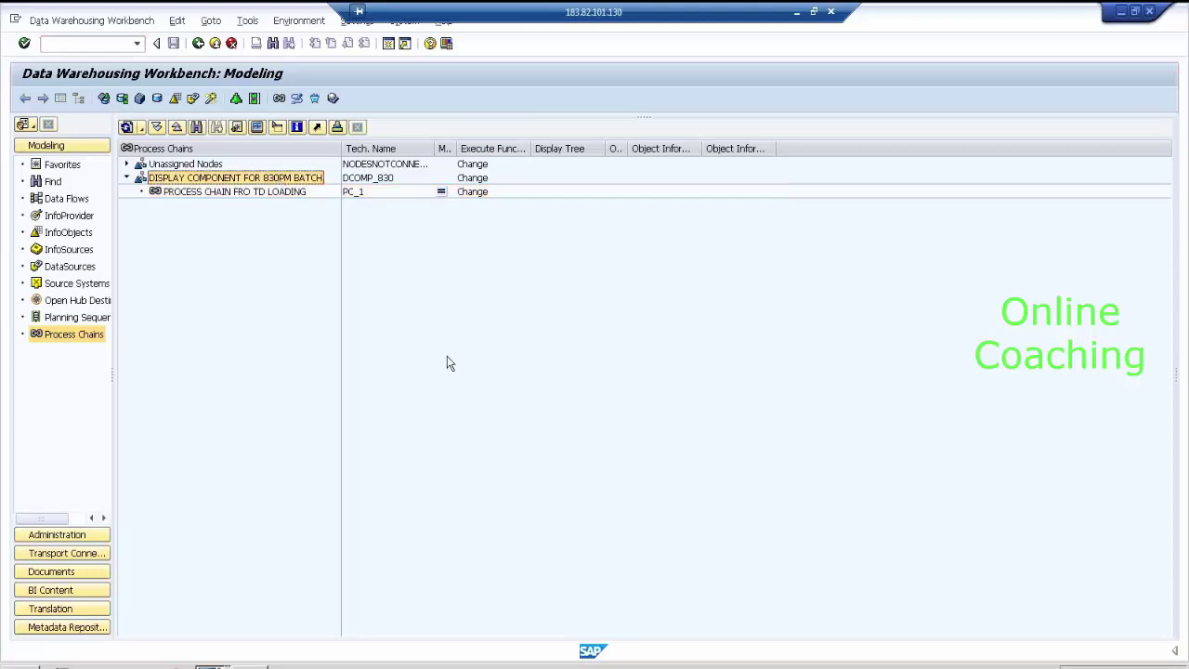
left_click(336, 158)
left_click_drag(343, 194, 632, 344)
left_click(521, 364)
type("D")
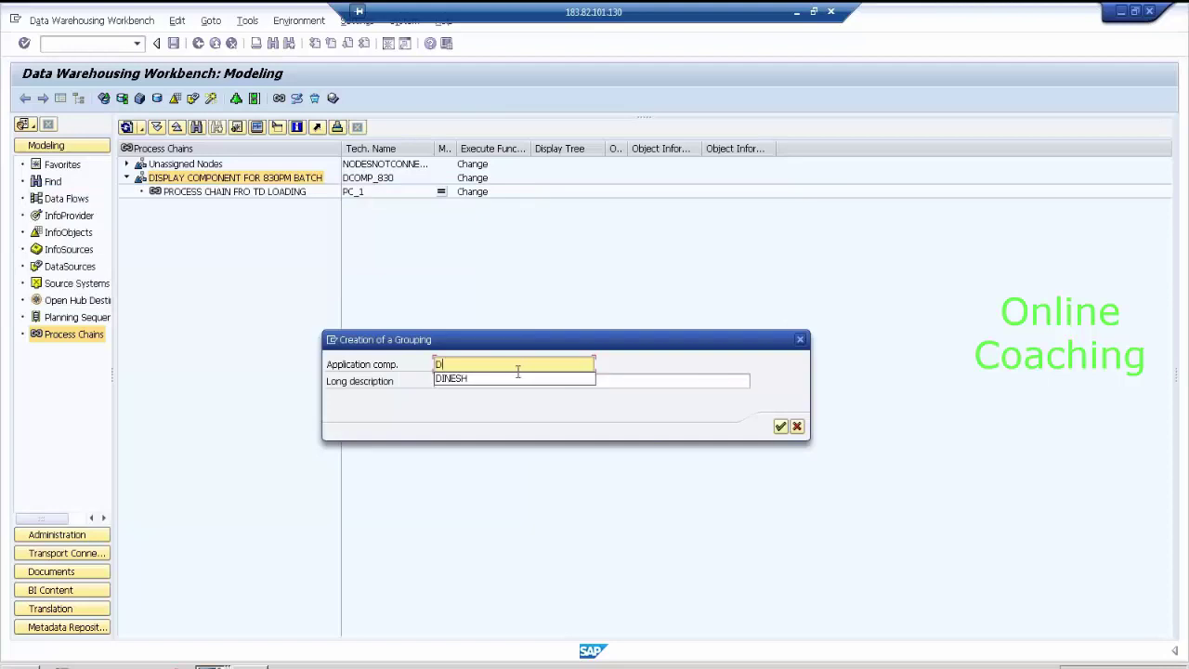
type("COM")
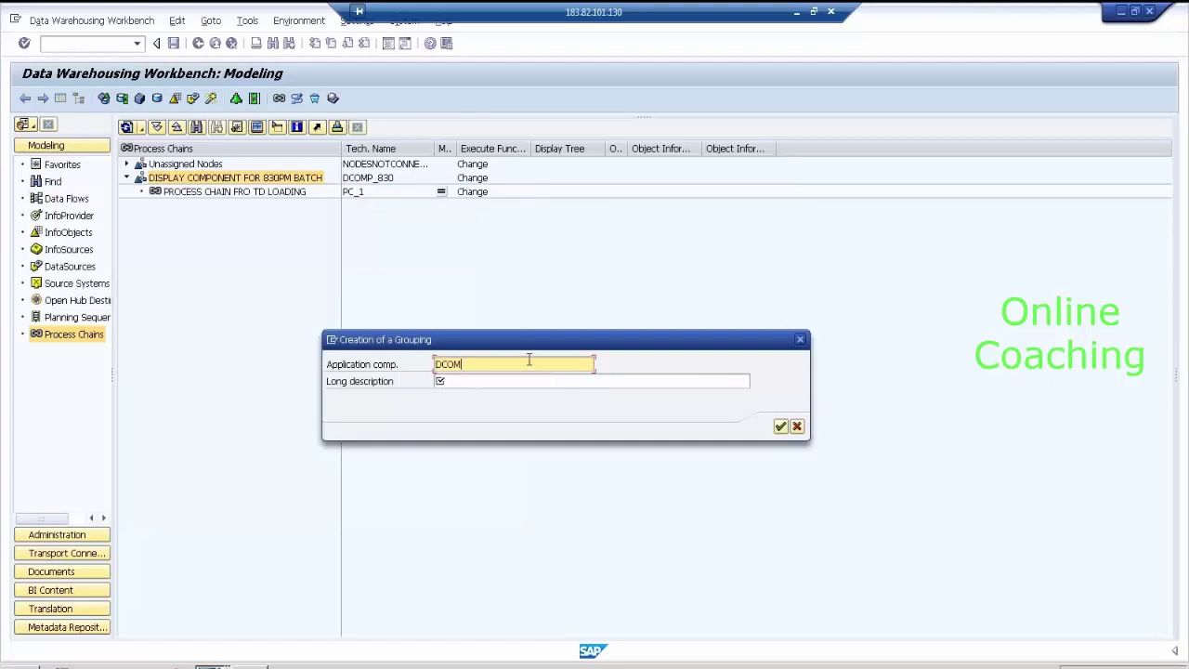
type("P_7AM")
key("Tab")
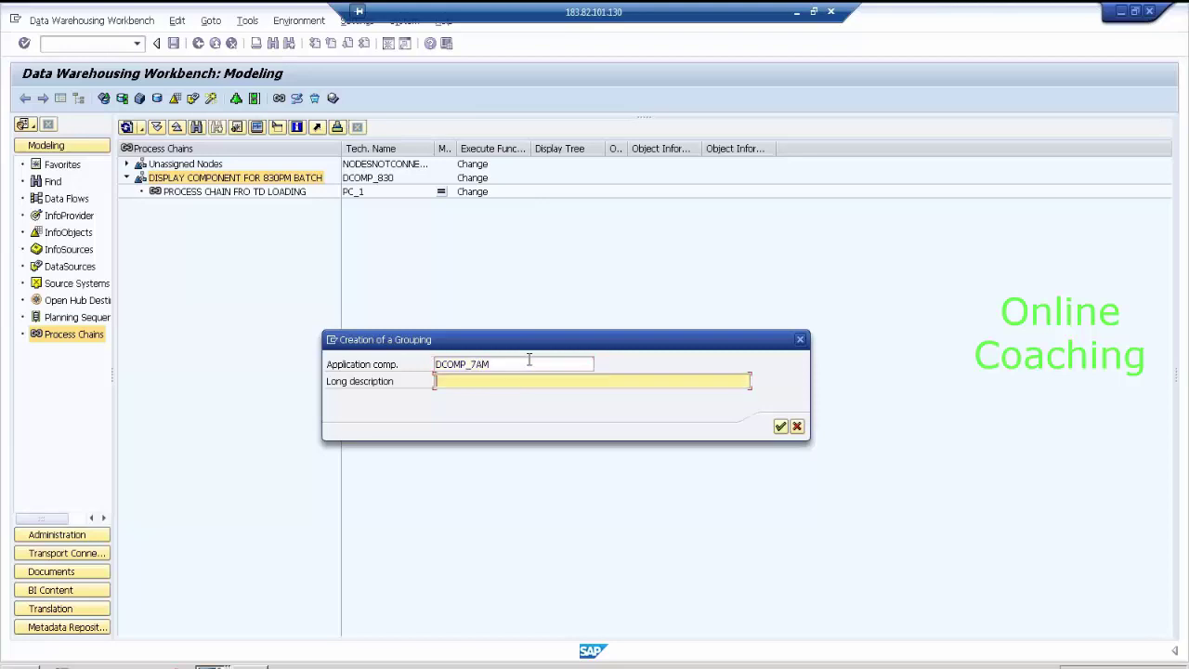
type("PROCESS CHAIN FOR TD LOADING")
key("Return")
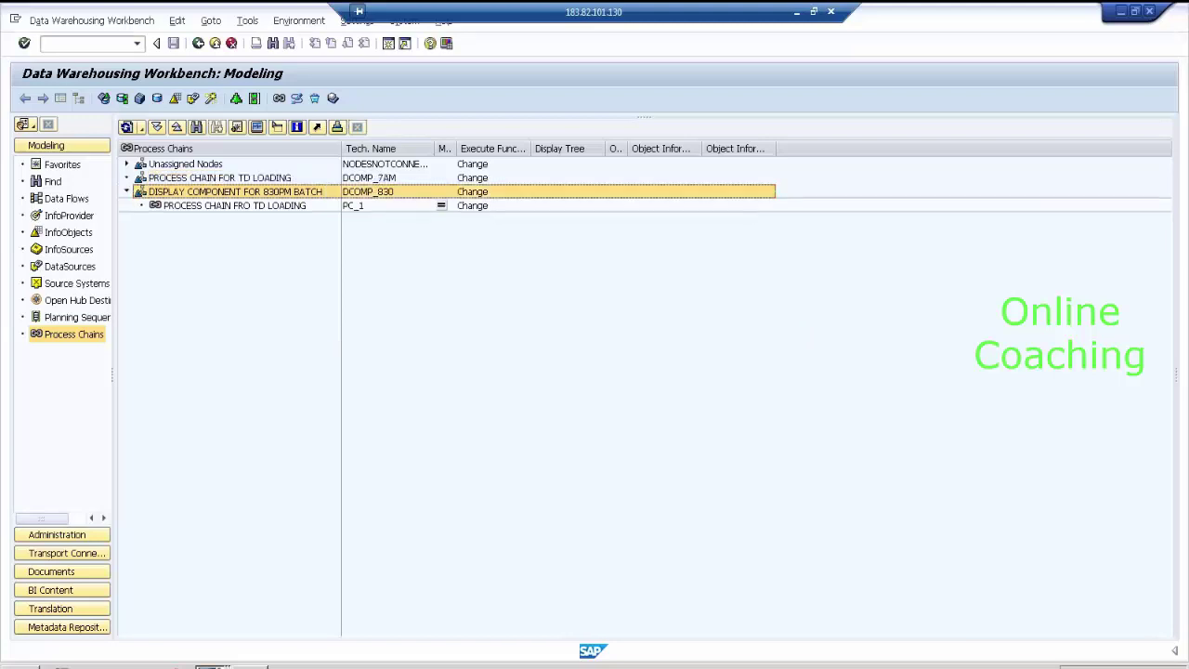
- Create the process chain PC_EX16 under the display component DCOMP_7AM with the long description FIRST PROCESS CHAIN
left_click(127, 191)
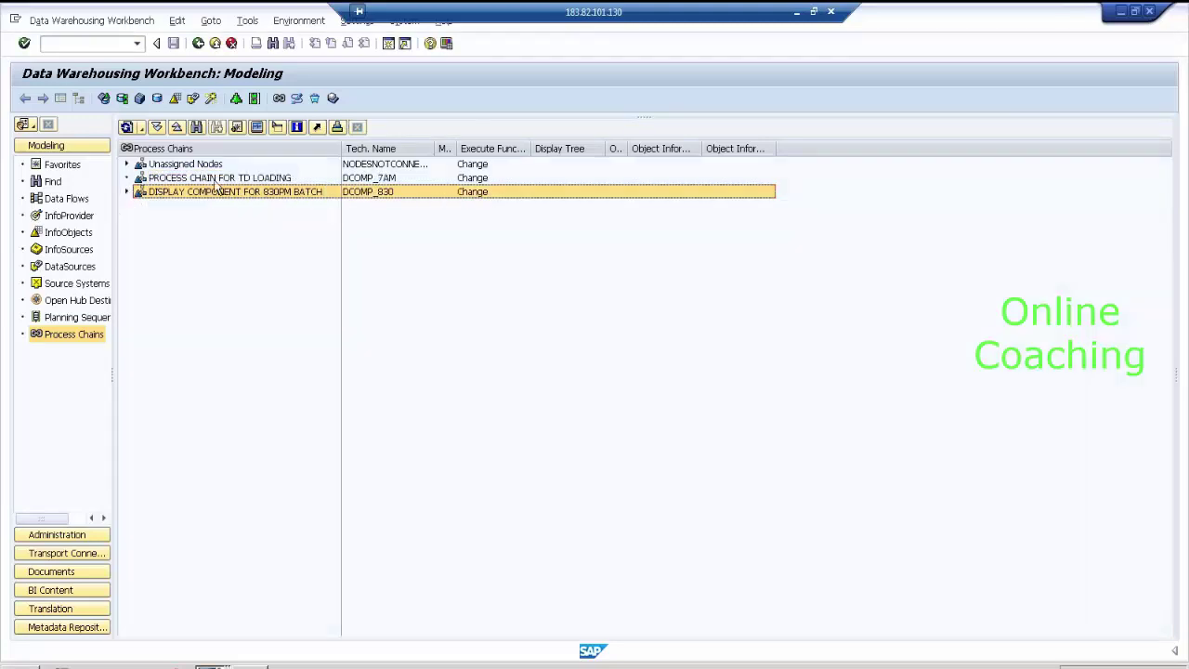
left_click(220, 178)
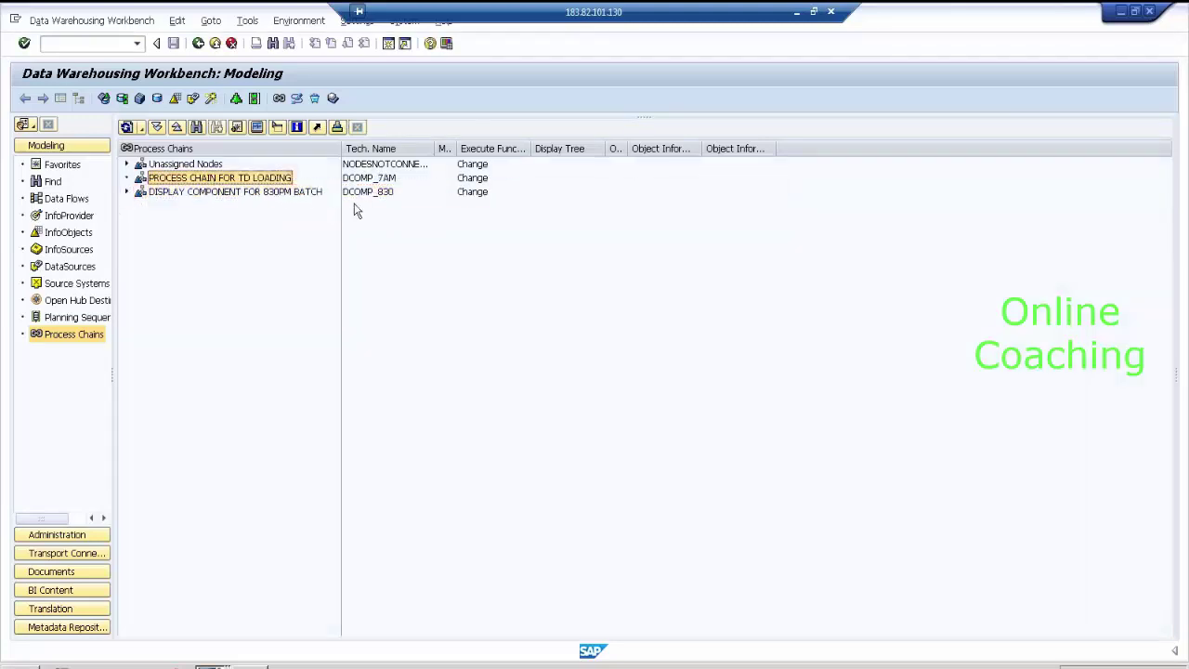
right_click(282, 185)
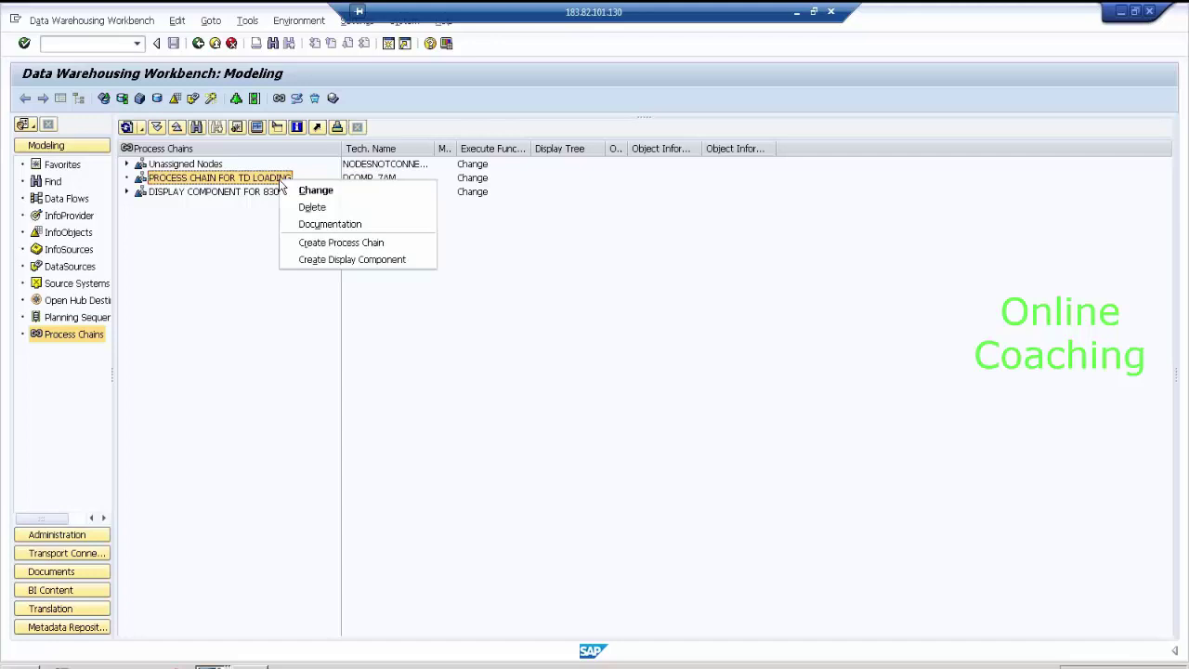
left_click(341, 243)
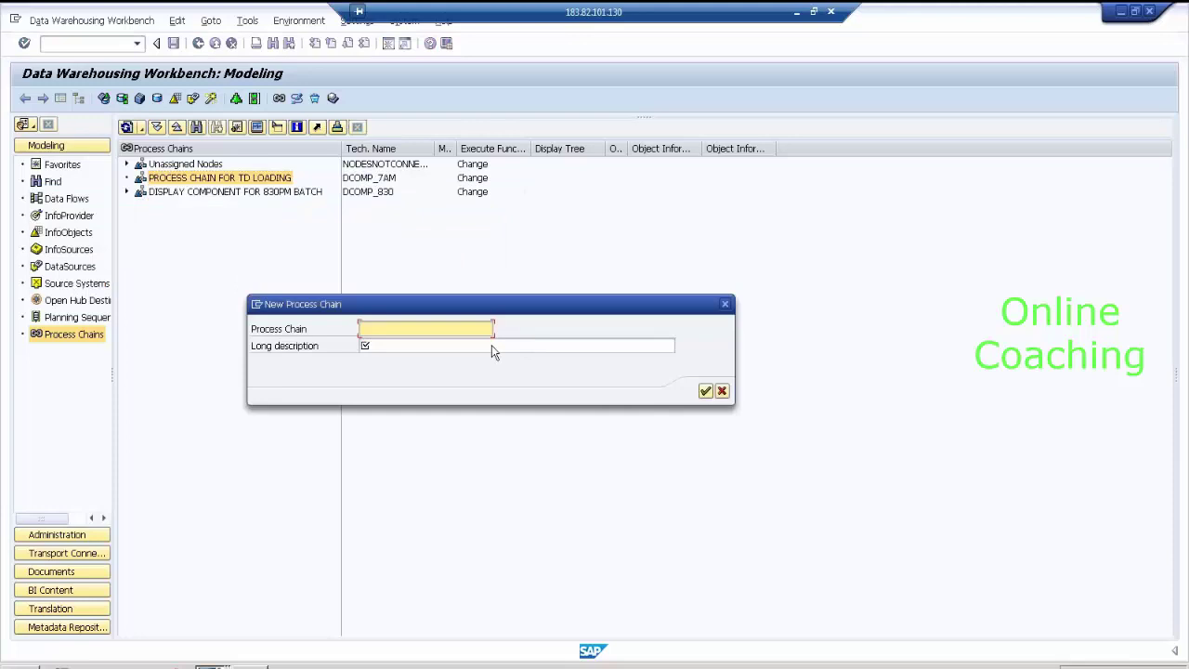
type("PC_EX16")
key("Tab")
type("FI")
key("BackSpace")
key("BackSpace")
type("FIRST PROCESS ")
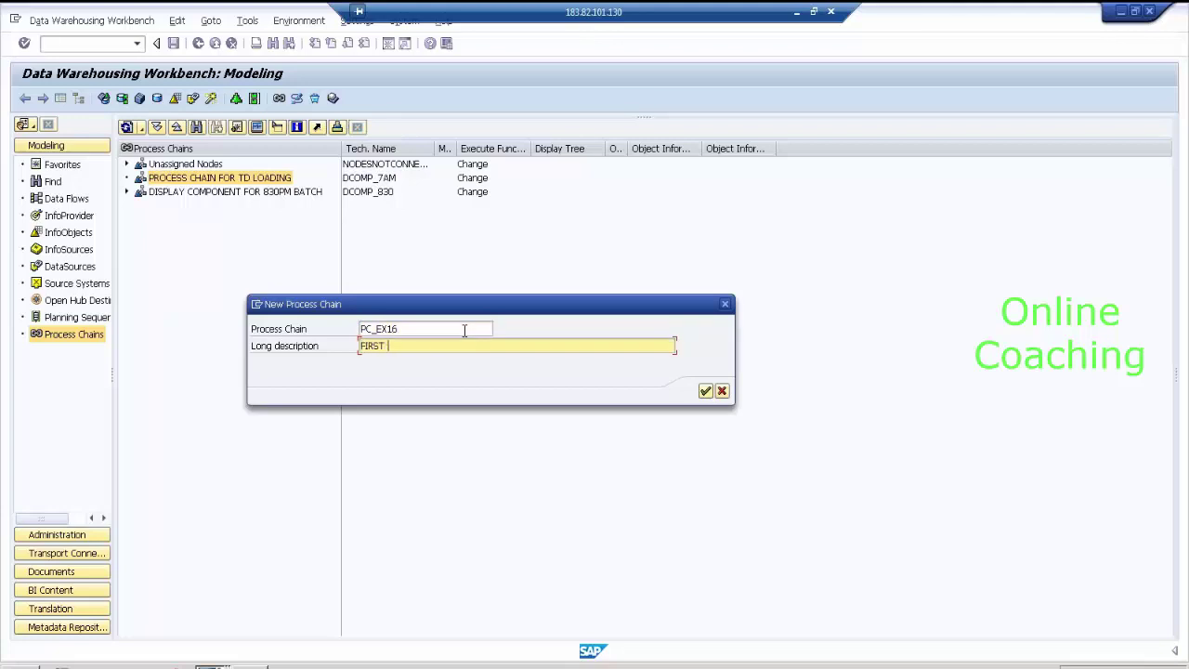
type("CHAIN")
key("Return")
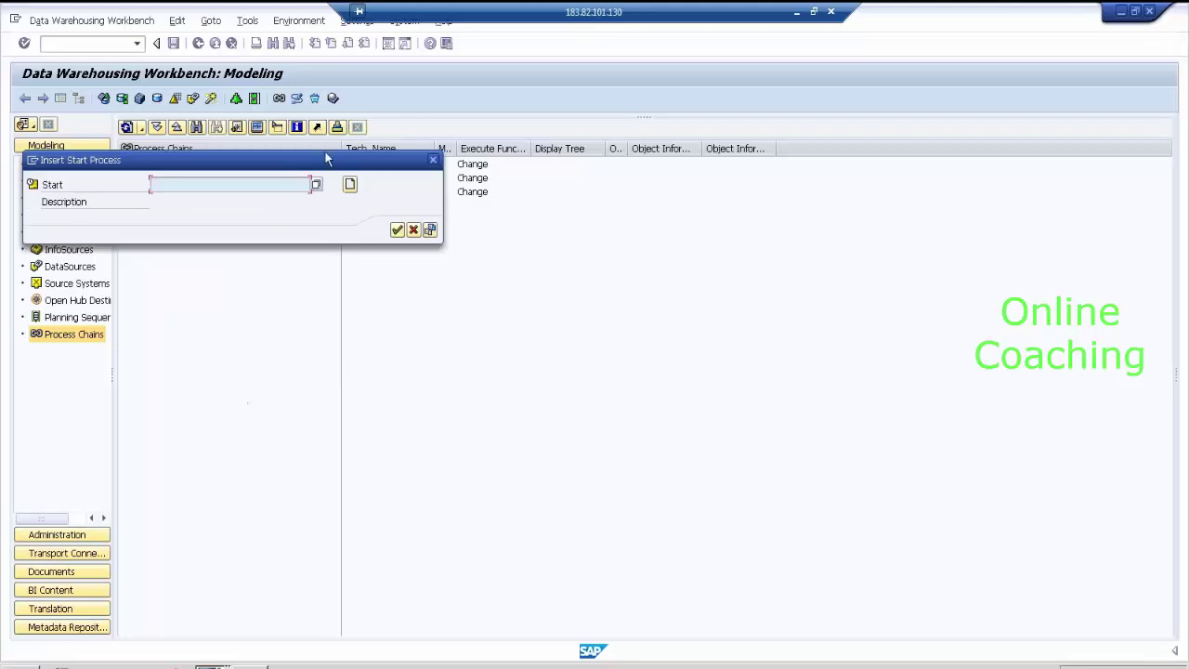
- Create the start process variant SP_EX1 with the long description START PROCESS and open its direct scheduling selections
left_click_drag(331, 158, 570, 255)
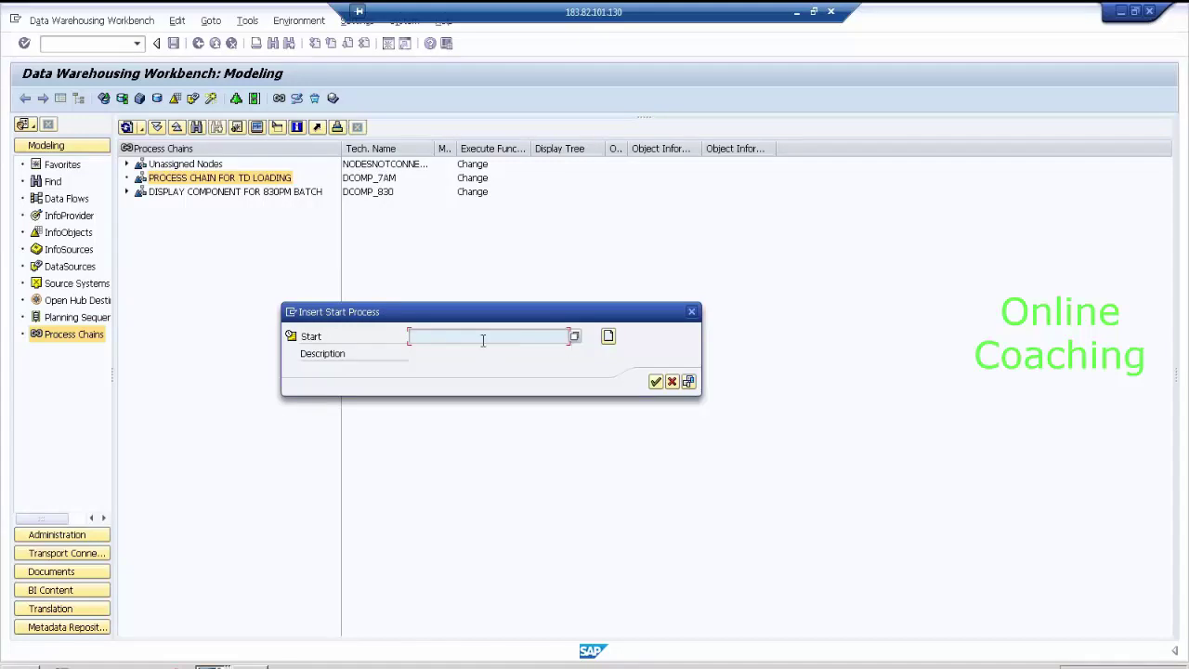
left_click(608, 337)
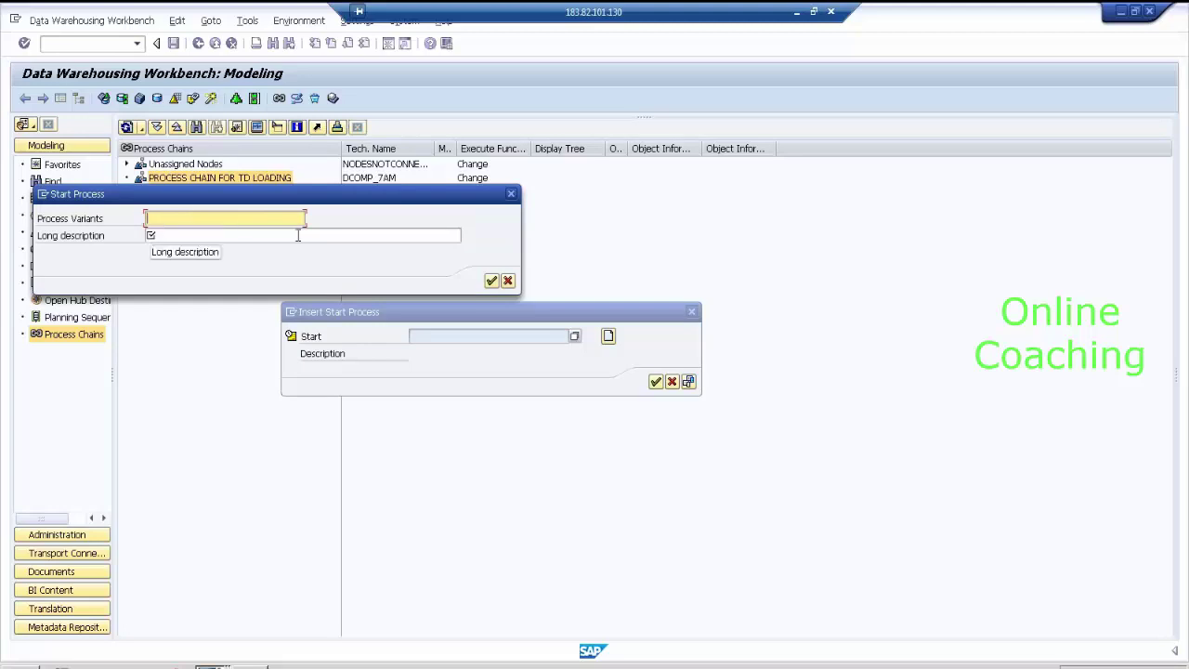
type("SP_")
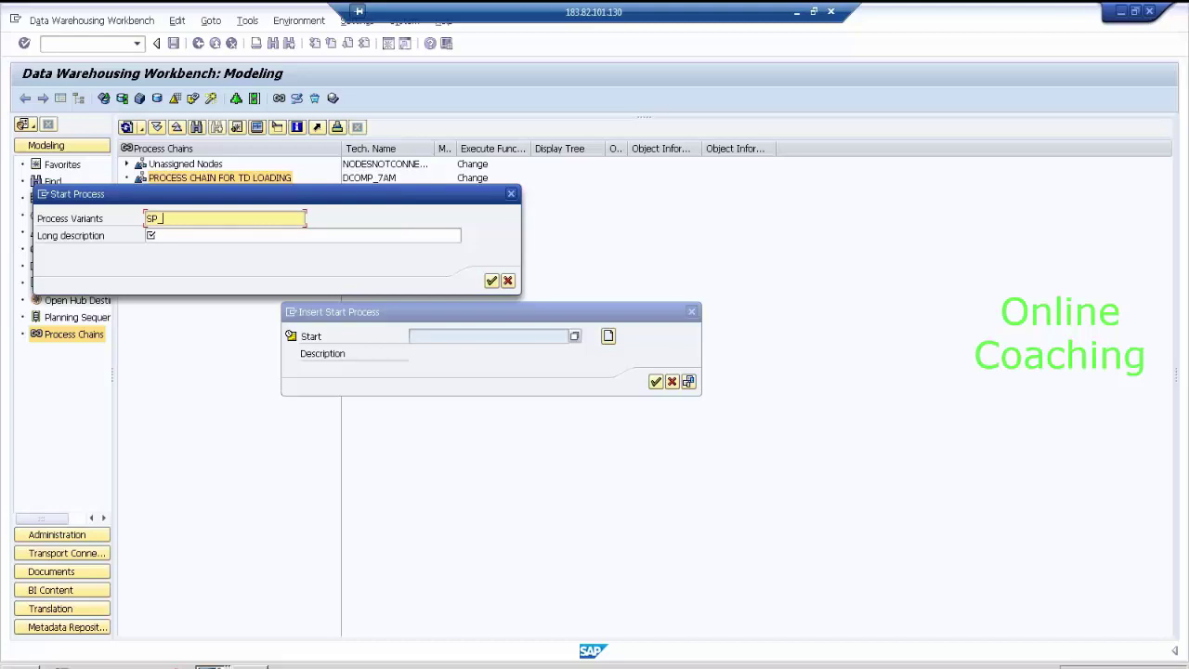
type("EX1")
key("Tab")
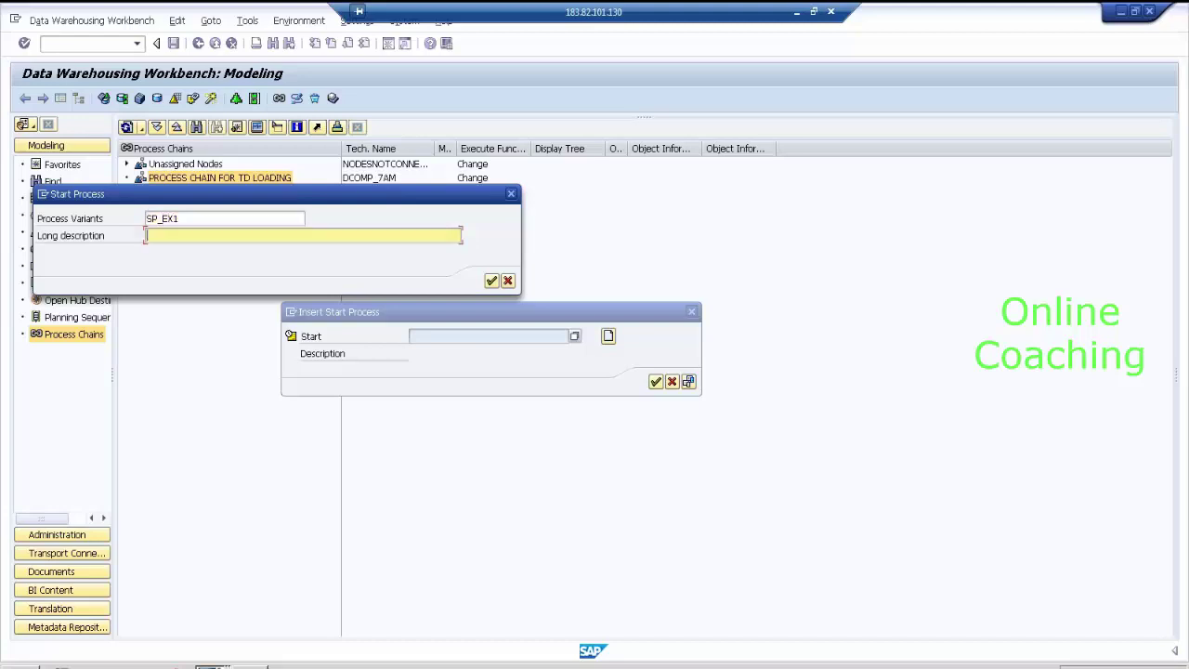
type("START PROCESS")
left_click(493, 281)
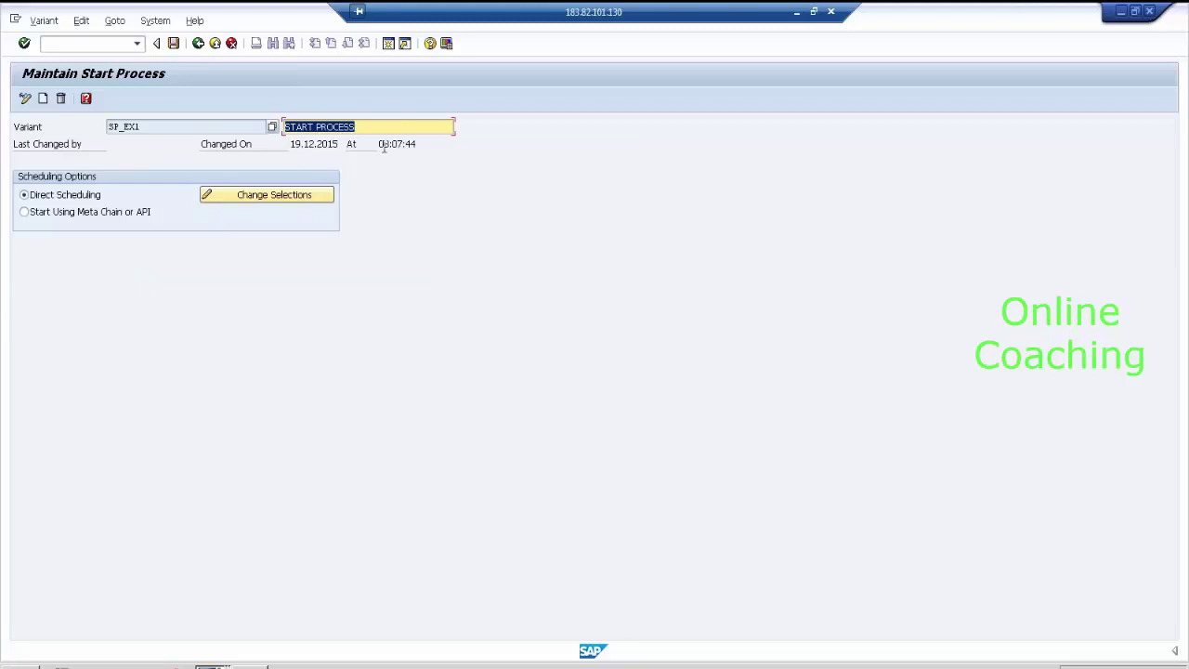
left_click(317, 195)
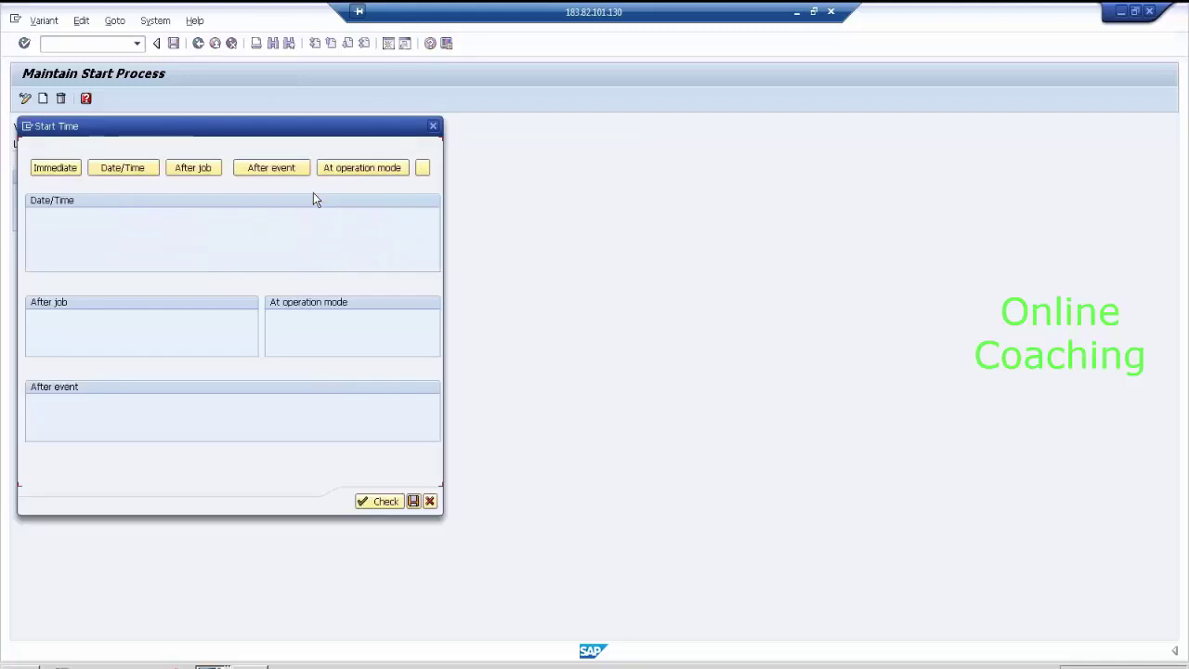
left_click_drag(292, 124, 650, 84)
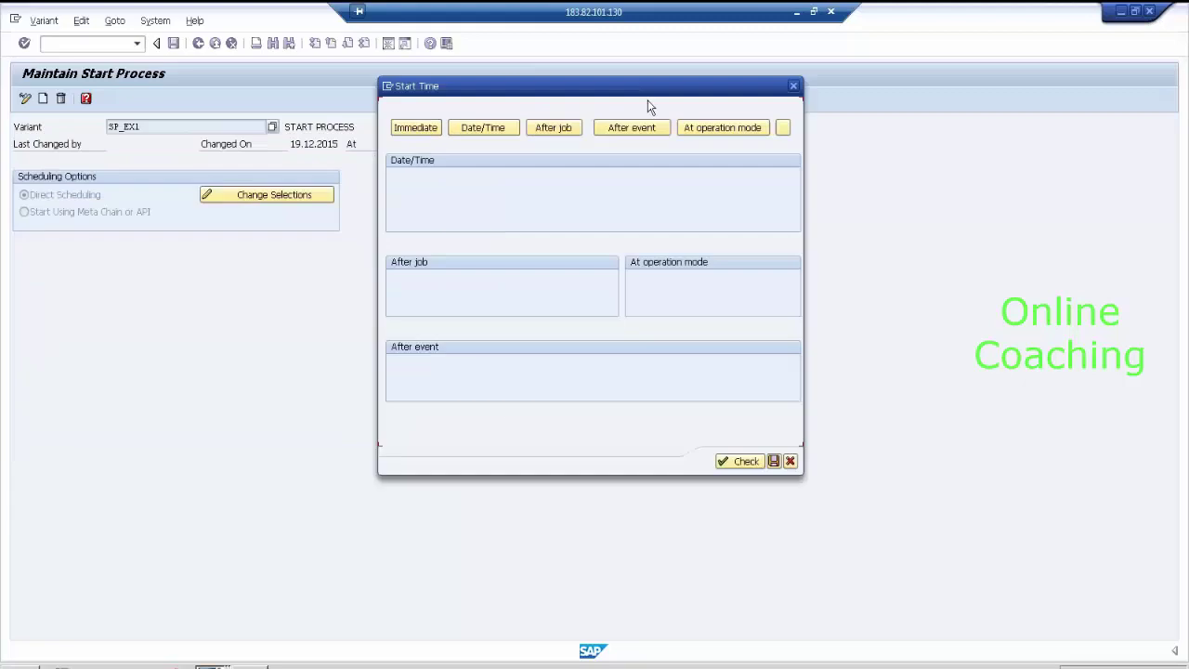
- Try a date/time start scheduled for 19.12.2015 at 16:07:57, with no start after 14.12.2015 at 16:08:01
left_click(497, 128)
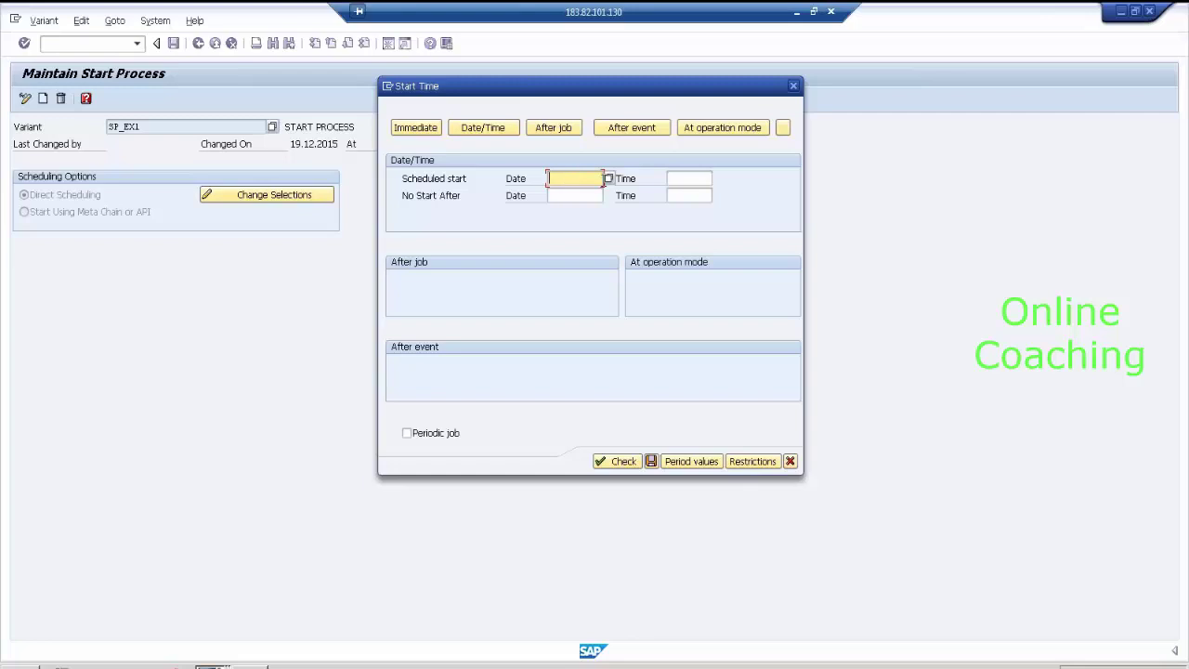
left_click(610, 177)
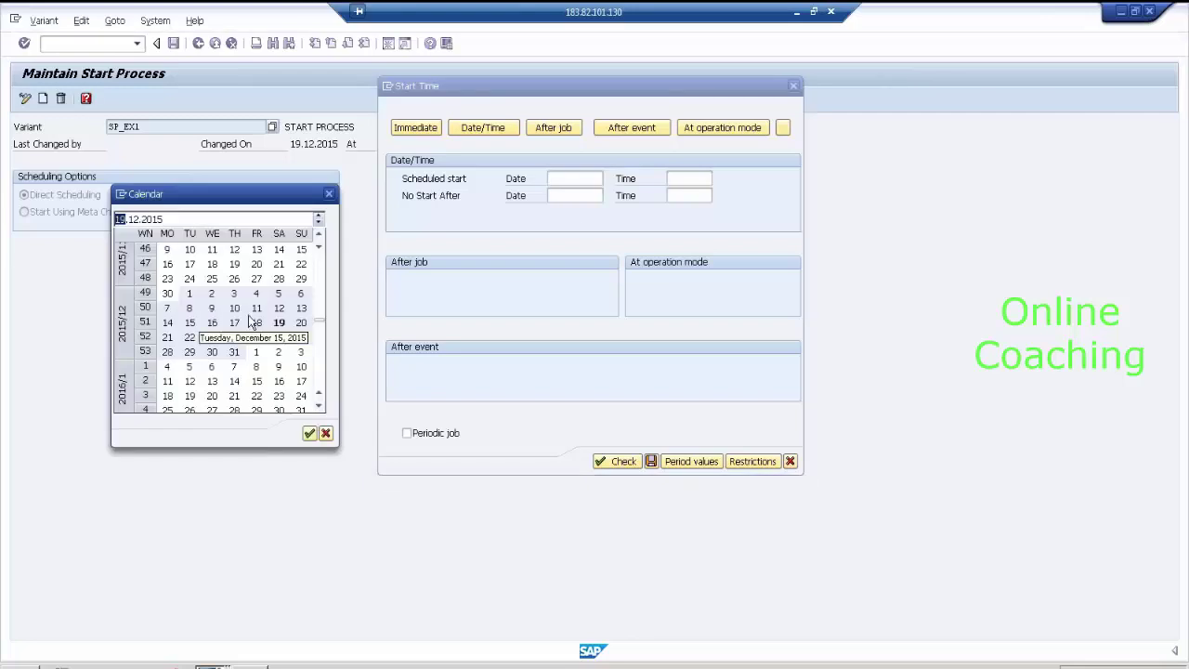
double_click(278, 323)
left_click(691, 175)
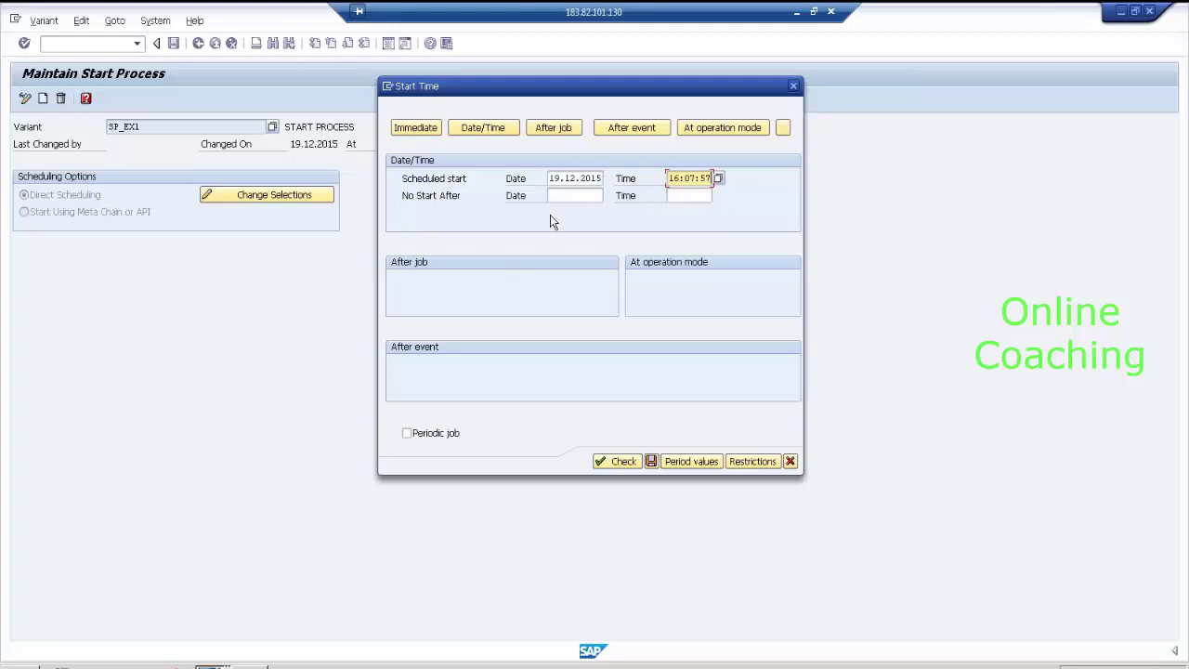
left_click(573, 196)
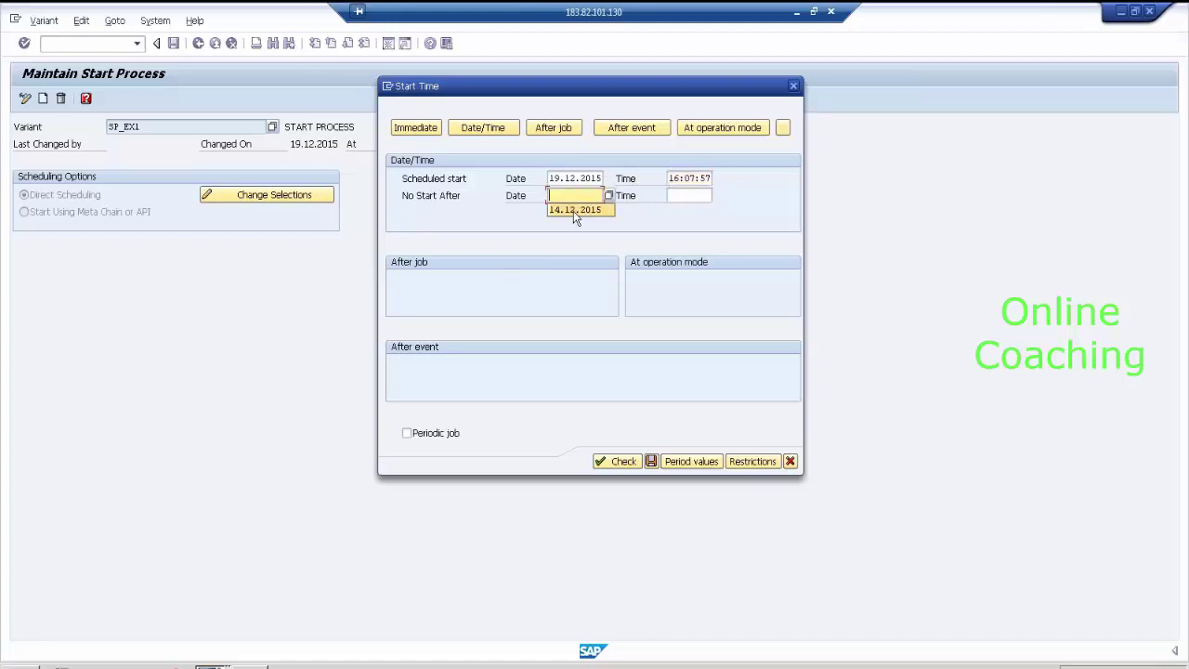
left_click(679, 196)
left_click(690, 212)
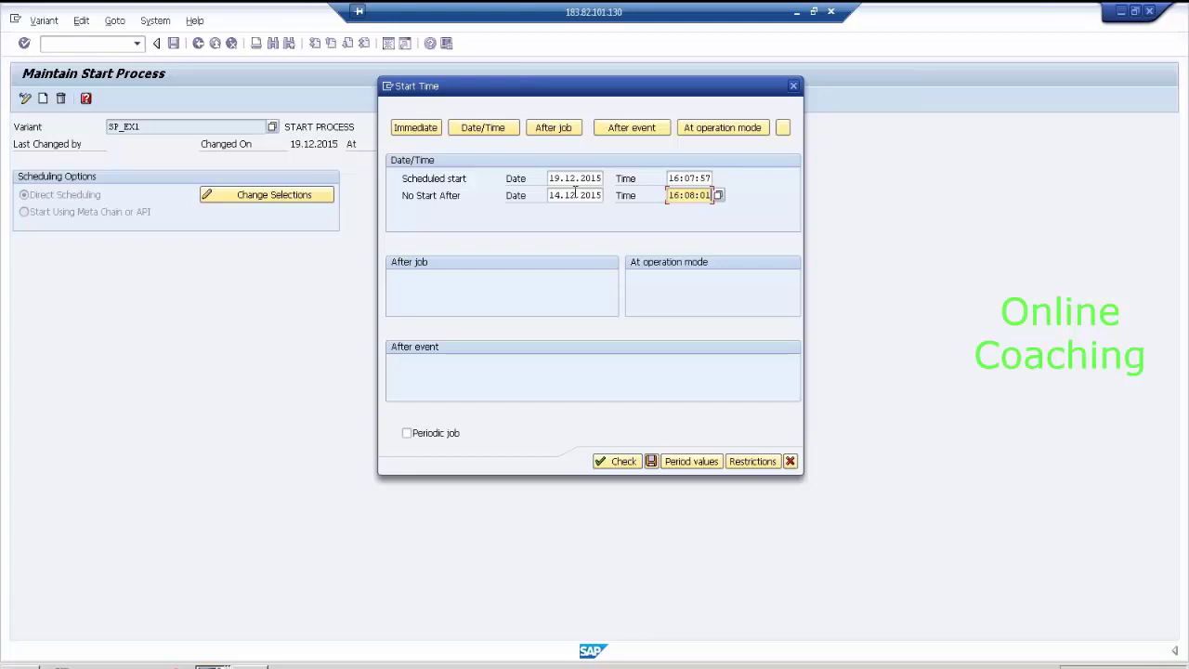
- Set the start process to begin immediately, save the start time and the variant, and return to the start process insertion
left_click(415, 130)
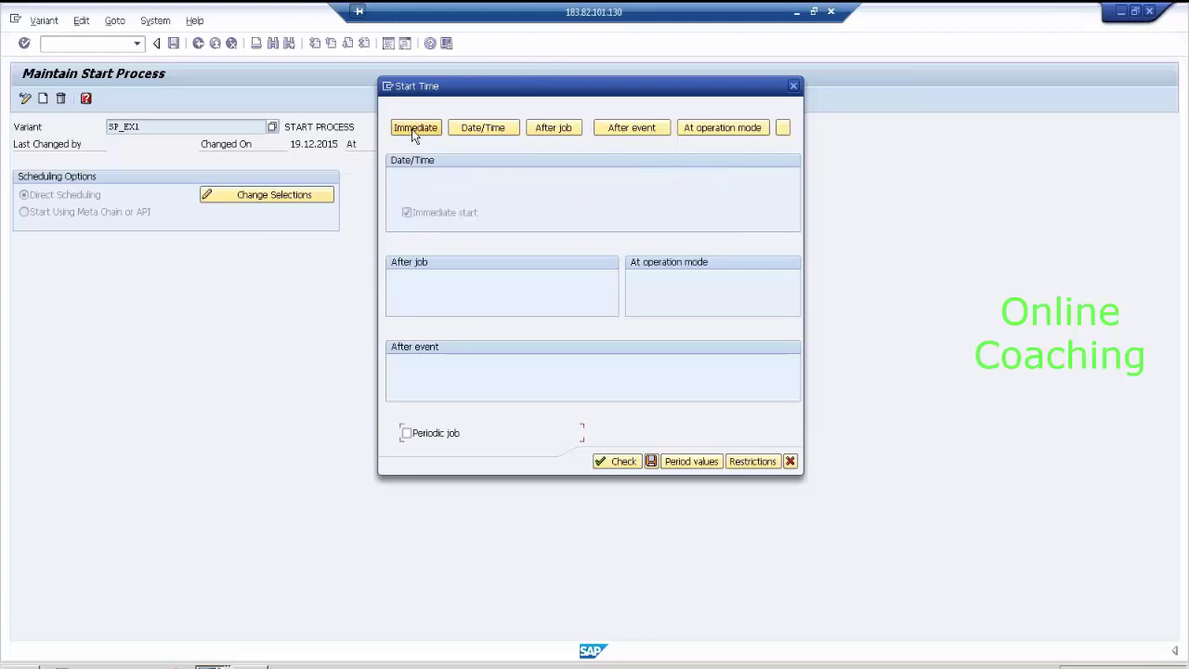
left_click(651, 462)
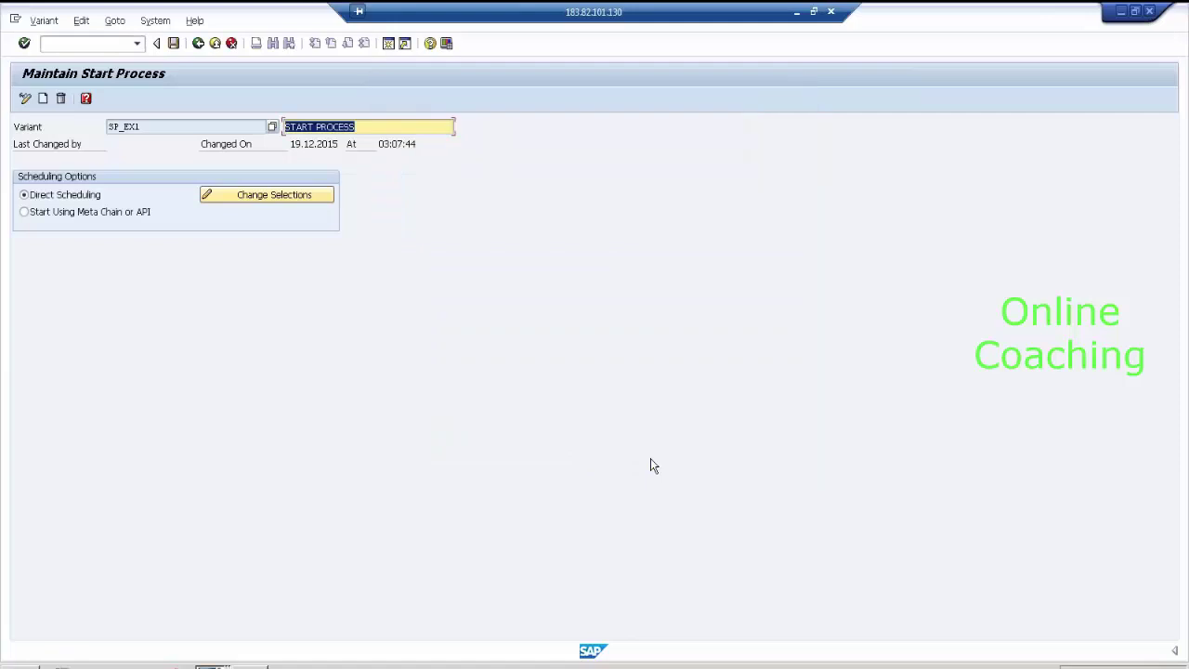
left_click(173, 44)
left_click(198, 44)
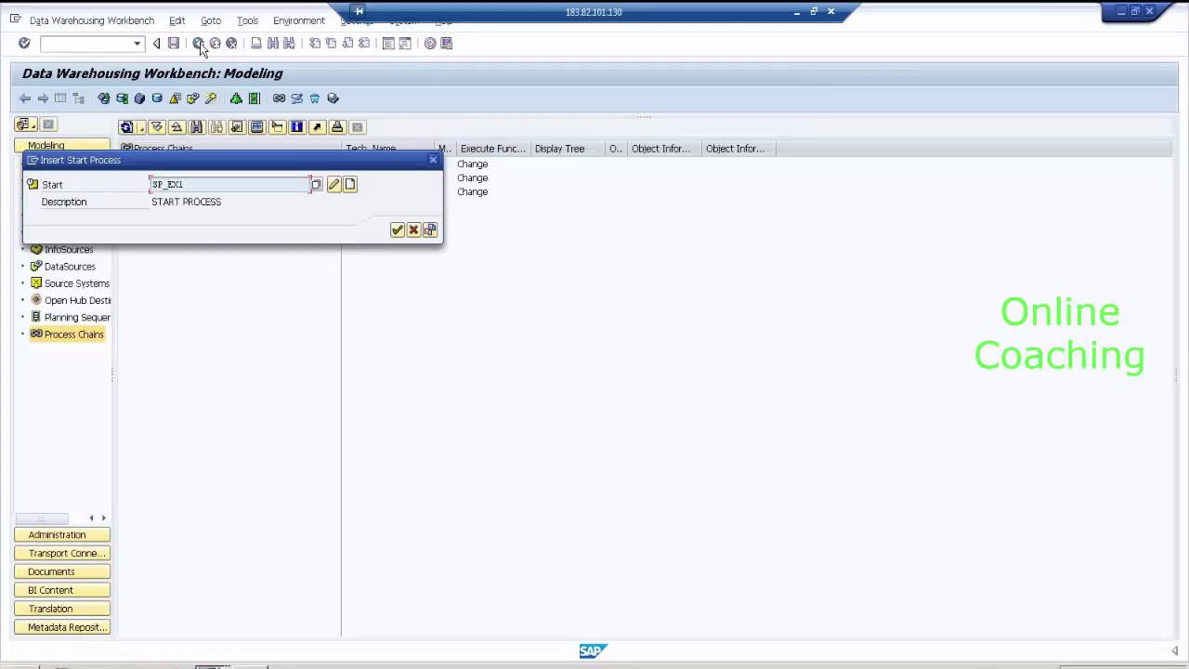
- Insert SP_EX1 as the chain's start process, then hide the navigation area and reposition the Start node in the chain view
left_click_drag(340, 168, 630, 275)
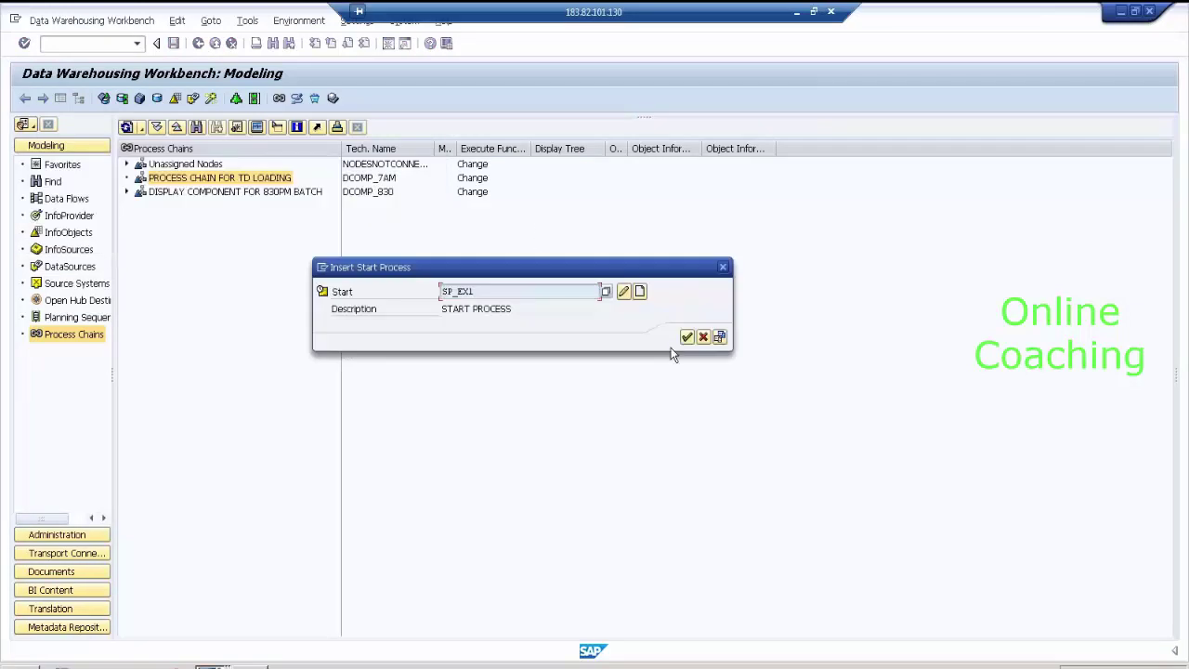
left_click_drag(475, 291, 426, 290)
left_click(686, 336)
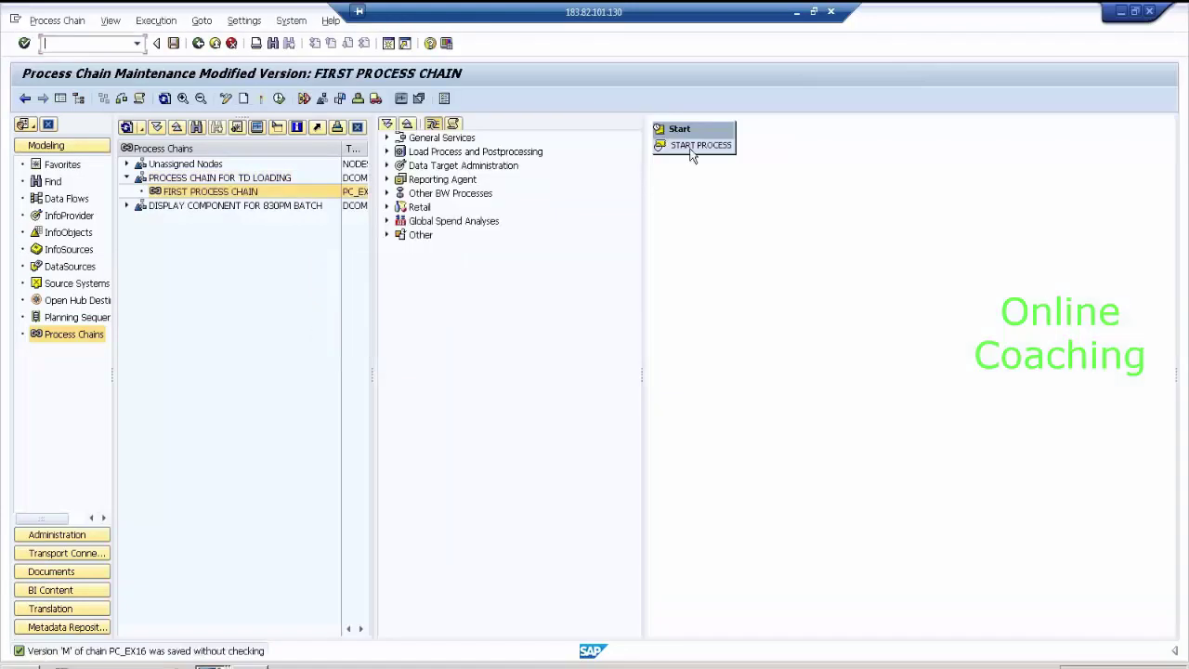
left_click(60, 99)
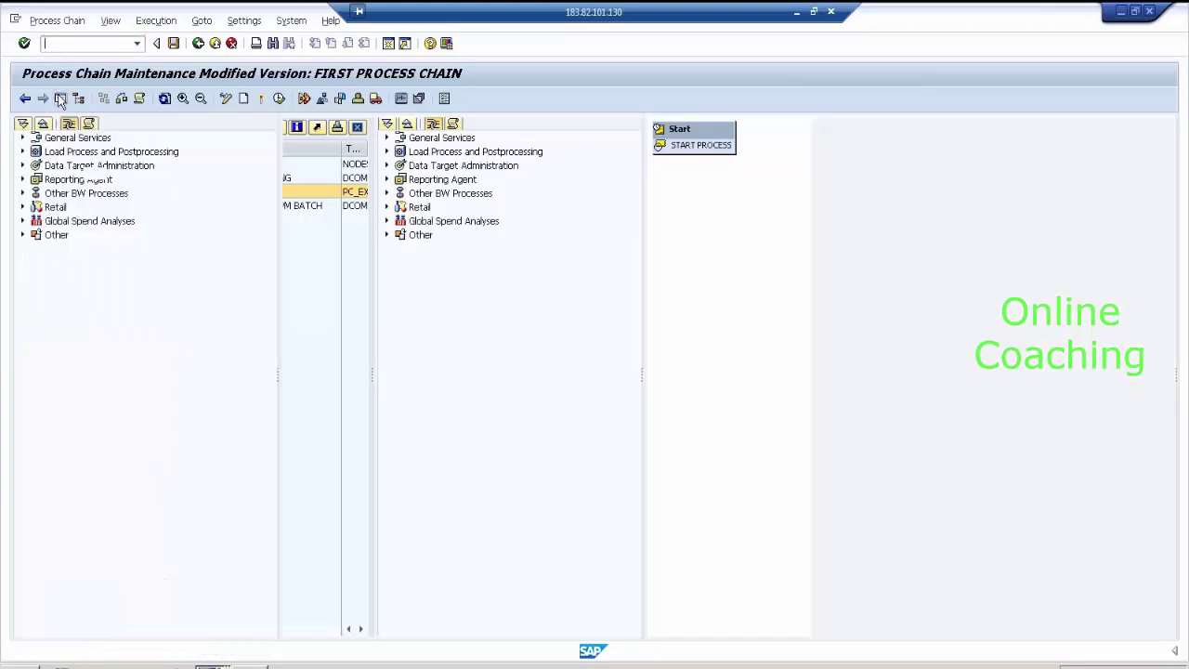
left_click_drag(362, 144, 629, 152)
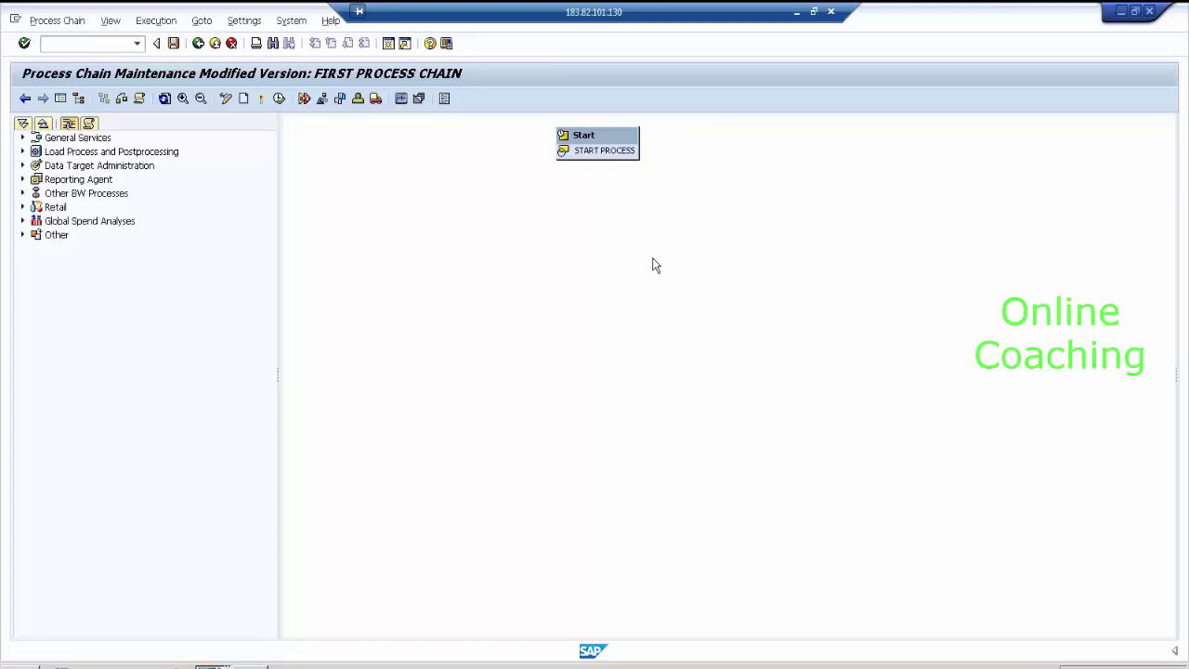
- Begin inserting an Execute InfoPackage process from the Load Process and Postprocessing category
left_click(22, 153)
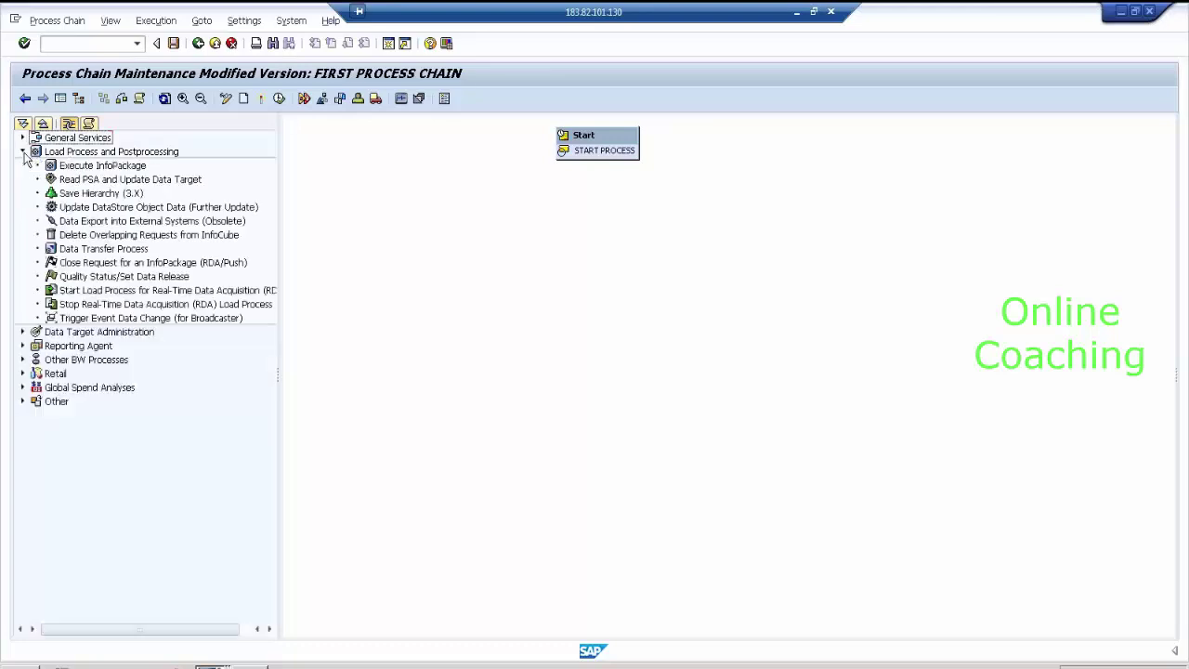
left_click(97, 153)
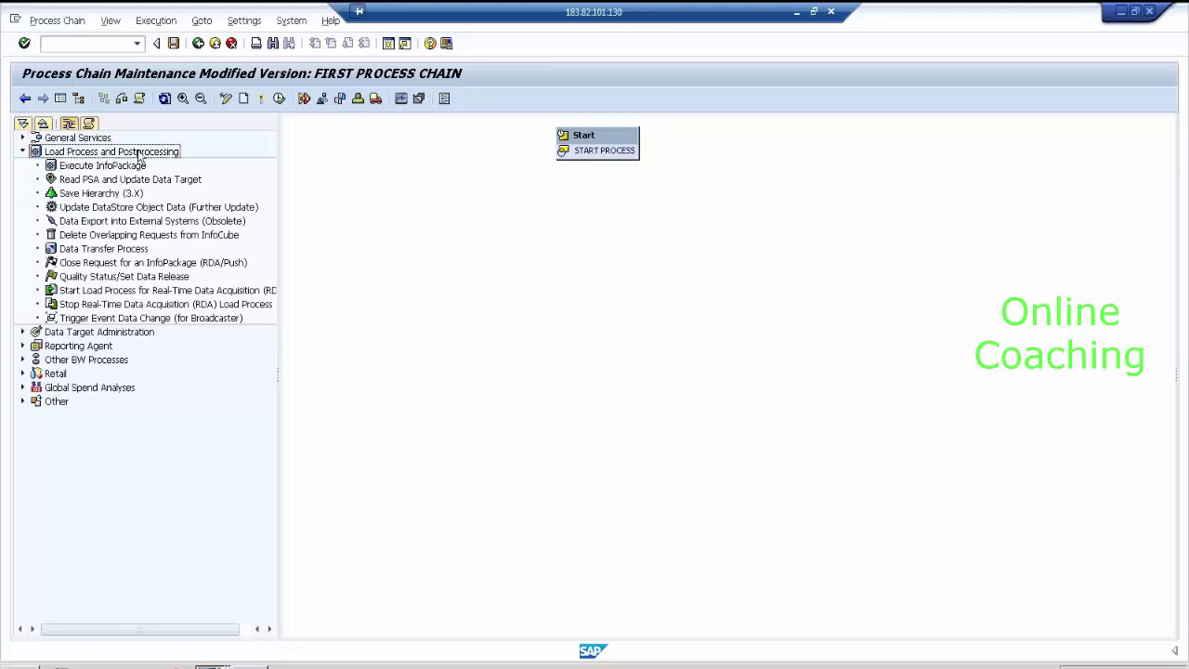
left_click(135, 167)
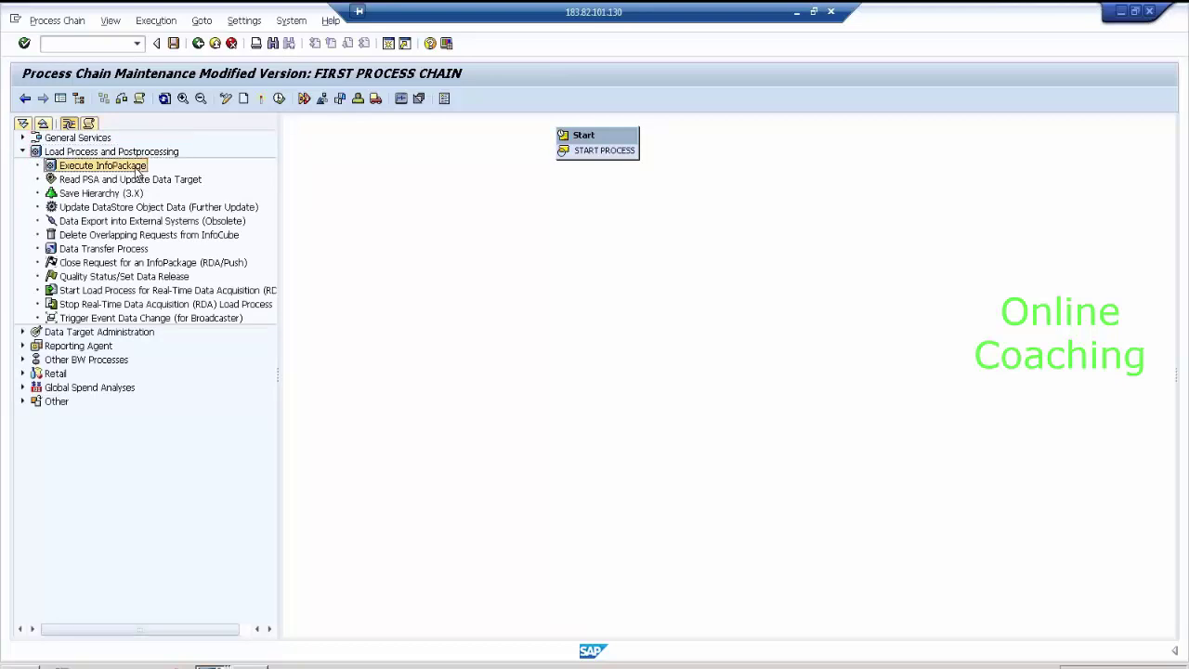
double_click(136, 167)
left_click_drag(269, 160, 483, 300)
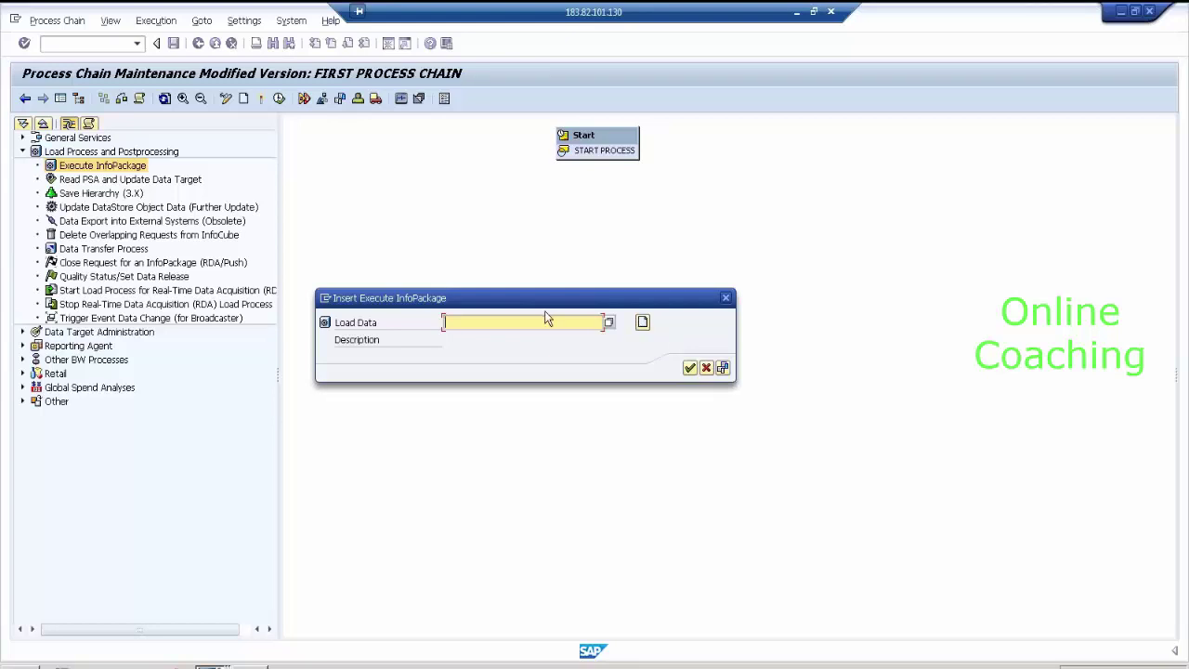
- Copy the InfoPackage name ZPAK_DLG2IX451P8JSIYXHL32AQ4V4 from Notepad, insert it as the Load Data process, and acknowledge the information message
key("alt+Tab")
left_click(525, 145)
key("shift+Home")
key("ctrl+c")
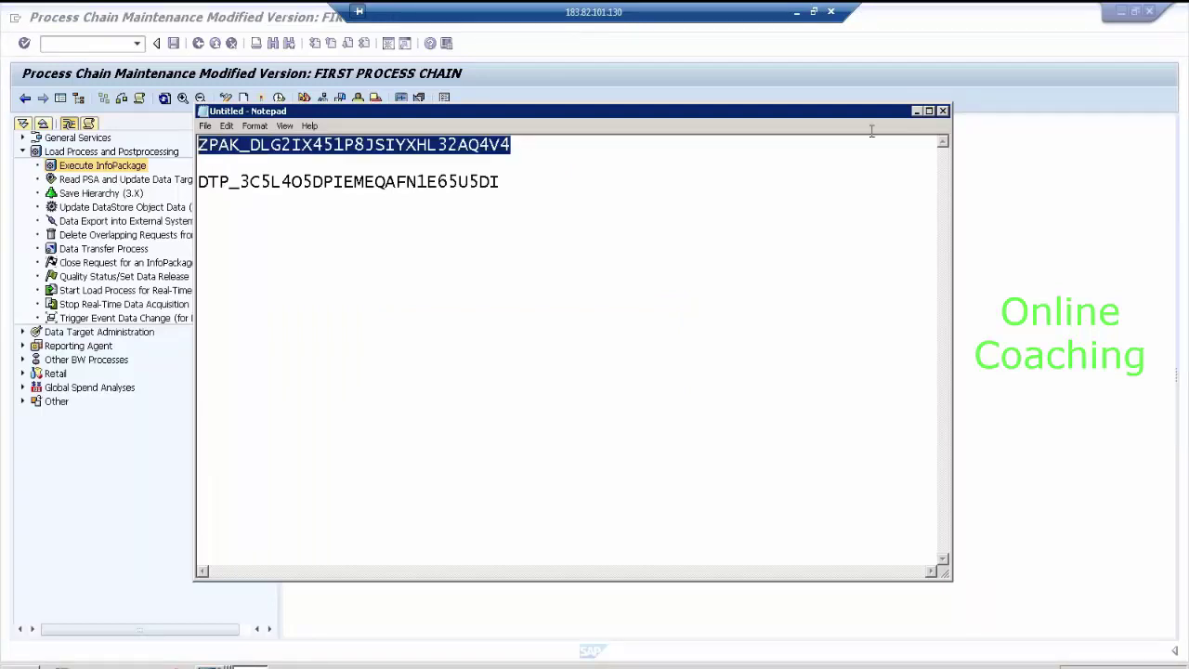
left_click(917, 111)
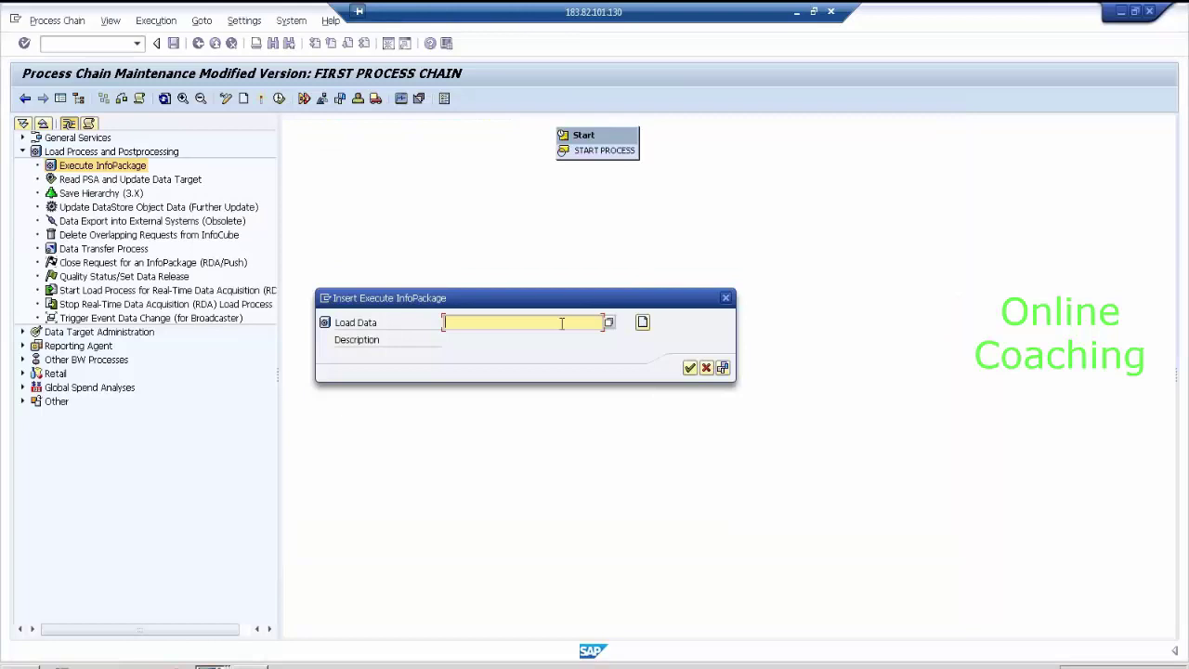
key("ctrl+v")
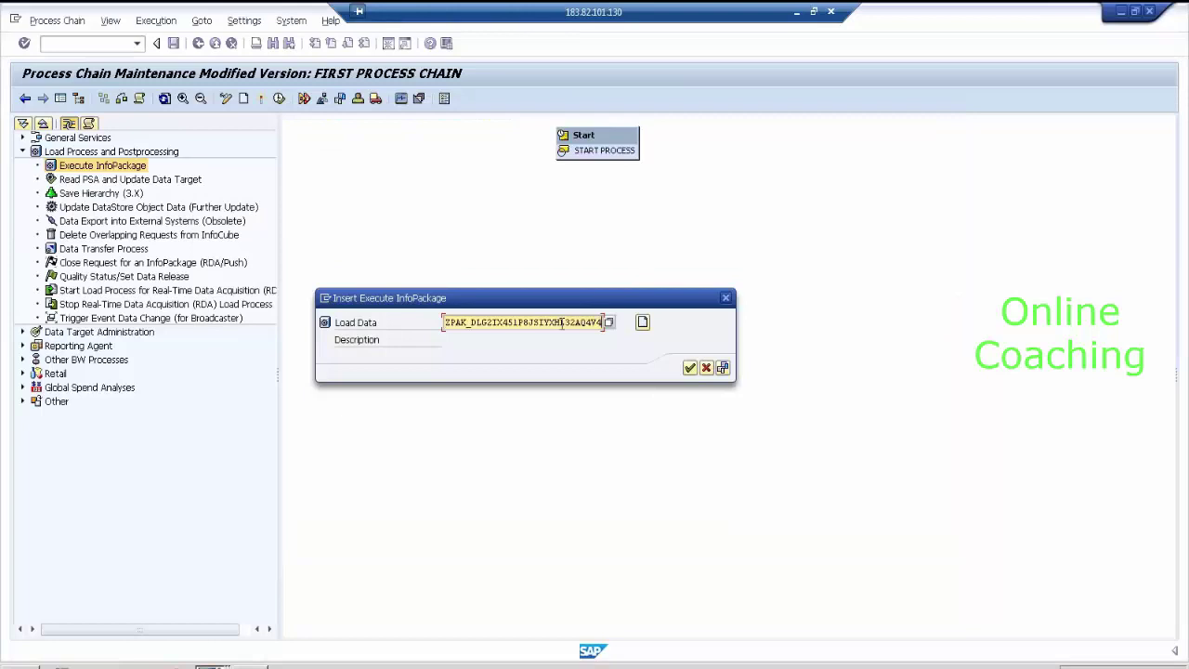
left_click(689, 369)
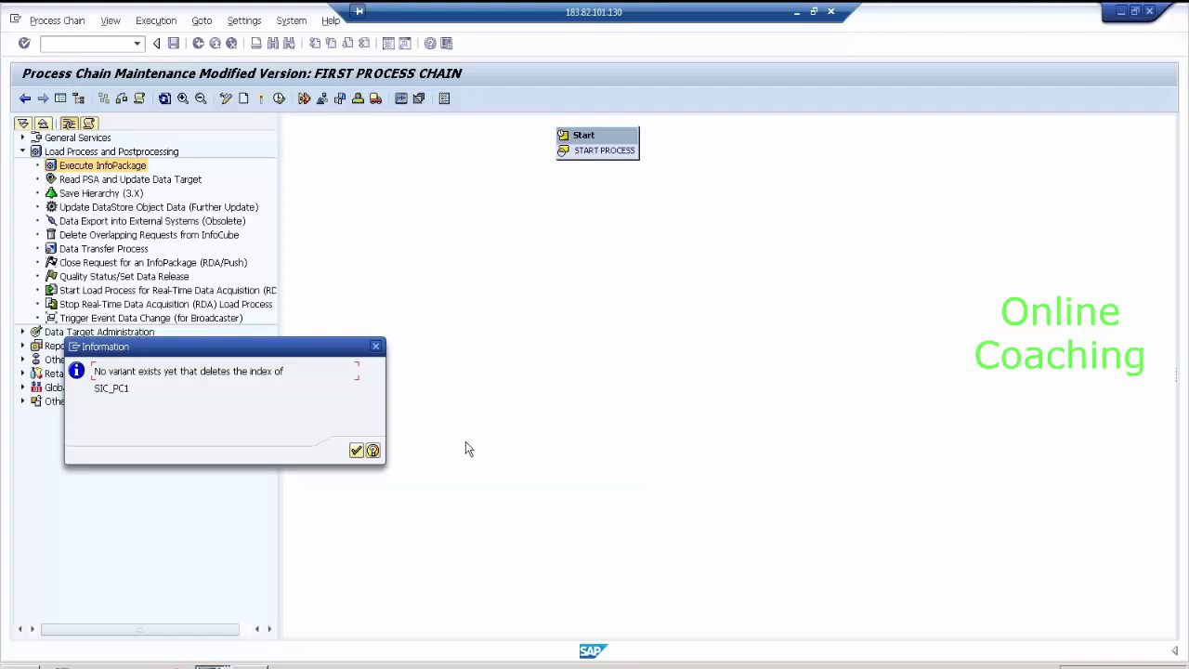
left_click(357, 453)
- Reposition the Load Data and Data Transfer Process nodes below the Start node, keeping Load Data above the transfer process
left_click(356, 147)
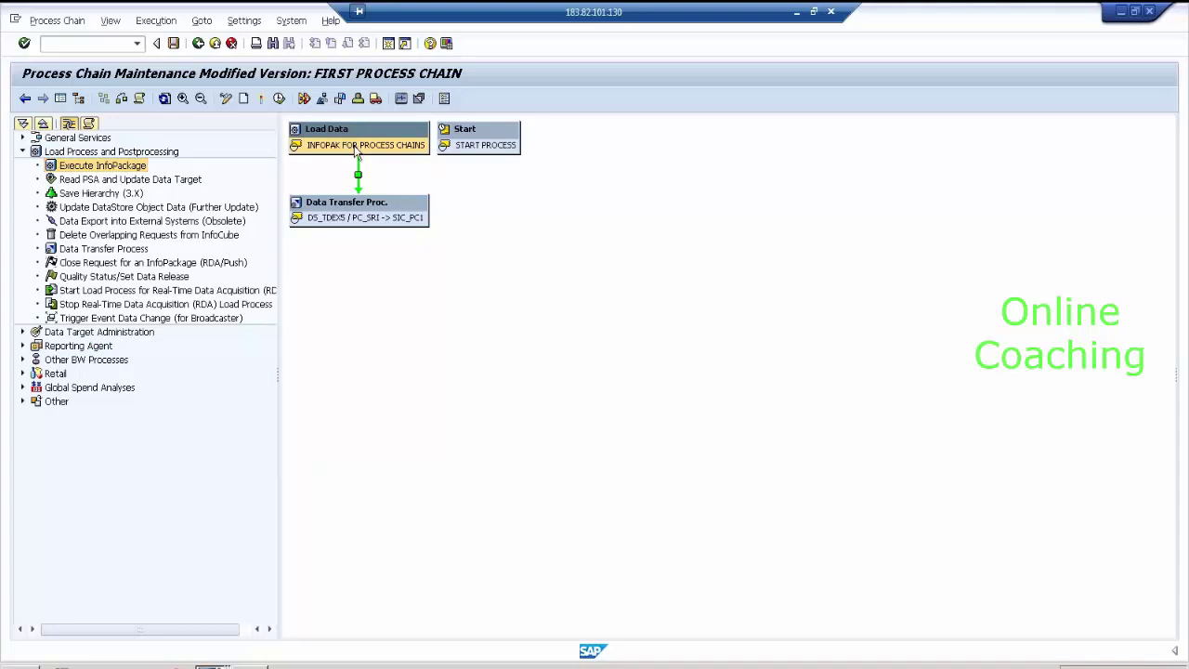
left_click(361, 225)
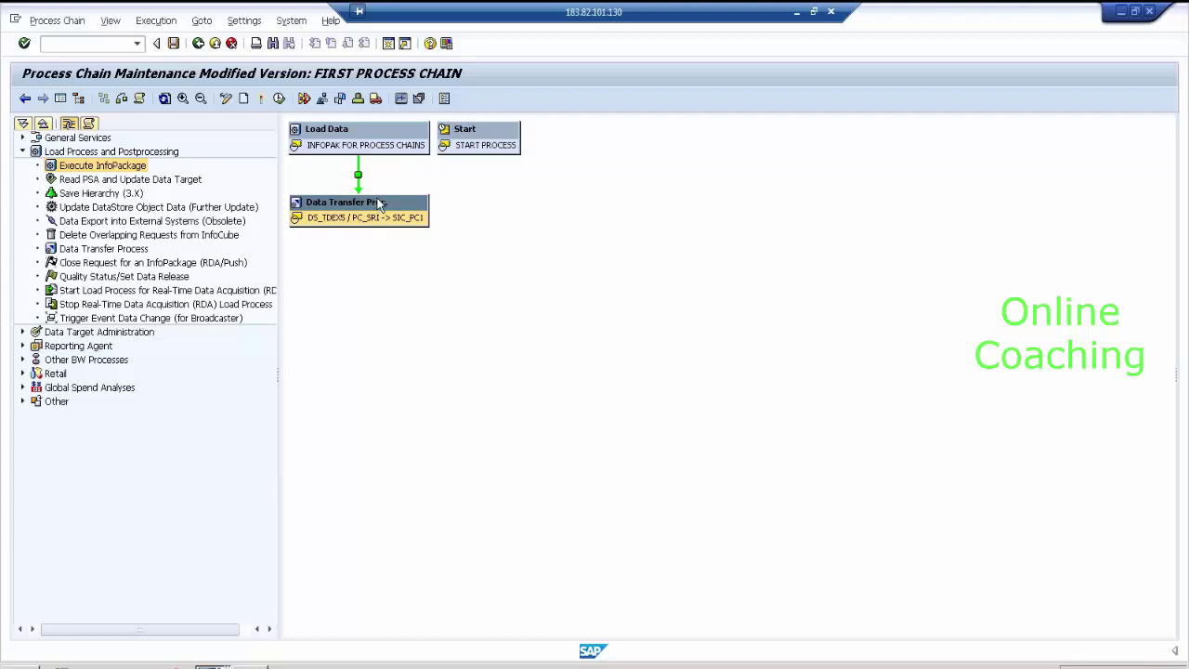
left_click_drag(386, 212, 449, 330)
left_click_drag(357, 141, 454, 257)
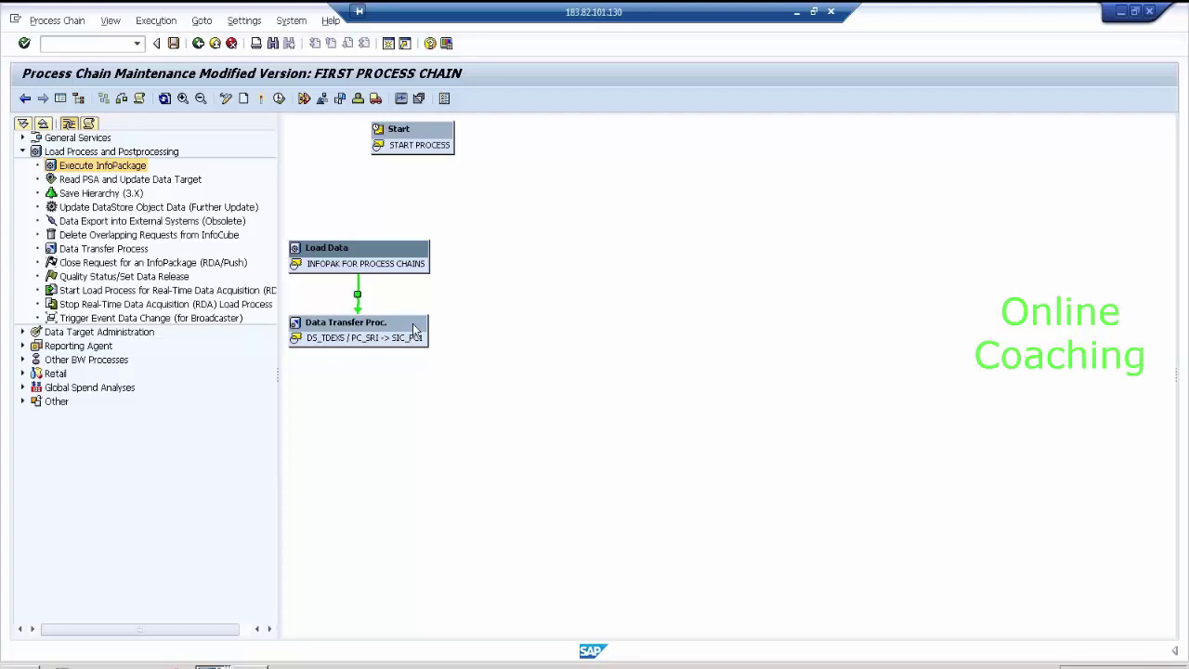
- Begin inserting a Generate Index process from the Data Target Administration category, moving the insert dialog clear of the chain
left_click(22, 151)
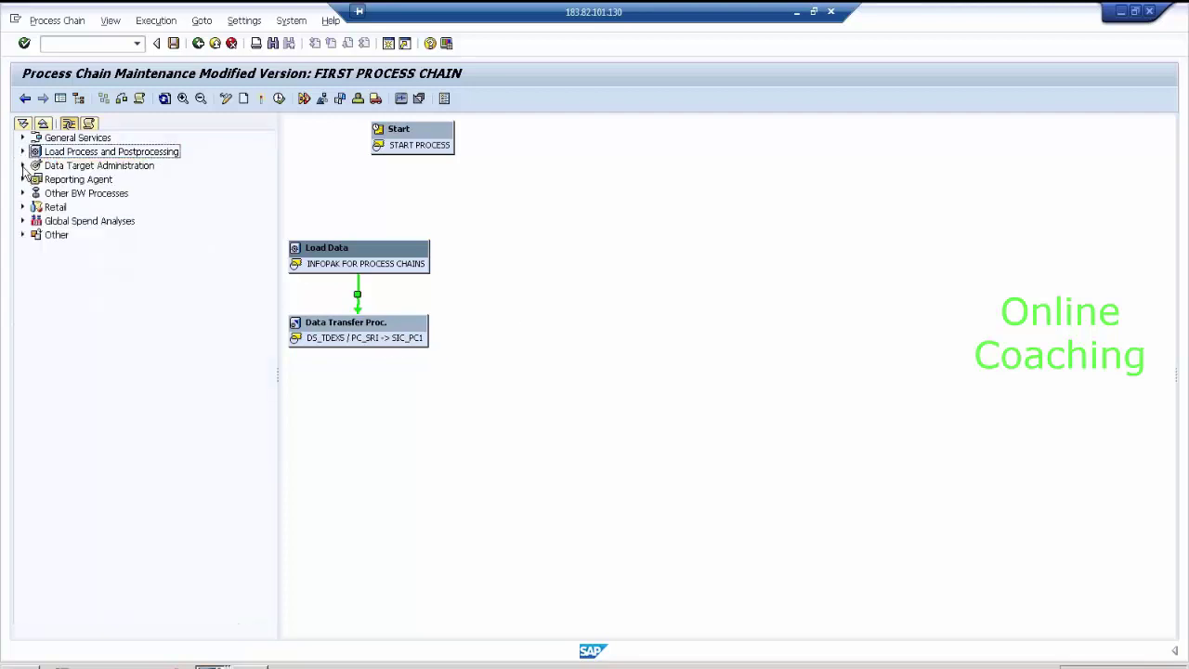
left_click(22, 167)
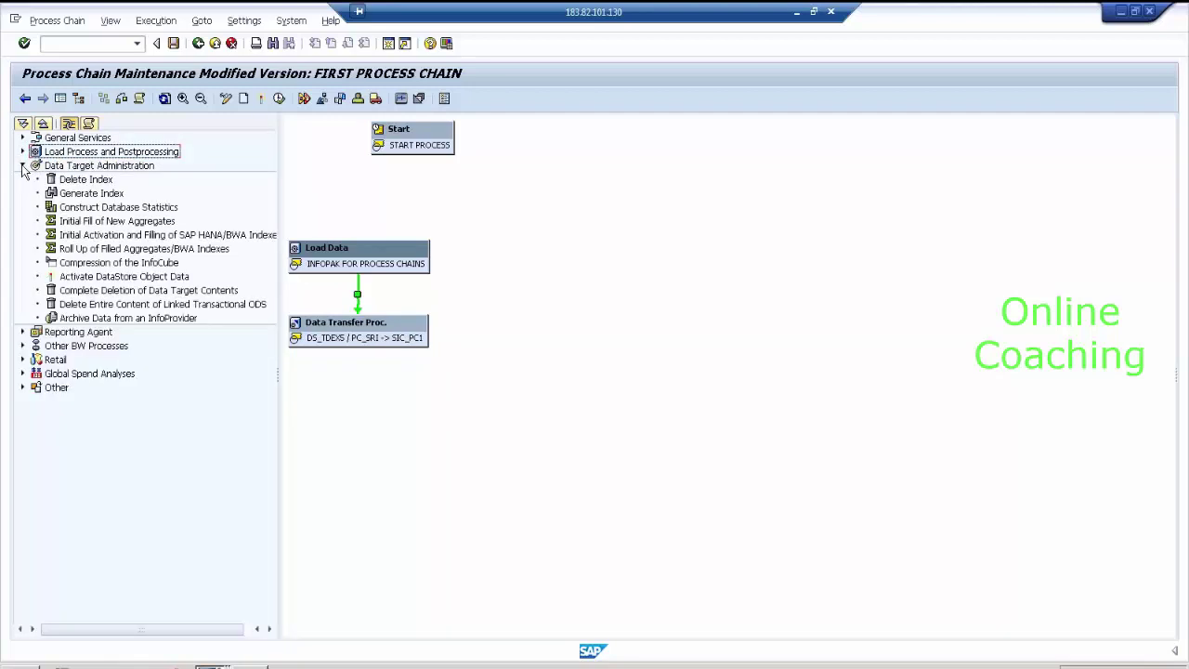
left_click(91, 193)
double_click(119, 197)
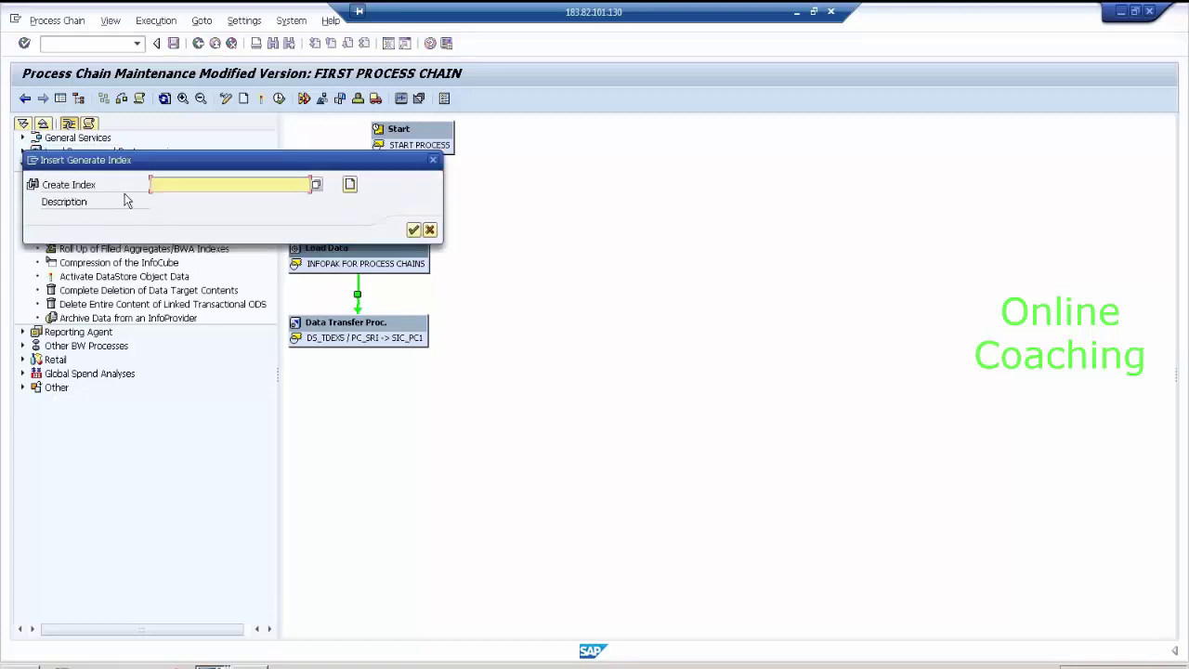
left_click_drag(202, 163, 687, 221)
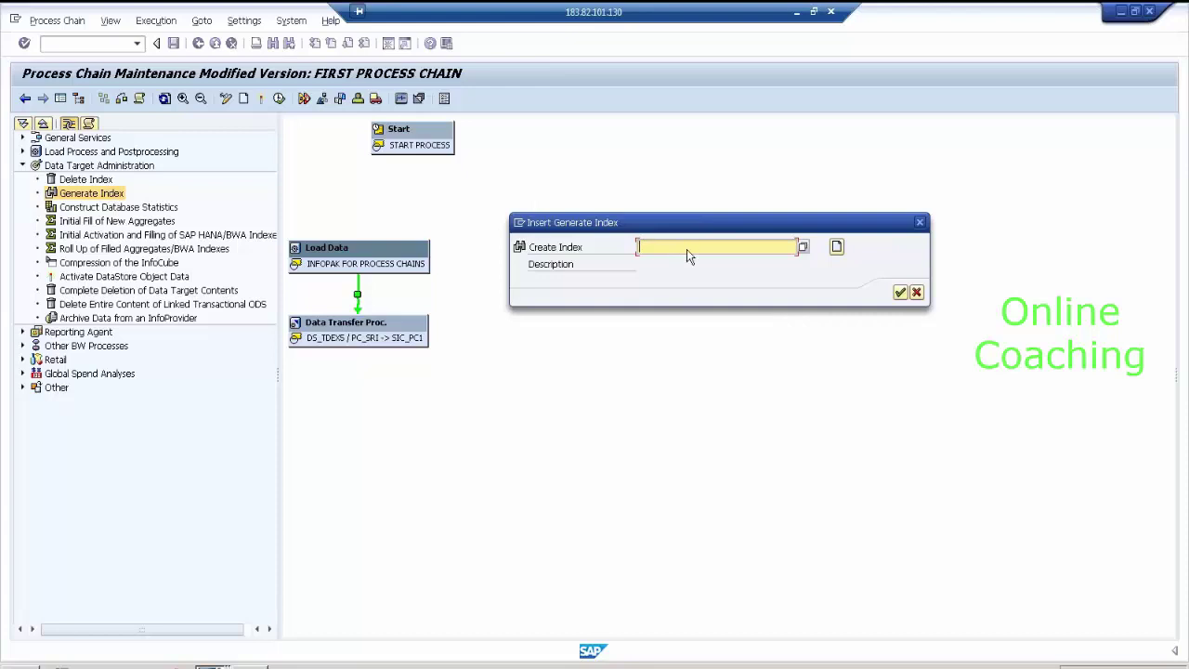
- Create a Generate Index process variant named GI_EX1 with the long description GENERATE INDEX FOR EX1
left_click(836, 247)
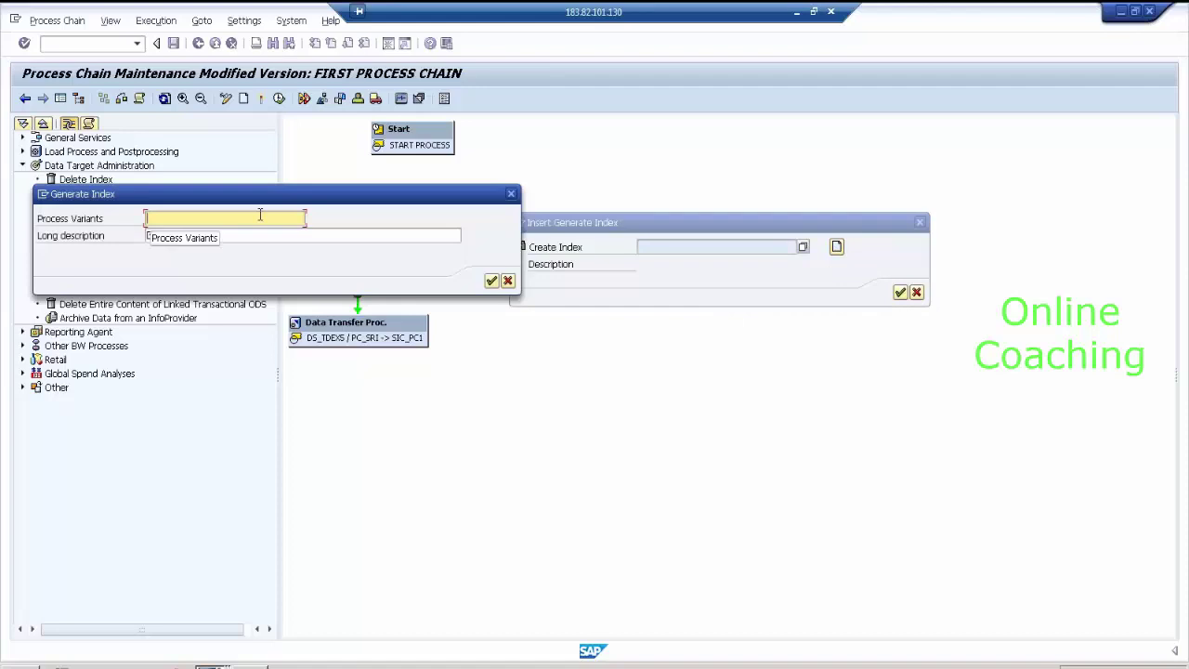
type("GI_EX1")
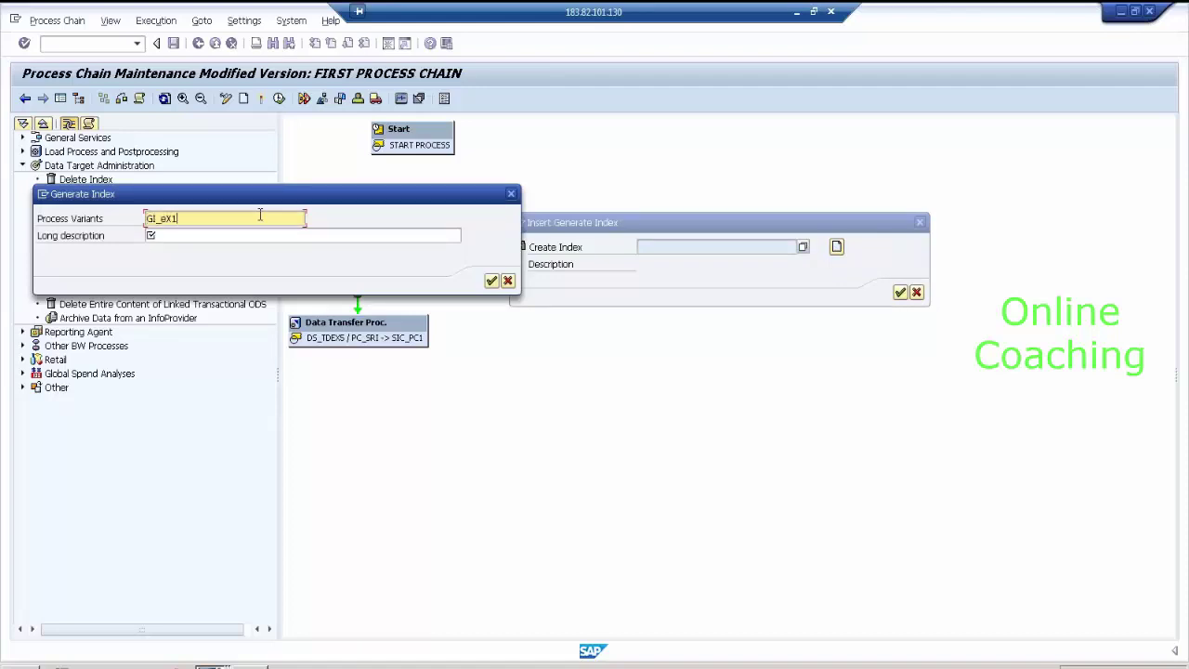
key("Tab")
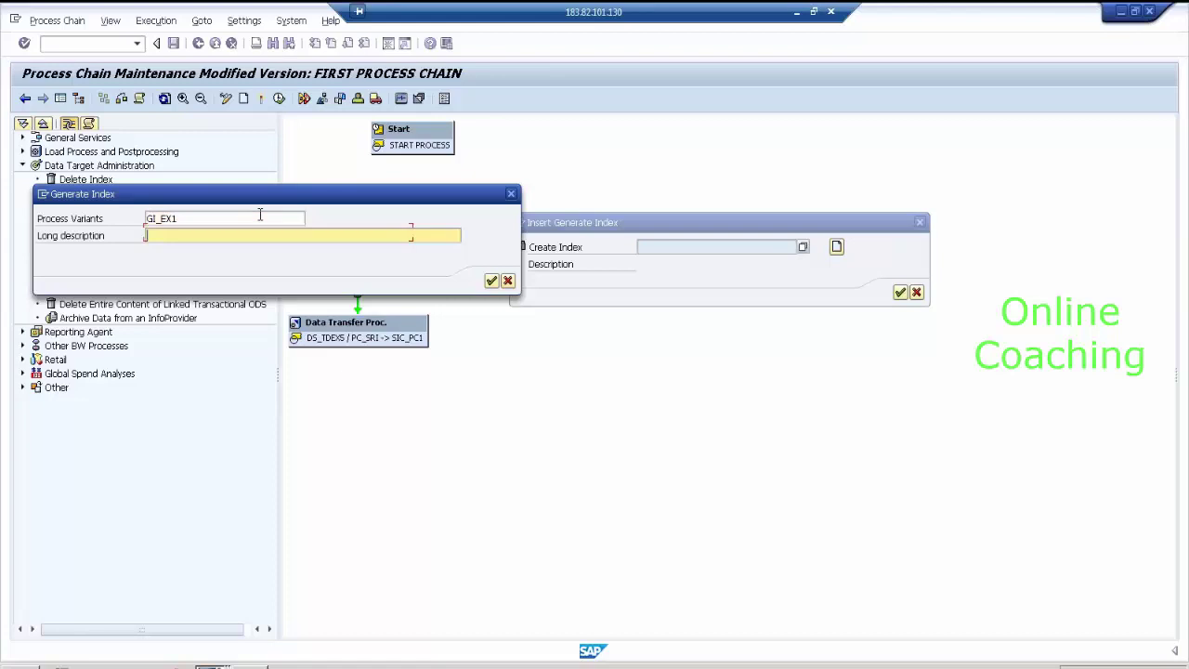
type("GENERATE INDEX FOR EX1")
key("Return")
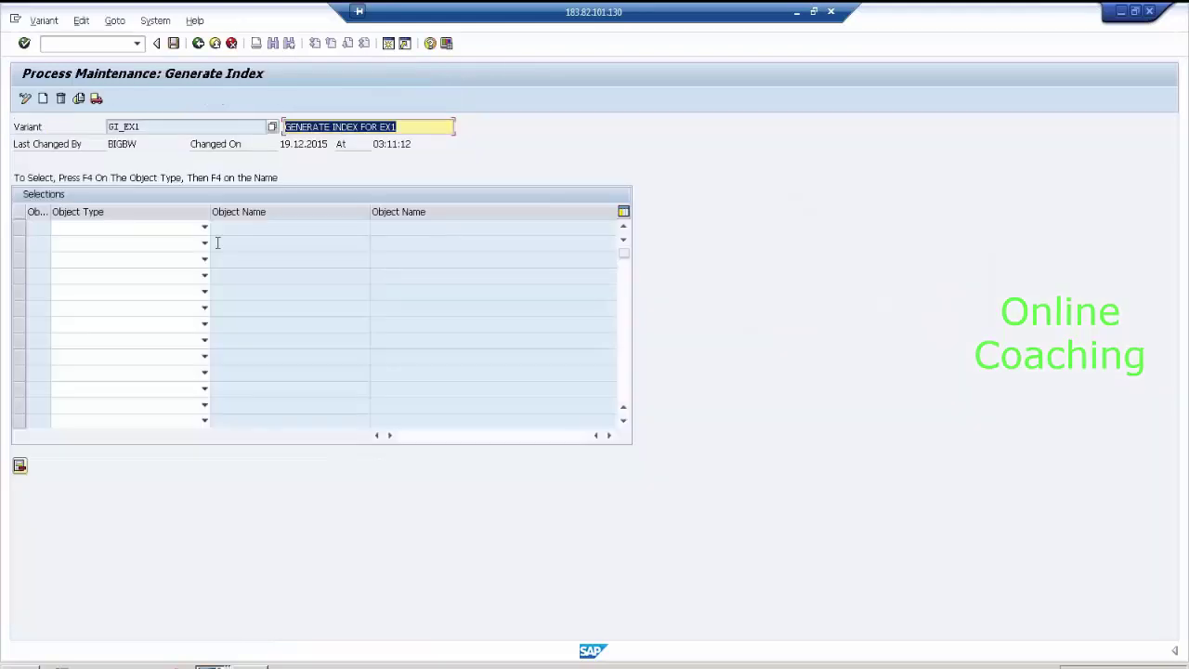
- Set the variant's first selection to object type InfoCube, finding SIC_PC1 in the object list and transferring it
left_click(204, 228)
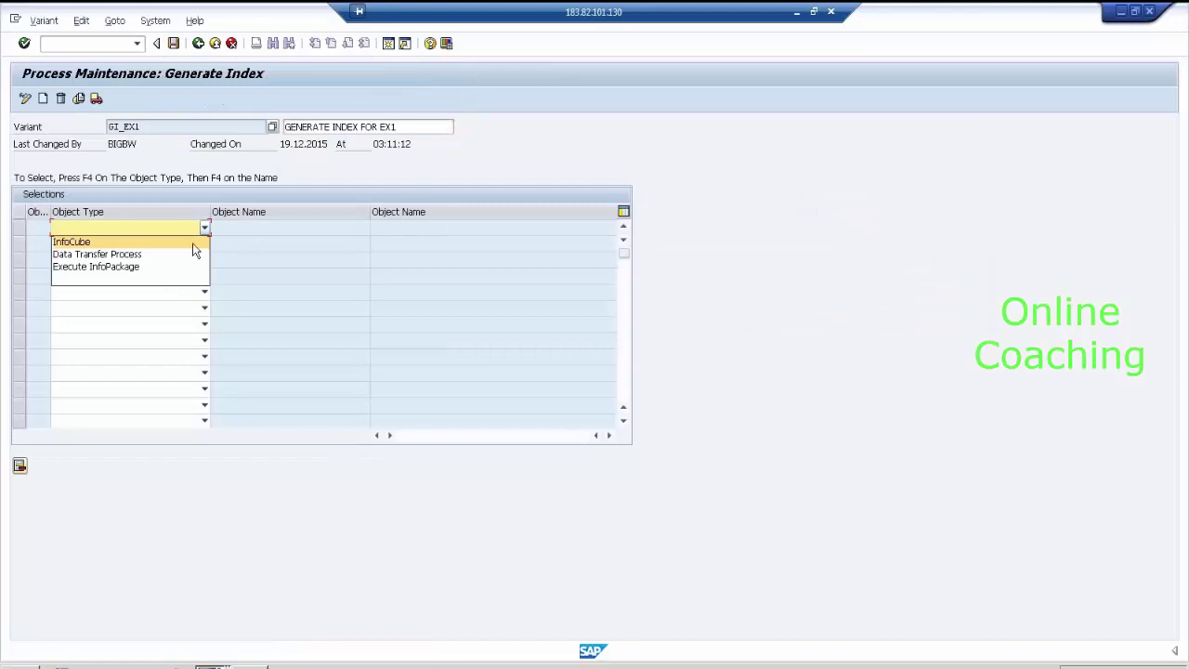
left_click(194, 244)
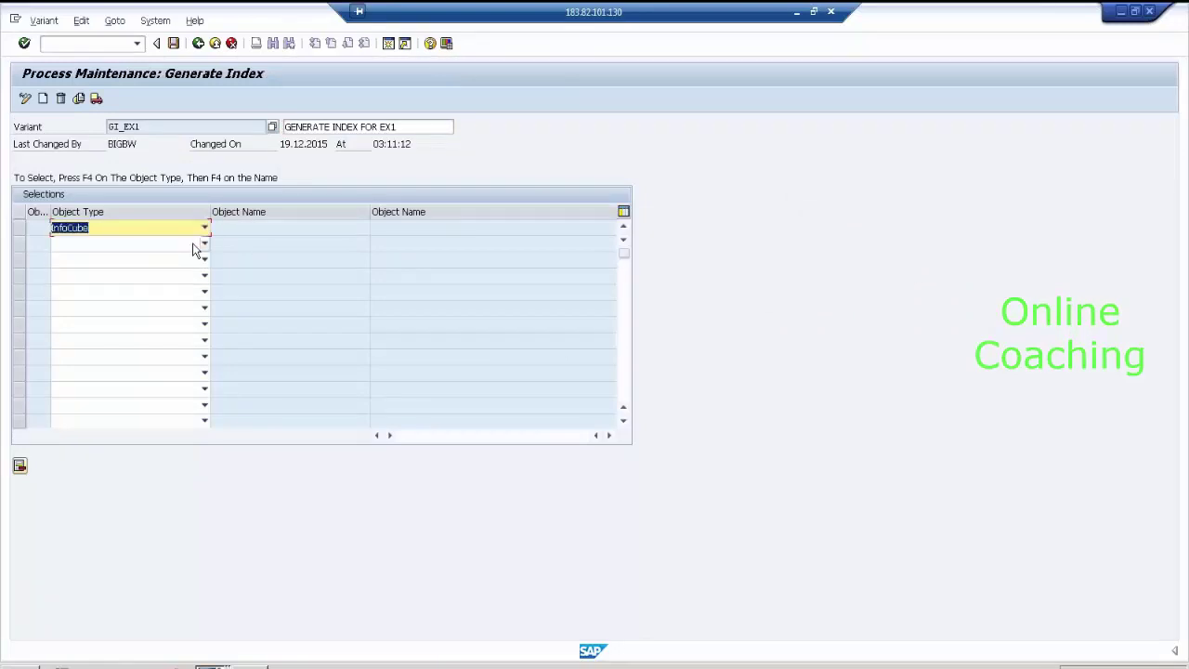
left_click(370, 227)
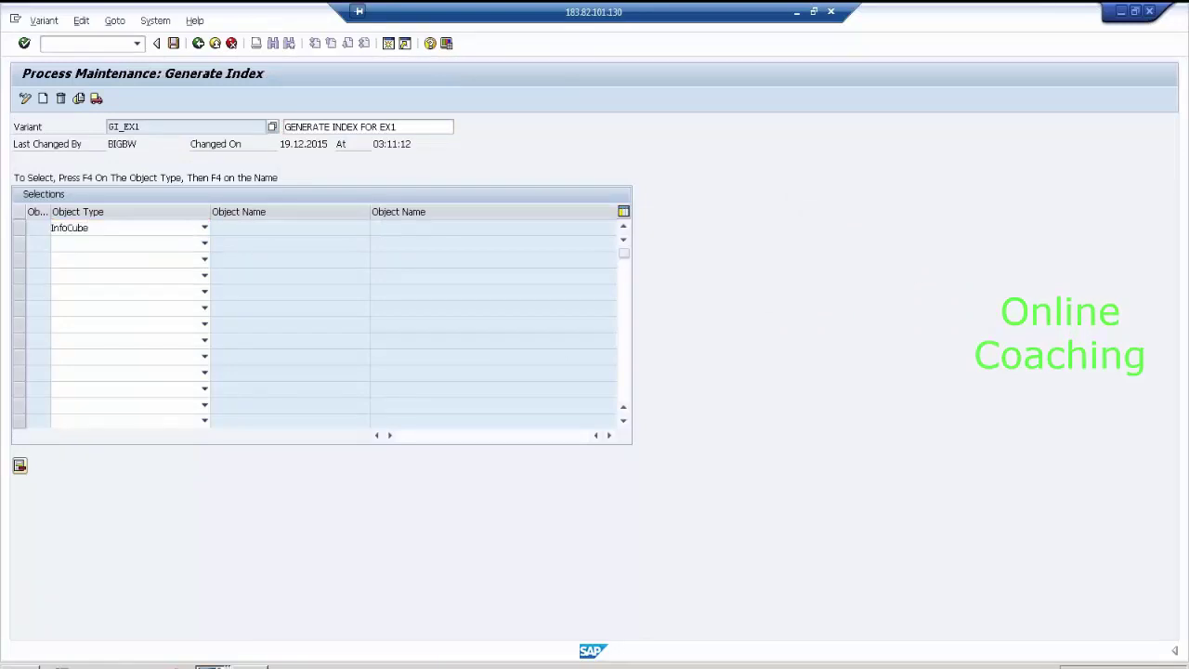
left_click(375, 227)
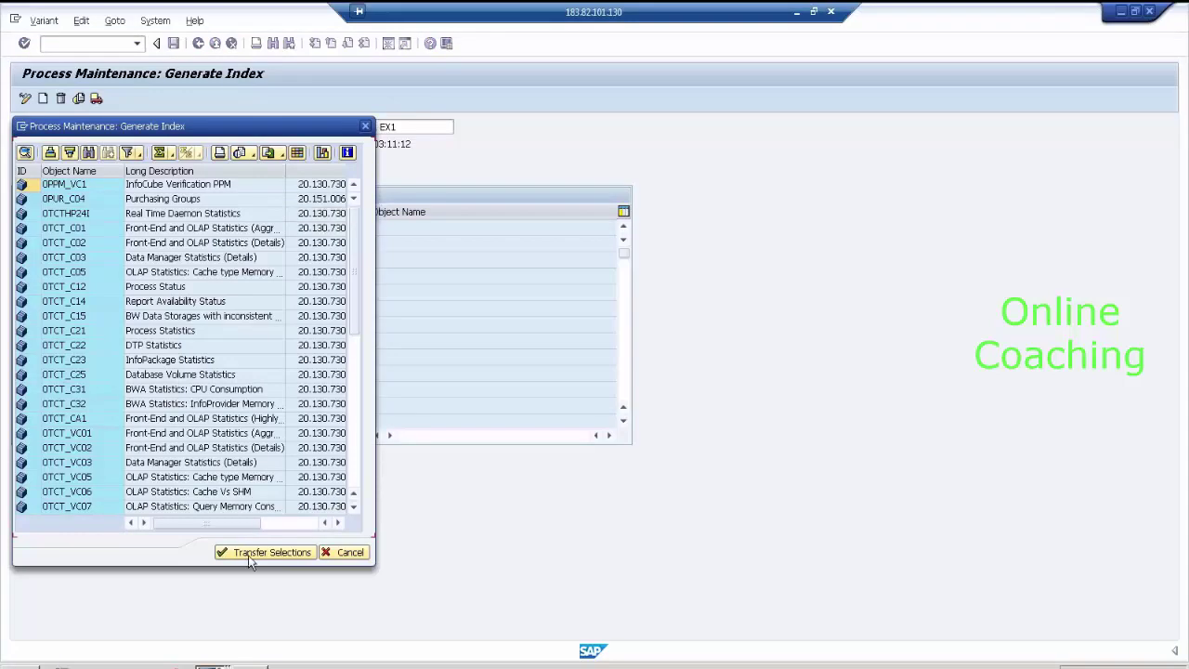
left_click(88, 153)
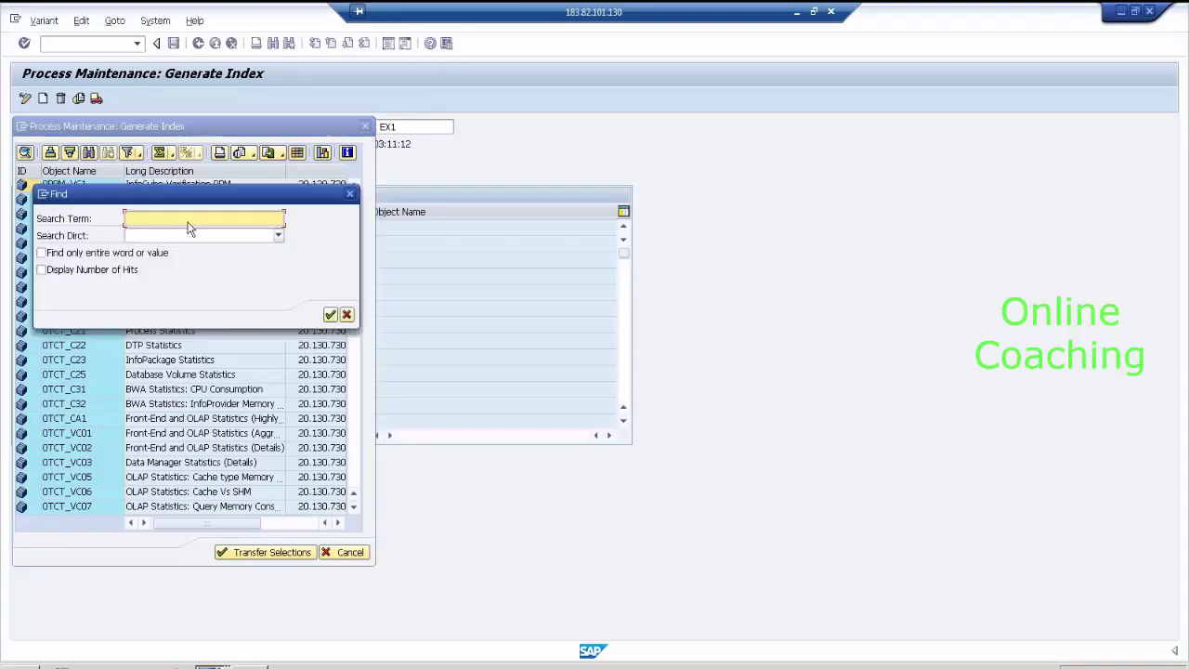
type("St")
type("C_PC1")
key("Return")
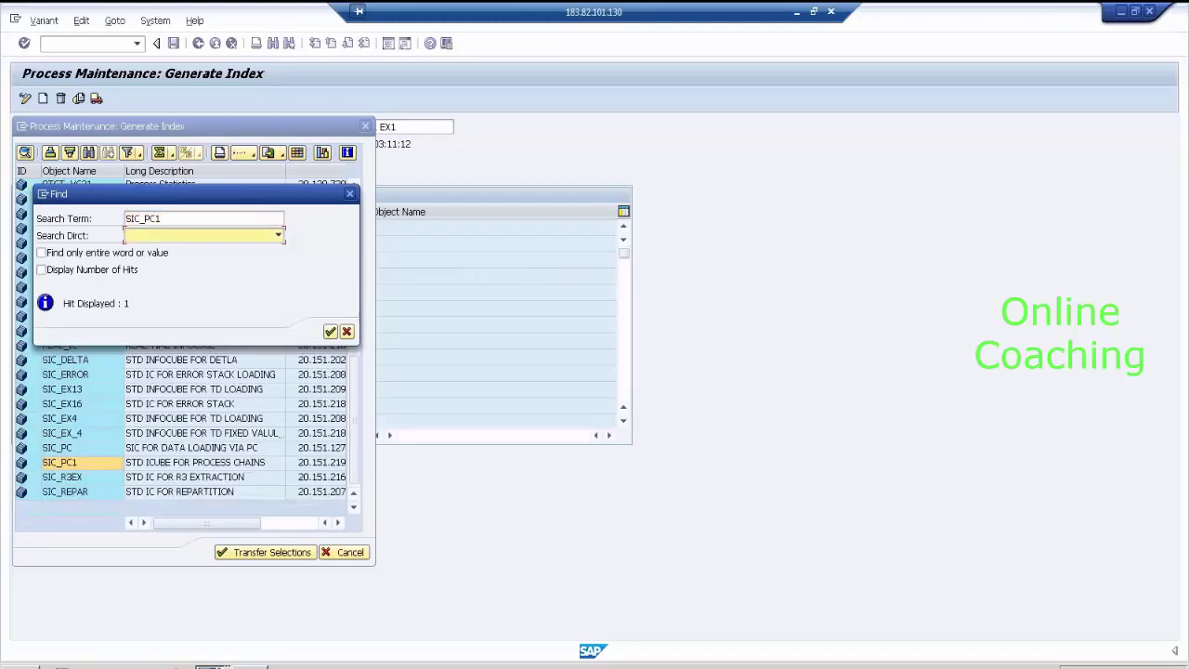
left_click(345, 332)
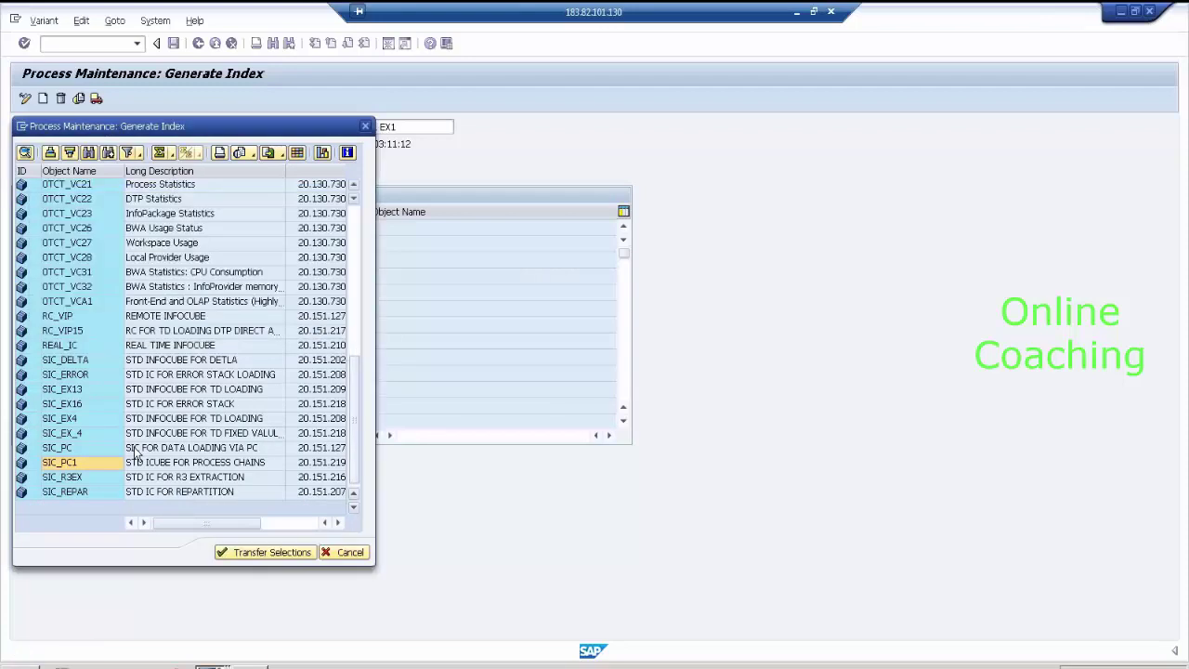
left_click(78, 463)
left_click(221, 552)
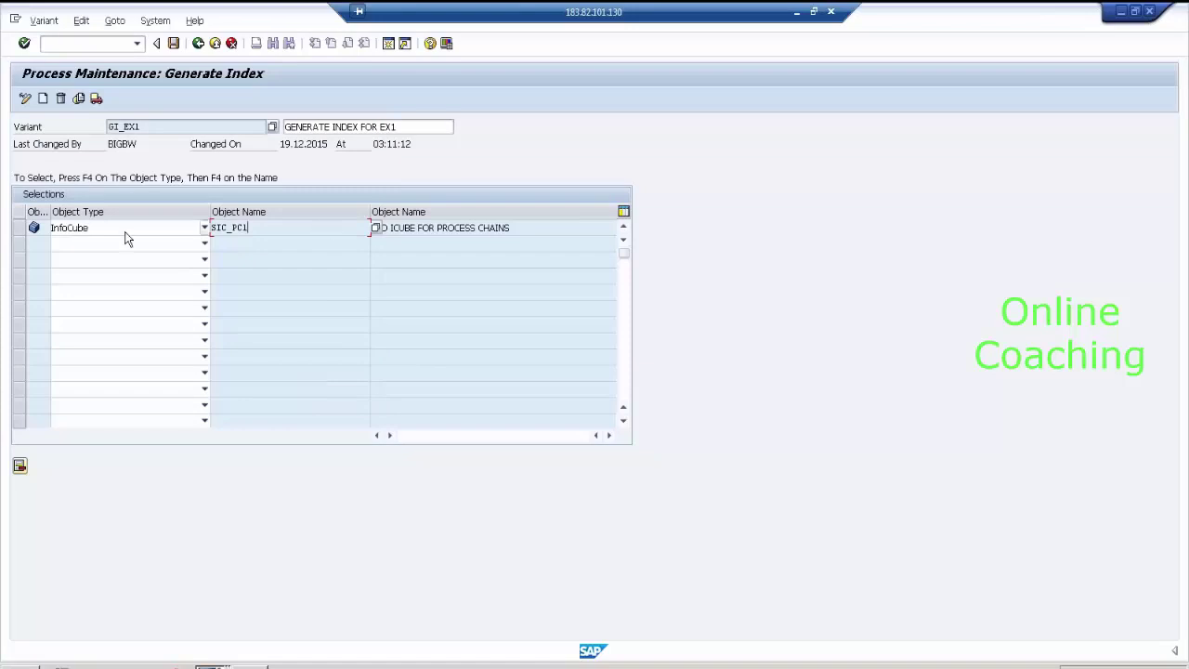
- Save the GI_EX1 variant, return to the process chain, and insert it as the Create Index process
left_click(172, 44)
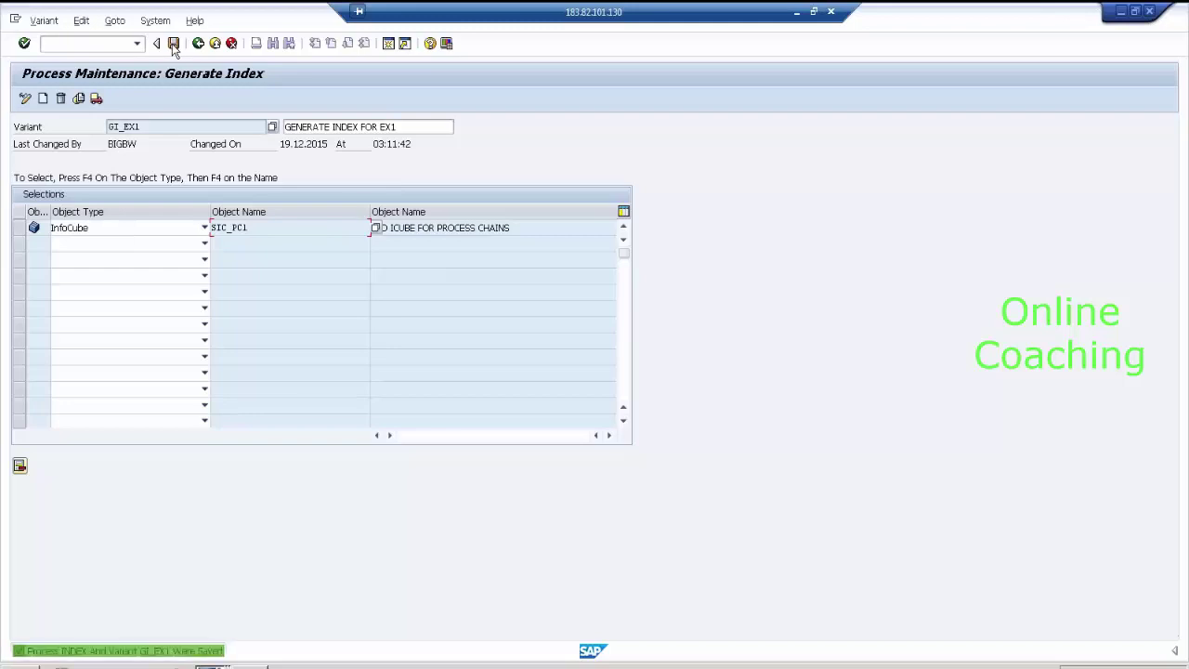
left_click(198, 43)
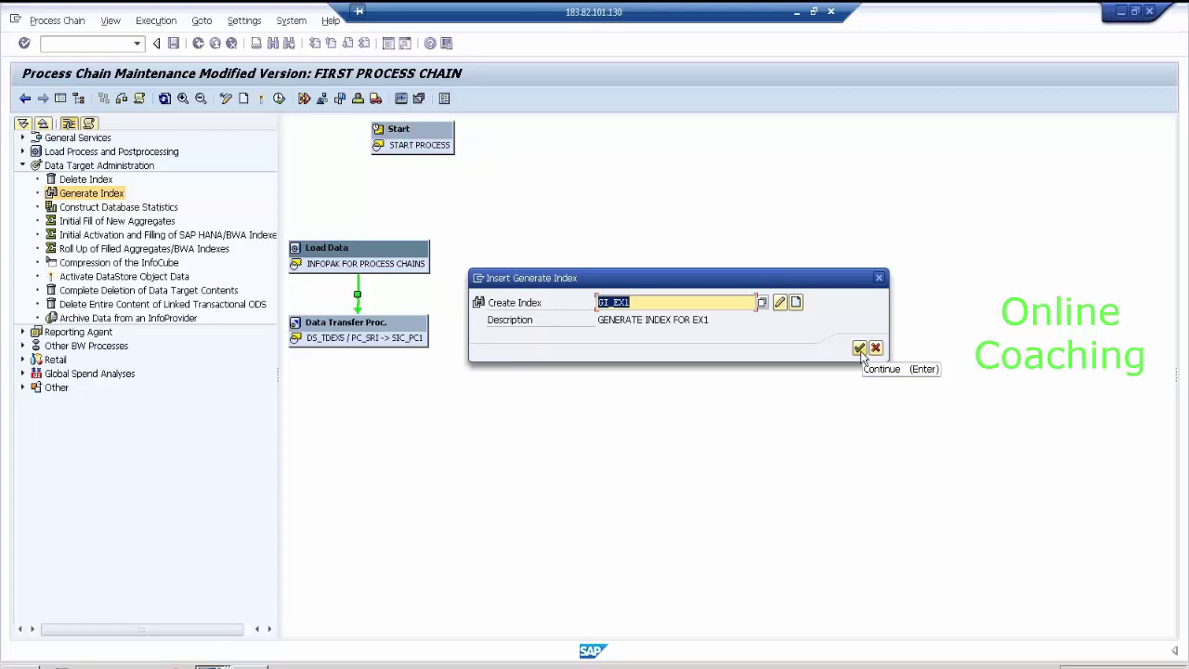
left_click(859, 348)
left_click(859, 346)
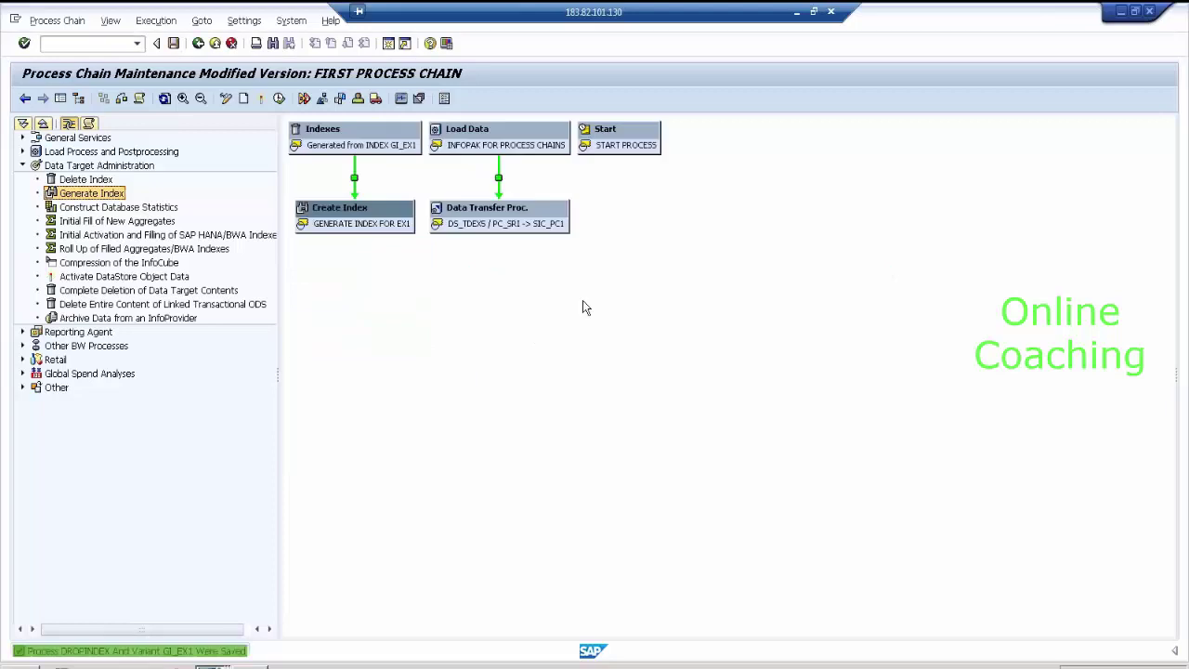
- Remove the link between the Indexes deletion node and the Create Index node
left_click(337, 143)
left_click(351, 206)
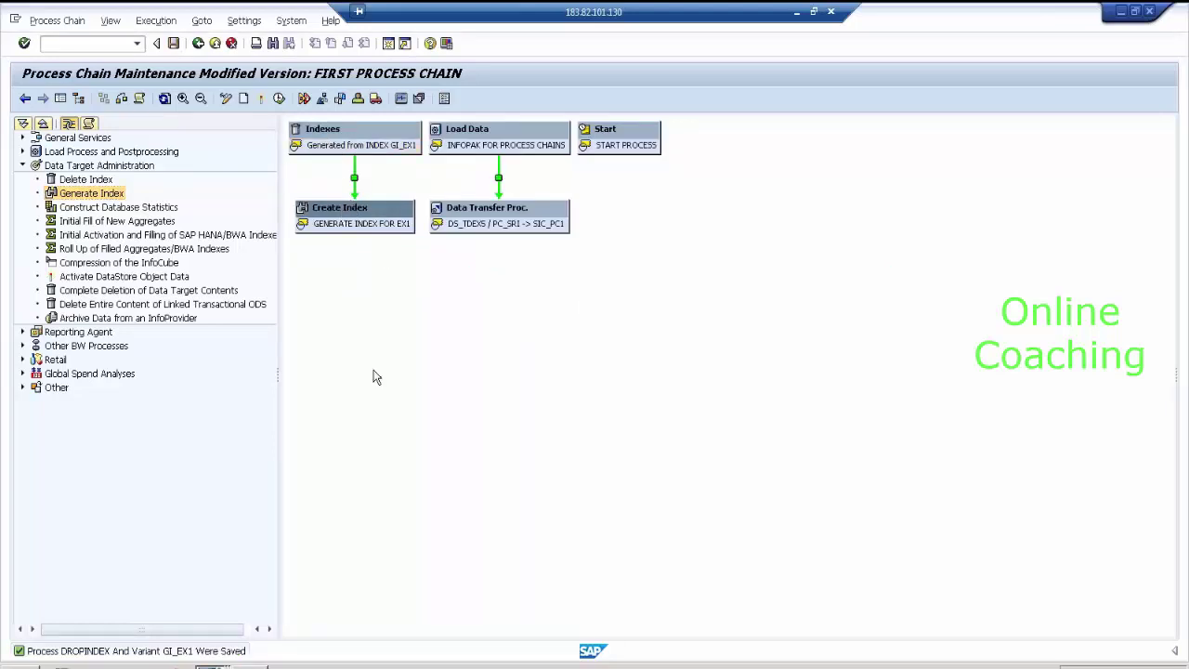
right_click(355, 181)
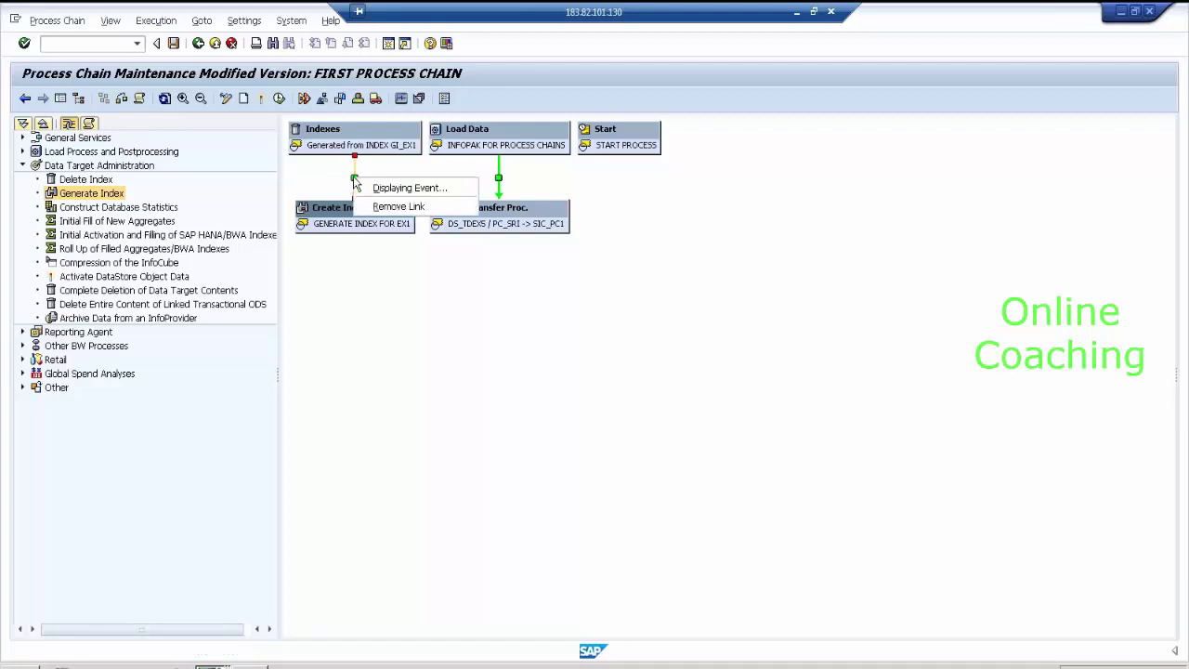
left_click(372, 207)
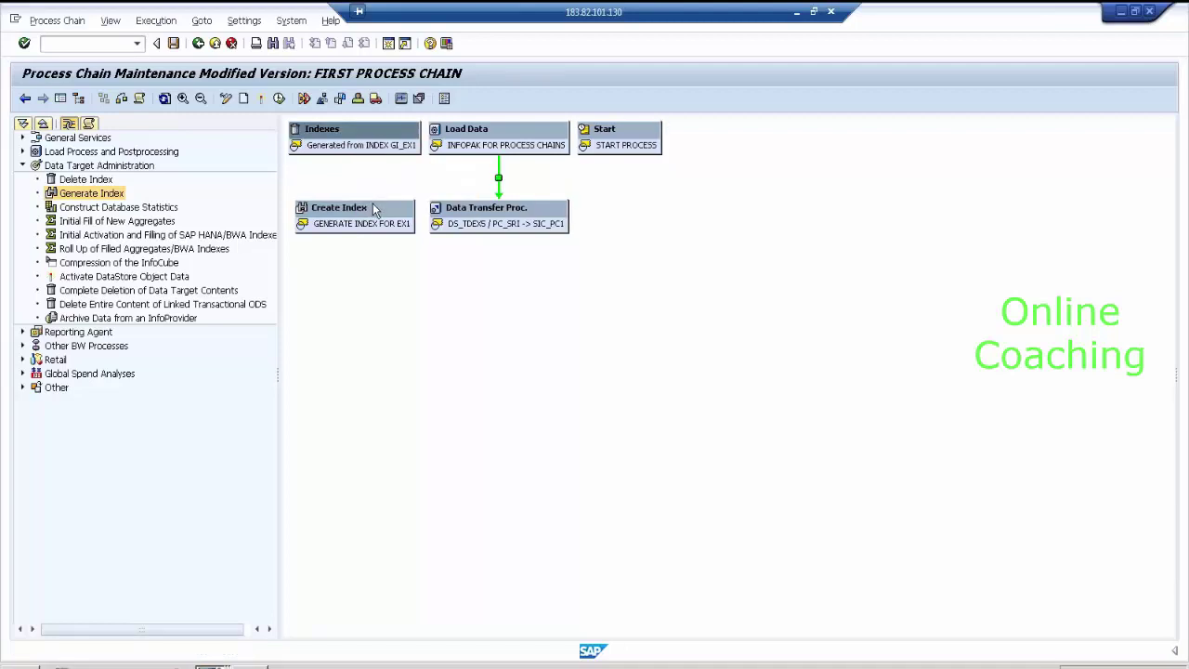
- Arrange the nodes in a column from top to bottom: Start, Indexes, Load Data, Data Transfer Process, Create Index
left_click_drag(506, 223, 570, 355)
left_click_drag(623, 151, 551, 144)
left_click_drag(376, 218, 576, 220)
left_click_drag(336, 137, 563, 503)
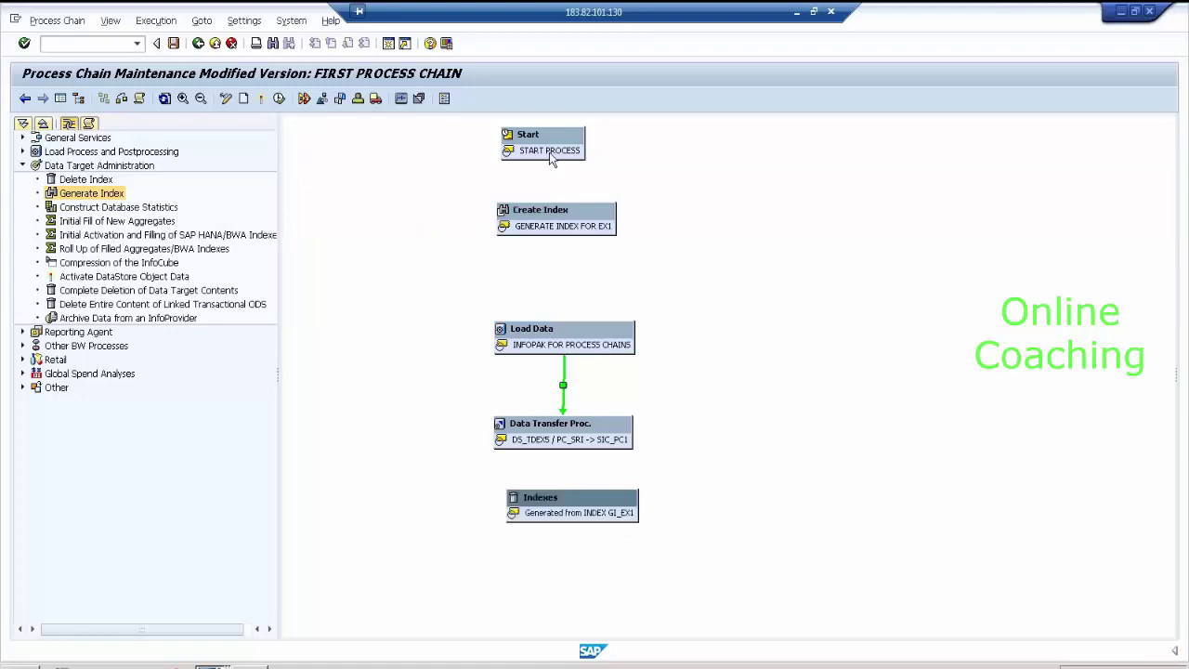
left_click_drag(550, 156, 390, 357)
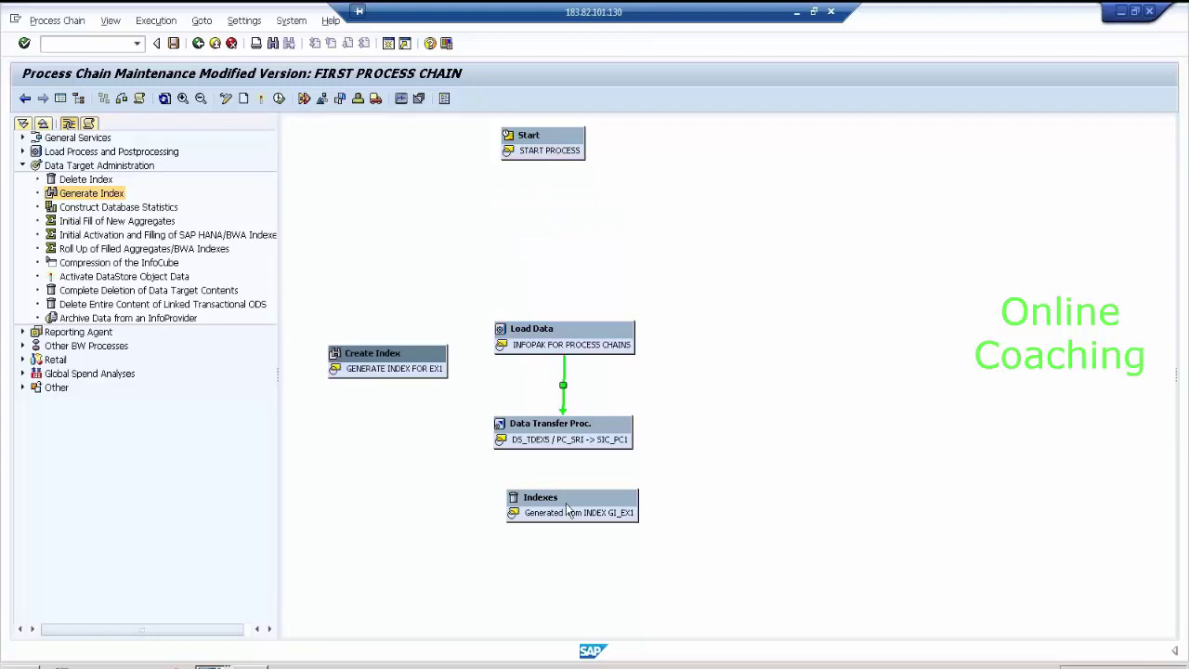
left_click_drag(519, 243, 518, 243)
left_click_drag(430, 364, 595, 489)
- Link Start to Indexes, Indexes to Load Data, and Data Transfer Process to Create Index, then refresh the chain layout
left_click_drag(537, 155, 570, 216)
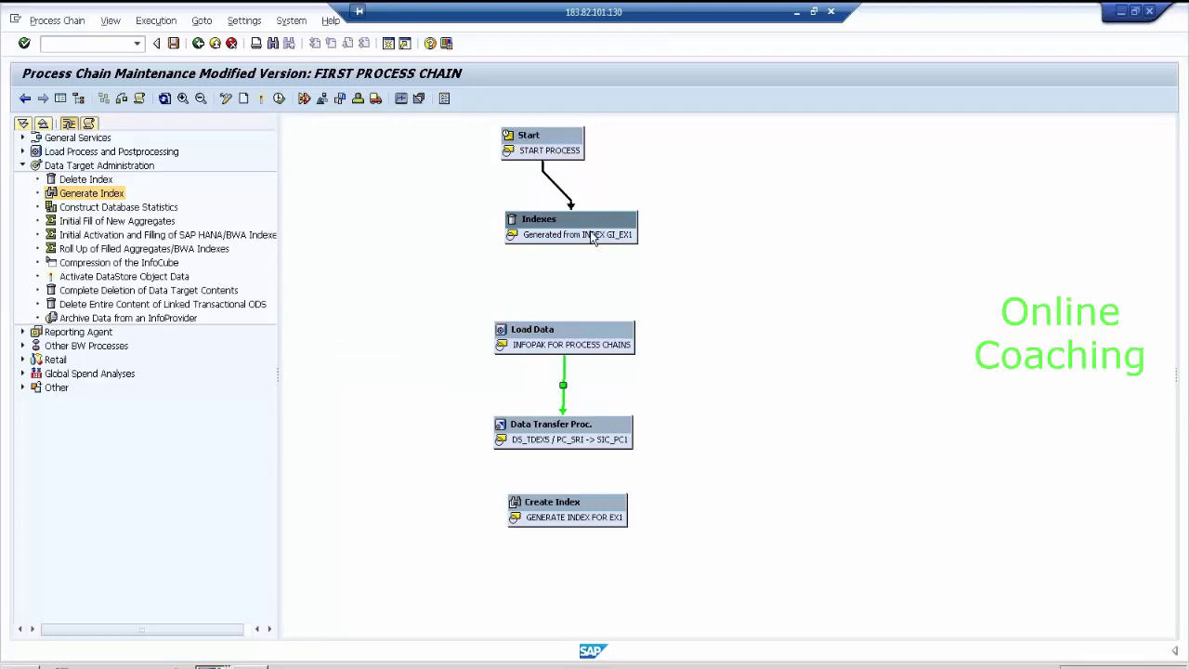
left_click_drag(592, 257, 581, 335)
left_click(316, 247)
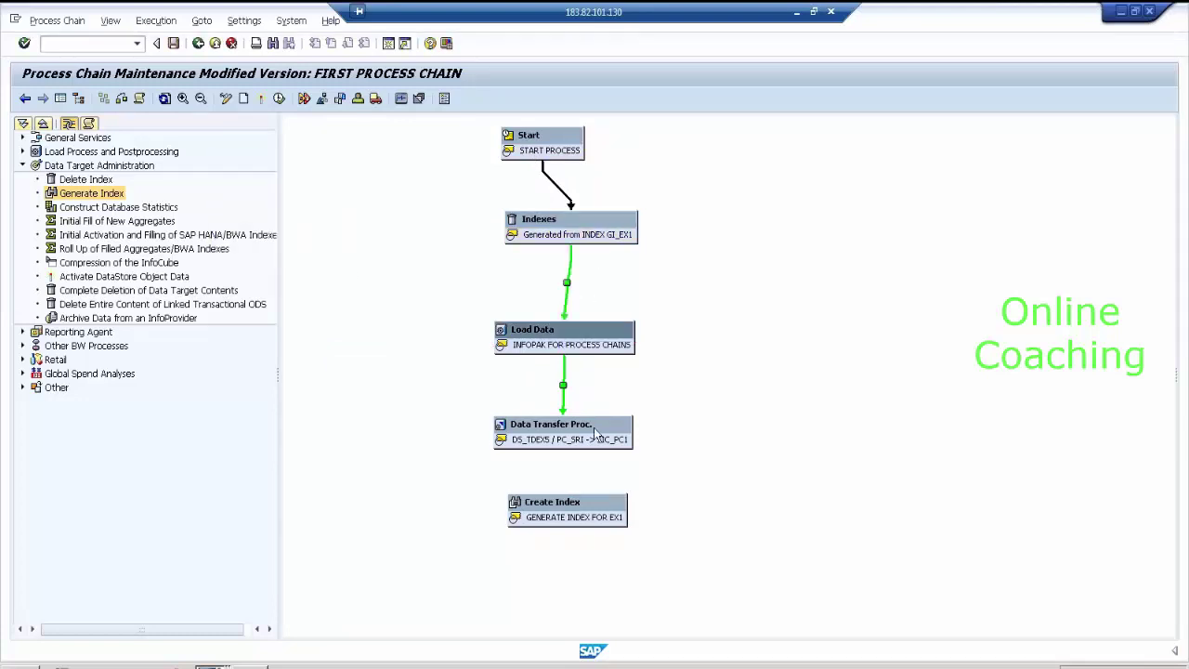
mouse_move(565, 445)
left_mouse_down()
mouse_move(597, 480)
mouse_move(599, 513)
left_mouse_up()
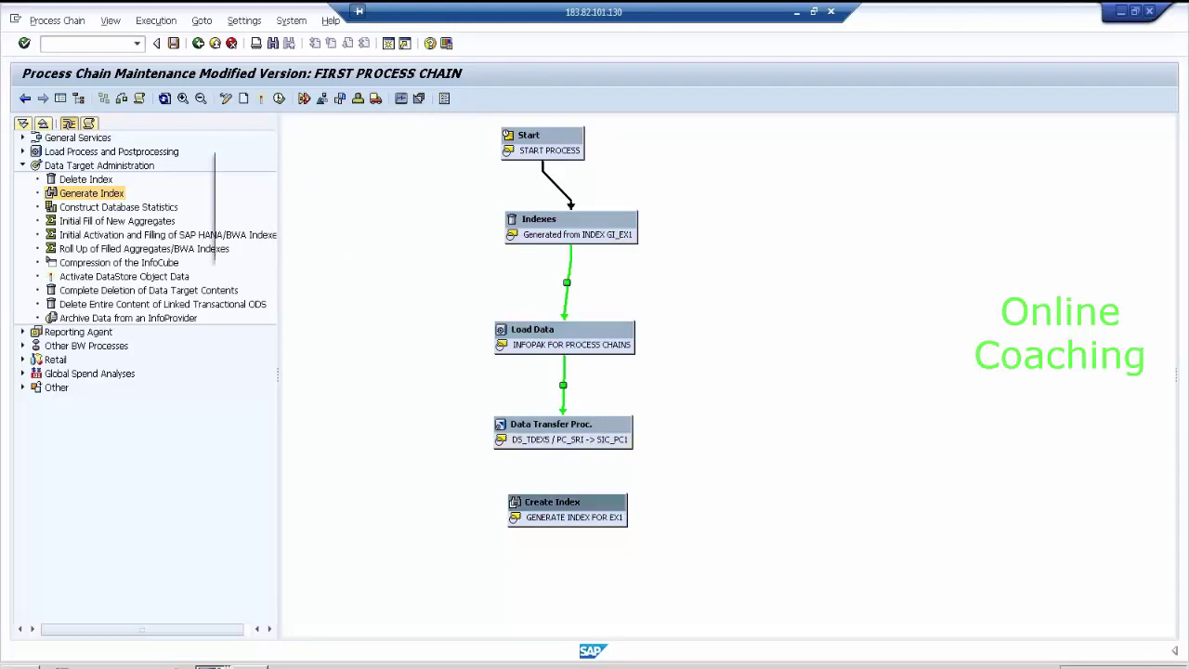
left_click(315, 247)
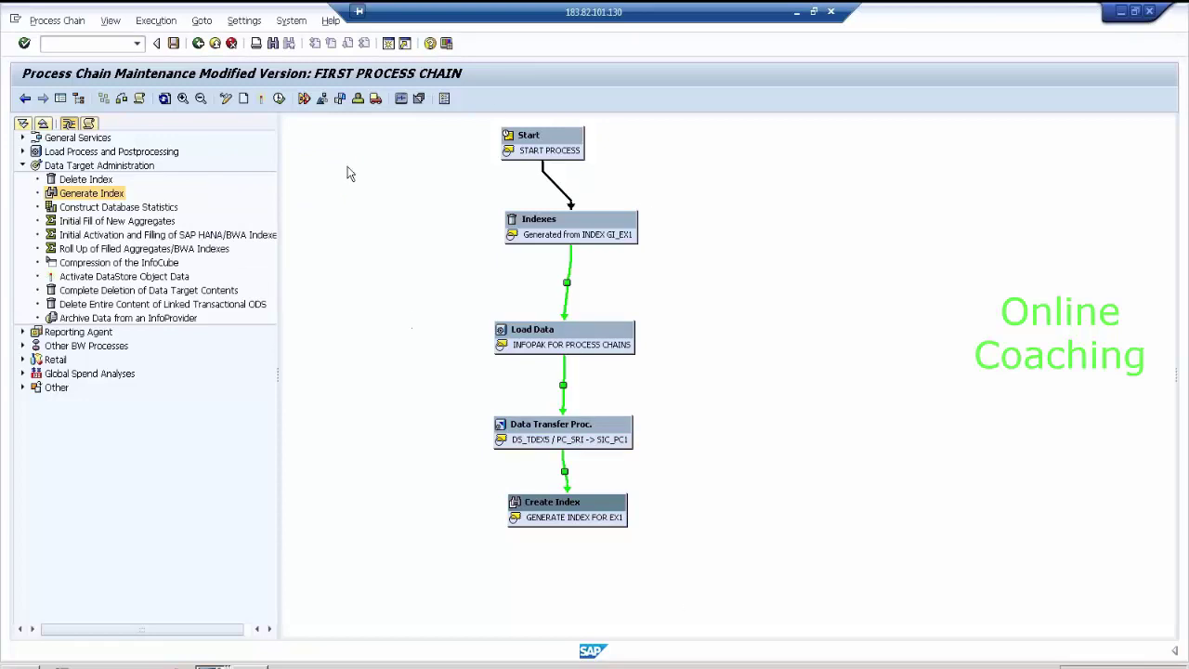
left_click(165, 98)
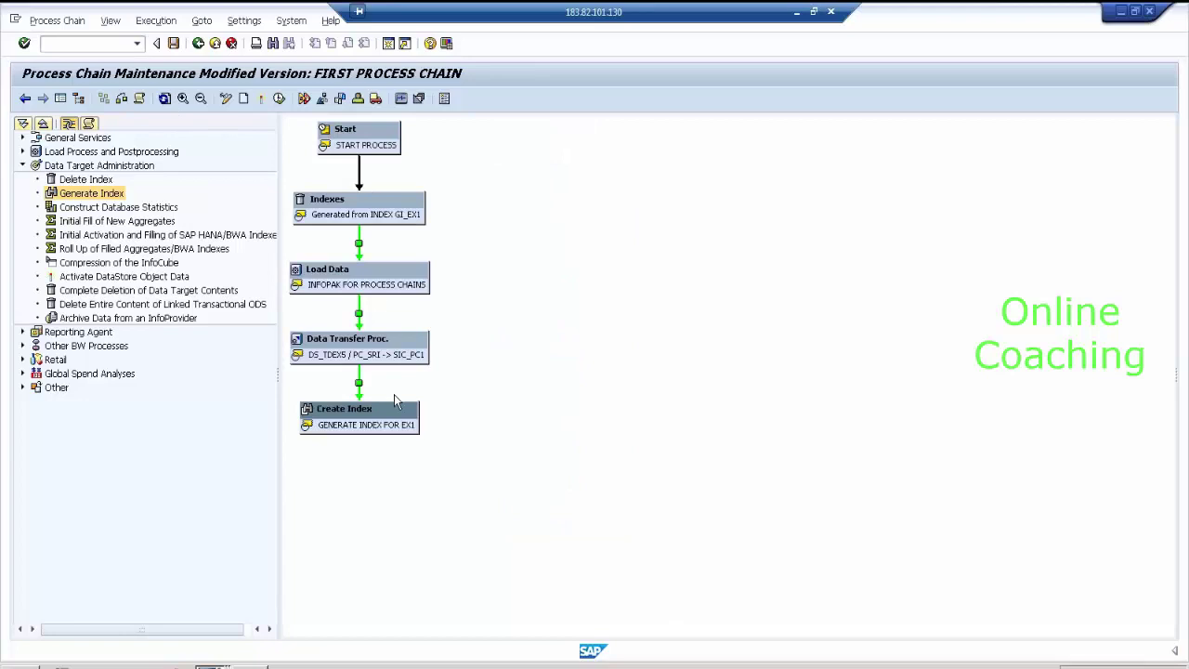
- Activate the process chain and schedule it with Standard Priority C
left_click(263, 98)
left_click(278, 100)
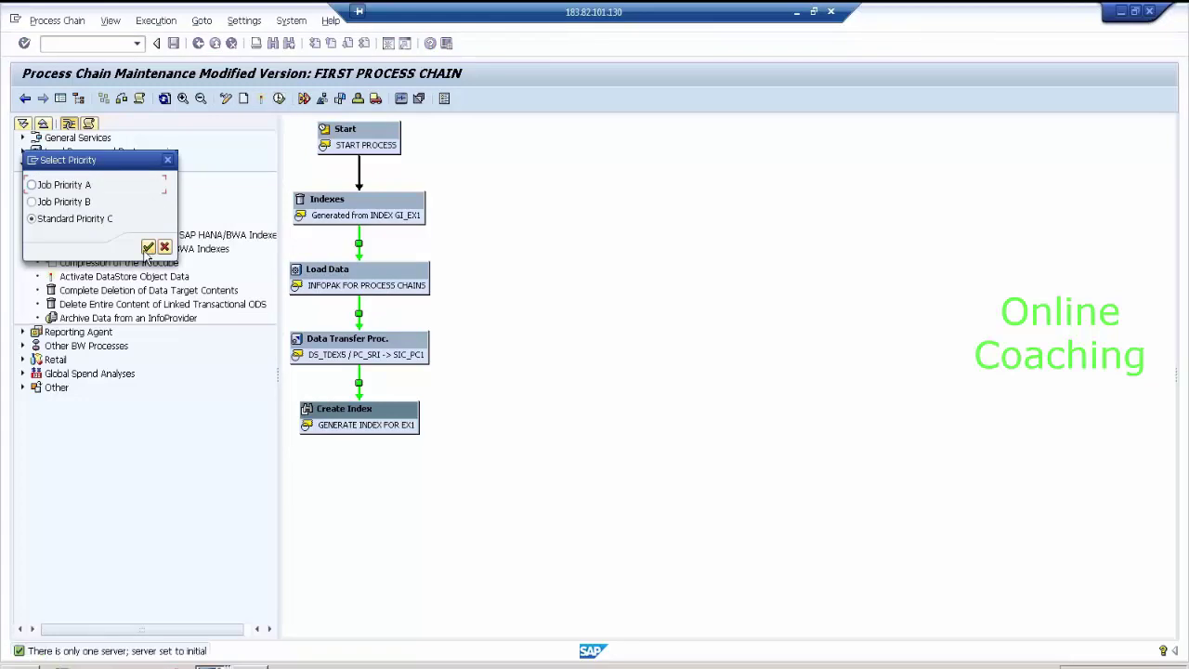
left_click_drag(104, 167, 175, 160)
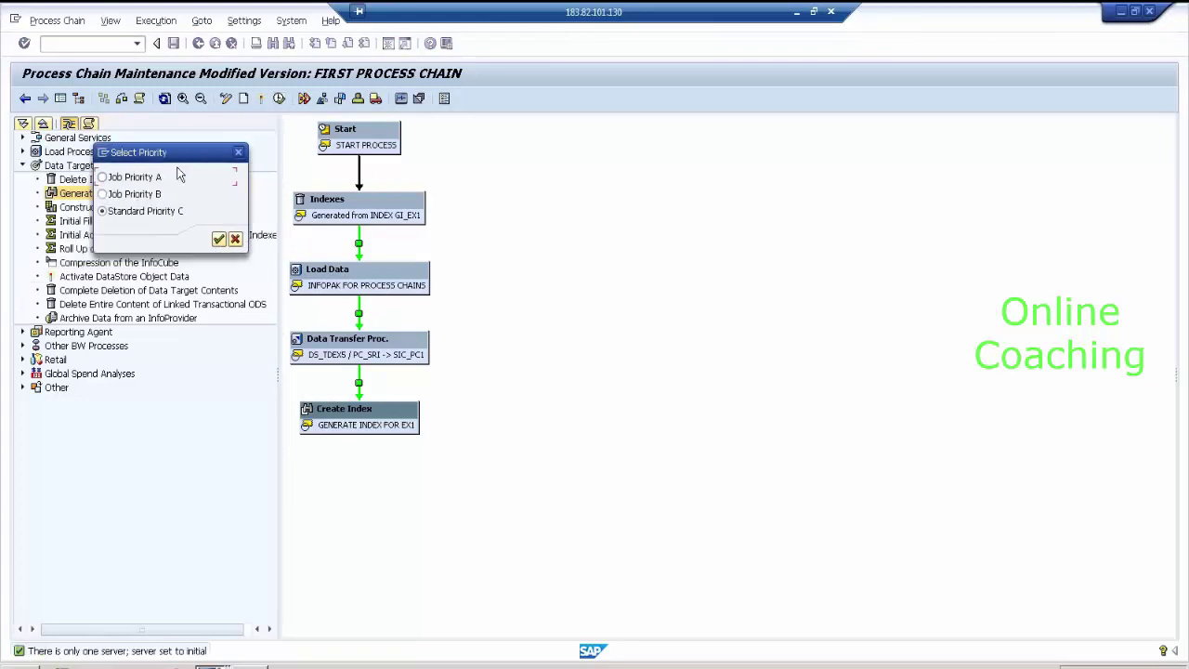
left_click(154, 178)
left_click(169, 212)
left_click(219, 239)
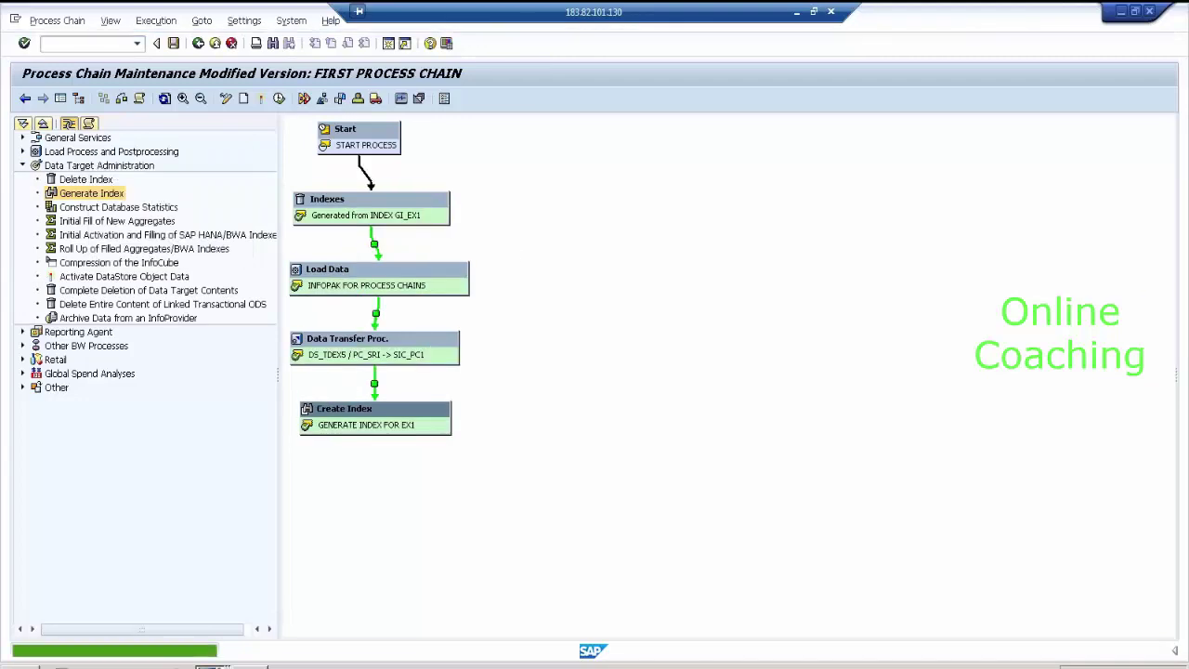
- Open the process chain's log view and refresh it to check the status of each process in the run
left_click(141, 99)
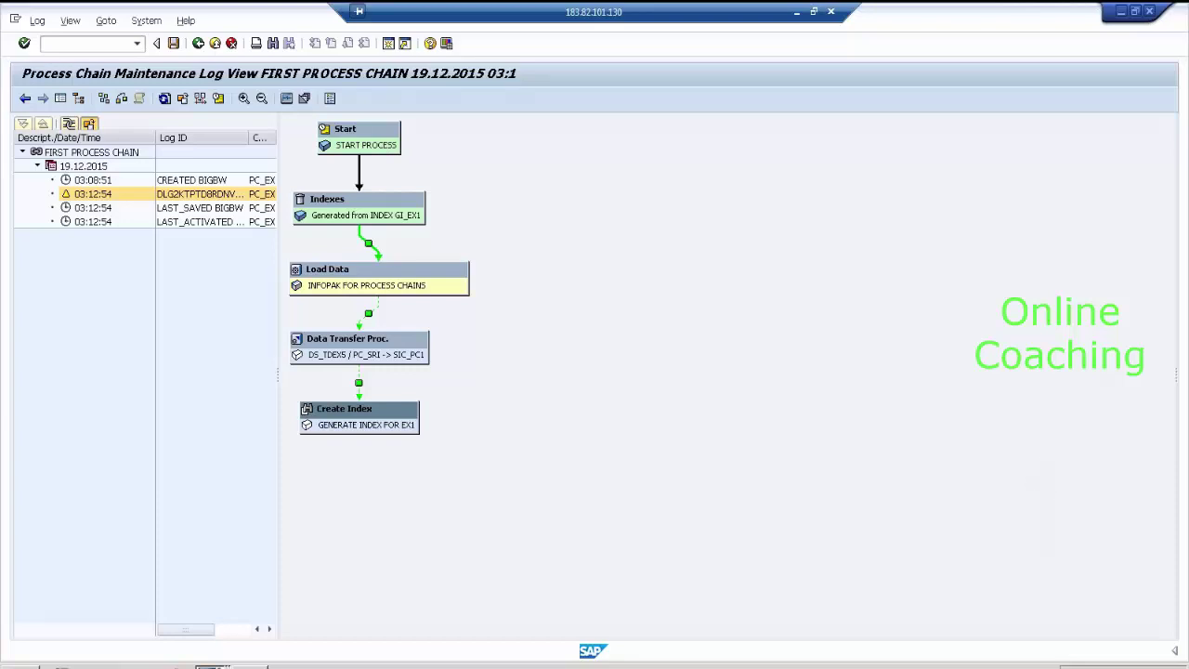
left_click_drag(433, 137, 498, 110)
left_click_drag(450, 199, 533, 174)
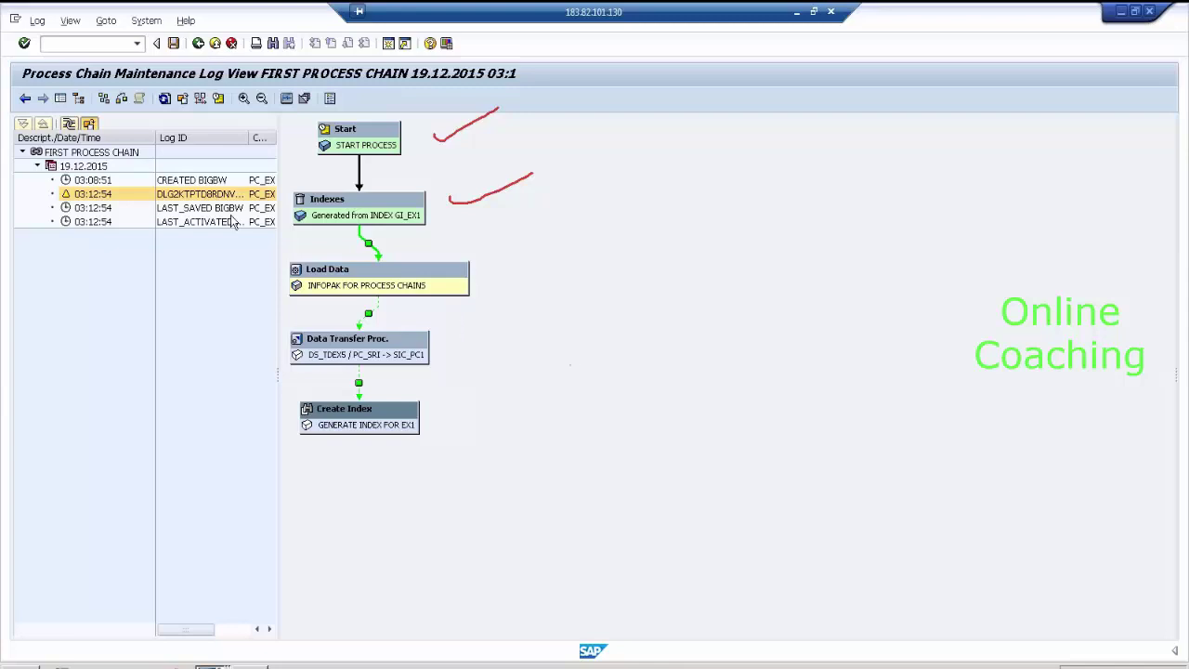
left_click(165, 98)
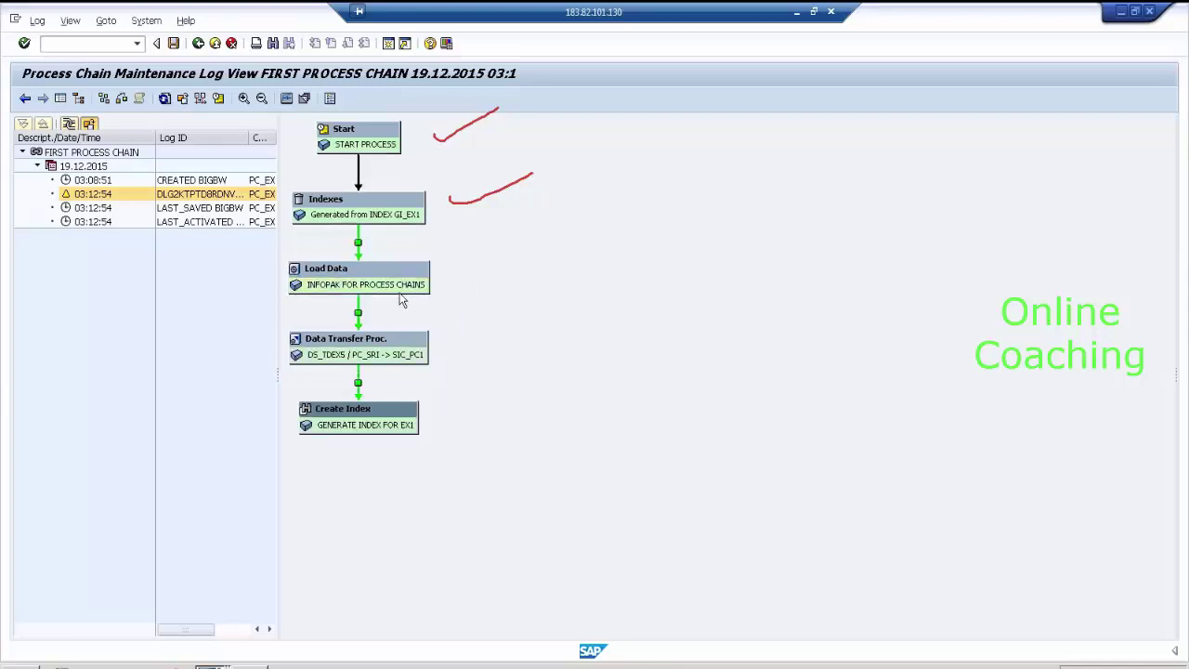
left_click_drag(431, 283, 510, 264)
left_click_drag(453, 341, 537, 319)
left_click_drag(456, 403, 542, 364)
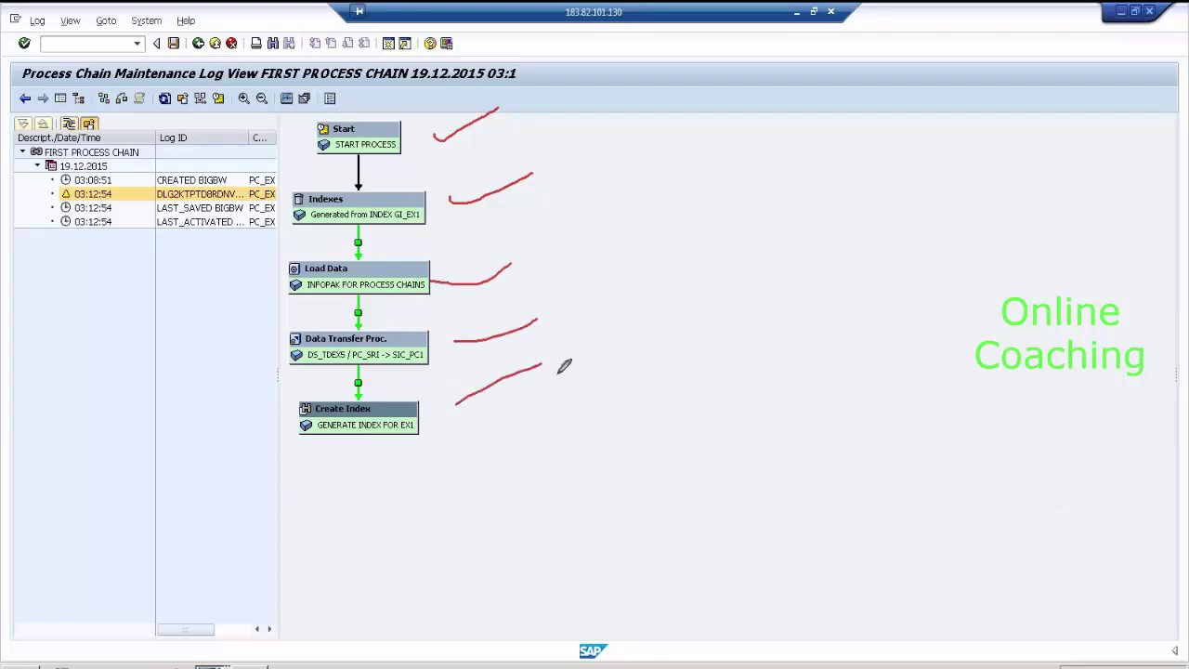
key("e")
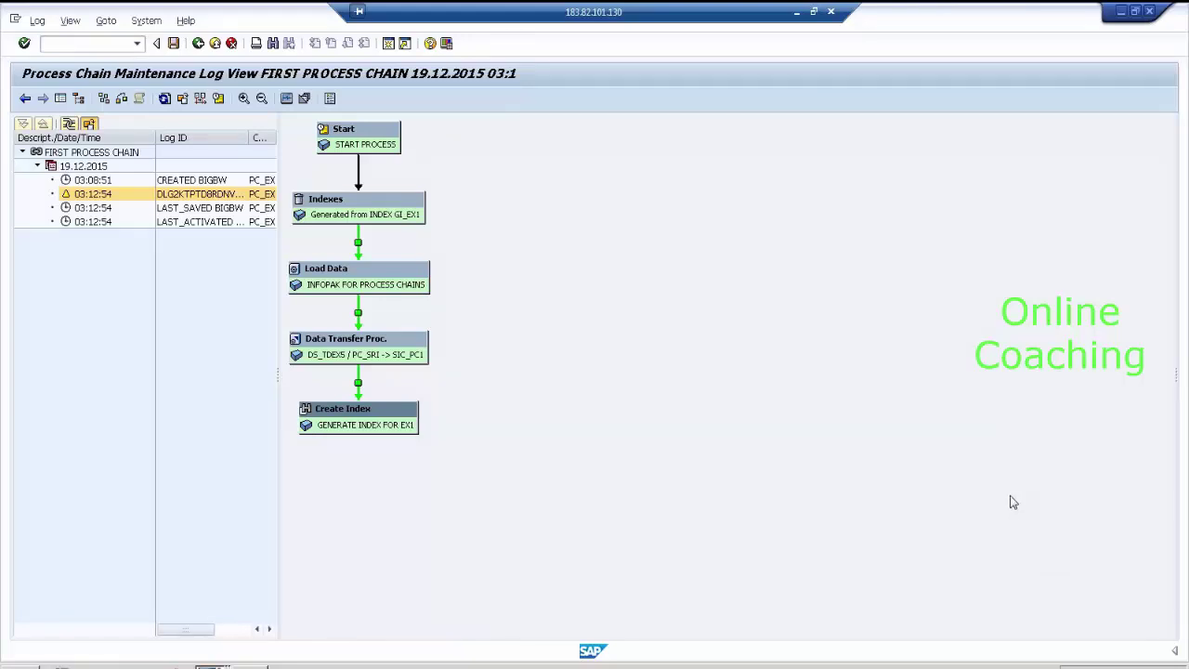
- Open the process monitor for the Load Data process and widen its request tree
left_click(407, 280)
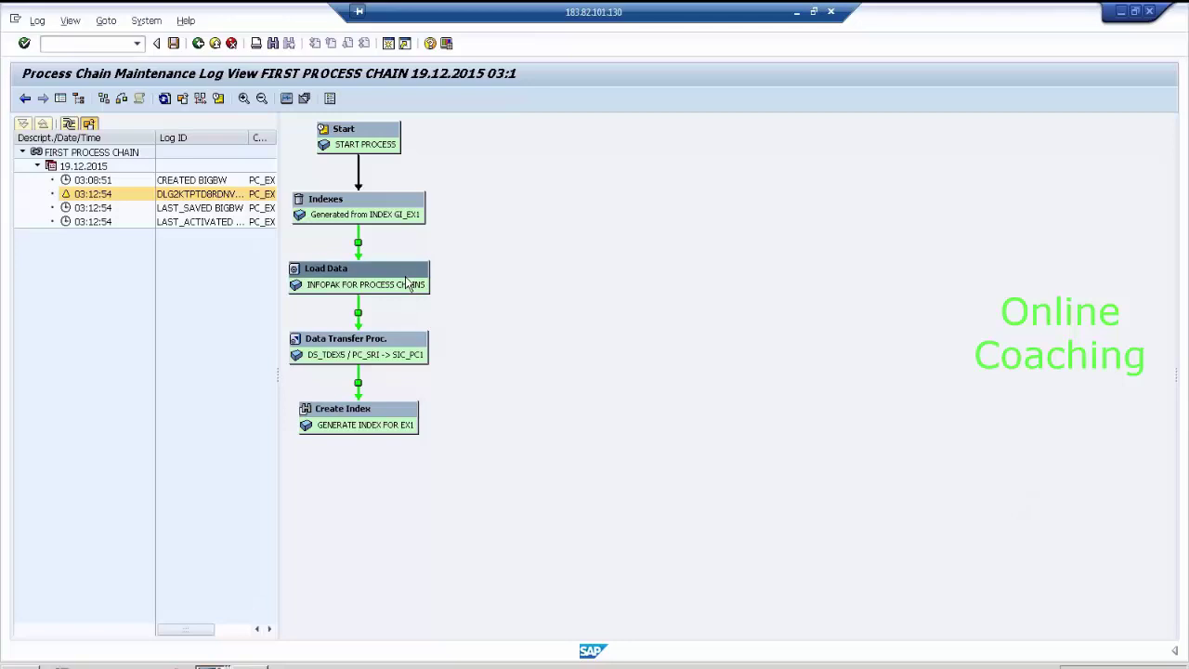
right_click(419, 282)
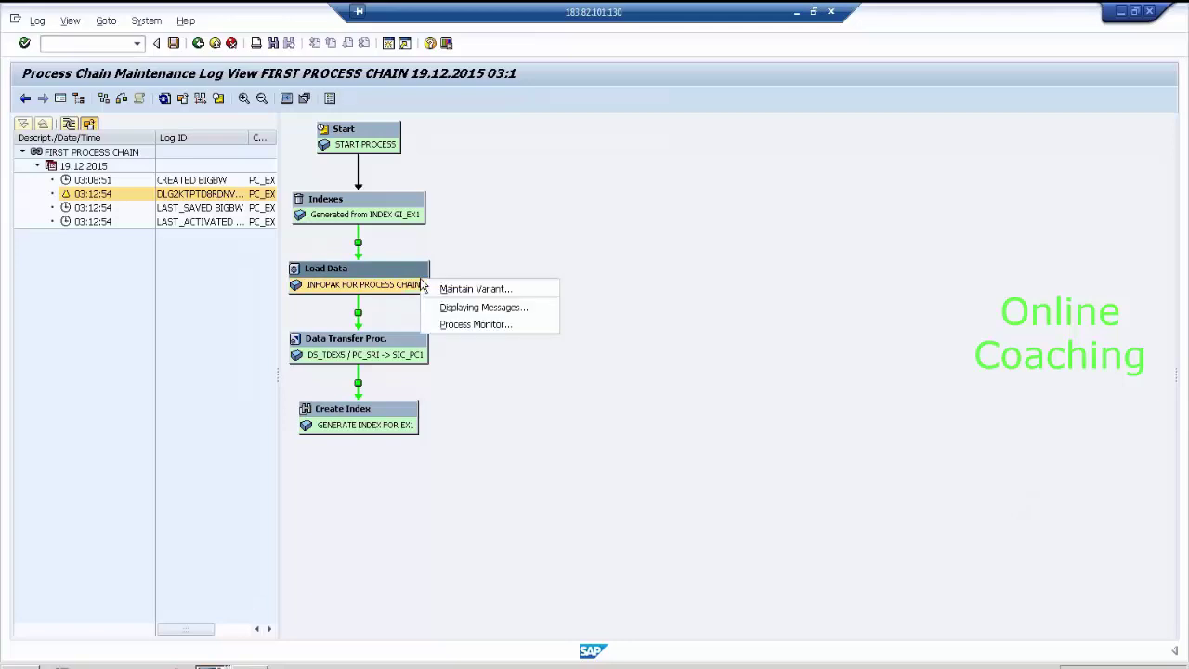
left_click(505, 324)
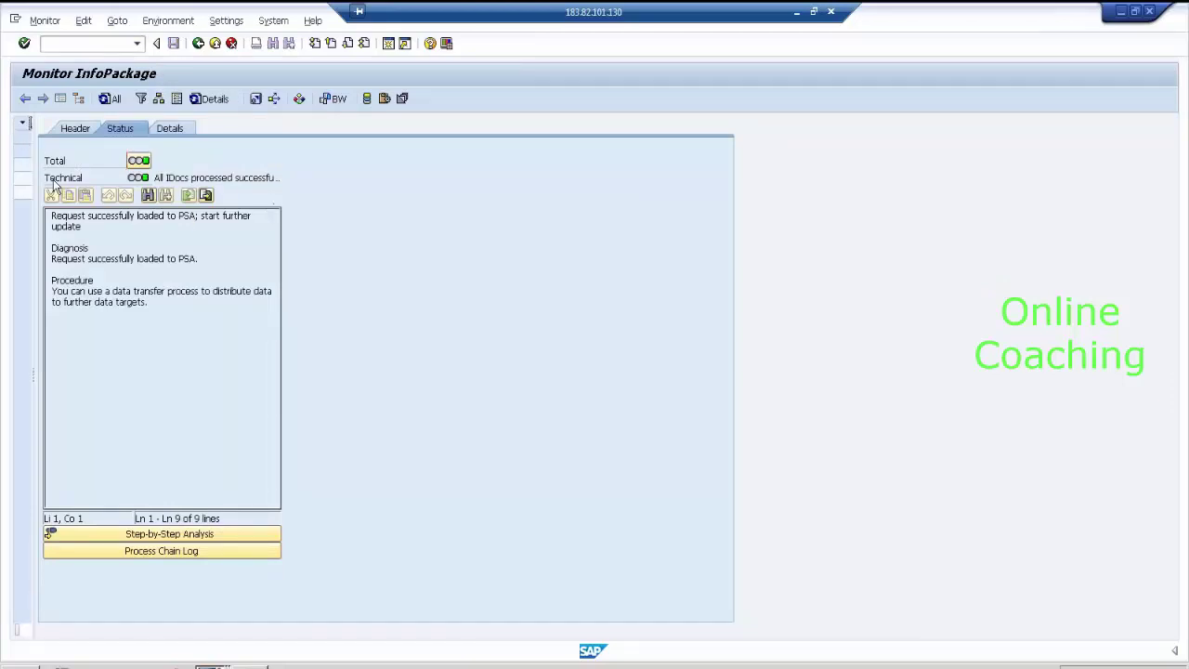
left_click_drag(32, 175, 267, 177)
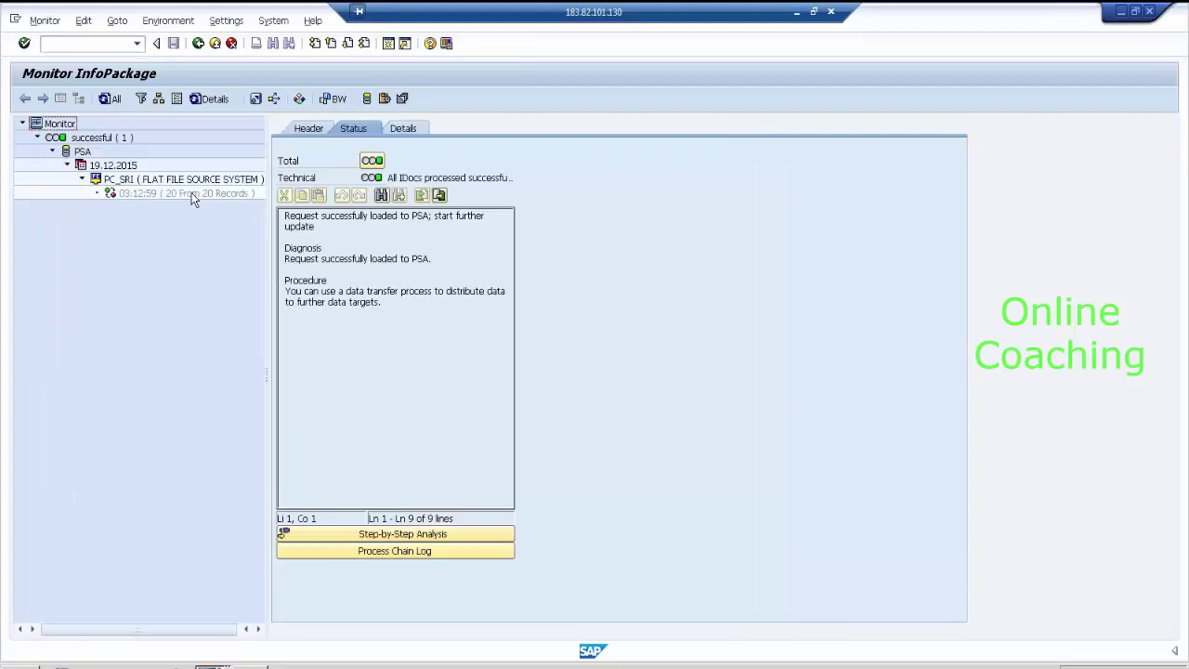
- Display all PSA records of the PC_SRI load request with a limit of 1000 records, and return to the chain log
left_click(191, 194)
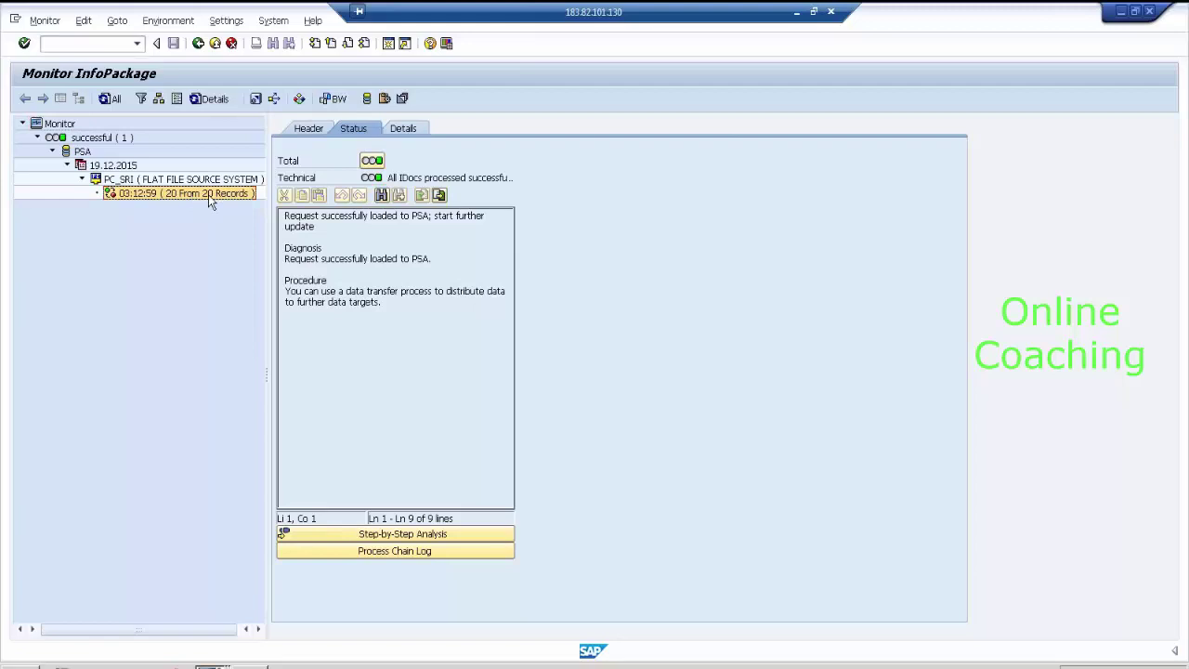
left_click(366, 100)
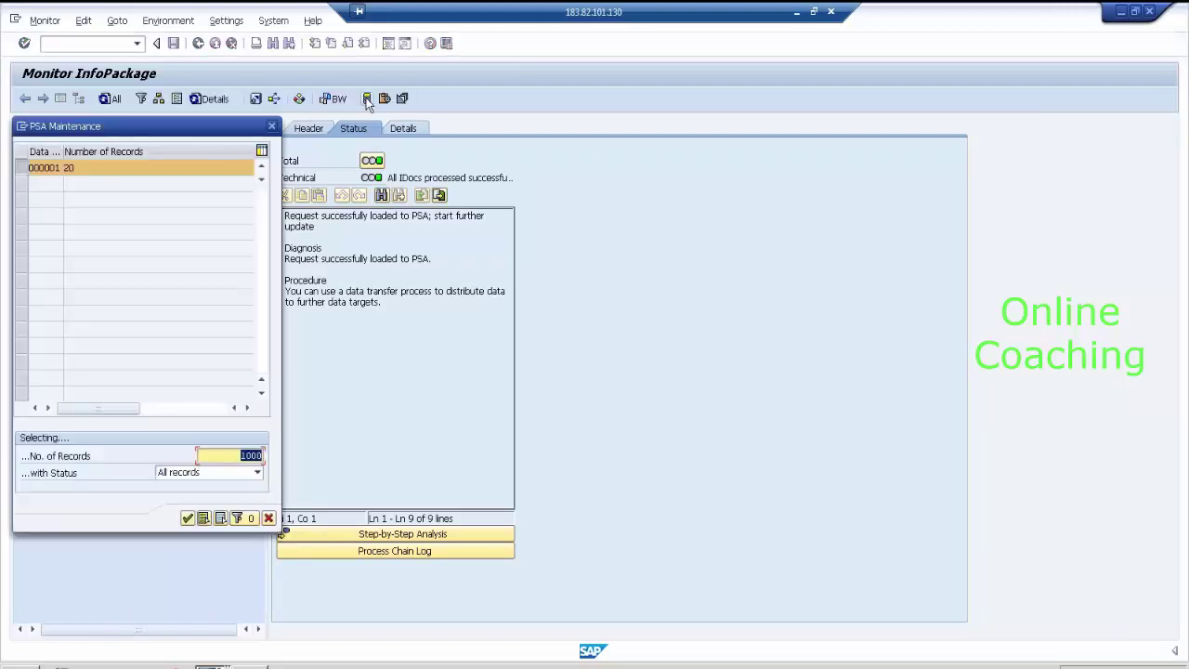
left_click(188, 519)
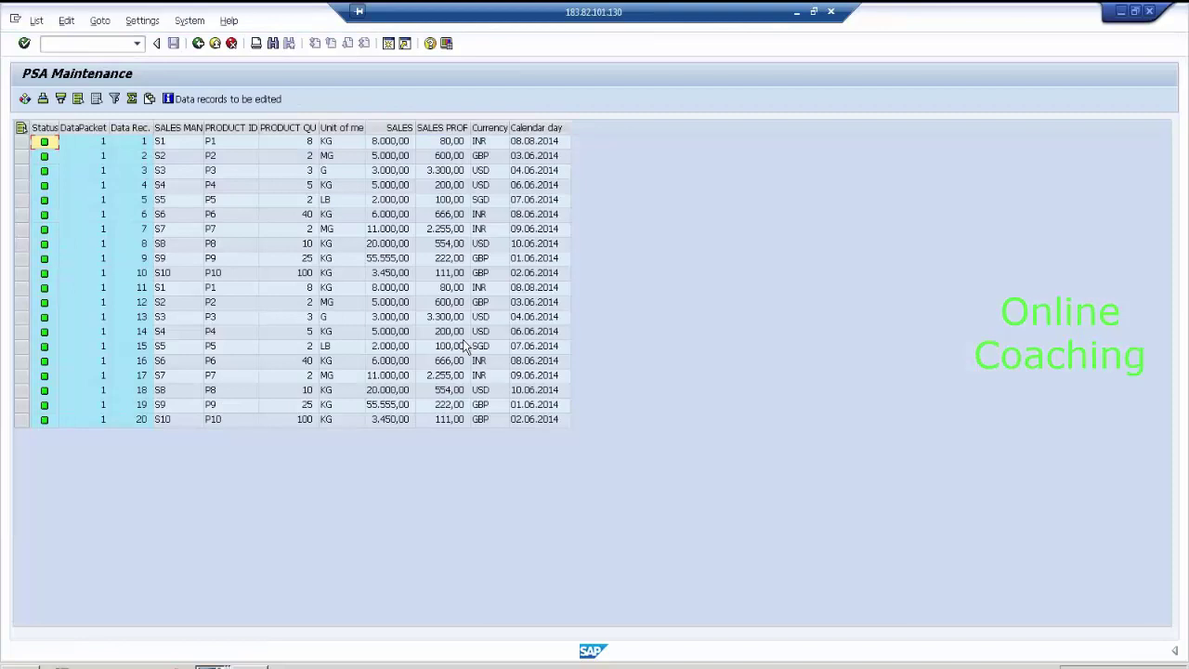
left_click(199, 43)
left_click(198, 44)
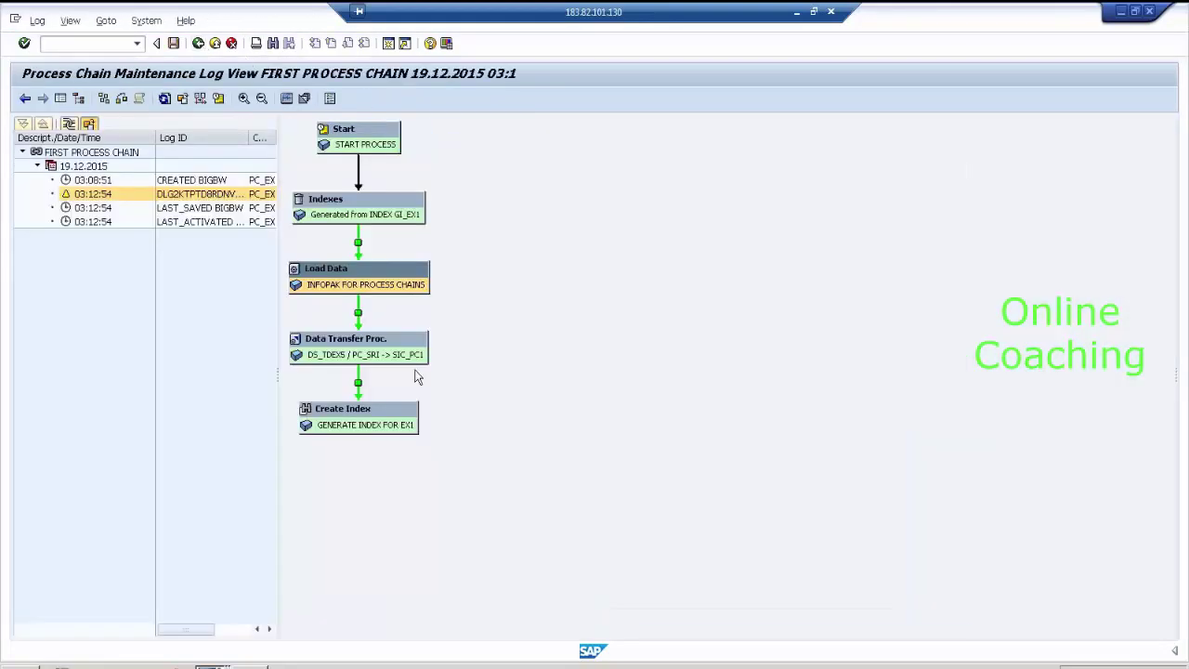
- Open the target administration of the Data Transfer Process and check the InfoCube request's transferred and added records
left_click(417, 363)
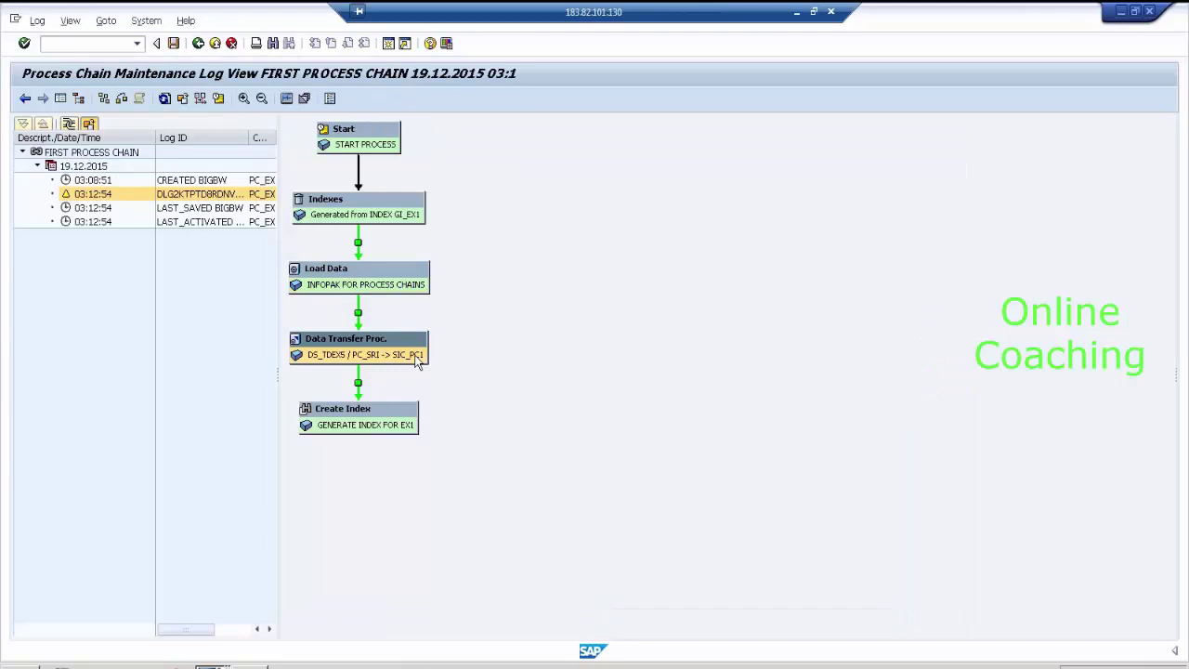
right_click(421, 359)
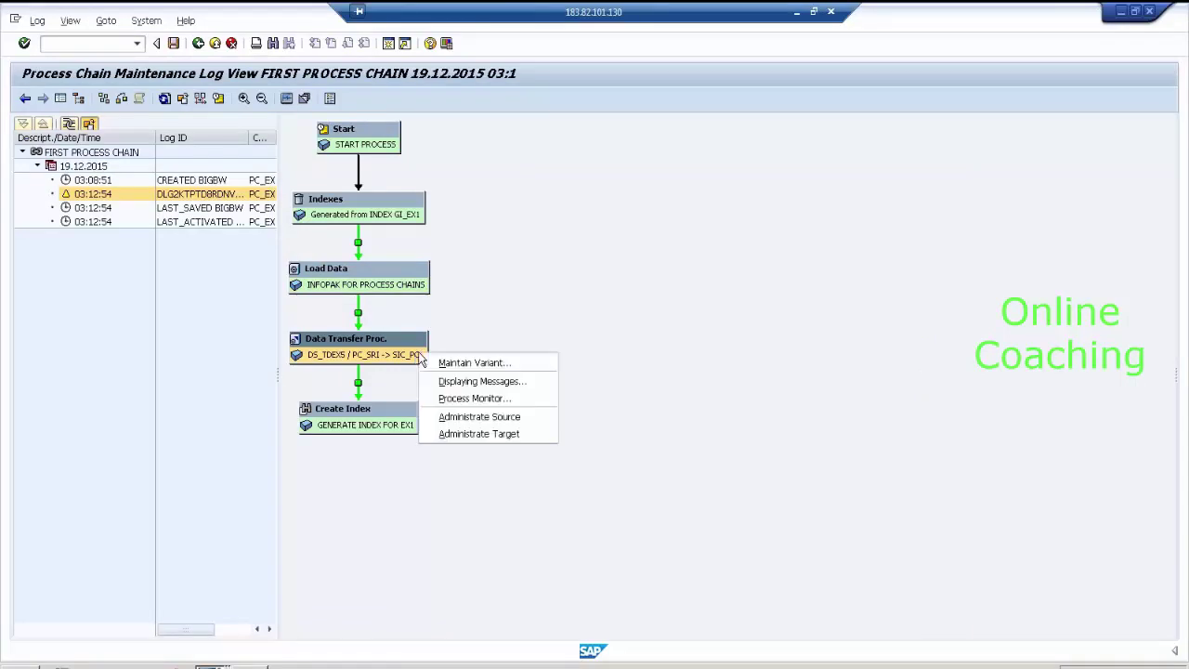
left_click(530, 433)
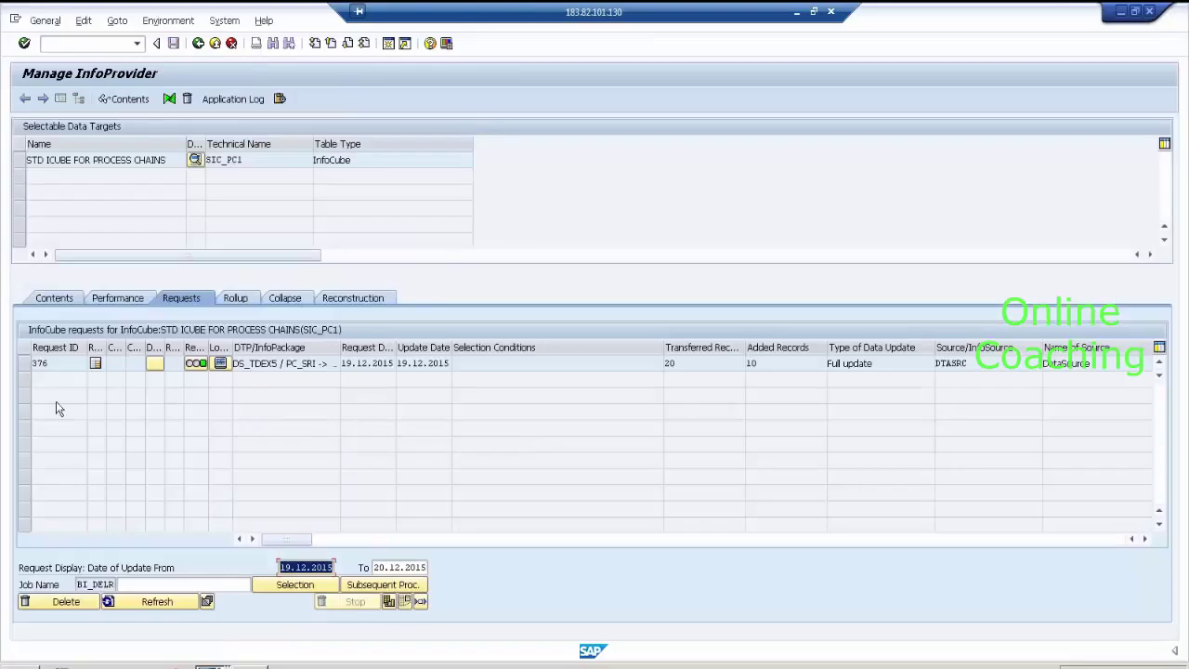
left_click(39, 363)
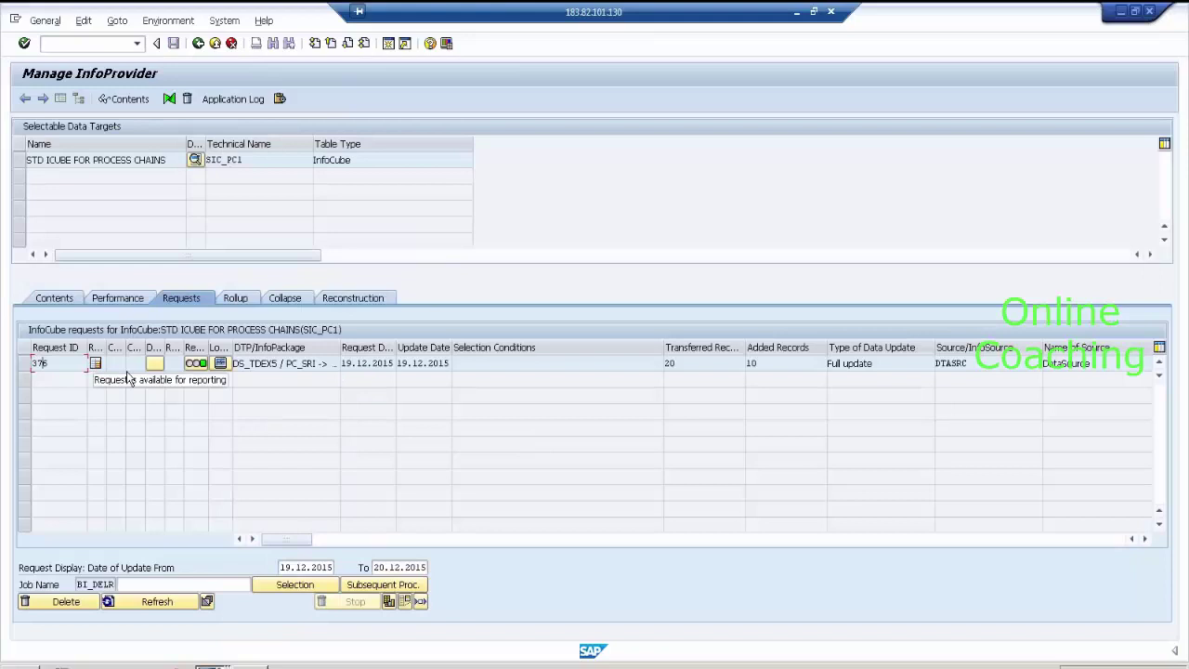
left_click(681, 362)
key("Tab")
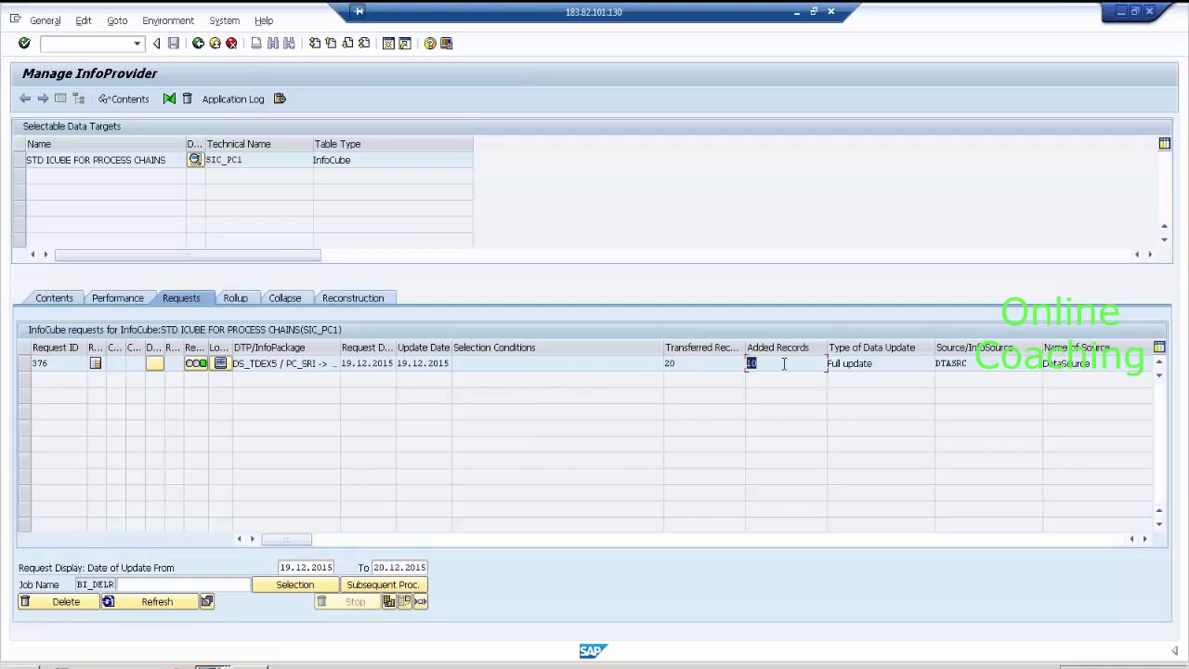
- Display the contents of InfoCube SIC_PC1 by SALES MAN ID, PRODUCT ID, calendar day, year/month and year, and return to the chain log
left_click(22, 160)
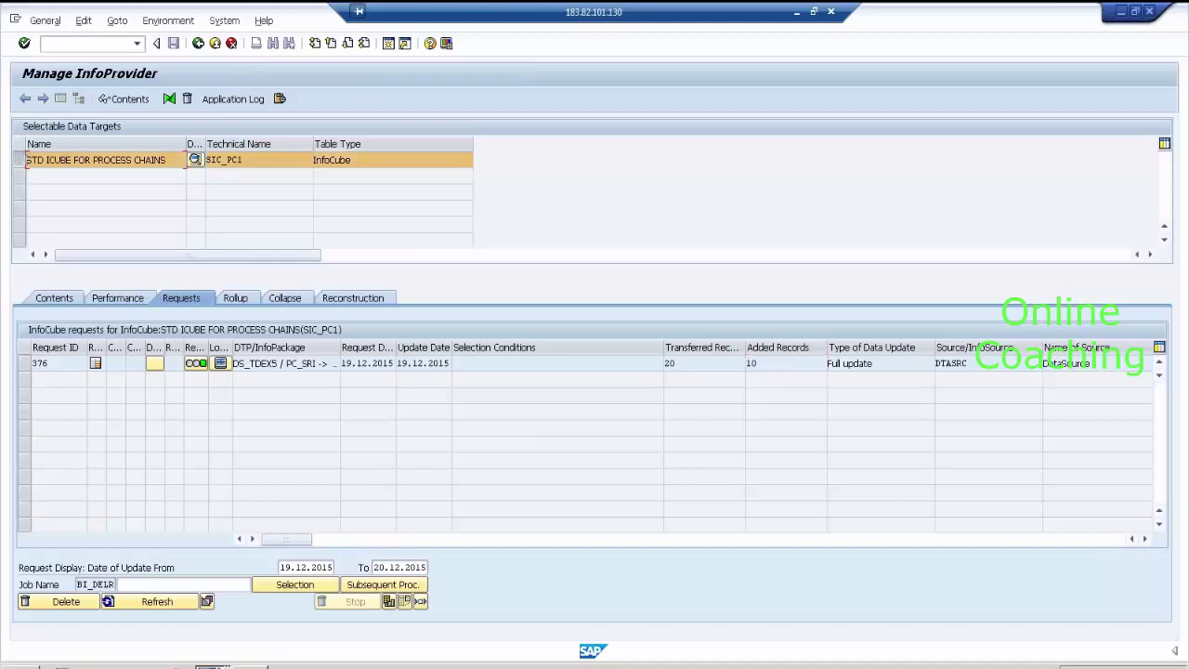
left_click(131, 99)
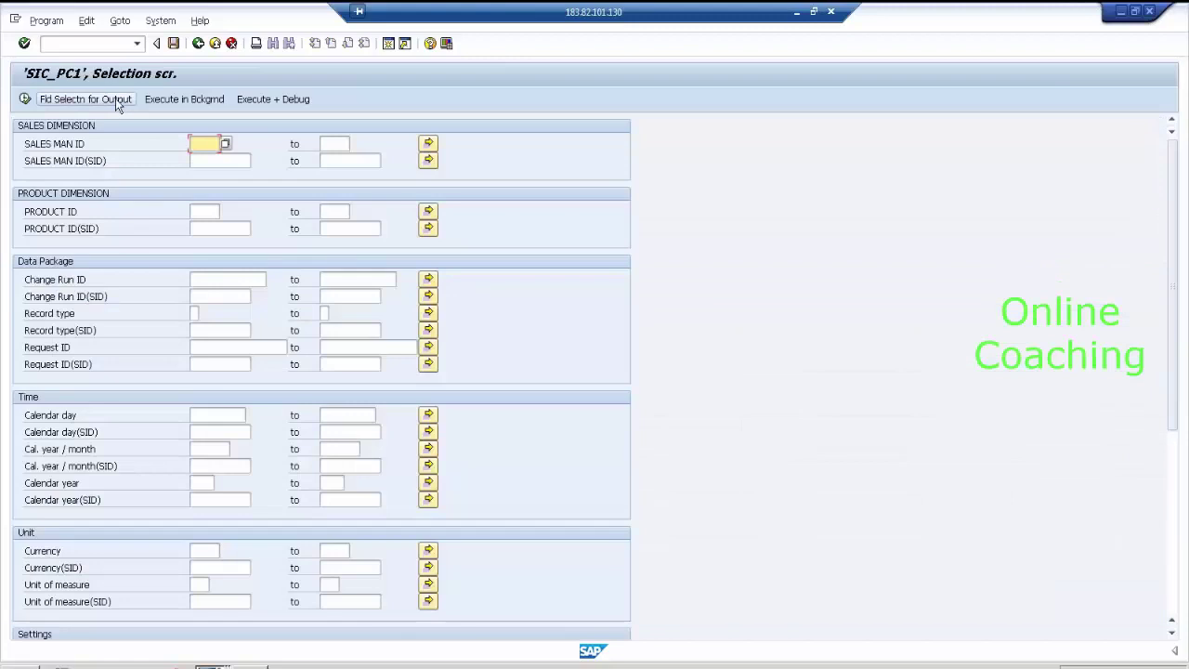
left_click(116, 100)
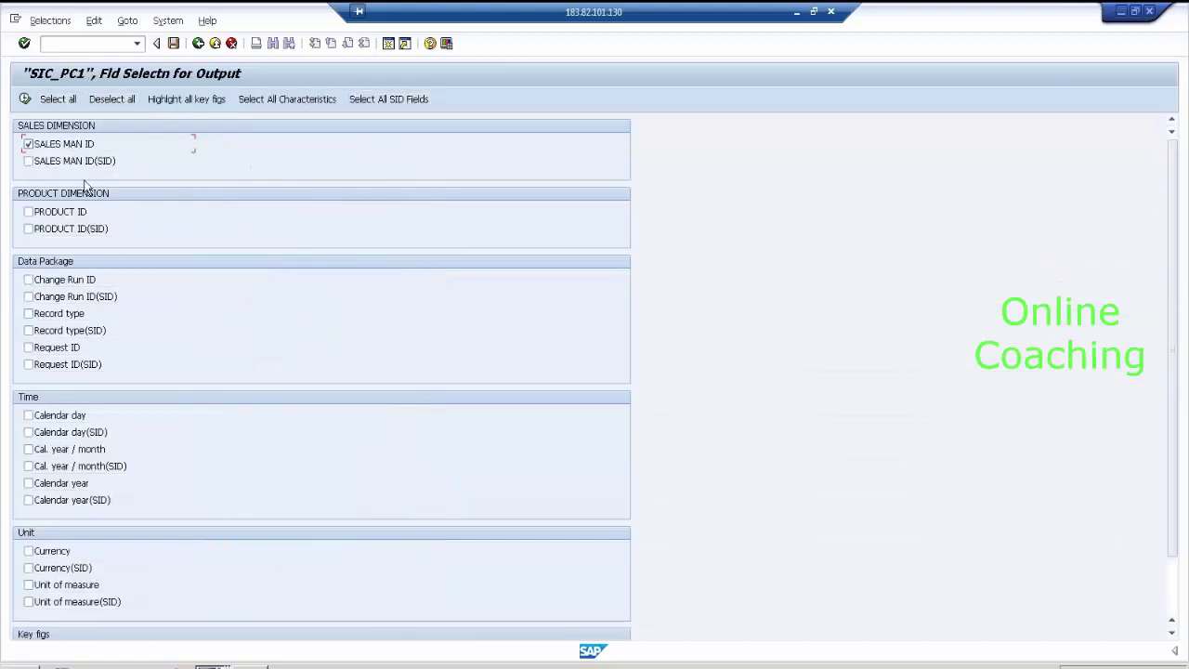
left_click(82, 214)
left_click(79, 416)
left_click(84, 485)
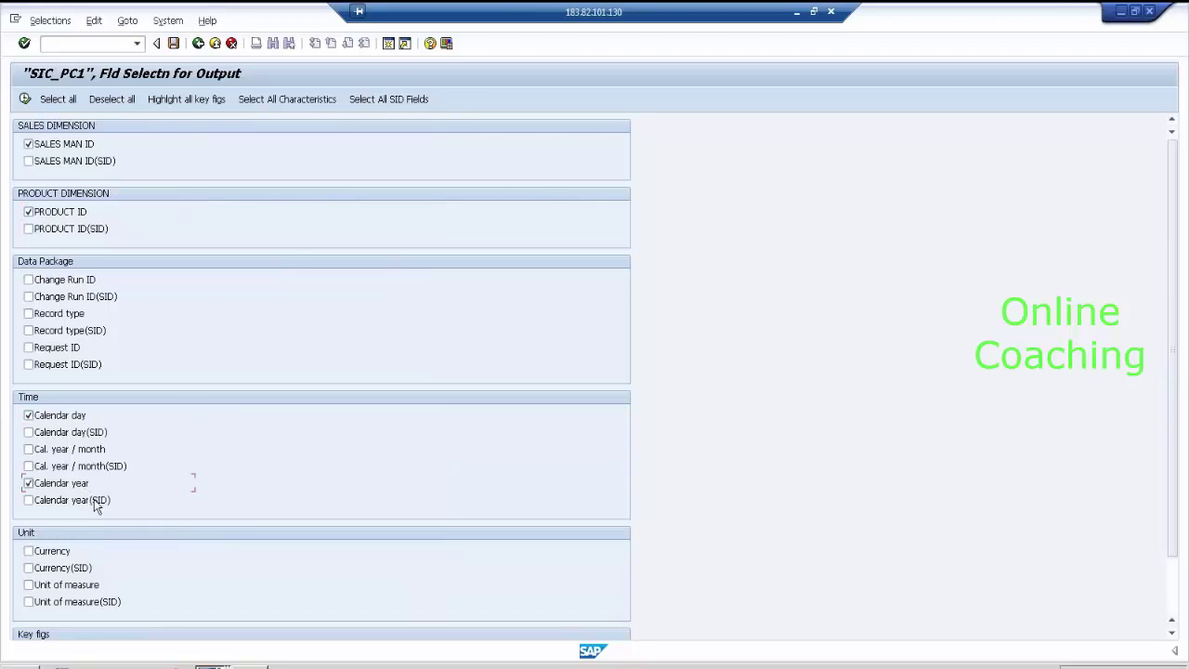
left_click(90, 450)
left_click(24, 99)
left_click(24, 98)
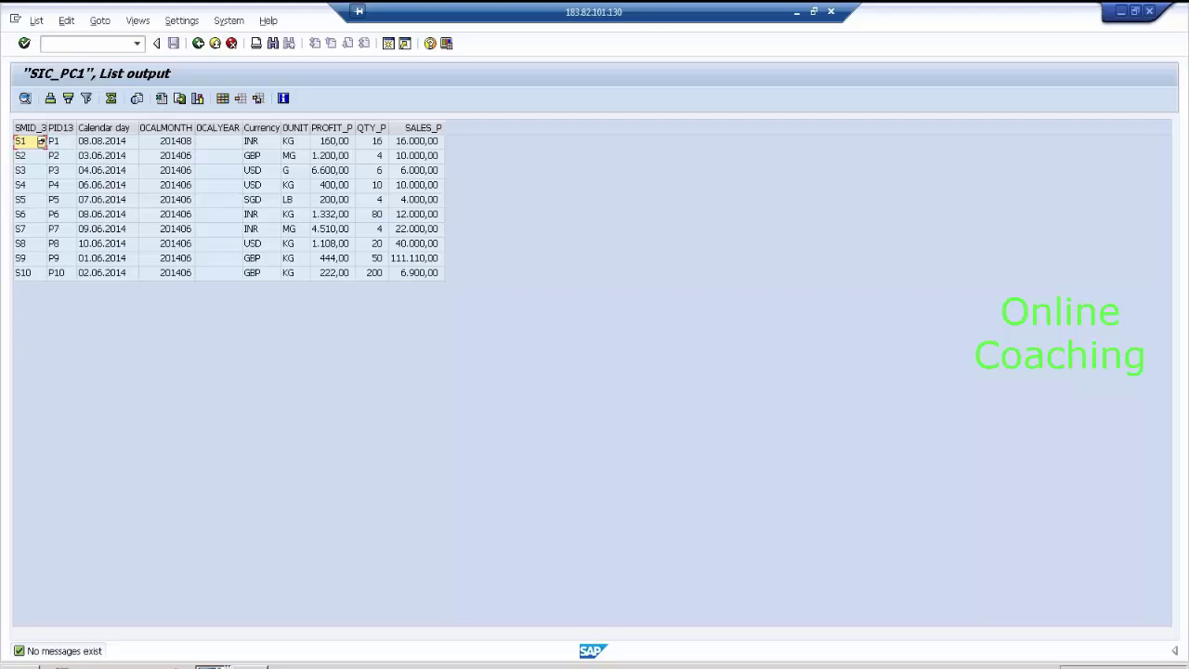
left_click(198, 42)
left_click(199, 44)
left_click(199, 43)
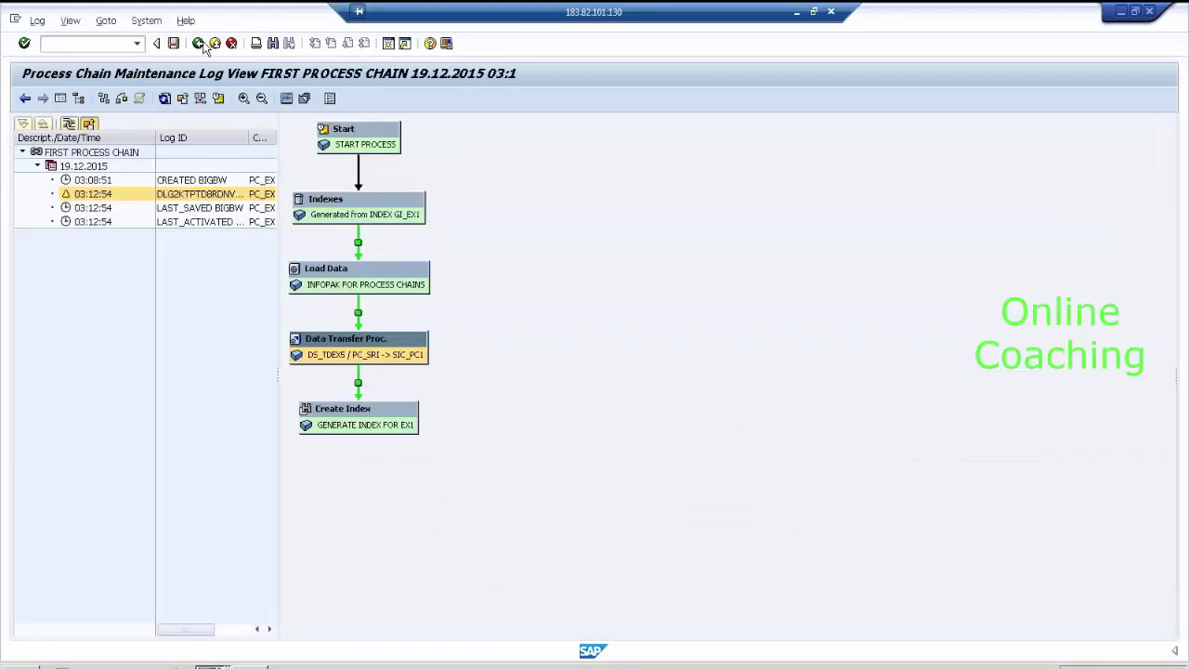
- Switch to Windows Explorer and open the server folder D:\usr\sap\B74\DVEBMGS27\work
left_click(378, 146)
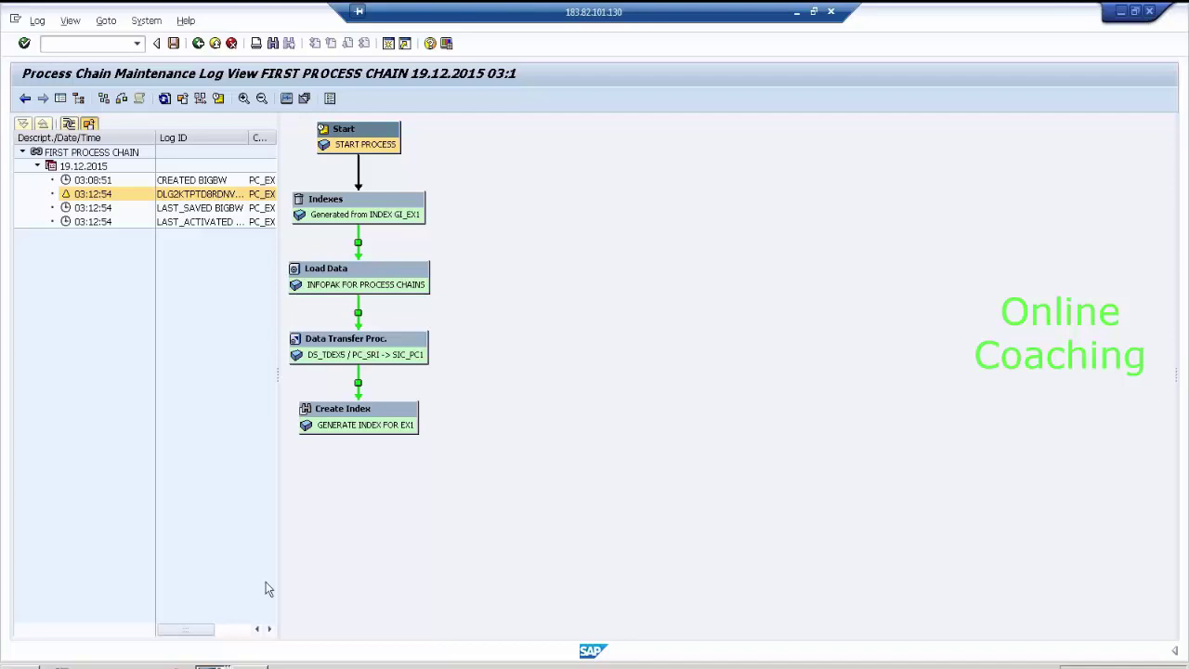
left_click(223, 665)
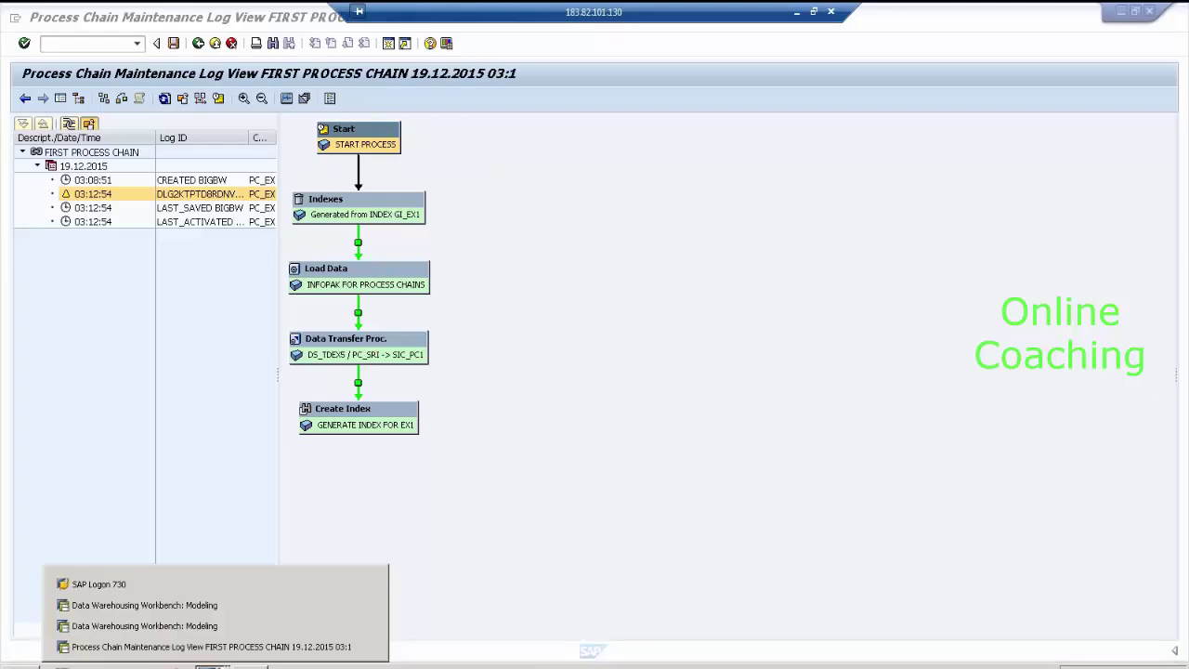
left_click(139, 665)
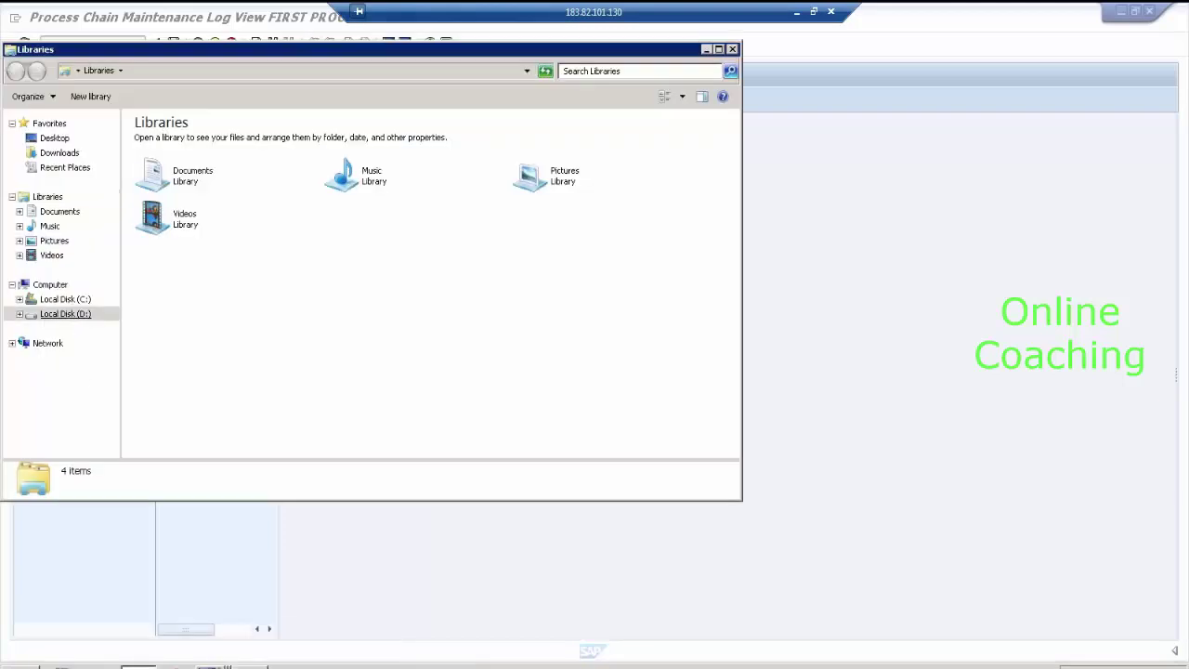
left_click(65, 313)
double_click(159, 273)
double_click(154, 140)
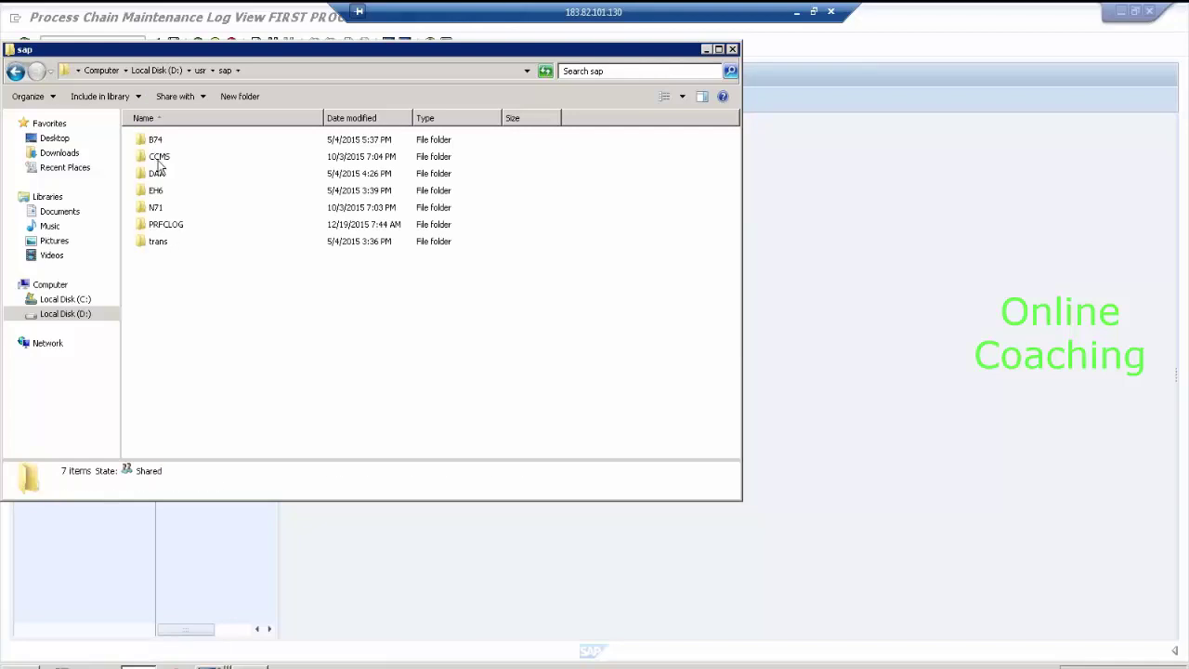
double_click(155, 141)
double_click(162, 156)
double_click(157, 224)
- Locate the TRANSACTION DATA VARIABLE file in the work folder and close the Explorer window
left_click(164, 428)
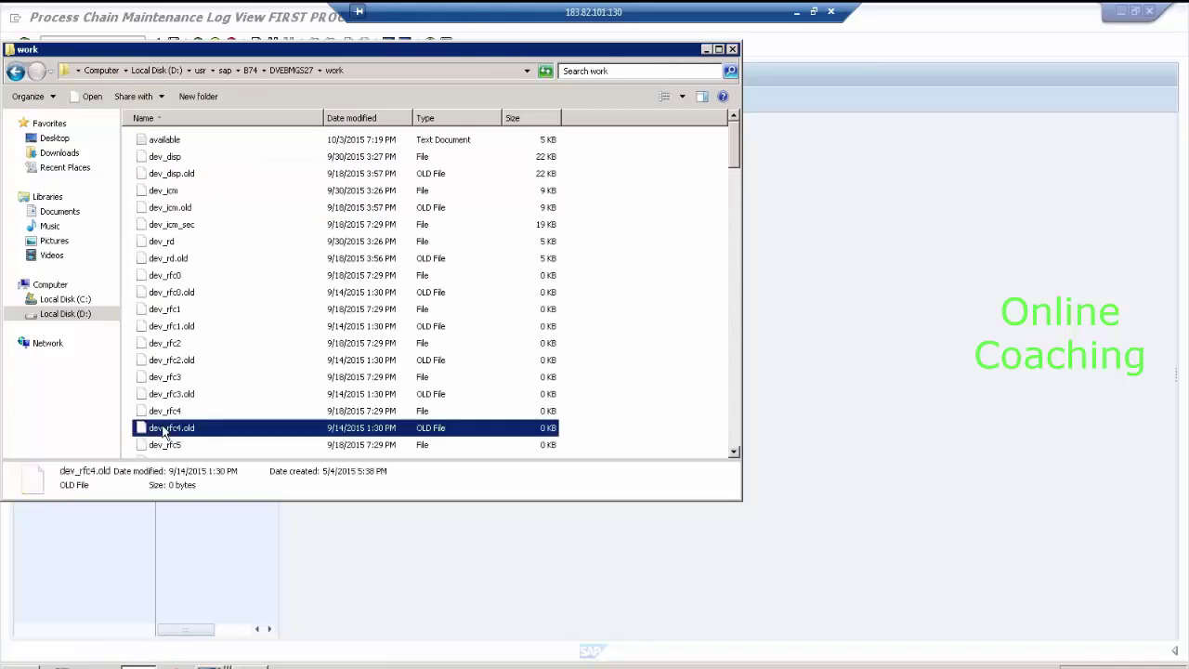
scroll(164, 430, "down", 20)
scroll(165, 433, "down", 10)
left_click(204, 433)
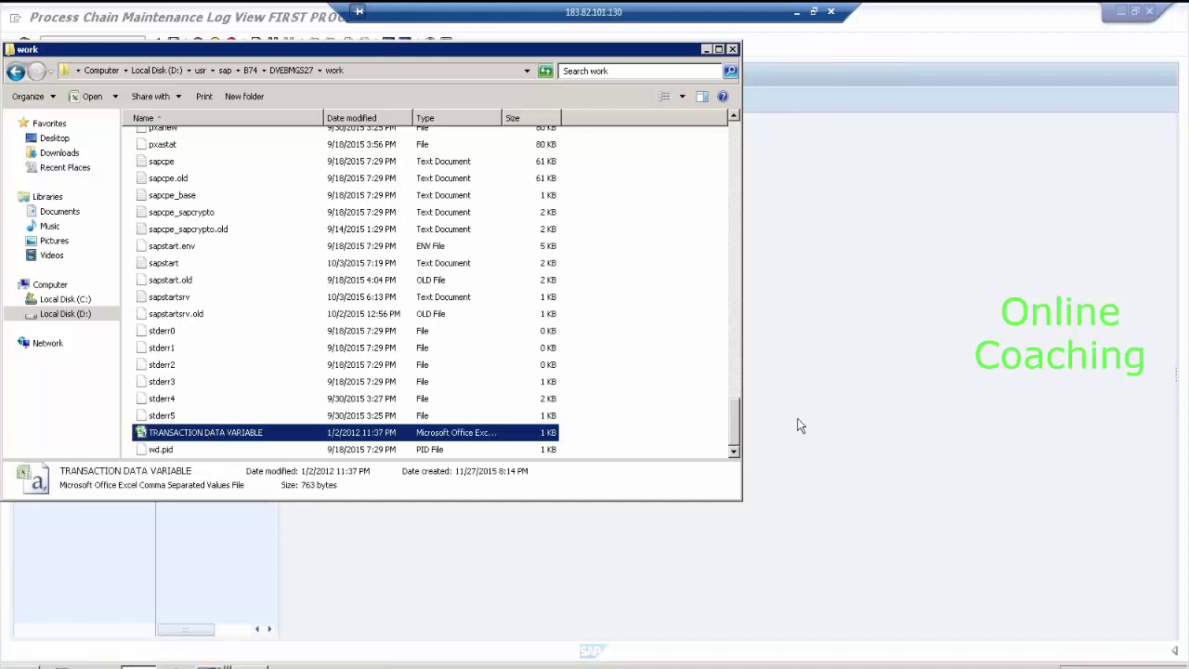
left_click(732, 49)
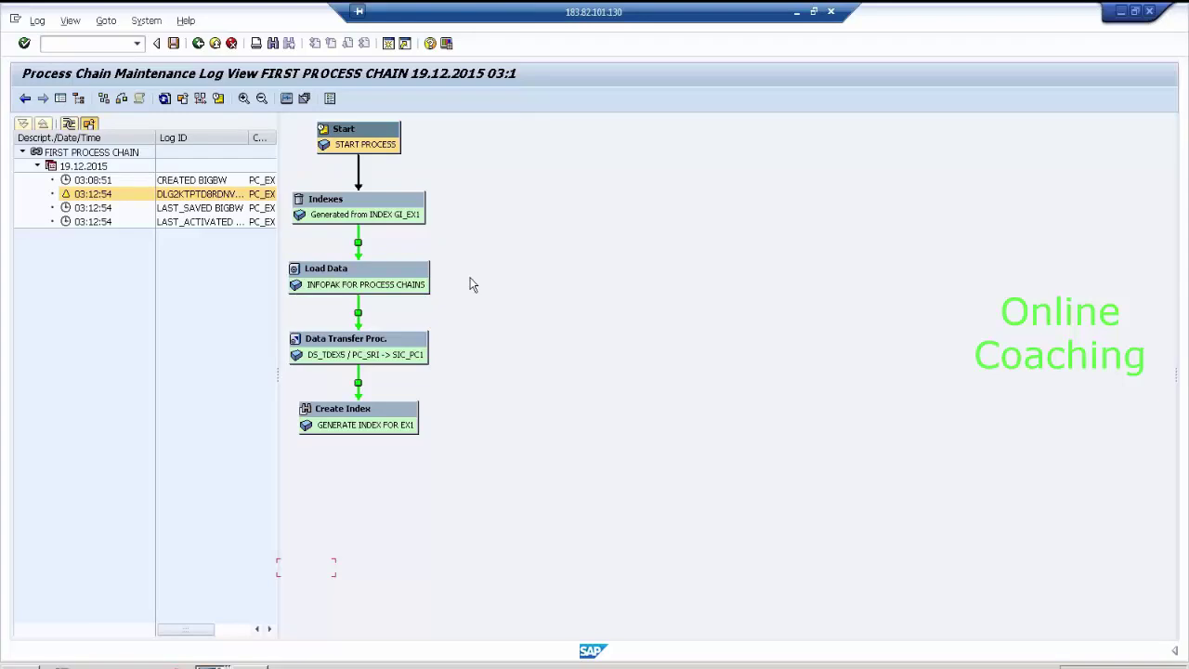
- Leave the chain log and expand InfoCube SIC_PC1 in the InfoProvider tree to its transformation from DS_TDEX5
left_click(418, 212)
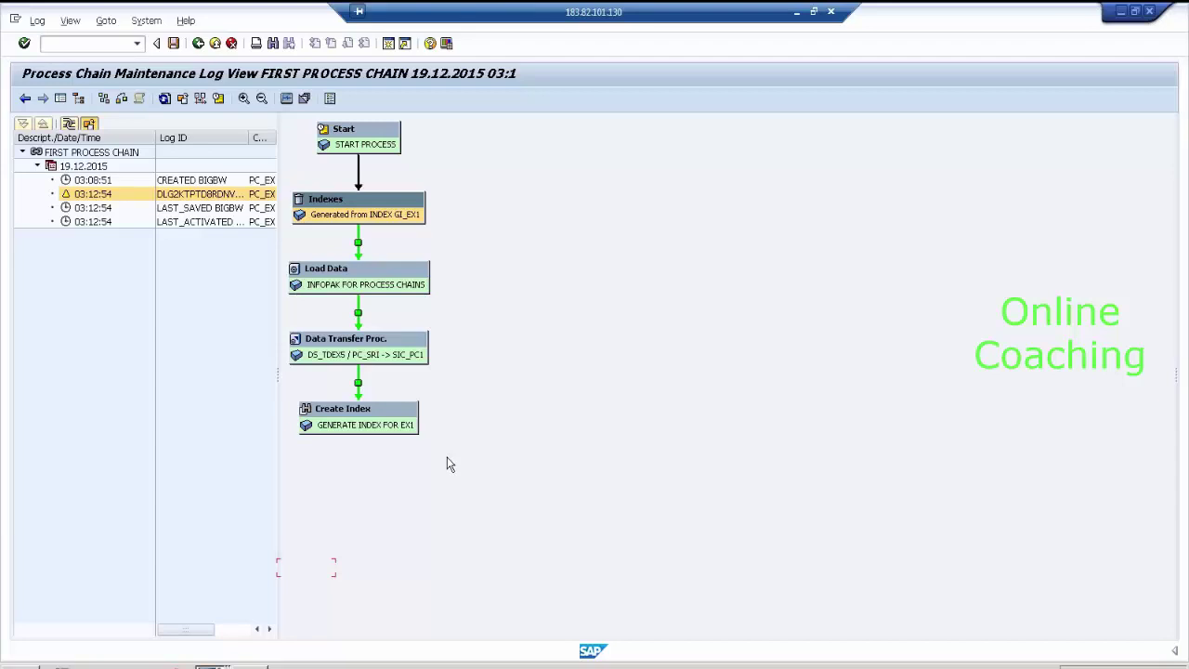
left_click(197, 43)
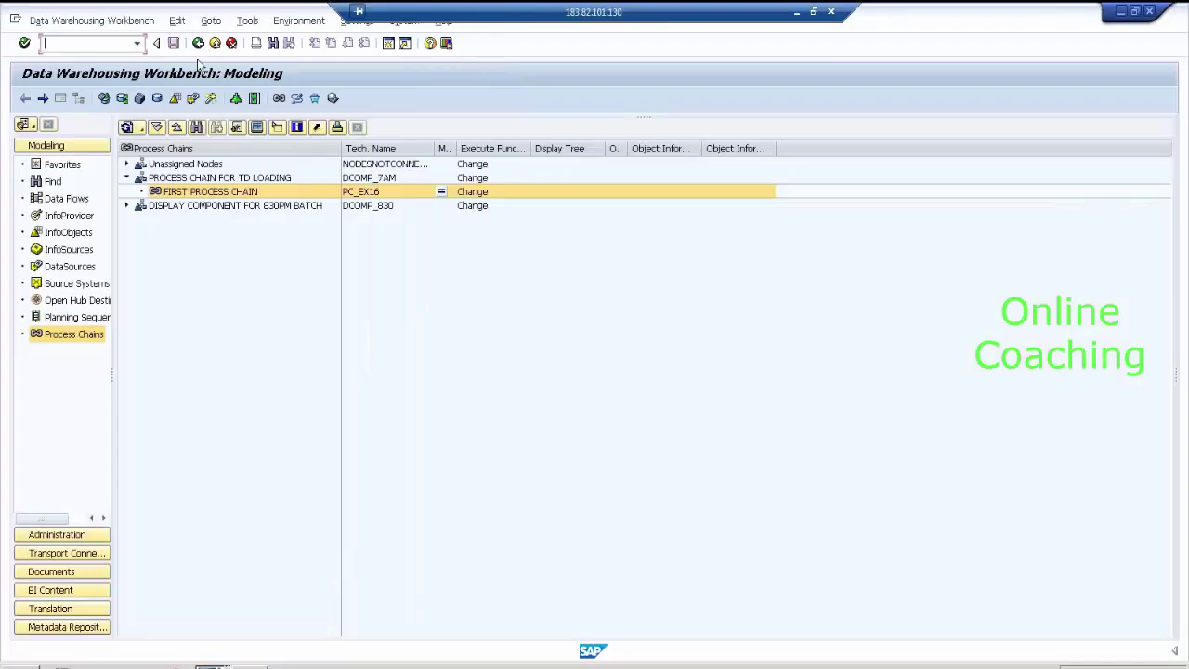
left_click(69, 216)
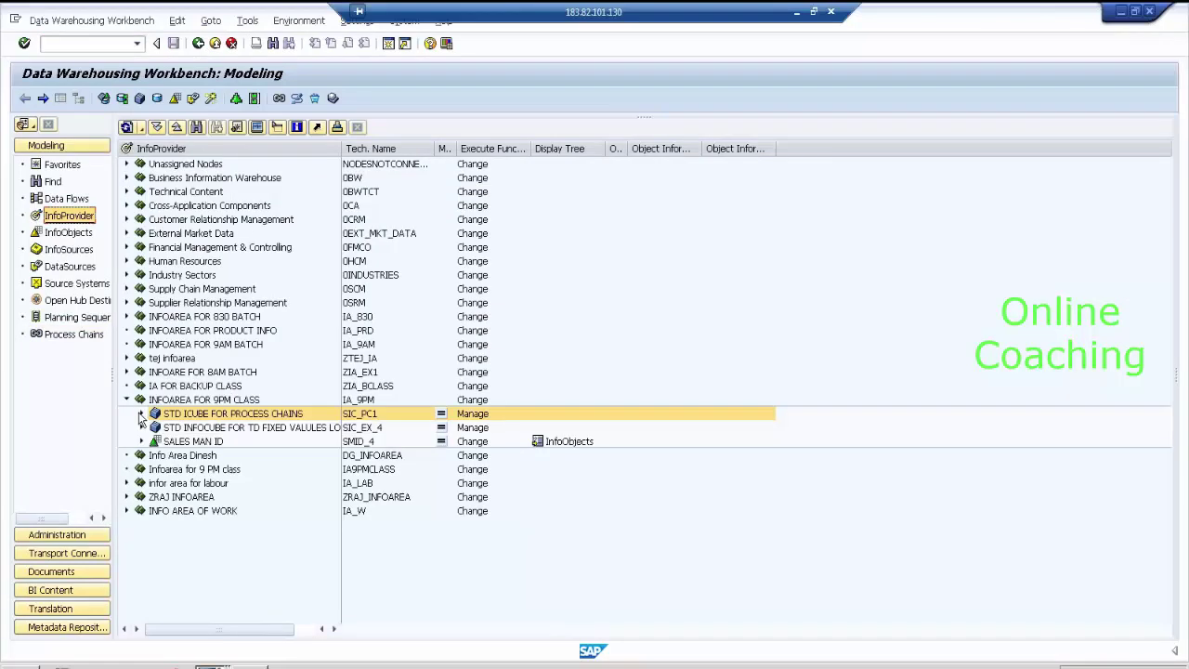
left_click(141, 413)
left_click(220, 430)
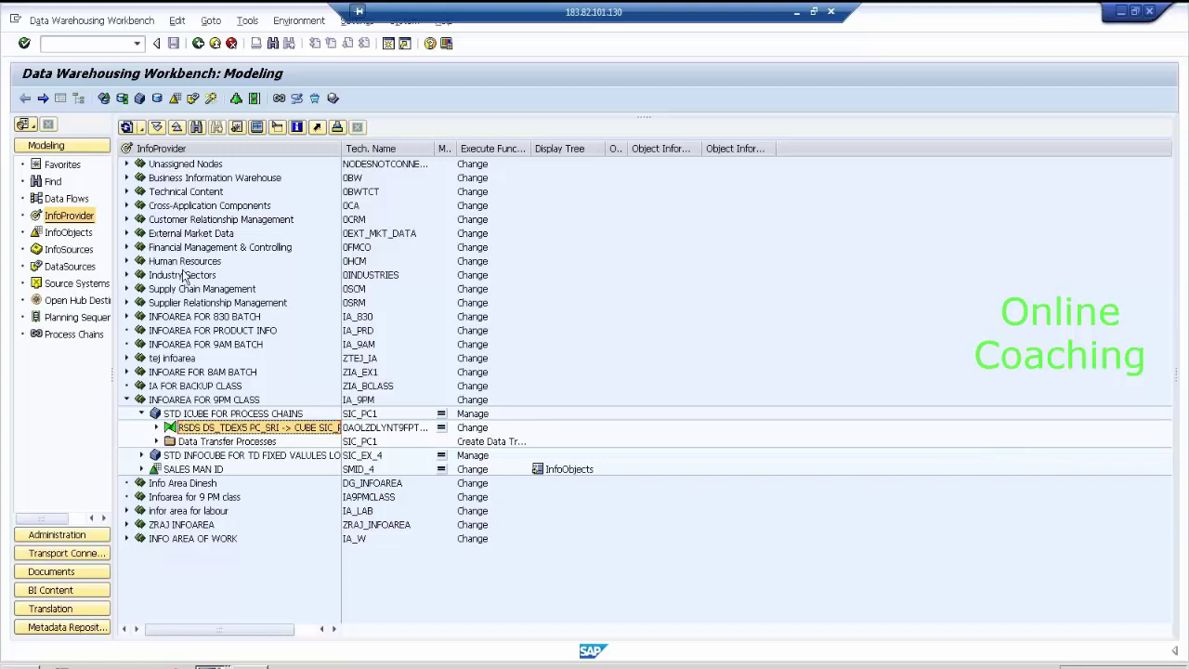
- Reopen process chain PC_EX16 from the process chain tree and hide the navigation area to enlarge the chain diagram
left_click(96, 332)
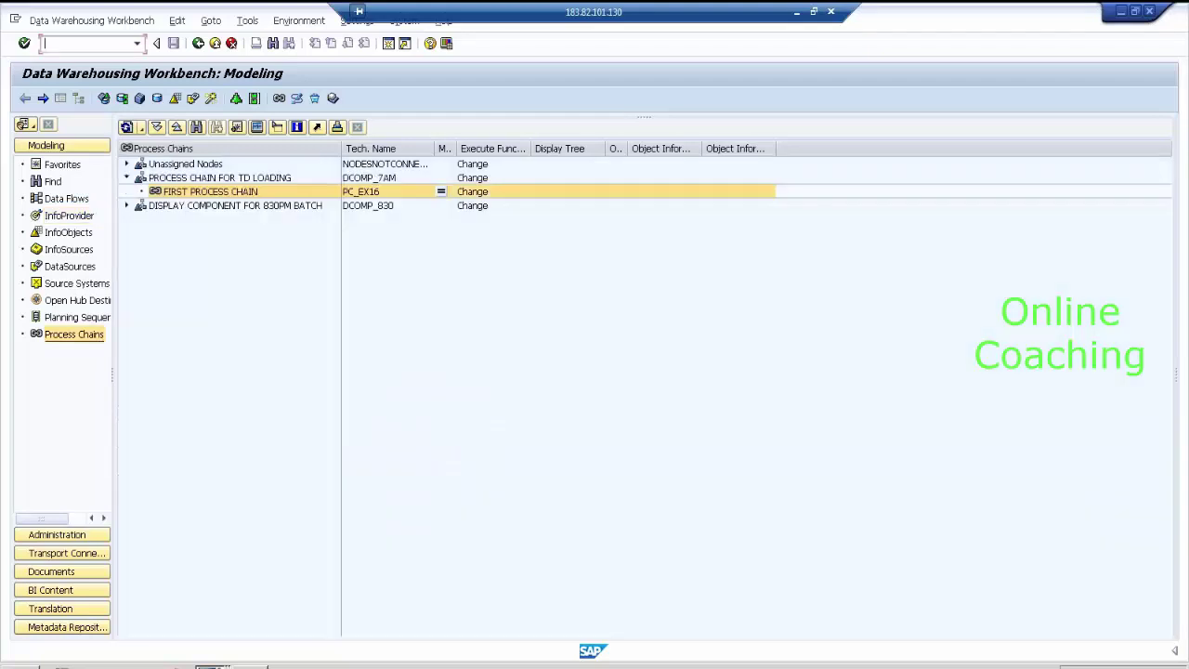
left_click(186, 195)
double_click(186, 195)
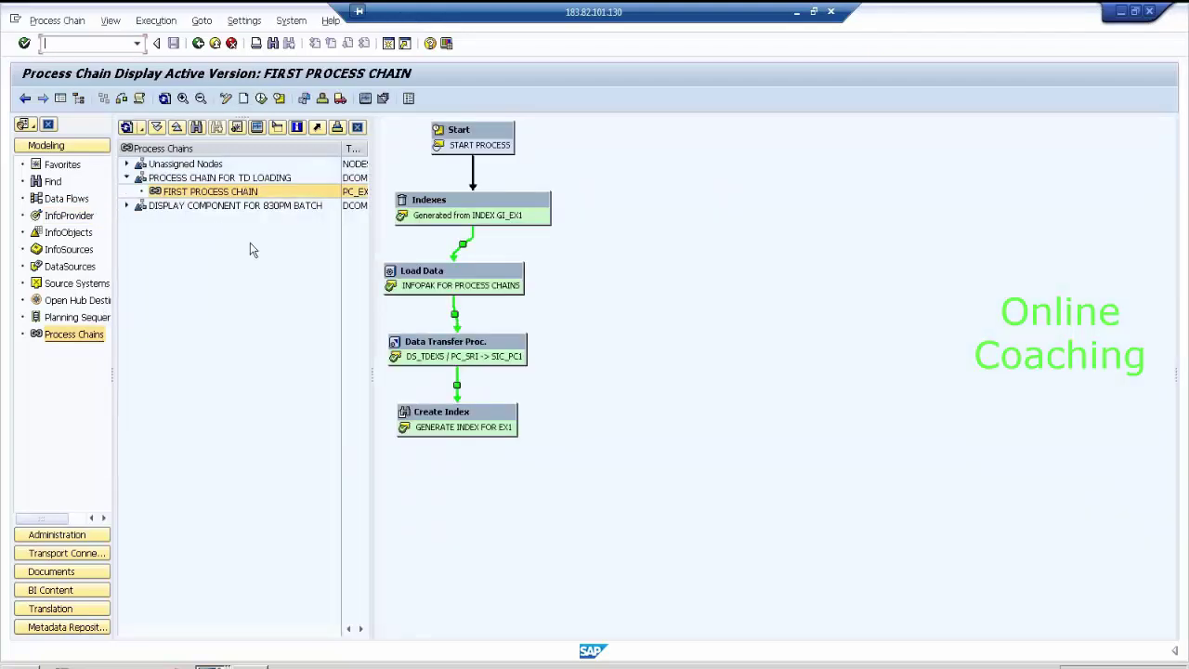
left_click(60, 99)
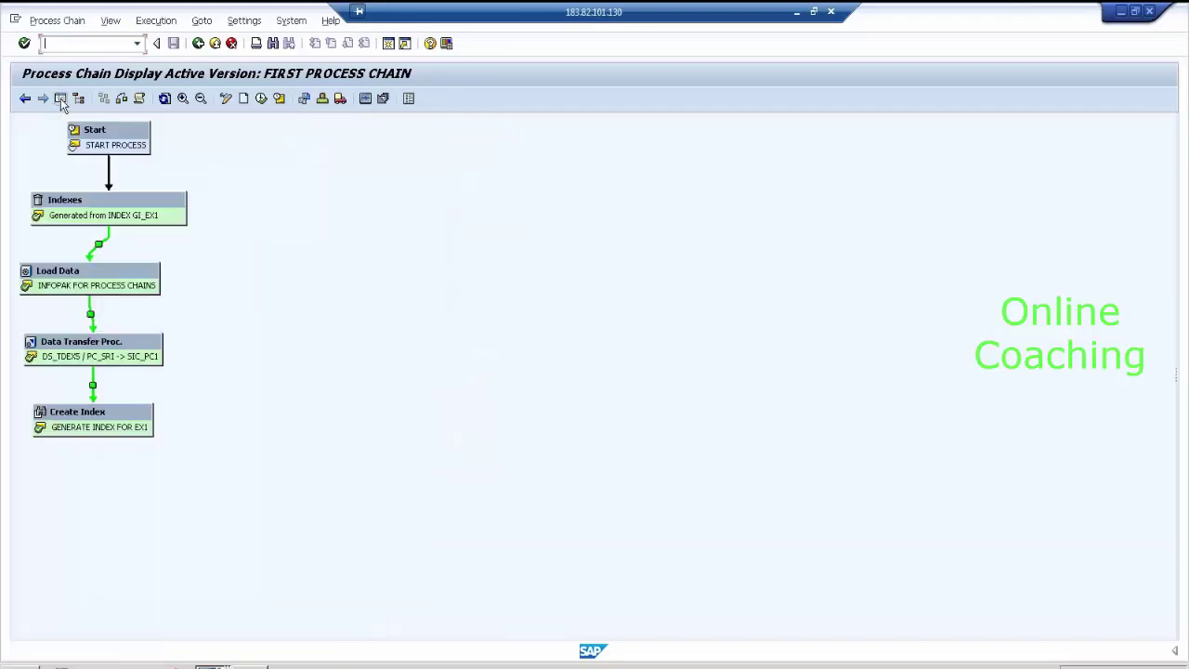
- Restore the navigation area, leave process chain PC_EX16 and start transaction RSA14
left_click(60, 99)
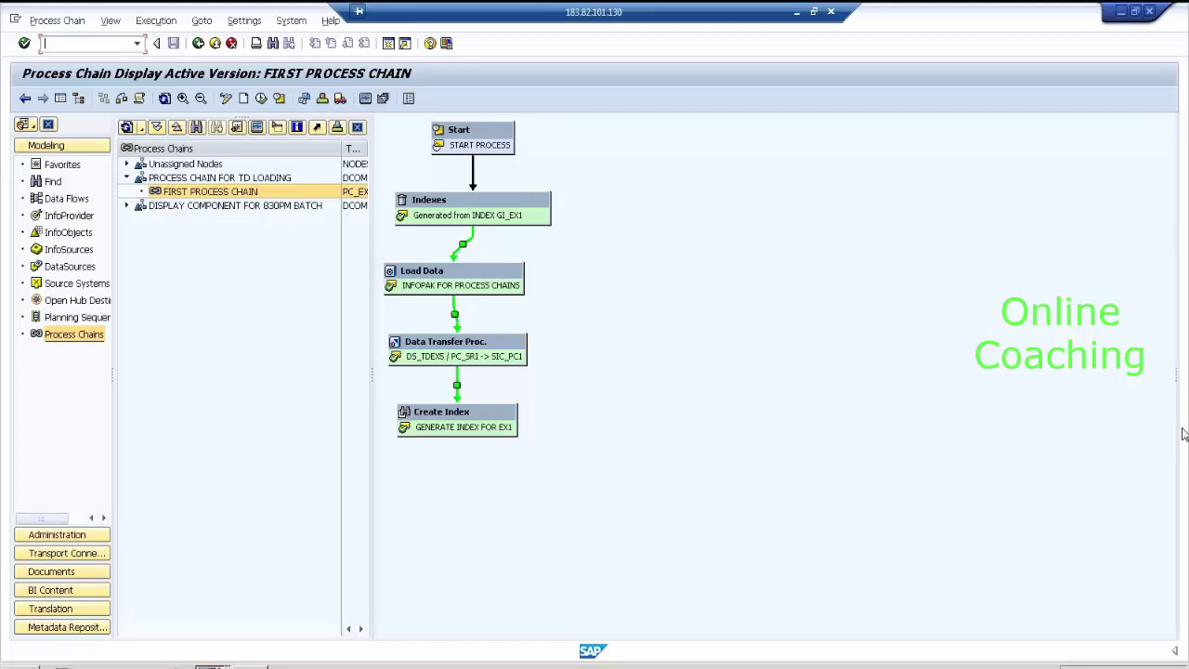
left_click(199, 44)
left_click(198, 44)
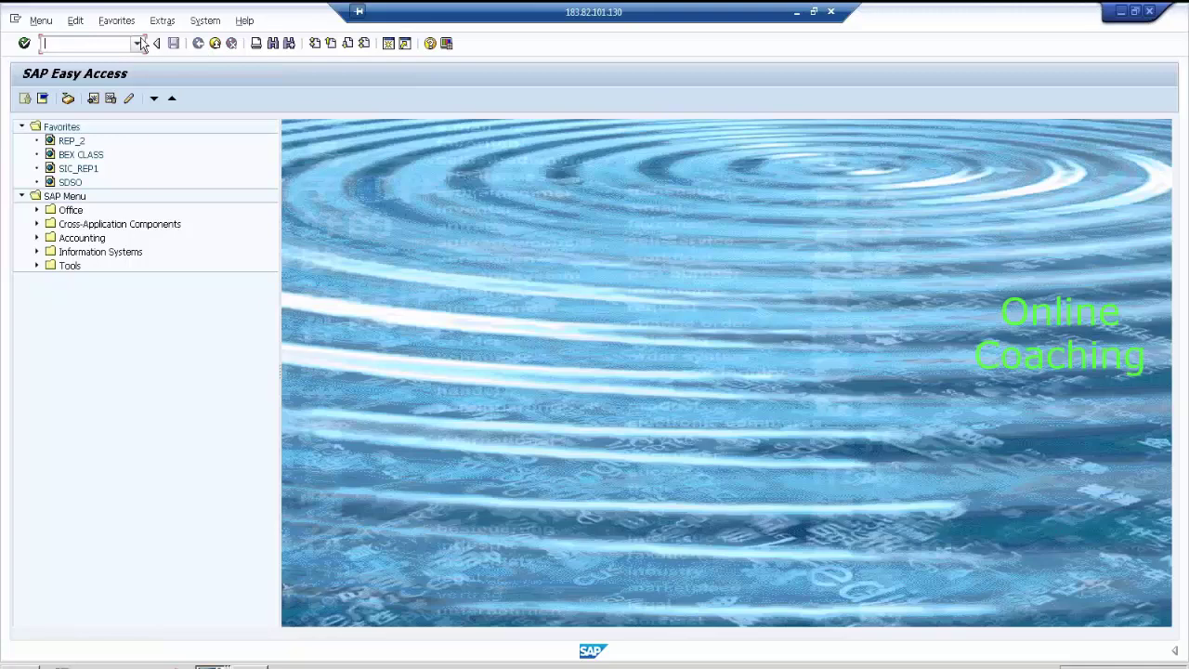
left_click(137, 44)
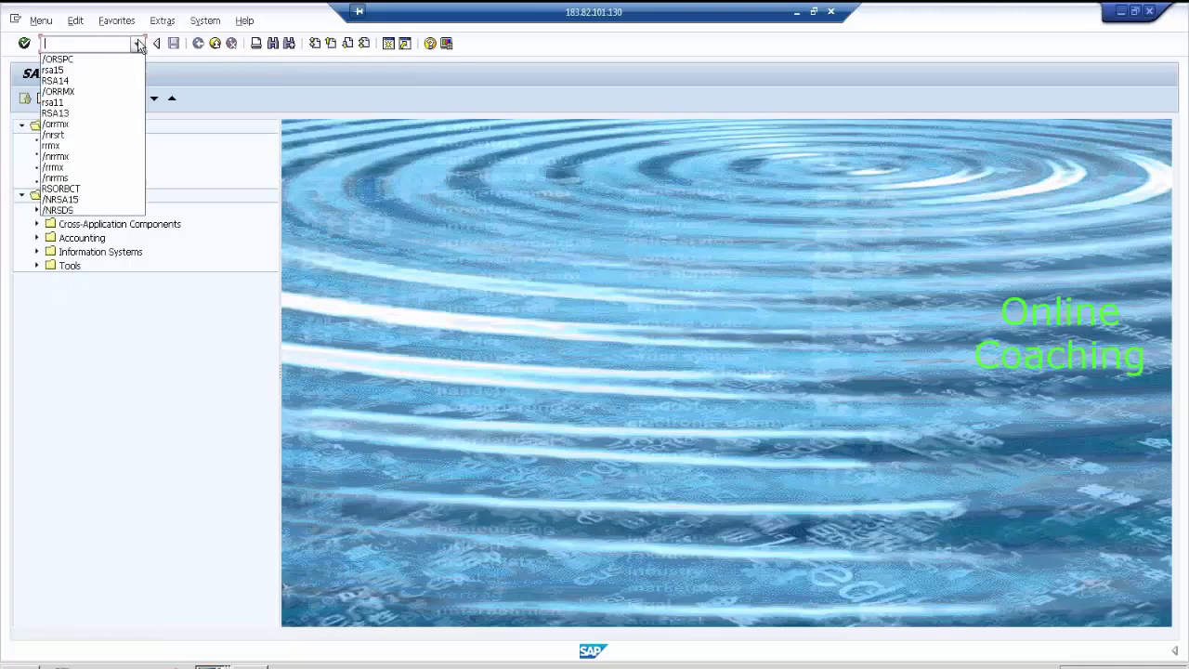
left_click(107, 81)
key("Return")
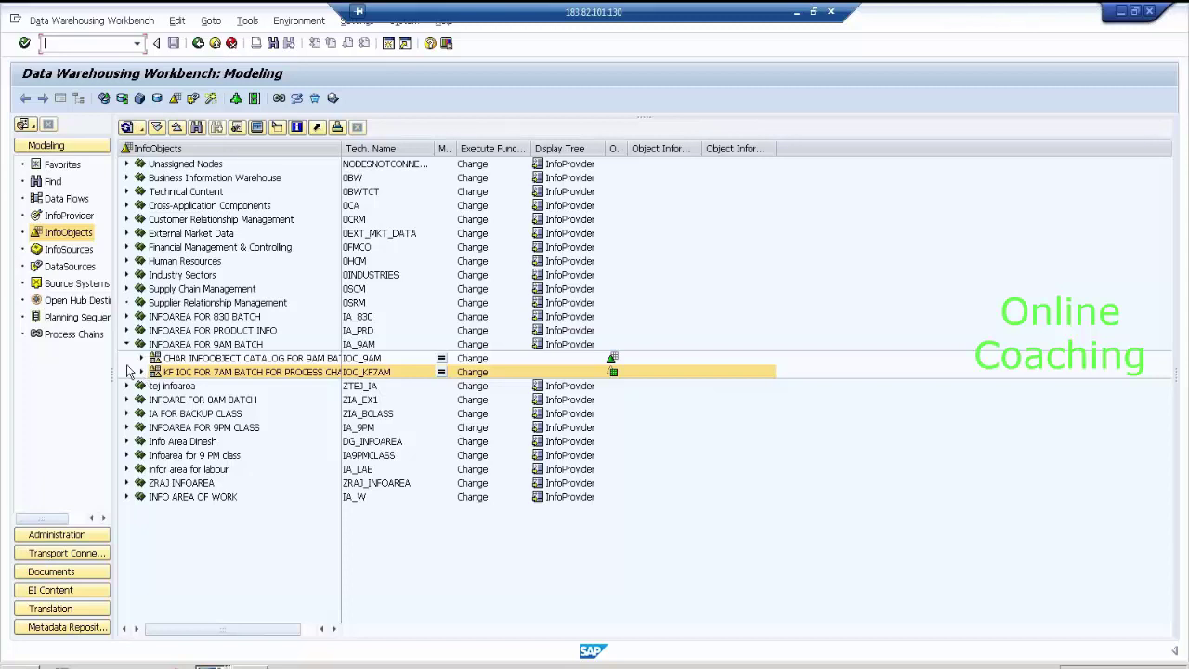
- Open the data transfer process DS_TDEX5 / PC_SRI -> SIC_PC1 under InfoCube SIC_PC1 in the InfoProvider tree
left_click(70, 217)
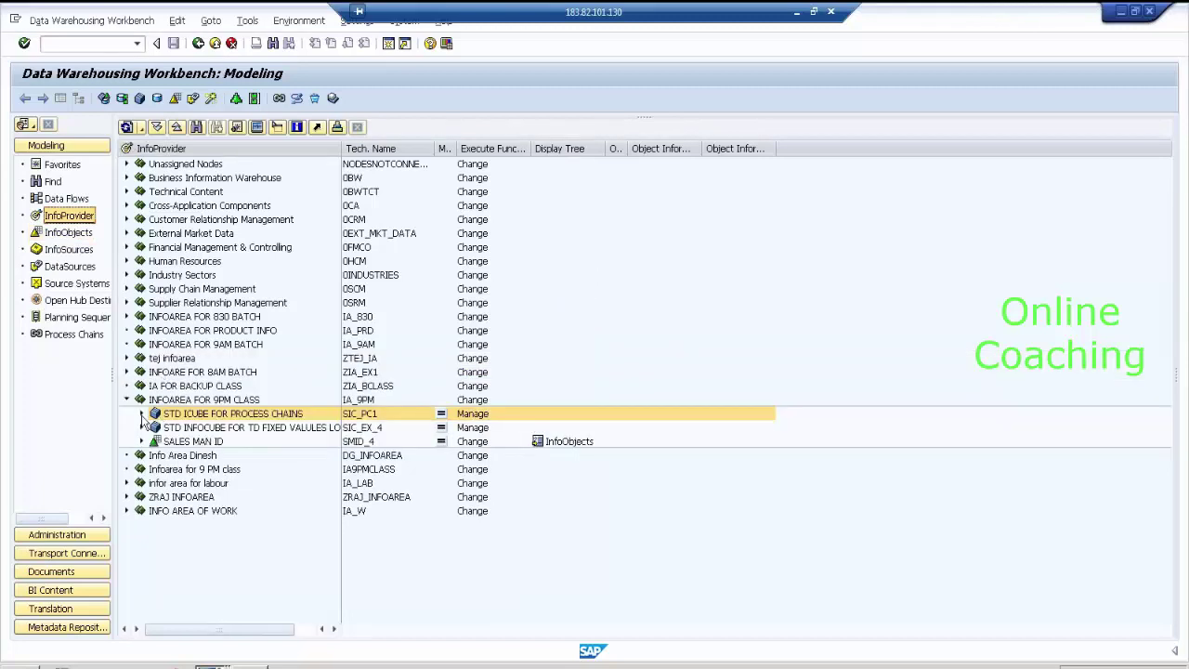
left_click(142, 414)
left_click(156, 442)
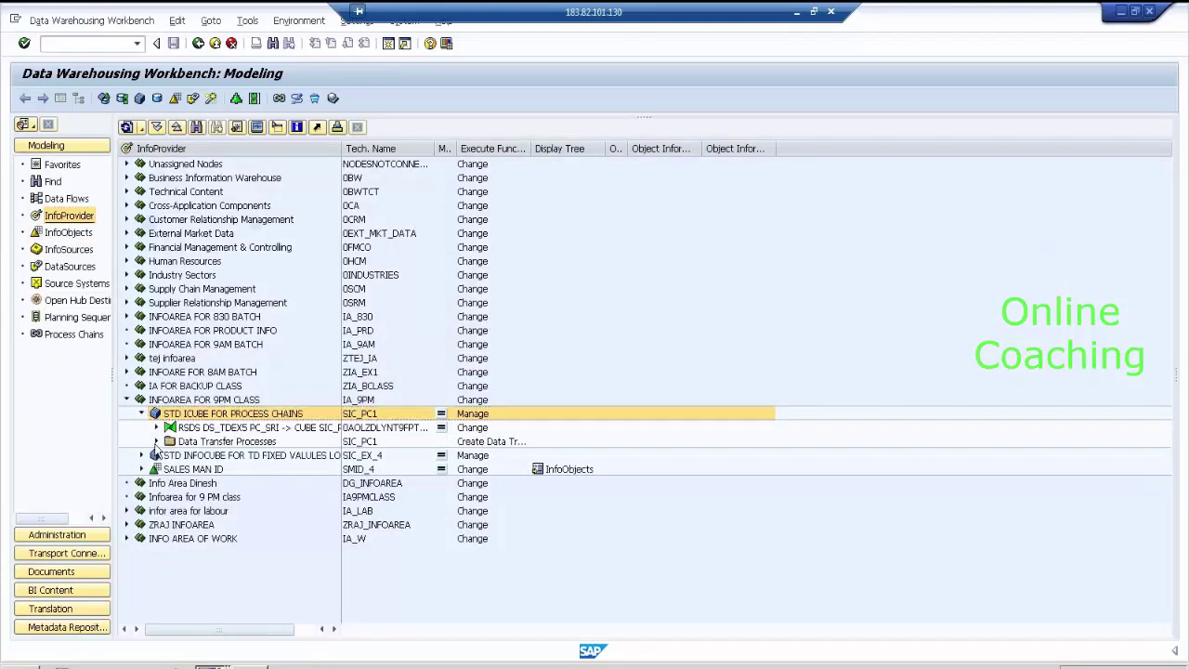
left_click(261, 456)
double_click(263, 456)
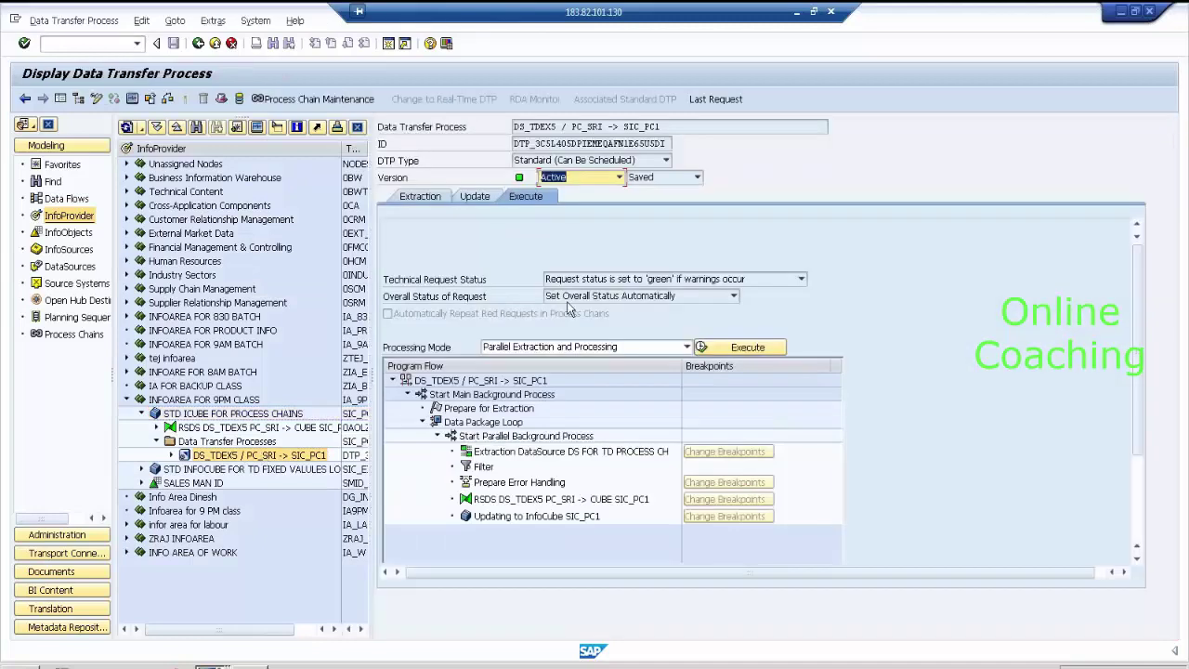
- Review the data transfer process request in the monitor and in the request administration of InfoCube SIC_PC1
left_click(132, 98)
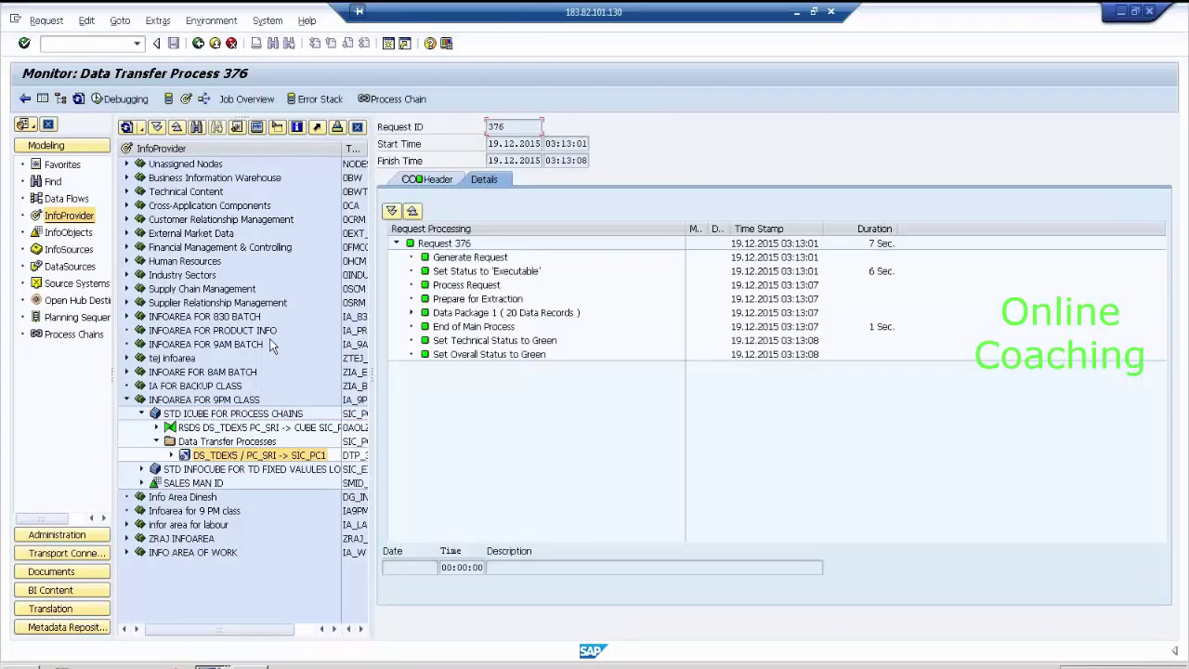
left_click(186, 99)
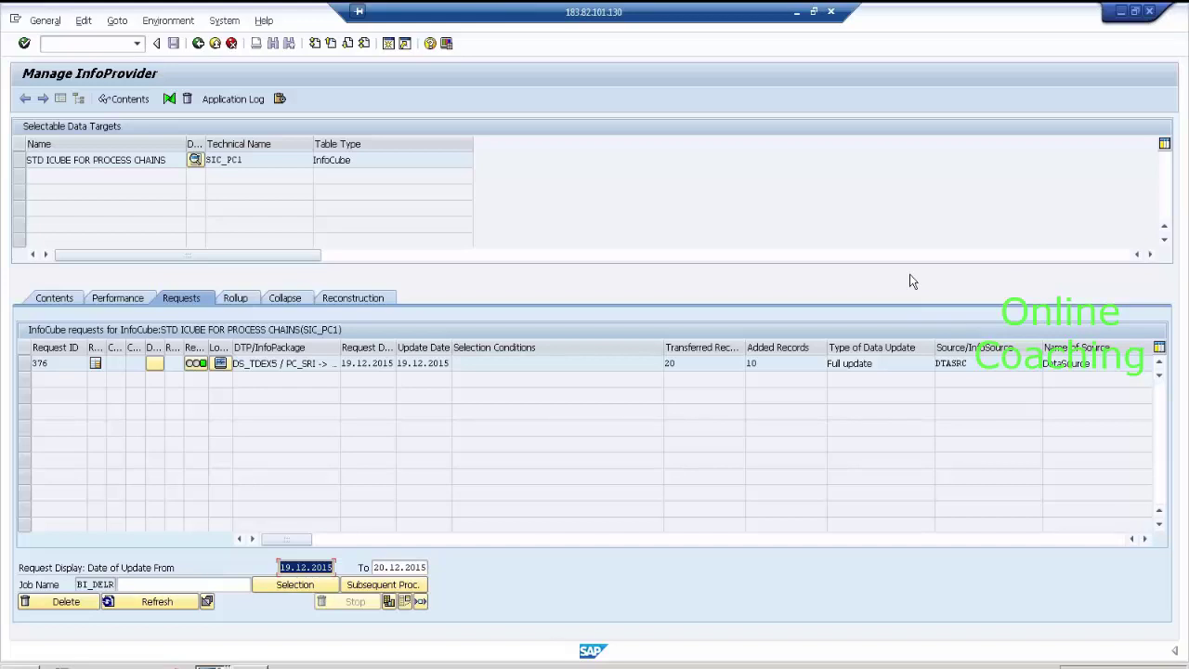
left_click(198, 44)
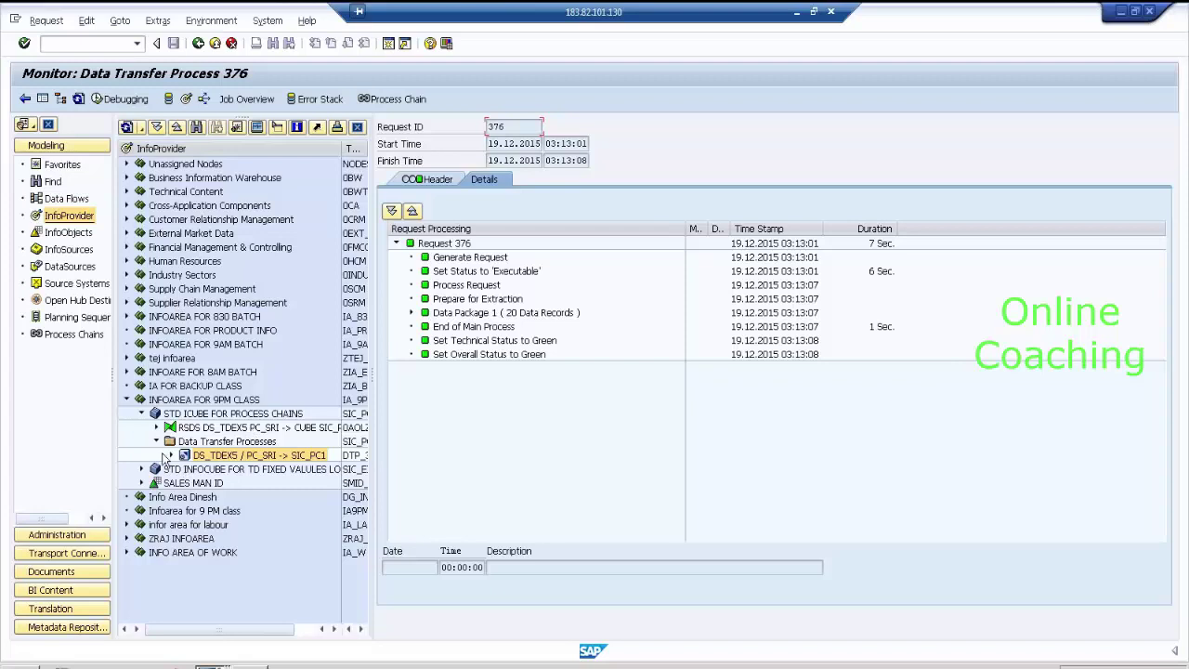
- Examine the field list of DataSource DS_TDEX5 in display and change mode, and return to the modeling workbench
left_click(82, 267)
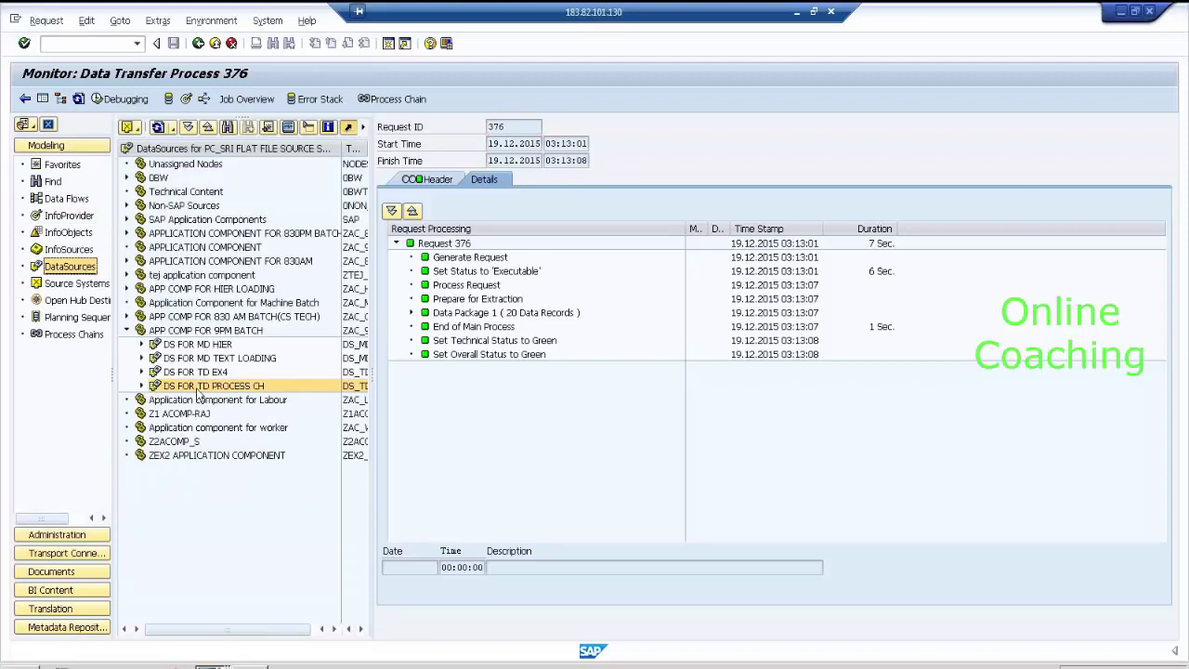
double_click(200, 386)
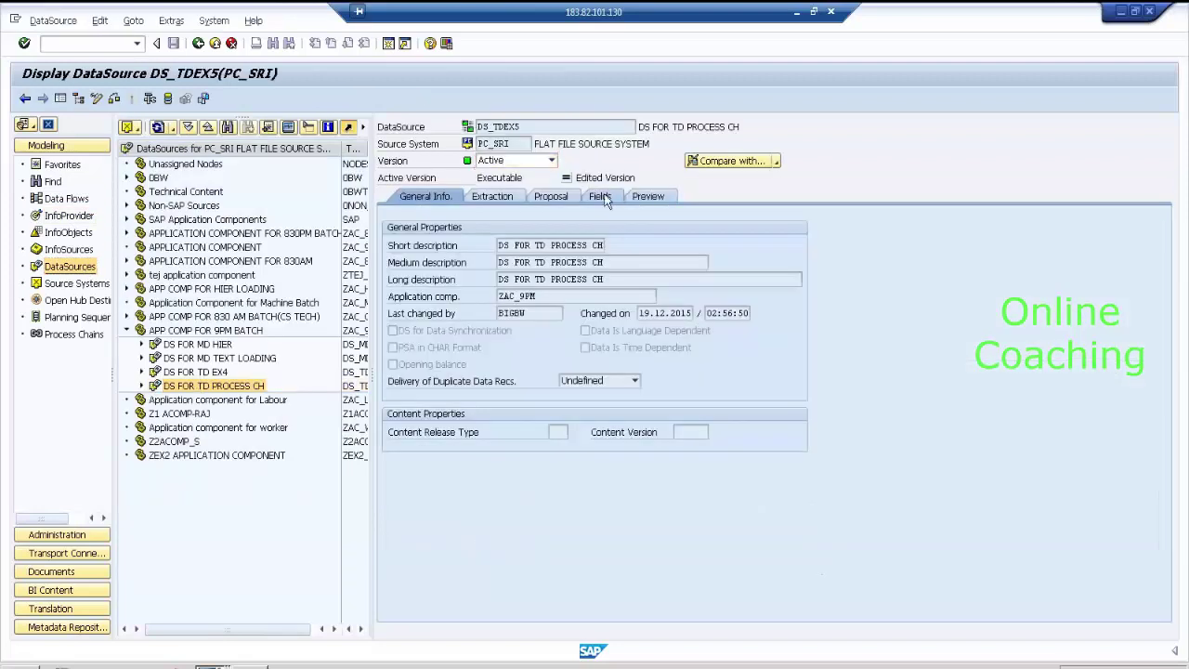
left_click(602, 196)
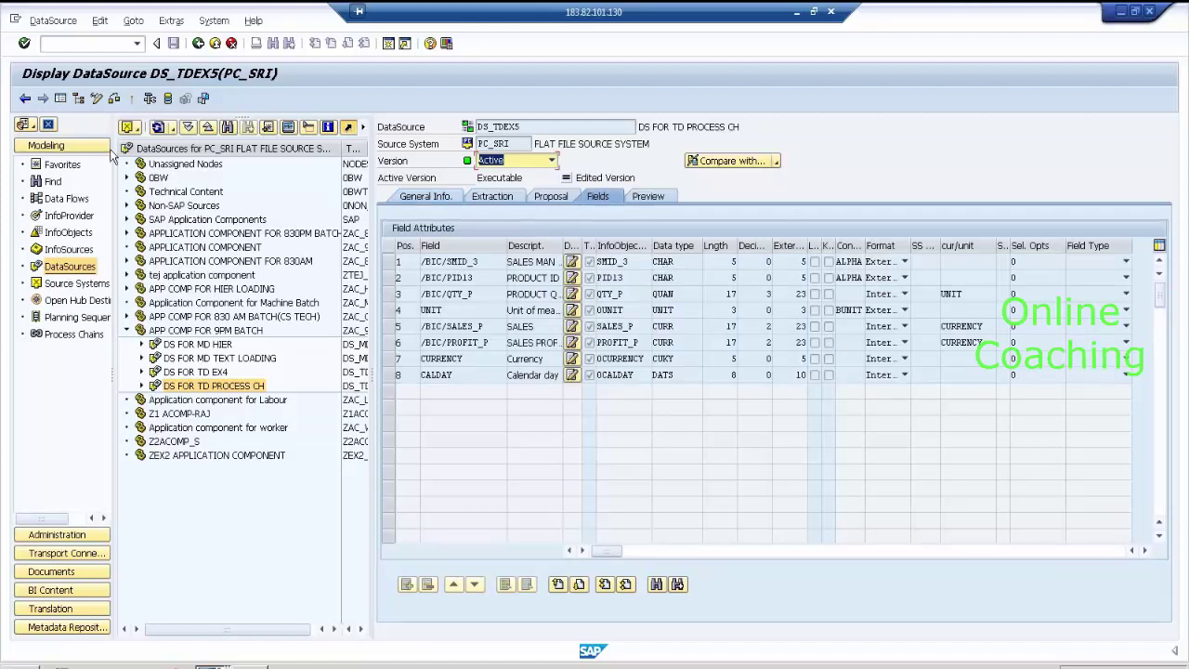
left_click(60, 99)
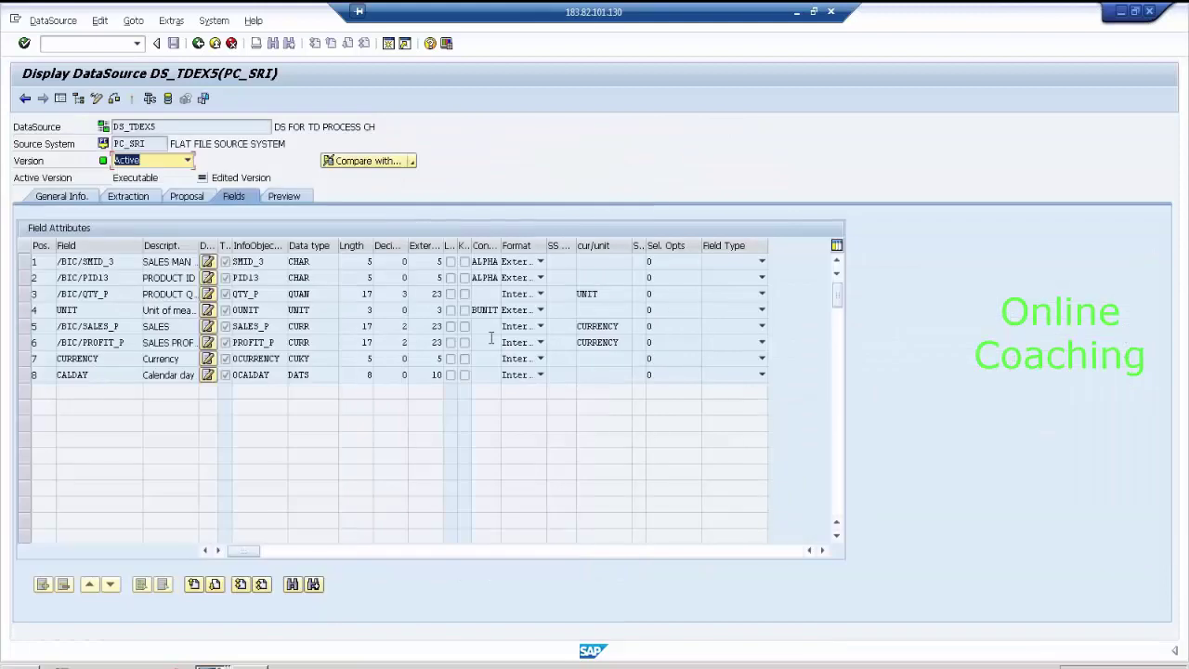
left_click(96, 99)
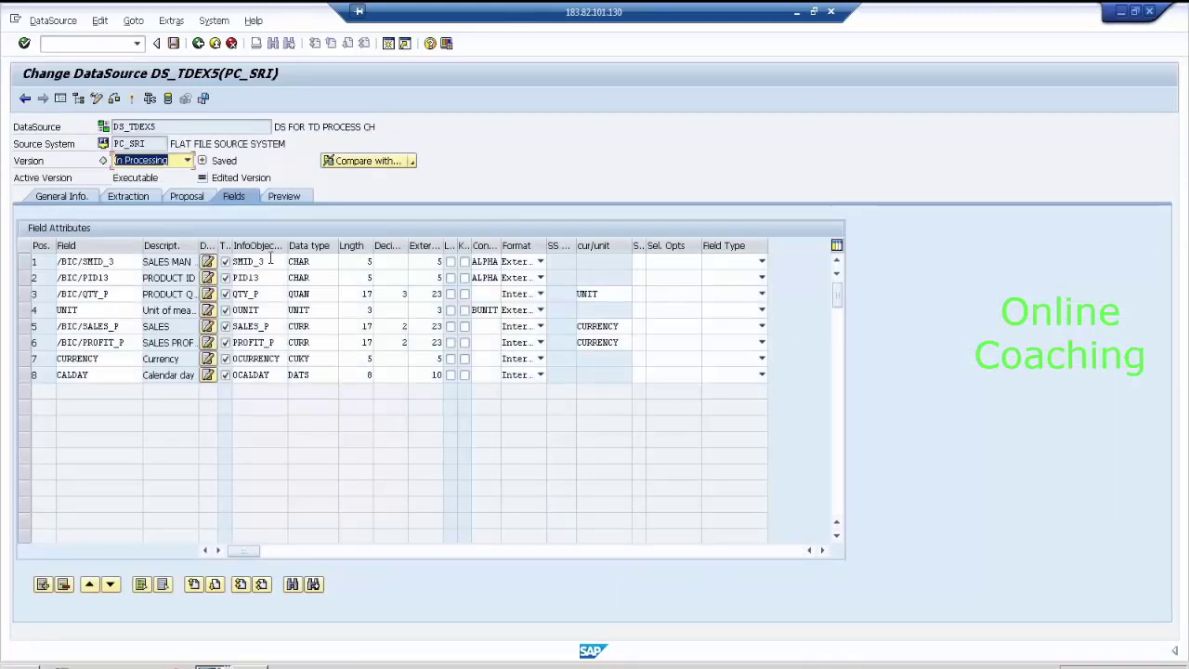
left_click(198, 44)
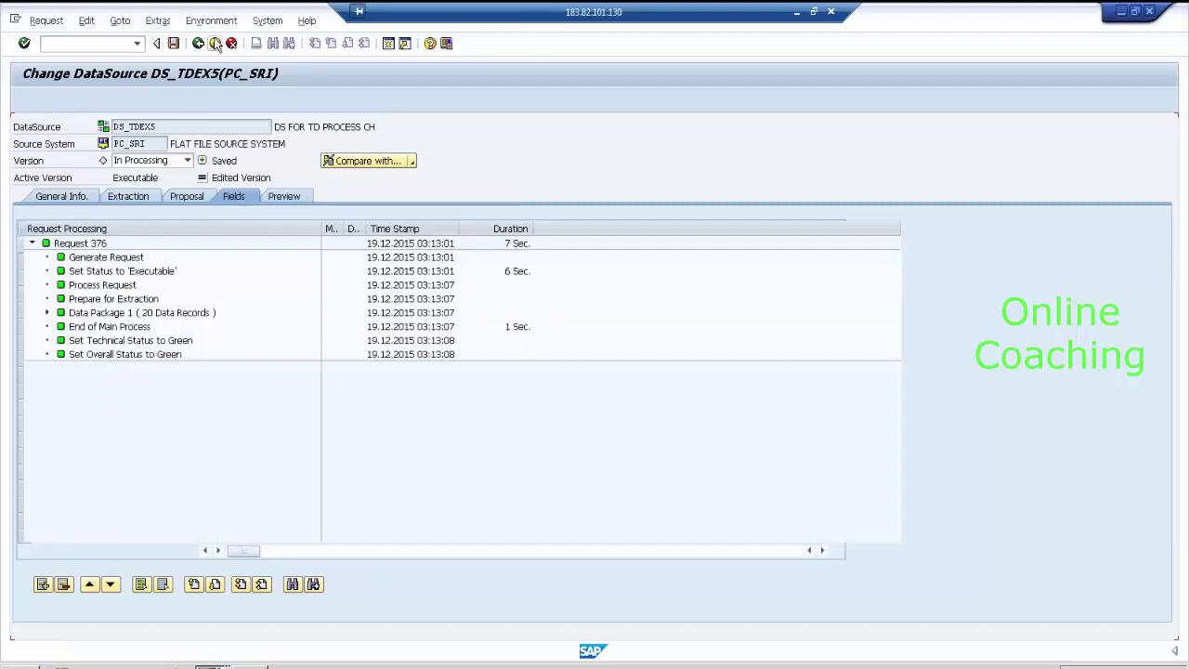
left_click(213, 45)
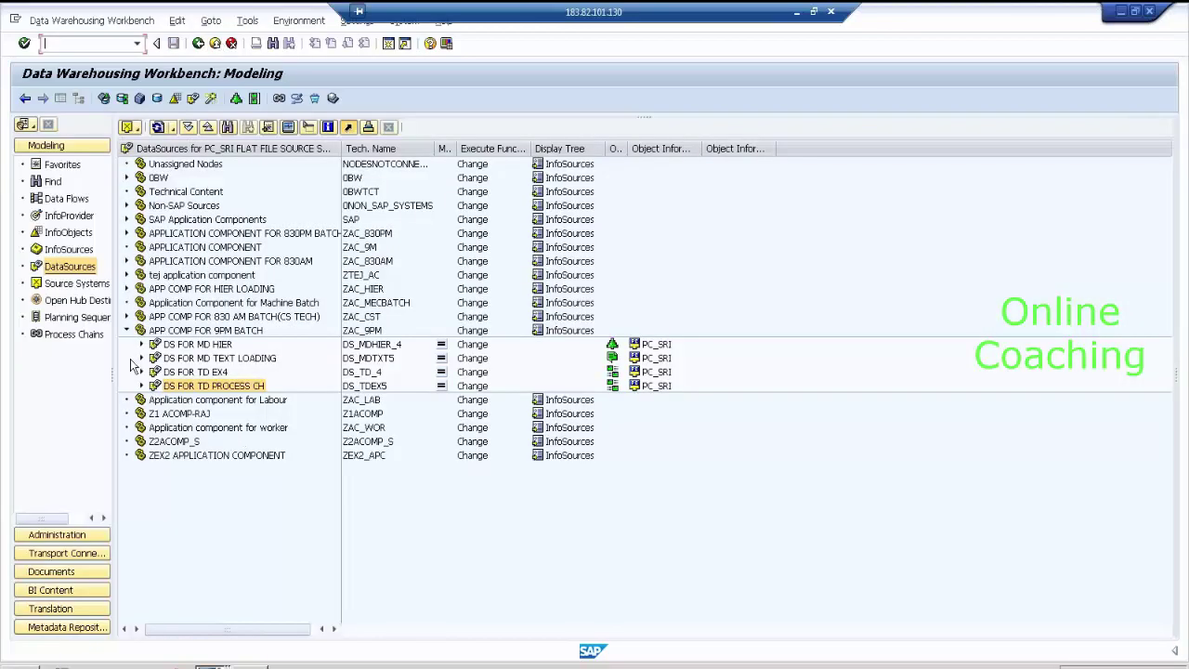
- Open the transformation from DS_TDEX5 to SIC_PC1 in the InfoProvider tree and examine its field mappings in change mode
left_click(71, 217)
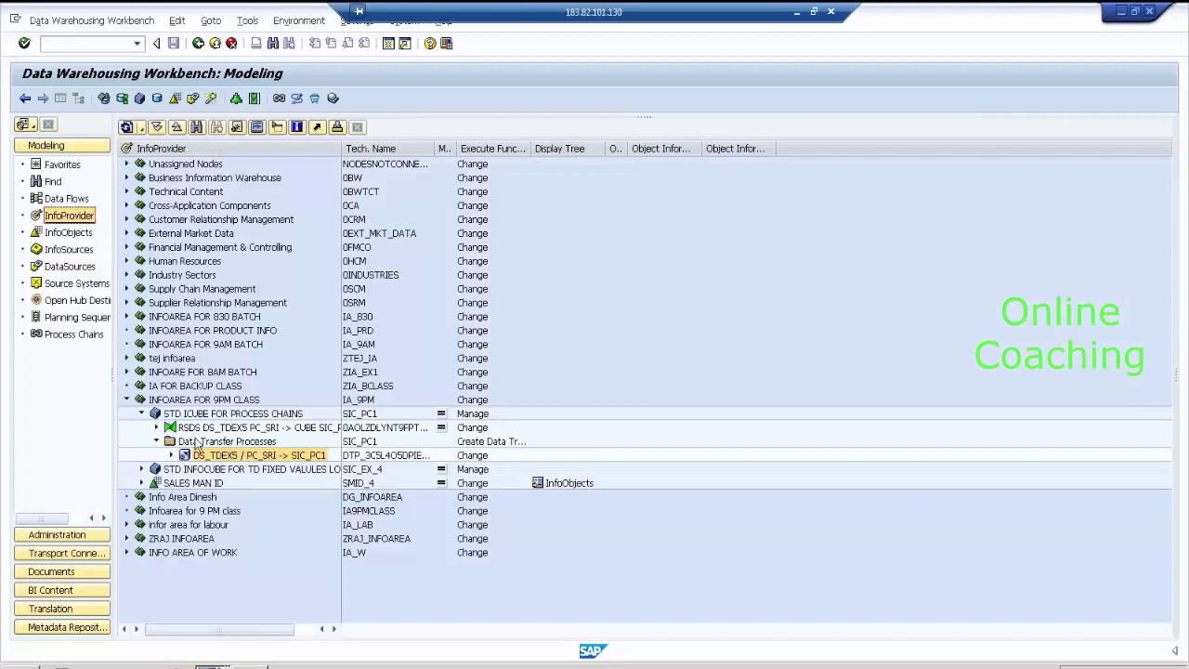
double_click(260, 427)
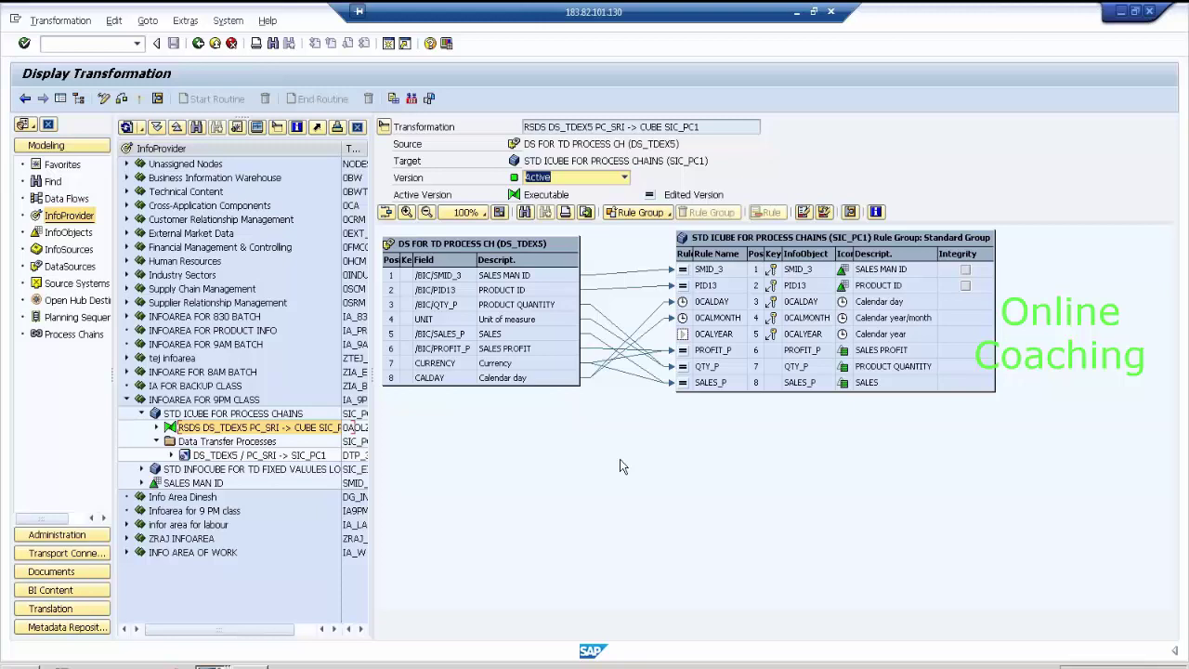
left_click(573, 378)
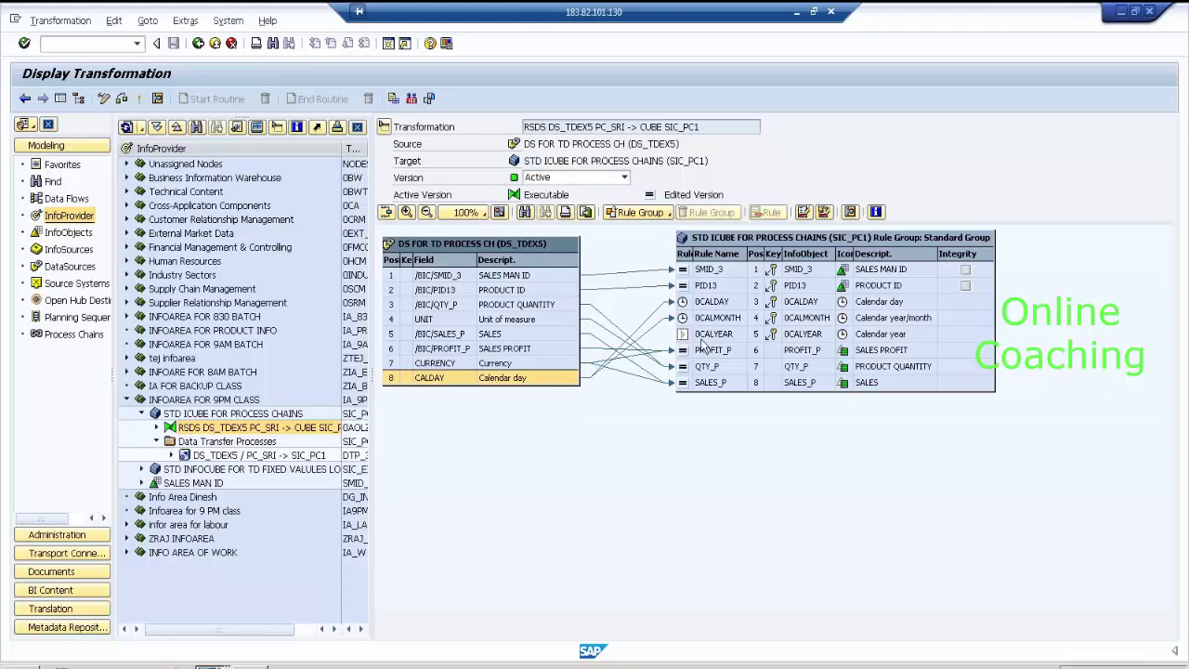
left_click(104, 99)
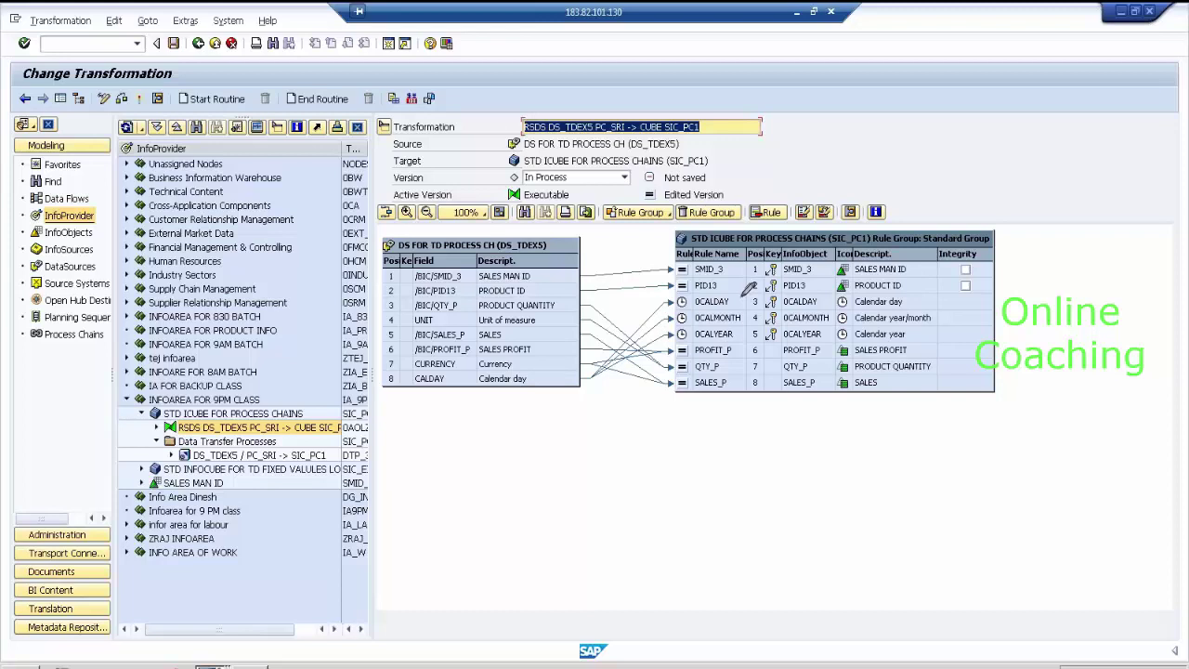
mouse_move(538, 272)
left_mouse_down()
mouse_move(476, 271)
mouse_move(537, 270)
left_mouse_up()
mouse_move(781, 295)
left_mouse_down()
mouse_move(758, 325)
mouse_move(767, 342)
mouse_move(785, 311)
mouse_move(779, 295)
left_mouse_up()
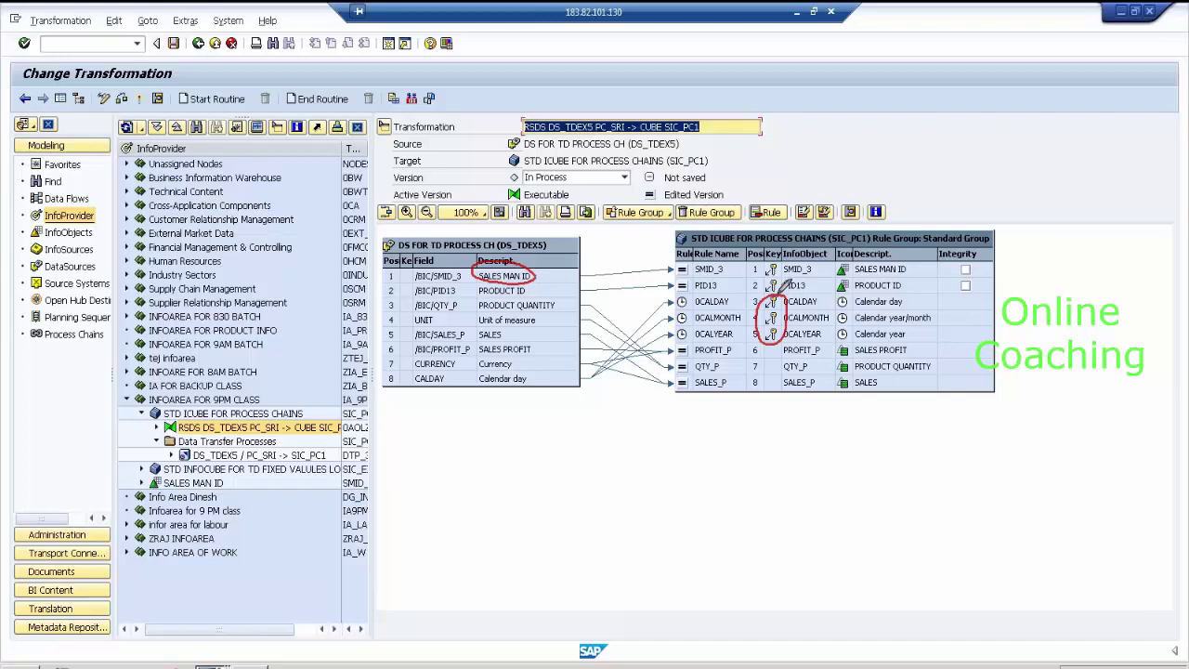
mouse_move(783, 286)
left_mouse_down()
mouse_move(764, 279)
mouse_move(762, 290)
mouse_move(781, 285)
left_mouse_up()
key("e")
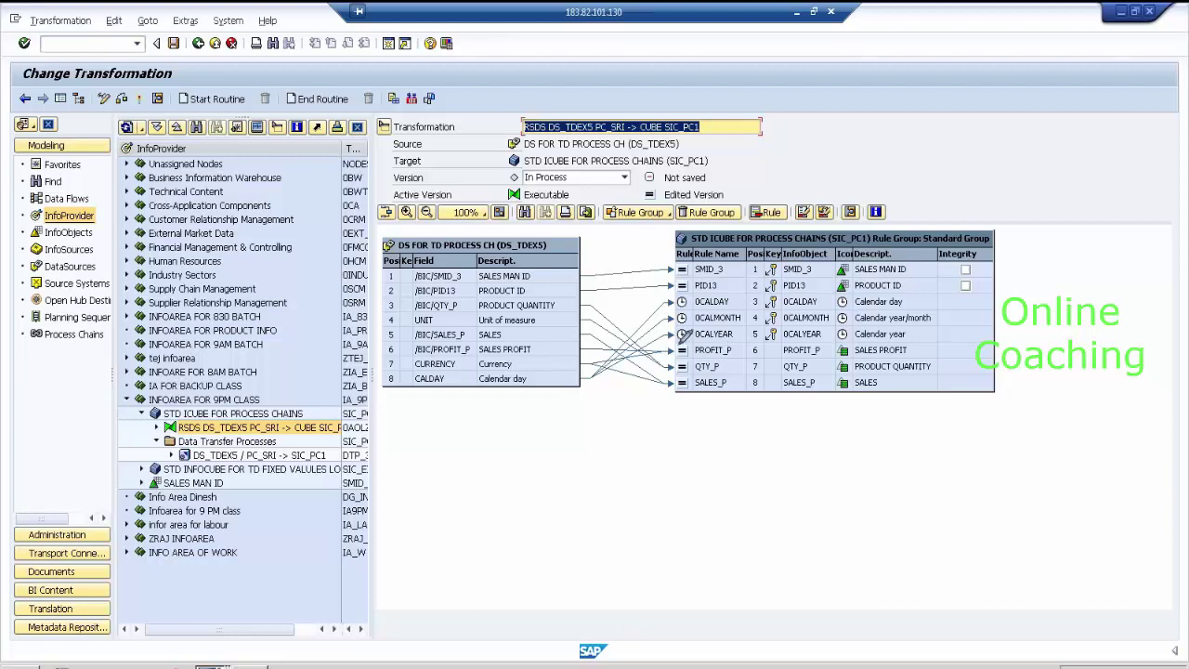
mouse_move(674, 344)
left_mouse_down()
mouse_move(779, 348)
mouse_move(775, 392)
mouse_move(674, 394)
mouse_move(674, 346)
left_mouse_up()
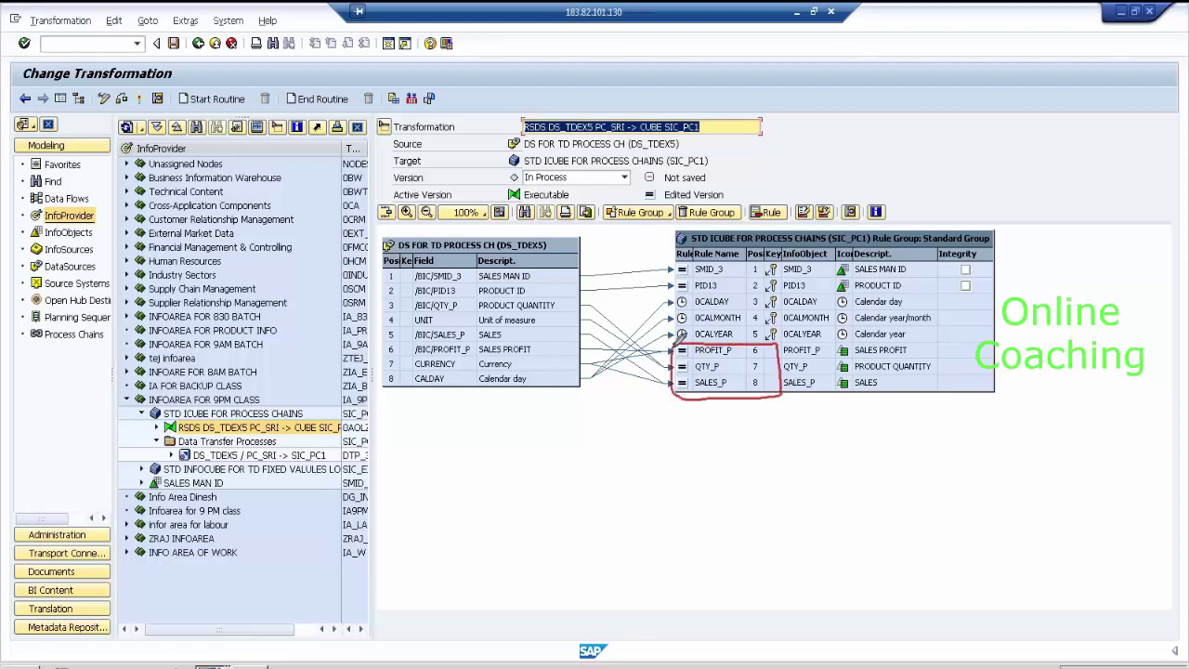
key("e")
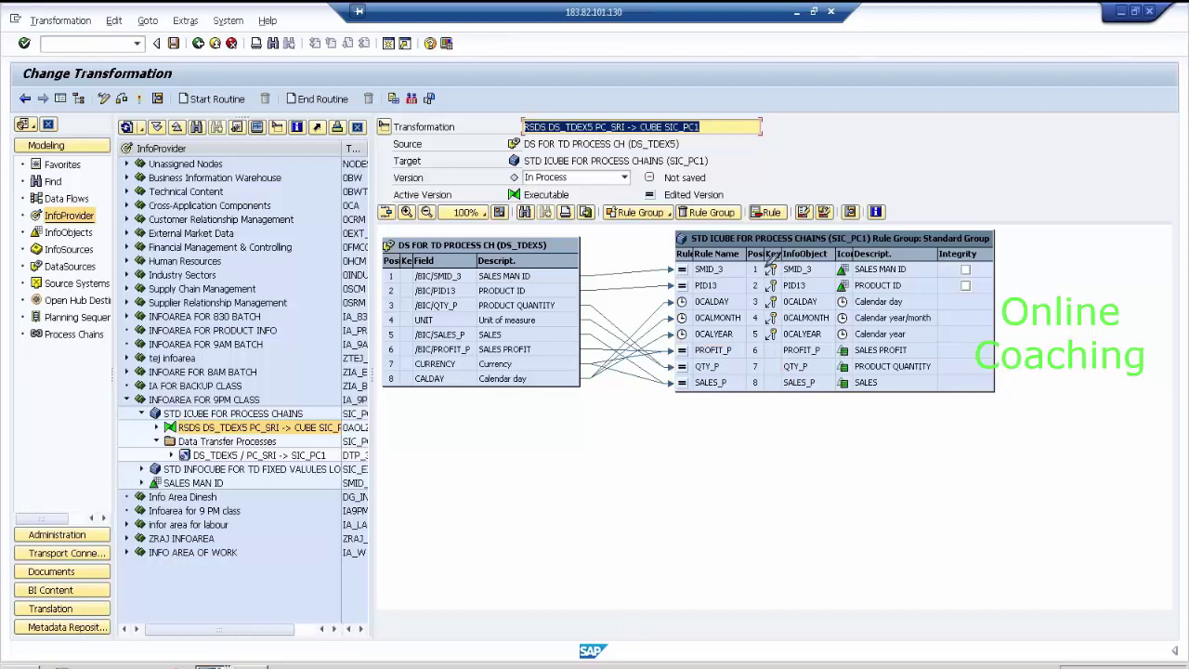
mouse_move(774, 249)
left_mouse_down()
mouse_move(762, 303)
mouse_move(785, 351)
mouse_move(799, 302)
mouse_move(788, 249)
left_mouse_up()
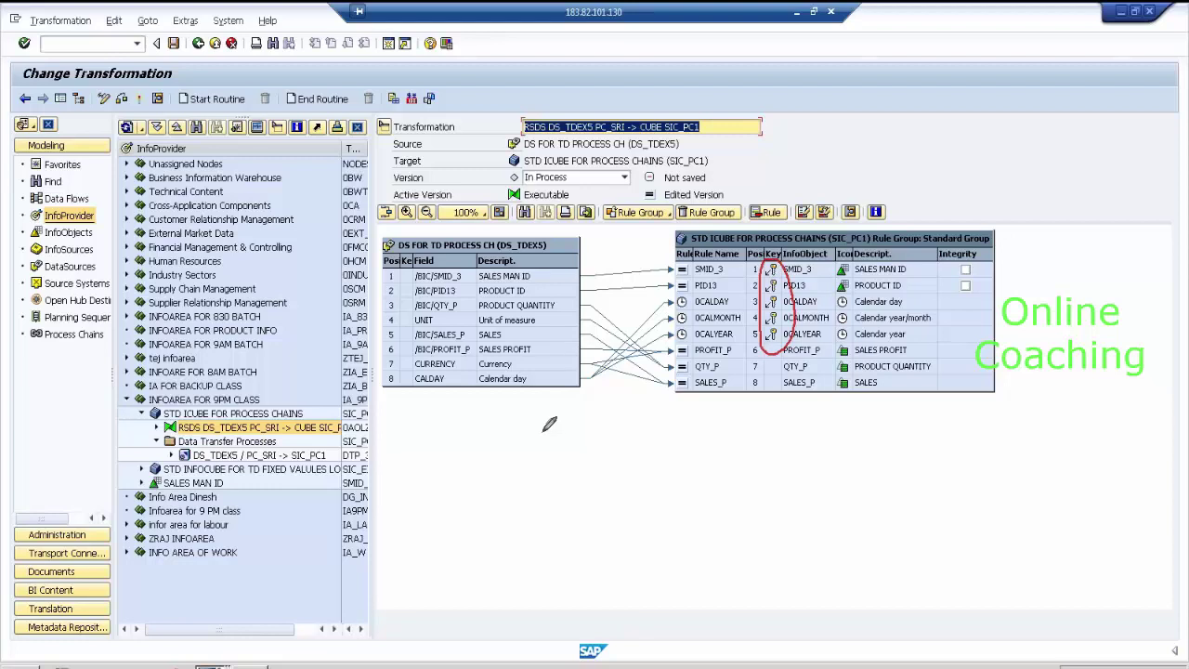
left_click(1141, 510)
left_click(1014, 513)
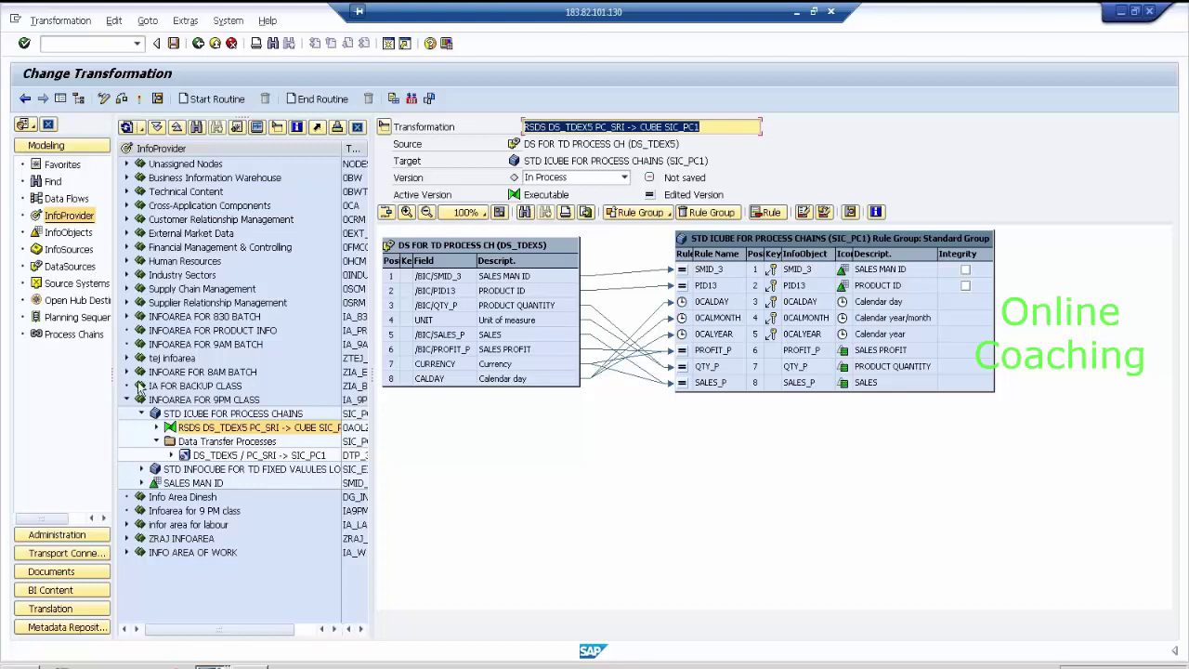
left_click(216, 415)
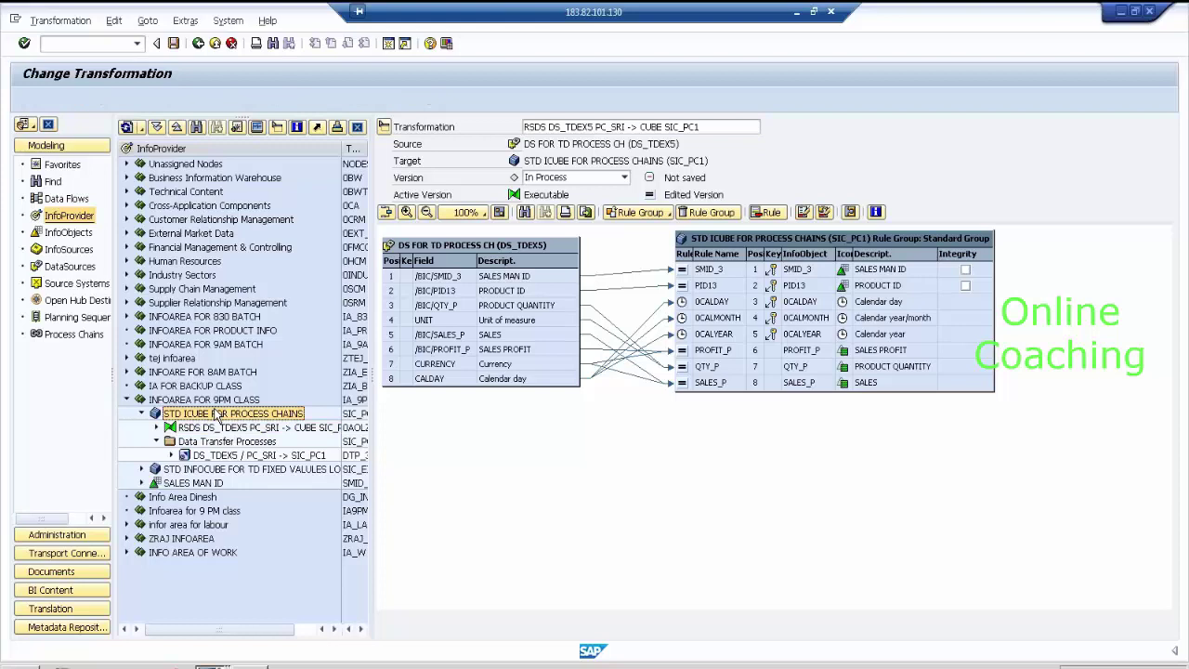
left_click(279, 288)
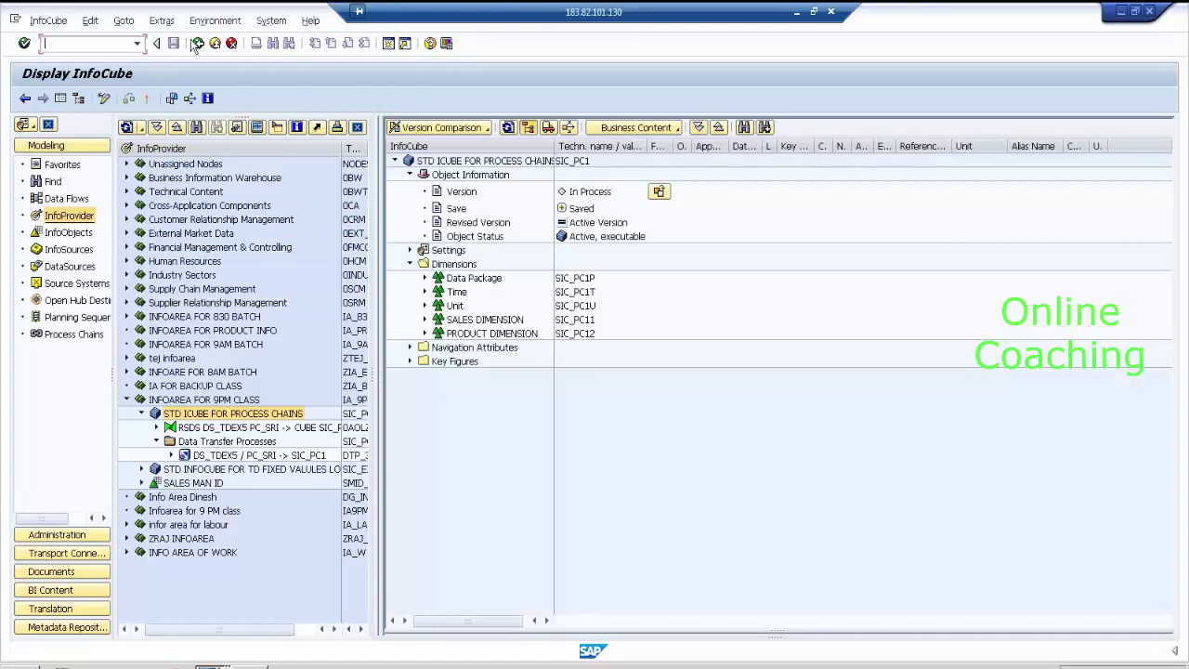
left_click(195, 43)
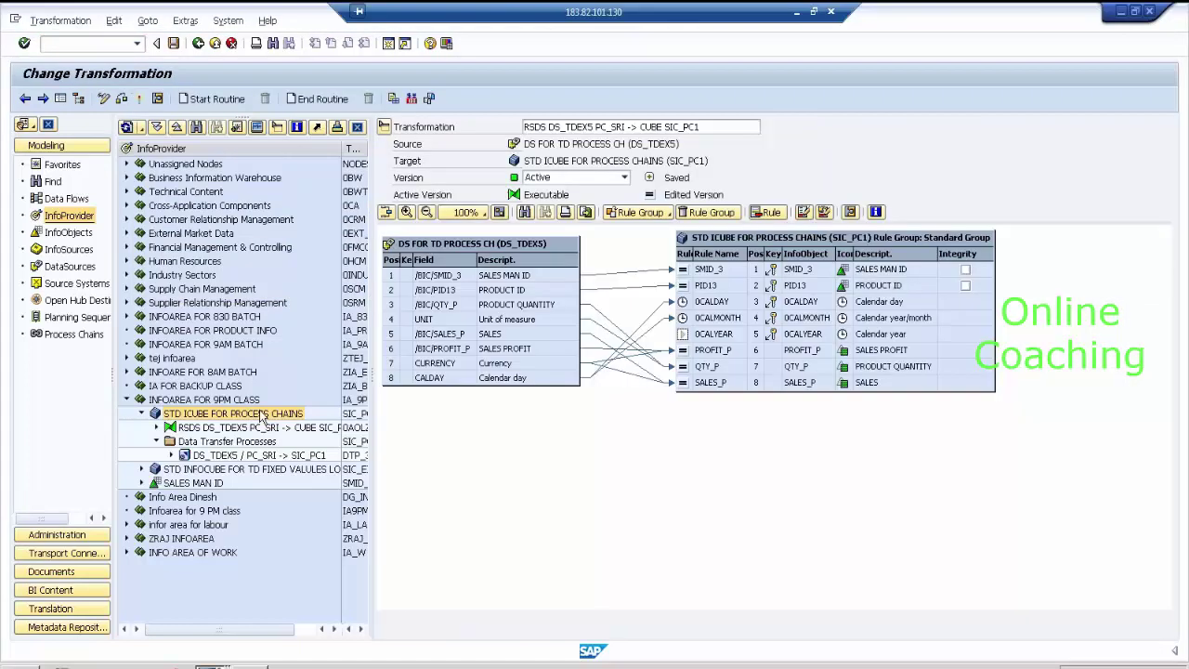
- Display the data of InfoCube SIC_PC1 with sales man ID, product ID, calendar day, calendar year/month and calendar year as output fields
right_click(263, 414)
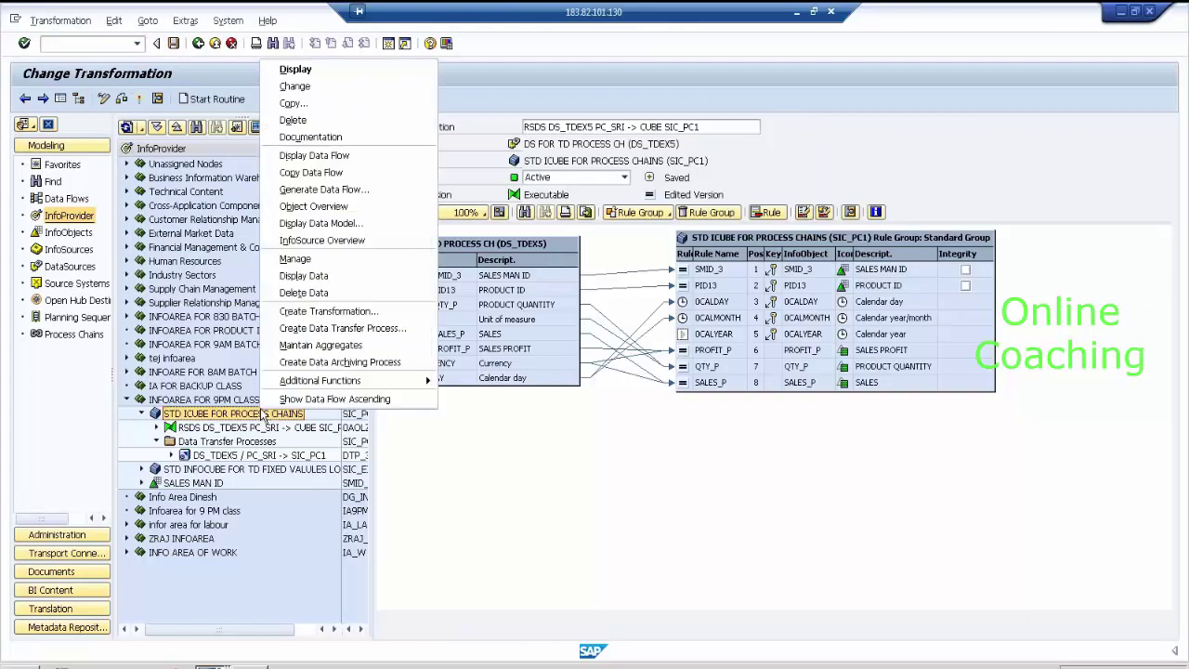
left_click(342, 277)
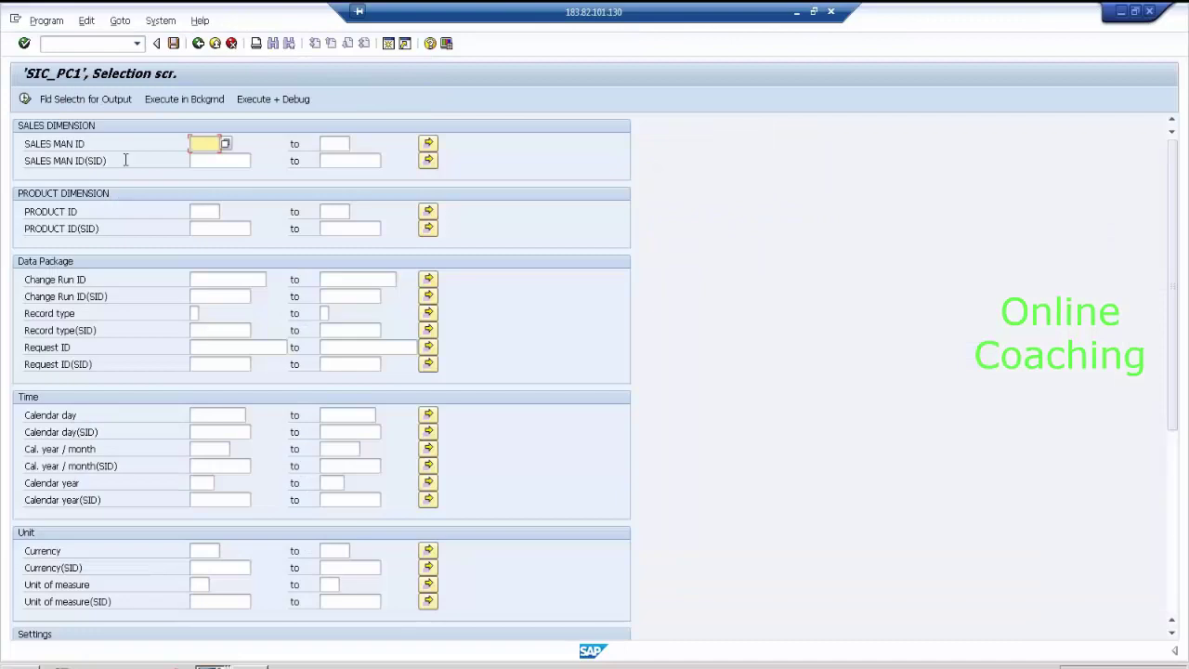
left_click(83, 100)
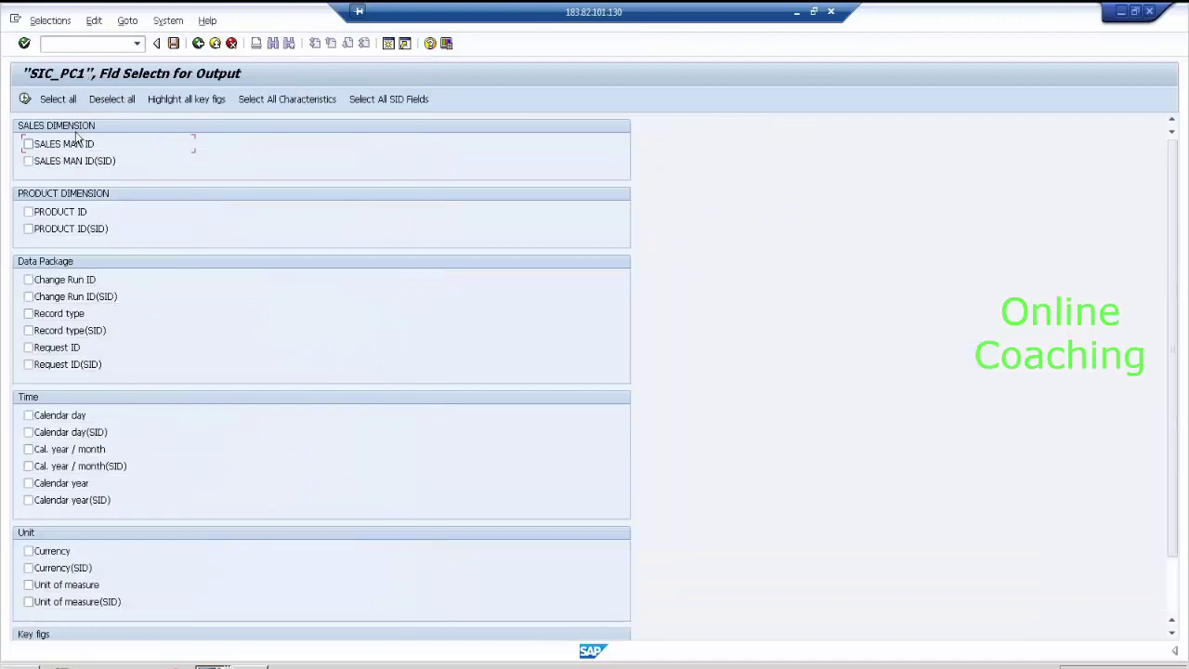
left_click(78, 213)
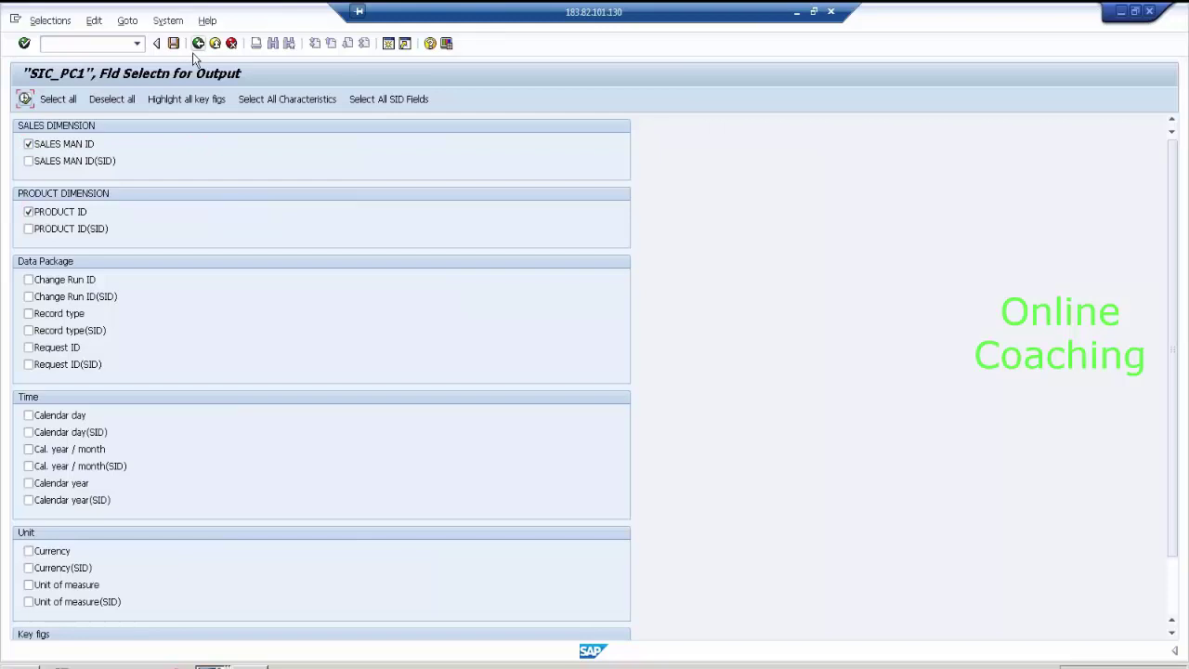
left_click(74, 418)
left_click(92, 453)
left_click(86, 485)
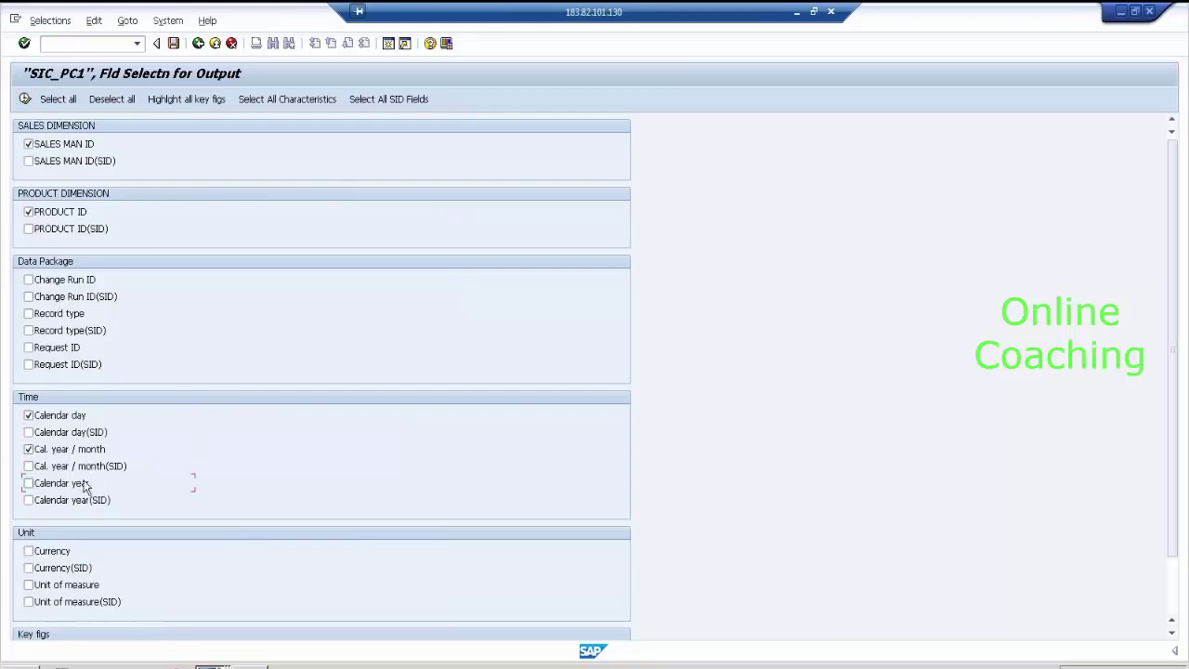
left_click(25, 99)
left_click(25, 99)
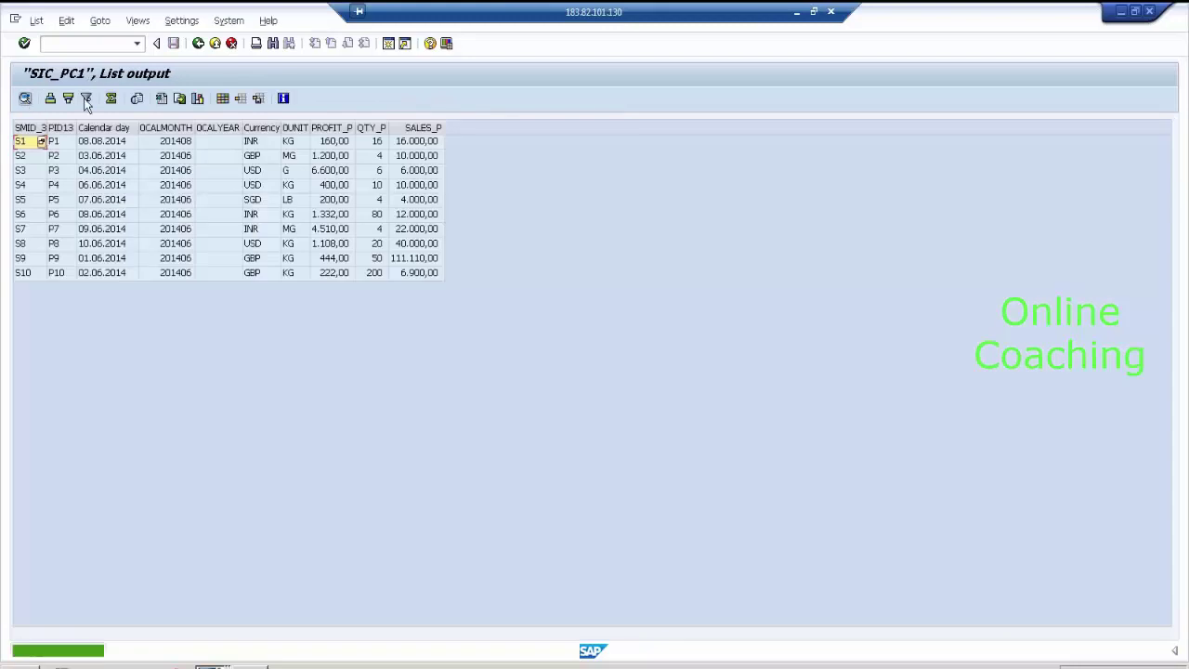
- Compare the 0CALMONTH, Calendar day and 0CALYEAR columns in the list output, and return to the transformation
left_click(177, 131)
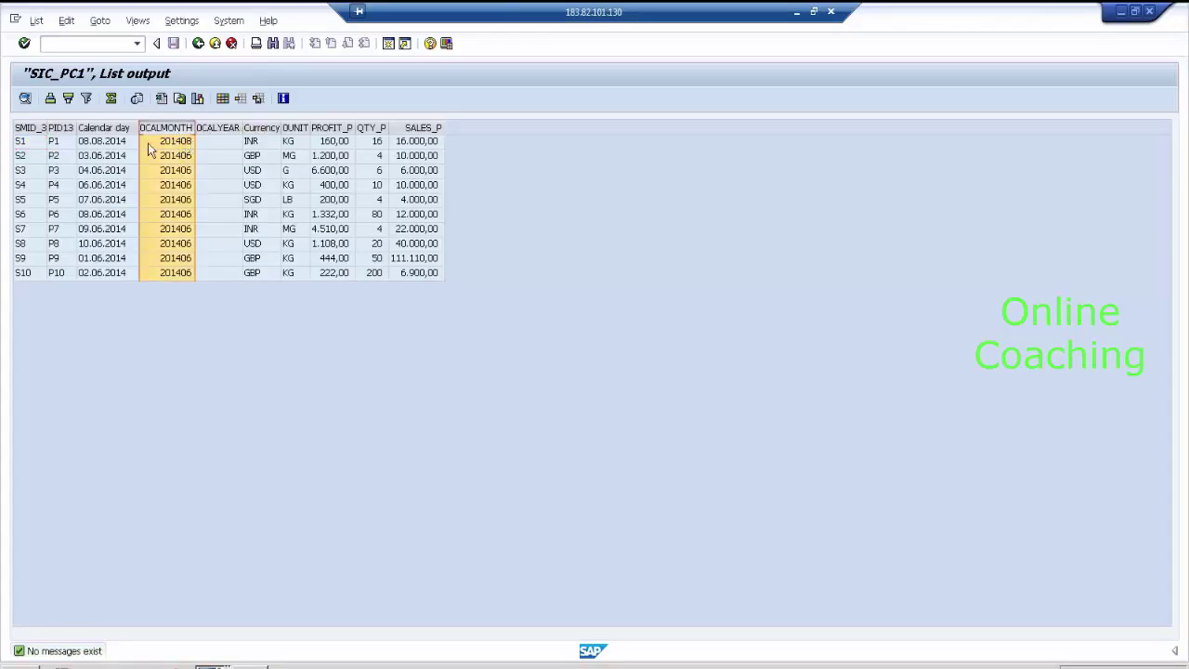
left_click(106, 128)
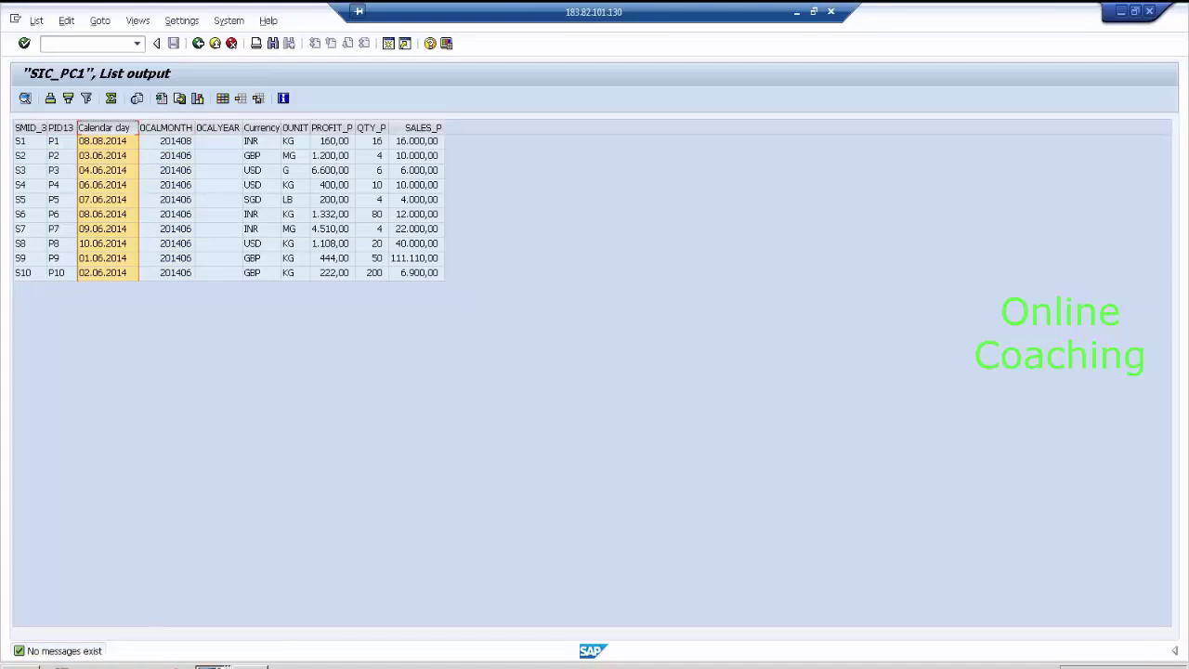
left_click(217, 127)
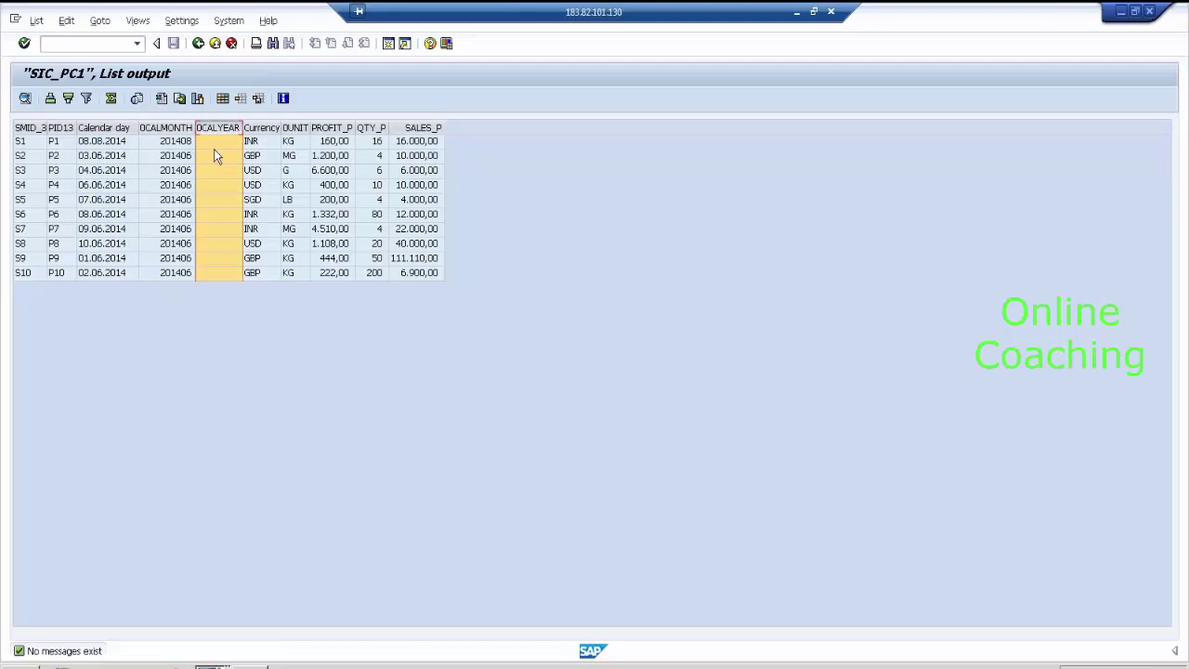
left_click(198, 44)
left_click(198, 44)
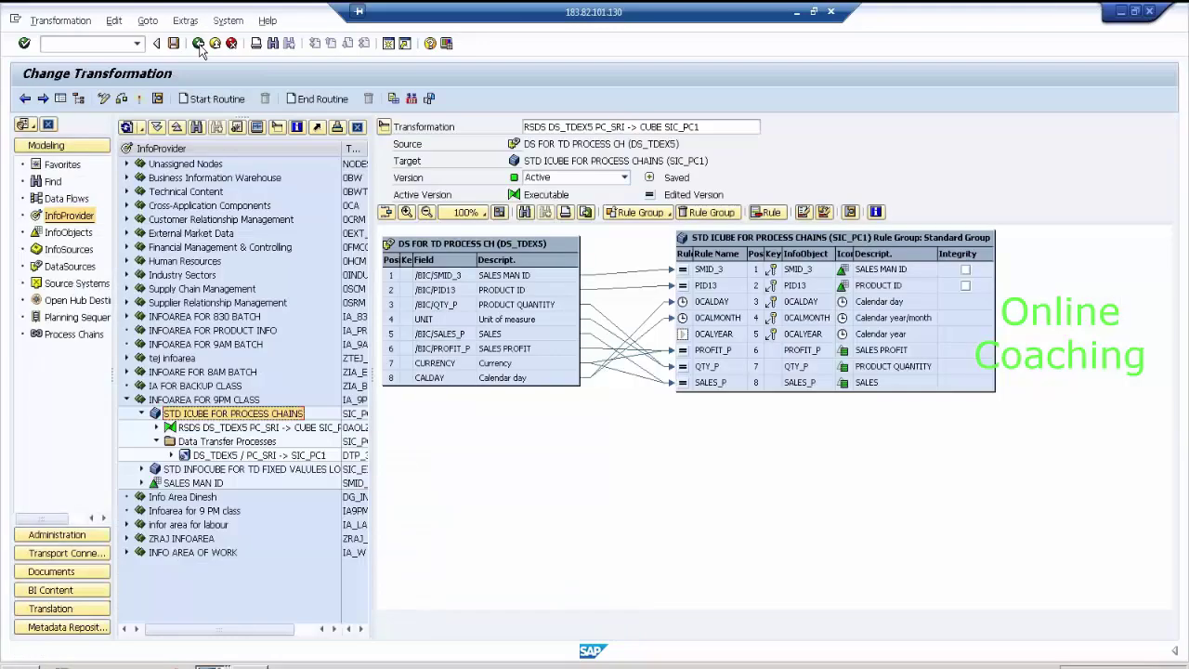
- Map source field CALDAY to 0CALYEAR in the DS_TDEX5 to SIC_PC1 transformation and activate the transformation
left_click_drag(565, 384, 716, 325)
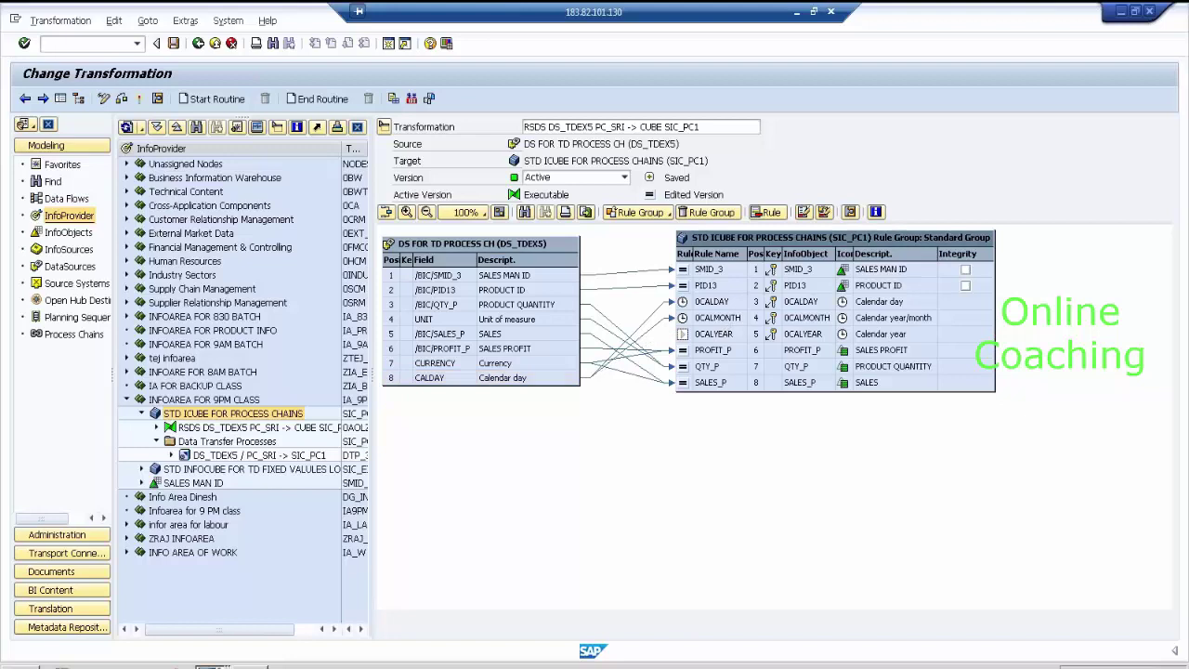
left_click(138, 99)
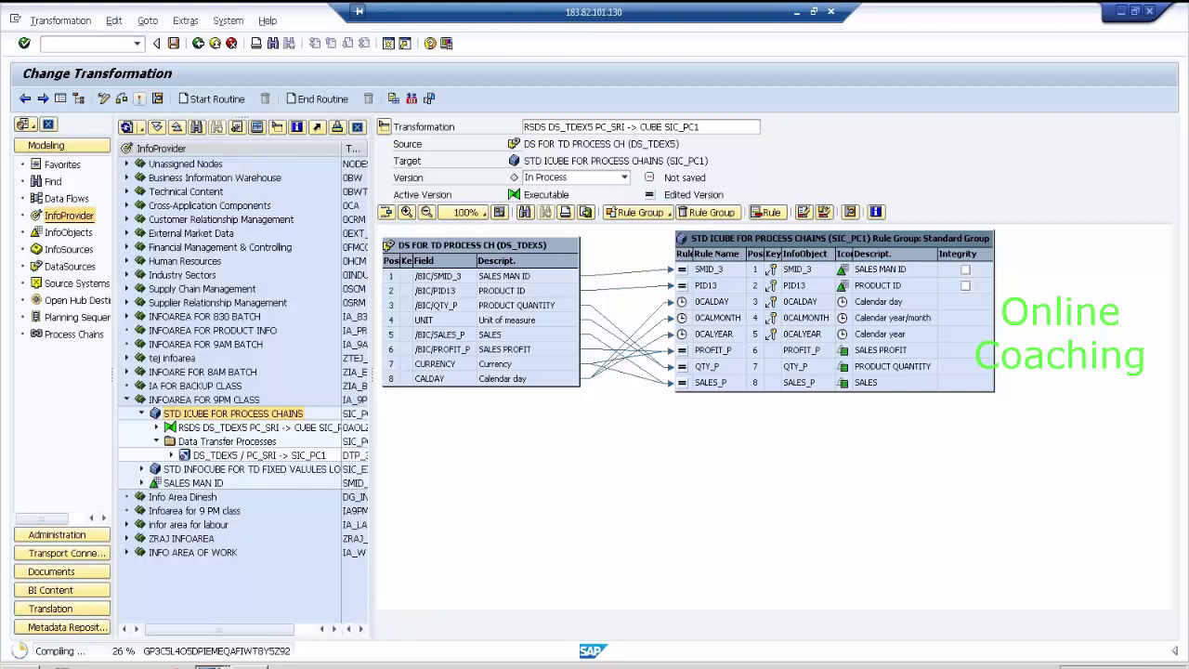
- Recheck the SIC_PC1 data with sales man ID, product ID and the three calendar fields as output, and return to the transformation
right_click(263, 414)
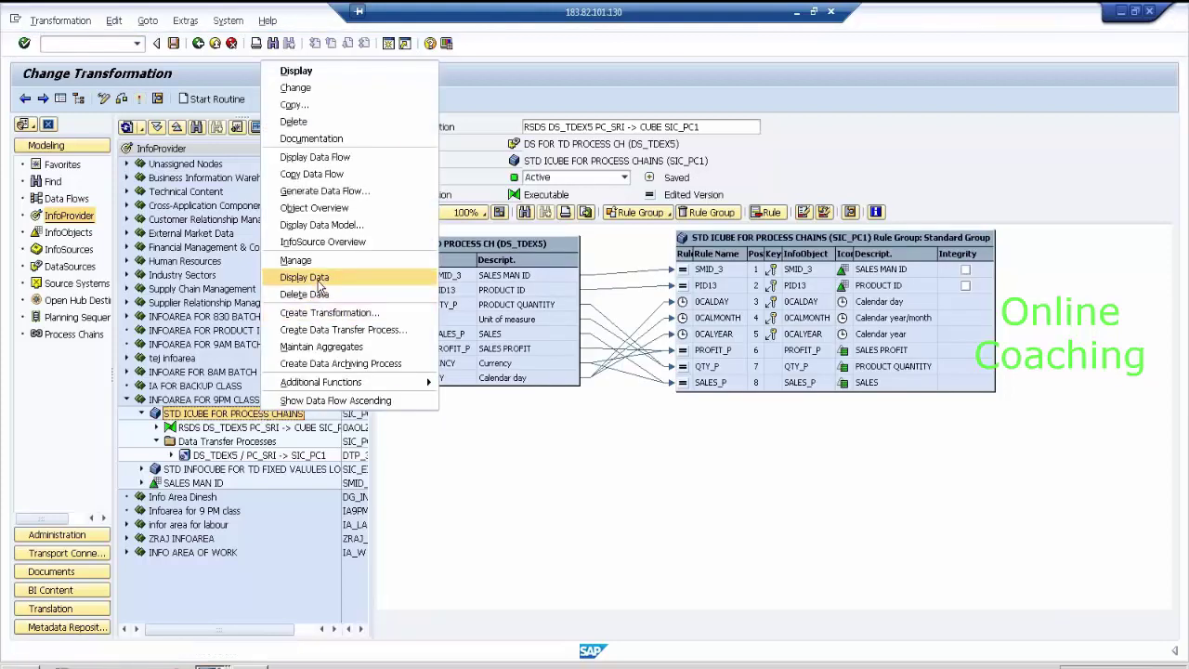
left_click(321, 281)
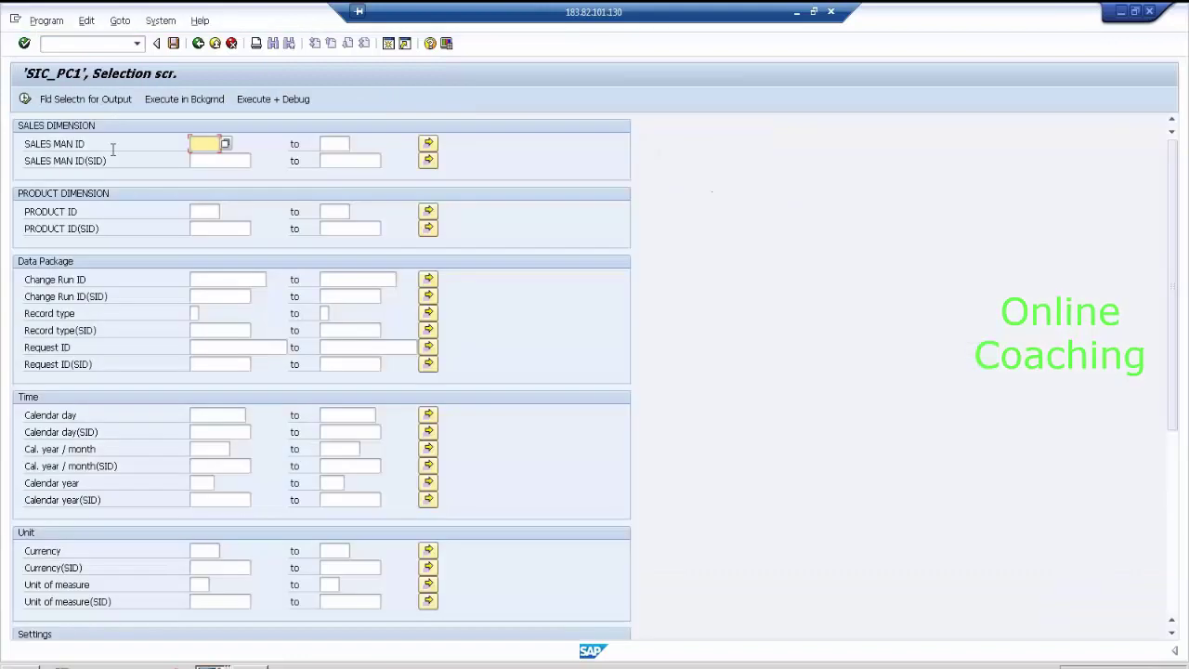
left_click(71, 98)
left_click(74, 212)
left_click(87, 145)
left_click(80, 419)
left_click(90, 453)
left_click(89, 487)
left_click(25, 99)
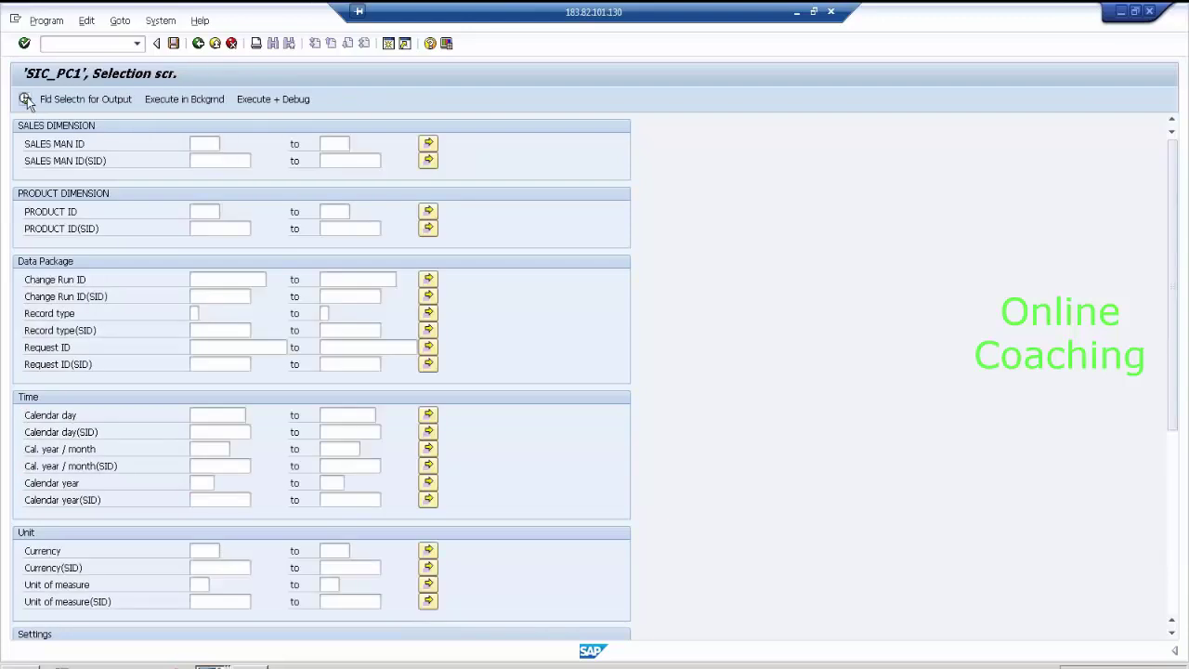
left_click(25, 99)
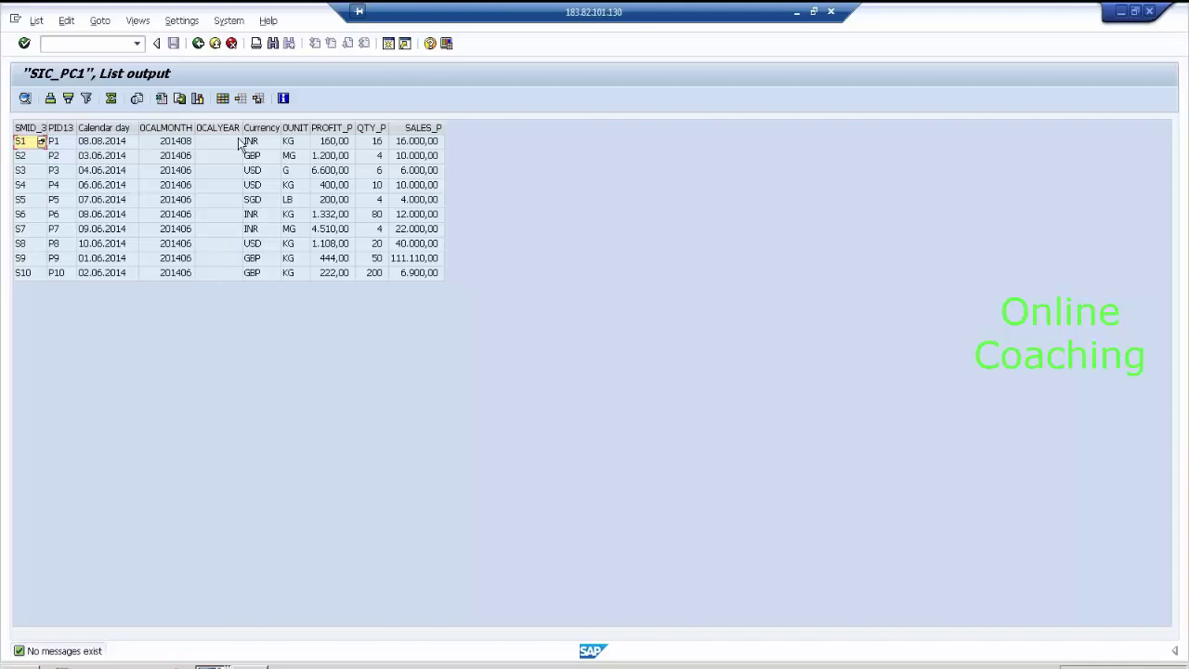
left_click(198, 44)
left_click(199, 45)
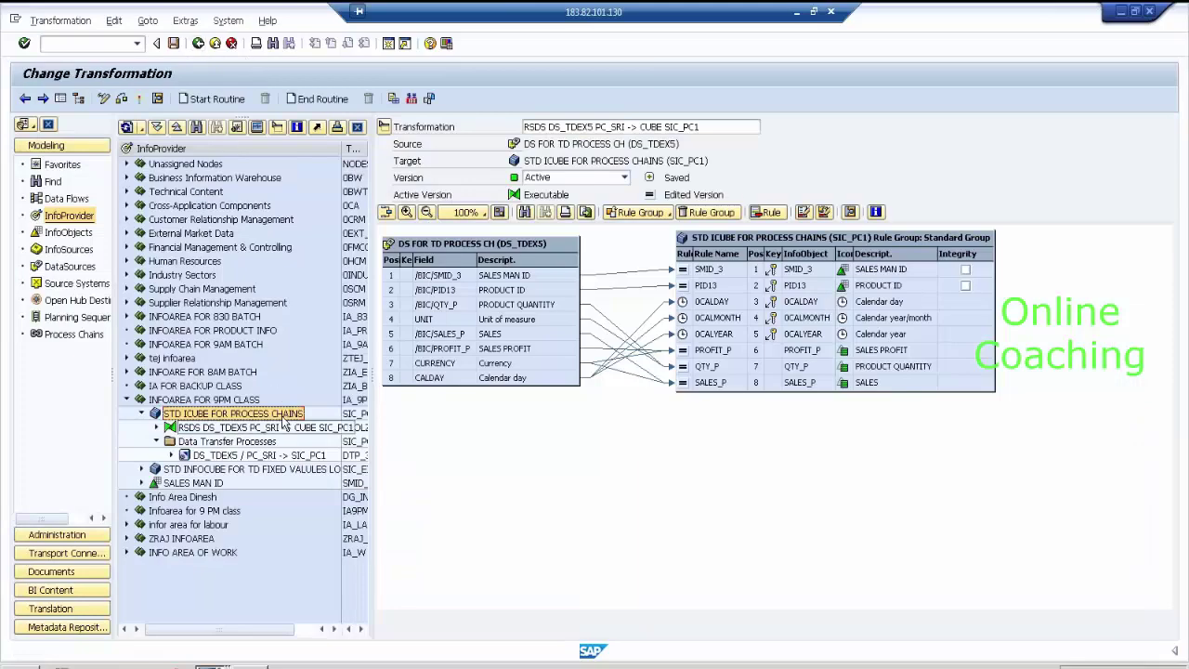
- Delete request 376 from InfoCube SIC_PC1 in the request administration reached from the data transfer process monitor, and refresh the request list
double_click(288, 457)
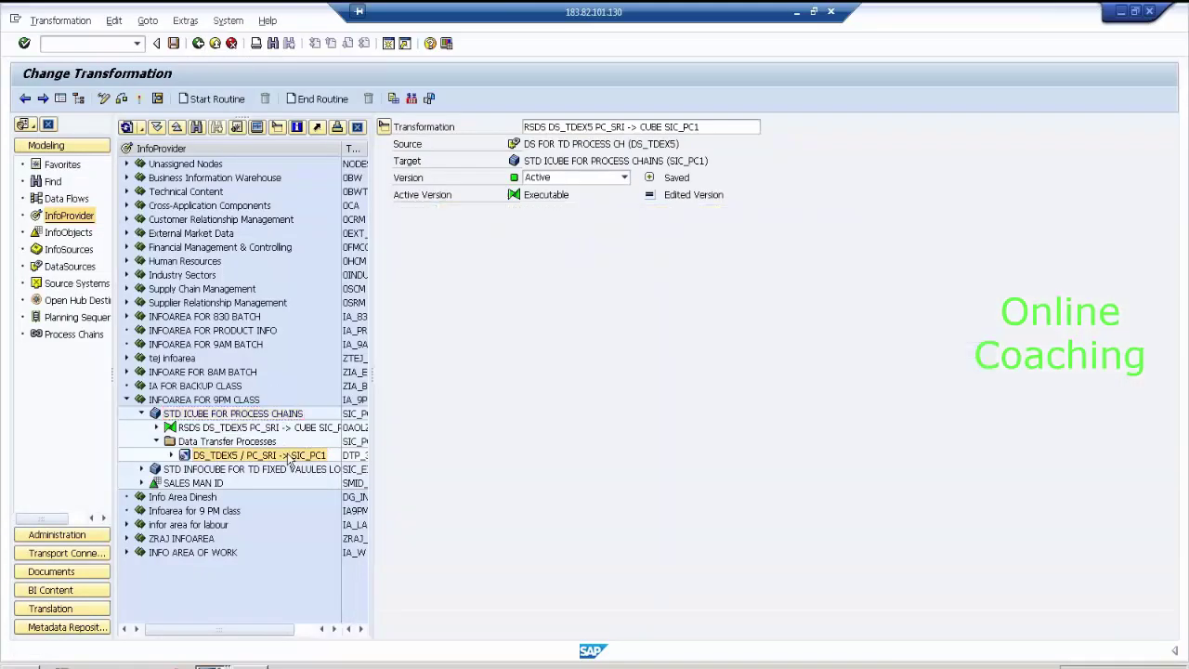
left_click(148, 99)
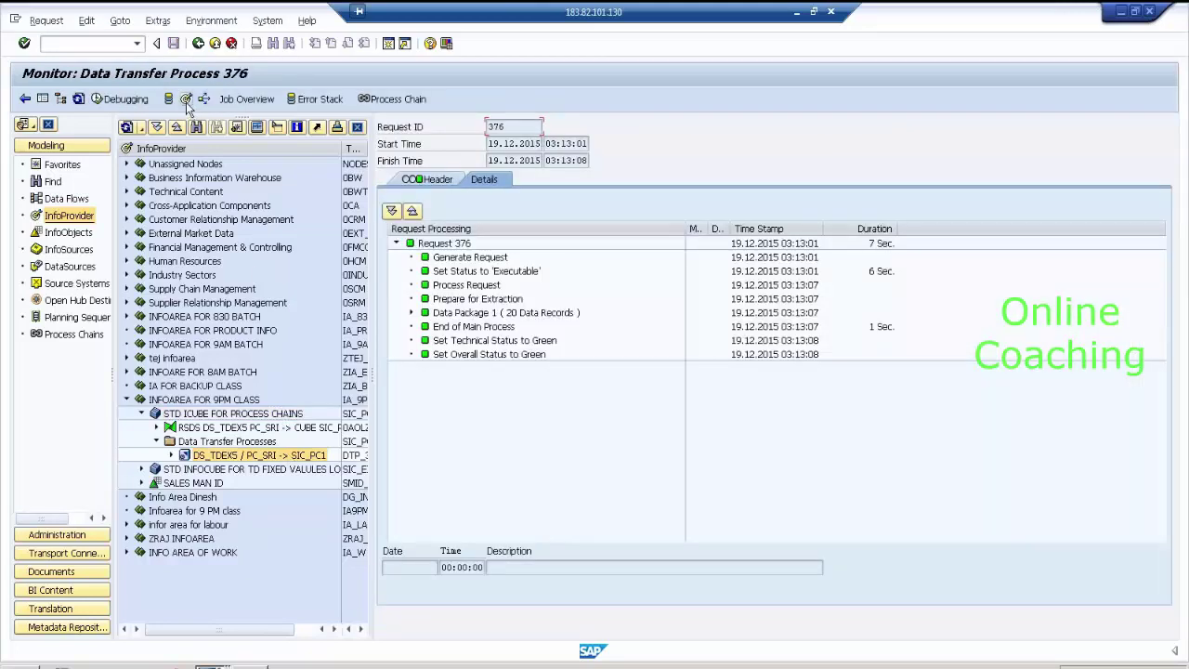
left_click(186, 99)
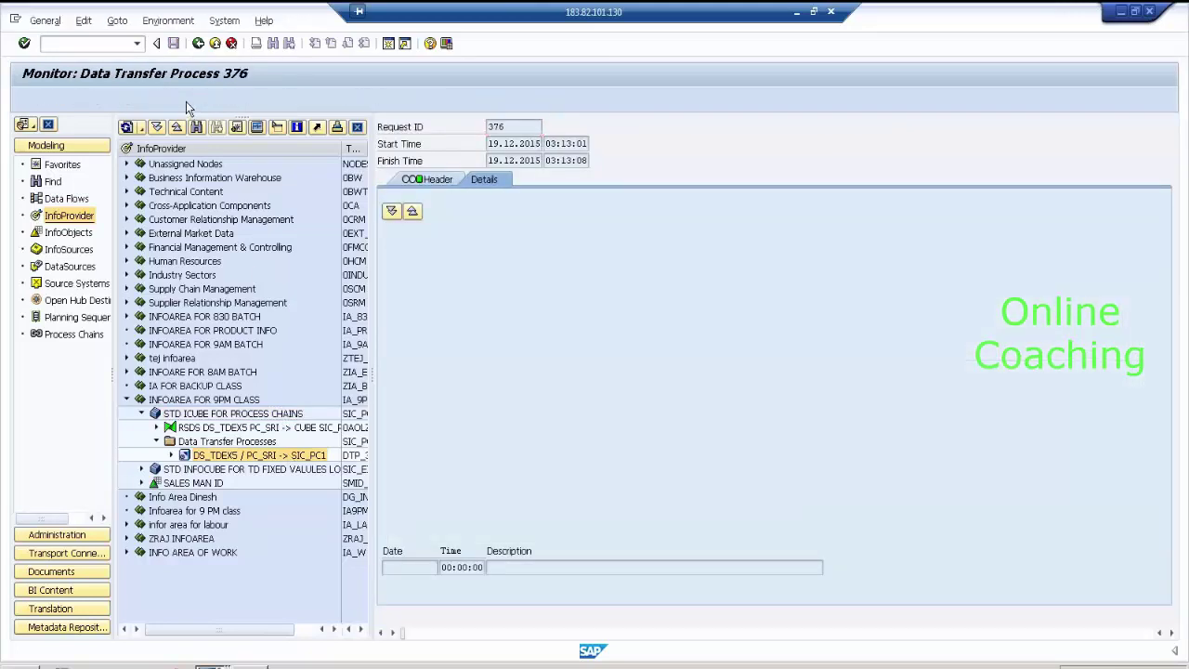
left_click(24, 364)
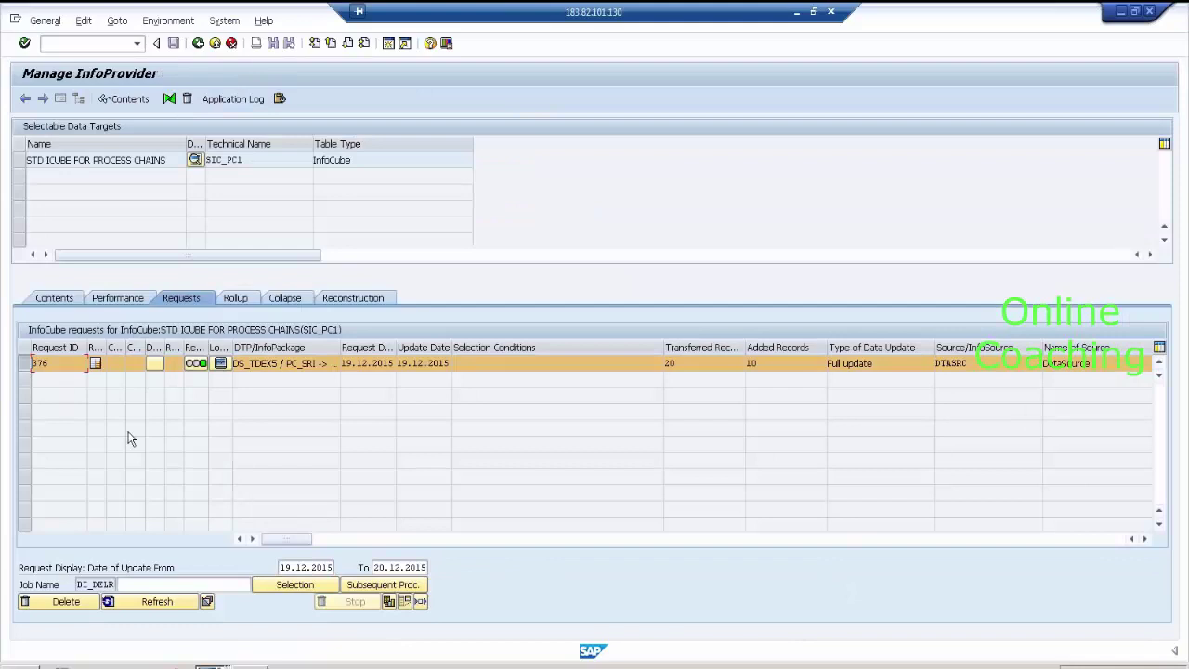
left_click(65, 601)
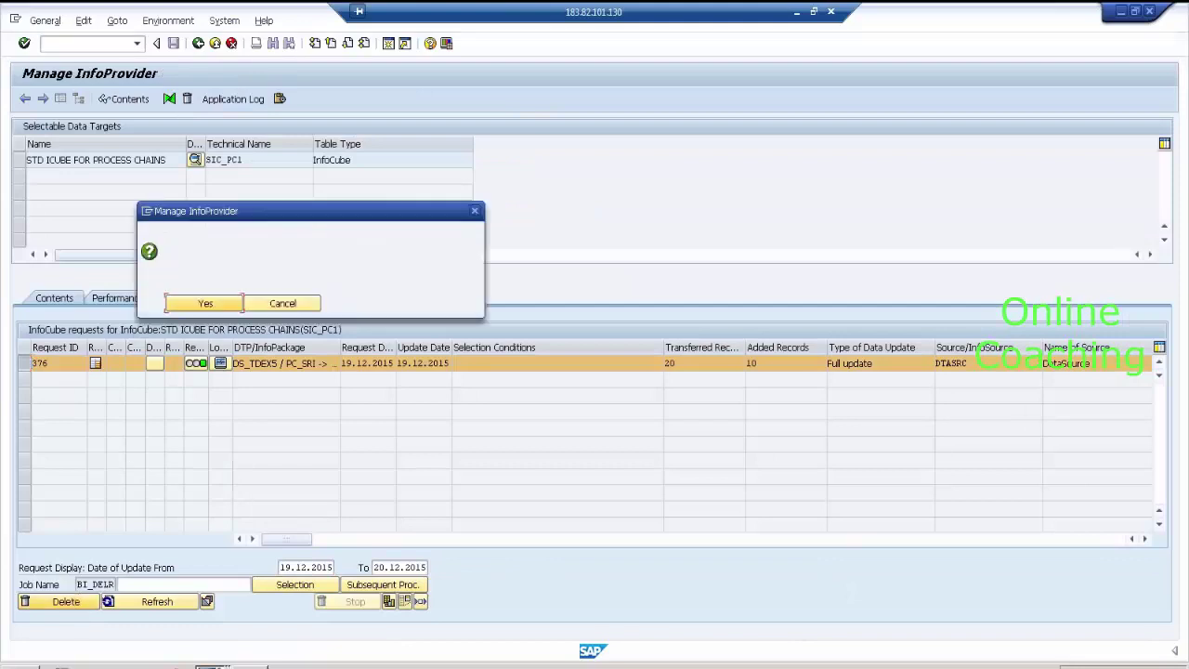
left_click(703, 233)
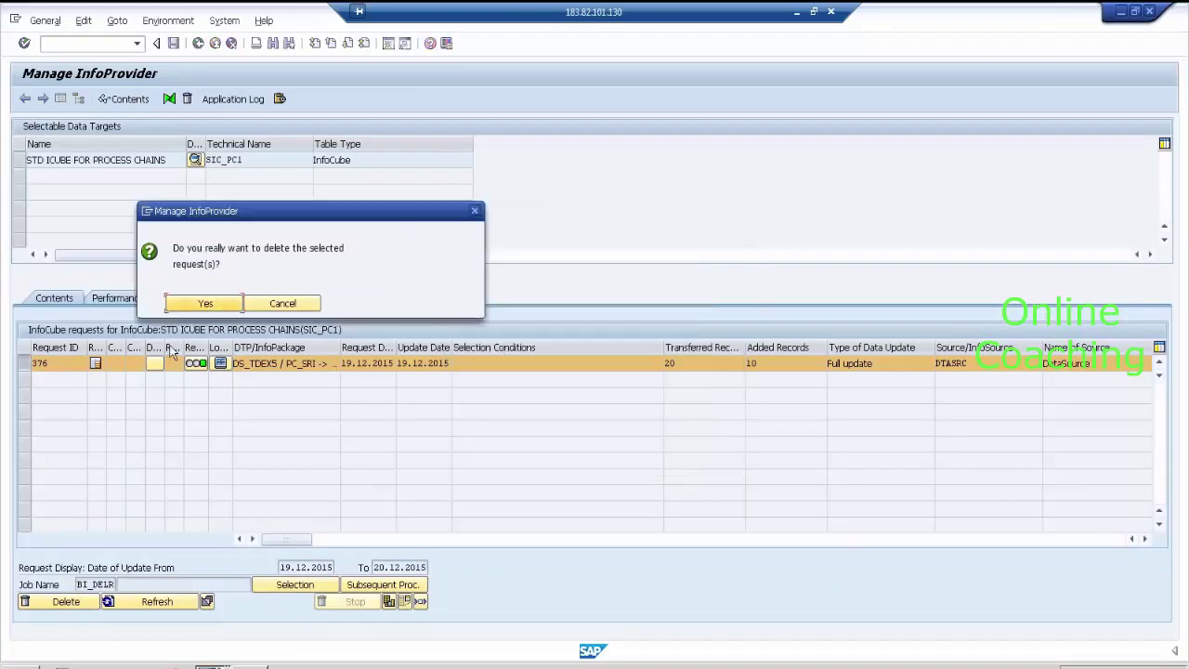
left_click(220, 304)
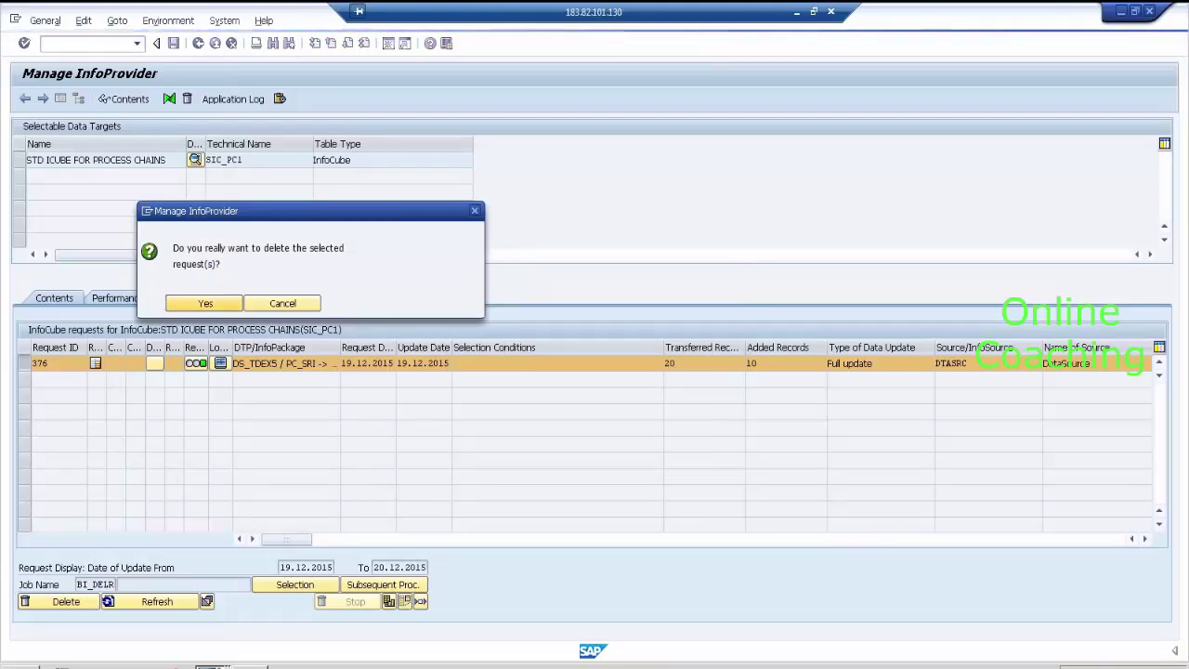
left_click(157, 602)
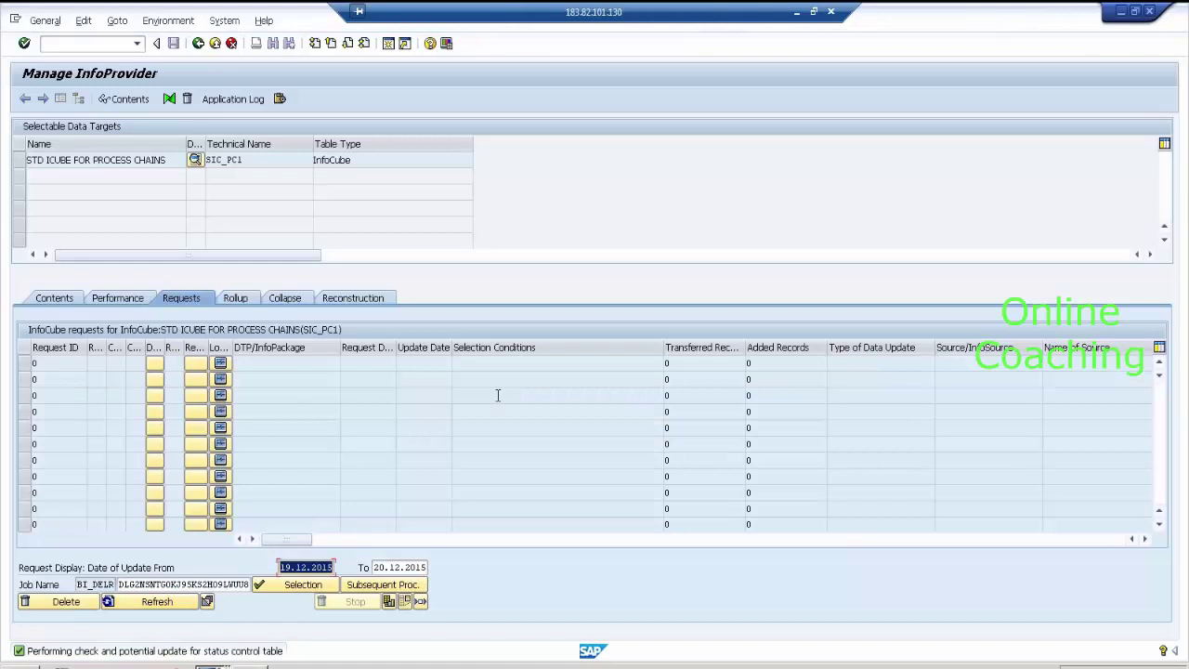
- Check the contents of SIC_PC1 with sales man ID and product ID as output fields, and return to the modeling workbench
left_click(19, 159)
left_click(130, 99)
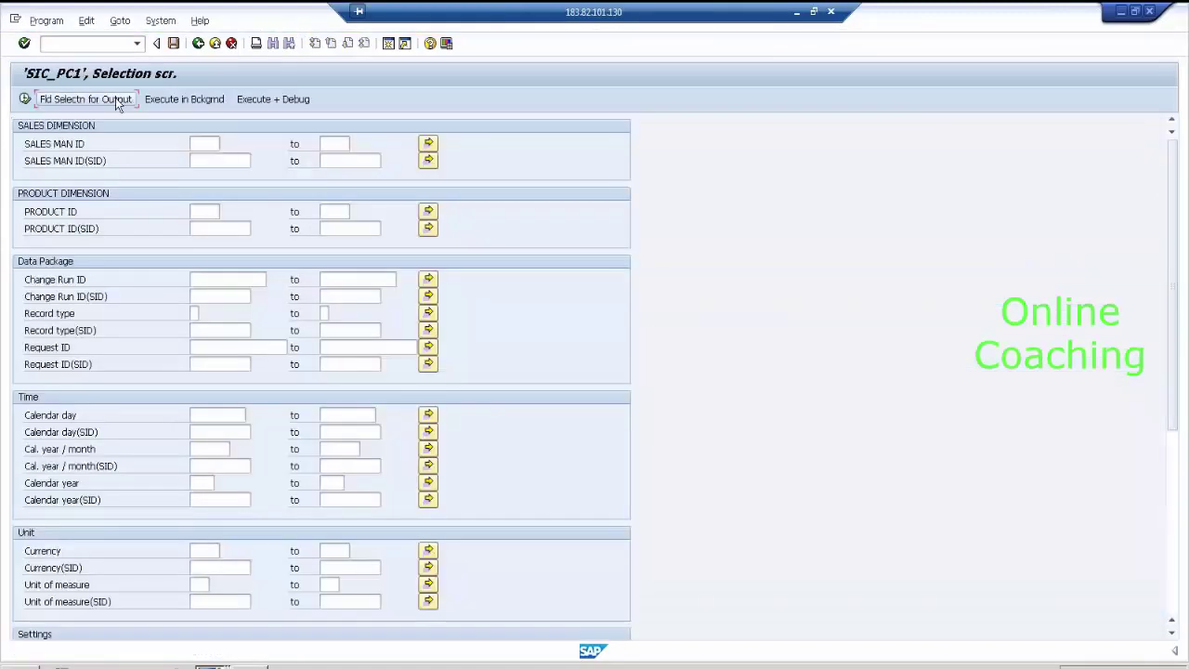
left_click(115, 98)
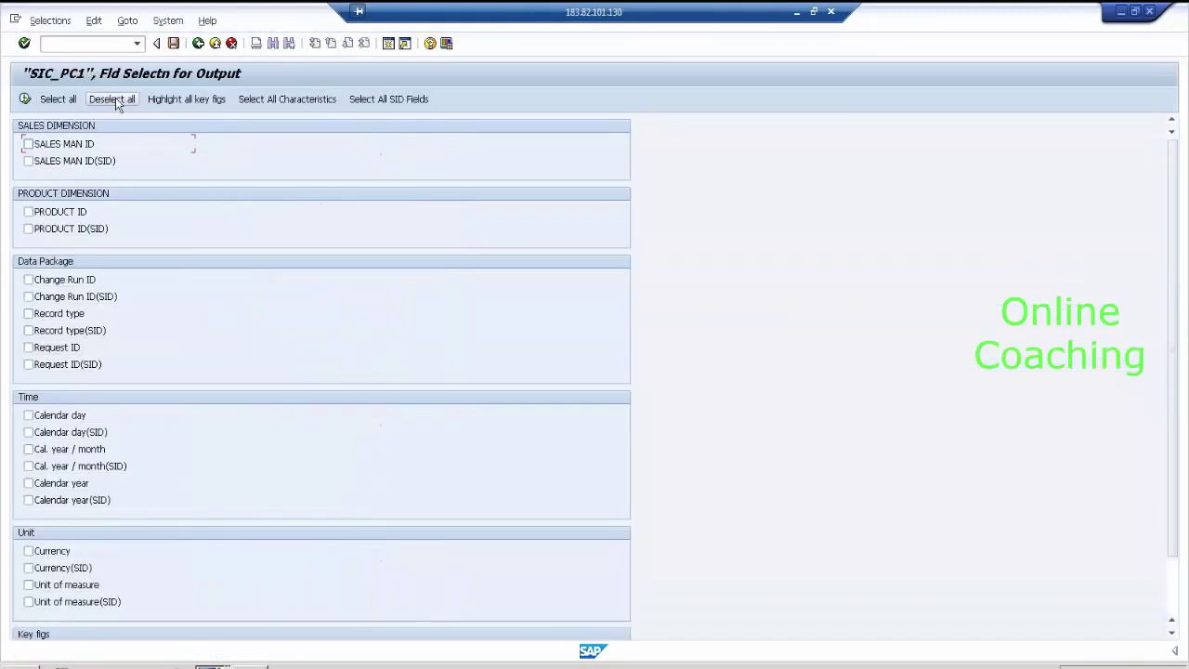
left_click(83, 141)
left_click(78, 214)
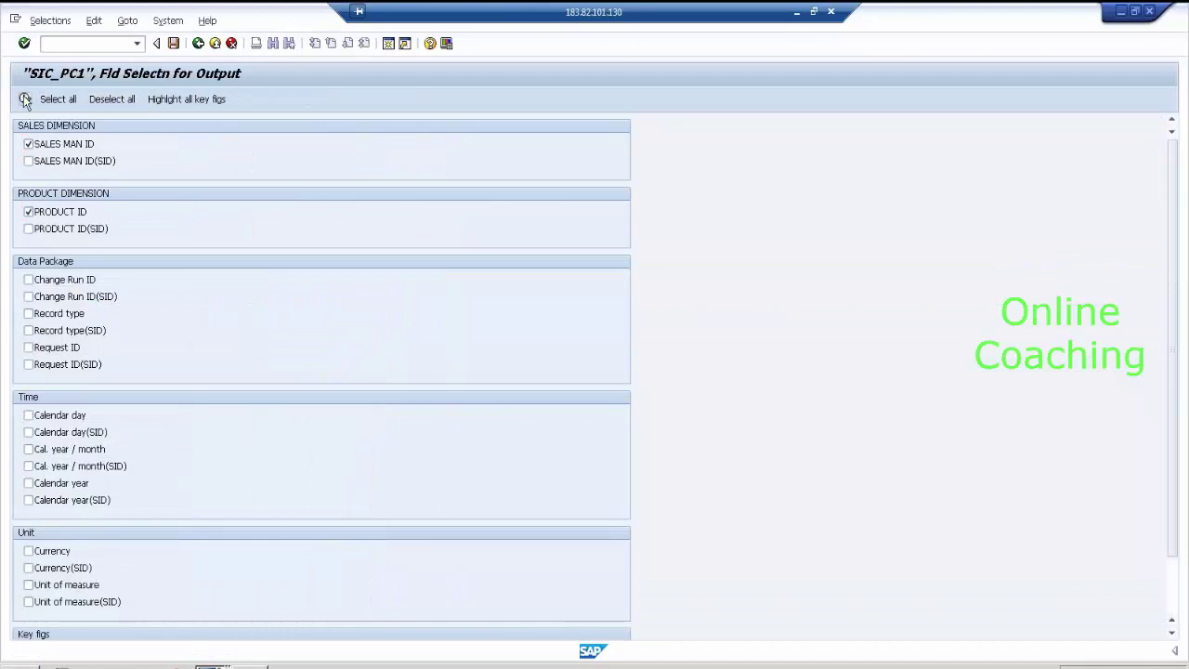
left_click(25, 98)
left_click(25, 99)
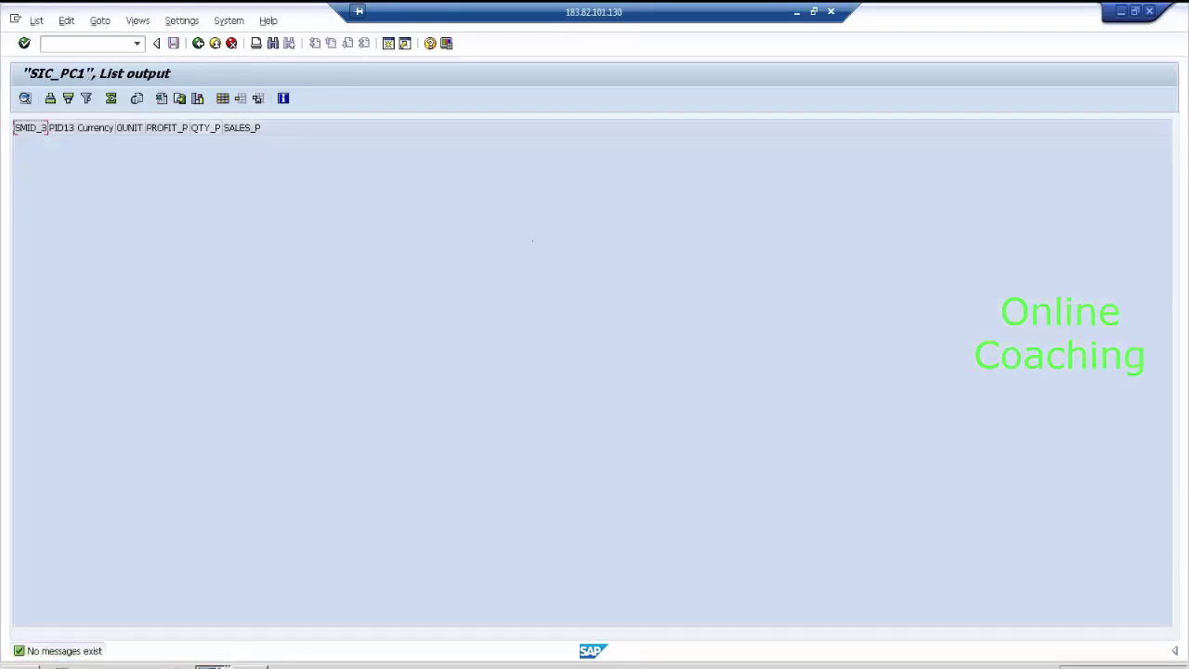
left_click(202, 48)
left_click(202, 48)
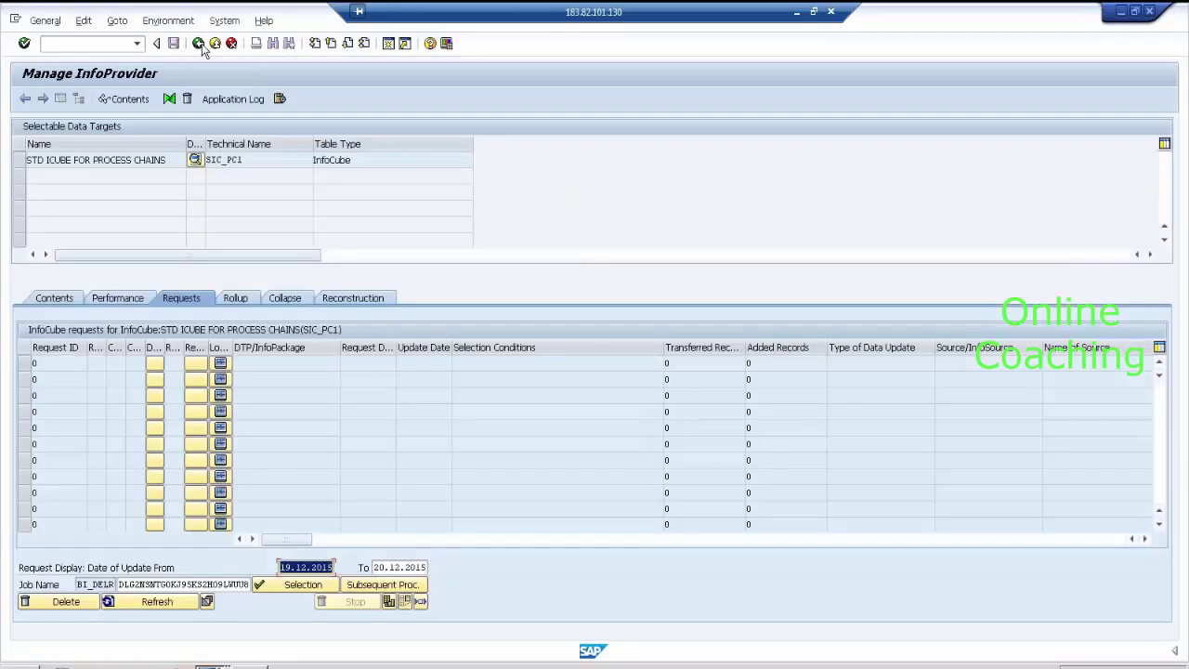
left_click(202, 48)
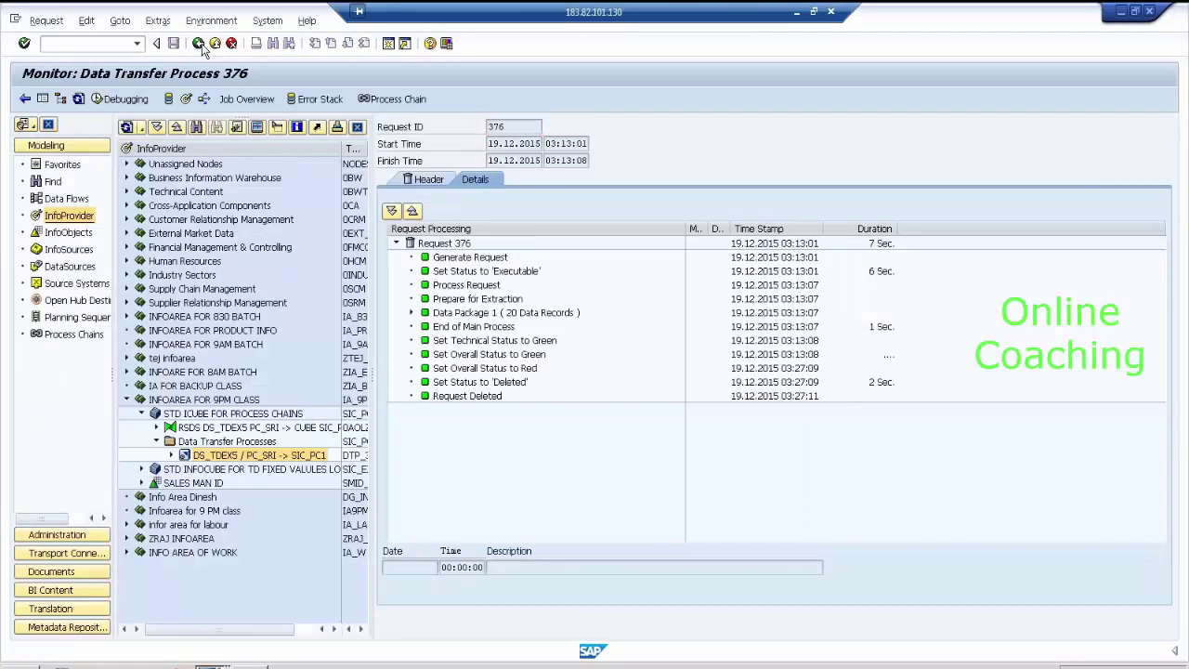
left_click(200, 45)
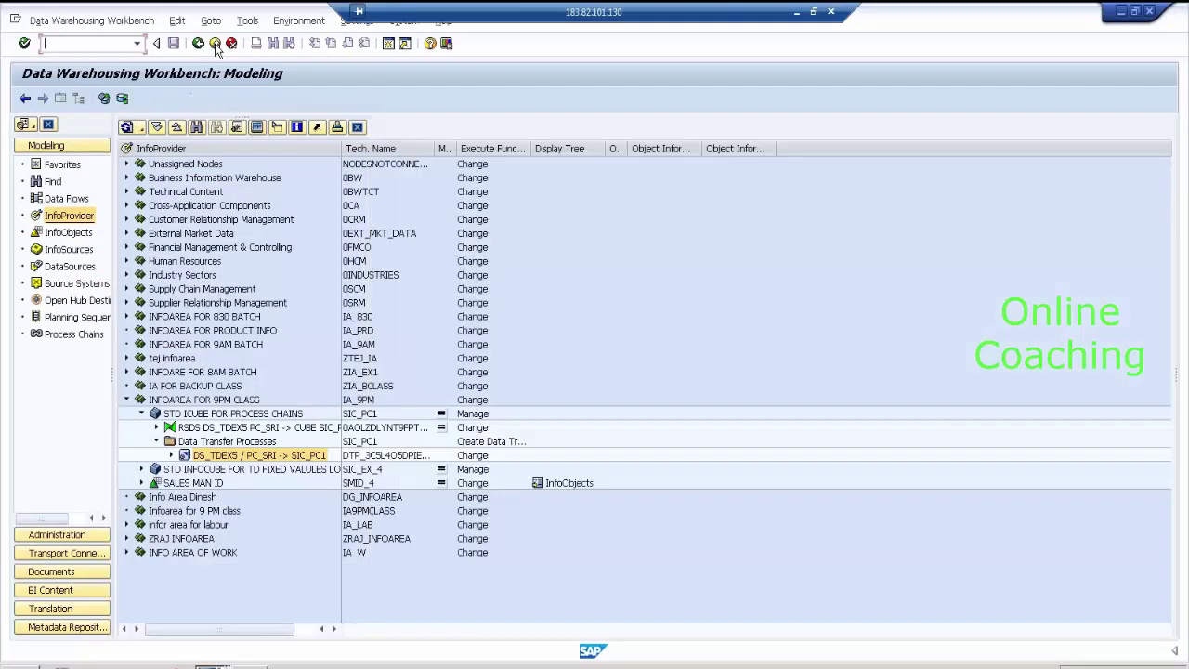
- Execute the data transfer process DS_TDEX5 / PC_SRI -> SIC_PC1 and open its request monitor
double_click(302, 458)
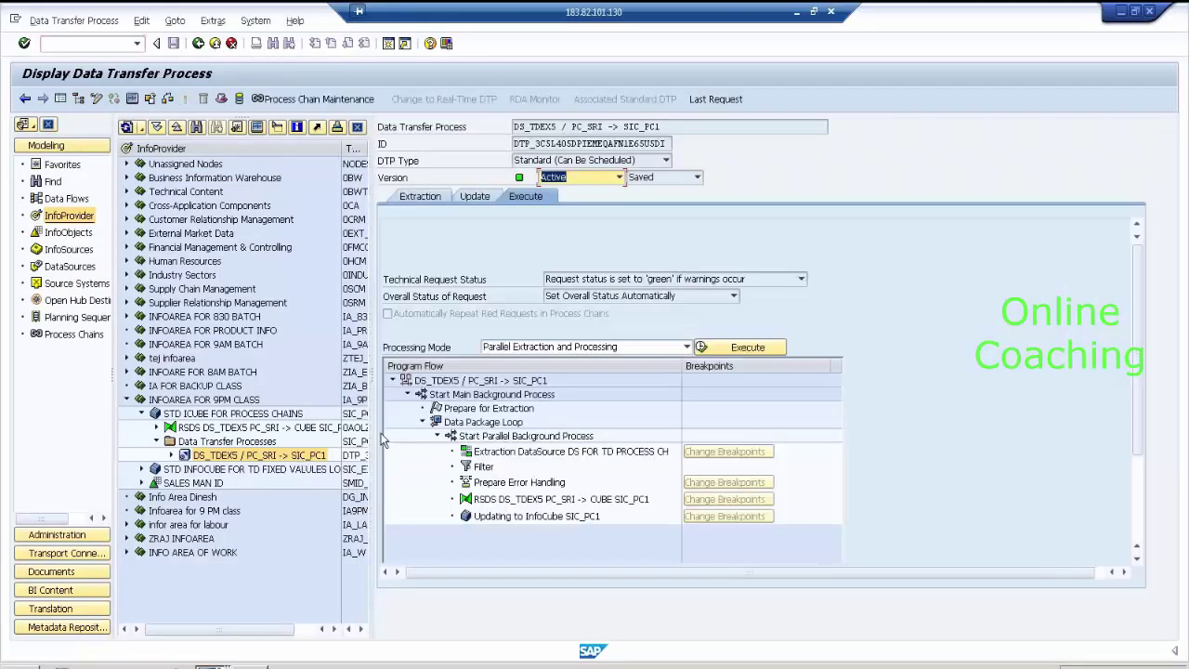
left_click(748, 348)
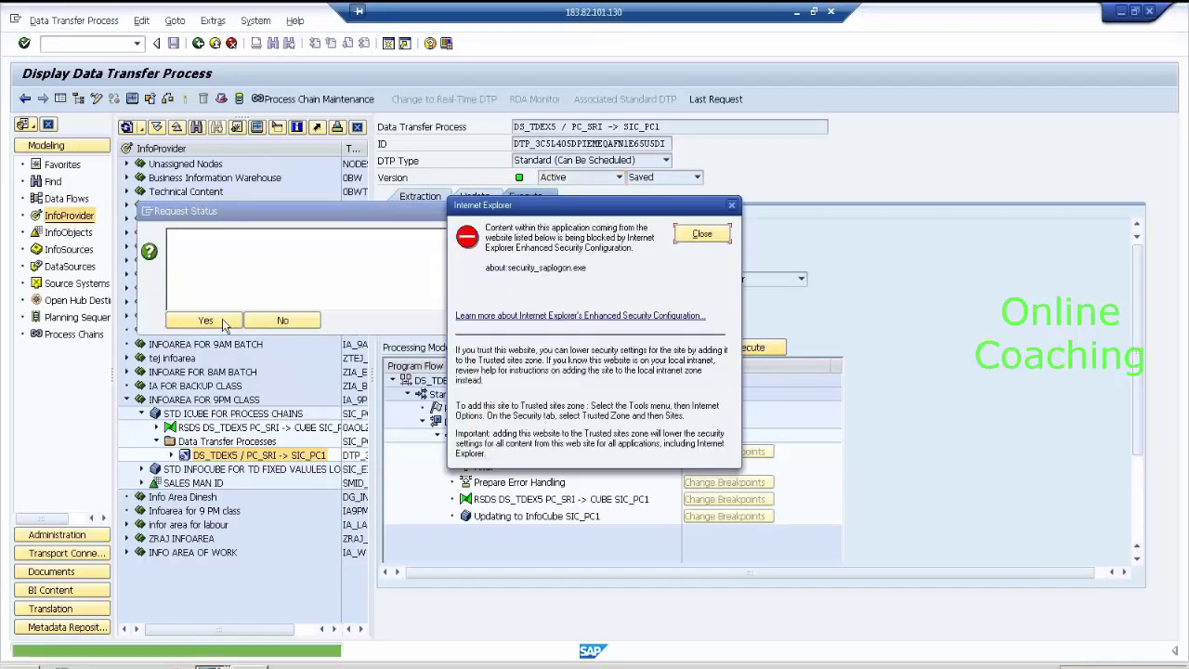
left_click(703, 233)
left_click(220, 324)
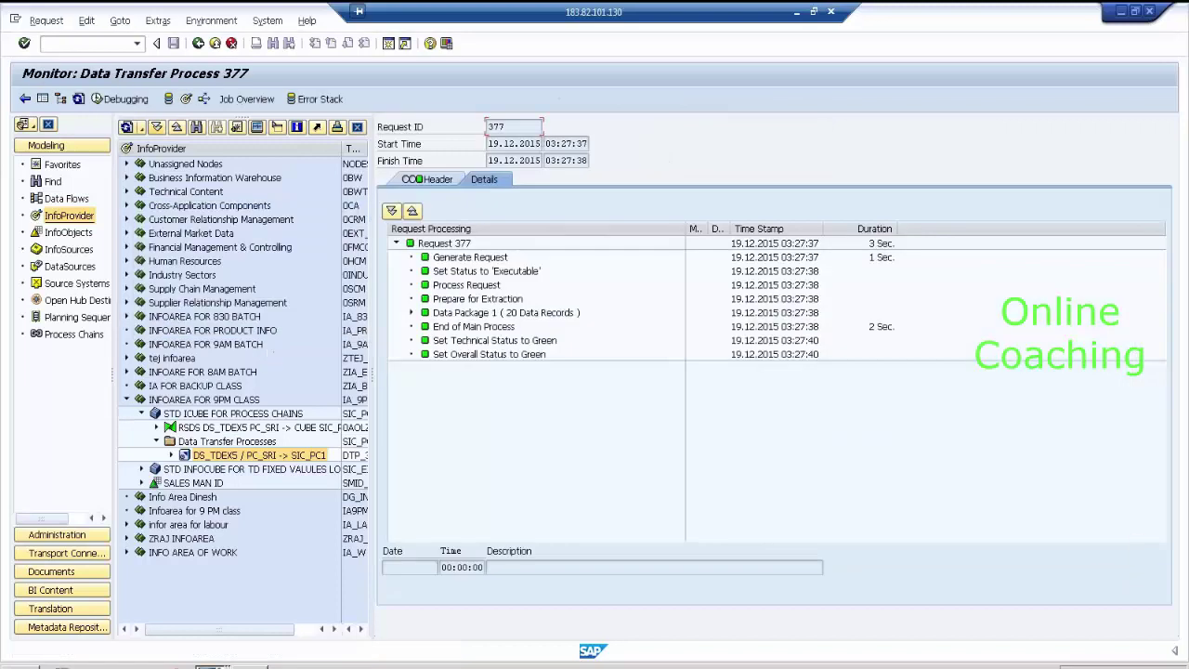
- Go to the request administration of InfoCube SIC_PC1 from the request monitor and open the cube's contents selection
left_click(186, 101)
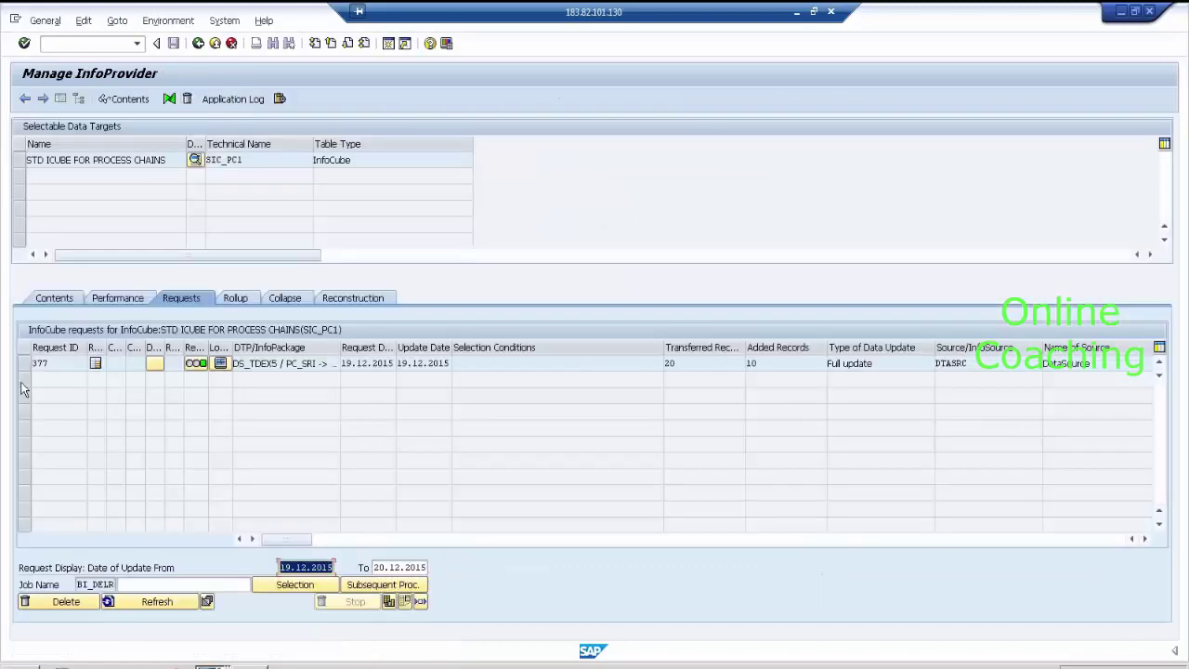
left_click(63, 363)
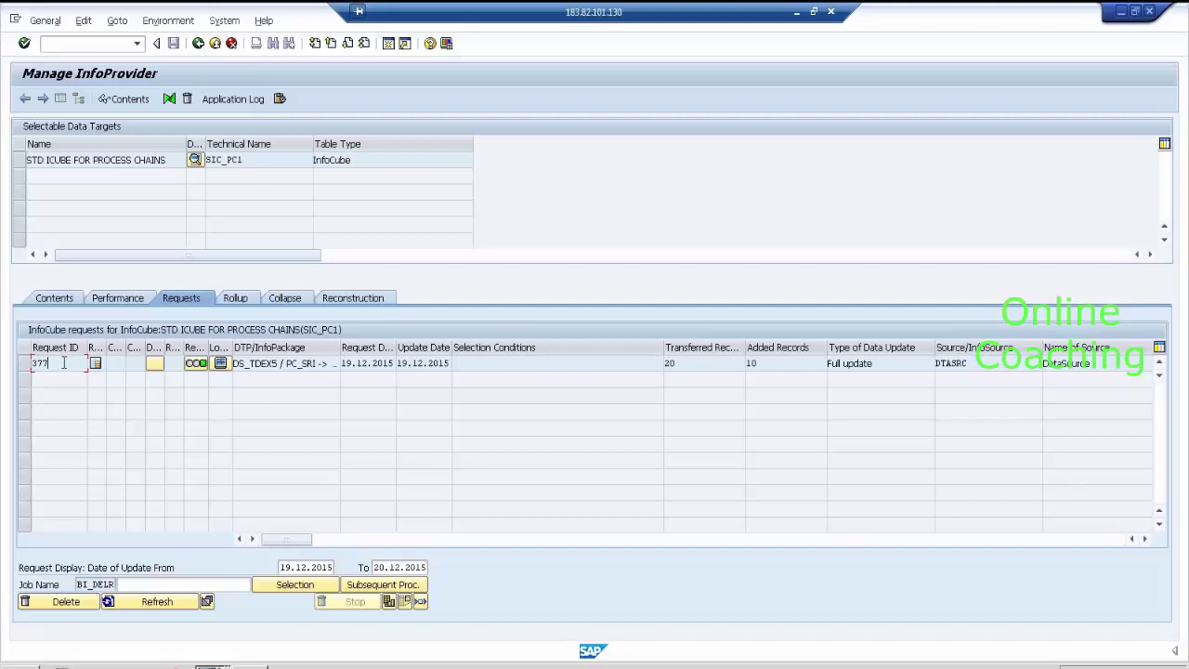
left_click(20, 159)
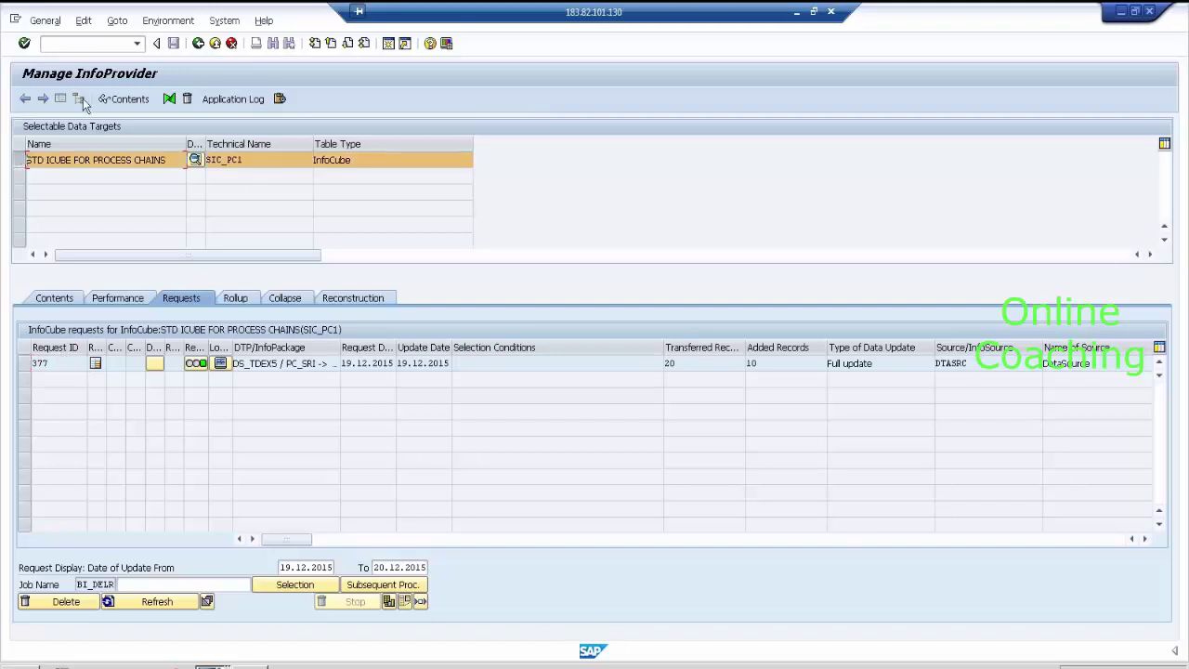
left_click(124, 100)
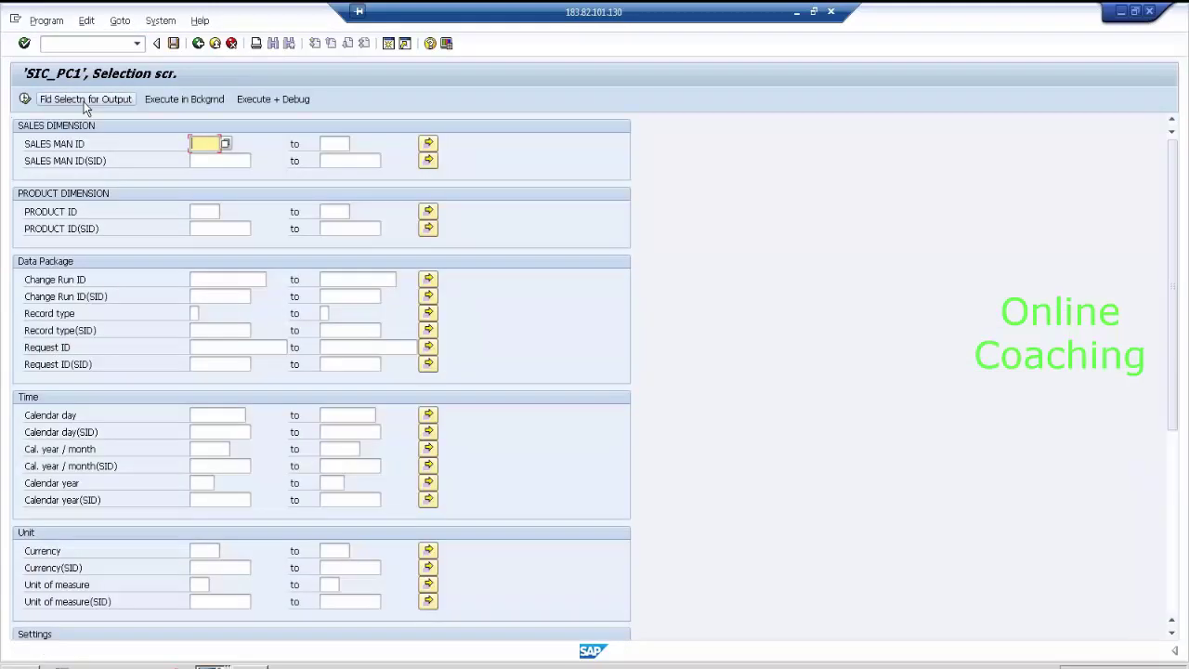
- List the SIC_PC1 data with sales man ID, product ID, calendar day, calendar year/month and calendar year as output fields
left_click(83, 102)
left_click(86, 149)
left_click(82, 214)
left_click(86, 418)
left_click(88, 451)
left_click(85, 485)
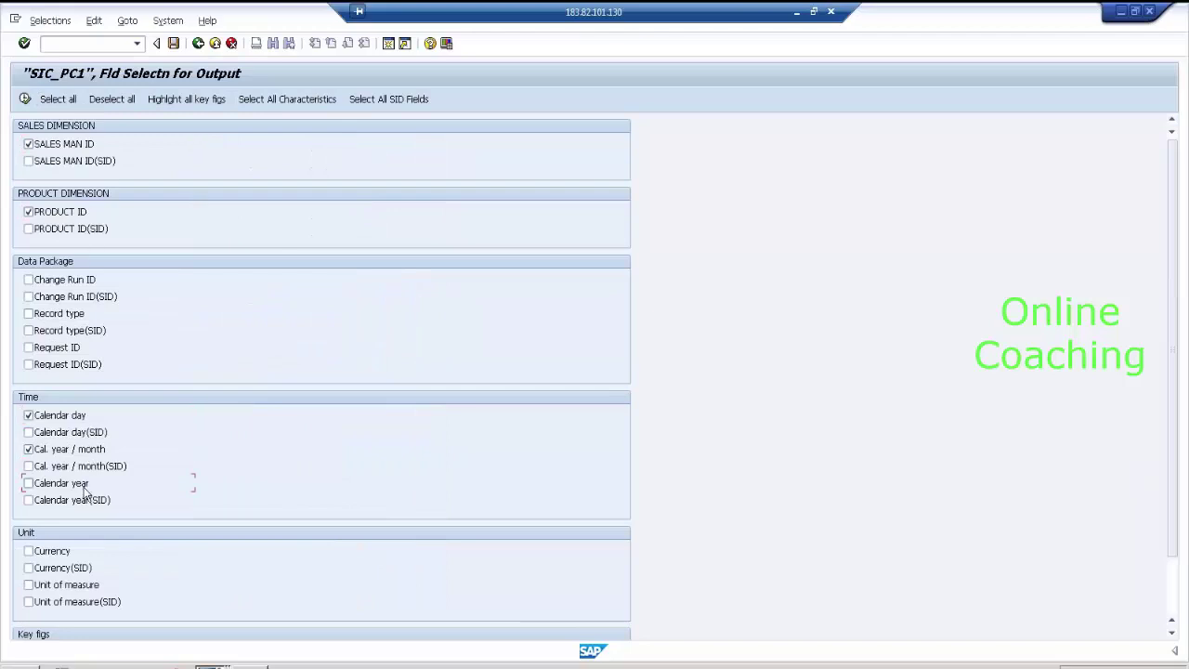
left_click(25, 98)
left_click(24, 100)
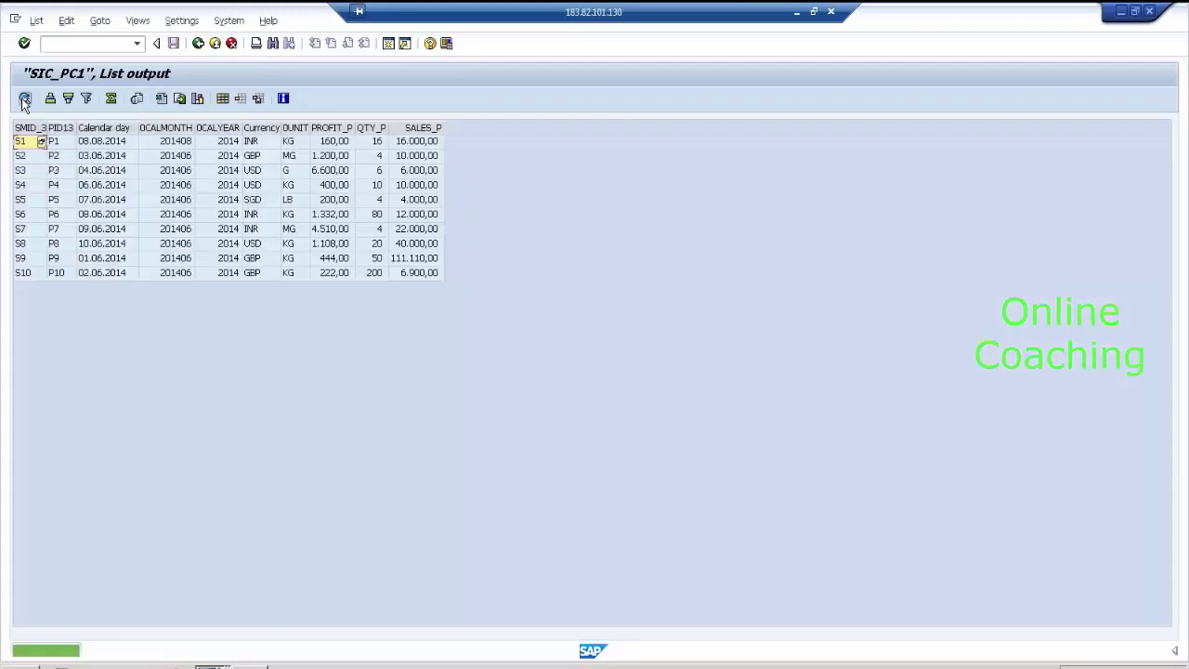
- Examine the 0CALYEAR column in the SIC_PC1 list output, and return to the data transfer process monitor
left_click(223, 130)
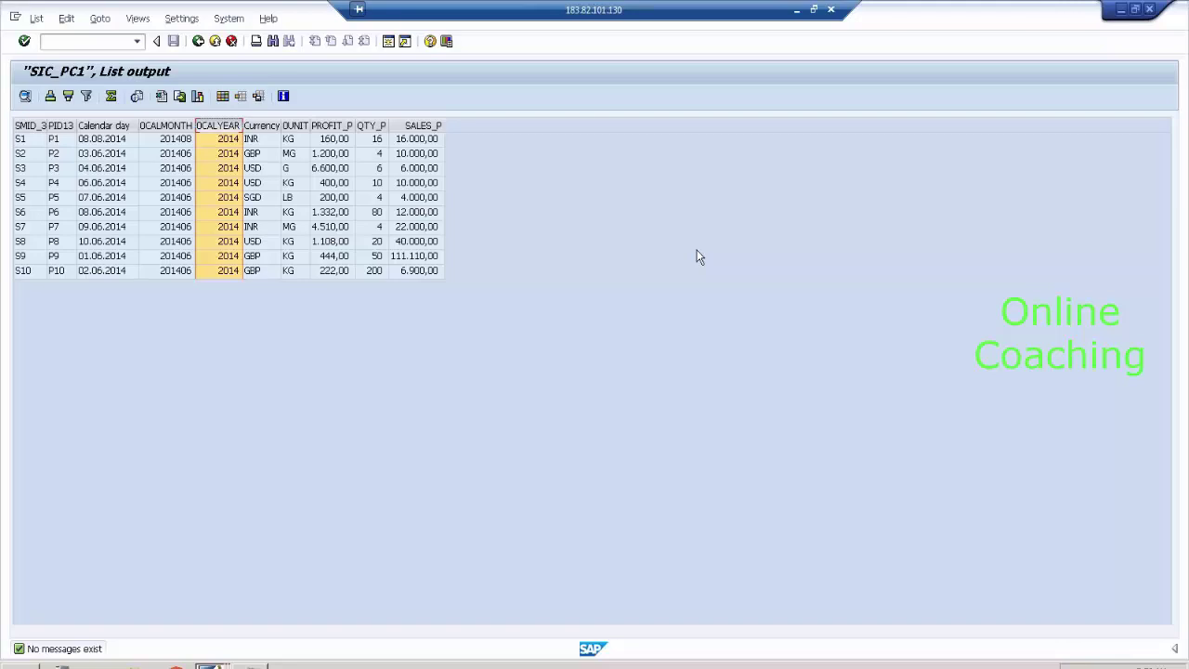
left_click(197, 42)
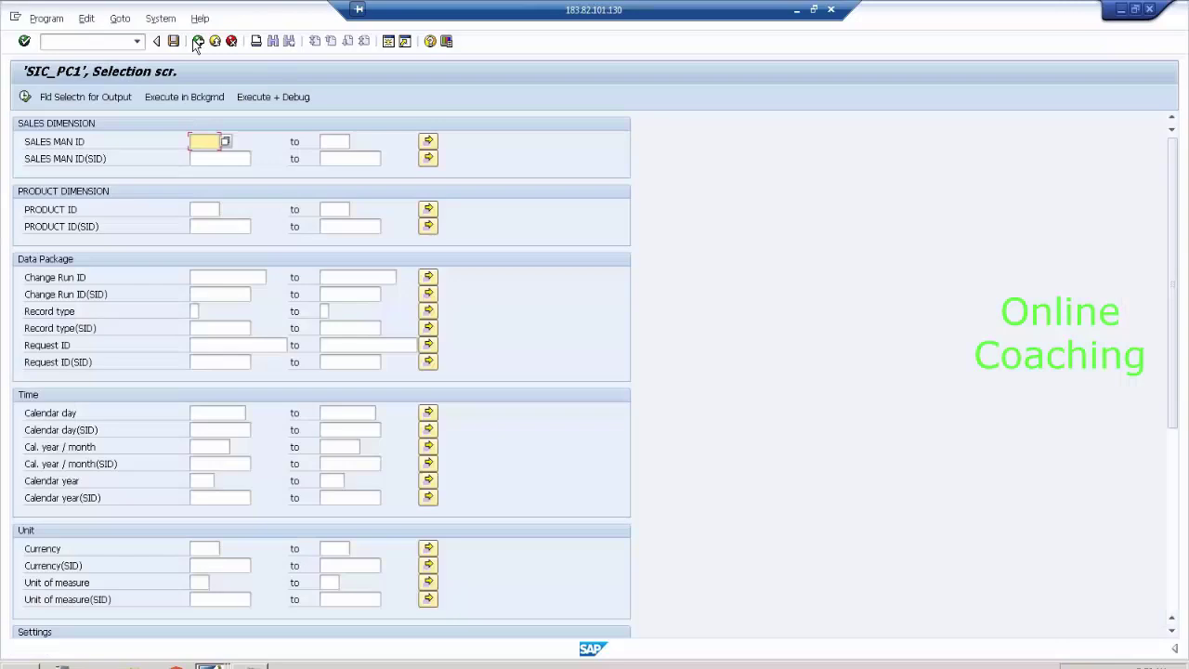
left_click(197, 42)
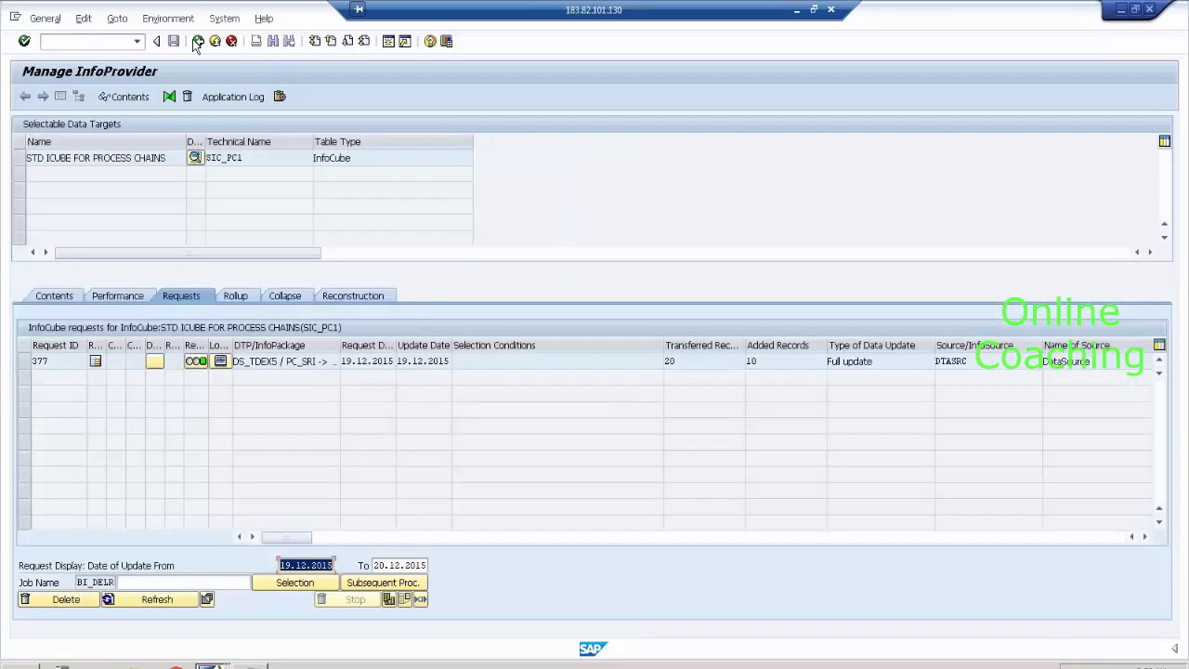
left_click(196, 42)
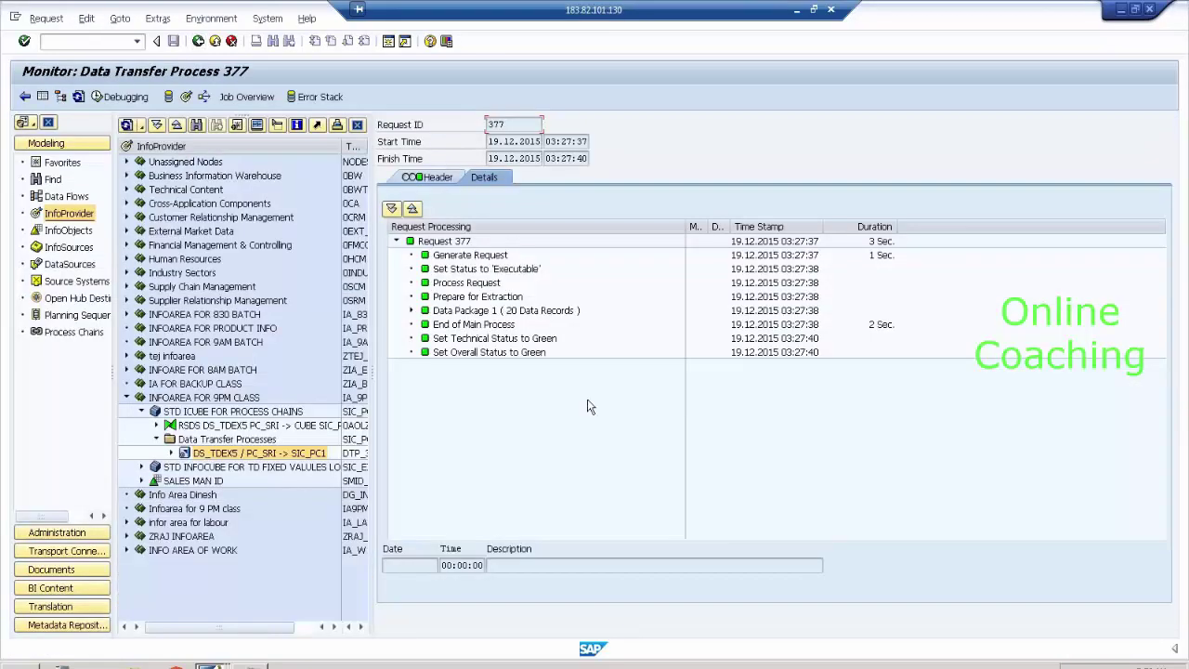